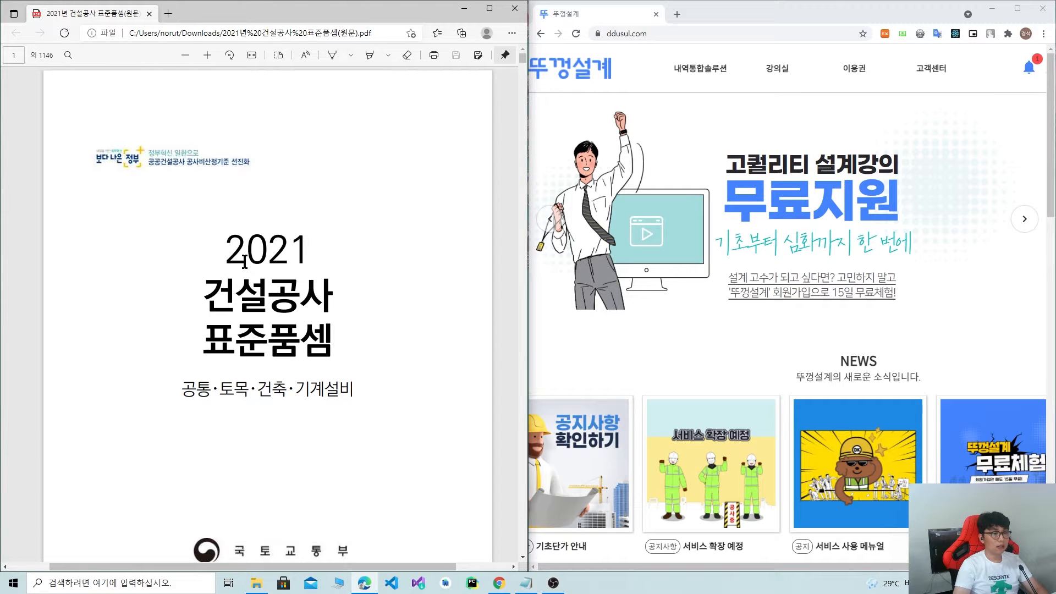
Look through the table of contents of the 2021 건설공사 표준품셈 PDF, covering chapters 적용기준 and 가설공사.
scroll(217, 267, "down", 10)
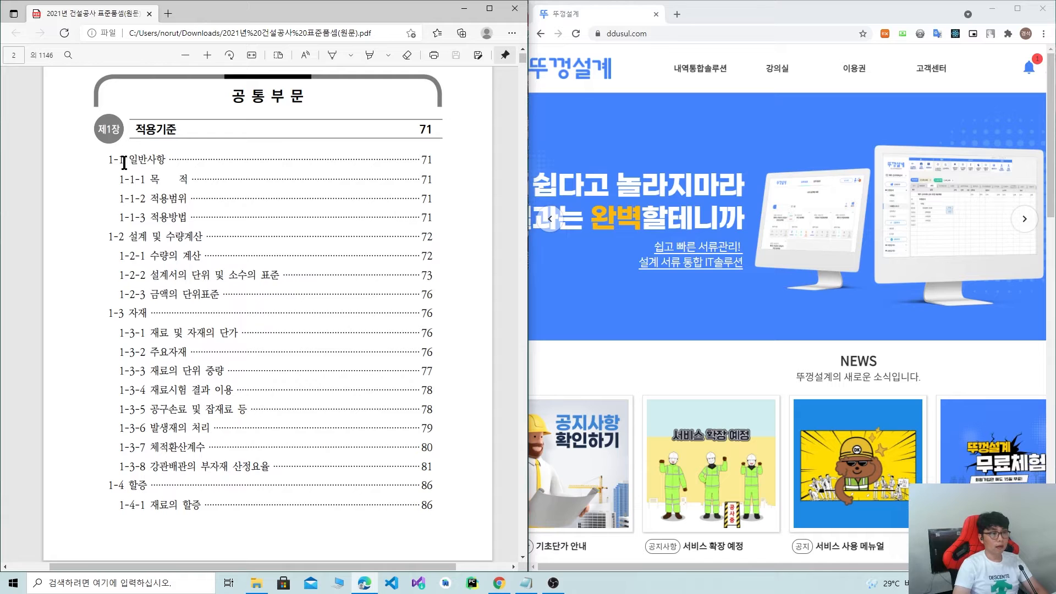
left_click_drag(231, 94, 308, 87)
scroll(232, 221, "down", 9)
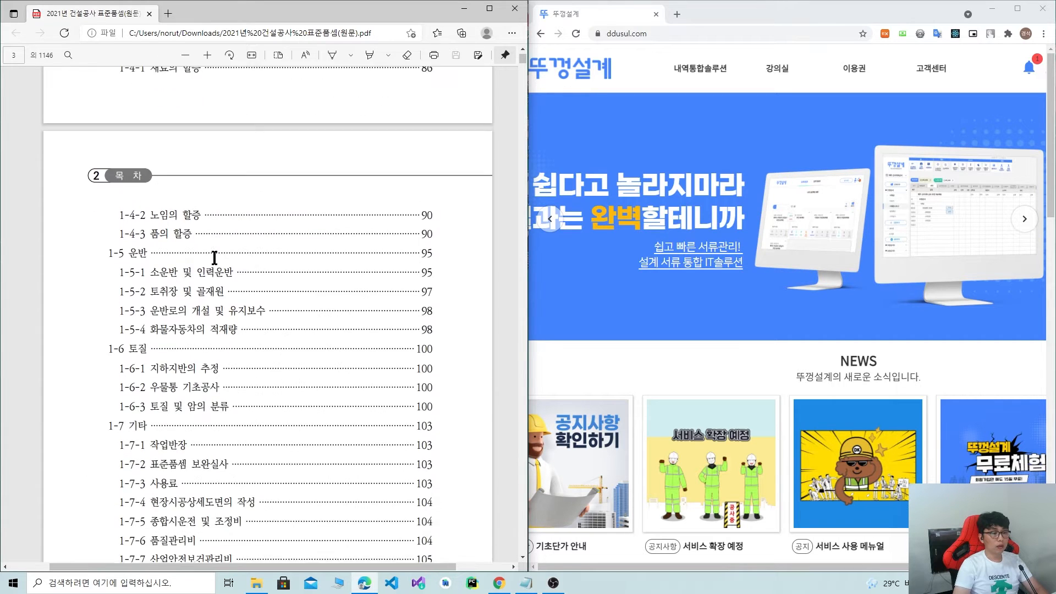
scroll(171, 233, "up", 6)
scroll(173, 234, "up", 4)
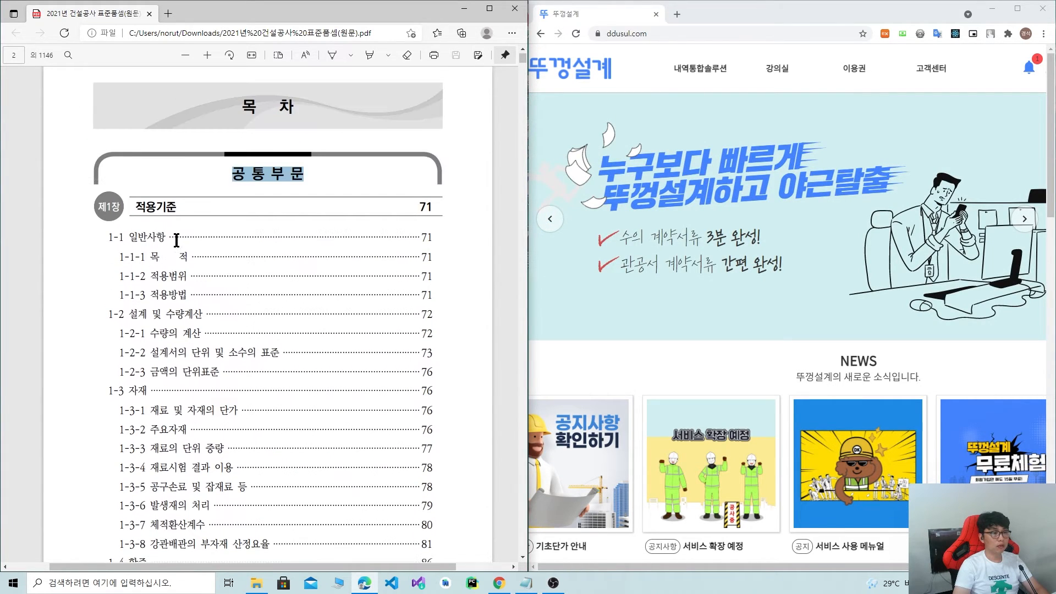
left_click(149, 263)
left_click_drag(177, 279, 208, 279)
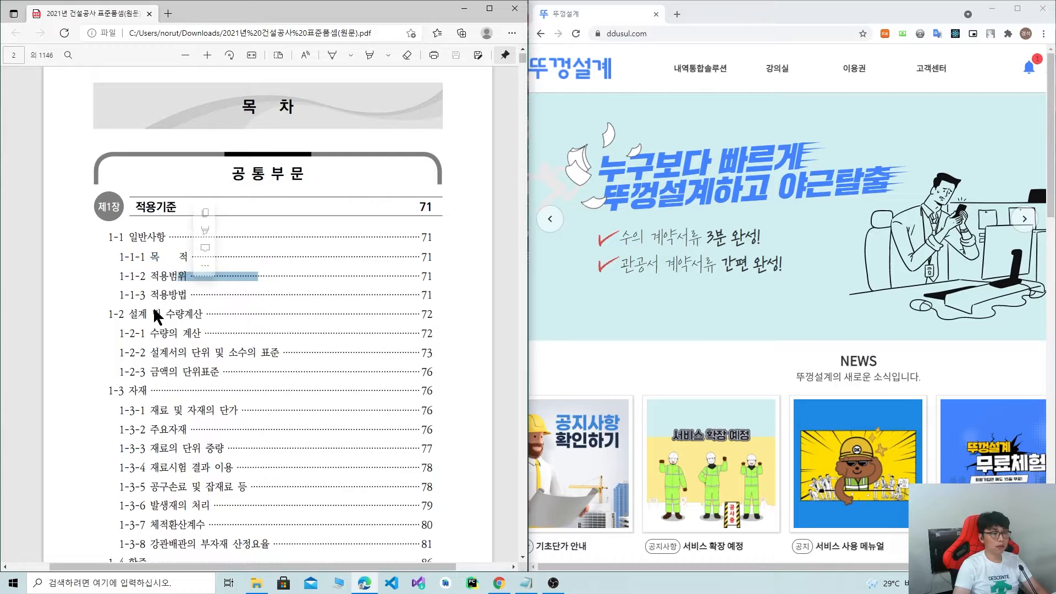
scroll(164, 259, "down", 18)
scroll(188, 303, "down", 8)
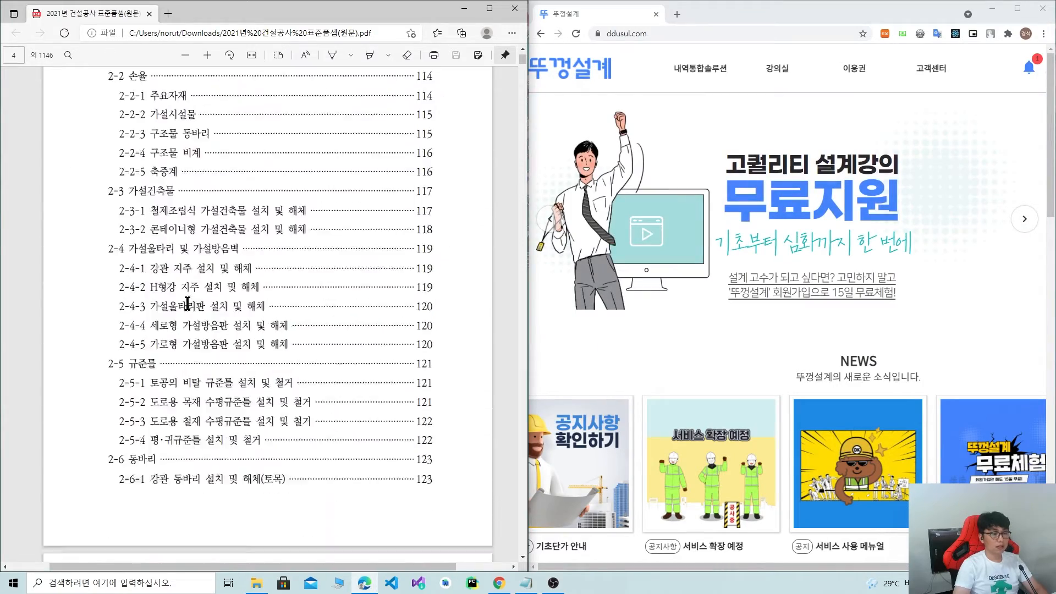
scroll(189, 300, "up", 15)
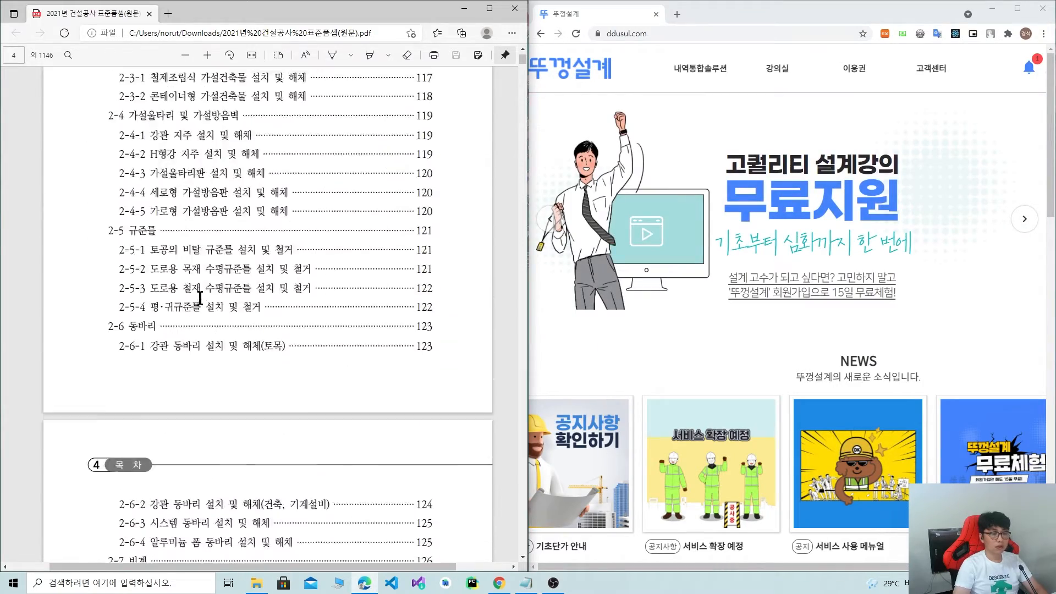
scroll(207, 298, "up", 8)
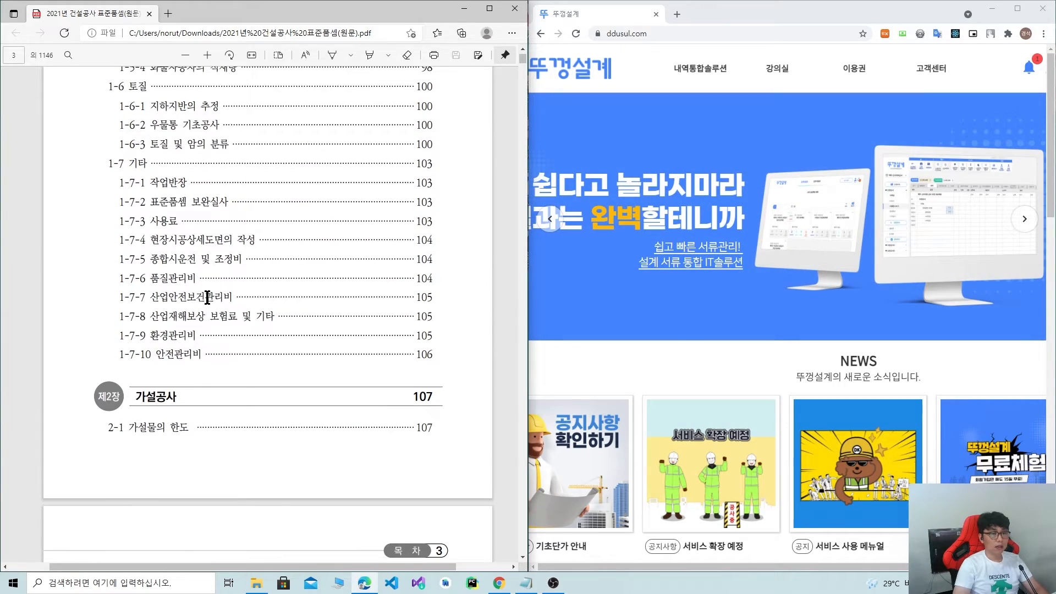
scroll(209, 298, "up", 15)
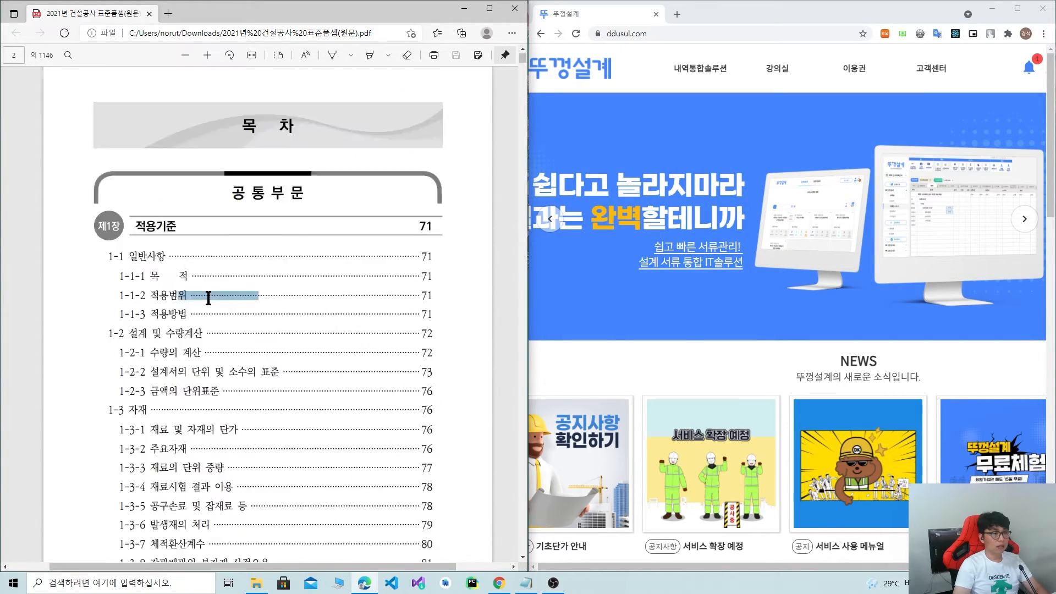
Go to page 474 of the PDF and locate section 1-10-1 포장 절단 under 1-10 유지보수.
left_click(522, 584)
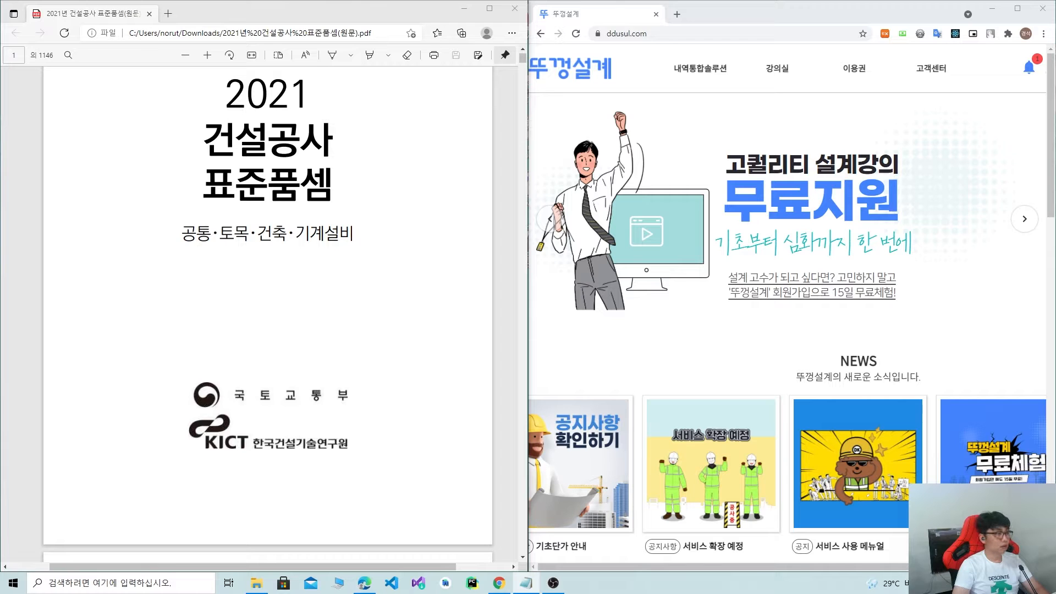
left_click(18, 58)
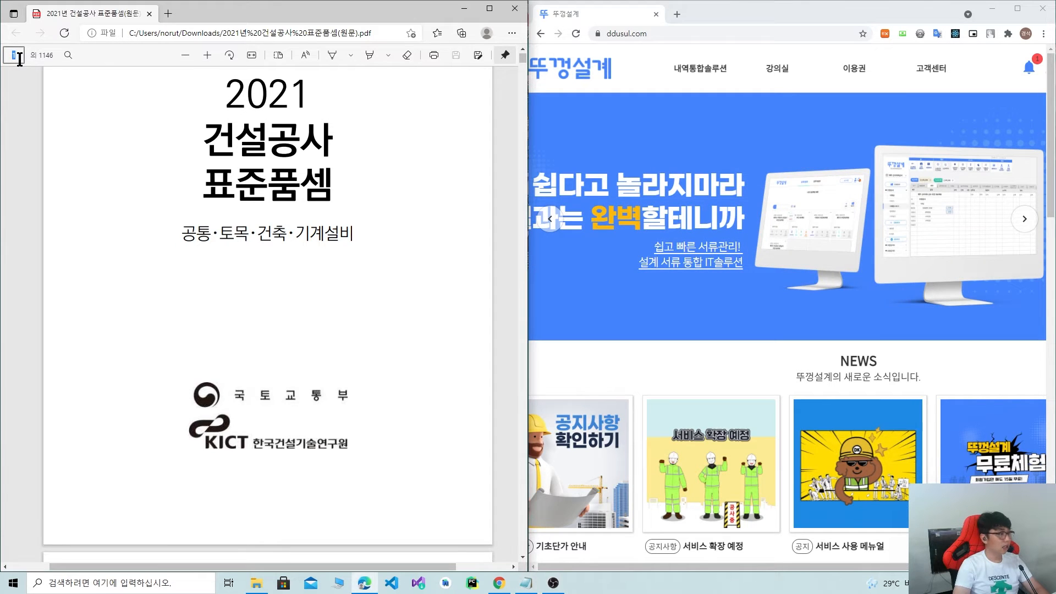
type("474")
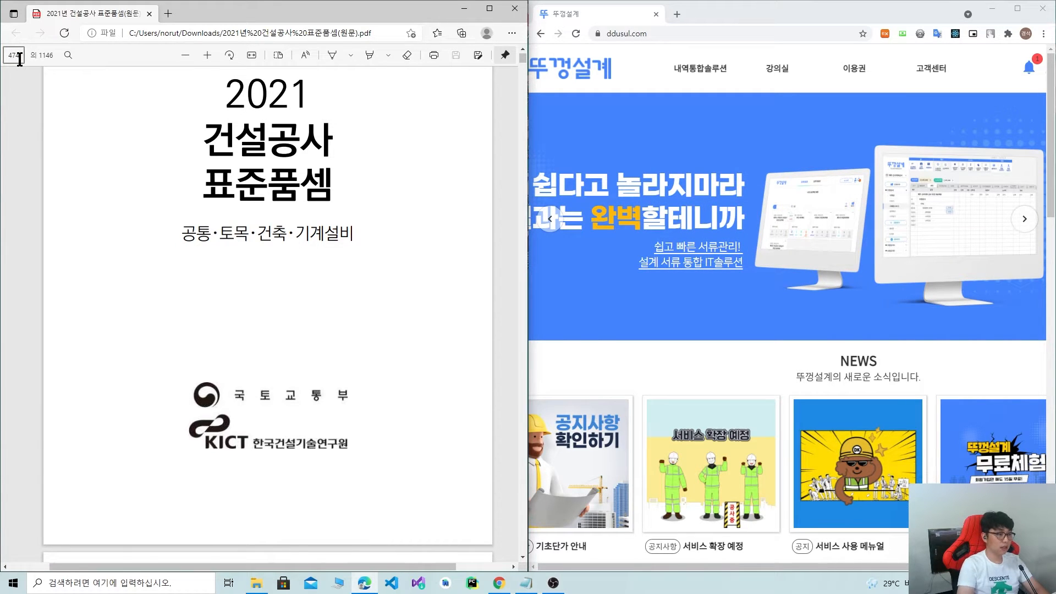
key("Return")
scroll(252, 280, "down", 8)
scroll(252, 279, "up", 6)
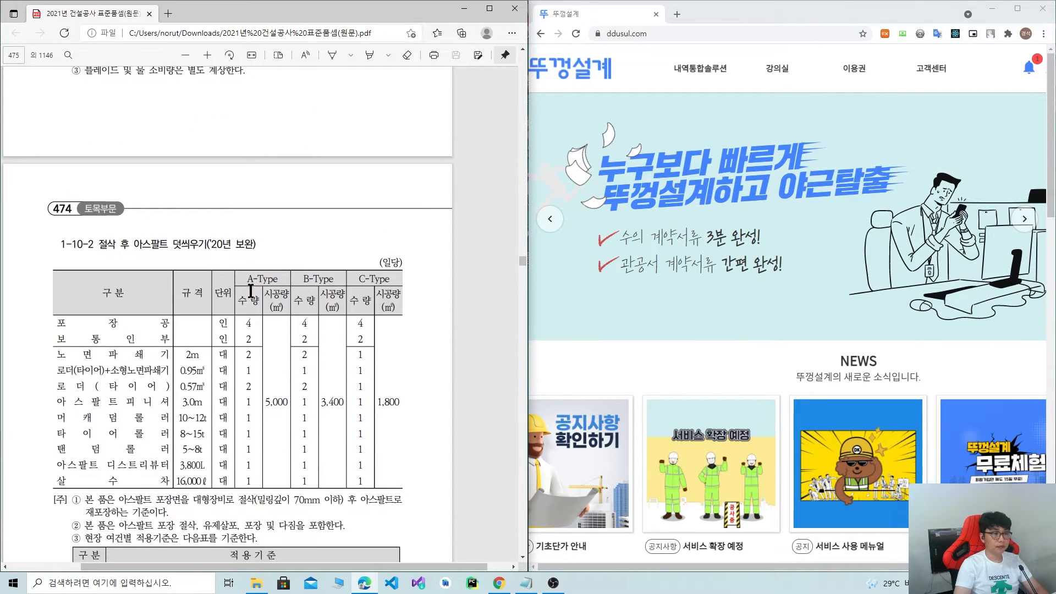
left_click_drag(88, 285, 150, 278)
left_click(258, 282)
left_click(122, 307)
left_click_drag(100, 302, 208, 303)
left_click(347, 304)
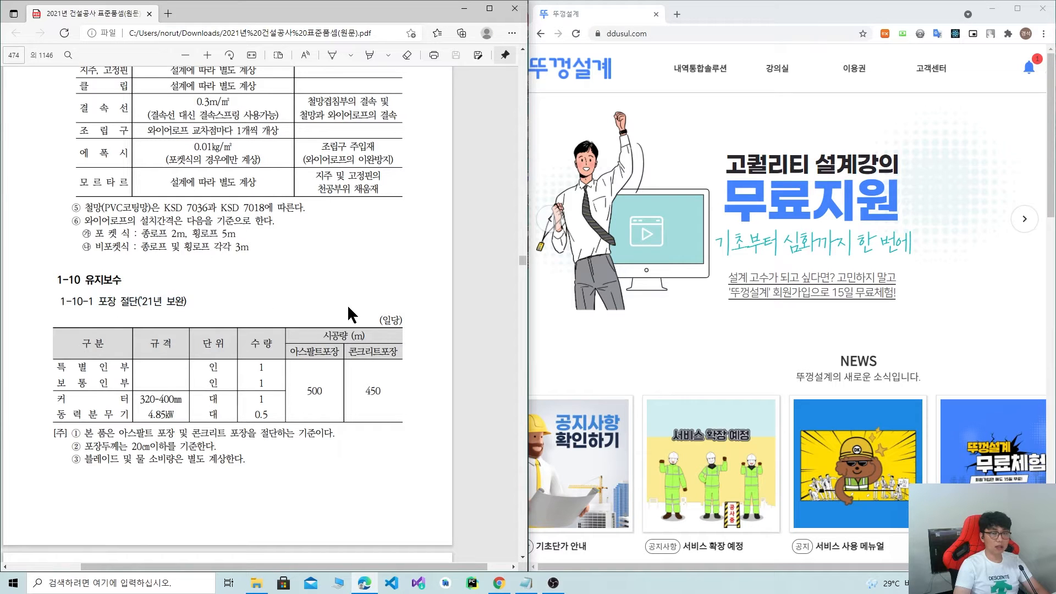
Examine the labour and equipment rows, the (일당) basis and the asphalt and concrete daily outputs in the 포장 절단 table.
left_click_drag(61, 370, 124, 372)
left_click(121, 375)
left_click_drag(207, 367, 266, 368)
left_click(264, 380)
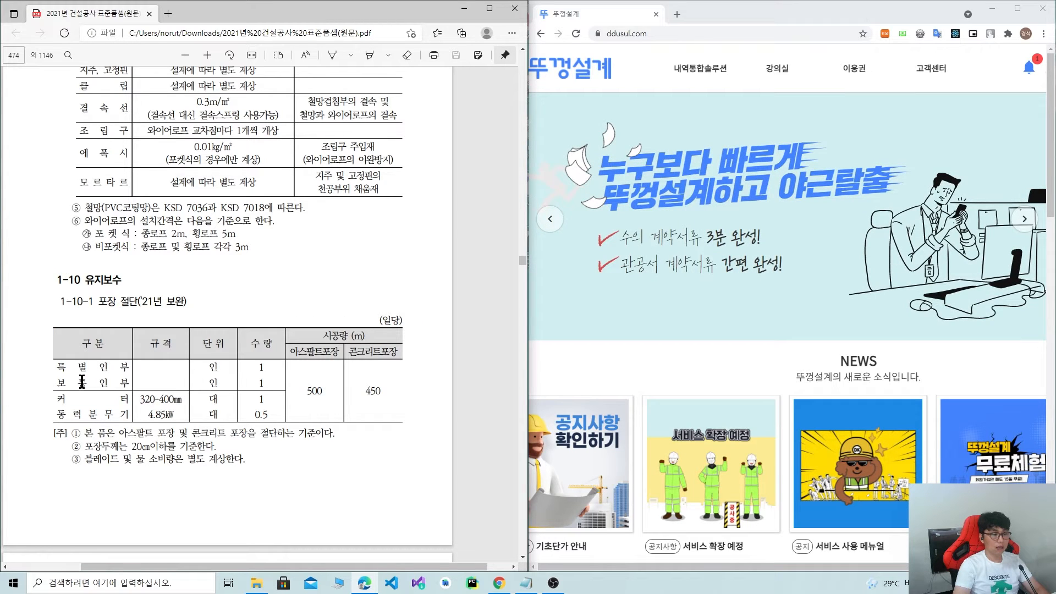
left_click_drag(258, 384, 262, 381)
left_click_drag(58, 398, 99, 399)
left_click(110, 399)
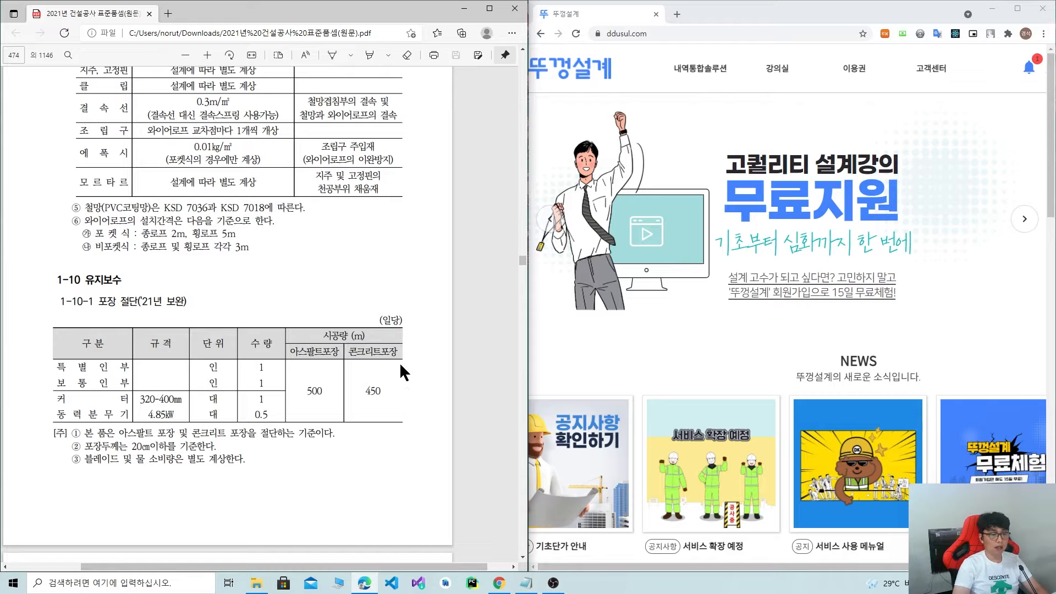
double_click(384, 320)
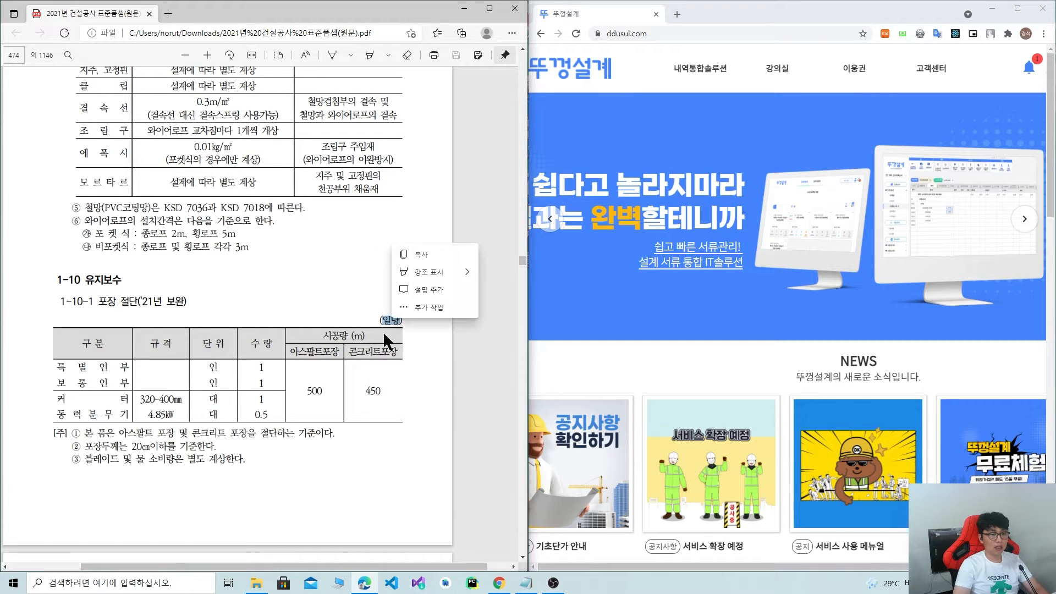
left_click(374, 392)
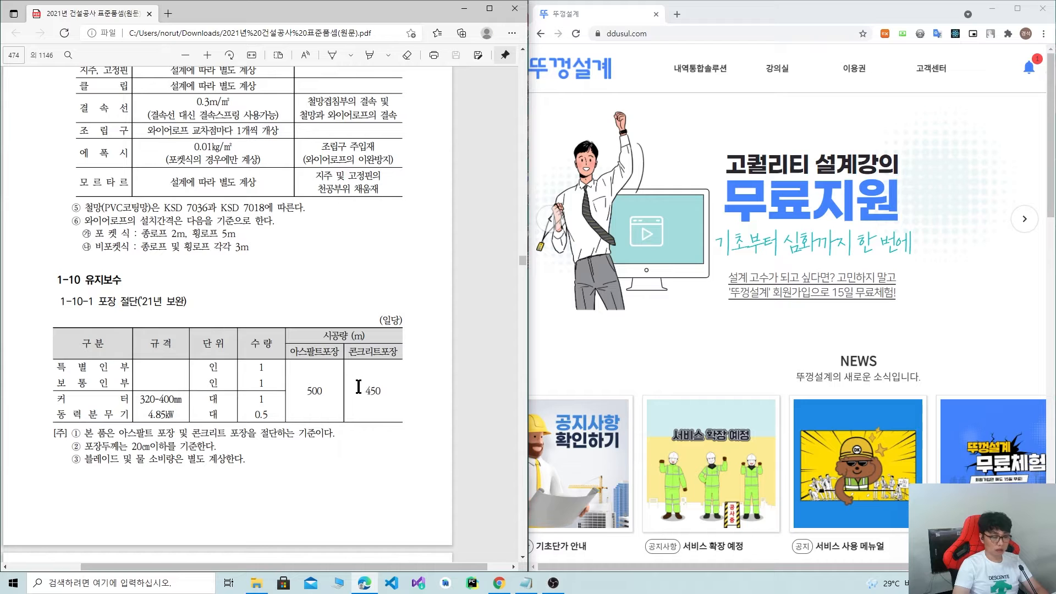
double_click(369, 390)
left_click(313, 392)
Circle the 특별인부 quantity with the pen and draw an arrow to it from the concrete pavement output of 450.
left_click(332, 55)
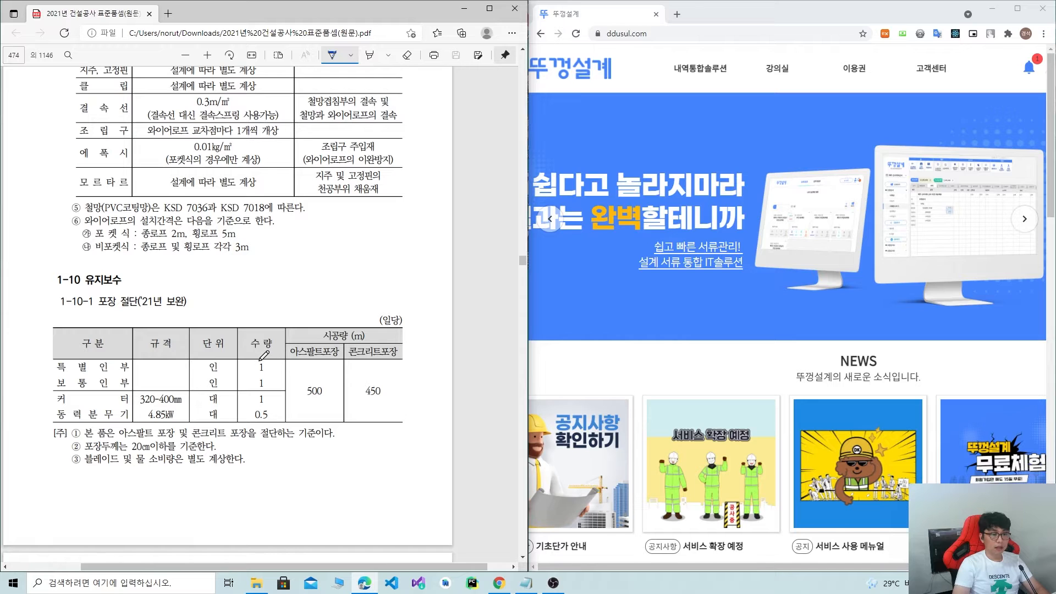
left_click_drag(262, 362, 260, 362)
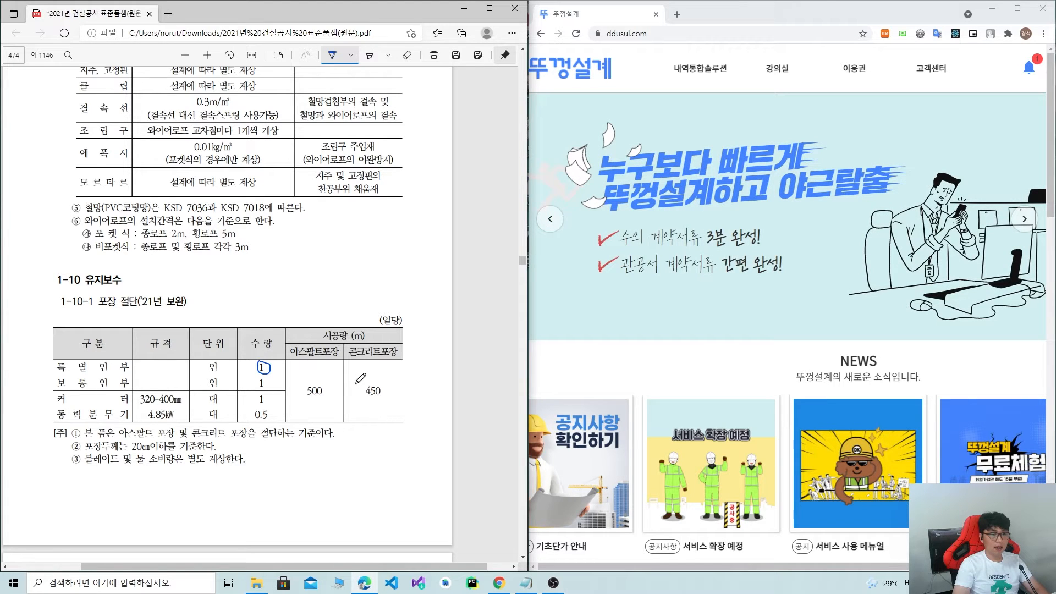
mouse_move(364, 389)
left_mouse_down()
mouse_move(284, 360)
mouse_move(299, 375)
left_mouse_up()
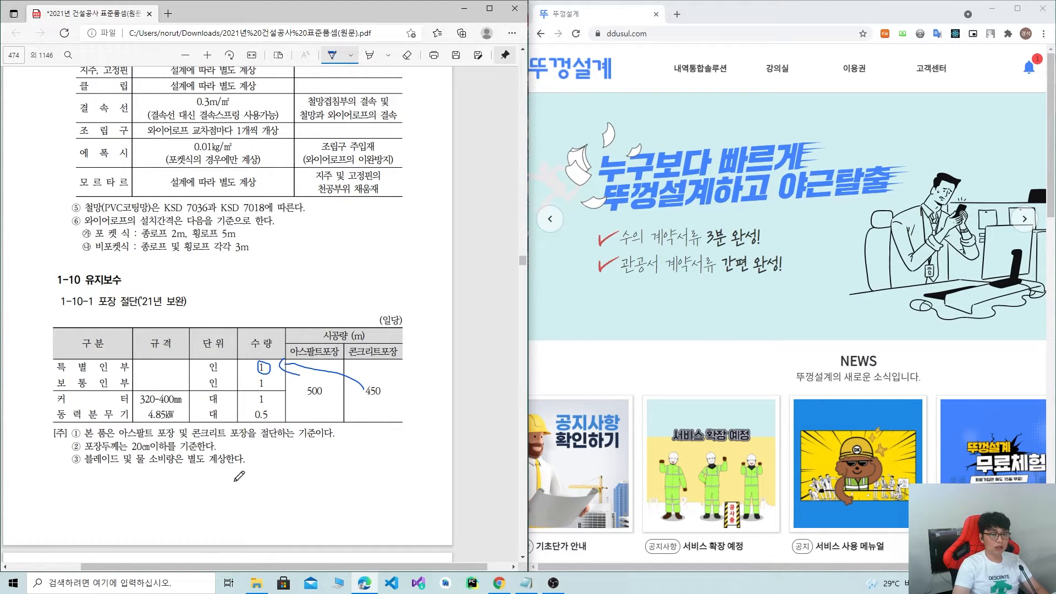
Switch to Windows Calculator (계산기), divide 1 by 450 and check the leading decimals of the result.
left_click(171, 585)
type("r")
key("BackSpace")
type("계산")
key("Return")
type("1")
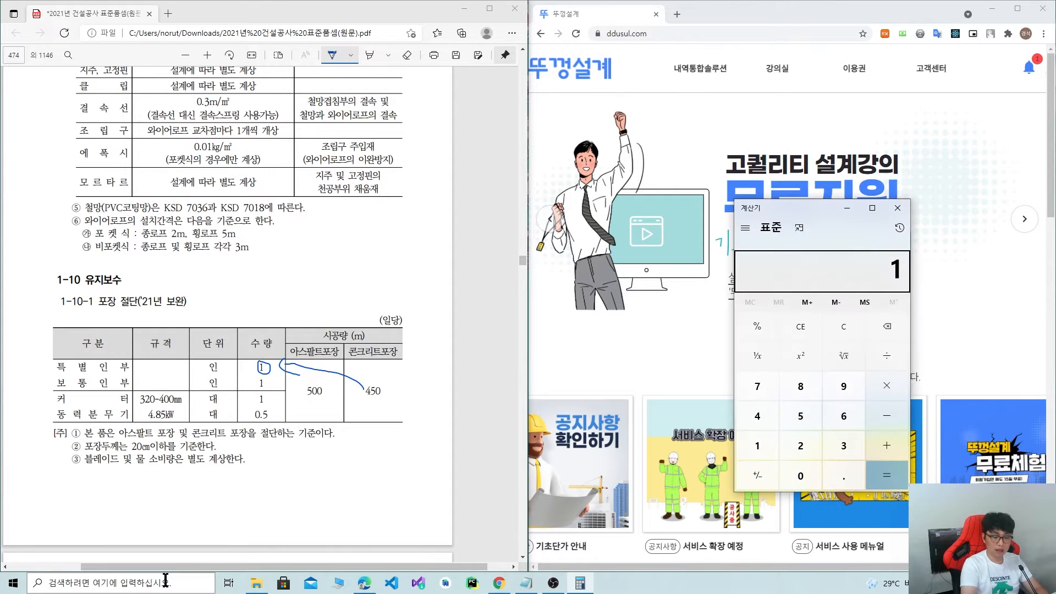
type("/450")
key("Return")
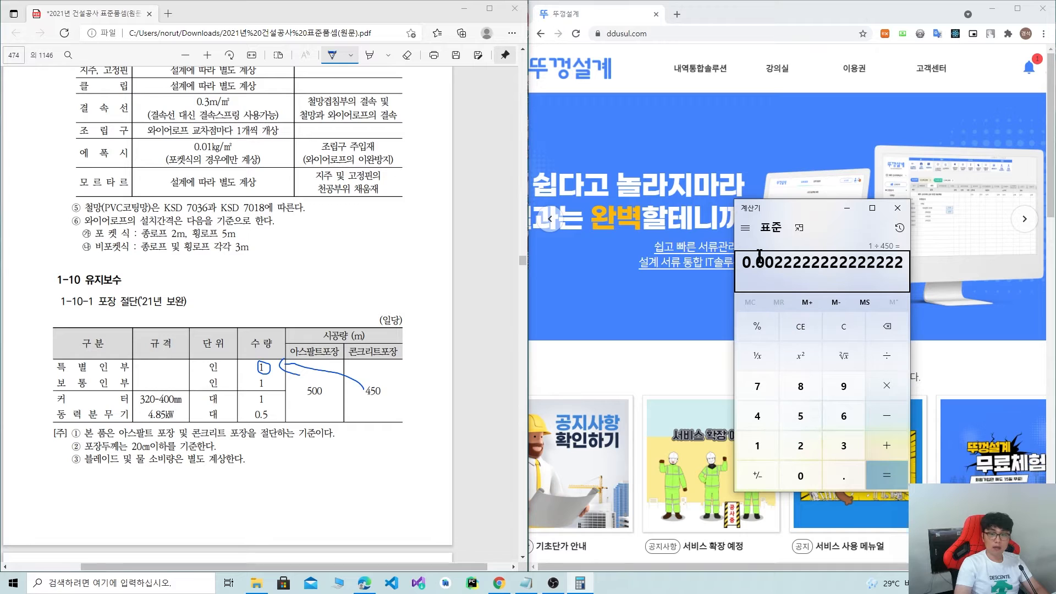
left_click_drag(748, 265, 792, 263)
left_click(784, 269)
left_click(792, 263)
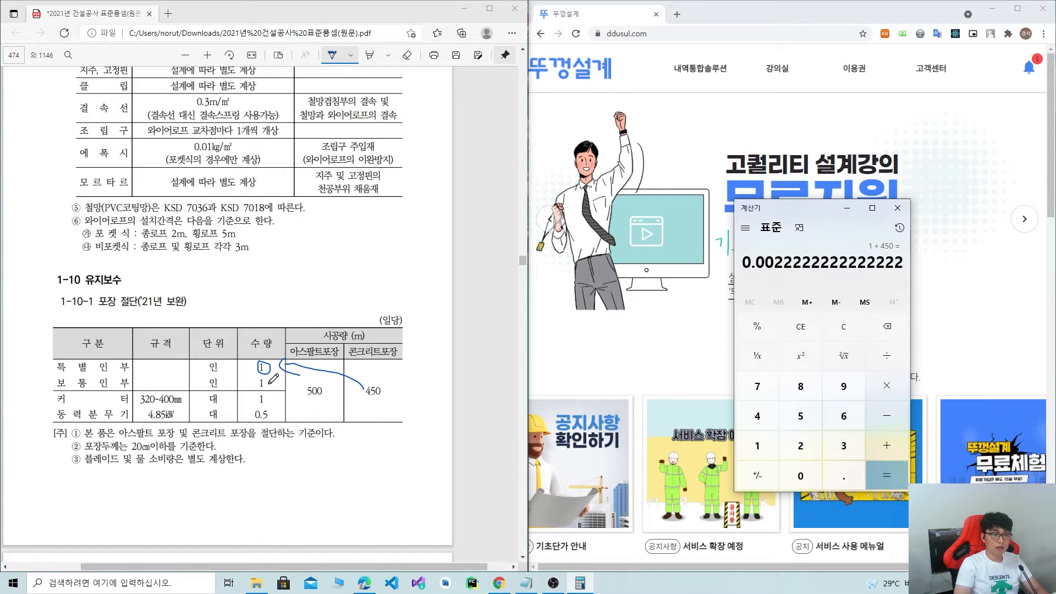
Circle the 보통인부 and 커터 quantities in the PDF table and divide 0.5 by 450 in Calculator.
left_click_drag(254, 385, 256, 383)
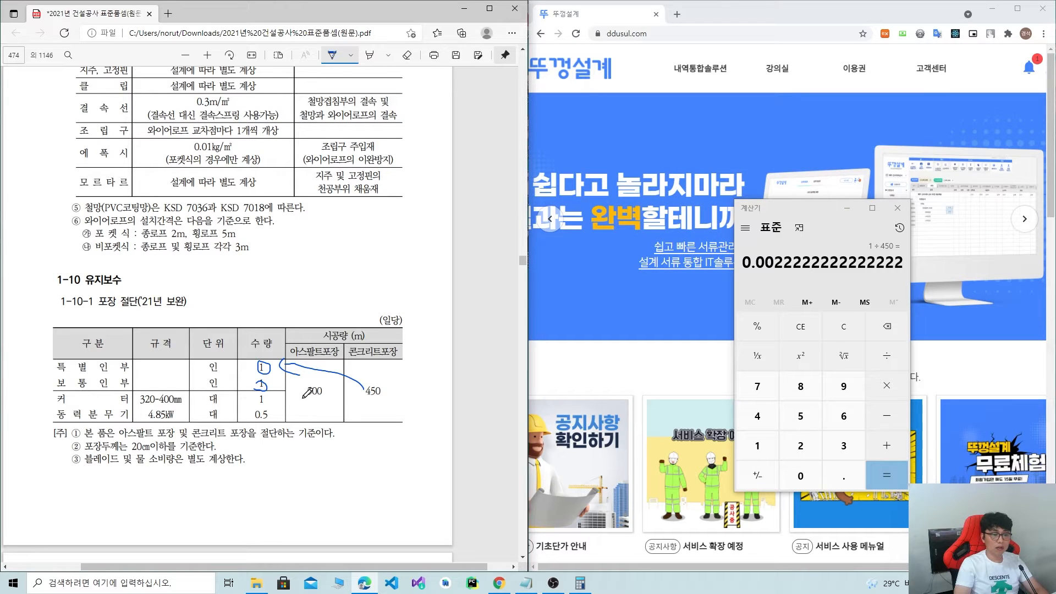
mouse_move(256, 404)
left_mouse_down()
mouse_move(254, 393)
mouse_move(259, 406)
left_mouse_up()
left_click(797, 262)
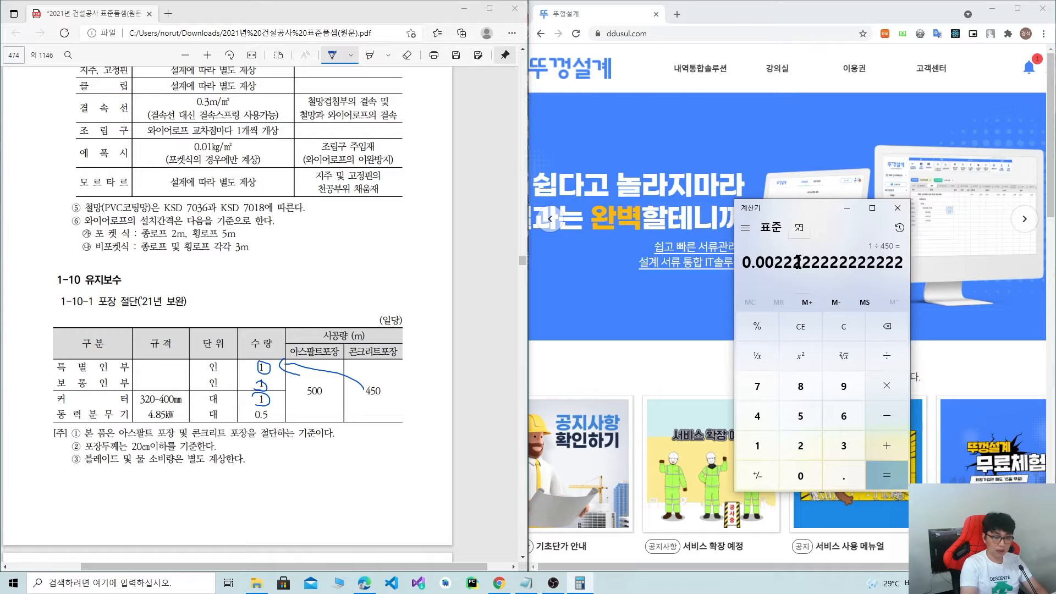
type("0.5")
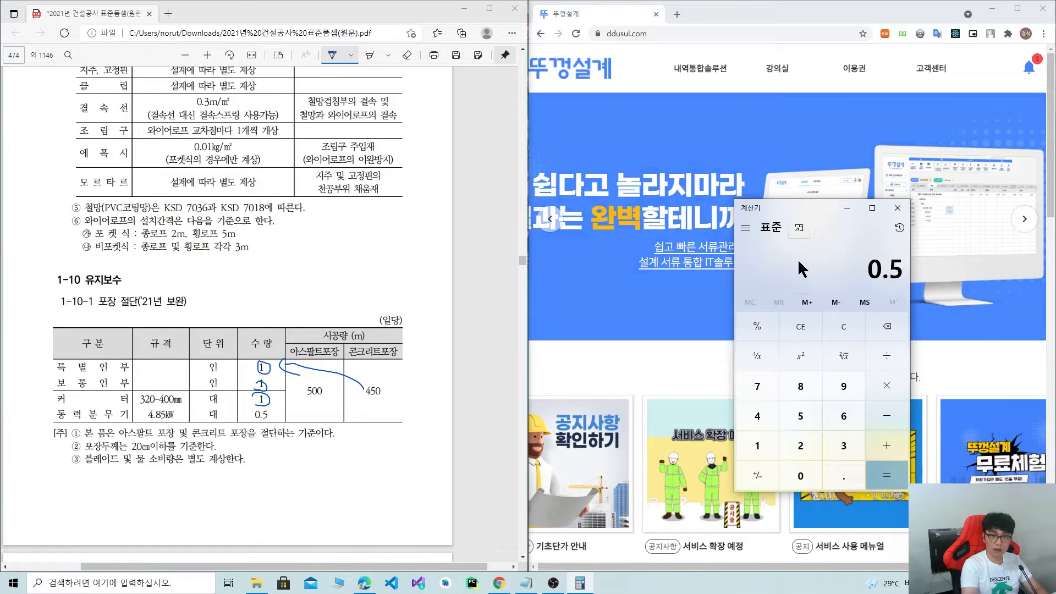
type("/450")
key("Return")
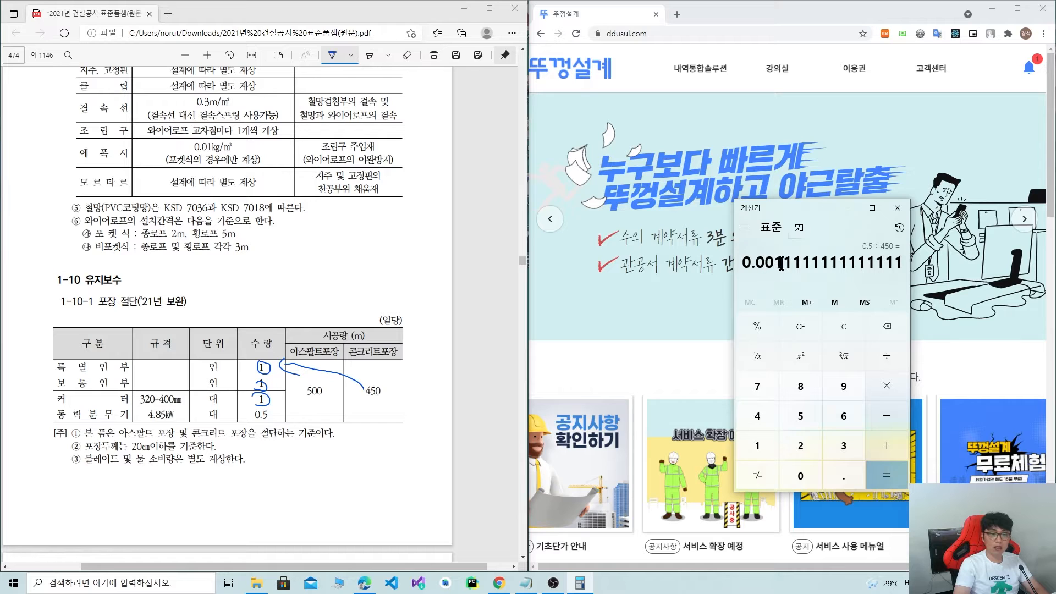
Mark the PDF table with a circle around the 동력분무기 quantity and a handwritten "m" beside (일당), and close Calculator.
mouse_move(251, 397)
left_mouse_down()
mouse_move(265, 395)
mouse_move(269, 419)
mouse_move(264, 409)
left_mouse_up()
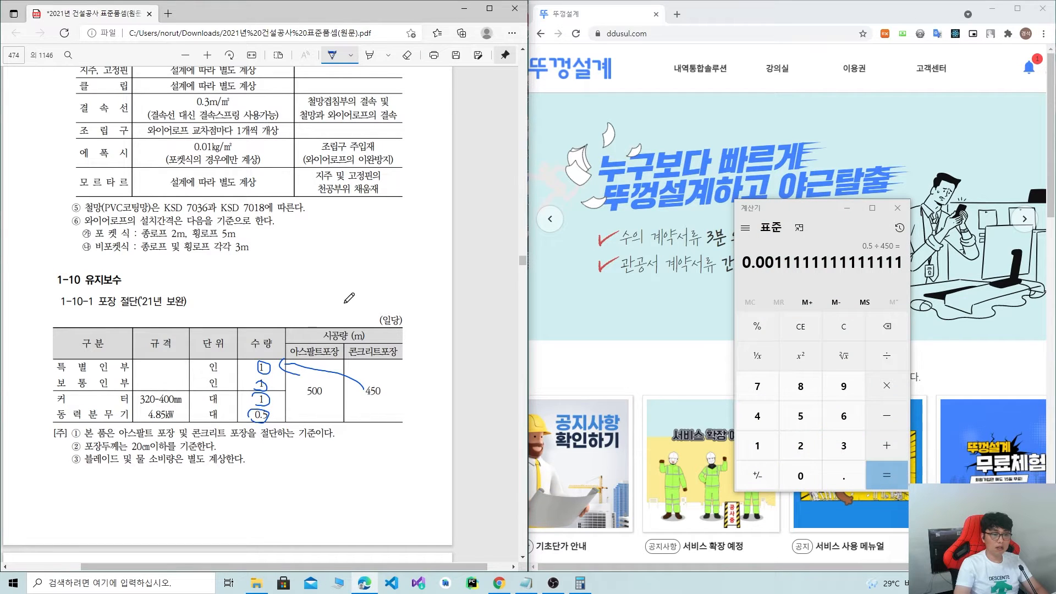
left_click_drag(406, 304, 413, 315)
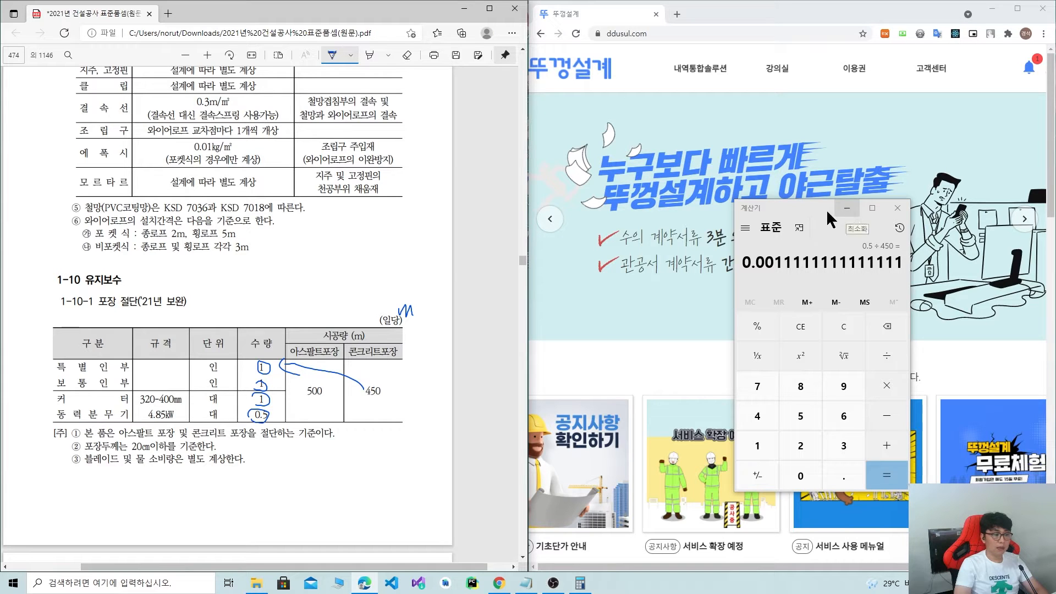
key("alt+F4")
Underline the 커터 and 동력분무기 row names in pen and circle the 커터 name.
scroll(220, 329, "down", 2)
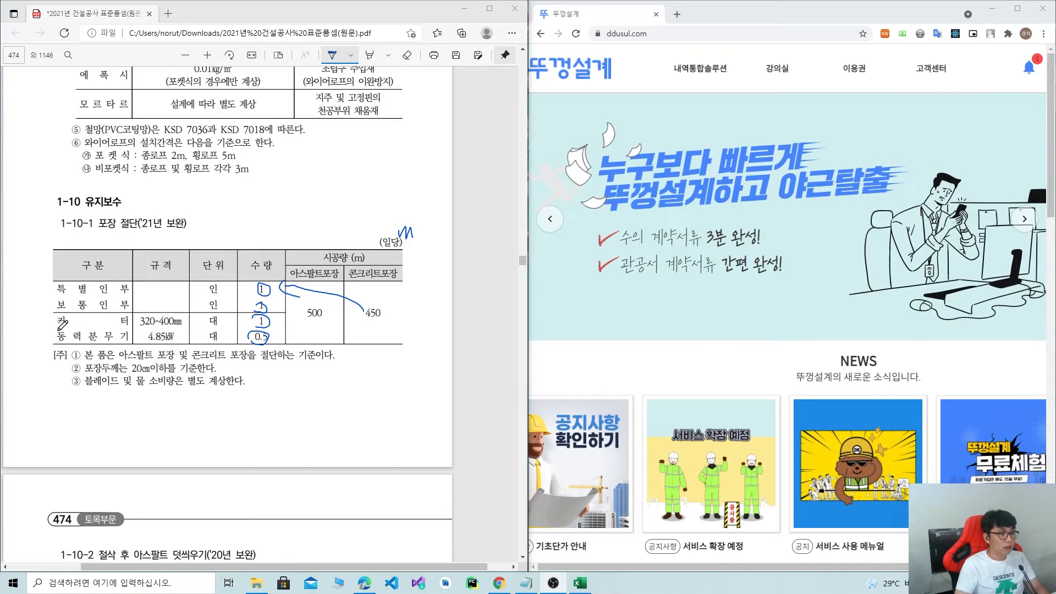
mouse_move(115, 326)
left_mouse_down()
mouse_move(65, 330)
mouse_move(123, 342)
left_mouse_up()
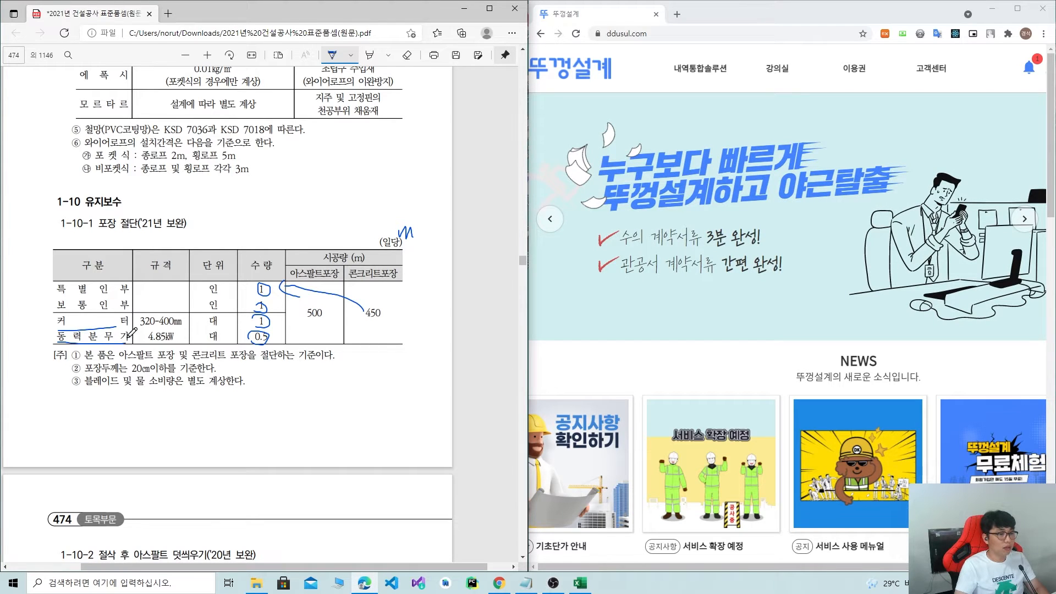
mouse_move(69, 321)
left_mouse_down()
mouse_move(134, 315)
mouse_move(58, 316)
left_mouse_up()
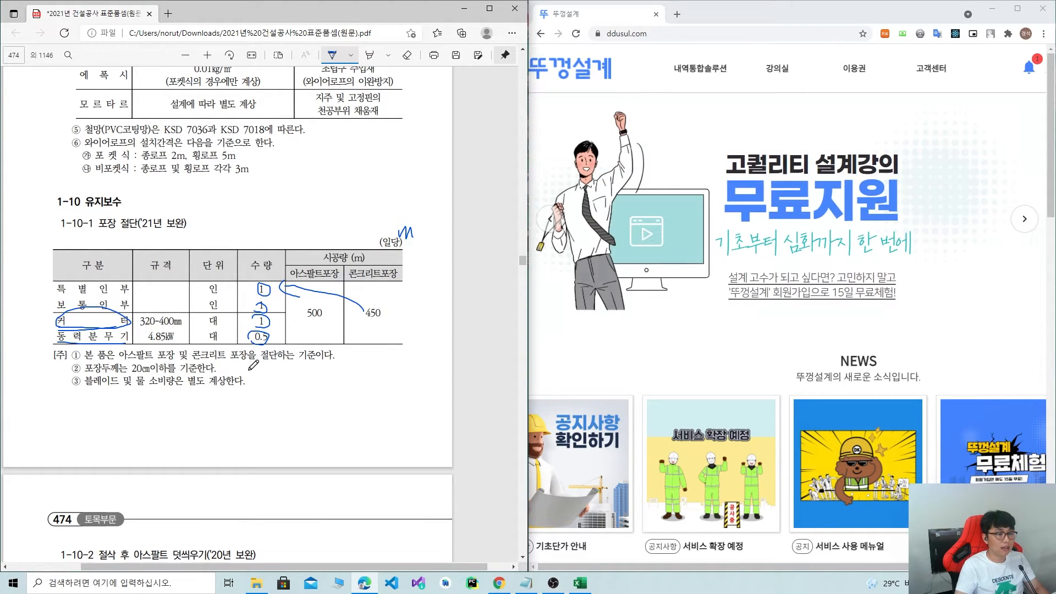
Handwrite "hr" and "8시간" below the table and circle the 커터 quantity again.
mouse_move(275, 367)
left_mouse_down()
mouse_move(278, 381)
mouse_move(295, 375)
left_mouse_up()
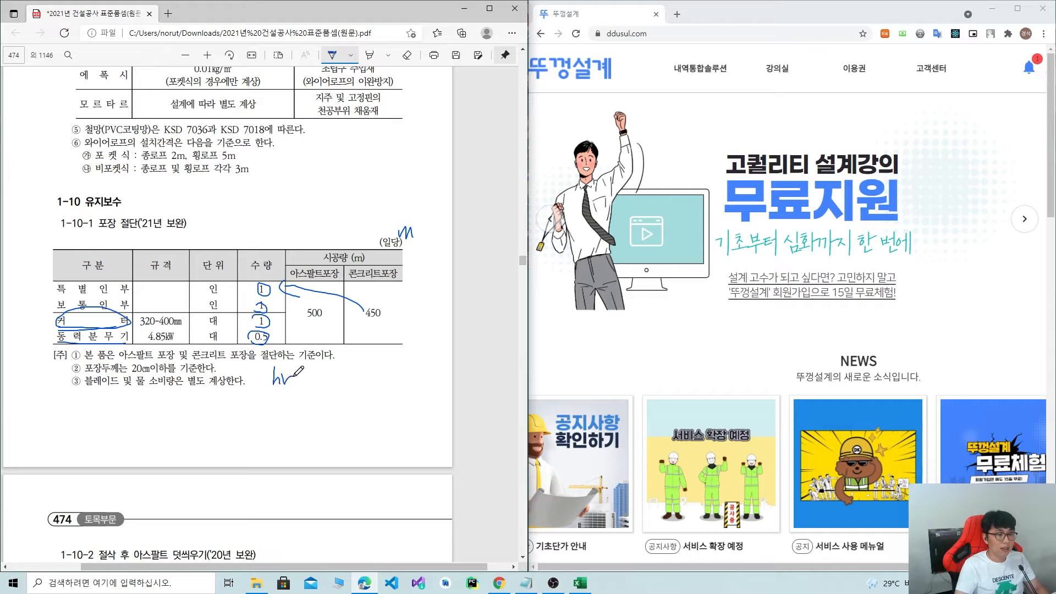
mouse_move(264, 328)
left_mouse_down()
mouse_move(253, 327)
mouse_move(275, 324)
left_mouse_up()
mouse_move(330, 365)
left_mouse_down()
mouse_move(325, 379)
mouse_move(372, 380)
mouse_move(372, 390)
left_mouse_up()
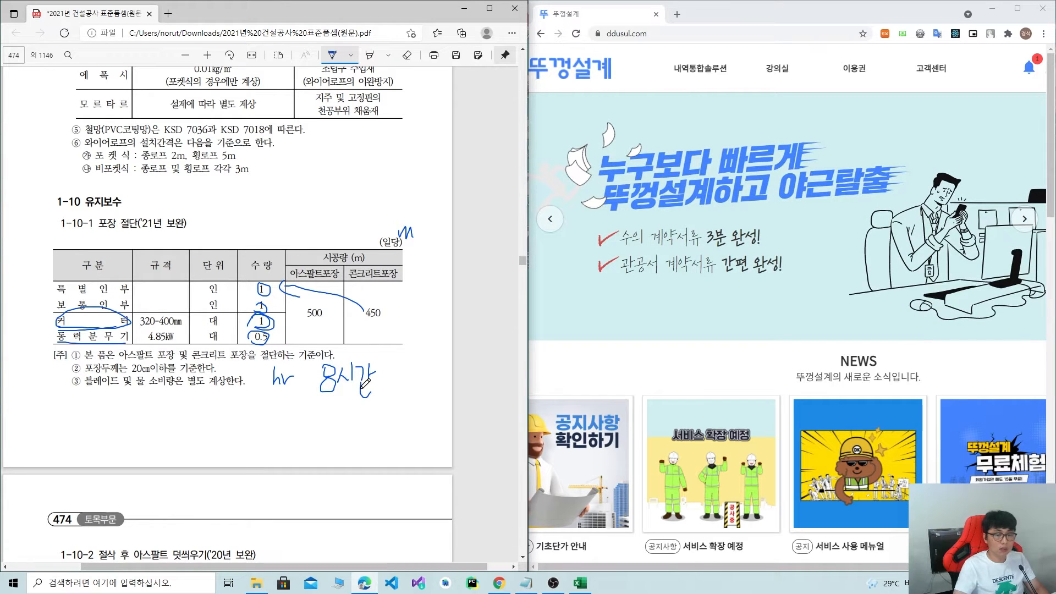
Calculate 1 ÷ 450 × 8 in Calculator and handwrite 0.017 beside the 커터 quantity in the PDF table.
left_click(121, 583)
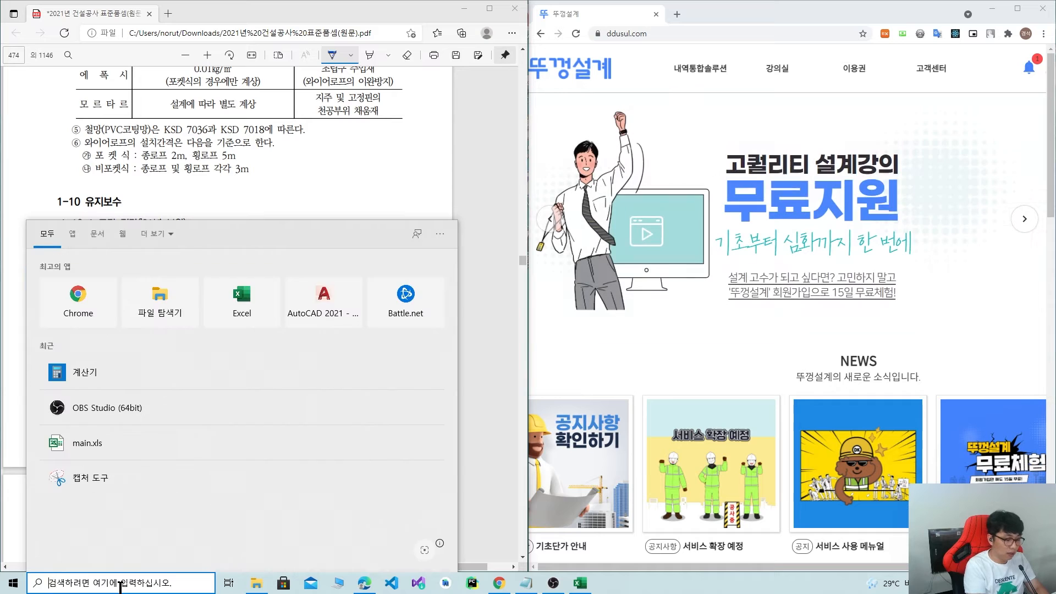
type("계사")
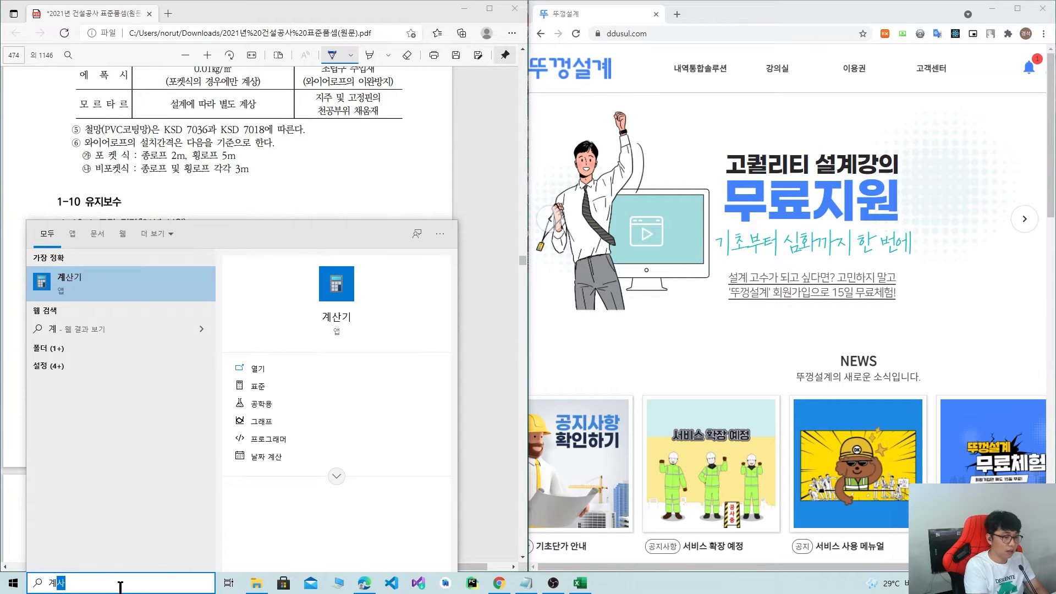
type("ㄴ")
key("Return")
type("1/450*")
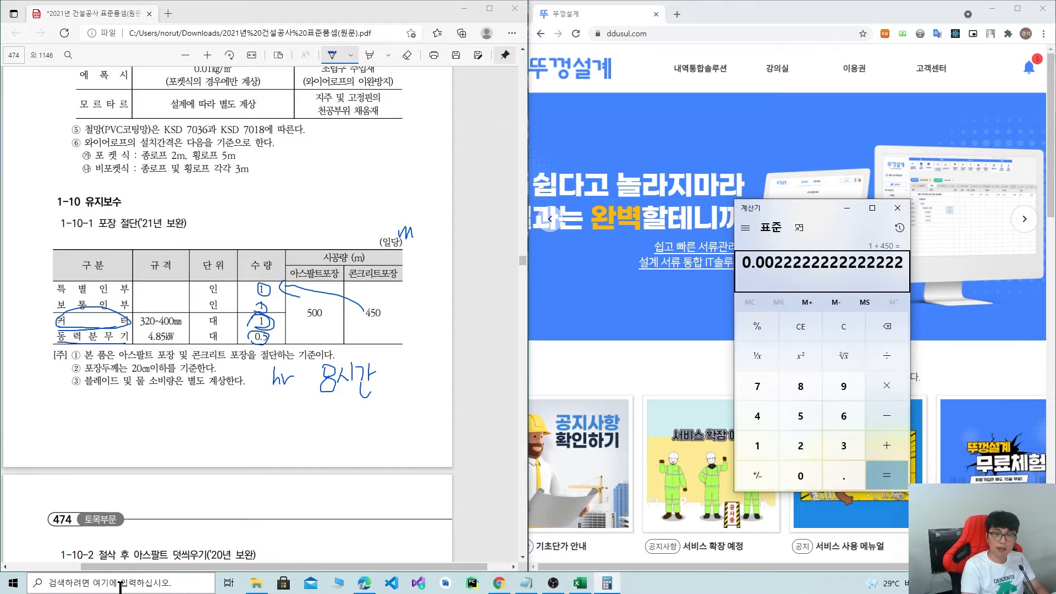
type("8")
key("Return")
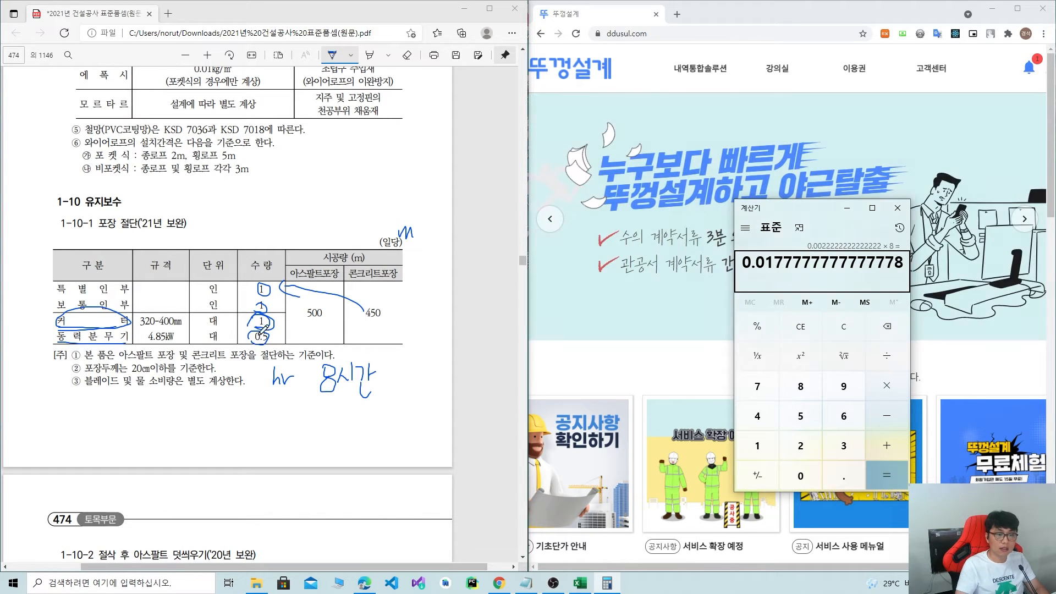
left_click_drag(289, 323, 289, 315)
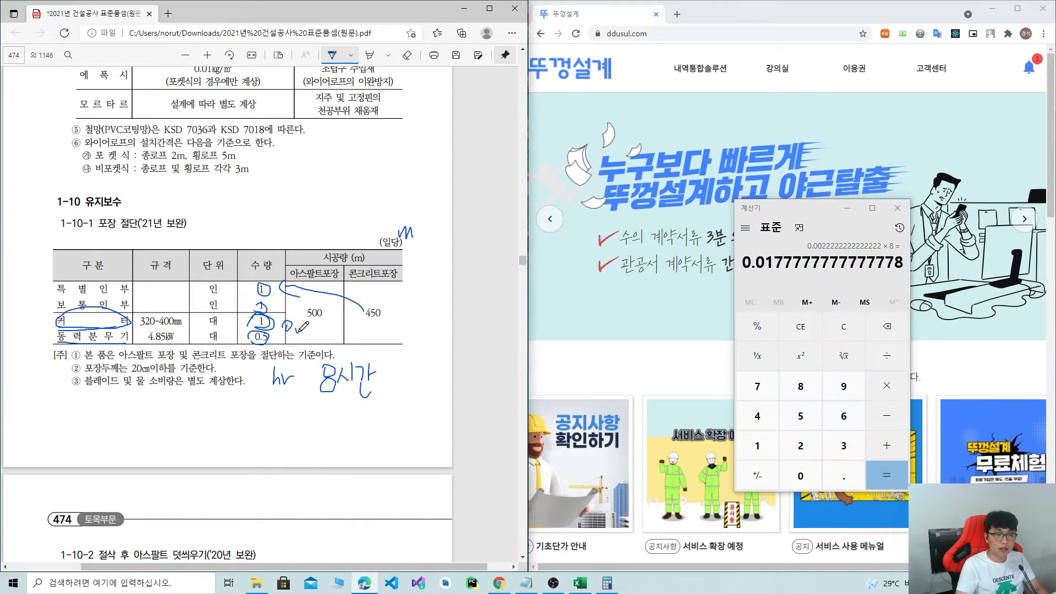
left_click_drag(311, 325, 323, 329)
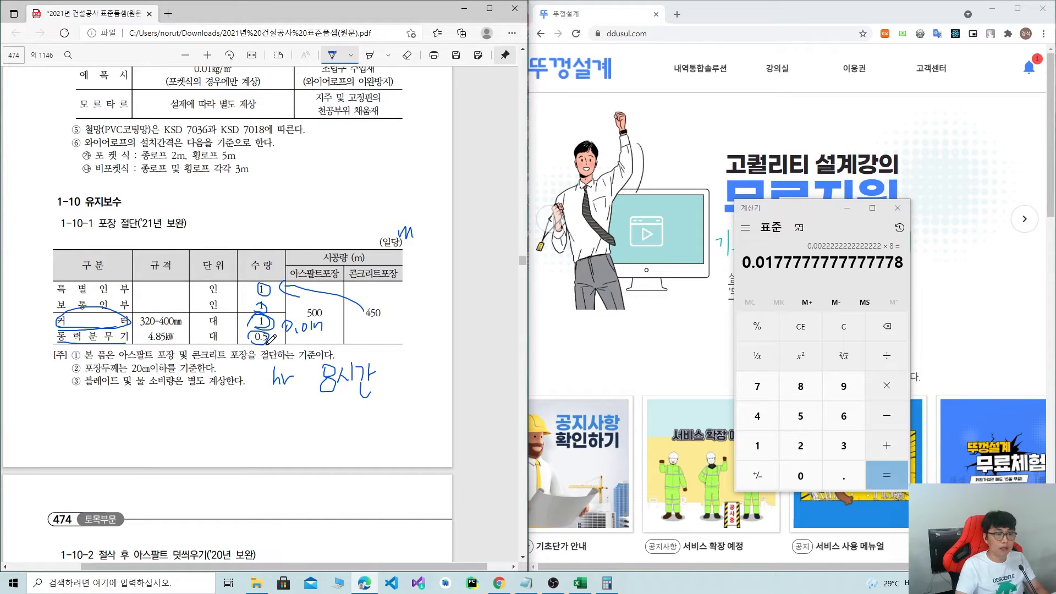
left_click(776, 269)
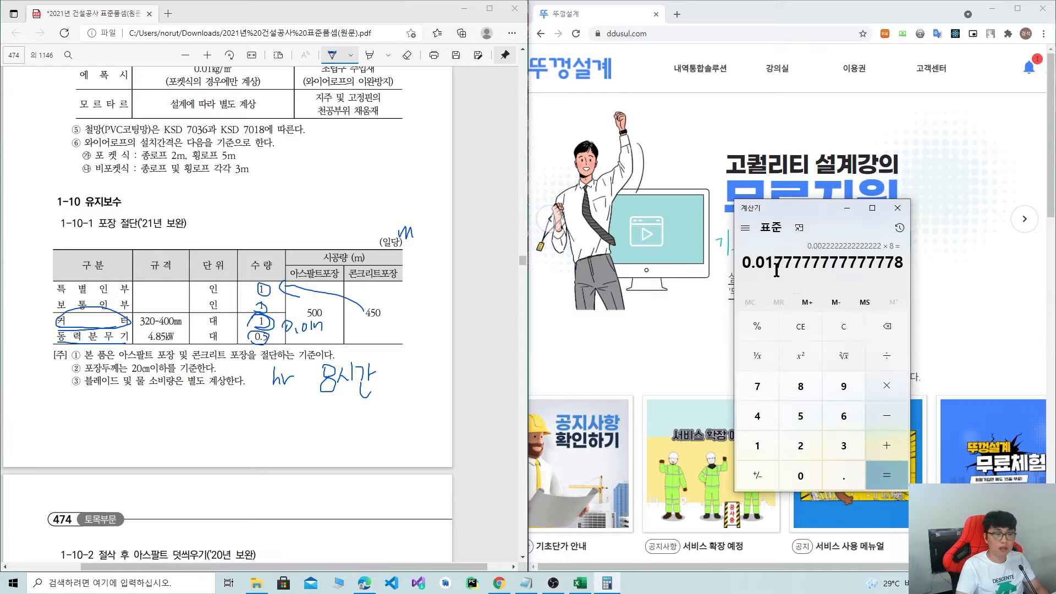
type("450")
key("slash")
type("0.5")
key("Return")
Calculate 0.5 ÷ 450 × 8 in Calculator for the 동력분무기 hours per metre.
type("0.5")
key("slash")
type("450")
key("Return")
key("asterisk")
type("8")
key("Return")
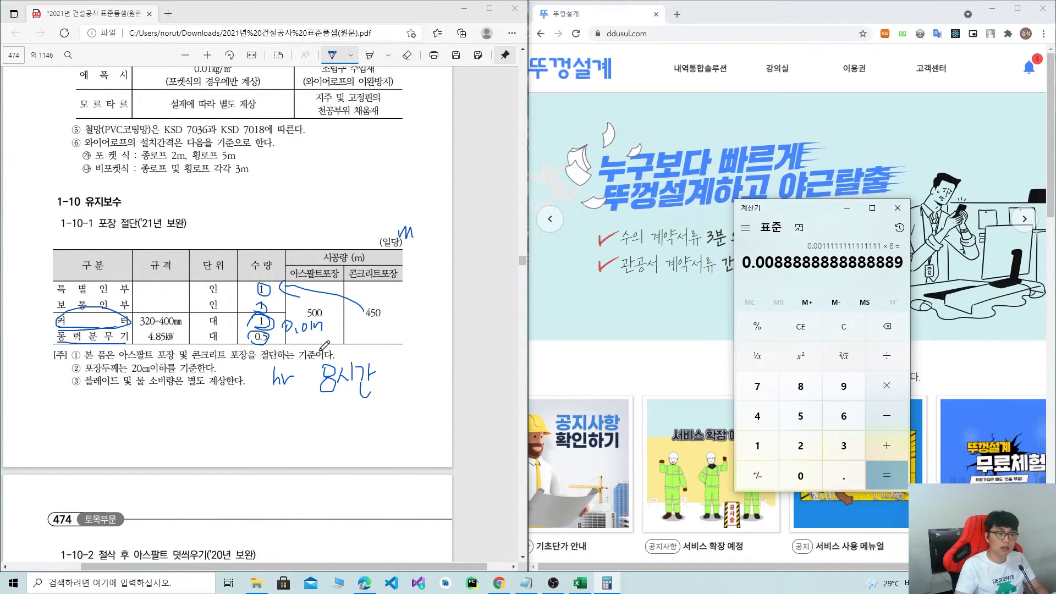
Handwrite 0.0088 beside the 동력분무기 quantity in the PDF and draw boxes around both handwritten results.
left_click(287, 341)
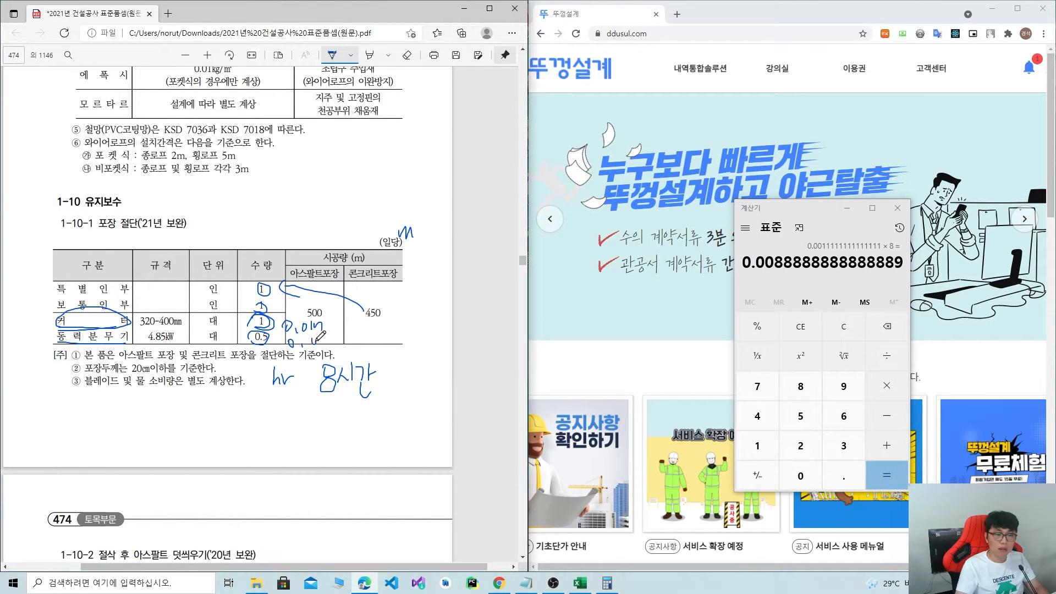
left_click_drag(343, 334, 366, 338)
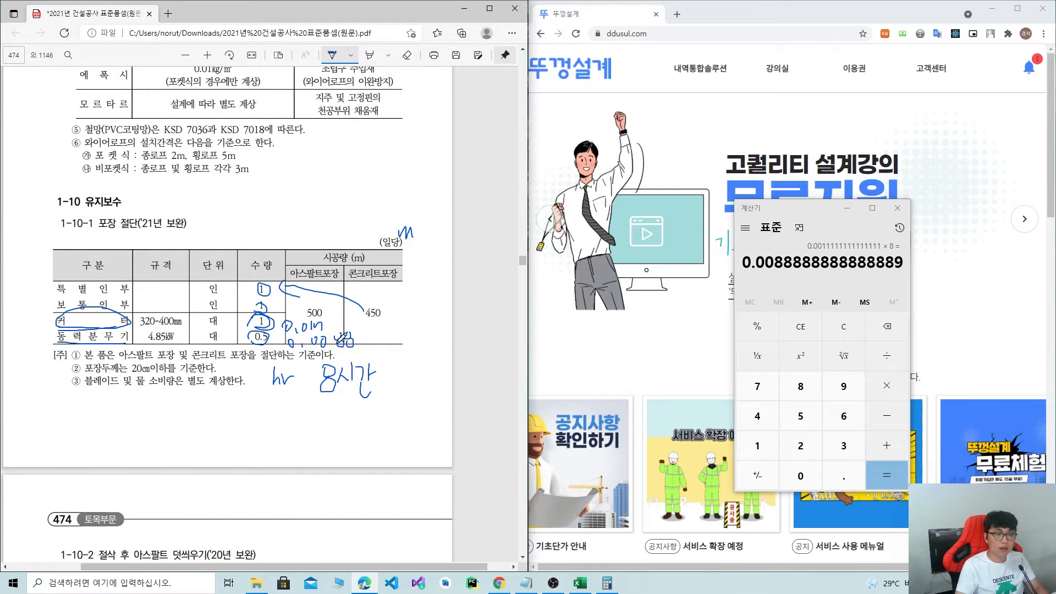
mouse_move(281, 348)
left_mouse_down()
mouse_move(356, 346)
mouse_move(360, 334)
left_mouse_up()
mouse_move(281, 333)
left_mouse_down()
mouse_move(303, 318)
mouse_move(330, 333)
left_mouse_up()
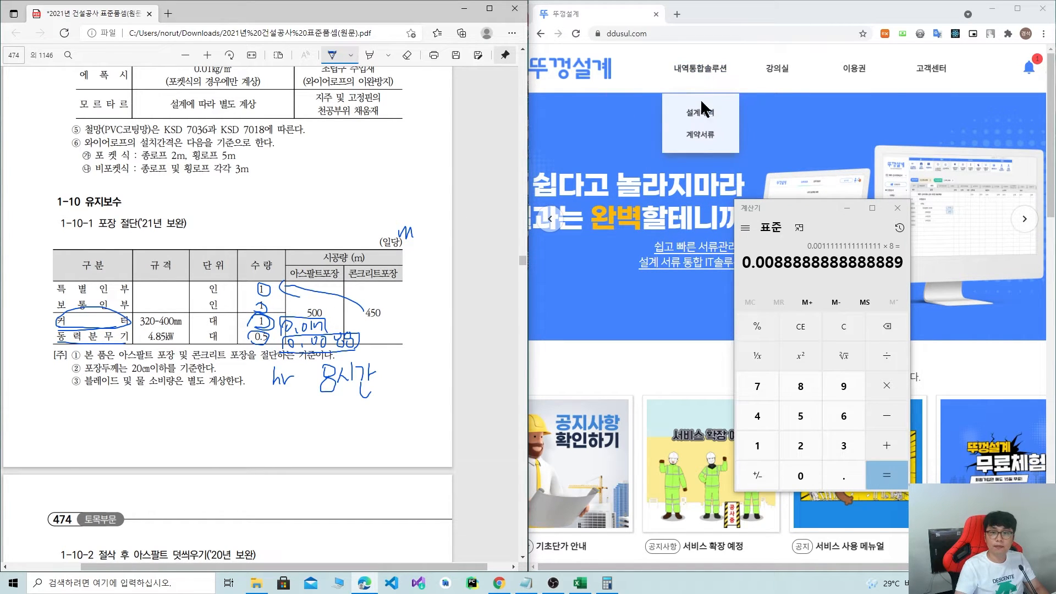
Switch to the 뚜껑설계 site, go to the 설계내역 list and open the 설계내역서 document of the listed project.
mouse_move(700, 71)
left_click(682, 116)
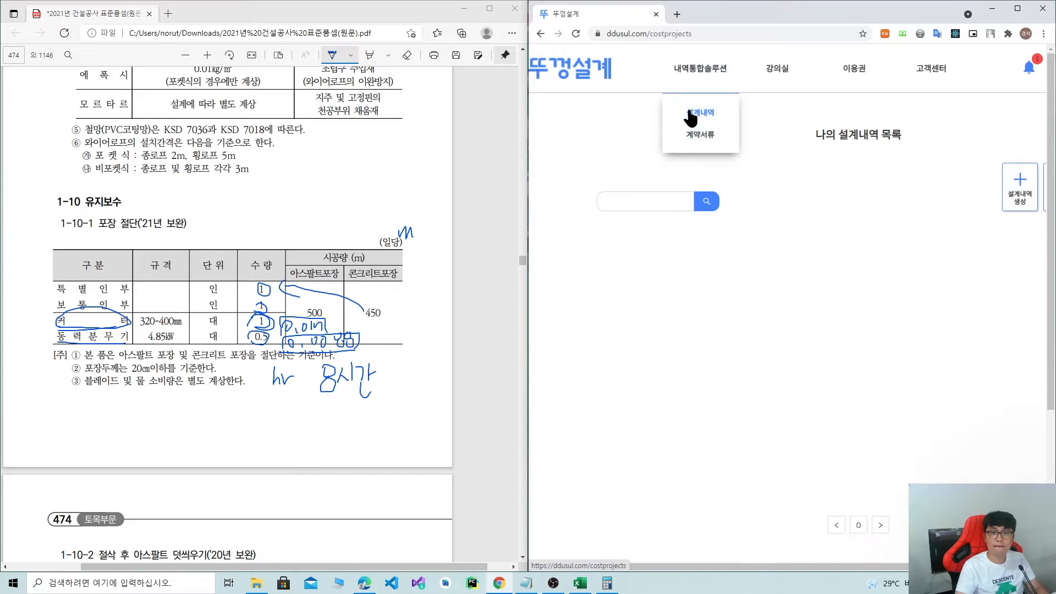
left_click(641, 256)
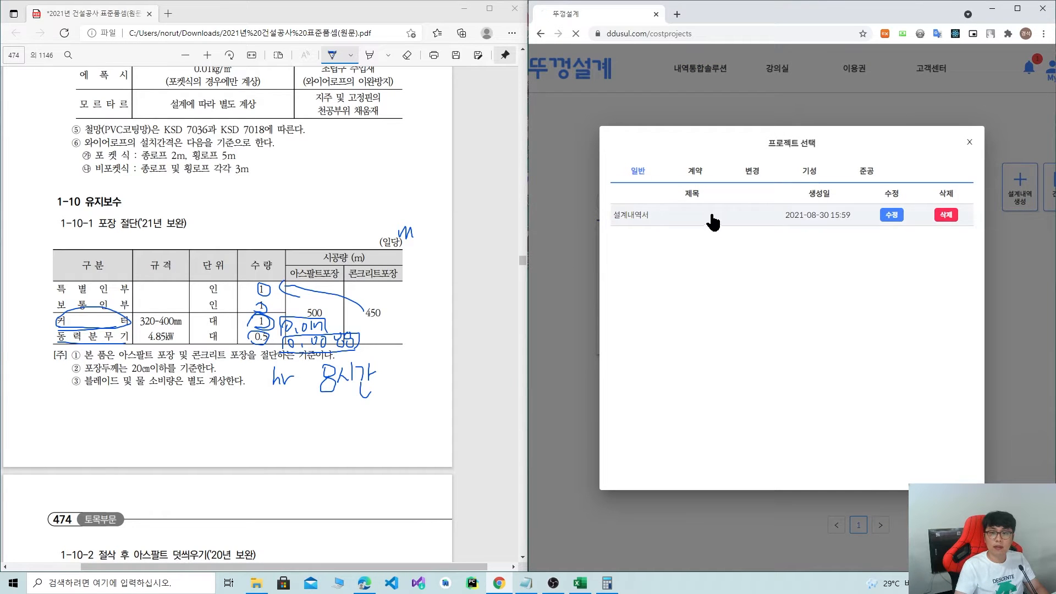
left_click(734, 215)
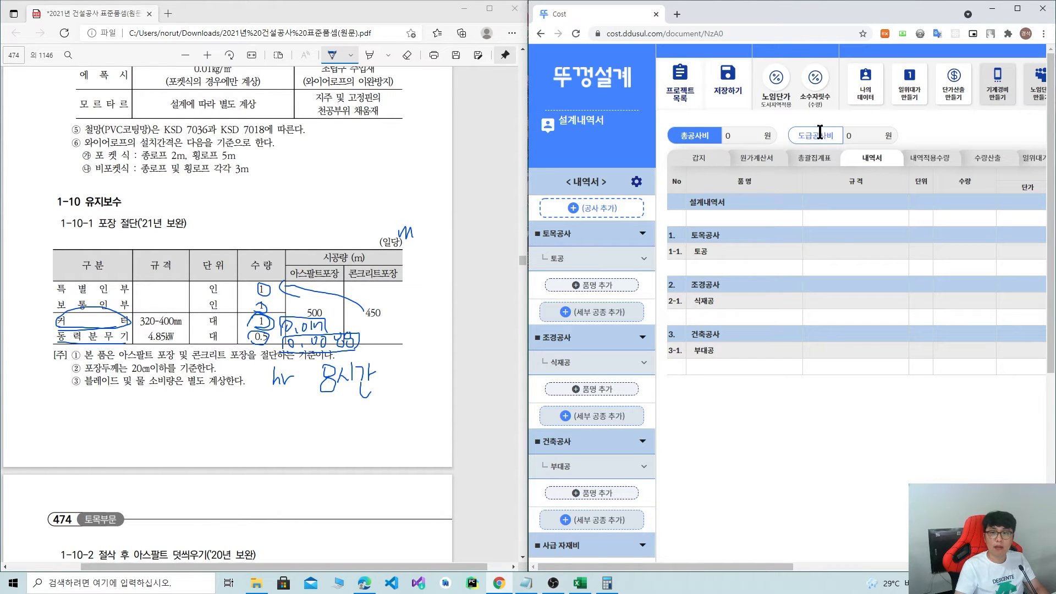
Start a new 일위대가 named 콘크리트포장절단 with specification T=20cm이하, marking the 20cm thickness note in the PDF.
left_click(909, 88)
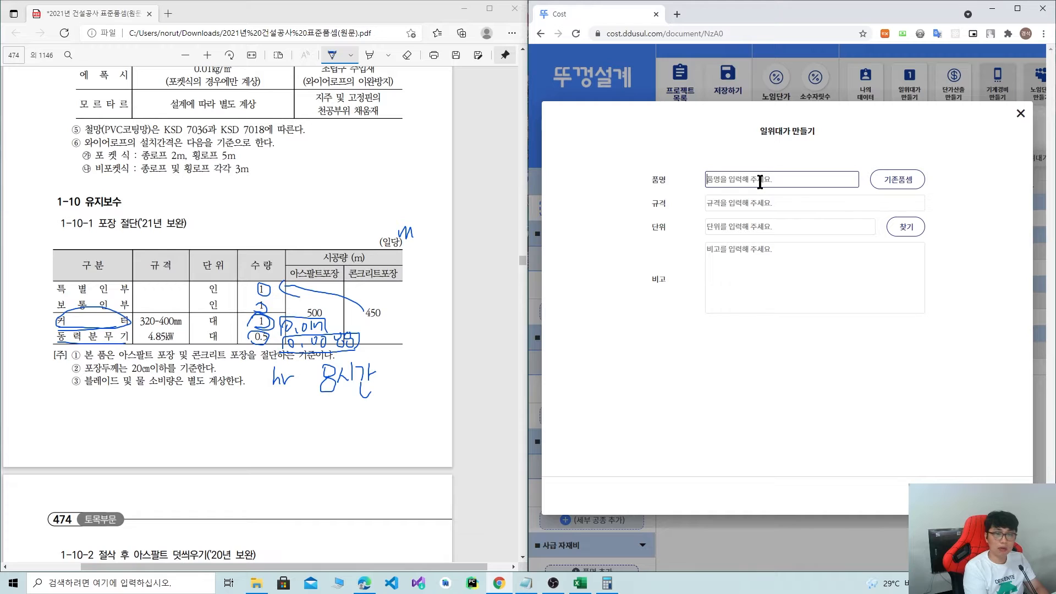
type("ㅋ")
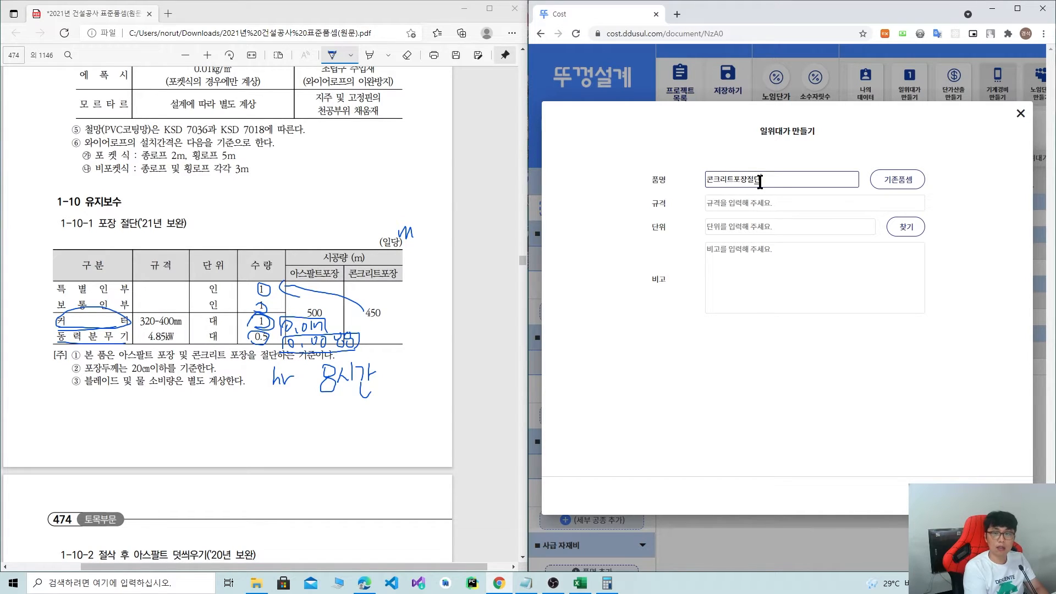
left_click(732, 203)
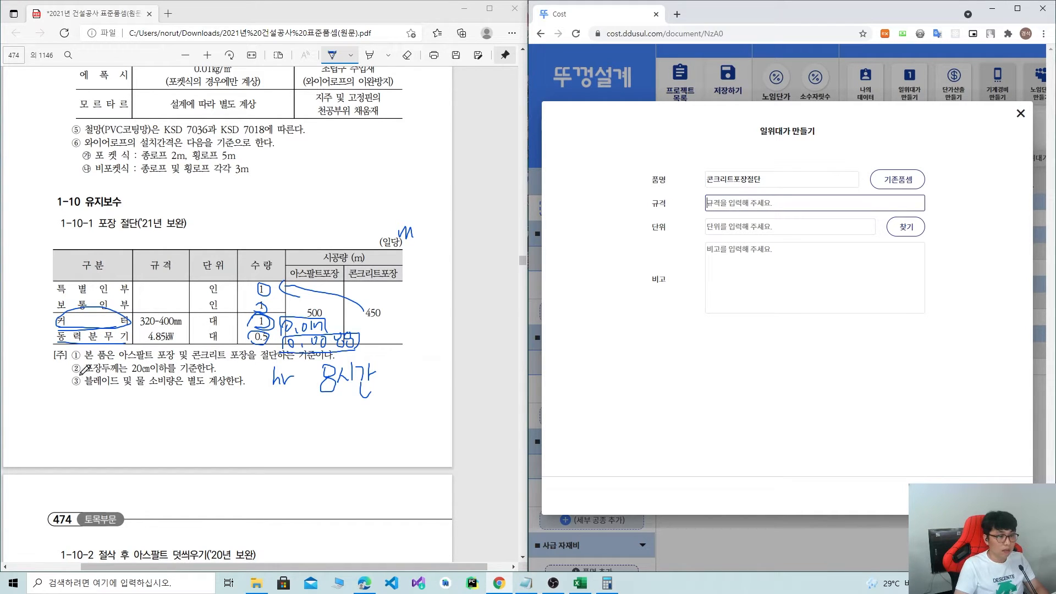
left_click(132, 374)
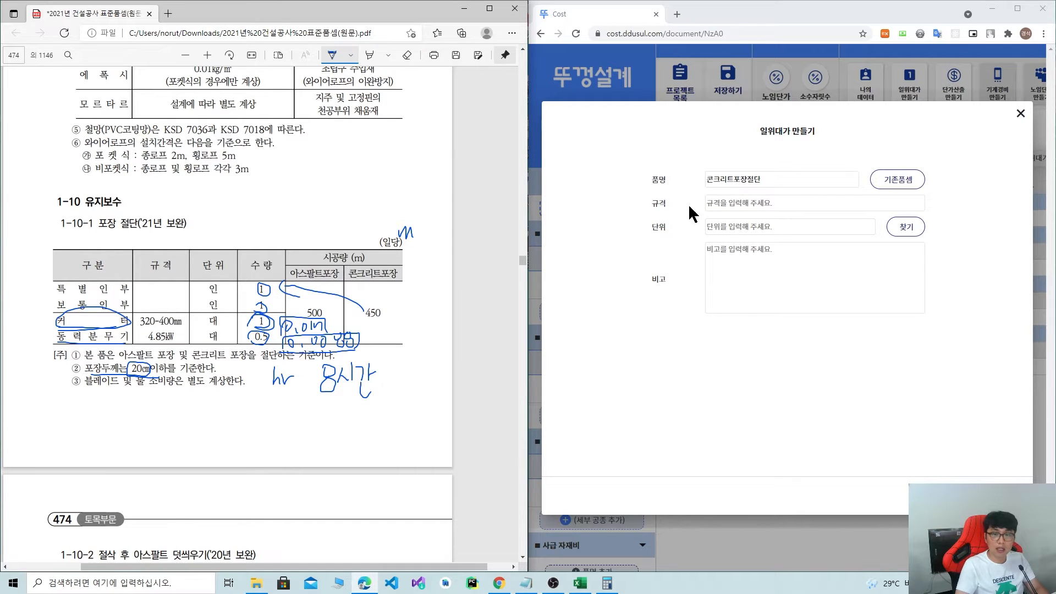
left_click(713, 204)
type("T=20cm이하")
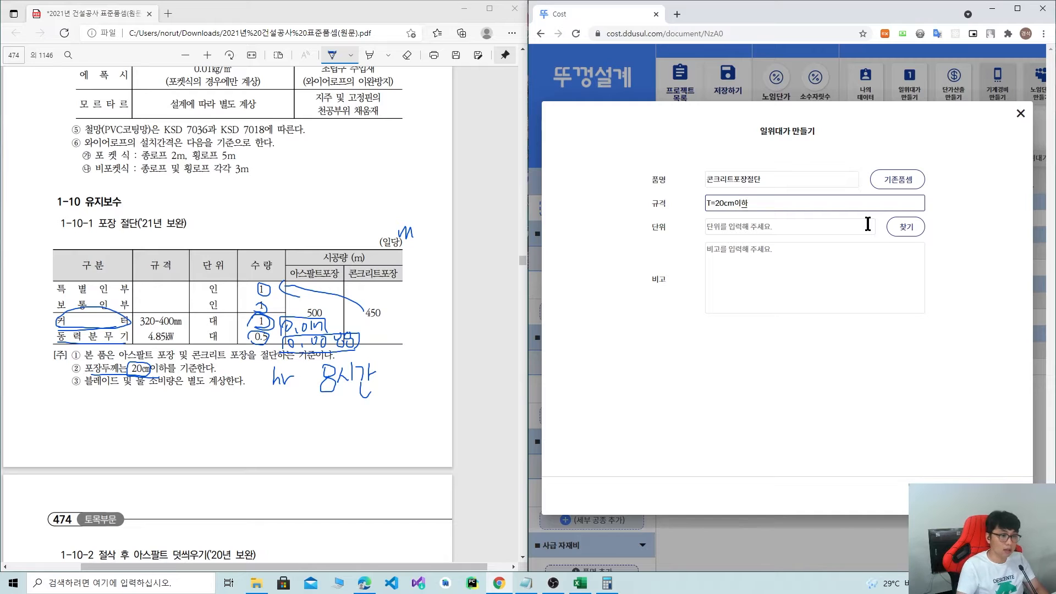
Set the 일위대가 unit to m and its remark to 품셈1-10-1, and continue to its item composition.
left_click(785, 228)
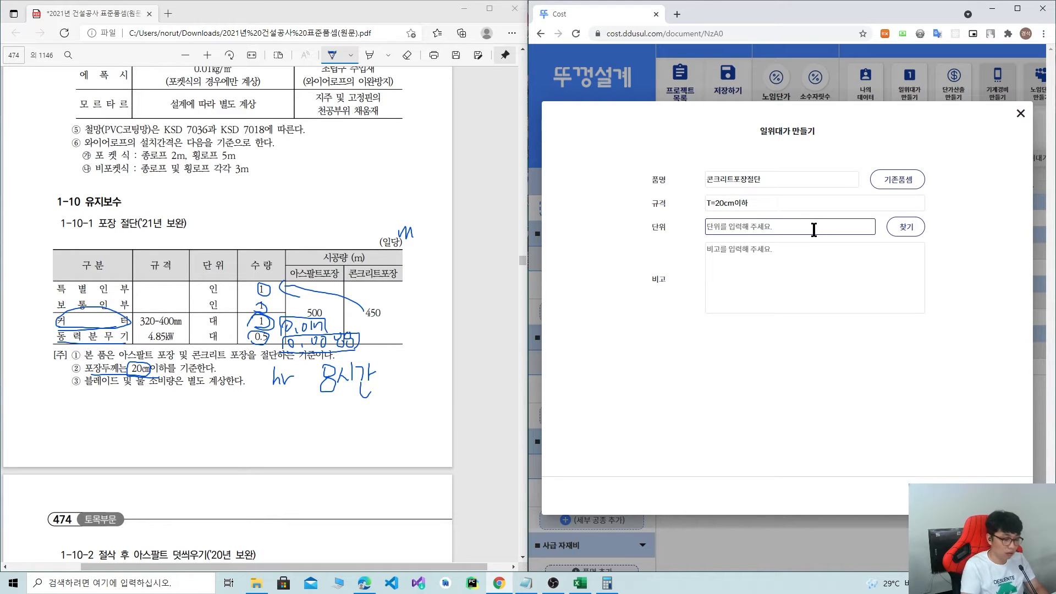
type("m")
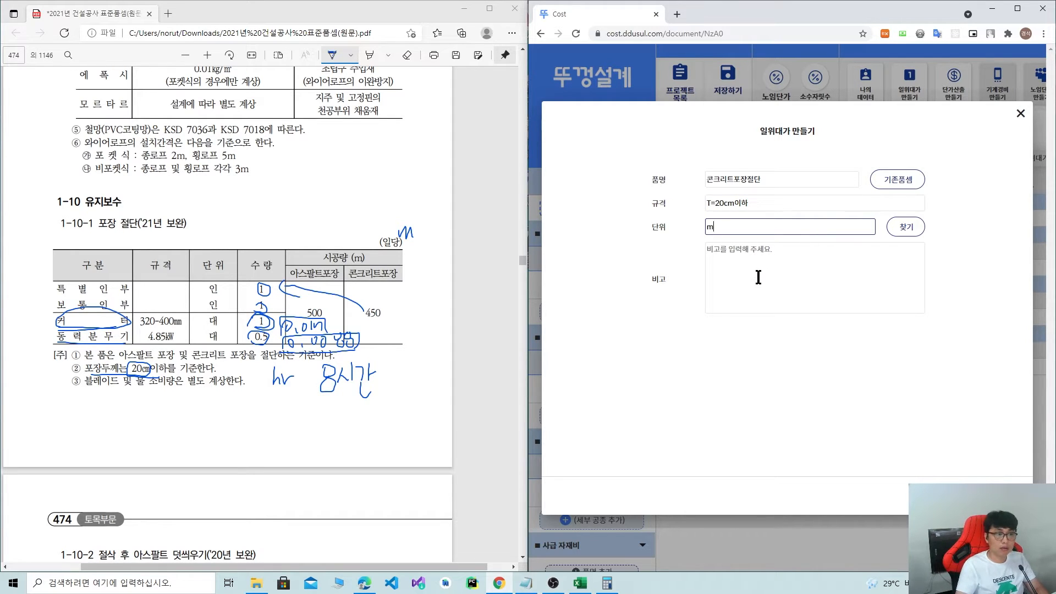
left_click(758, 277)
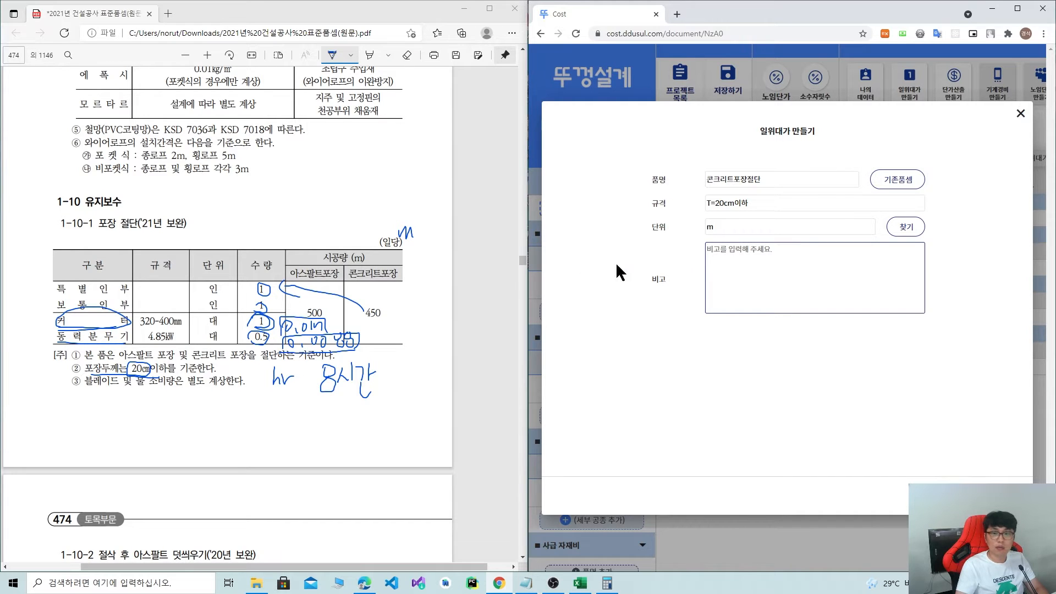
type("품셈1-10-1")
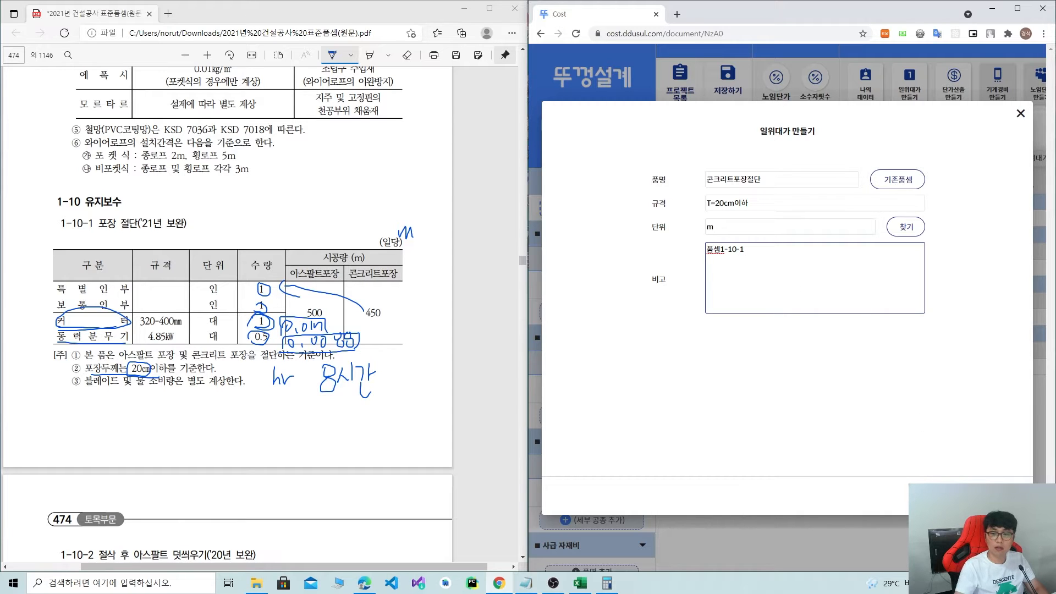
left_click(990, 496)
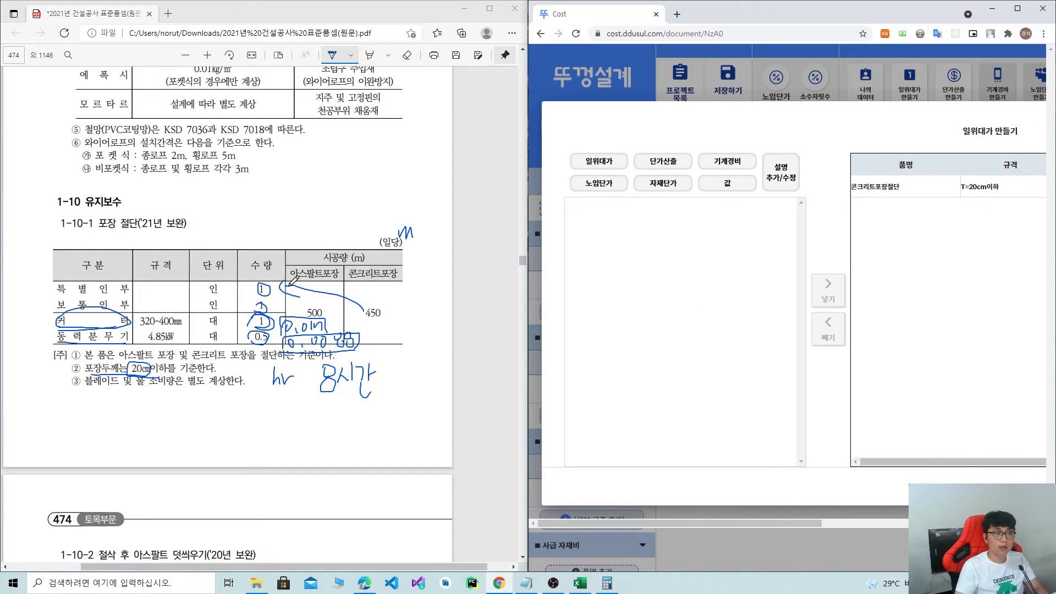
Widen the browser window over the PDF and underline the 특별인부 row name in the PDF table.
left_click_drag(528, 117, 415, 117)
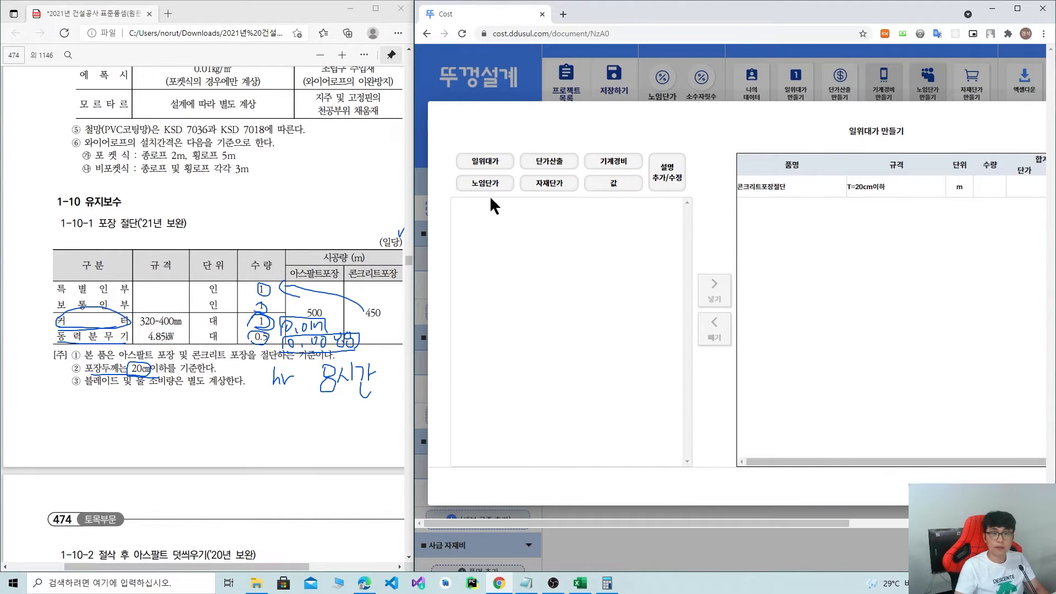
left_click_drag(49, 301, 133, 297)
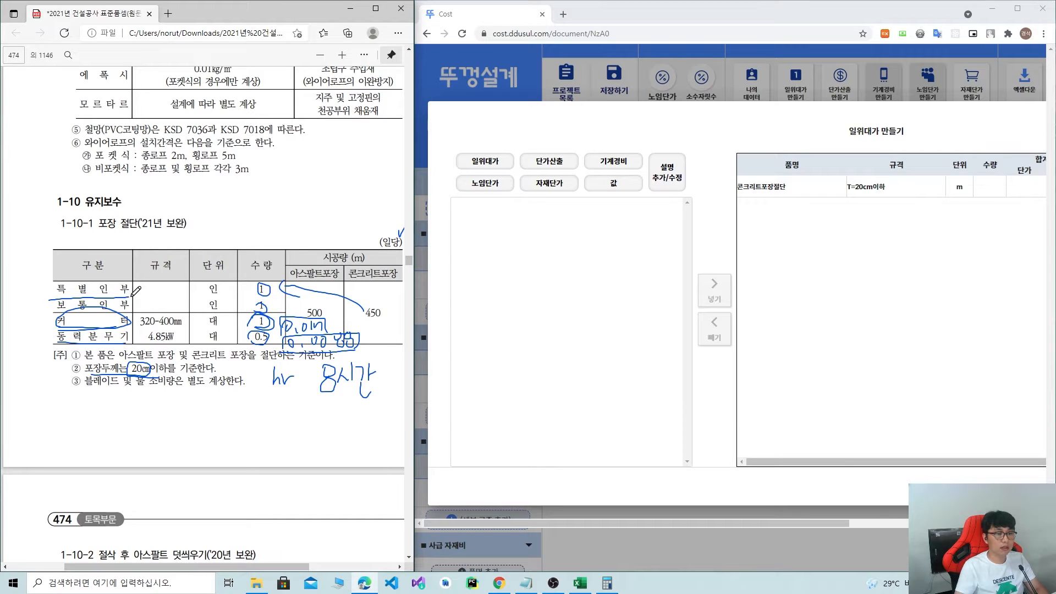
Select 특별인부 from the 노임단가 search list as the item for the 일위대가.
left_click(479, 163)
left_click(970, 158)
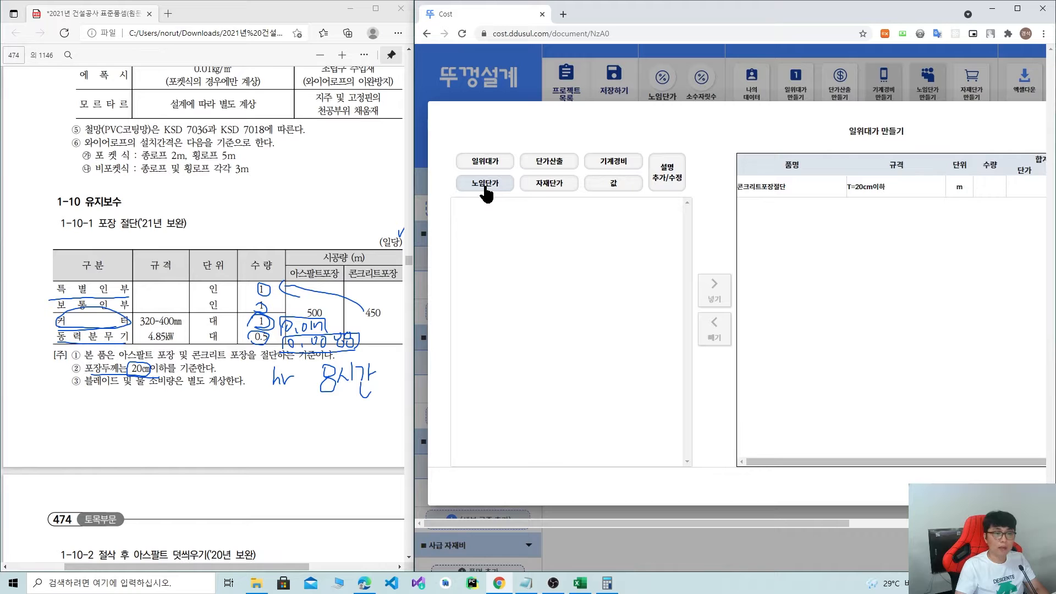
left_click(484, 183)
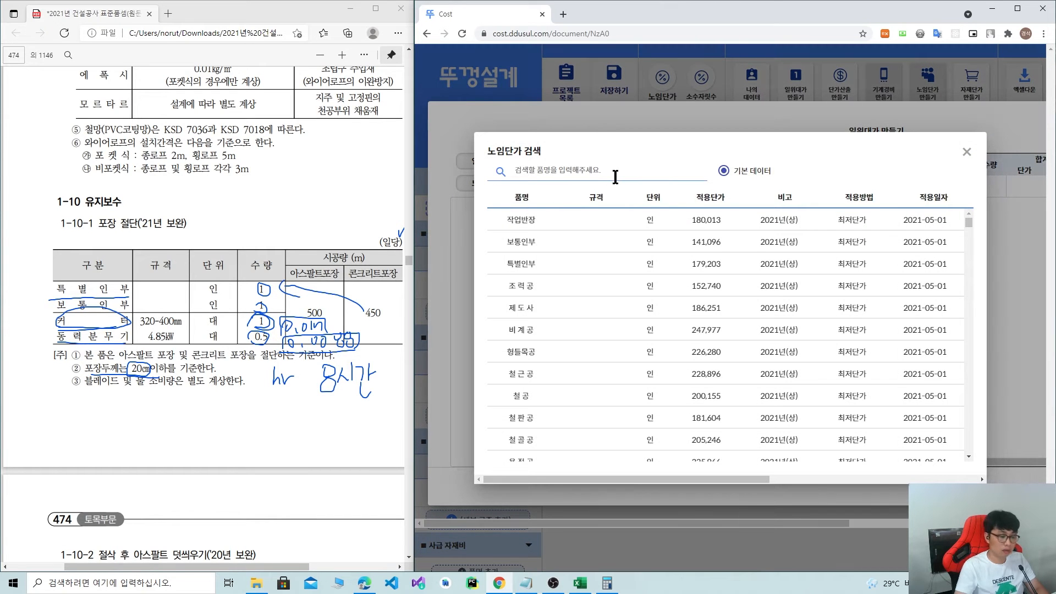
left_click(540, 266)
left_click(534, 273)
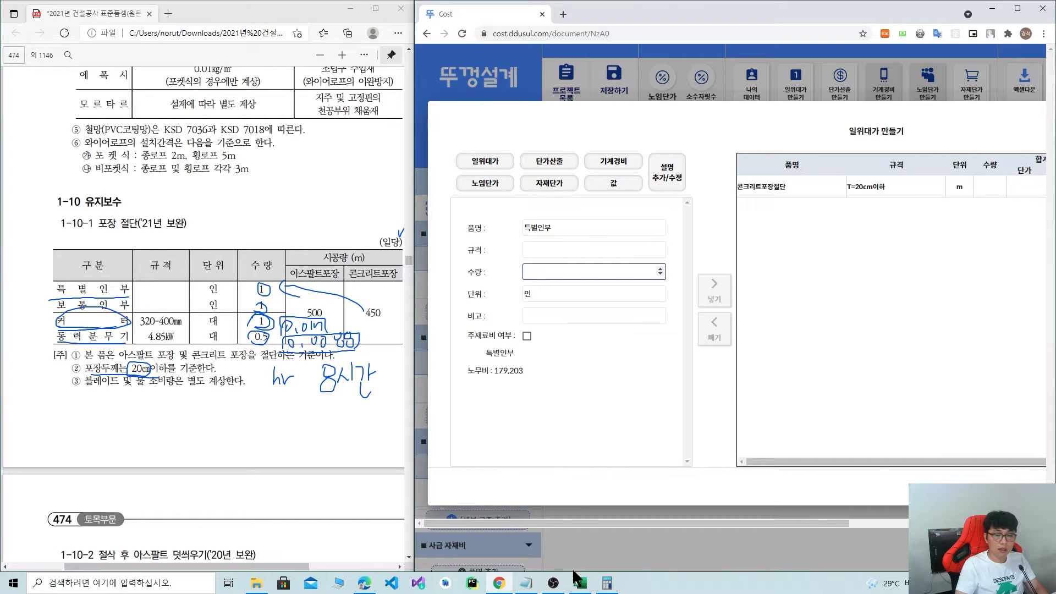
Calculate 1 ÷ 450 in Calculator and add 특별인부 to the 일위대가 with quantity 0.0022.
left_click(607, 583)
type("1/450")
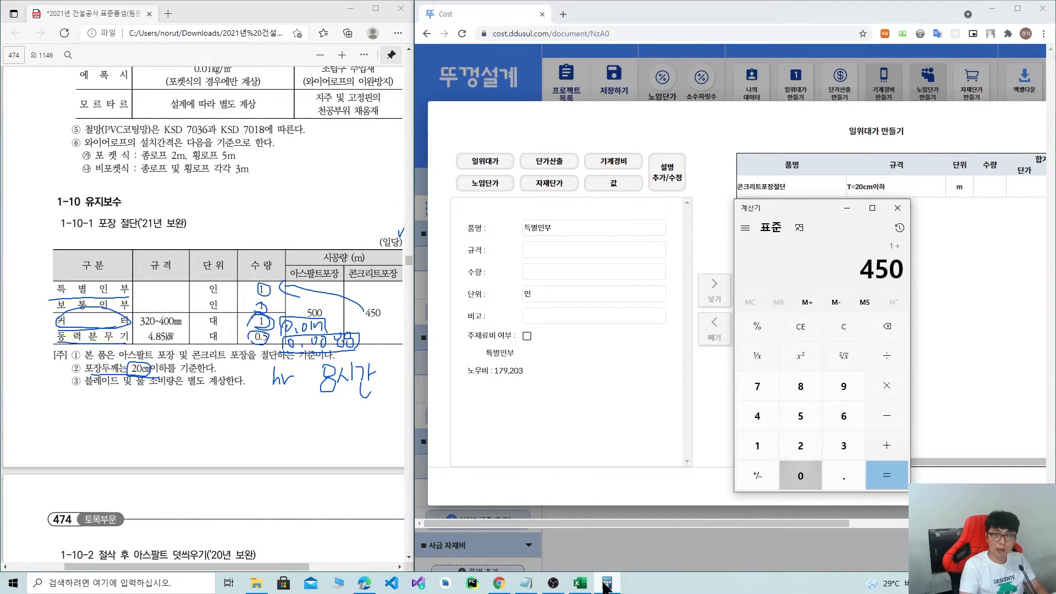
key("Return")
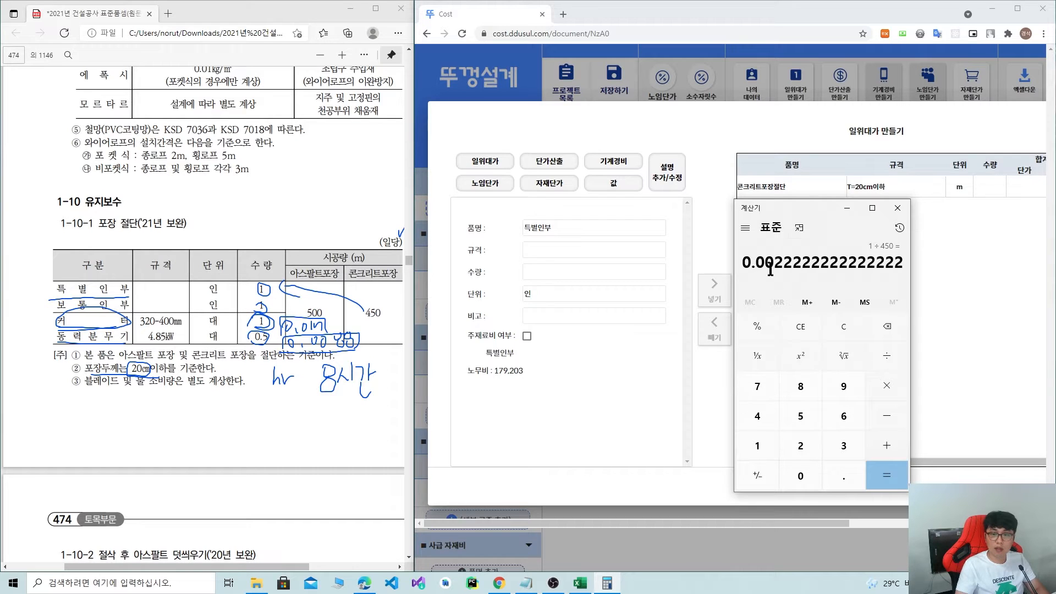
left_click(538, 273)
type("0.")
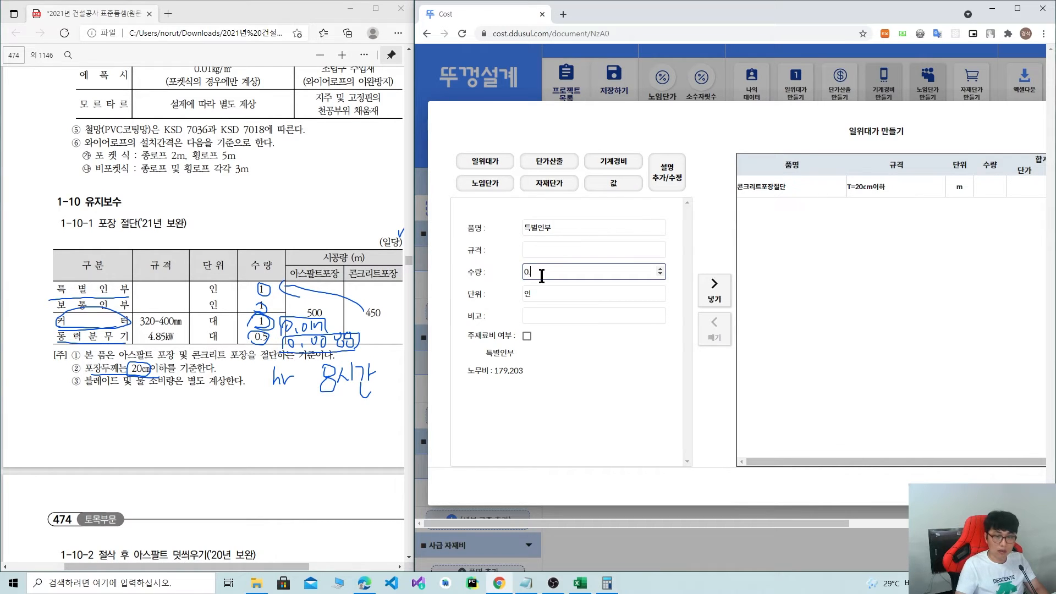
type("0022")
left_click(714, 289)
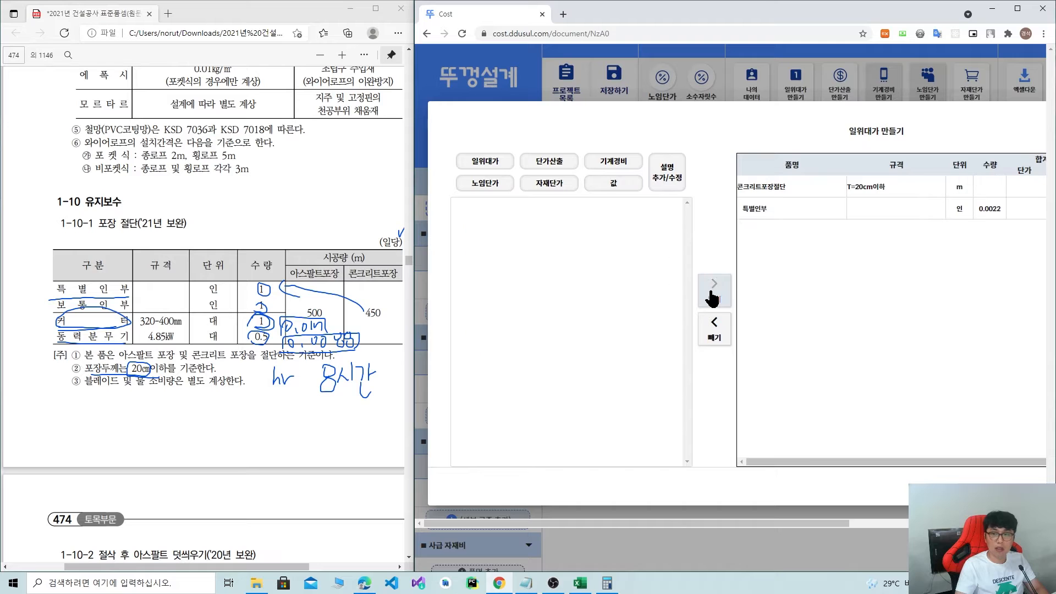
Maximize the browser window to show all cost columns of the 일위대가 table.
left_click_drag(828, 458, 934, 456)
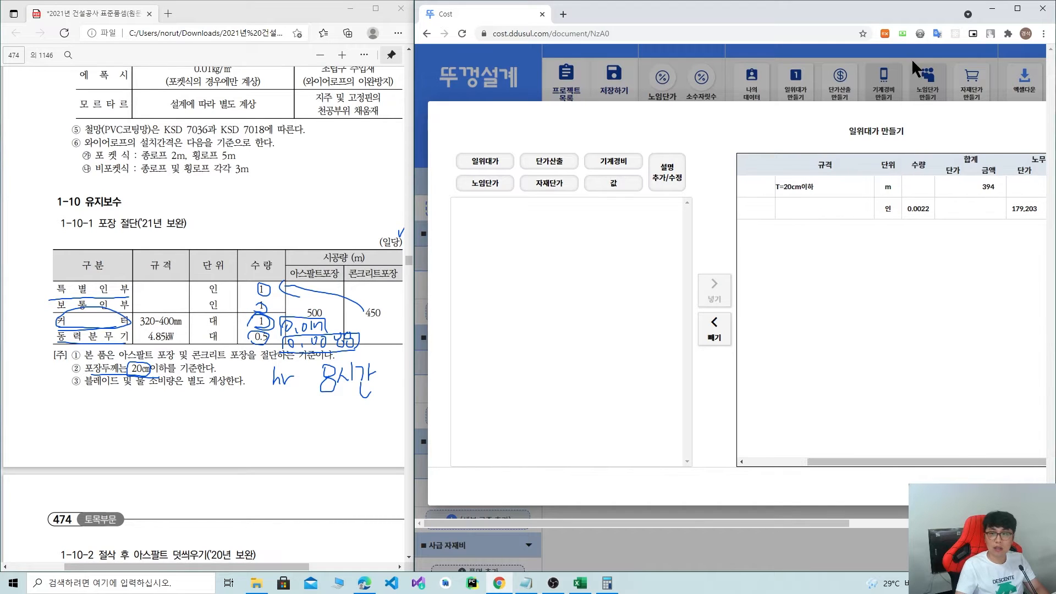
left_click(1015, 9)
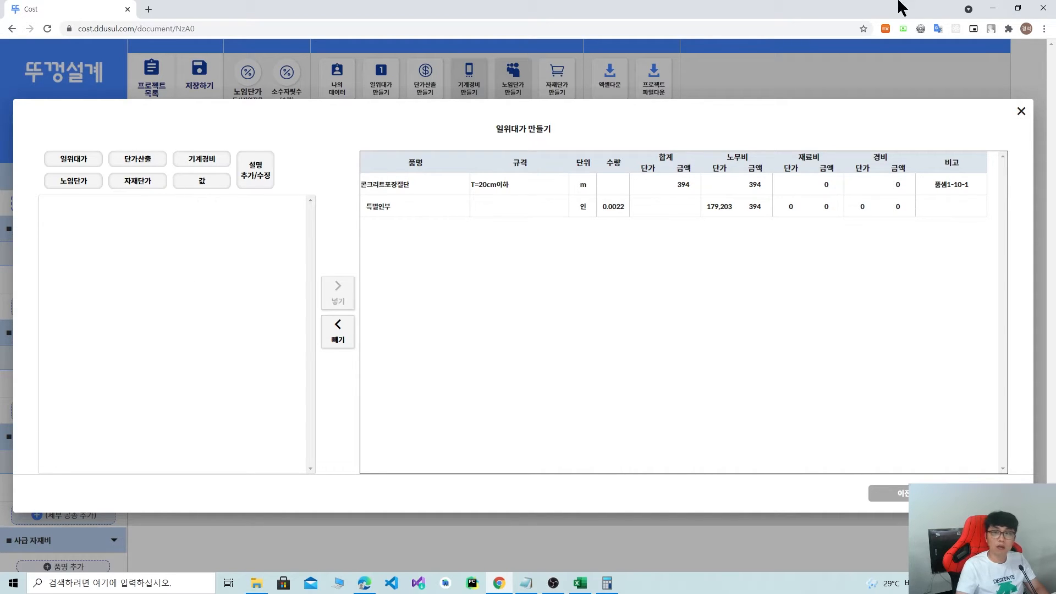
Return the browser to half-screen beside the PDF and add 보통인부 from 노임단가 to the 일위대가 with quantity 0.0022.
left_click(1018, 9)
left_click_drag(556, 42, 1054, 34)
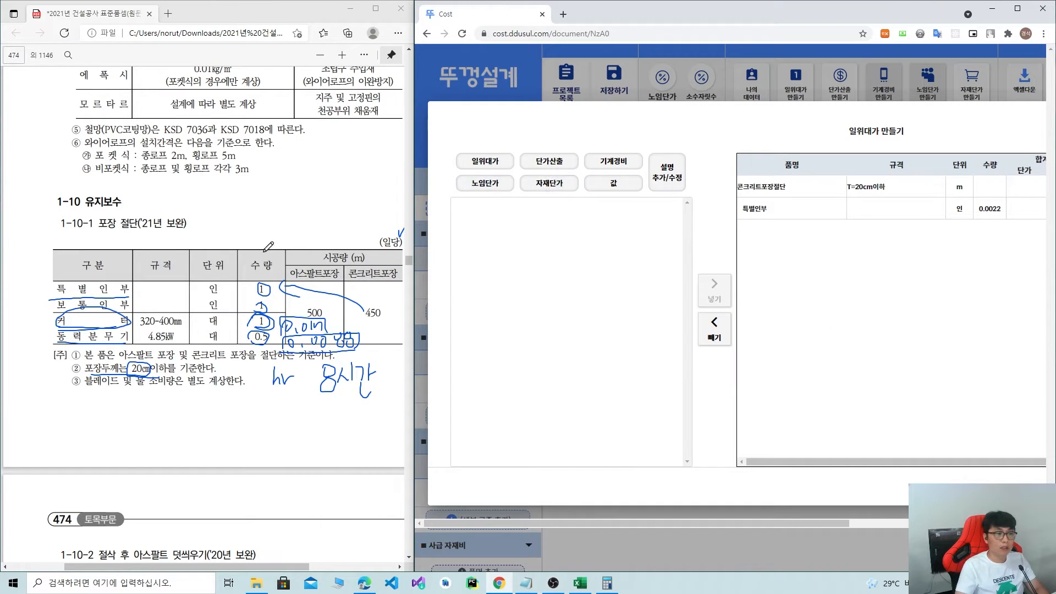
left_click(484, 189)
left_click(527, 247)
left_click(527, 275)
left_click(607, 583)
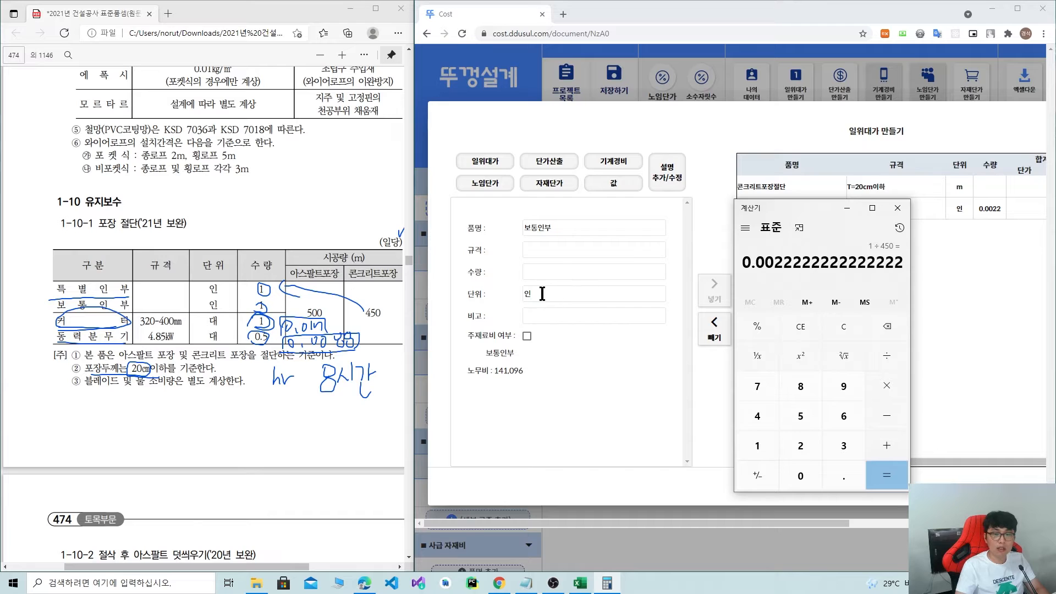
left_click(527, 269)
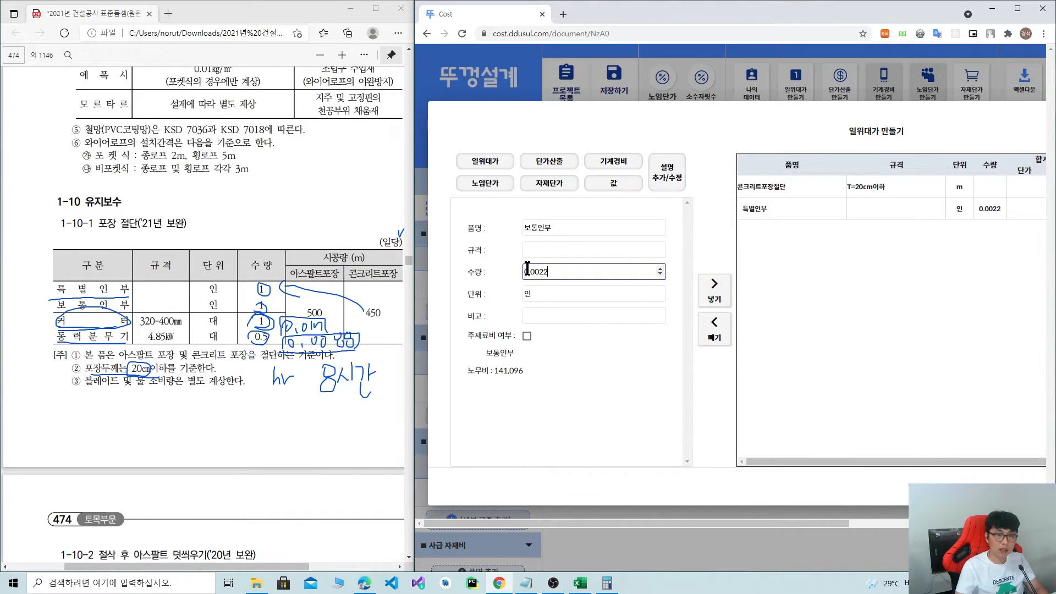
left_click(722, 300)
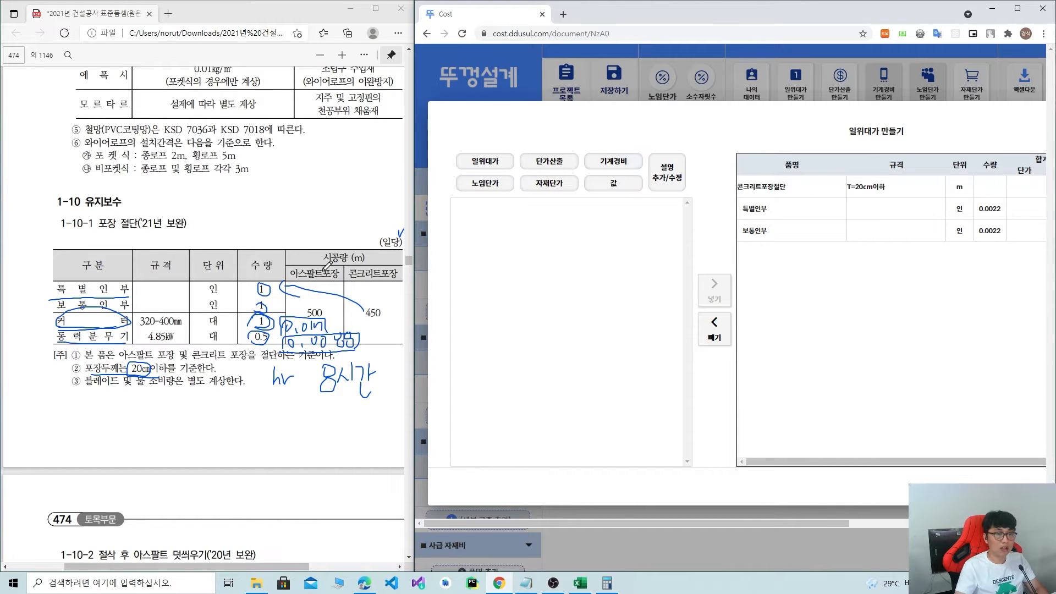
Add the 320~400mm 커터 from 기계경비 to the 일위대가 with quantity 0.017 and unit hr.
left_click(613, 161)
type("ㅋㅓ터")
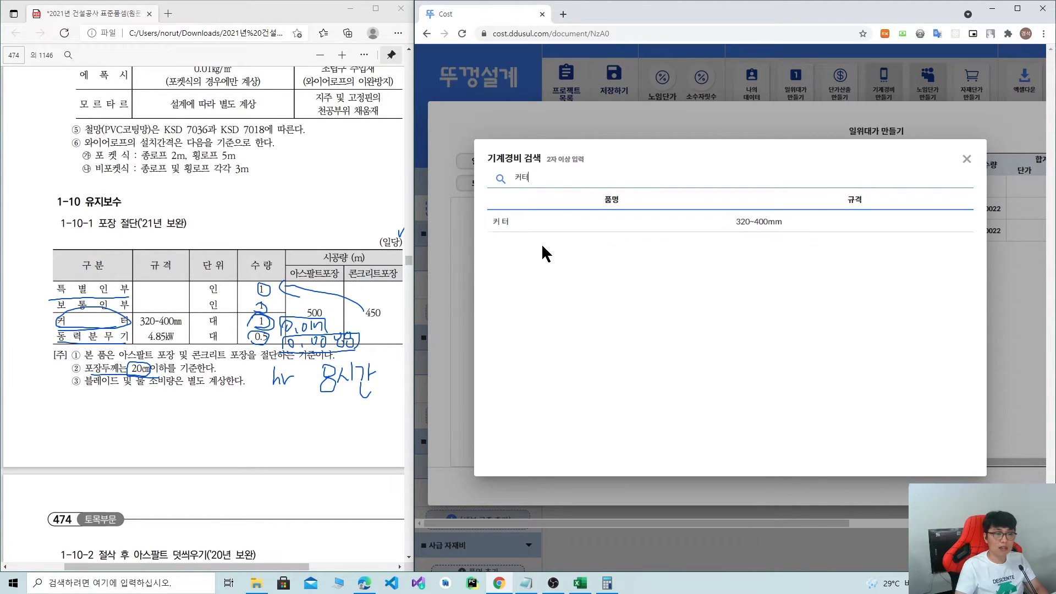
left_click(593, 225)
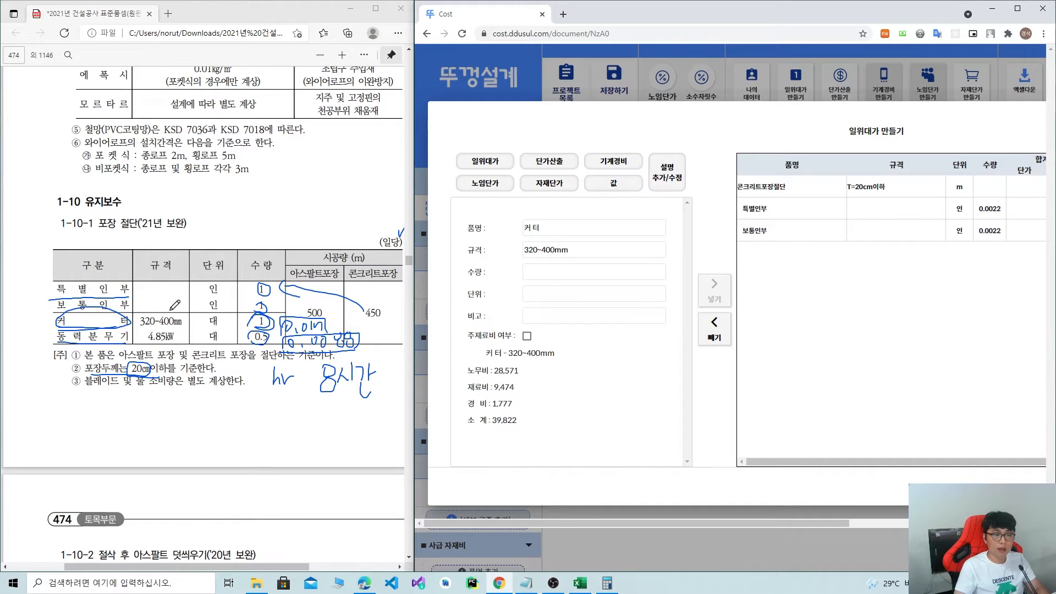
left_click(543, 270)
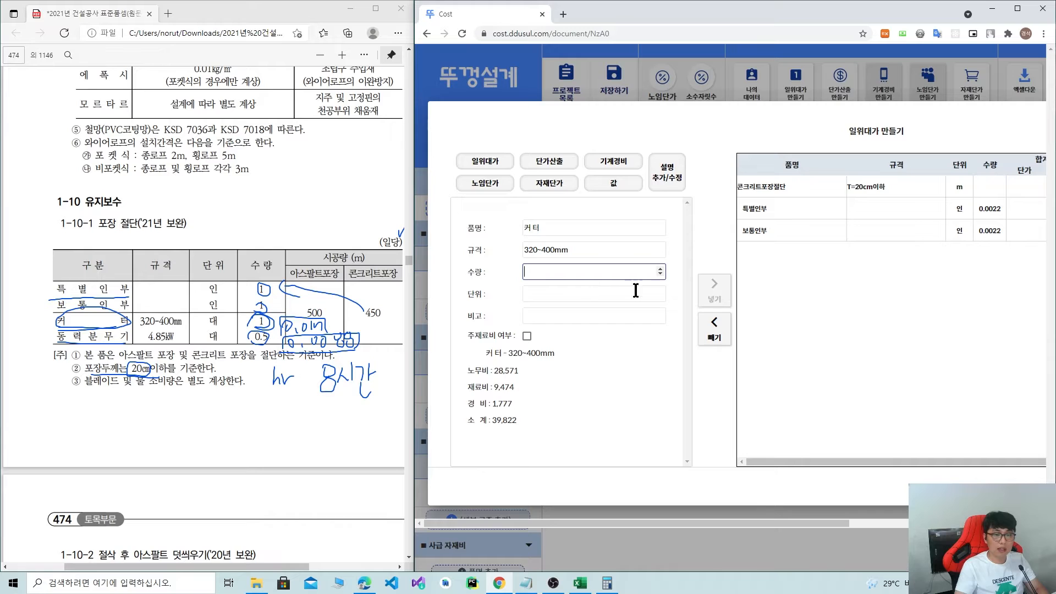
type("0.017")
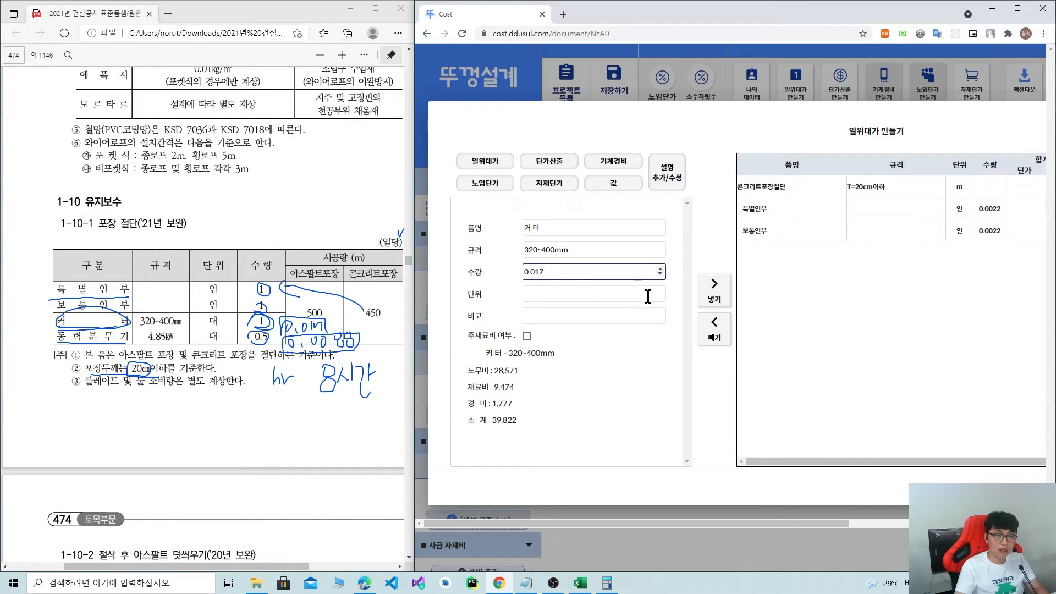
left_click(616, 296)
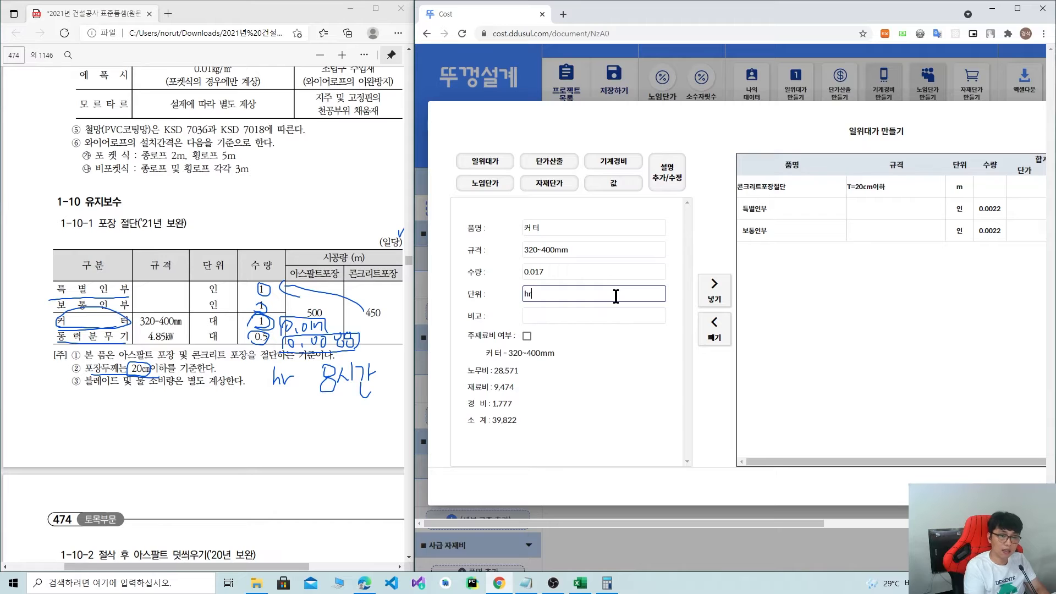
left_click(714, 292)
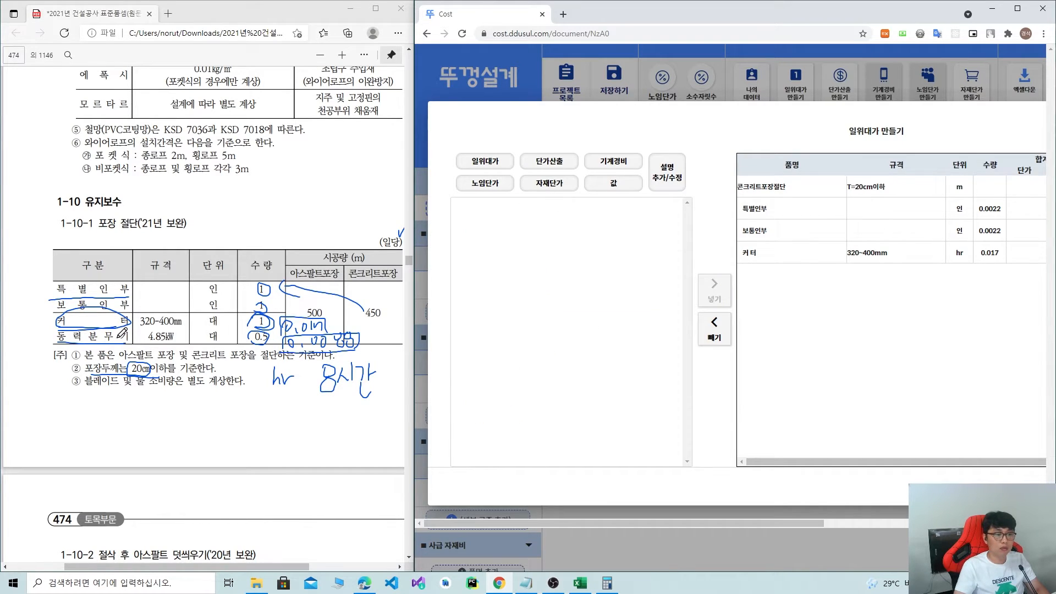
Circle 4.85kW in the PDF table and add the 4.85kw 동력분무기 from 기계경비 to the 일위대가 with quantity 0.0088 and unit hr.
left_click(613, 160)
type("ㅋ")
key("BackSpace")
type("동력")
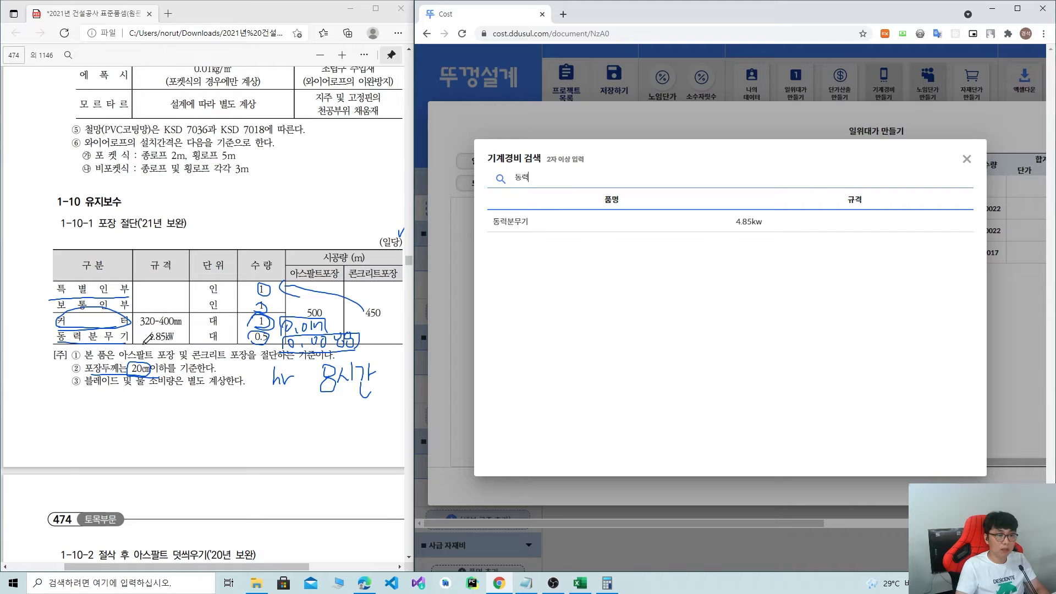
left_click_drag(147, 338, 146, 335)
left_click(520, 223)
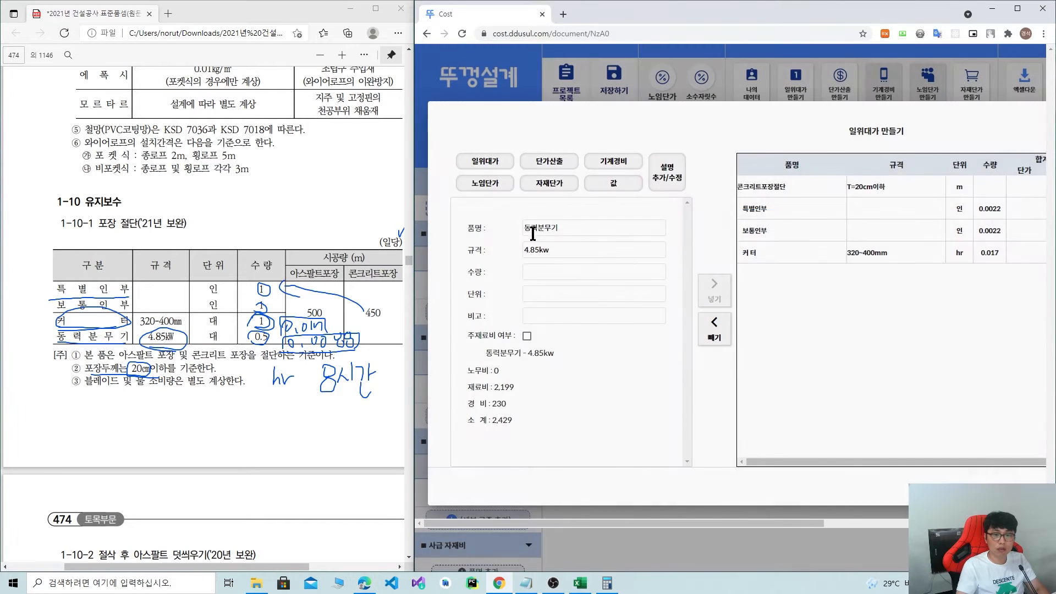
left_click(543, 274)
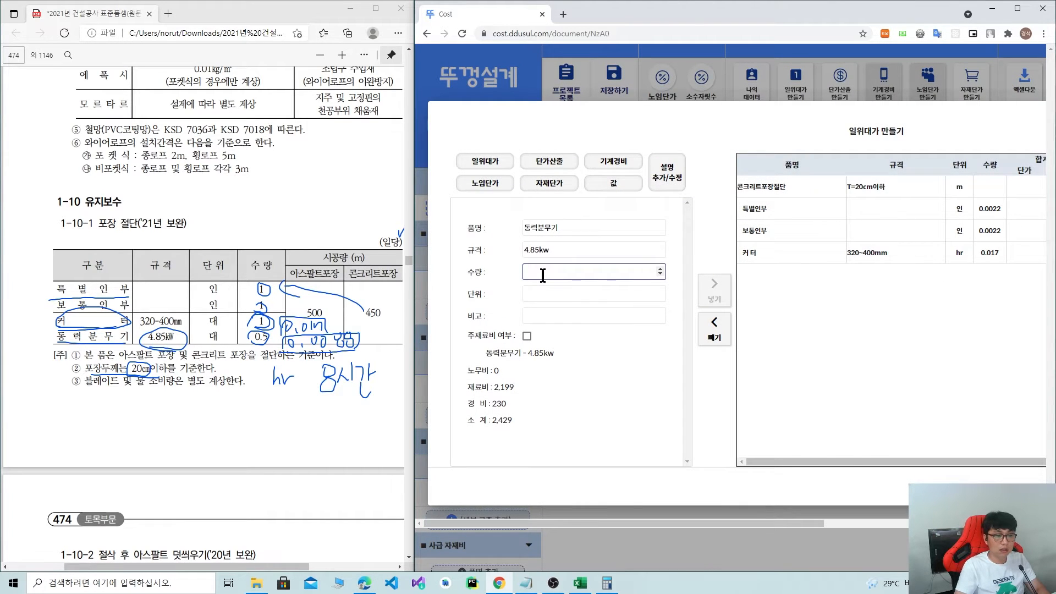
type("0.0088")
left_click(532, 292)
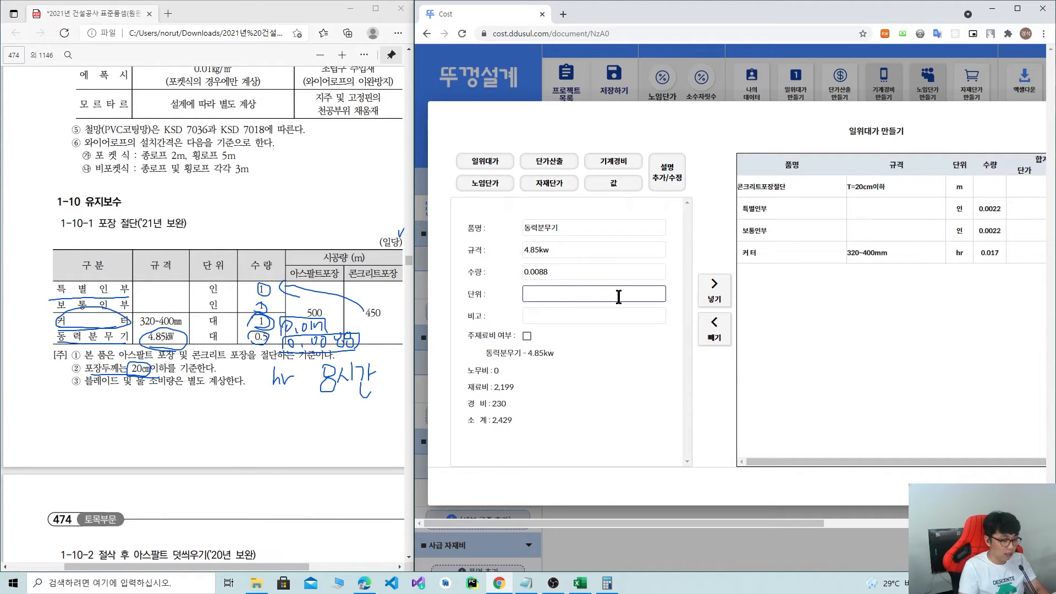
type("hr")
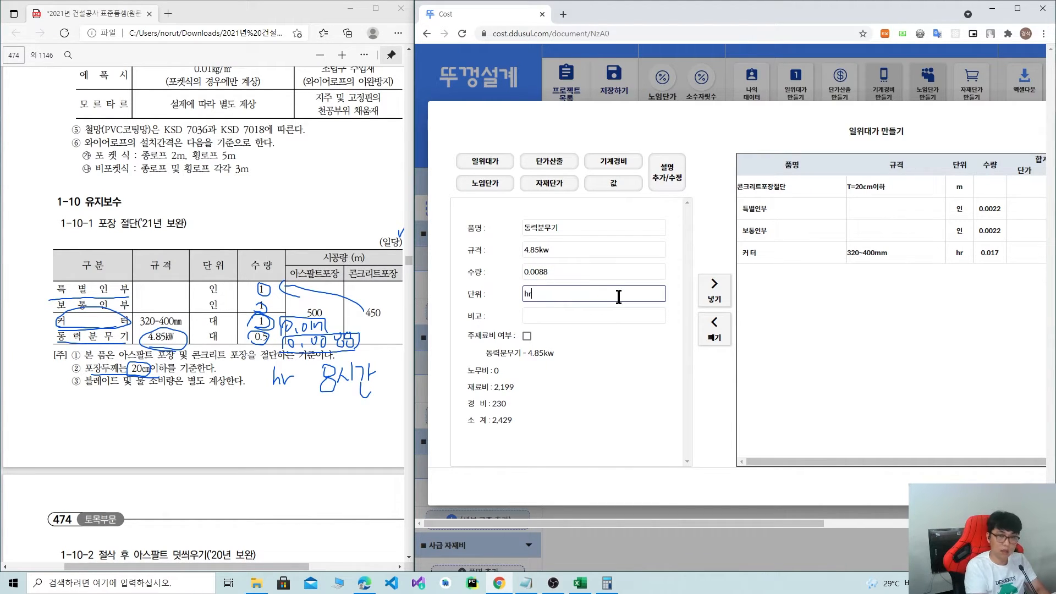
left_click(715, 291)
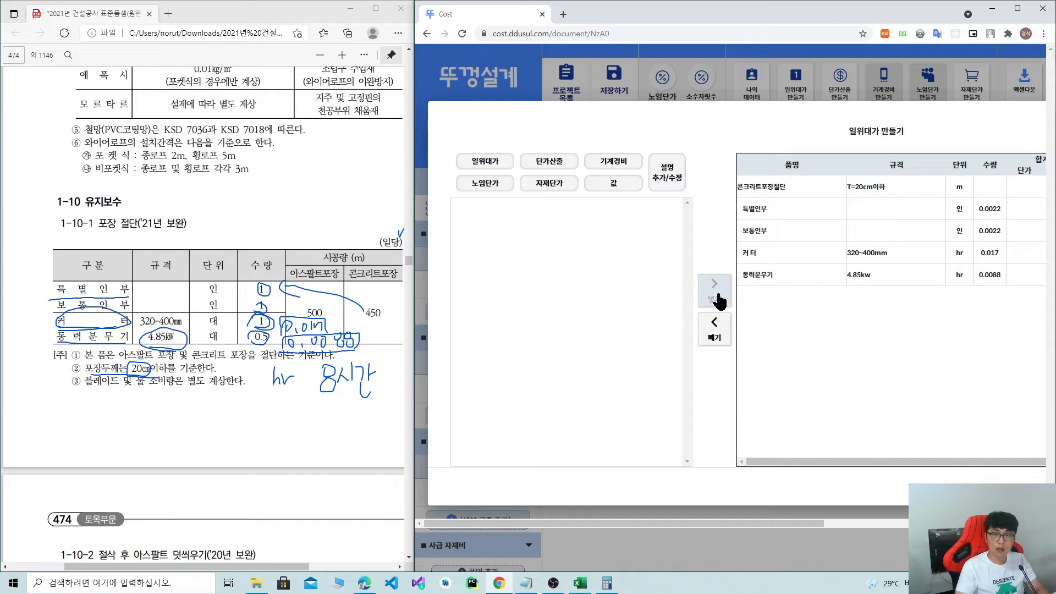
Maximize the browser window, save the completed 콘크리트포장절단 일위대가 and close the 일위대가 만들기 dialog.
left_click(1021, 13)
left_click_drag(611, 469, 506, 473)
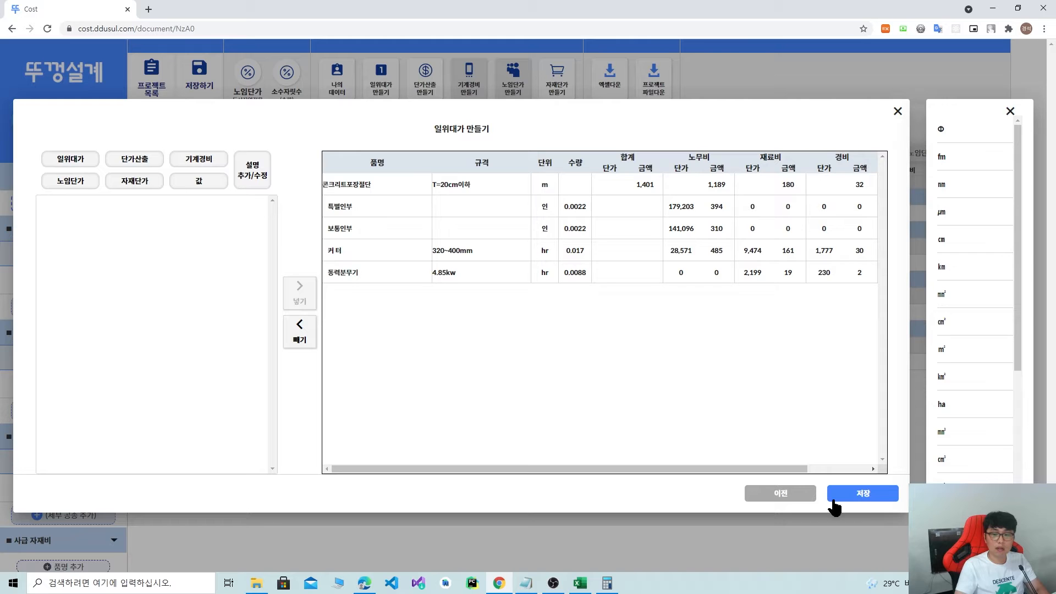
left_click(874, 504)
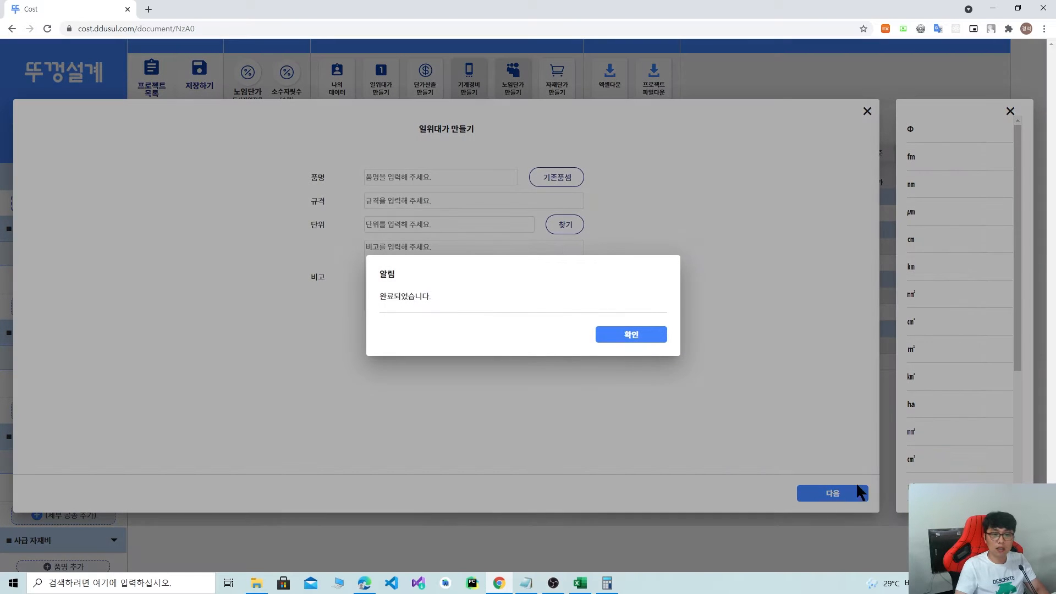
left_click(645, 334)
left_click(867, 113)
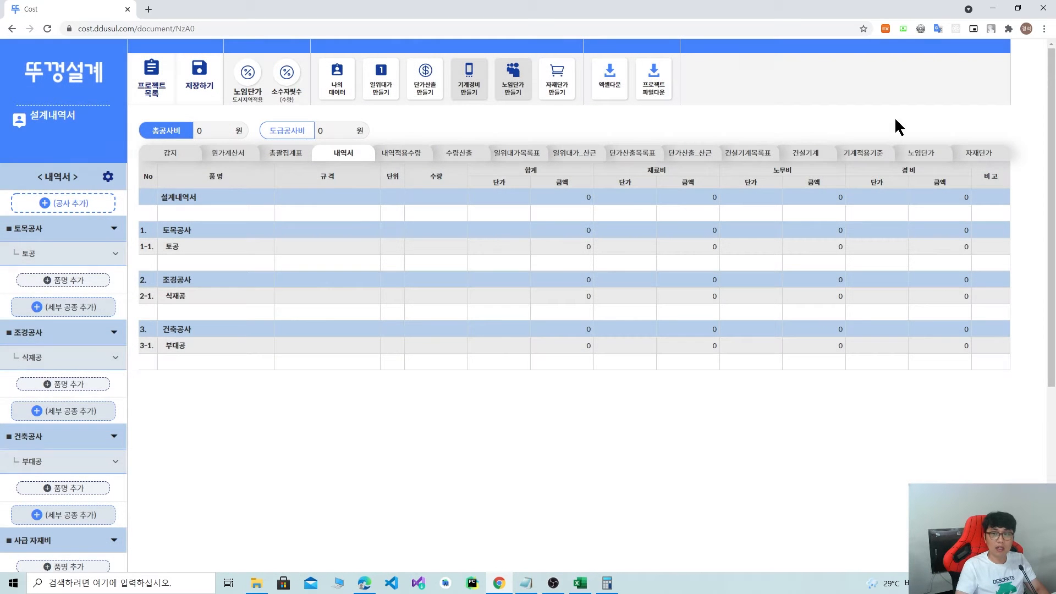
Register the self-made 콘크리트포장절단 일위대가 from 나의 데이터 under 토공 of 토목공사 in the 내역서.
left_click(77, 204)
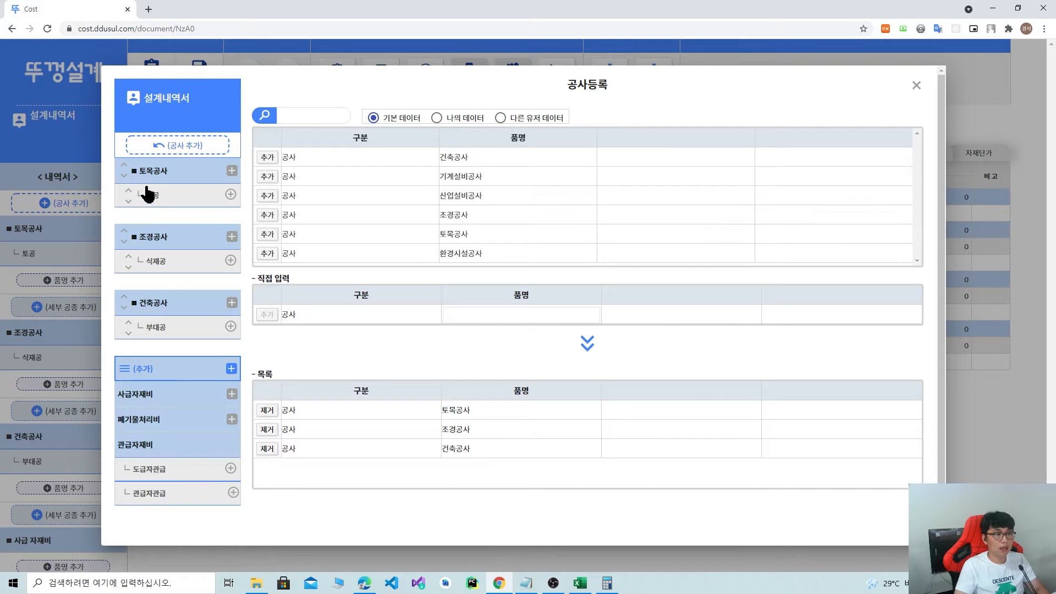
left_click(229, 195)
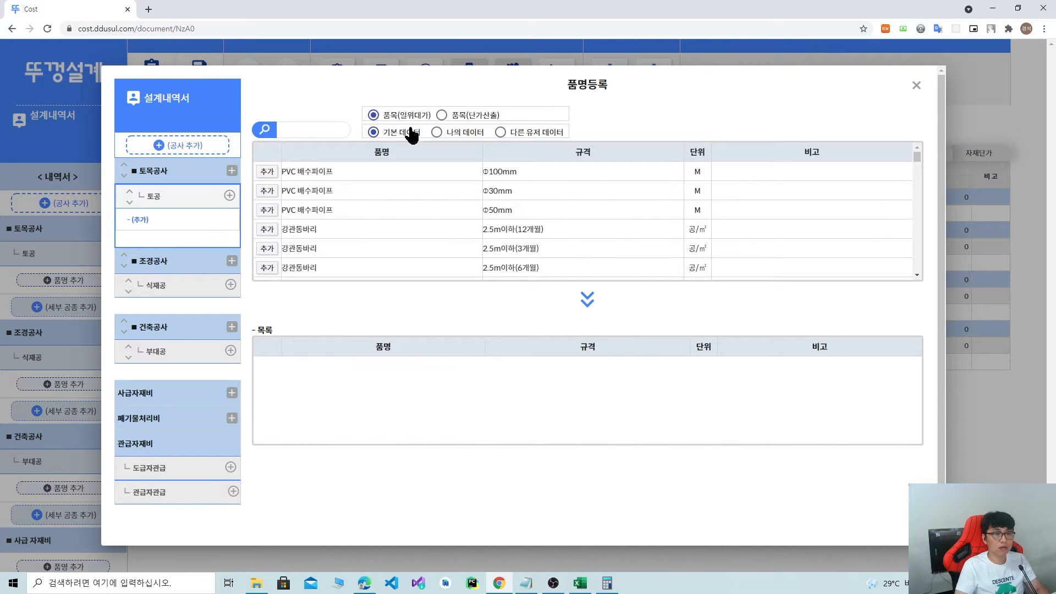
left_click(437, 132)
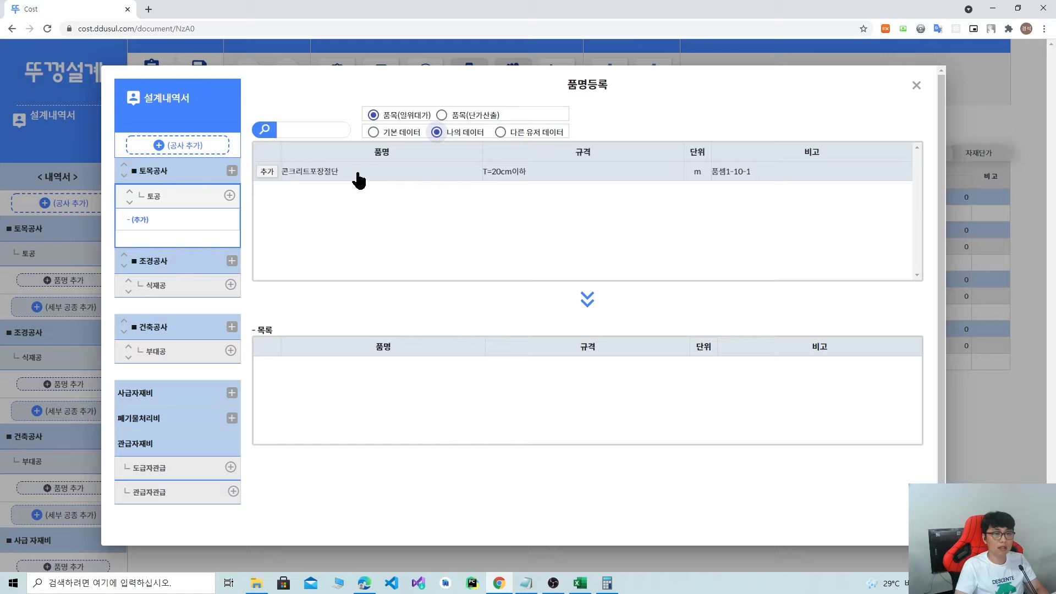
left_click(268, 172)
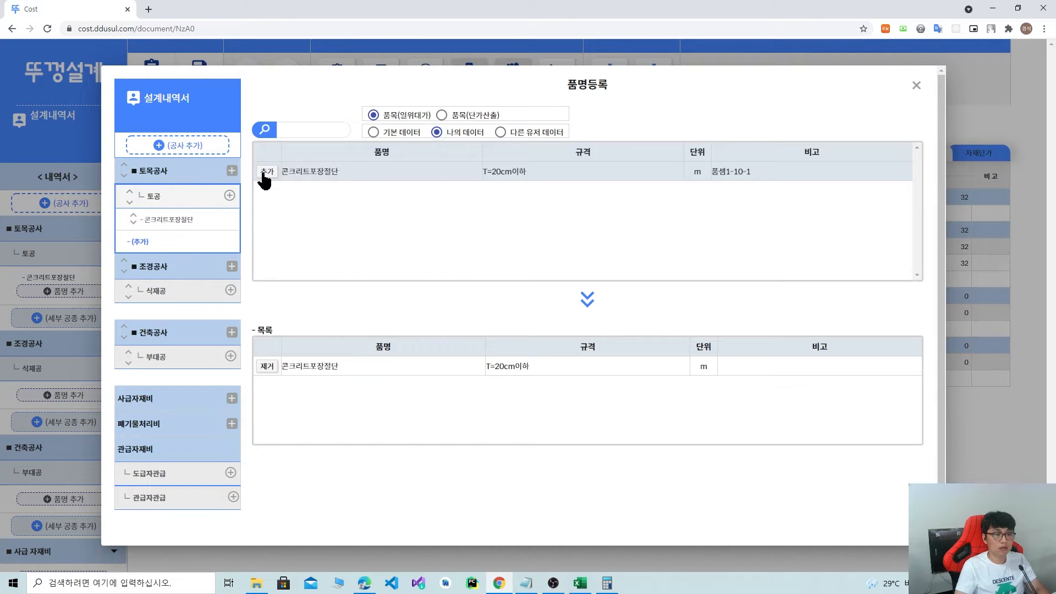
left_click(916, 86)
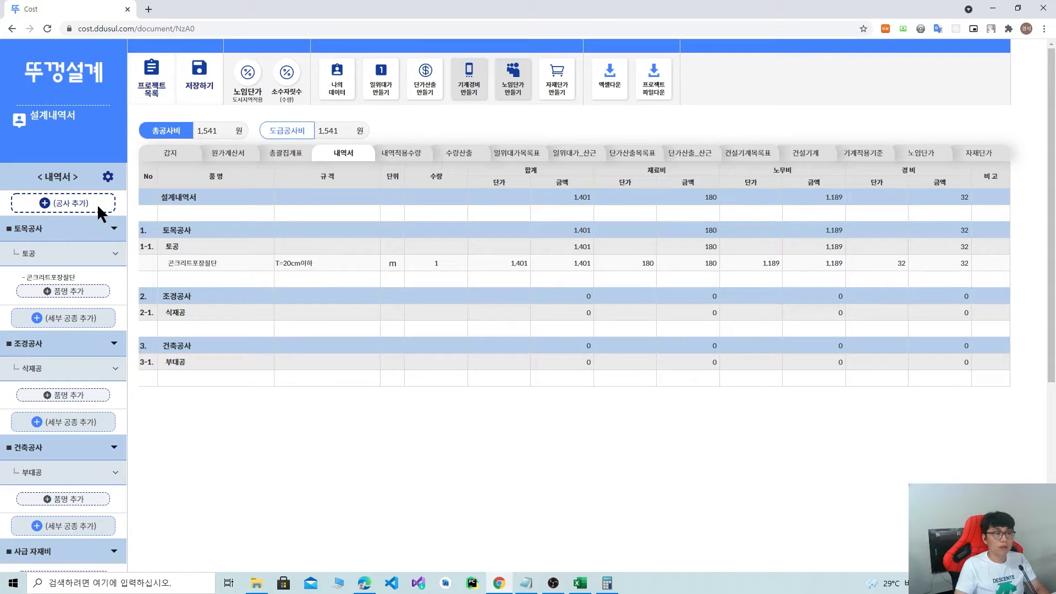
Compare the 기본 데이터, 나의 데이터 and 다른 유저 데이터 item lists available for 토공, including both 일위대가 and 단가산출 items.
left_click(65, 203)
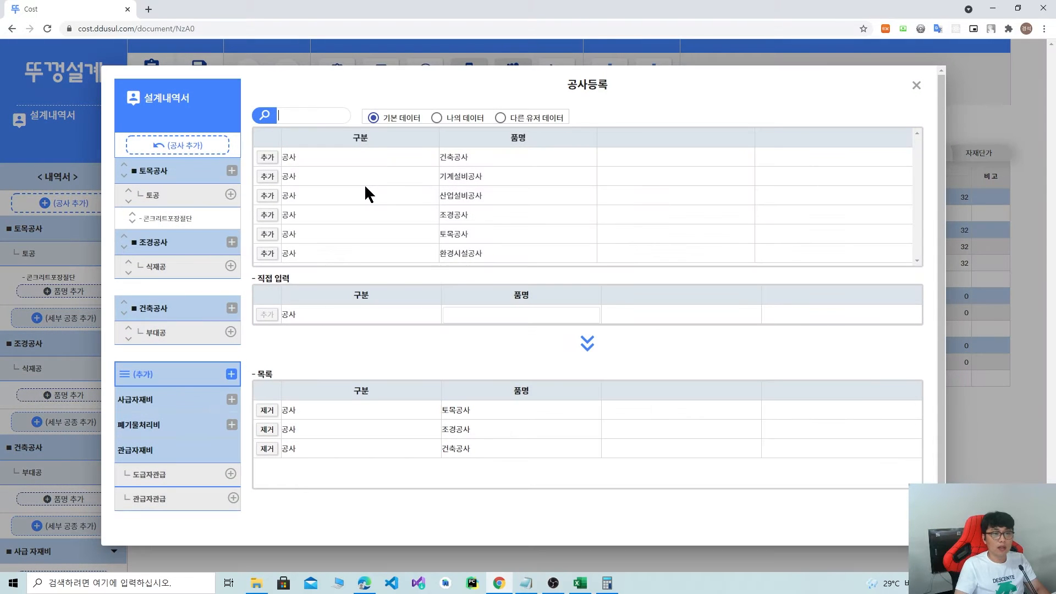
left_click(500, 118)
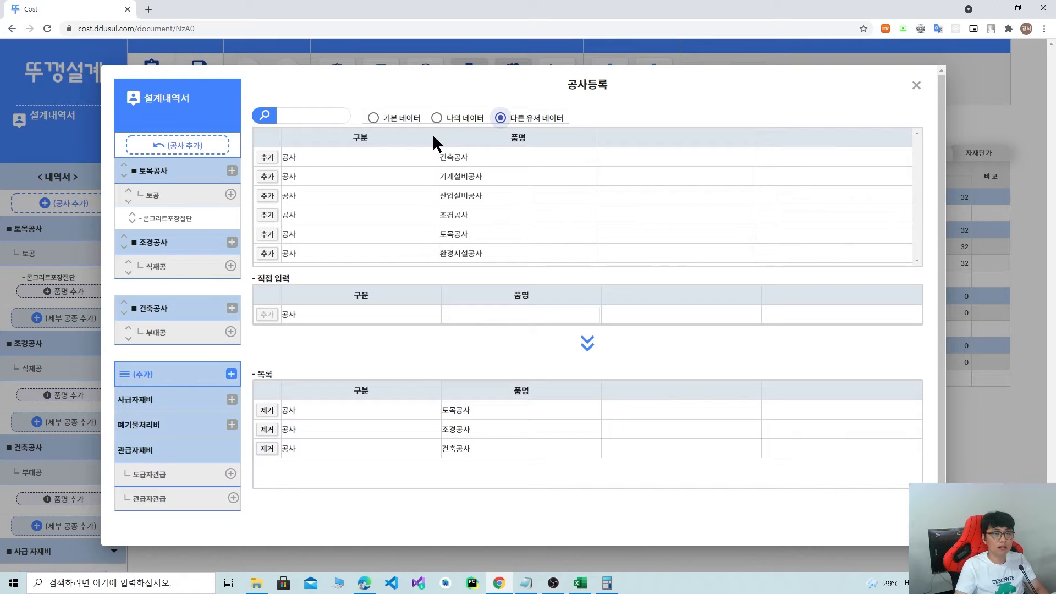
left_click(231, 195)
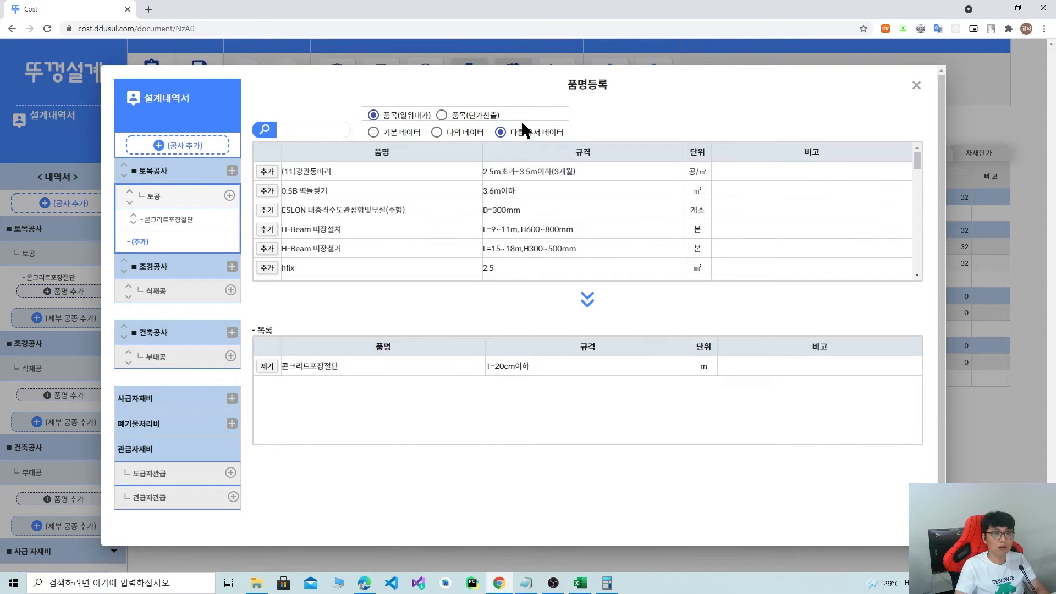
left_click(441, 116)
left_click(374, 115)
left_click(436, 132)
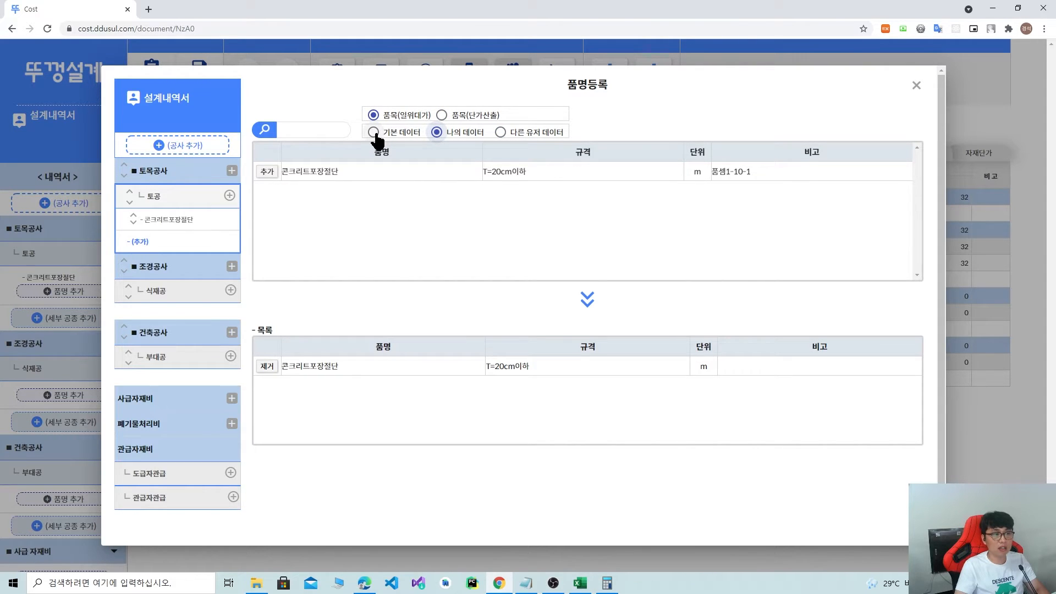
left_click(374, 132)
left_click(436, 132)
left_click(500, 132)
left_click(436, 132)
left_click(374, 132)
left_click(436, 132)
left_click(500, 132)
left_click(436, 132)
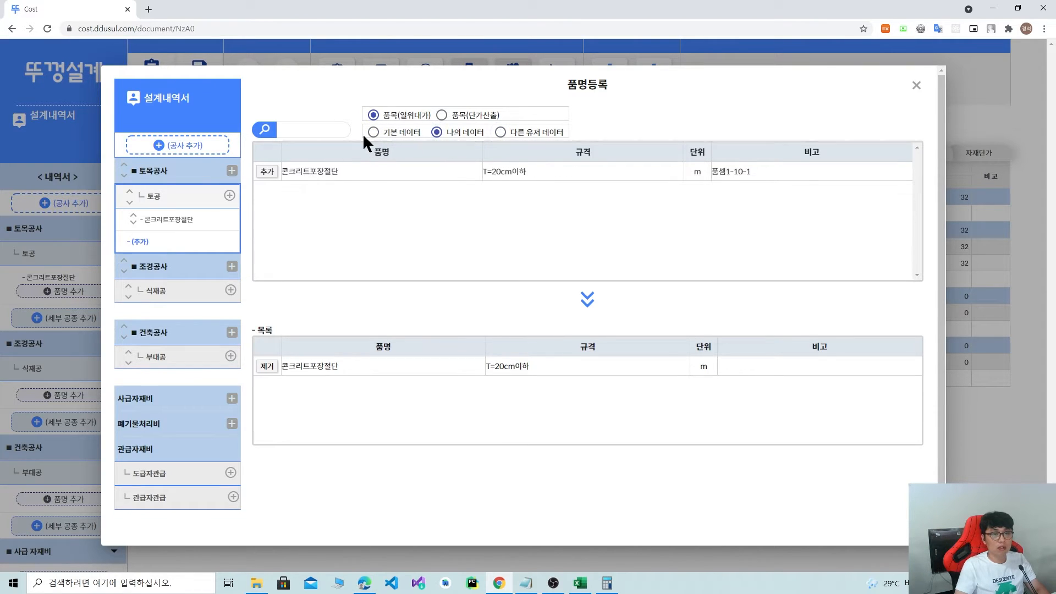
left_click(374, 133)
left_click(436, 132)
left_click(501, 132)
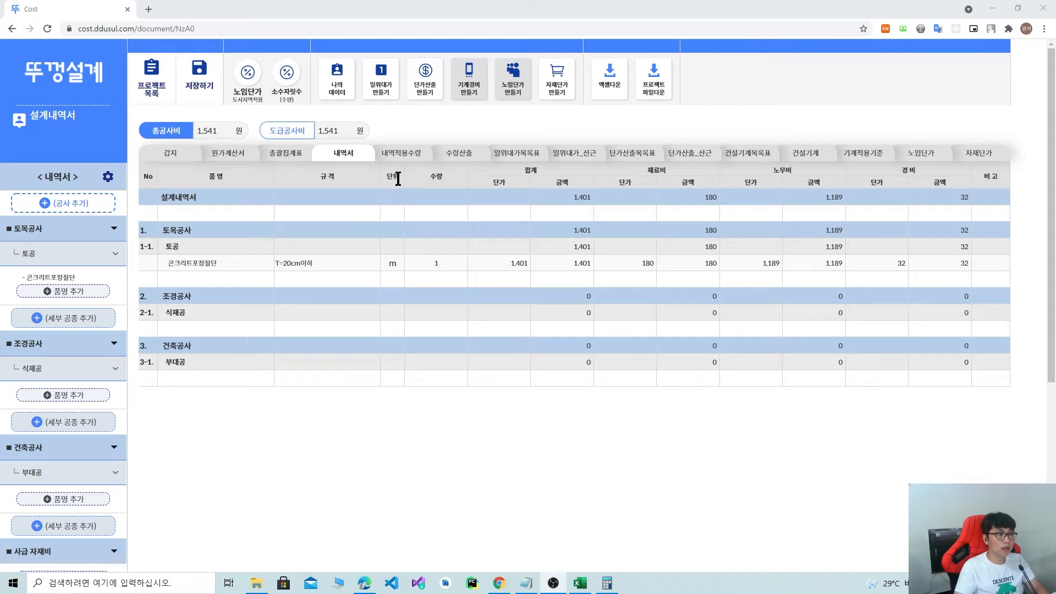
Start a new 일위대가 from the existing 콘크리트포장절단 in 나의 데이터, rename it 콘크리트포장절단설명 and proceed to its component table.
left_click(383, 91)
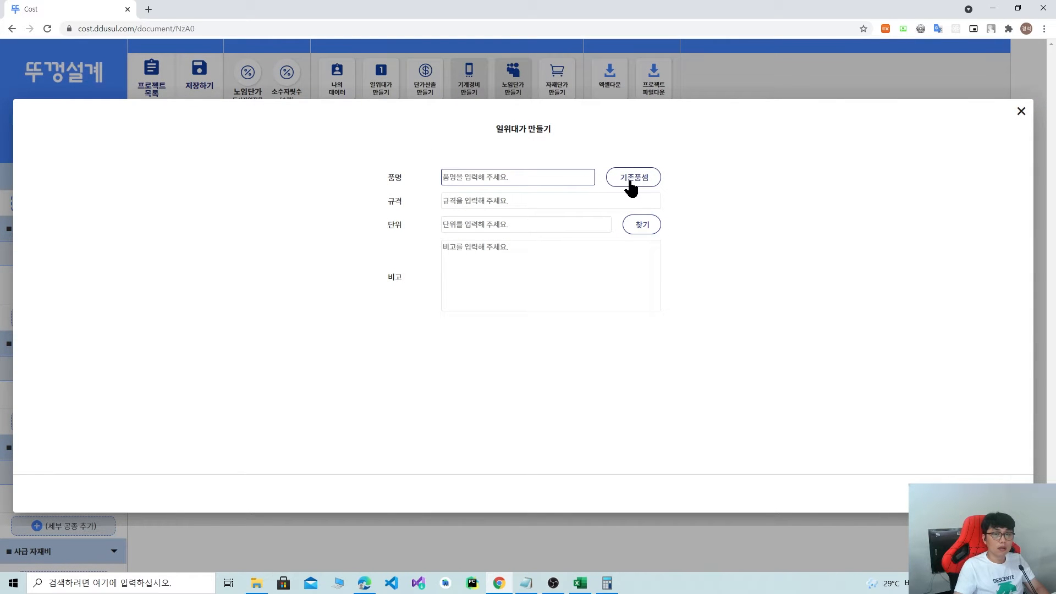
left_click(628, 184)
left_click(414, 171)
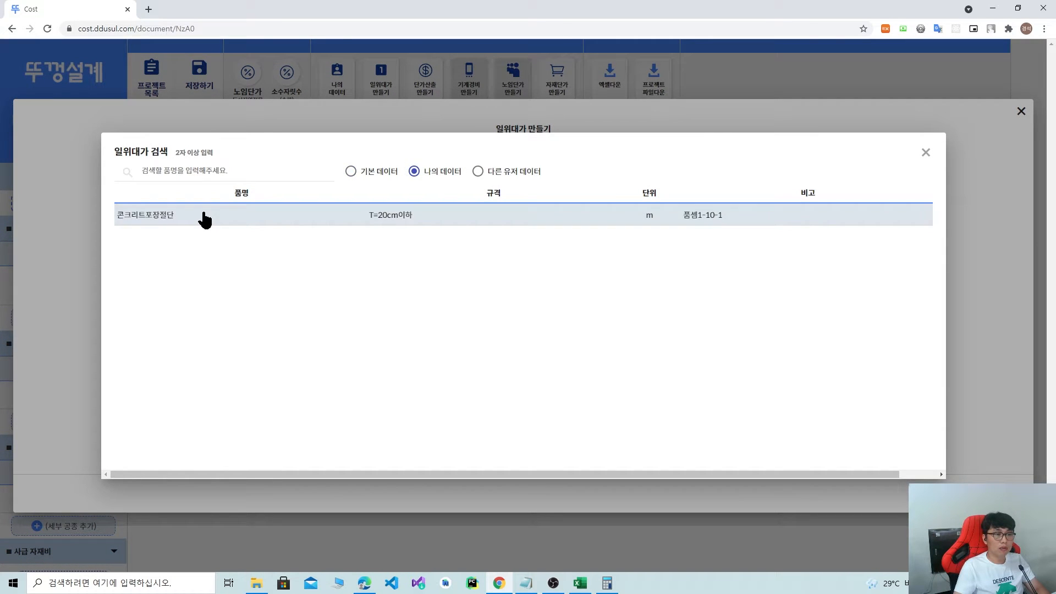
left_click(205, 215)
left_click(519, 181)
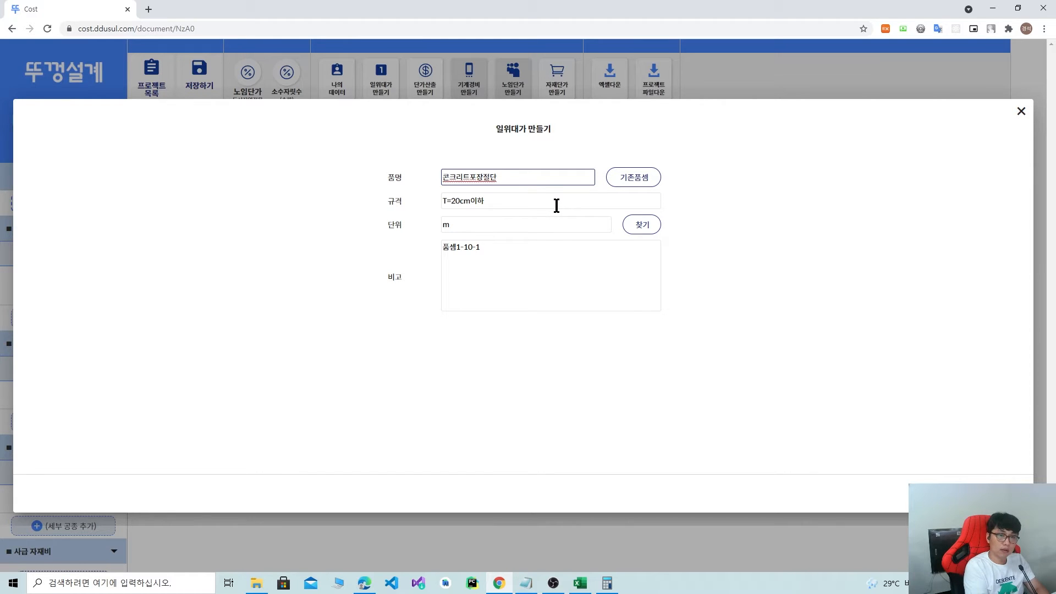
type("설명")
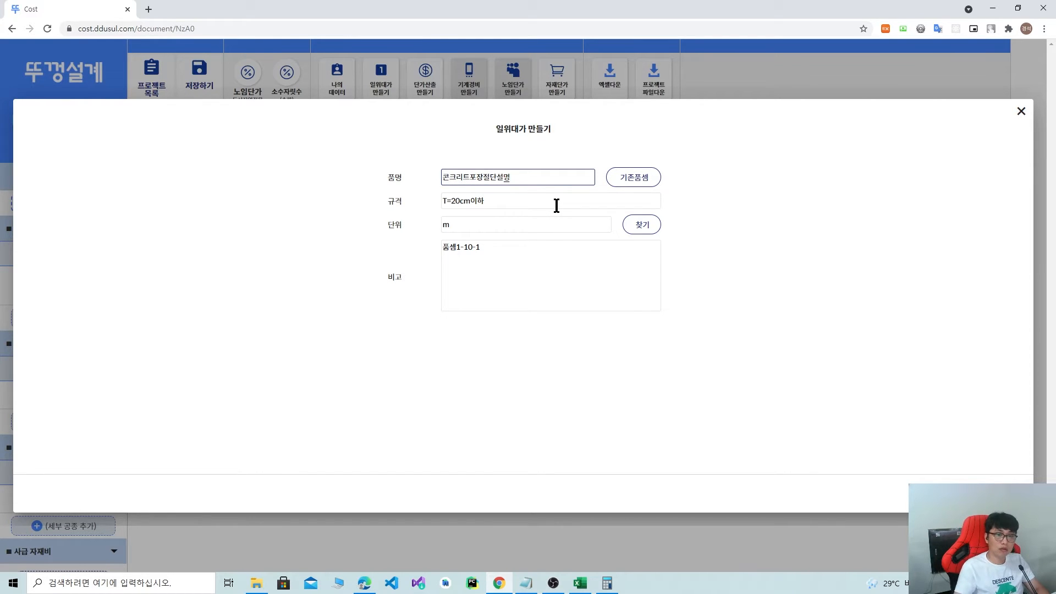
left_click(988, 494)
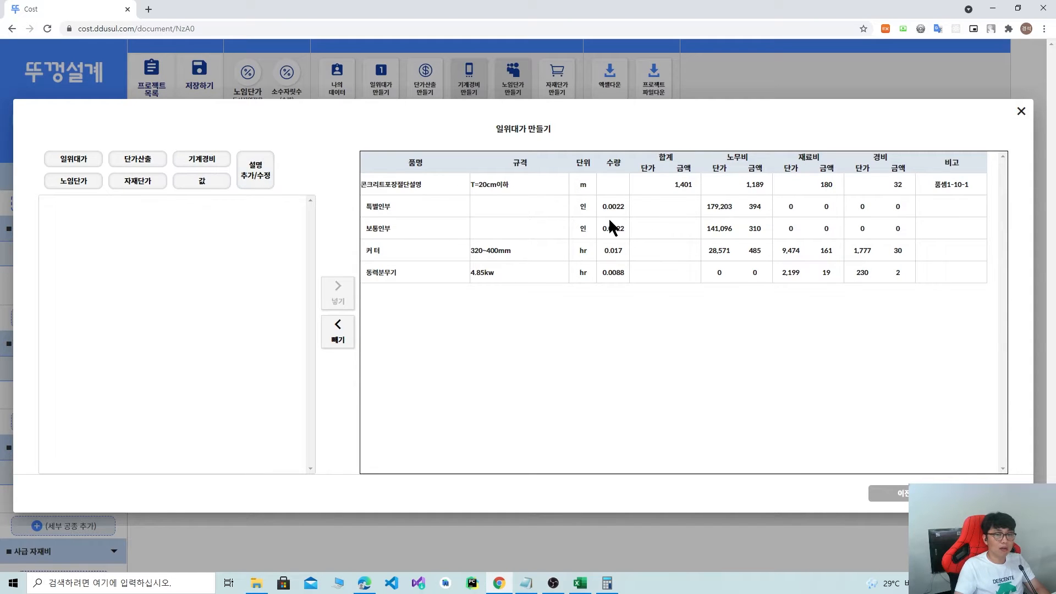
Open the description editor for 콘크리트포장절단설명 and check the unit given for the 1-10-1 포장 절단 table in the standard estimating PDF.
left_click(265, 176)
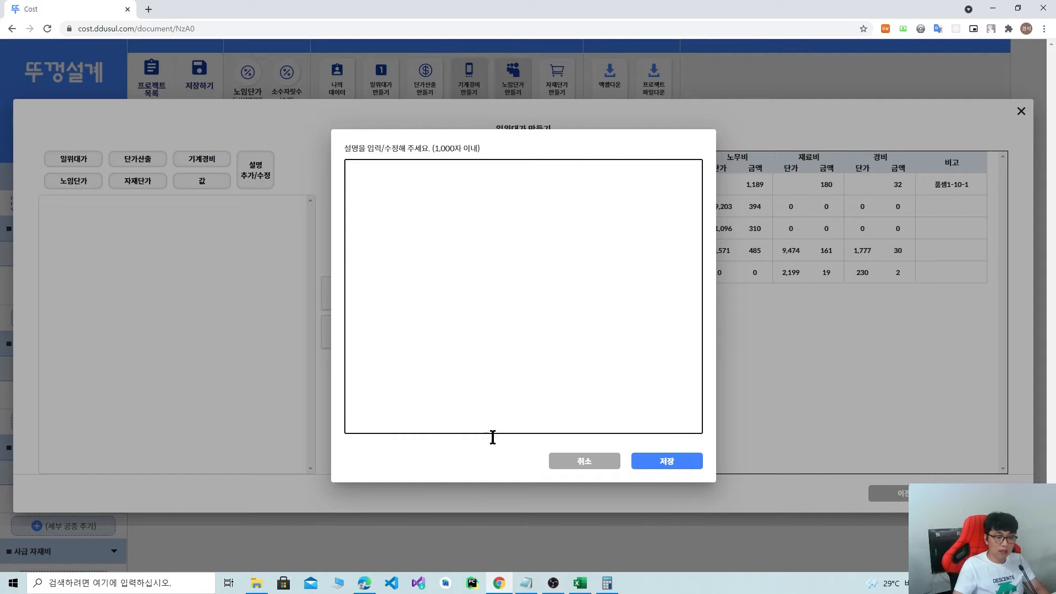
left_click(364, 583)
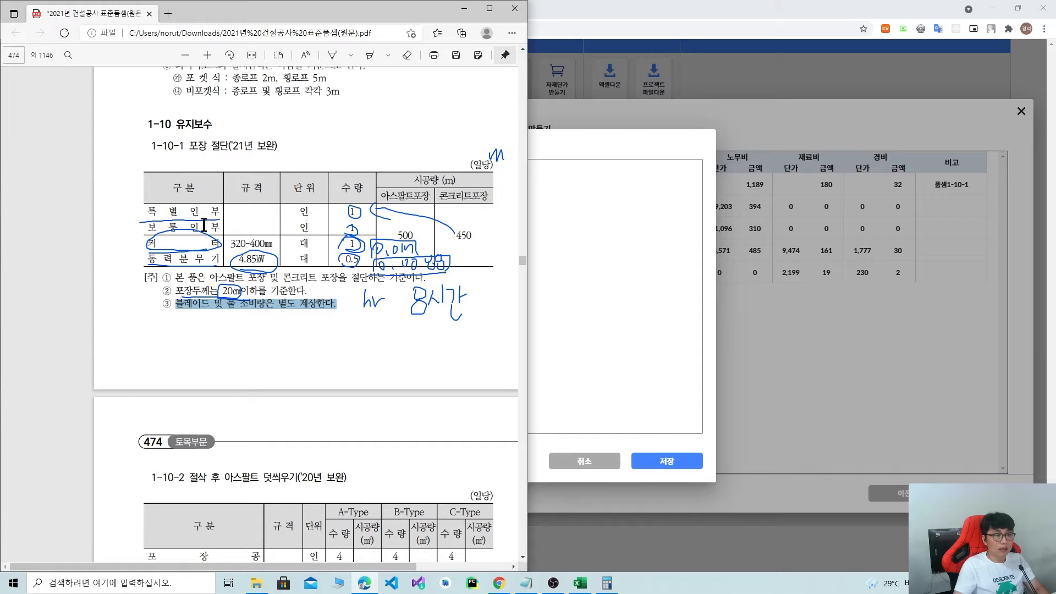
left_click_drag(469, 167, 489, 169)
left_click(490, 158)
left_click_drag(471, 167, 490, 168)
left_click(477, 165)
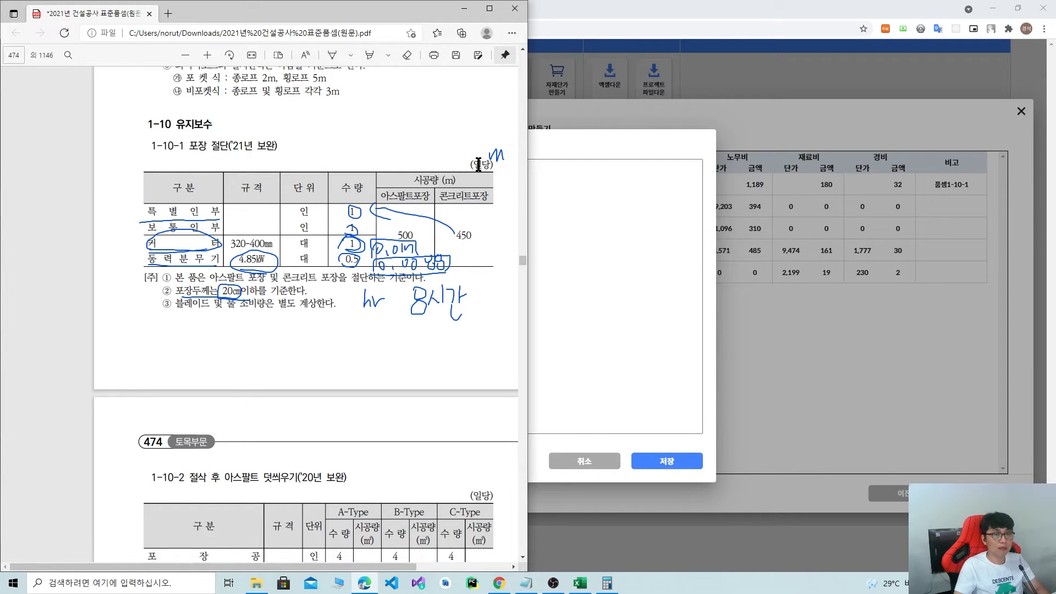
left_click_drag(470, 165, 490, 163)
left_click(474, 170)
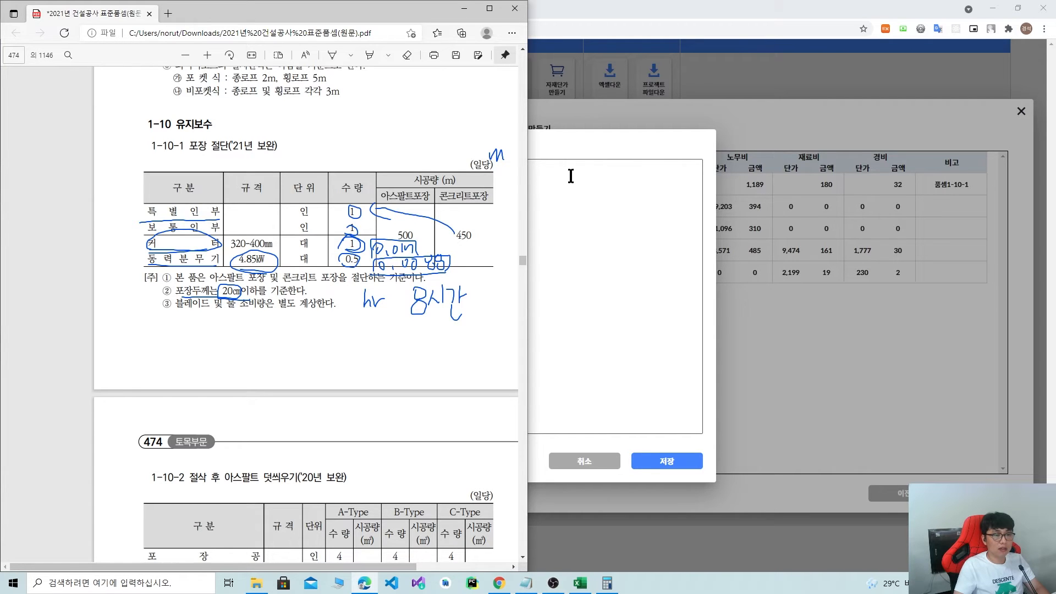
Write the first description line as "품셈에는 단위가 일당이지만 지금 데이터는 m로 환산하여 작성하였다.".
left_click(584, 195)
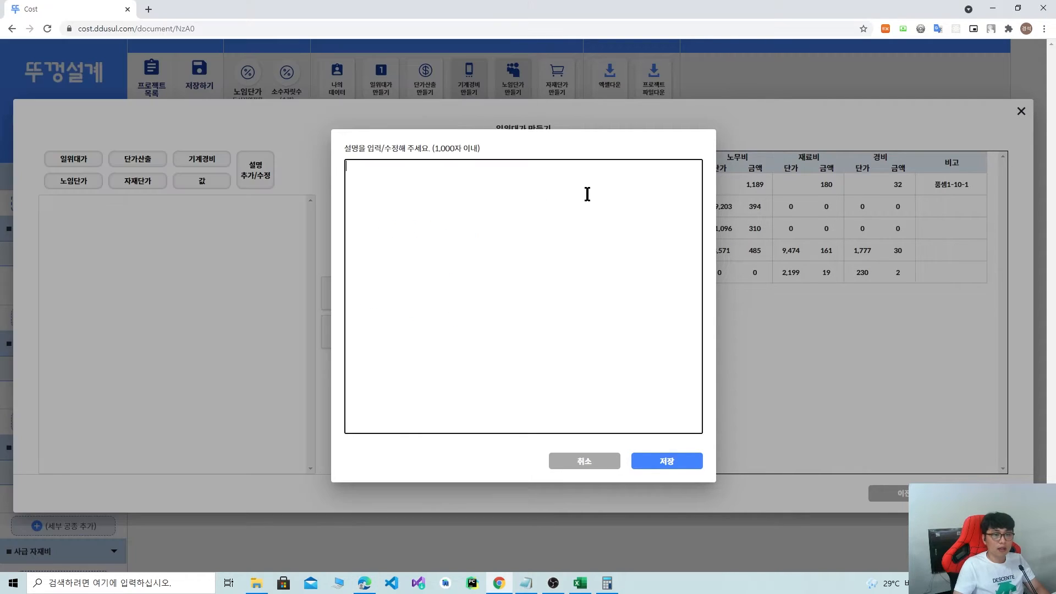
type("품셈에는 단위가 일당이지만 지금 데이터는 m로 화")
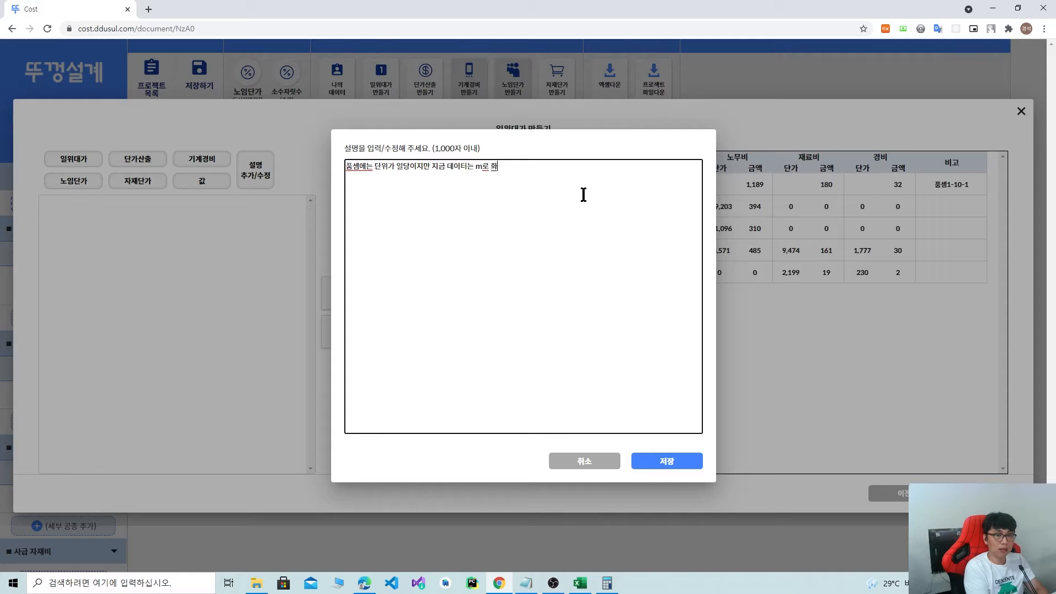
key("BackSpace")
type("환산하여 작성하였다.")
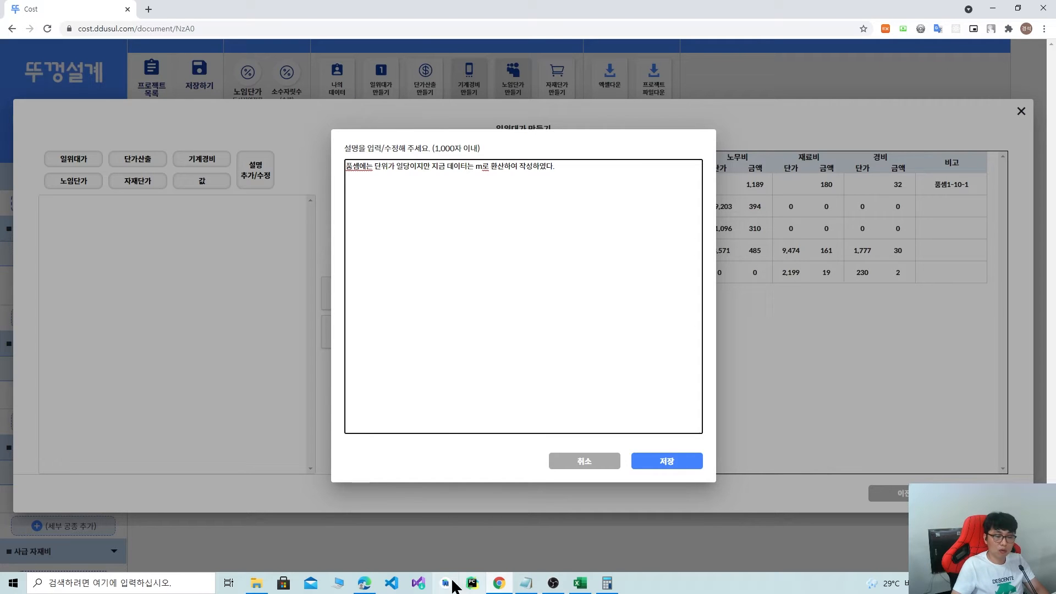
Copy note ① about asphalt and concrete pavement cutting from the PDF's 1-10-1 section into the description as a new line.
left_click(372, 582)
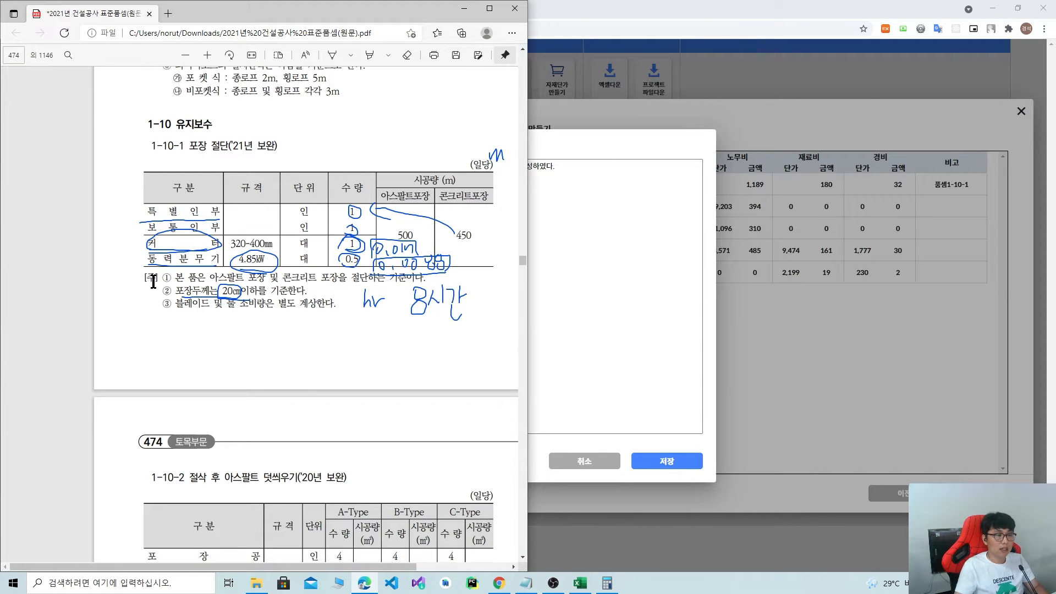
left_click_drag(167, 278, 426, 278)
key("ctrl+c")
left_click(542, 245)
key("ctrl+v")
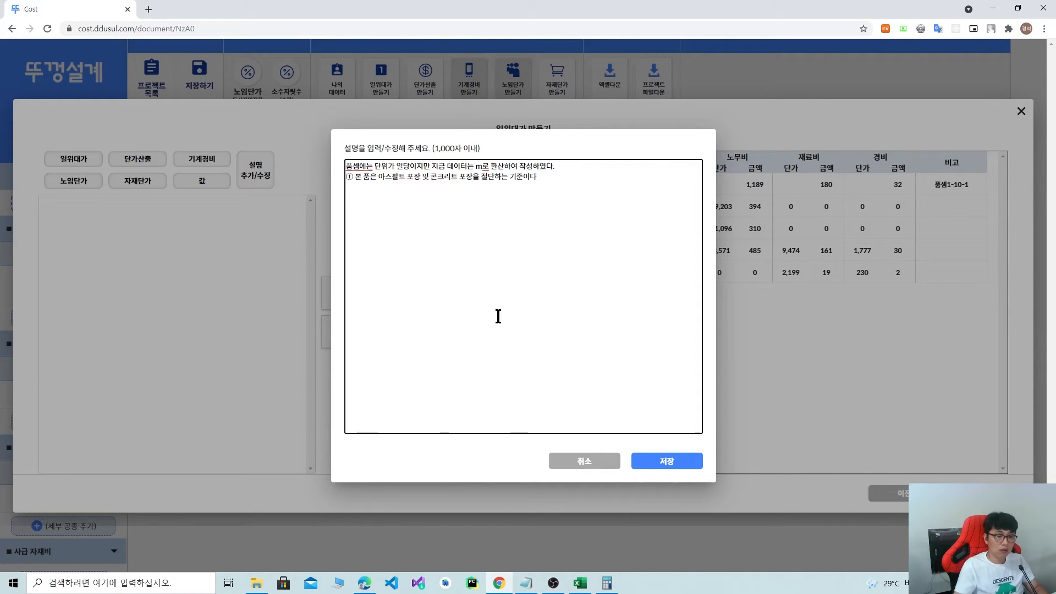
Copy note ② on the 20㎝이하 pavement thickness from the PDF into the description below note ①.
left_click(372, 582)
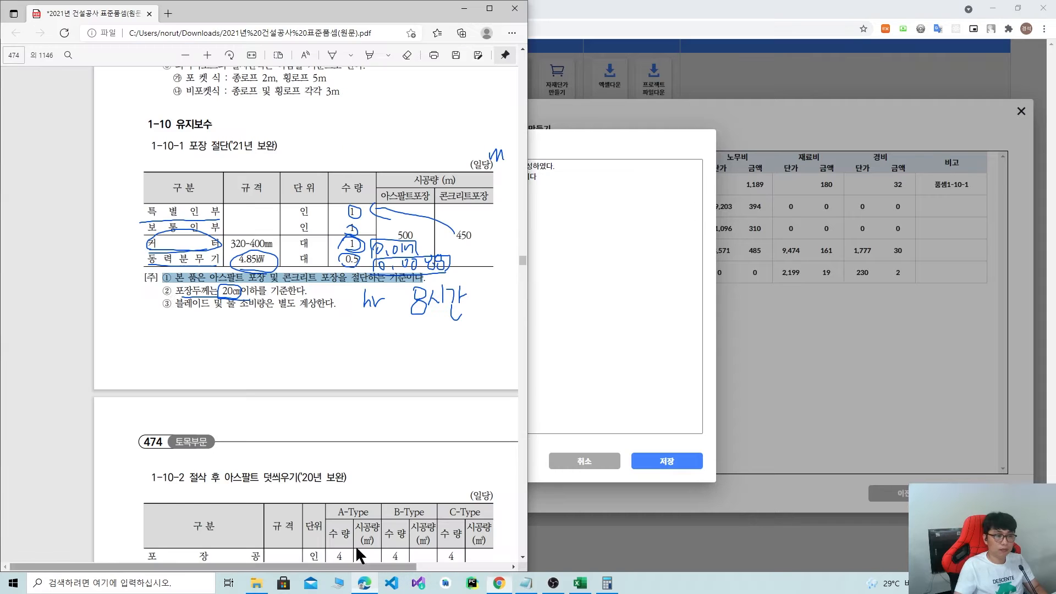
left_click_drag(163, 290, 310, 290)
key("ctrl+c")
left_click(572, 220)
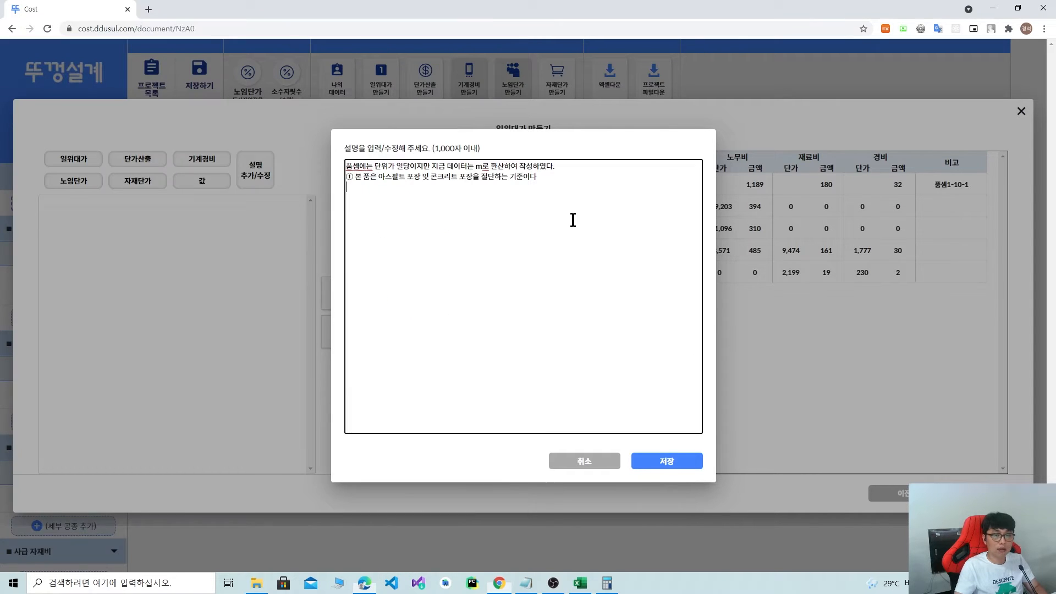
key("ctrl+v")
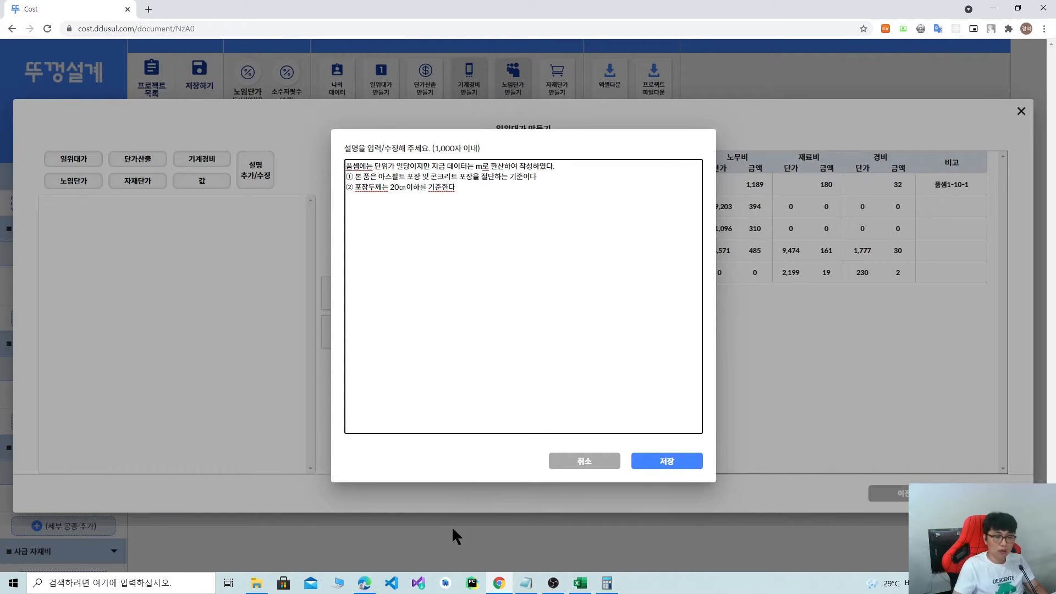
Add note ③ "블레이드 및 물 소비량은 별도 계상한다." from the PDF and end notes ① and ② with periods.
left_click(357, 582)
left_click_drag(164, 304, 334, 303)
left_click(584, 259)
key("Return")
type("③ 블레이드 및 물 소비량은 별도 계상한다.")
left_click(486, 188)
type(".")
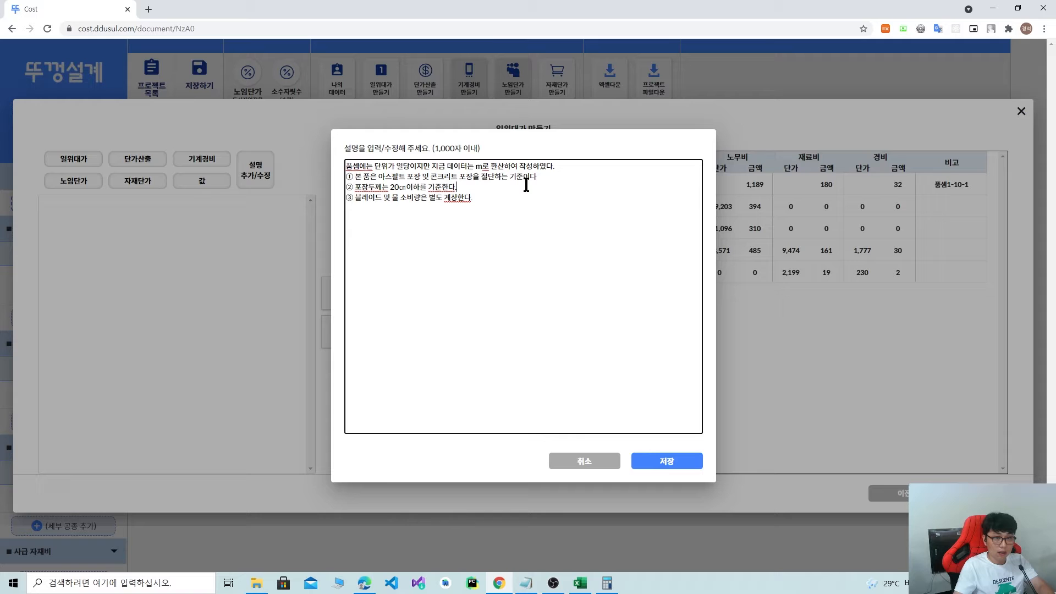
Save the description and the 콘크리트포장절단설명 일위대가, and close the 일위대가 만들기 dialog.
left_click(661, 463)
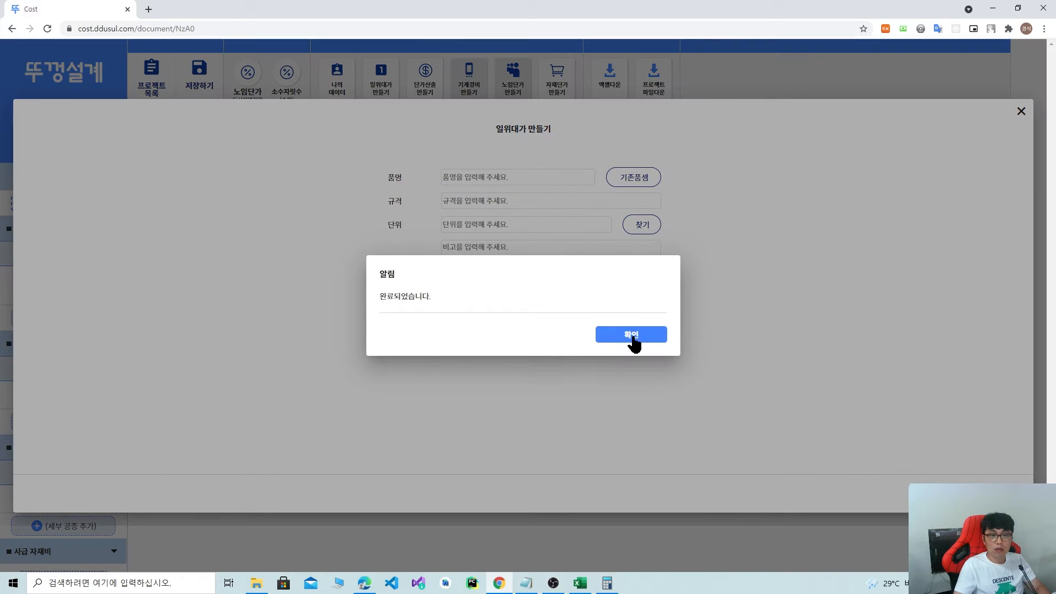
left_click(632, 333)
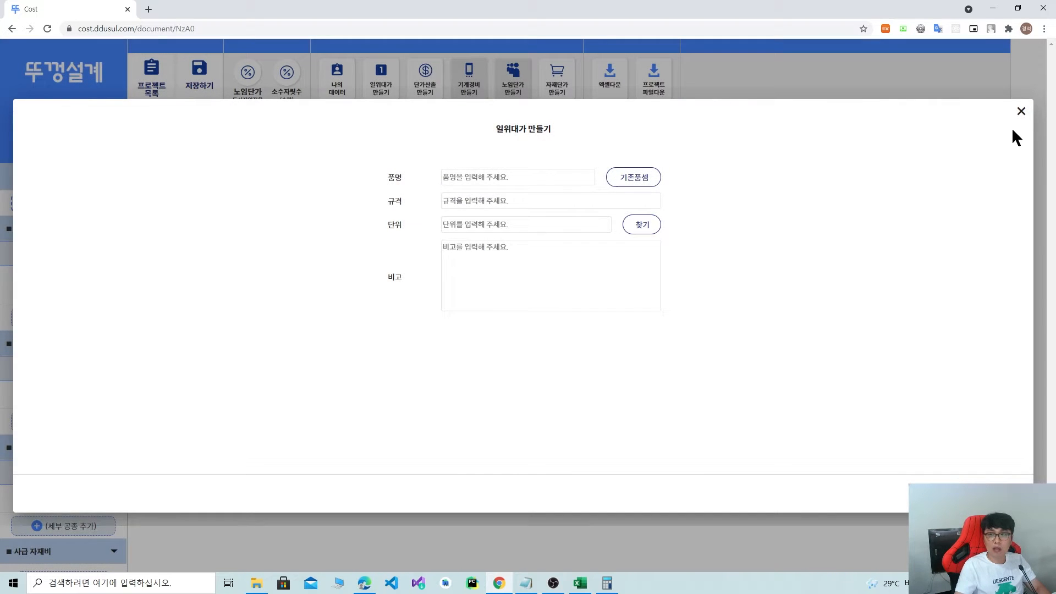
left_click(1021, 110)
Open the 나의 데이터 item list for 토공 of 토목공사 and view the description attached to 콘크리트포장절단설명.
left_click(65, 203)
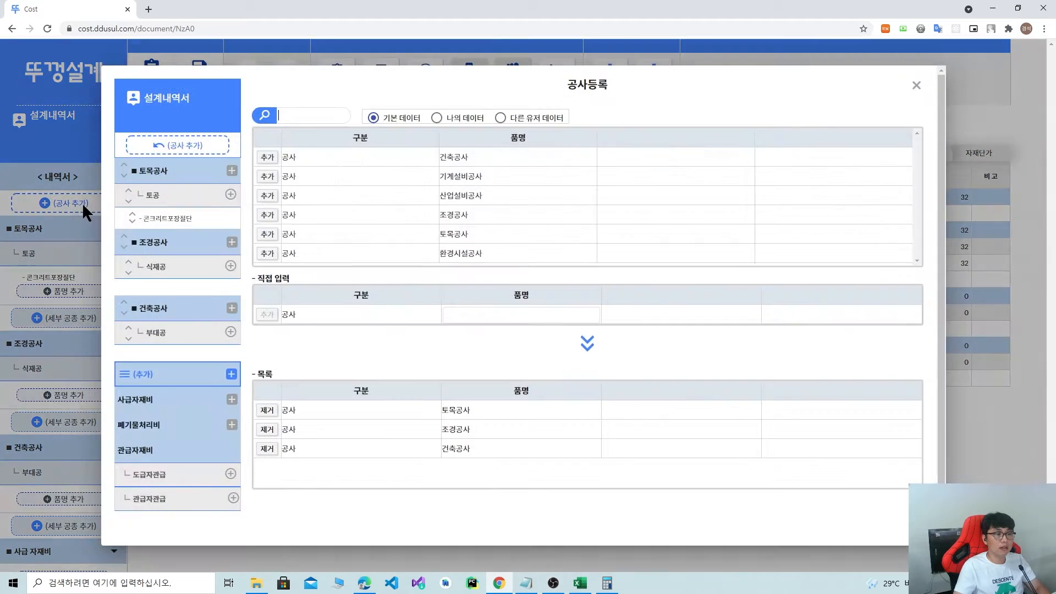
left_click(230, 195)
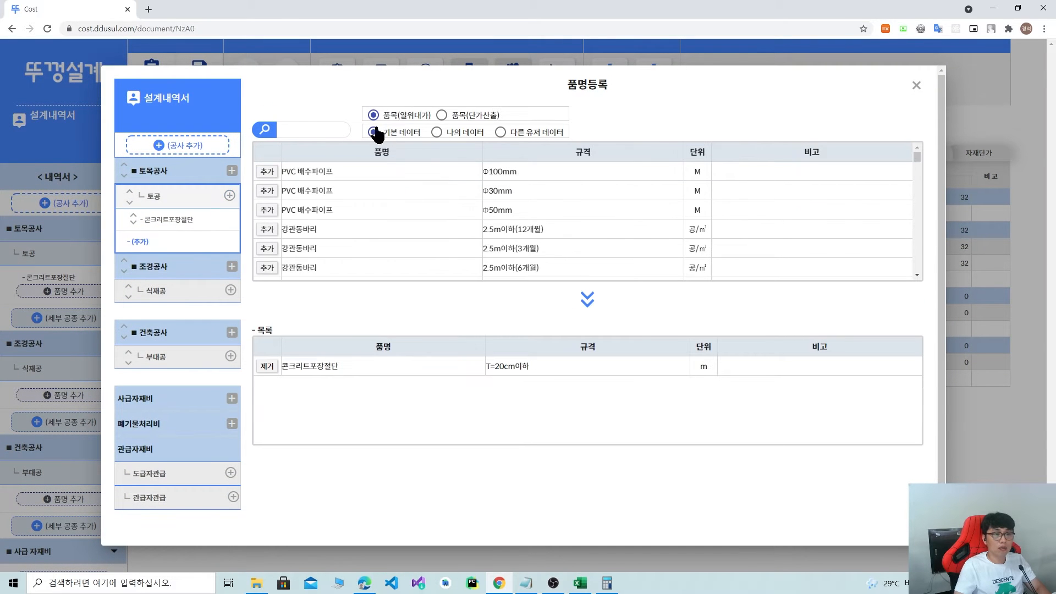
left_click(436, 132)
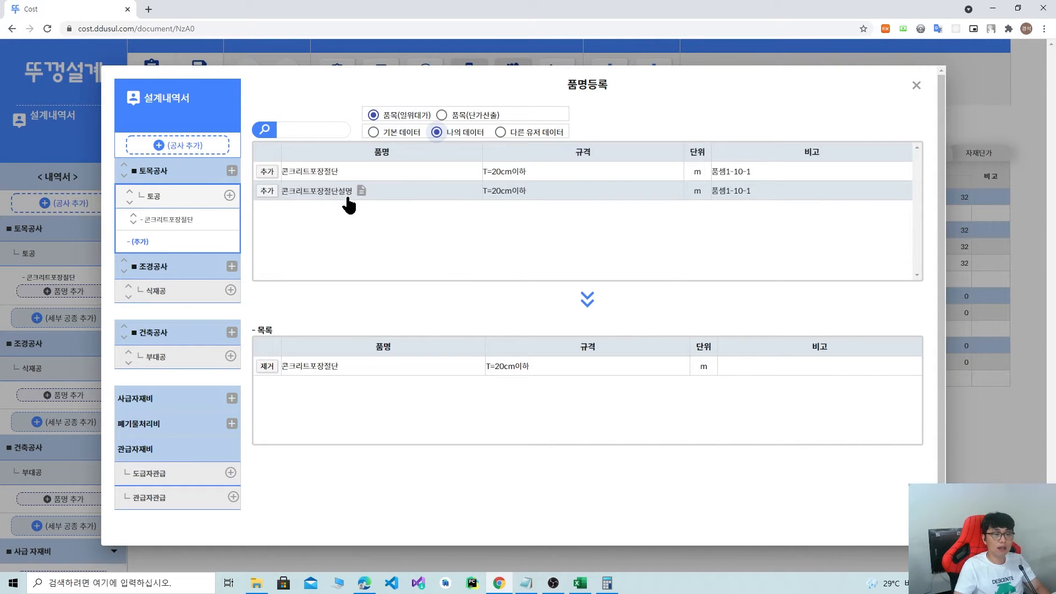
left_click(361, 191)
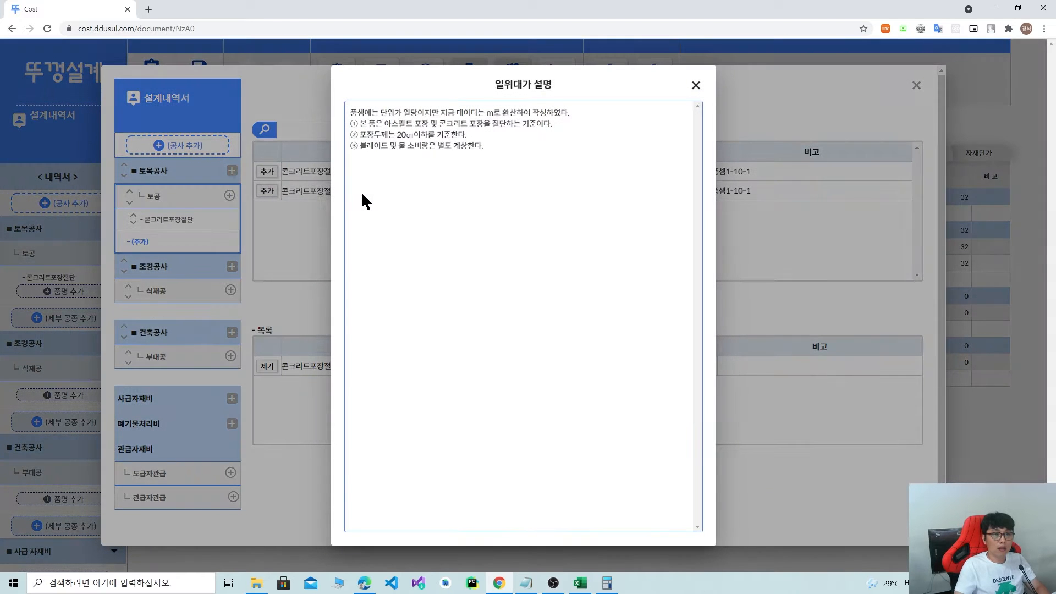
left_click(696, 85)
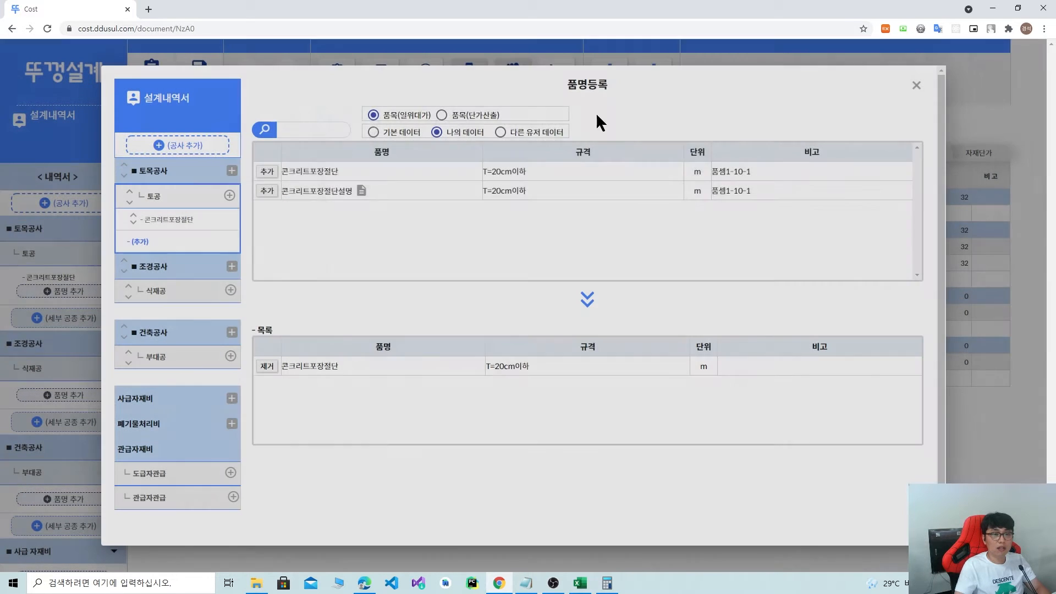
Reopen the 일위대가 설명 of 콘크리트포장절단설명, review all of its description lines and close it.
left_click(362, 190)
left_click_drag(351, 109, 502, 149)
left_click(502, 149)
left_click_drag(352, 113, 478, 174)
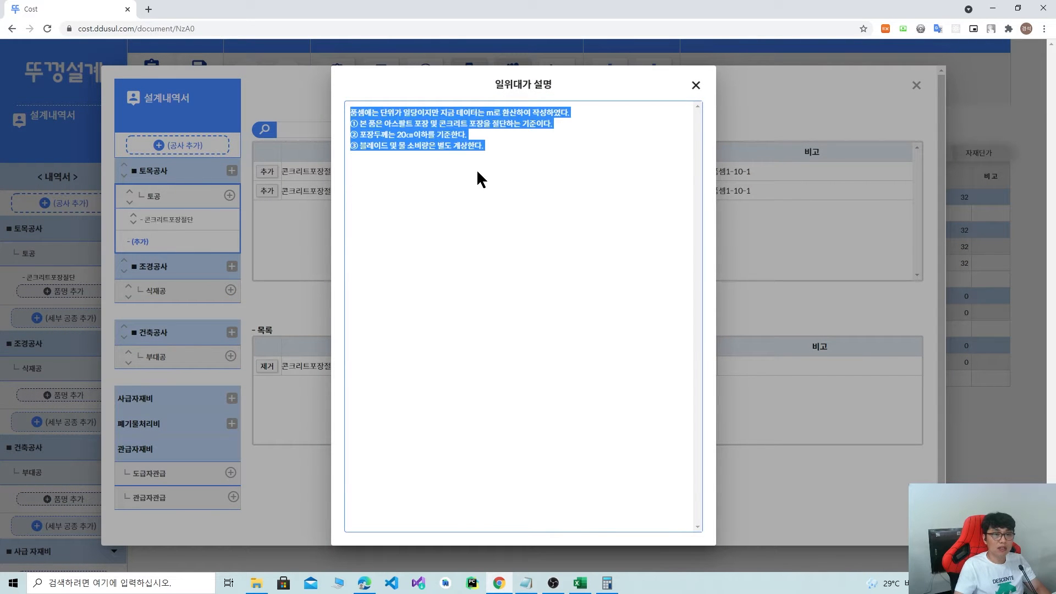
left_click(534, 189)
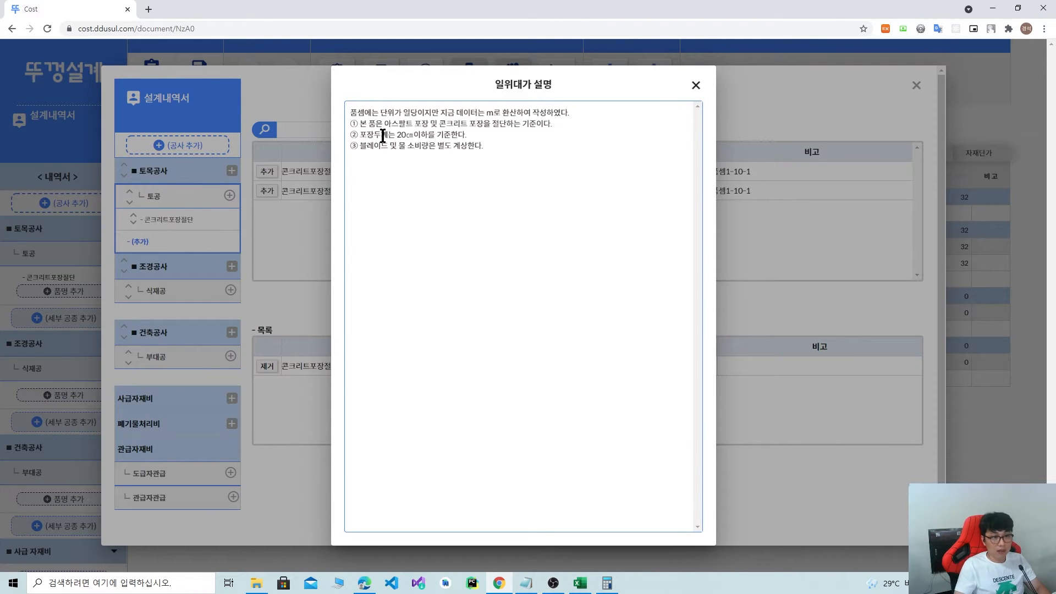
left_click_drag(351, 114, 450, 154)
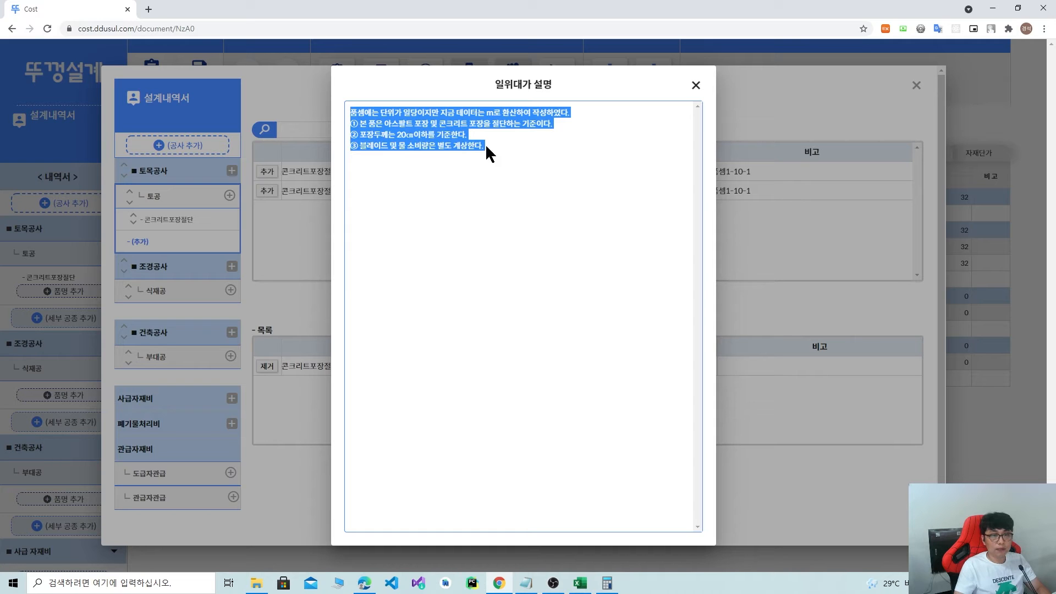
left_click(651, 148)
left_click_drag(457, 141, 350, 109)
left_click(531, 186)
left_click(696, 86)
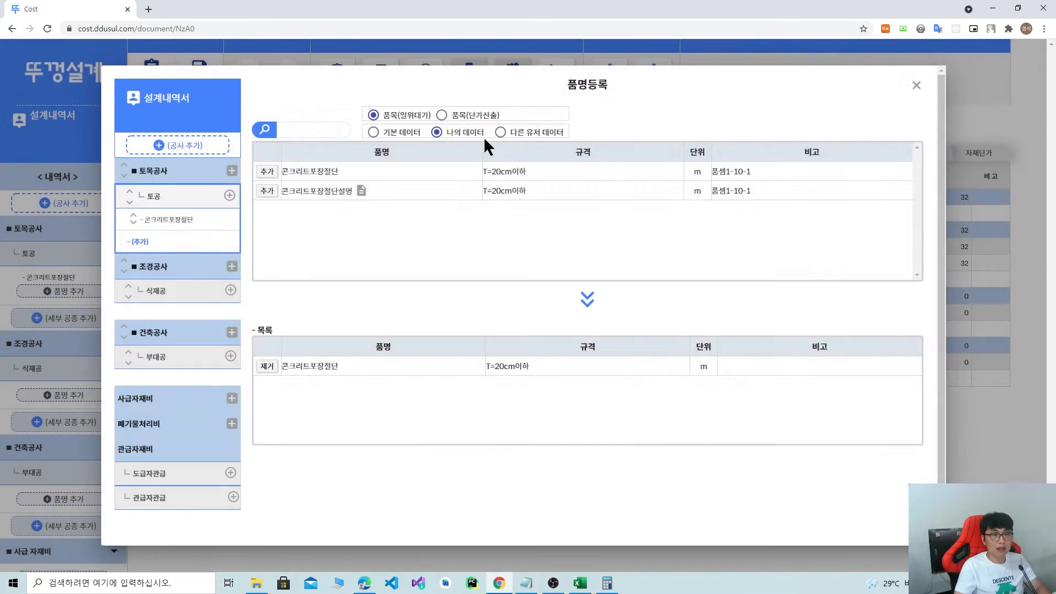
Find 맨홀천공 D=300mm in 다른 유저 데이터 and examine its 일위대가 component breakdown.
left_click(500, 132)
scroll(350, 212, "down", 4)
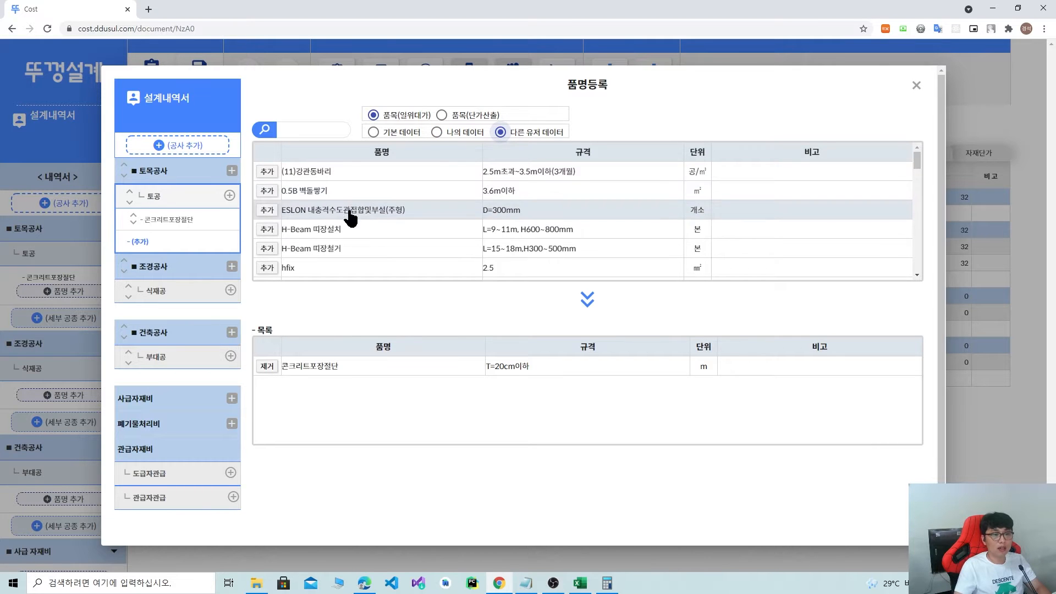
scroll(338, 222, "down", 3)
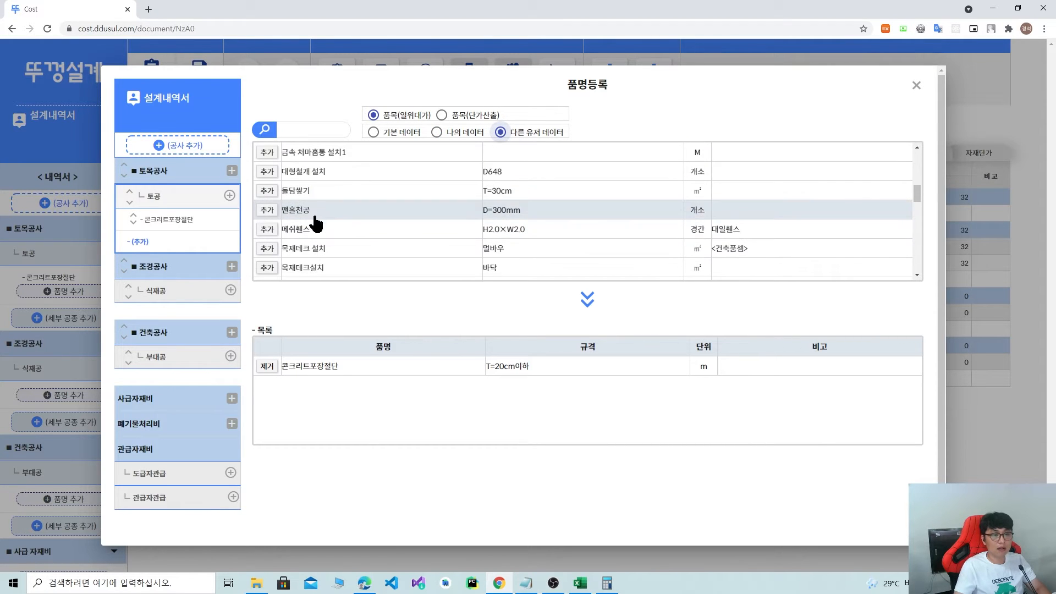
left_click(317, 217)
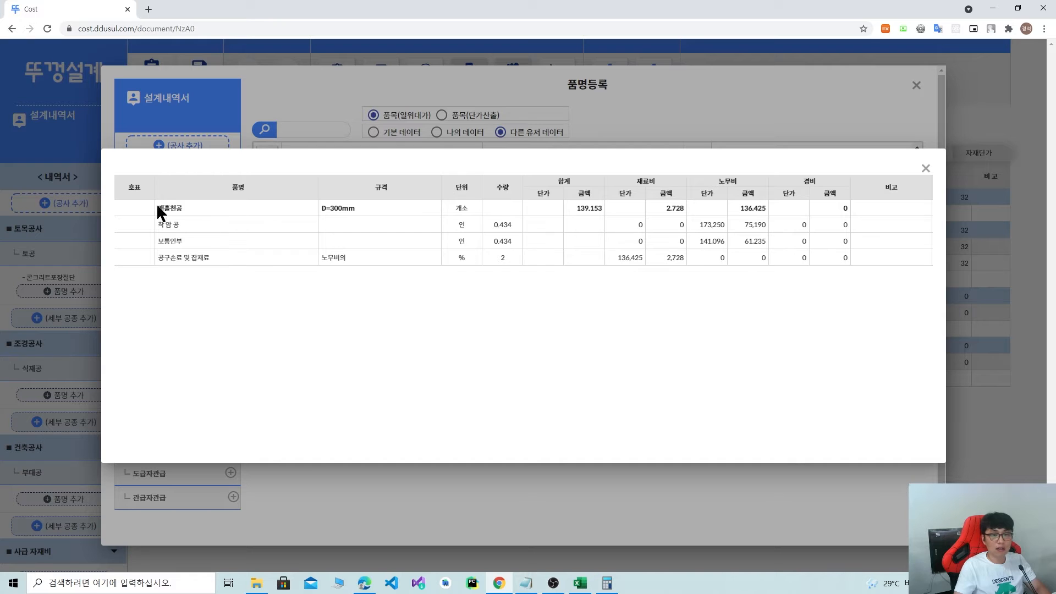
left_click_drag(157, 206, 697, 264)
left_click(927, 171)
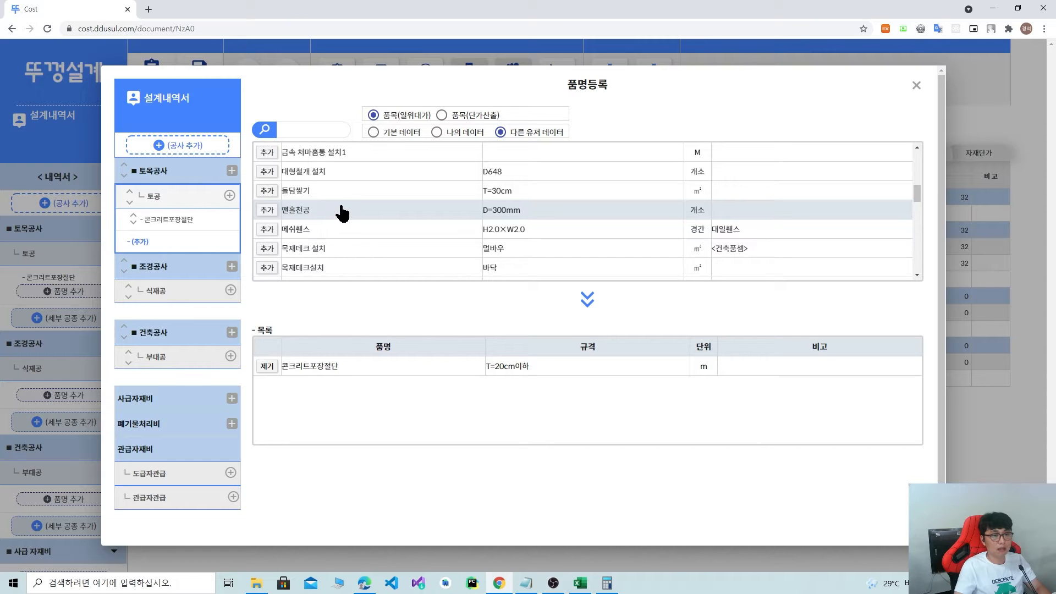
Browse the remaining 일위대가 items shared in 다른 유저 데이터 and close the 품명등록 dialog.
scroll(322, 213, "down", 2)
scroll(321, 208, "up", 2)
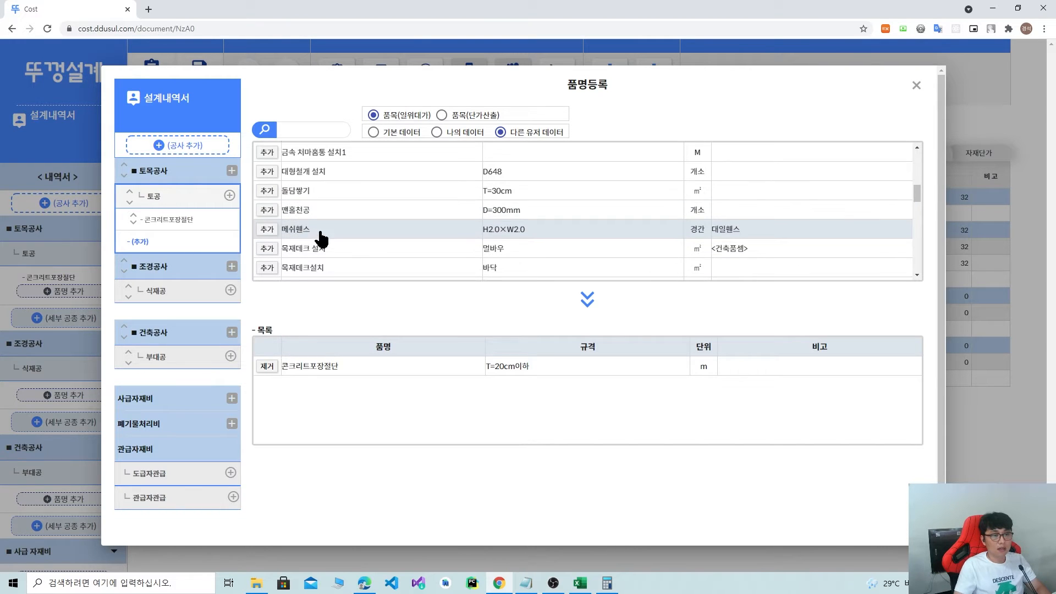
scroll(314, 217, "down", 5)
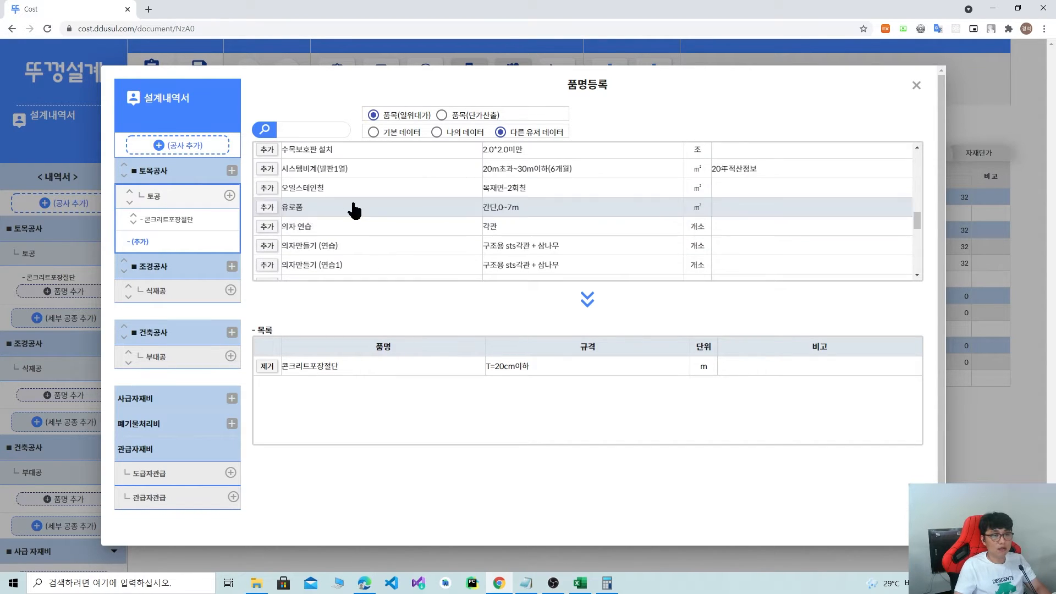
scroll(330, 220, "down", 3)
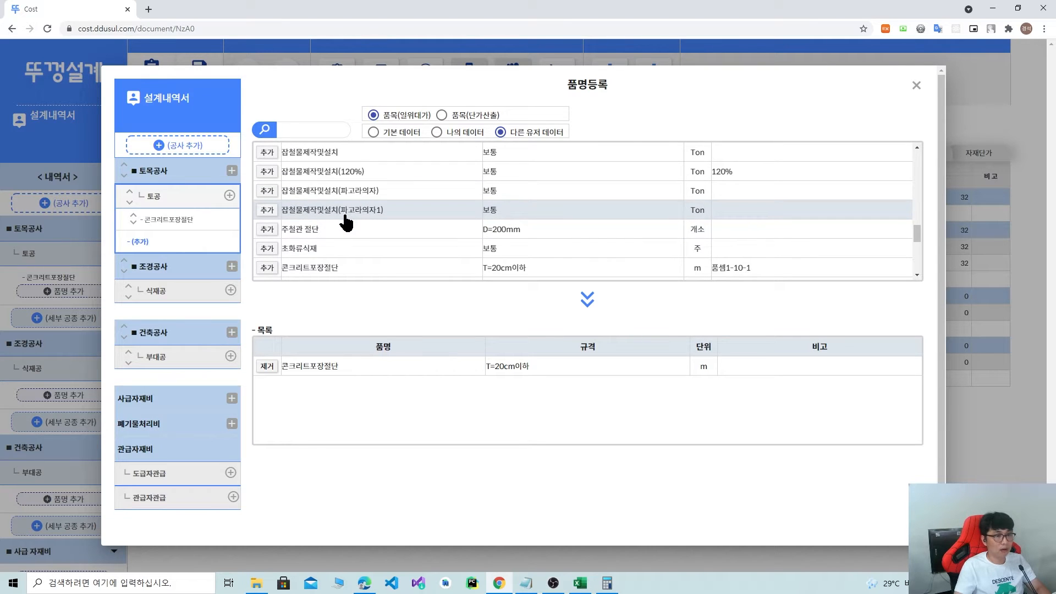
scroll(358, 217, "up", 10)
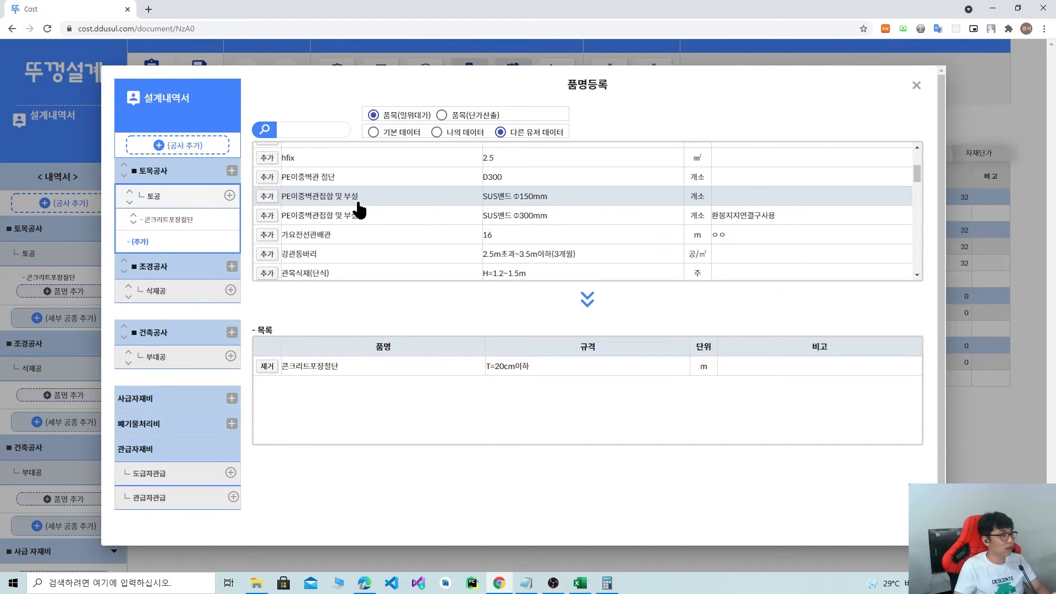
scroll(358, 209, "up", 3)
left_click(916, 87)
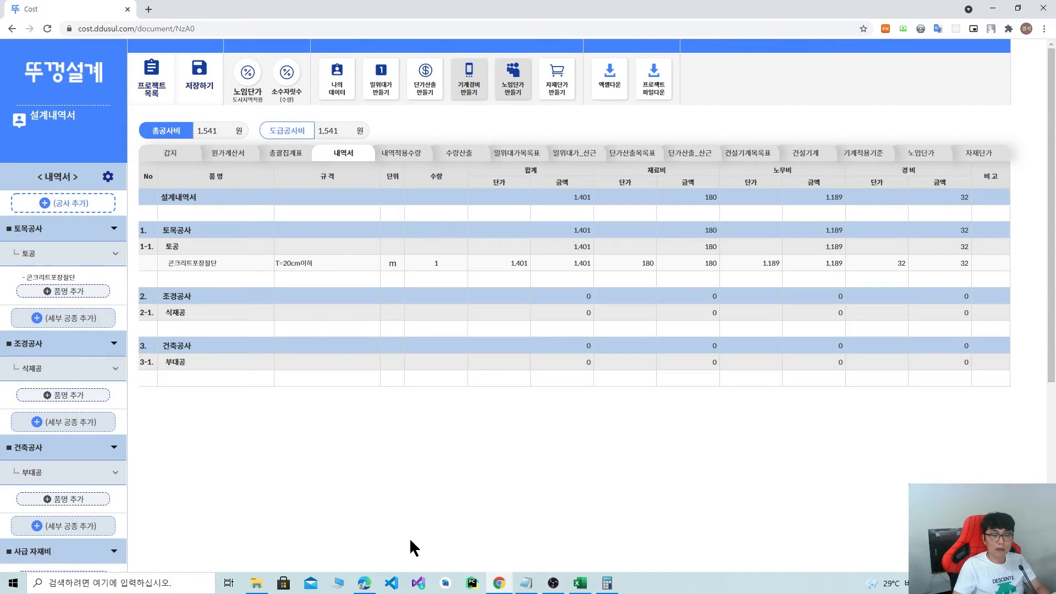
Switch to the standard estimating PDF and review the 1-10-1 포장 절단 table with its handwritten quantities.
left_click(366, 585)
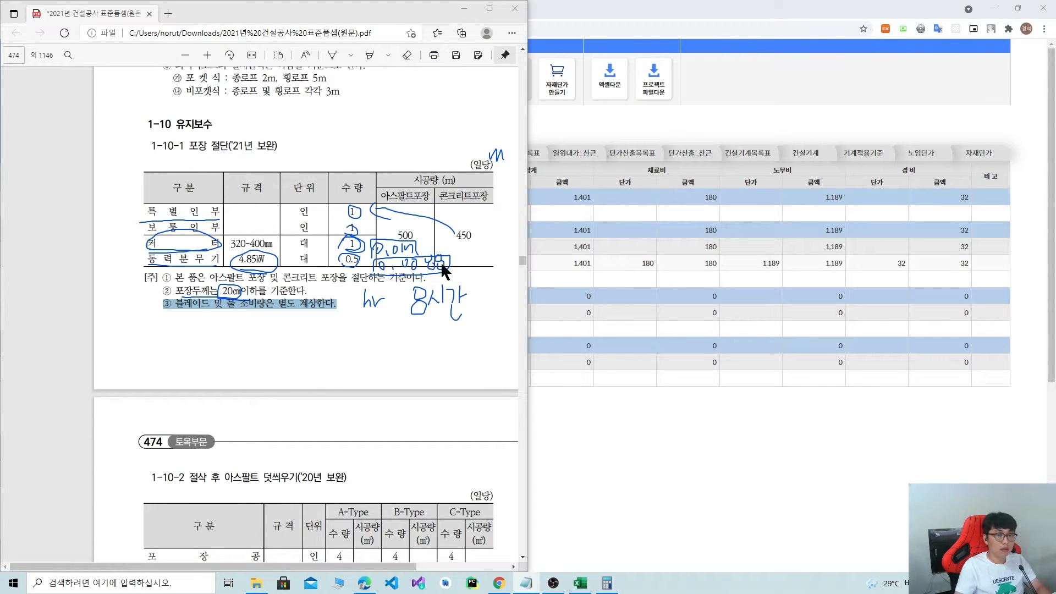
left_click(386, 233)
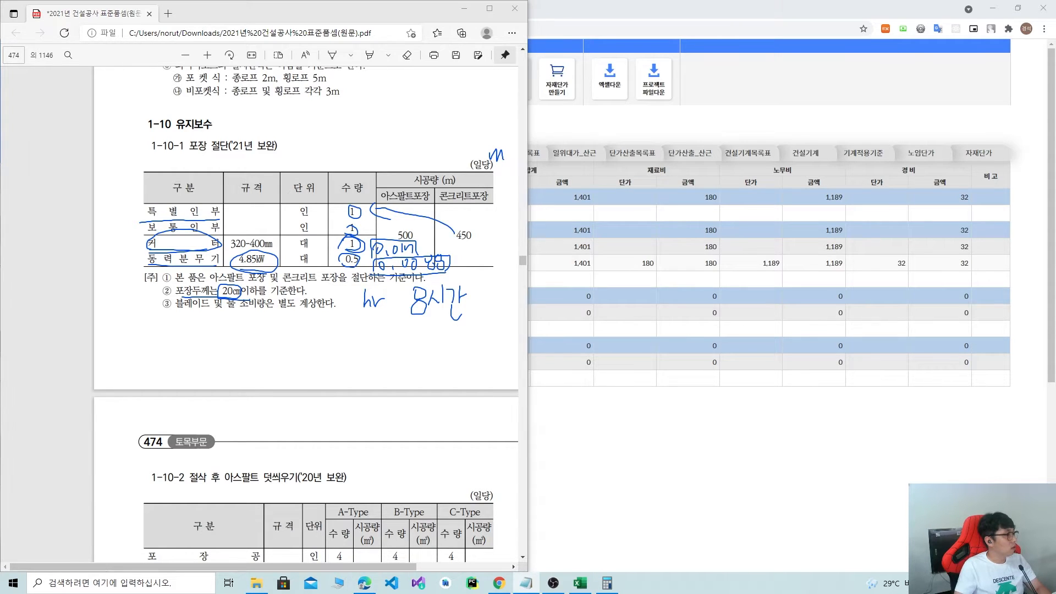
Go to page 211 of the standard estimating PDF and find section 6-1-1 레디믹스트콘크리트 타설 on the following page.
left_click(13, 55)
type("211")
key("Return")
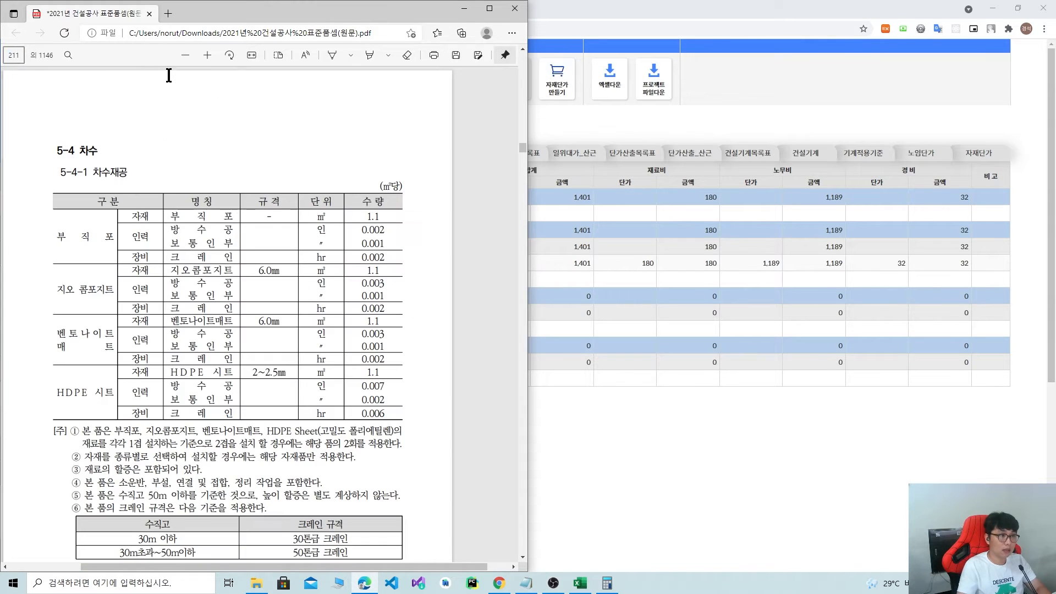
scroll(176, 229, "down", 8)
scroll(177, 229, "down", 3)
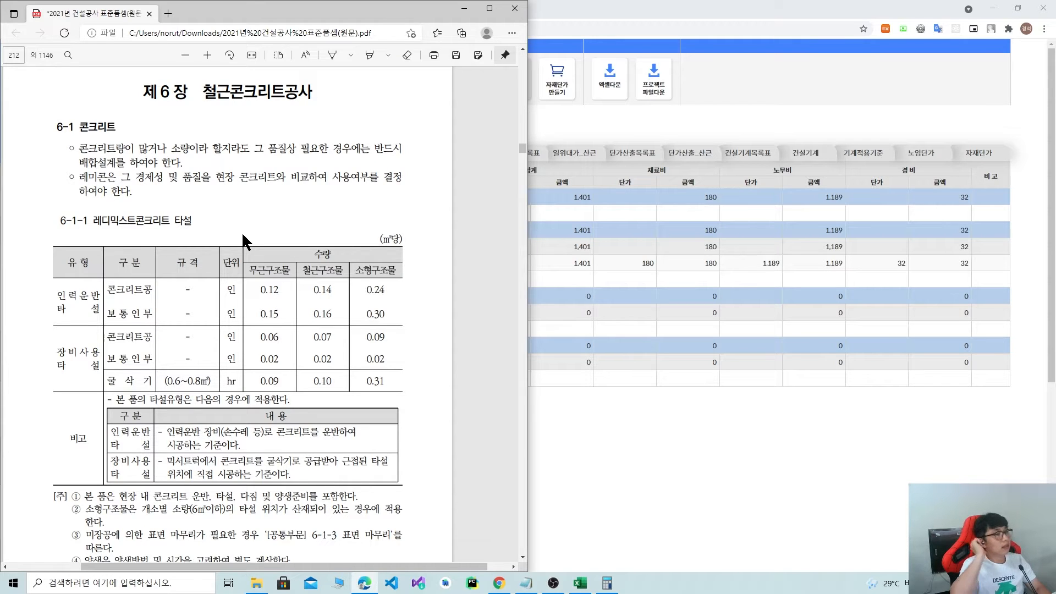
Examine the chapter 6 headings, the 6-1-1 레디믹스트콘크리트 타설 title and the notes below its table.
left_click_drag(203, 93, 319, 93)
left_click(225, 137)
double_click(100, 127)
left_click(100, 247)
left_click_drag(95, 223, 196, 222)
left_click(108, 227)
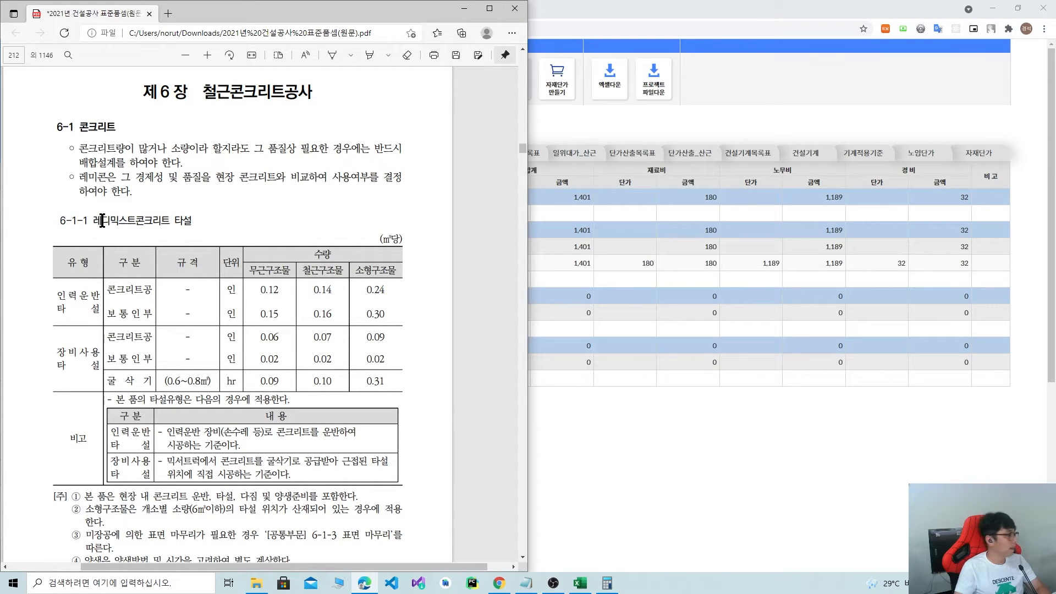
left_click_drag(93, 222, 190, 220)
left_click(125, 220)
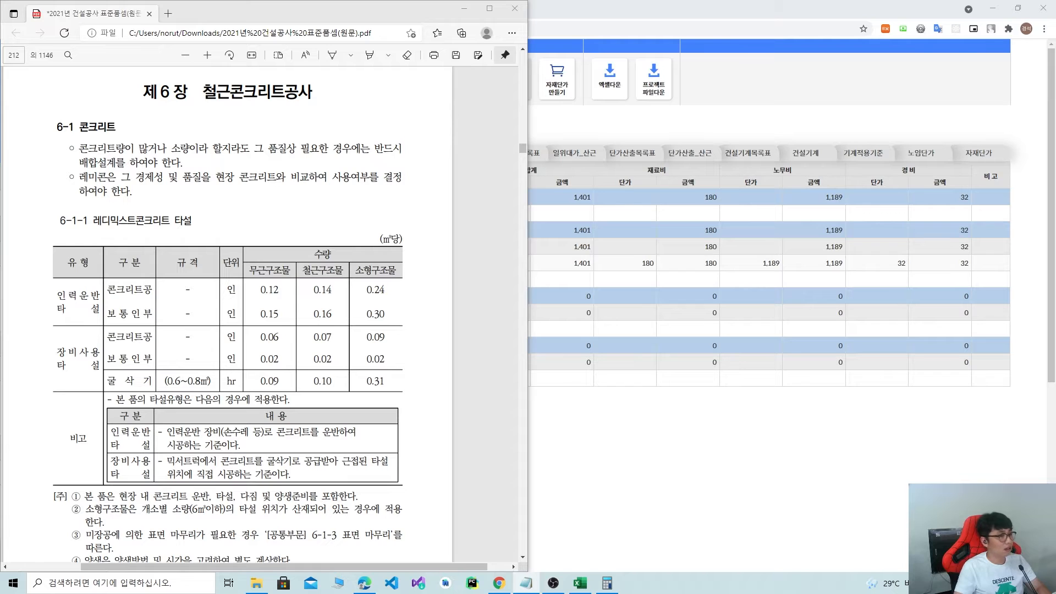
left_click_drag(94, 222, 159, 222)
left_click(181, 223)
left_click_drag(93, 222, 187, 223)
left_click(196, 222)
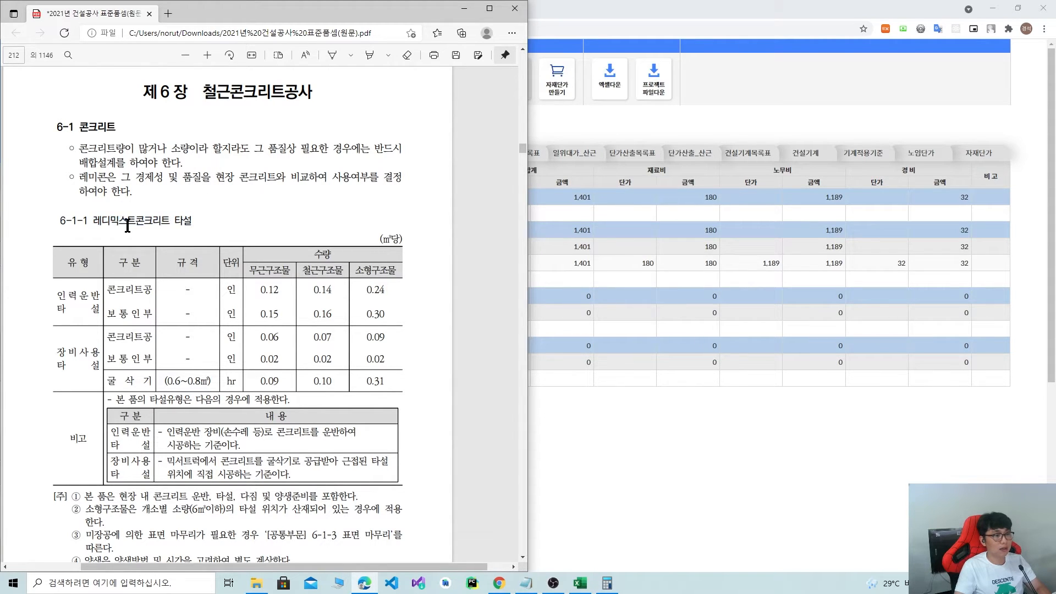
scroll(97, 223, "down", 6)
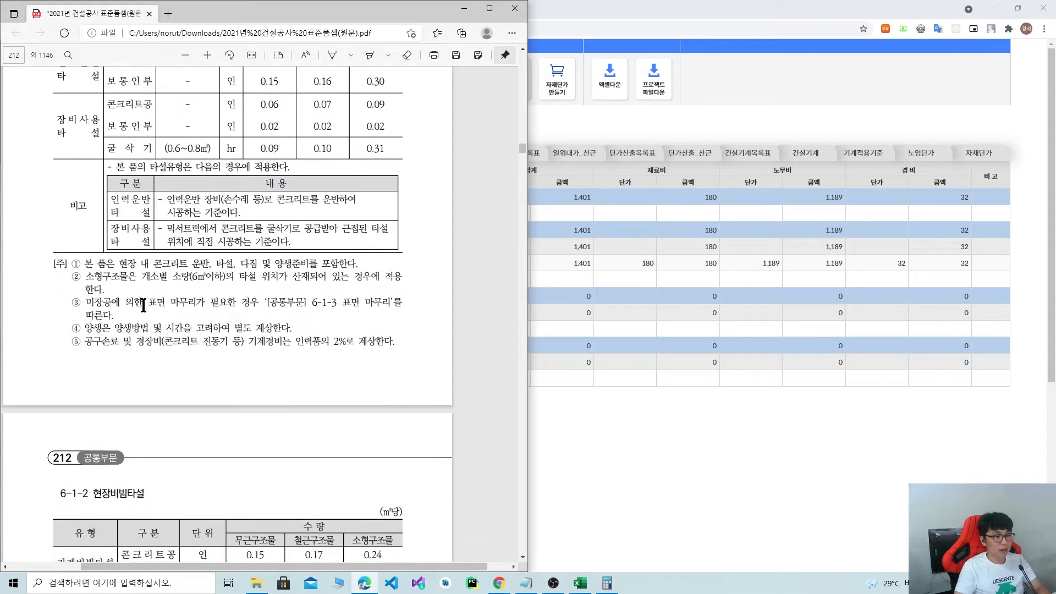
scroll(145, 301, "up", 6)
left_click_drag(95, 221, 199, 223)
left_click(101, 221)
left_click_drag(94, 221, 216, 220)
left_click(218, 219)
Handwrite 레미콘 and ready-mixed-concrete beside the 6-1-1 title, circle 레미콘, and erase all of these notes.
left_click(332, 58)
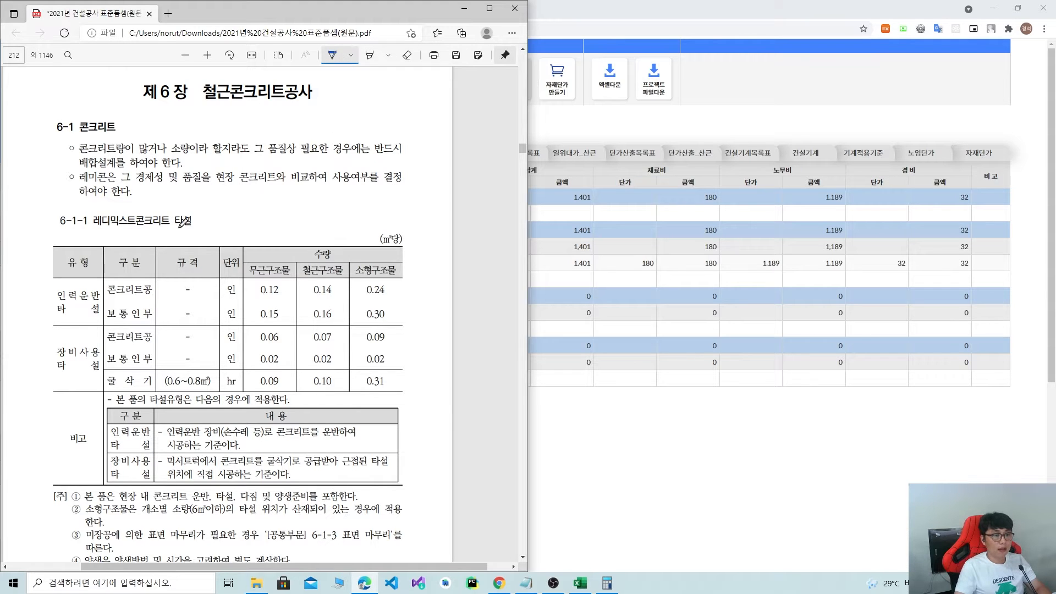
mouse_move(194, 221)
left_mouse_down()
mouse_move(266, 223)
mouse_move(271, 213)
mouse_move(281, 227)
left_mouse_up()
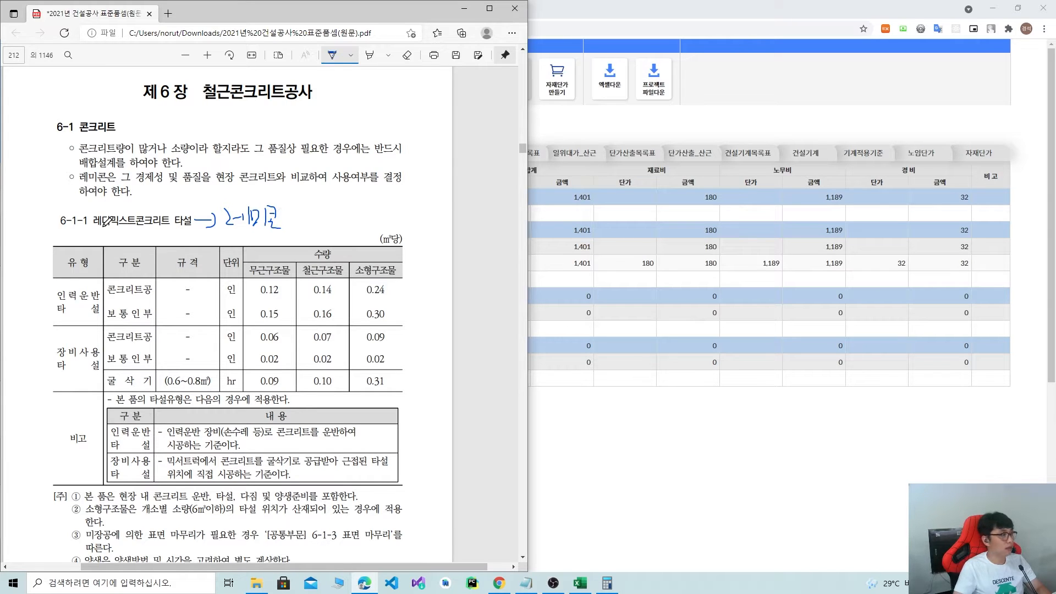
left_click_drag(96, 231, 178, 237)
left_click_drag(181, 232, 357, 241)
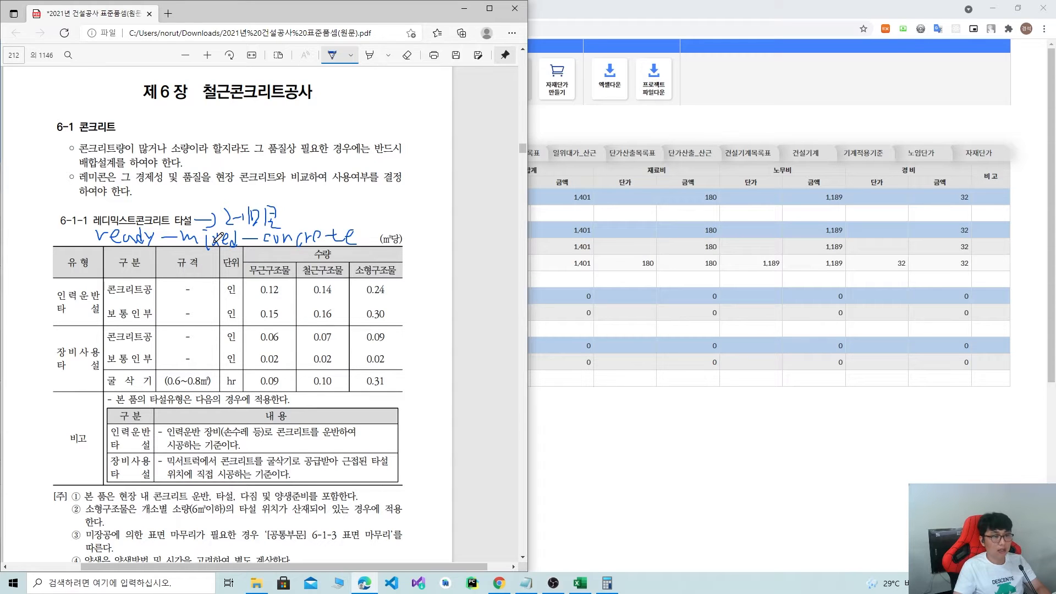
mouse_move(226, 217)
left_mouse_down()
mouse_move(261, 233)
mouse_move(238, 199)
mouse_move(230, 223)
left_mouse_up()
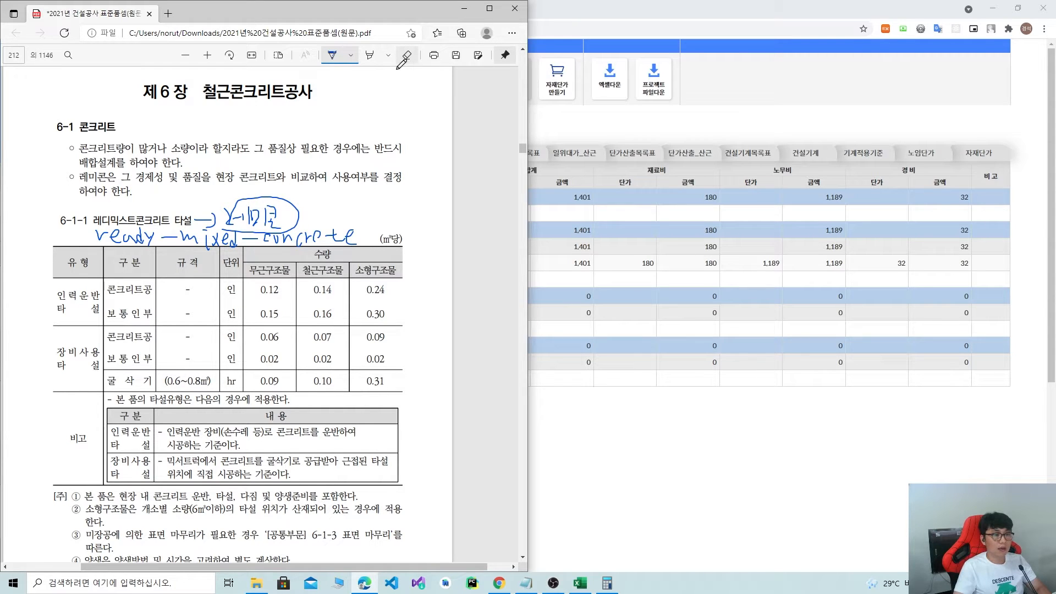
left_click(408, 56)
mouse_move(117, 233)
left_mouse_down()
mouse_move(104, 234)
mouse_move(314, 235)
mouse_move(213, 209)
mouse_move(212, 230)
mouse_move(259, 231)
mouse_move(251, 216)
mouse_move(275, 217)
mouse_move(350, 236)
mouse_move(334, 233)
left_mouse_up()
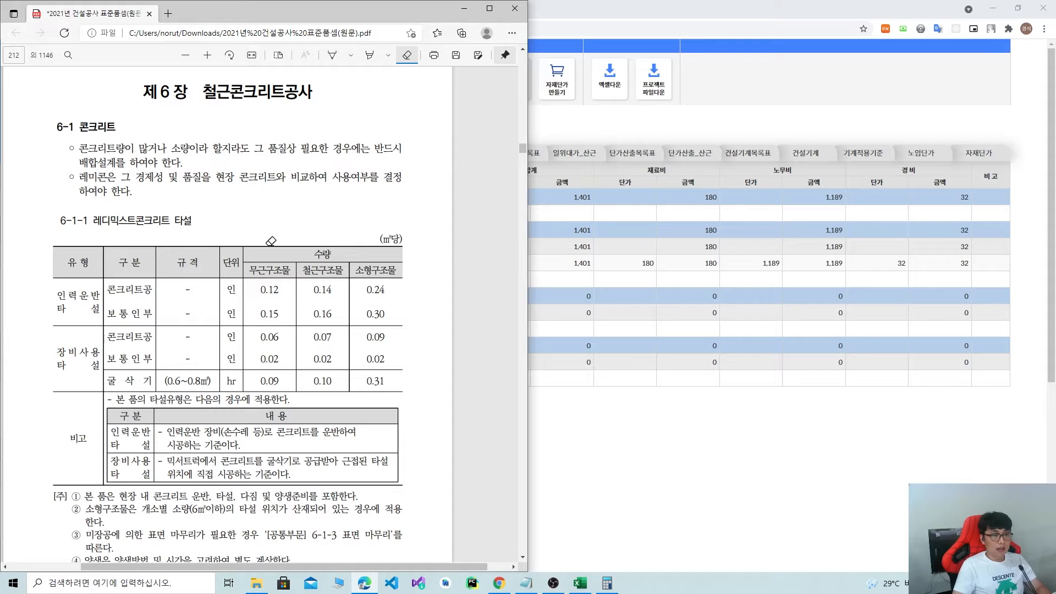
Circle the ㎥당 unit and mark the labour, 장비사용 타설 and 굴삭기 entries with the excavator's size, hr unit and quantities.
left_click(333, 56)
mouse_move(391, 225)
left_mouse_down()
mouse_move(376, 234)
mouse_move(391, 254)
mouse_move(407, 231)
mouse_move(388, 225)
left_mouse_up()
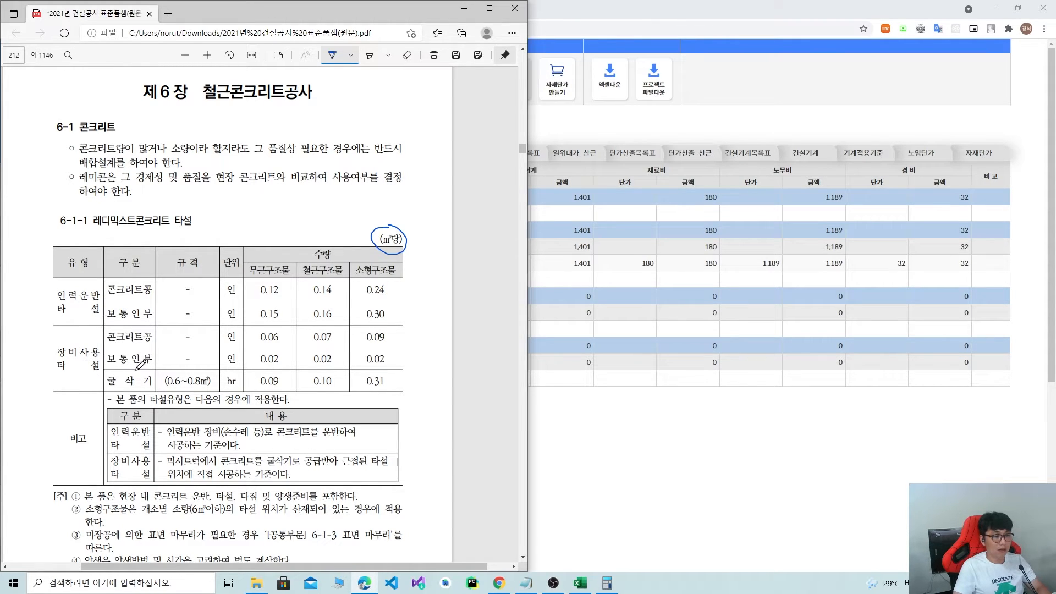
scroll(141, 364, "down", 3)
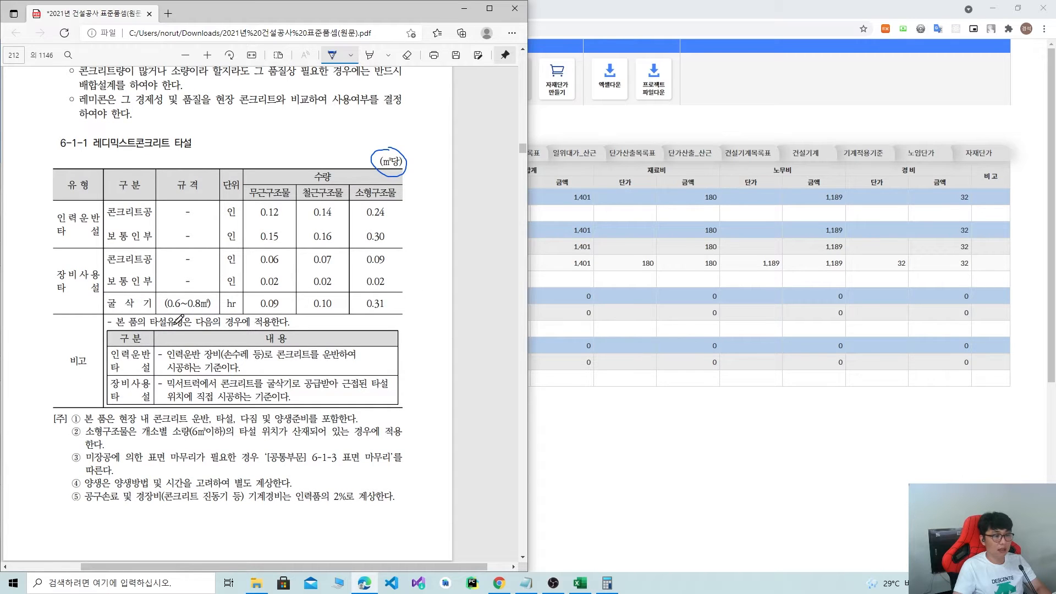
scroll(109, 245, "up", 3)
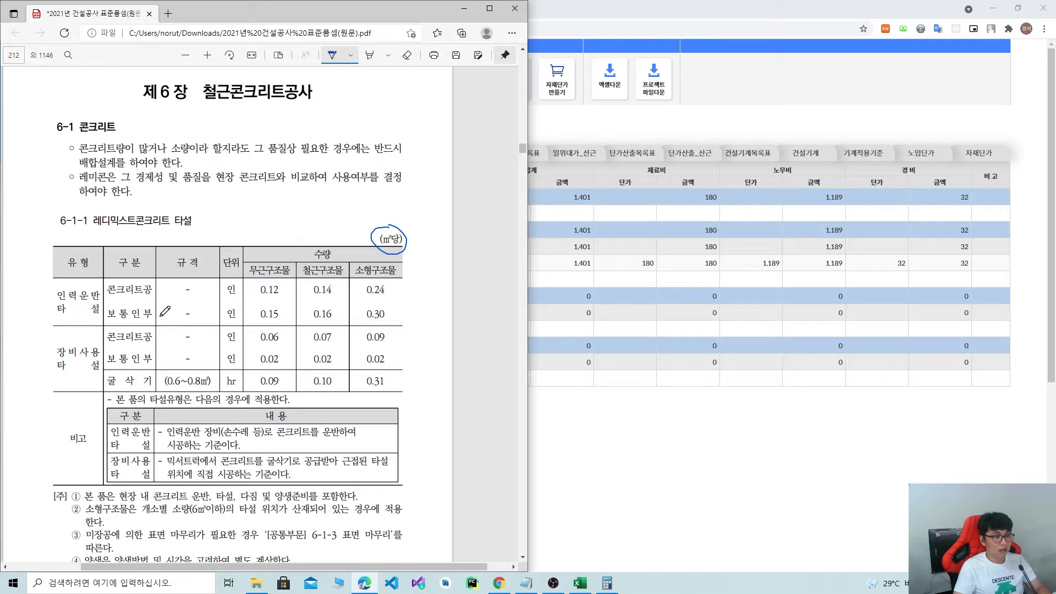
mouse_move(108, 301)
left_mouse_down()
mouse_move(149, 297)
mouse_move(124, 320)
mouse_move(153, 318)
left_mouse_up()
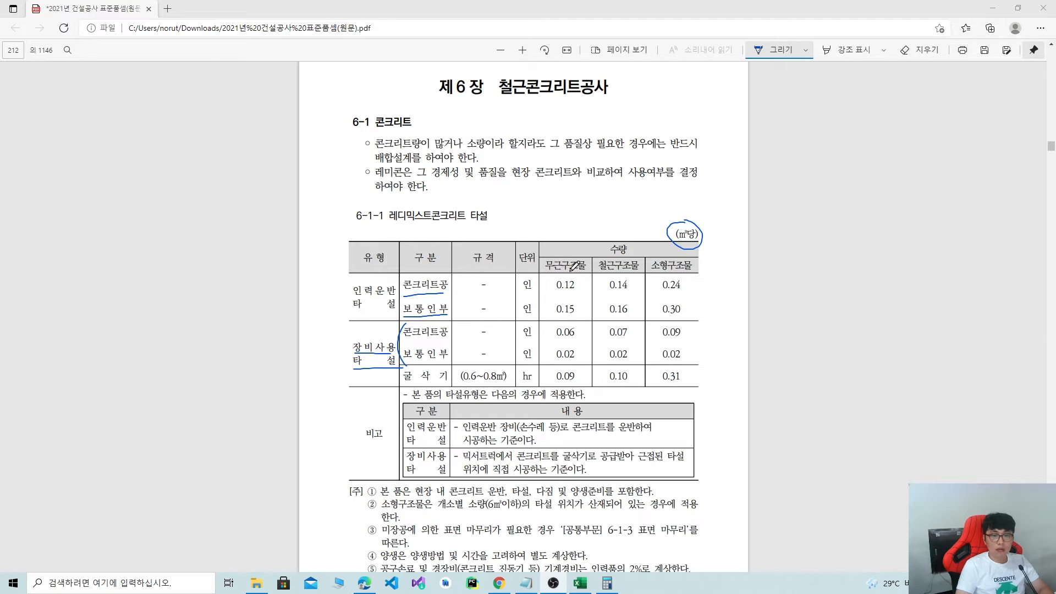
mouse_move(403, 382)
left_mouse_down()
mouse_move(452, 378)
mouse_move(400, 364)
mouse_move(404, 384)
left_mouse_up()
mouse_move(470, 381)
left_mouse_down()
mouse_move(503, 368)
mouse_move(455, 379)
mouse_move(469, 387)
mouse_move(534, 369)
mouse_move(511, 387)
mouse_move(692, 383)
left_mouse_up()
Circle 비고 and underline the descriptions of 인력운반 타설 and 장비사용 타설 in the remarks table.
scroll(653, 377, "down", 2)
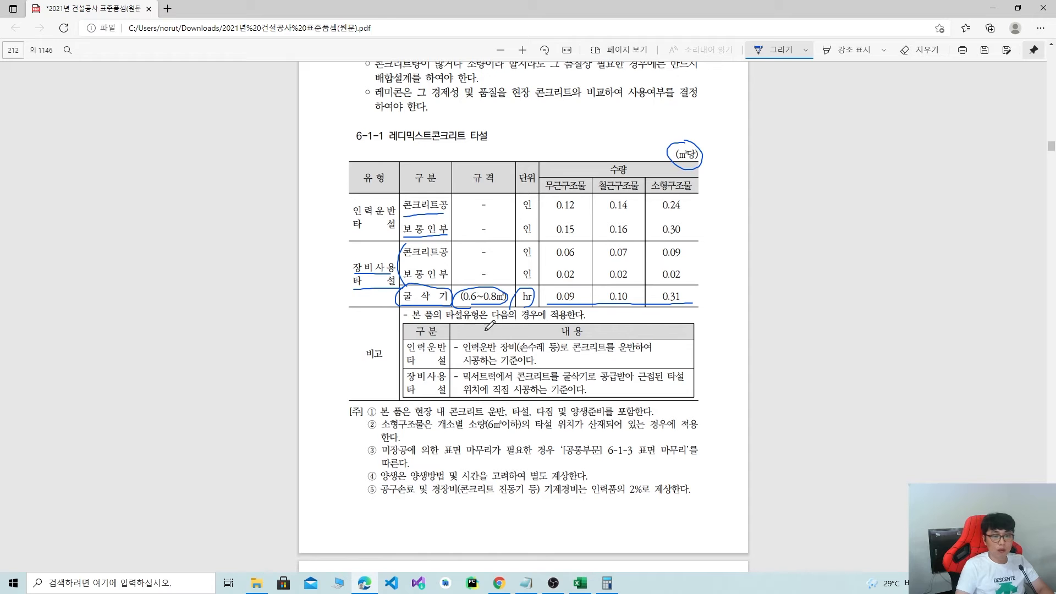
left_click_drag(498, 318, 592, 318)
mouse_move(387, 350)
left_mouse_down()
mouse_move(356, 345)
mouse_move(363, 367)
left_mouse_up()
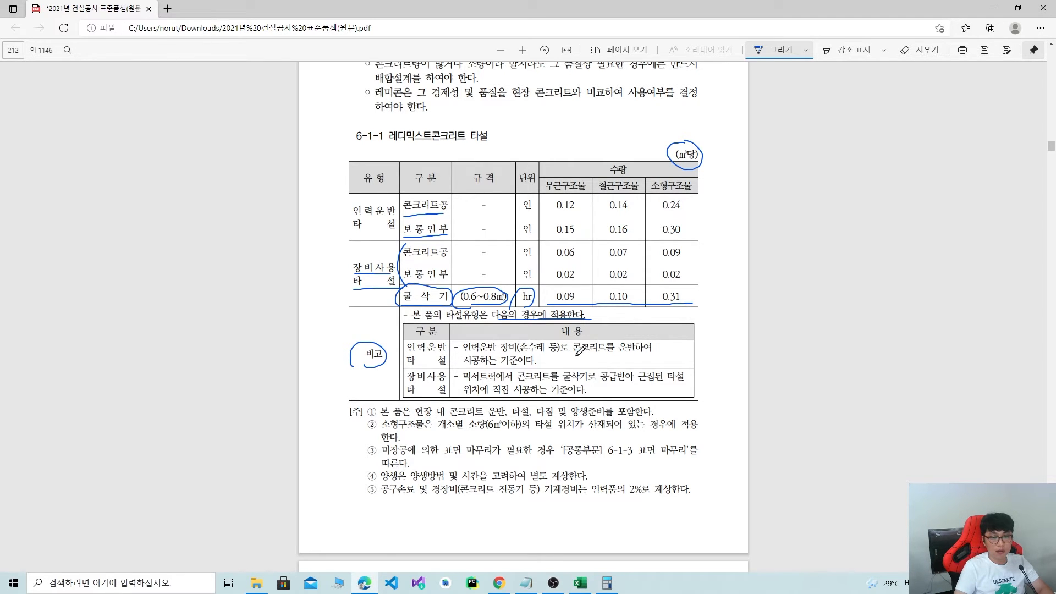
left_click_drag(575, 352, 656, 352)
left_click_drag(463, 365, 531, 363)
mouse_move(407, 384)
left_mouse_down()
mouse_move(447, 384)
mouse_move(457, 396)
mouse_move(511, 381)
mouse_move(677, 383)
left_mouse_up()
left_click_drag(465, 395, 589, 393)
Underline 양생준비를 포함한다 in note ① and mark 소형구조물 and the 소량(6㎥이하) condition in note ②.
scroll(623, 393, "down", 2)
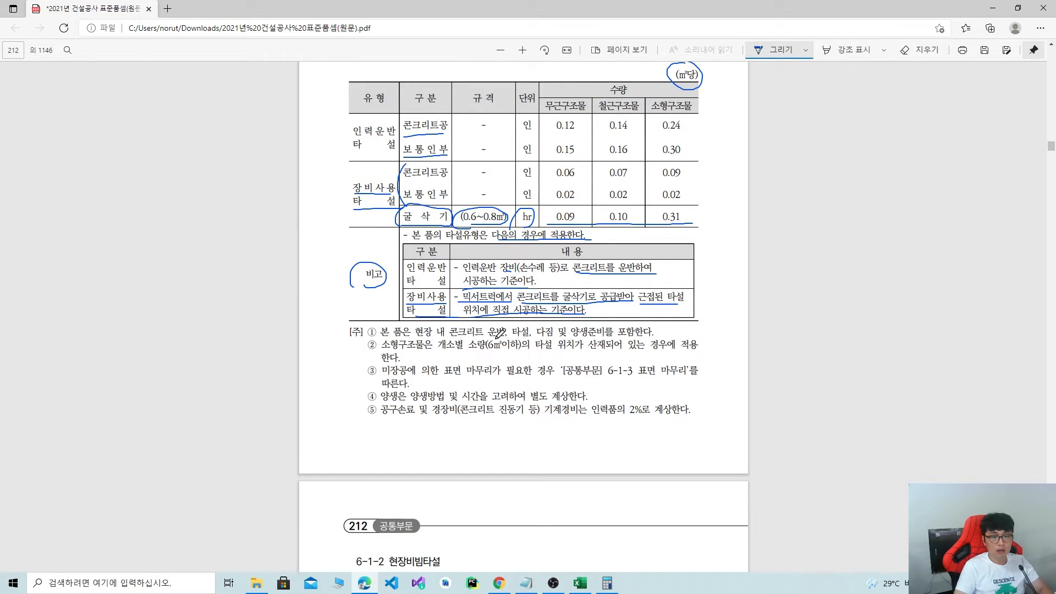
left_click_drag(569, 336, 648, 335)
left_click_drag(486, 350, 697, 348)
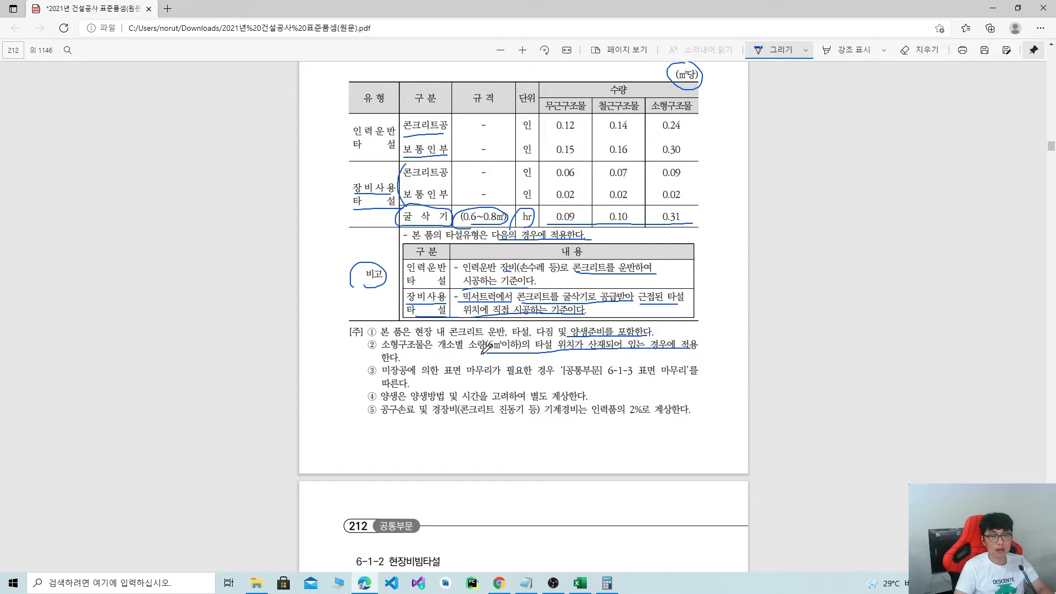
left_click_drag(378, 361, 407, 362)
mouse_move(469, 352)
left_mouse_down()
mouse_move(511, 353)
mouse_move(525, 336)
left_mouse_up()
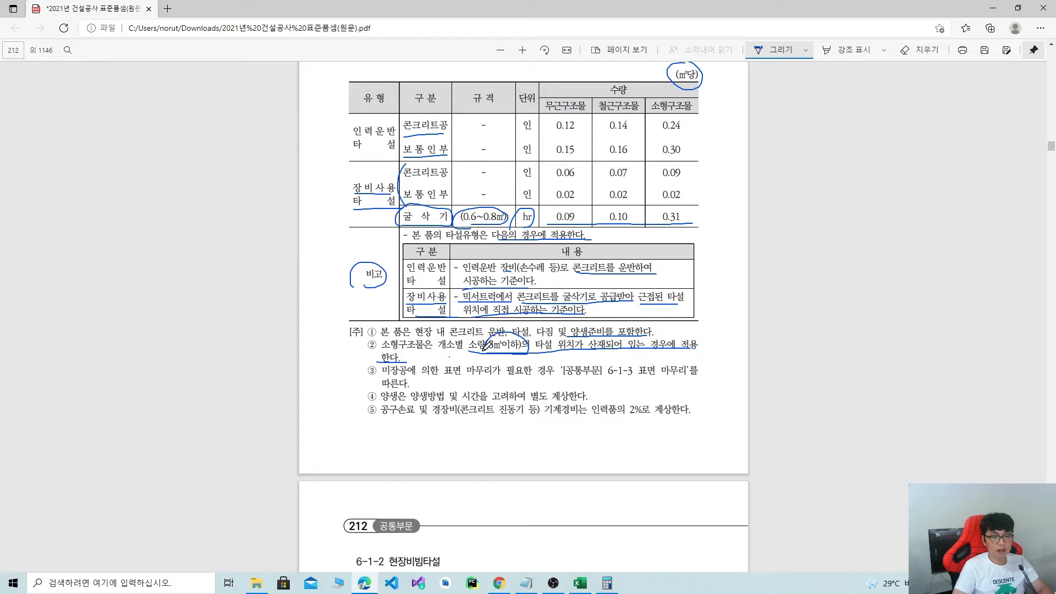
left_click_drag(383, 352, 432, 352)
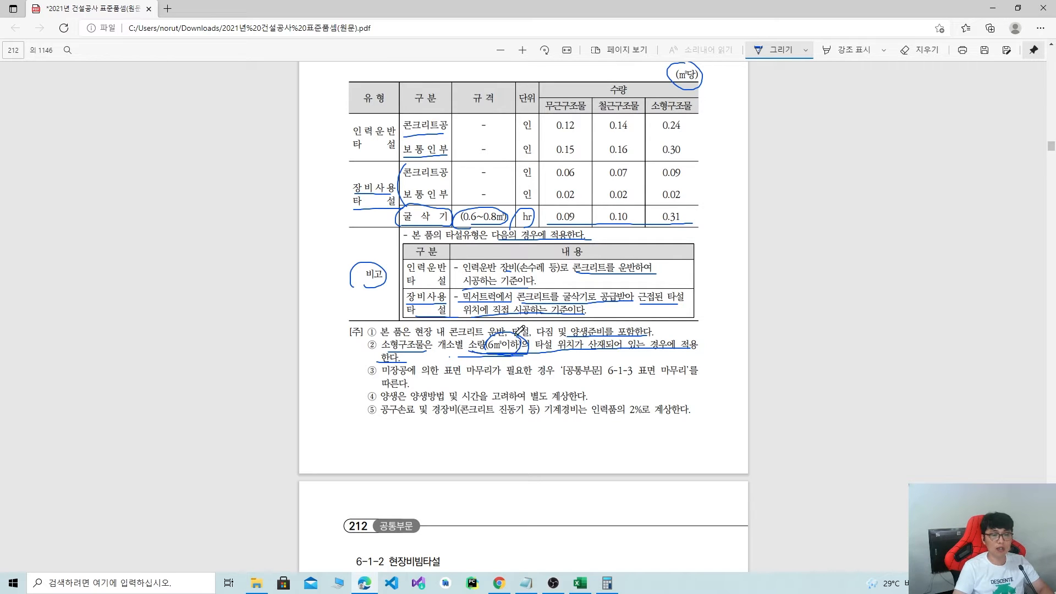
mouse_move(474, 330)
left_mouse_down()
mouse_move(465, 338)
mouse_move(522, 335)
left_mouse_up()
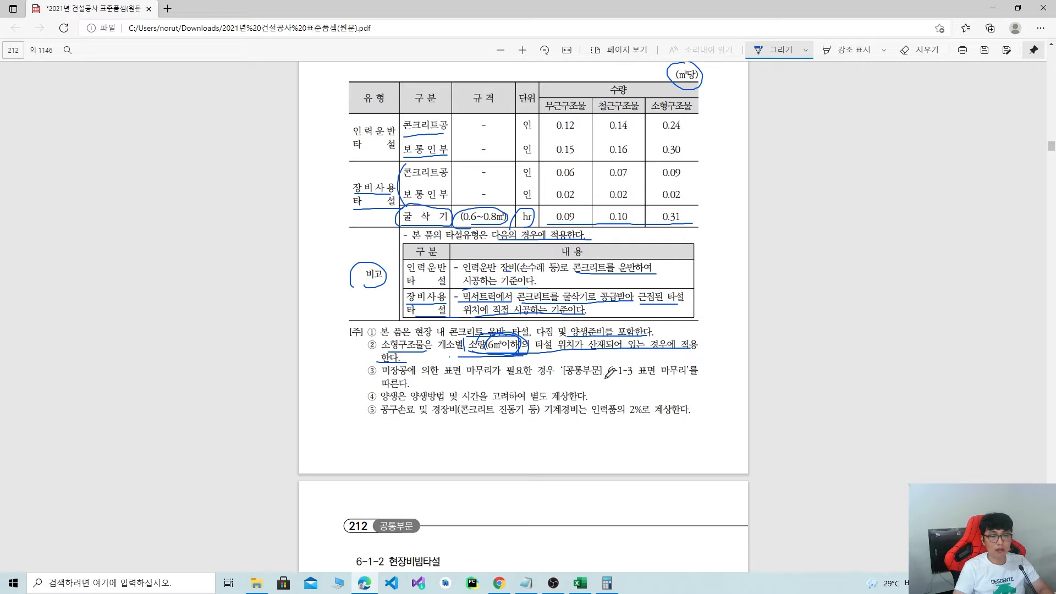
Mark 6-1-3 표면 마무리 in note ③, 별도 계상한다 in note ④ and 인력품의 2% in note ⑤.
left_click_drag(650, 378, 687, 377)
left_click_drag(383, 389, 423, 389)
mouse_move(606, 381)
left_mouse_down()
mouse_move(637, 374)
mouse_move(630, 360)
mouse_move(598, 374)
left_mouse_up()
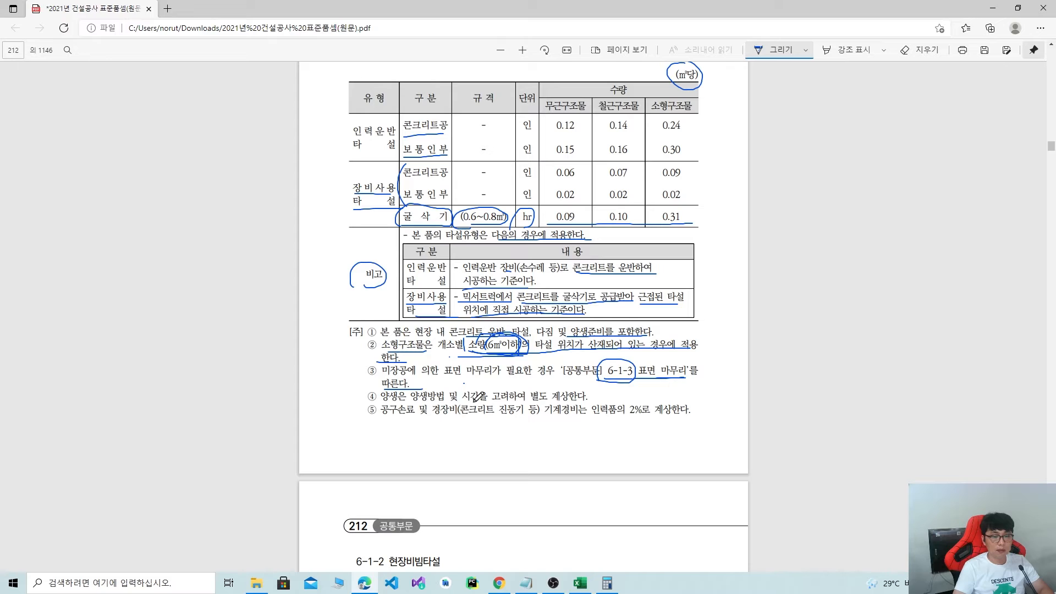
mouse_move(491, 402)
left_mouse_down()
mouse_move(597, 398)
mouse_move(551, 400)
left_mouse_up()
mouse_move(530, 384)
left_mouse_down()
mouse_move(592, 381)
mouse_move(598, 398)
left_mouse_up()
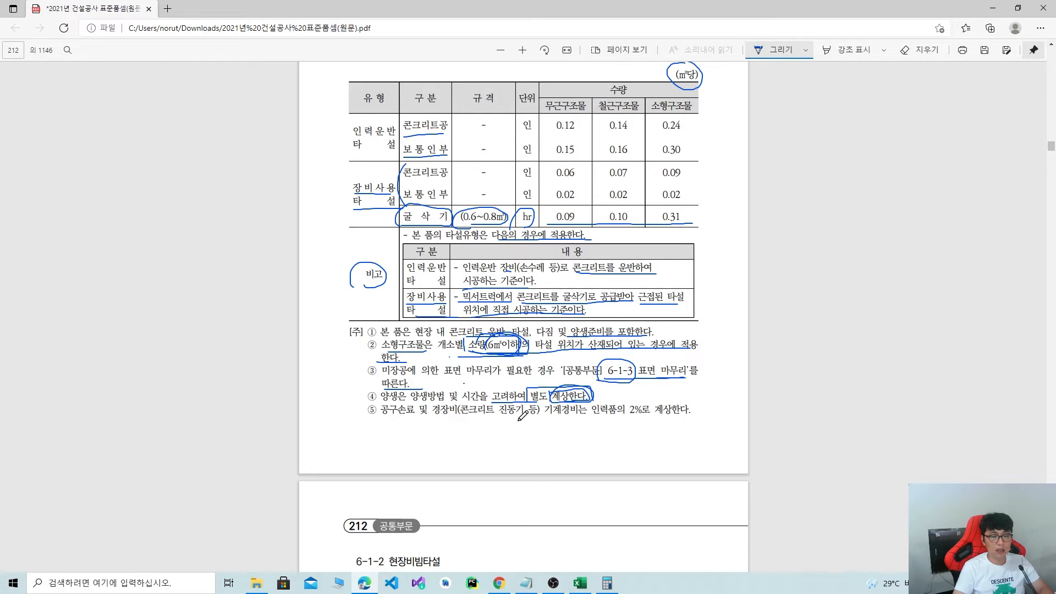
mouse_move(586, 415)
left_mouse_down()
mouse_move(658, 408)
mouse_move(630, 397)
mouse_move(626, 415)
mouse_move(584, 433)
mouse_move(616, 430)
mouse_move(617, 439)
mouse_move(638, 419)
left_mouse_up()
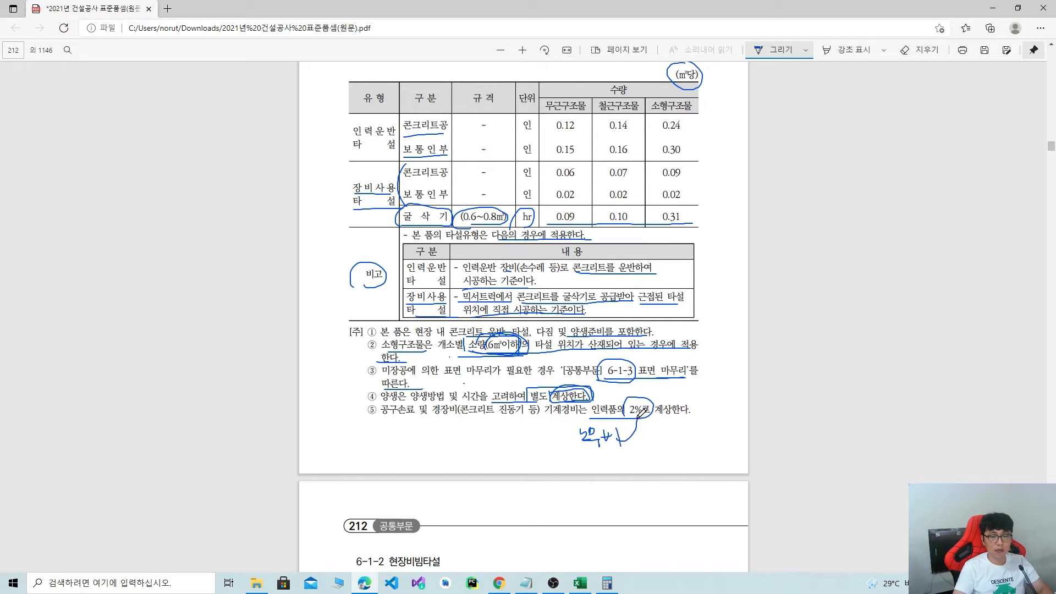
Circle the 인력운반 타설 row label and circle the ㎥당 unit again in the 6-1-1 table.
scroll(660, 412, "up", 3)
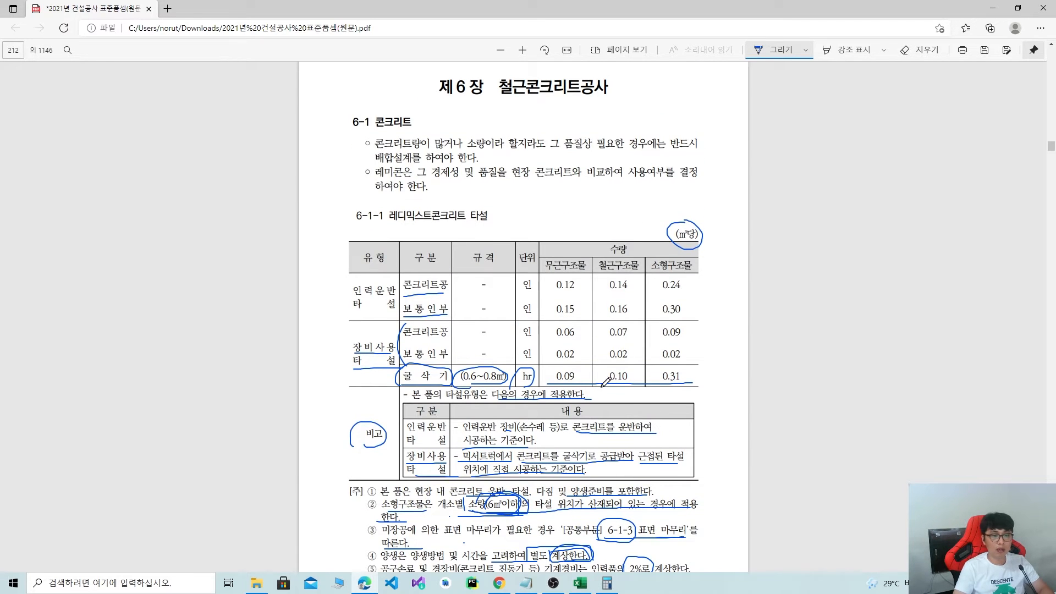
mouse_move(339, 311)
left_mouse_down()
mouse_move(412, 293)
mouse_move(342, 299)
mouse_move(364, 319)
left_mouse_up()
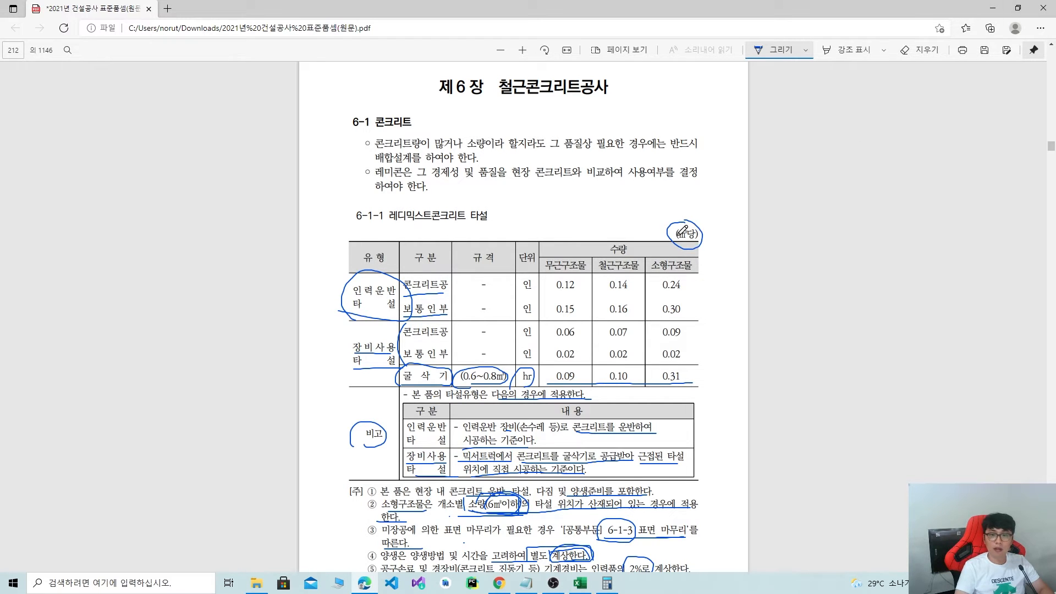
left_click_drag(678, 241, 695, 219)
Arrange the PDF and the Cost browser window side by side, with the PDF narrowed to its table.
left_click(1018, 8)
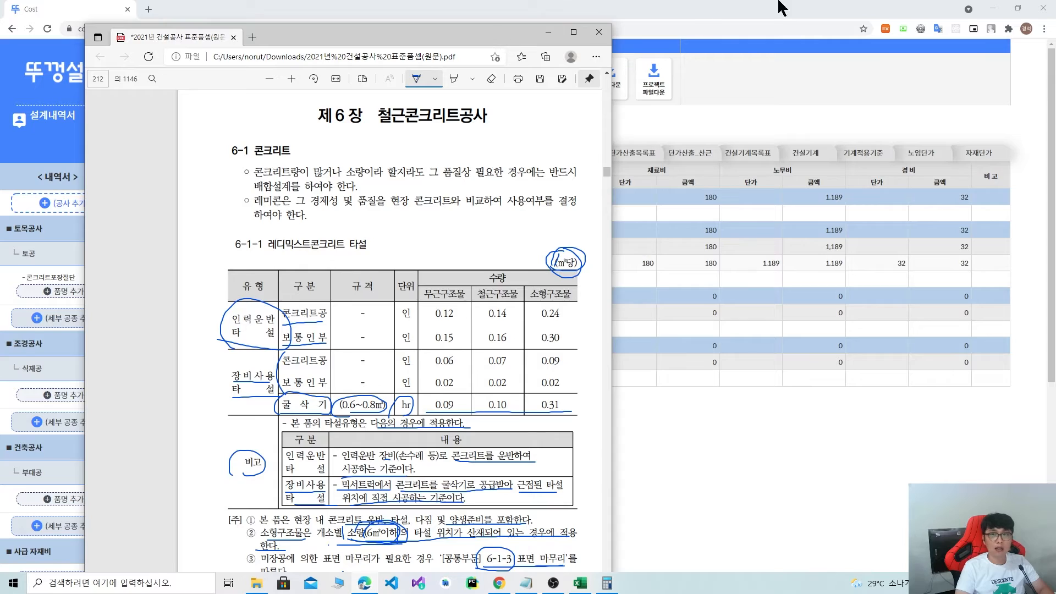
left_click(1018, 8)
left_click_drag(671, 50, 1053, 77)
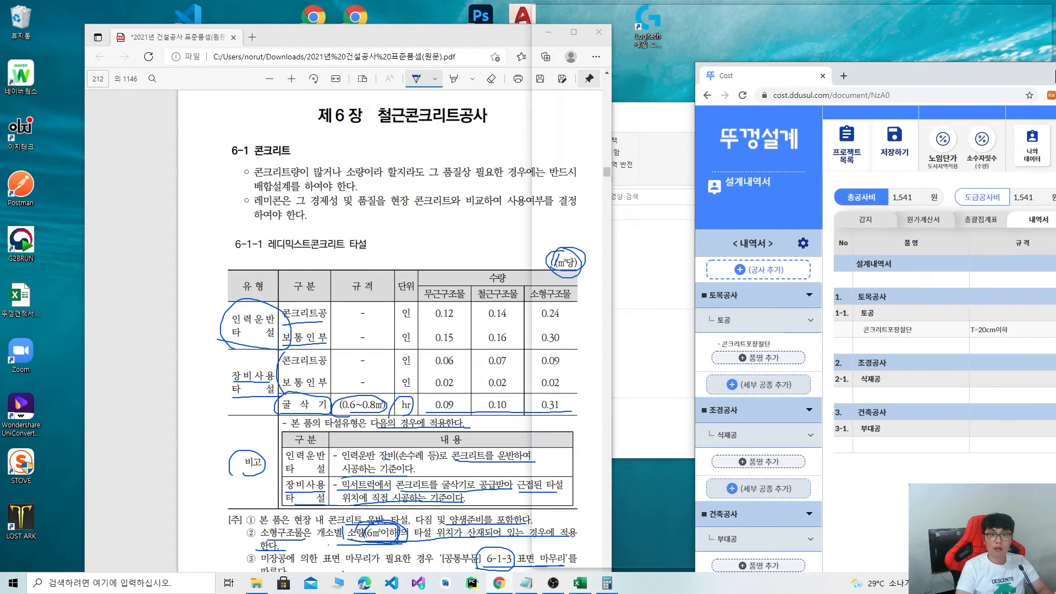
left_click(159, 105)
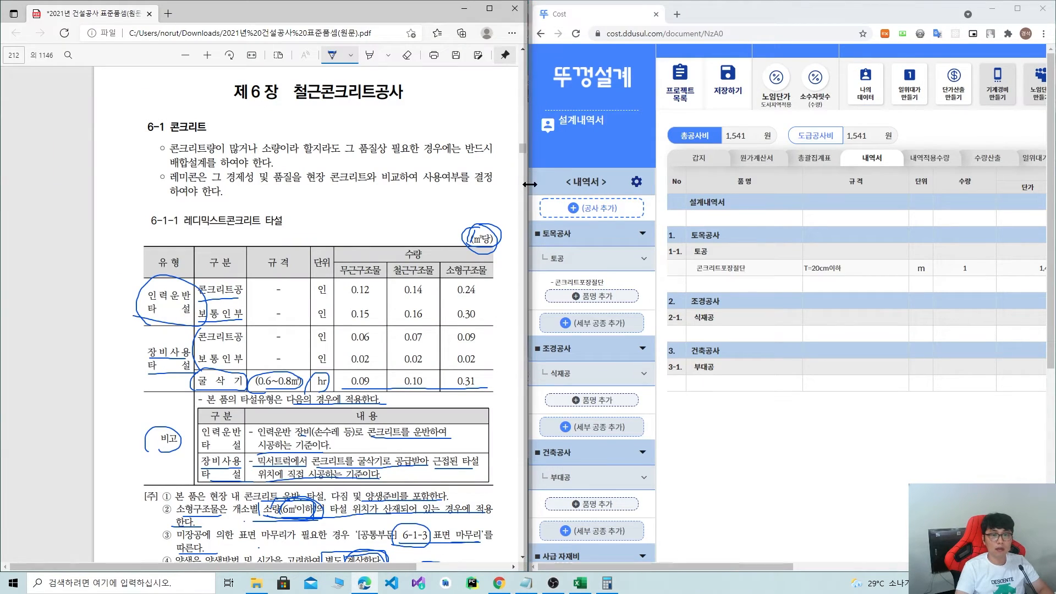
mouse_move(526, 185)
left_mouse_down()
mouse_move(410, 191)
mouse_move(512, 198)
left_mouse_up()
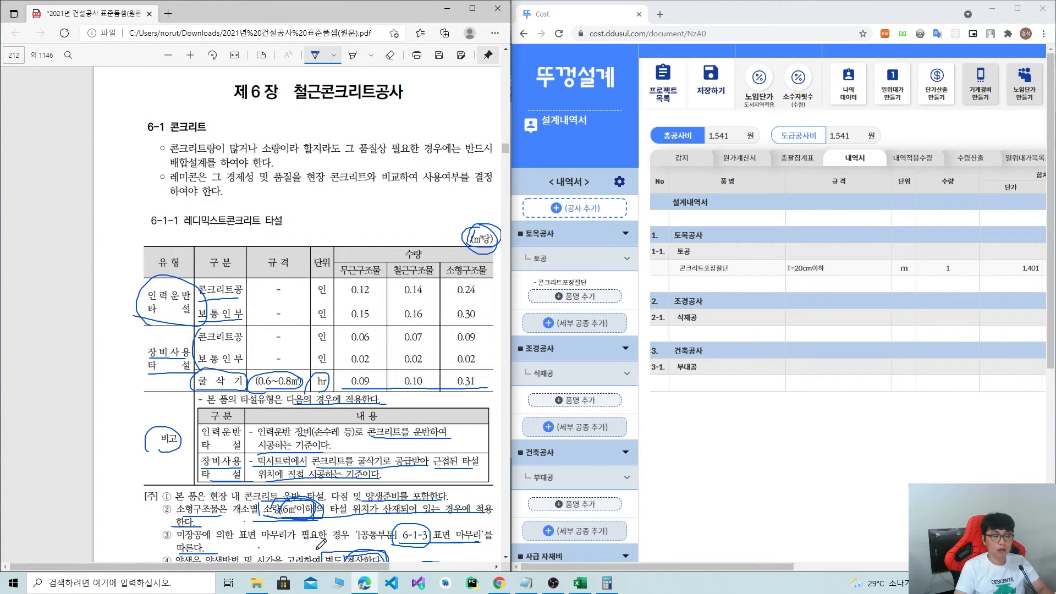
left_click_drag(326, 566, 405, 566)
left_click_drag(513, 268, 418, 272)
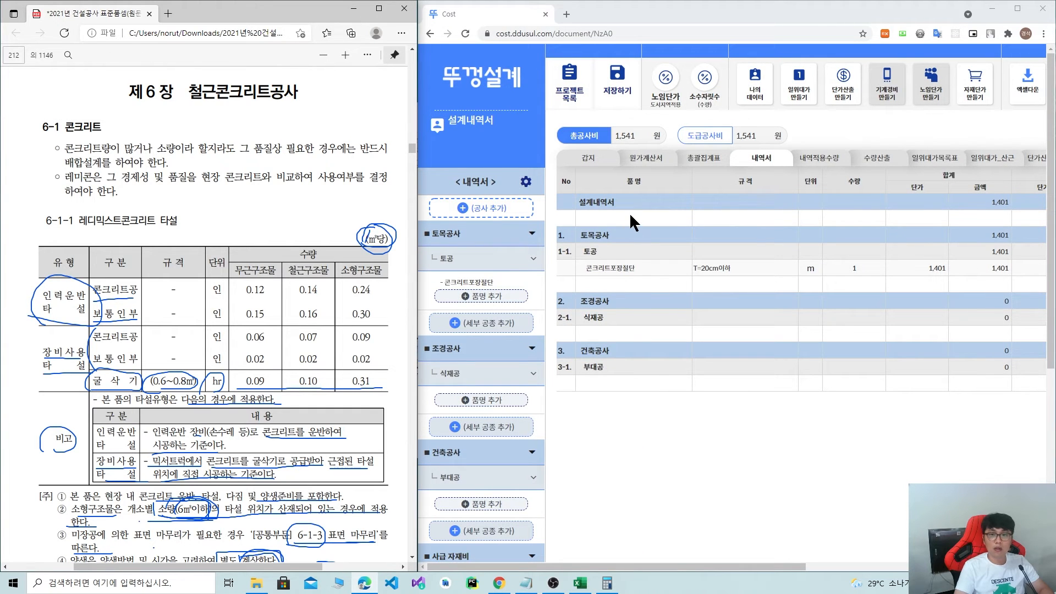
Start a new 일위대가 with the 품명 레미콘타설 and the 규격 무근.
left_click(798, 85)
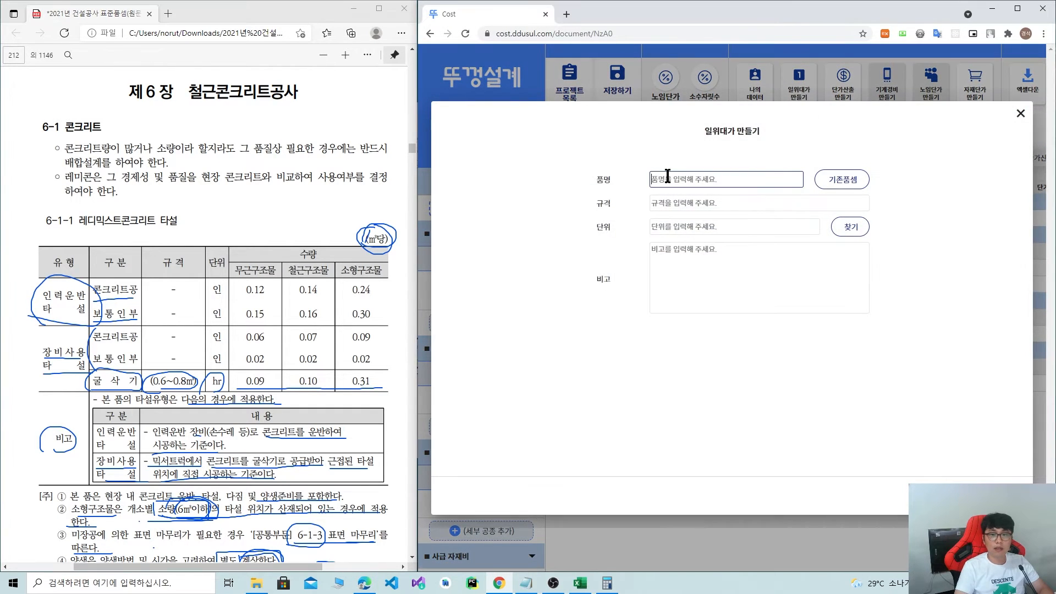
type("레")
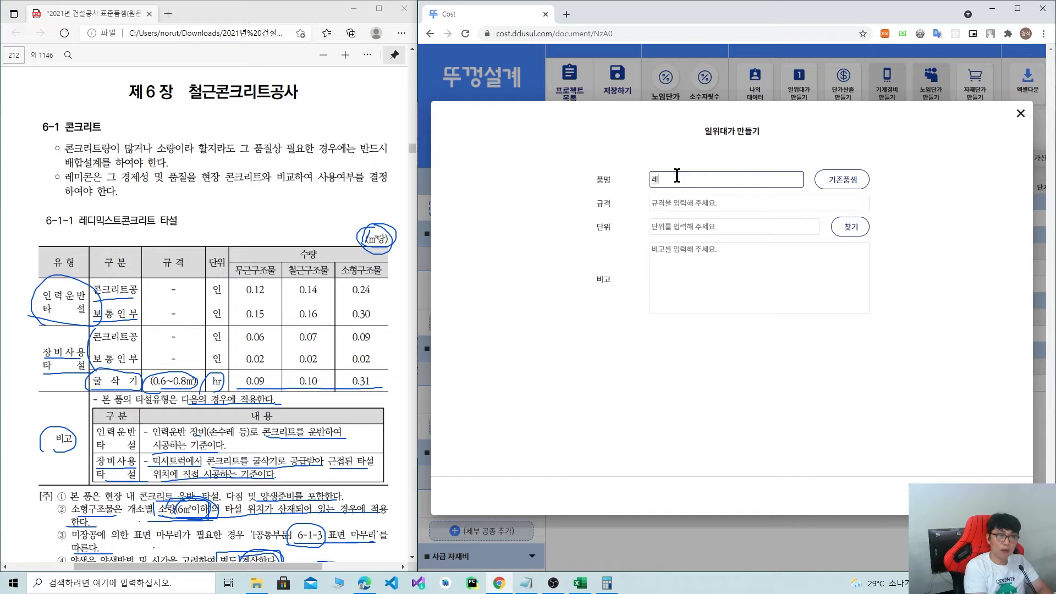
type("미콘타설")
left_click(709, 201)
type("미")
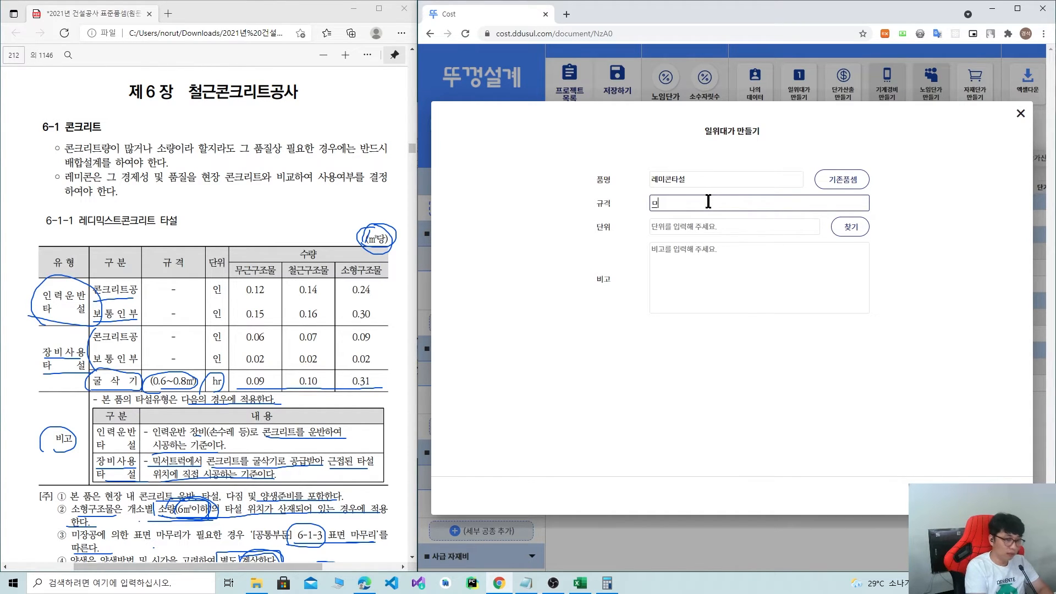
type("근구조물")
key("Tab")
left_click_drag(665, 203, 735, 203)
key("BackSpace")
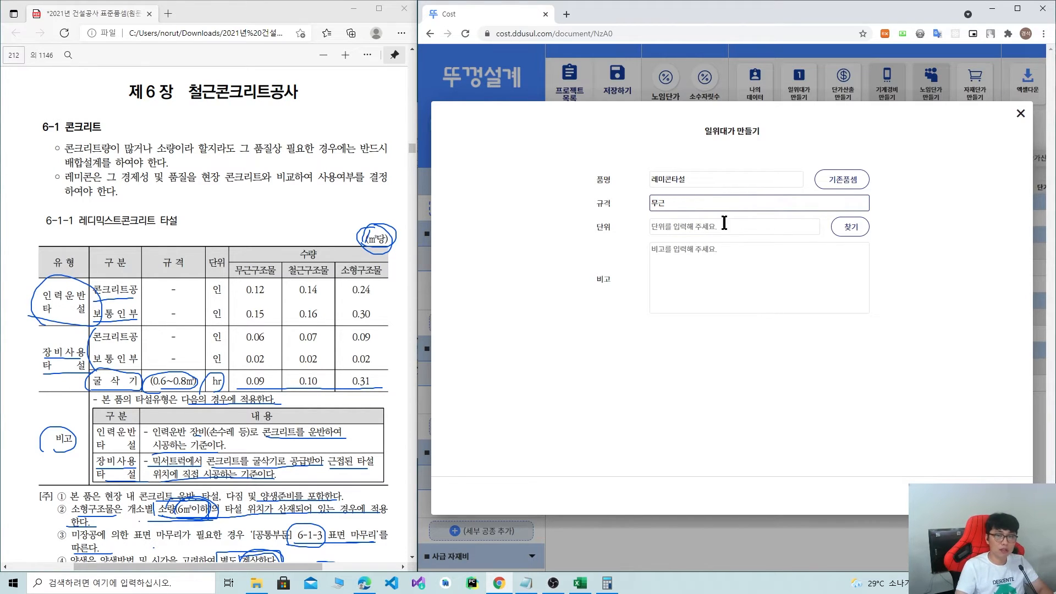
Set the entry's 단위 to ㎥ and enter 품셈6-1-1 as its 비고.
left_click(868, 227)
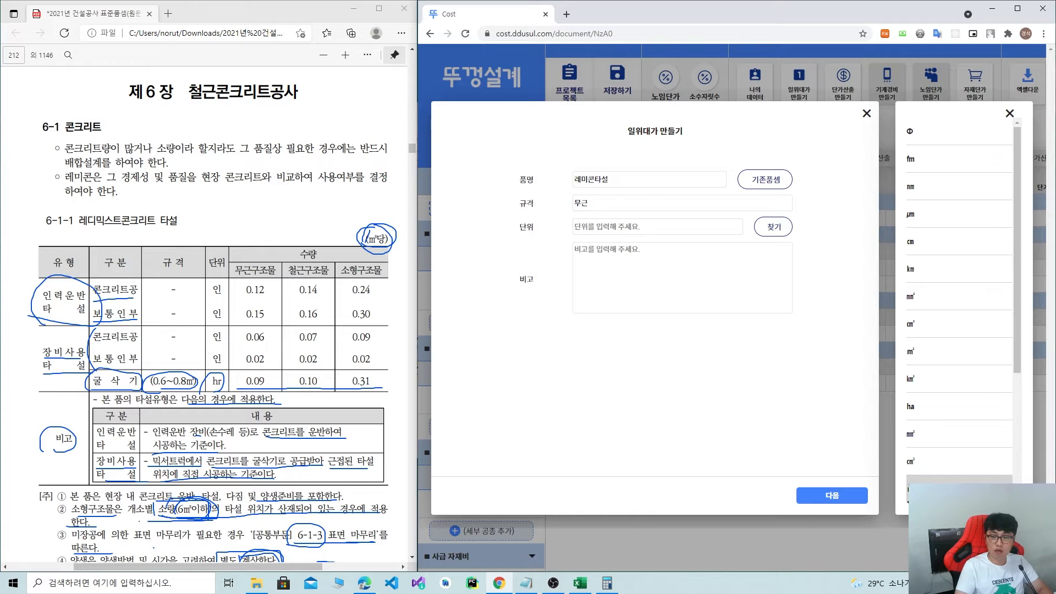
left_click(909, 495)
left_click(616, 277)
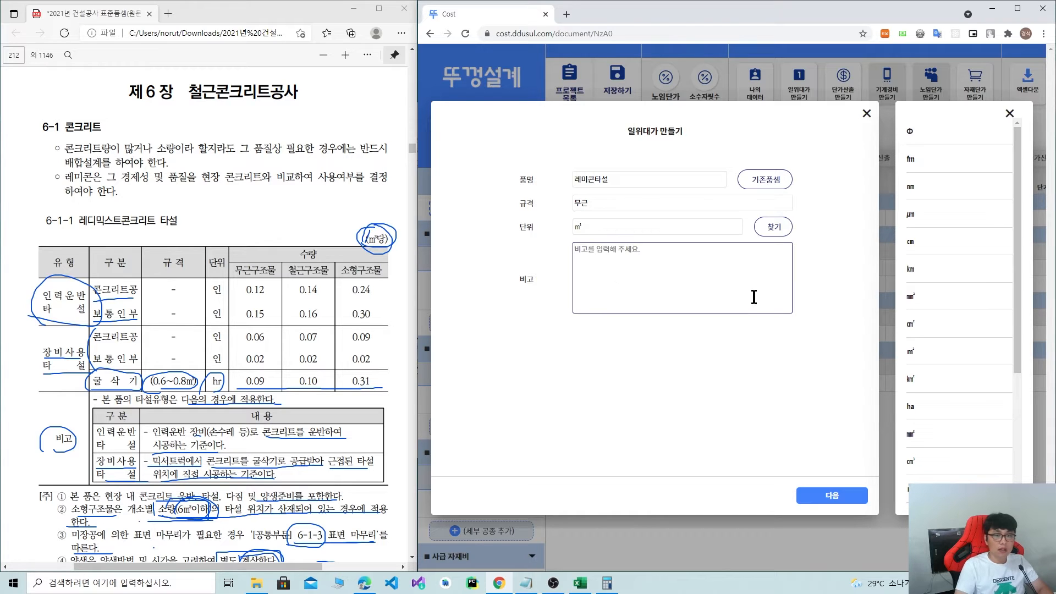
type("뀌")
type("셈")
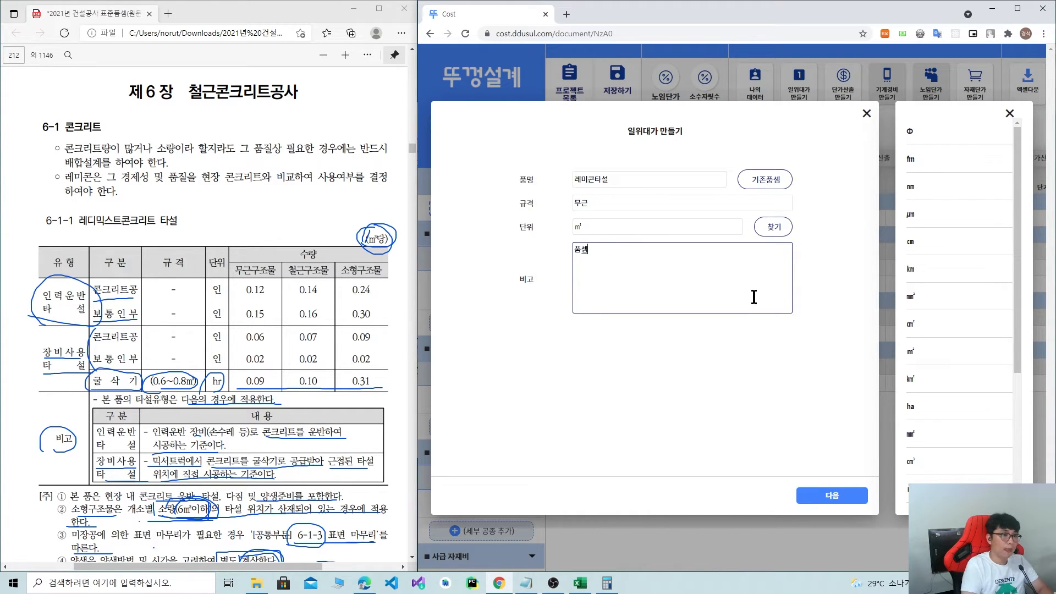
type("6-1-1")
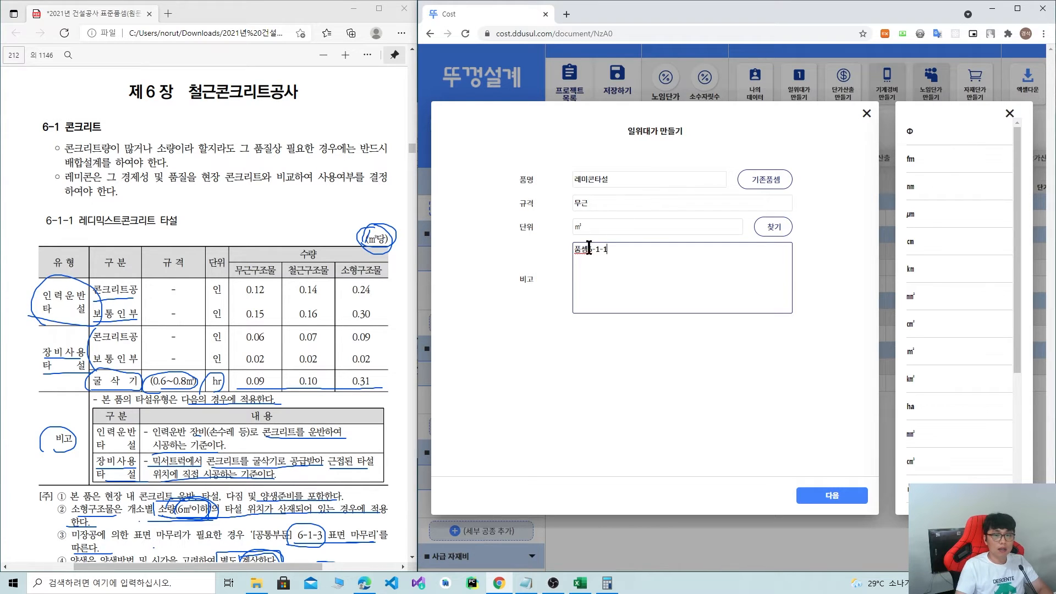
Underline 제6장 in the PDF's chapter heading and continue to the composition stage of the 레미콘타설 entry.
left_click_drag(128, 100, 174, 101)
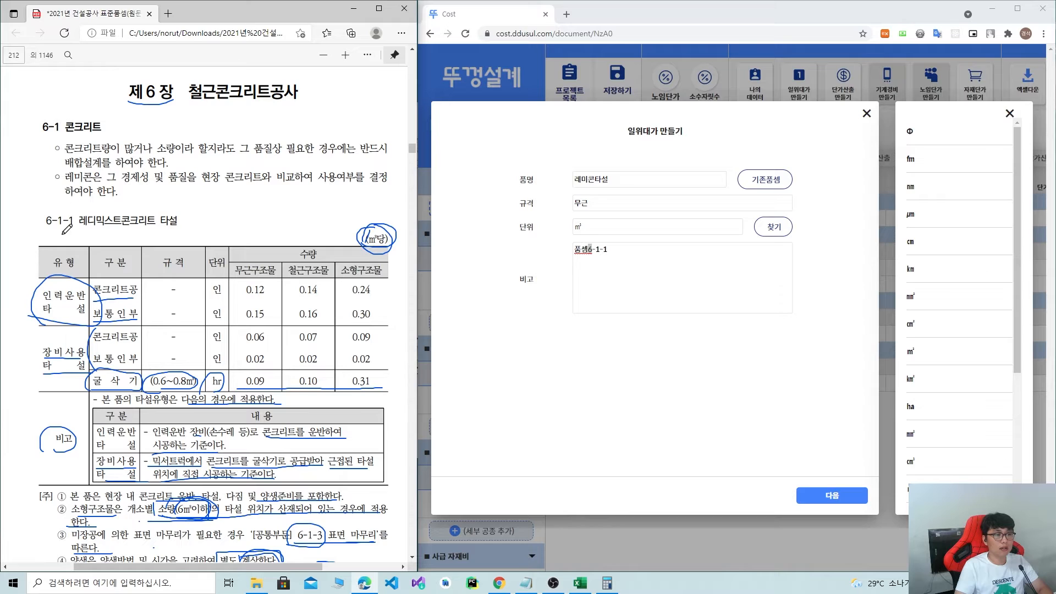
left_click_drag(596, 253, 630, 251)
left_click(615, 252)
left_click(631, 251)
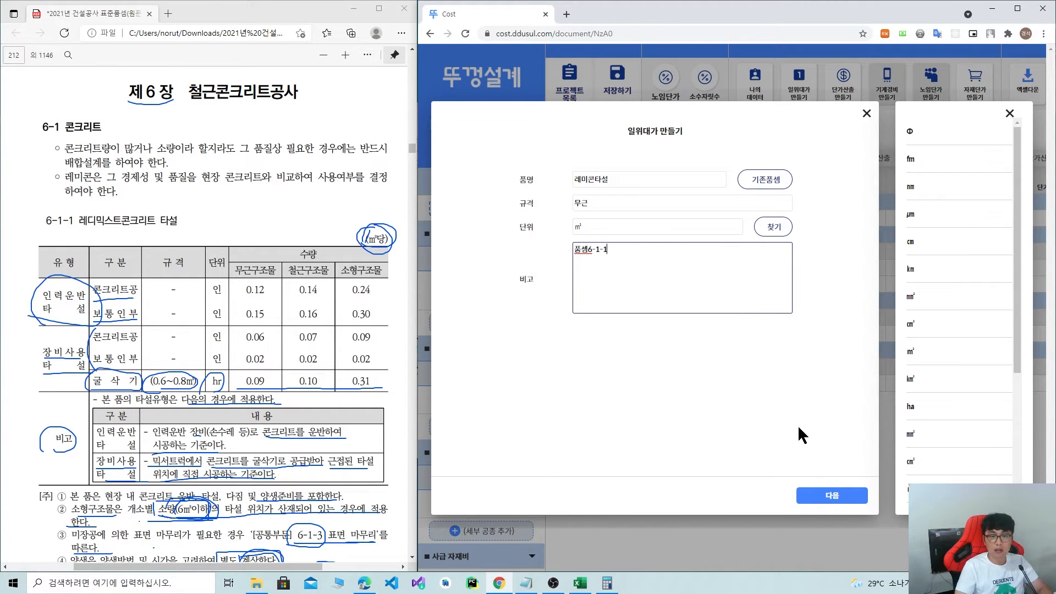
left_click(825, 496)
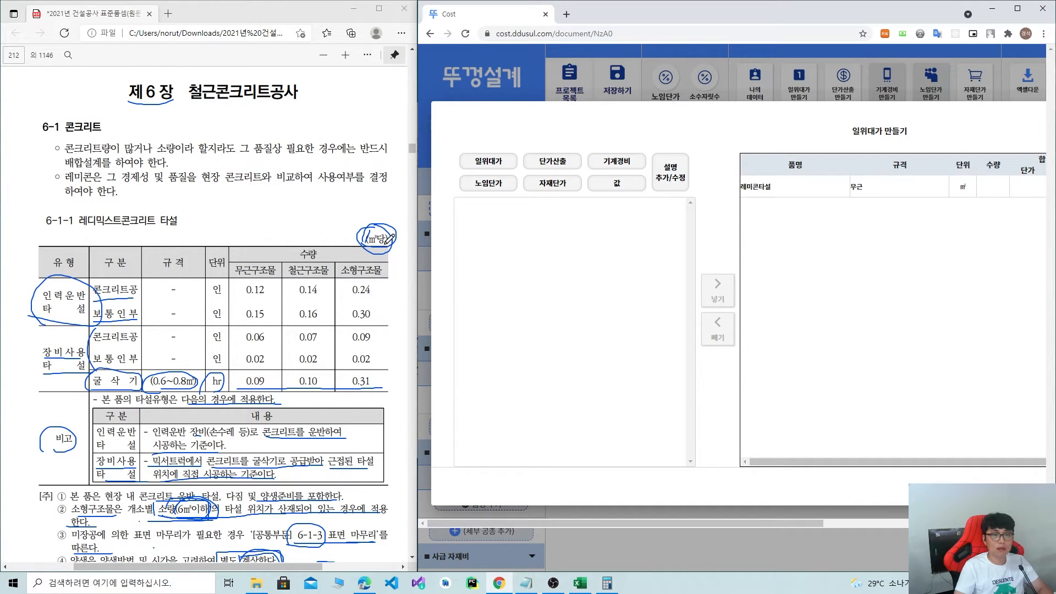
Circle the 무근구조물 column heading in the 6-1-1 table and underline the 인력운반 콘크리트공 row through 0.12.
left_click(248, 274)
left_click_drag(275, 261, 241, 257)
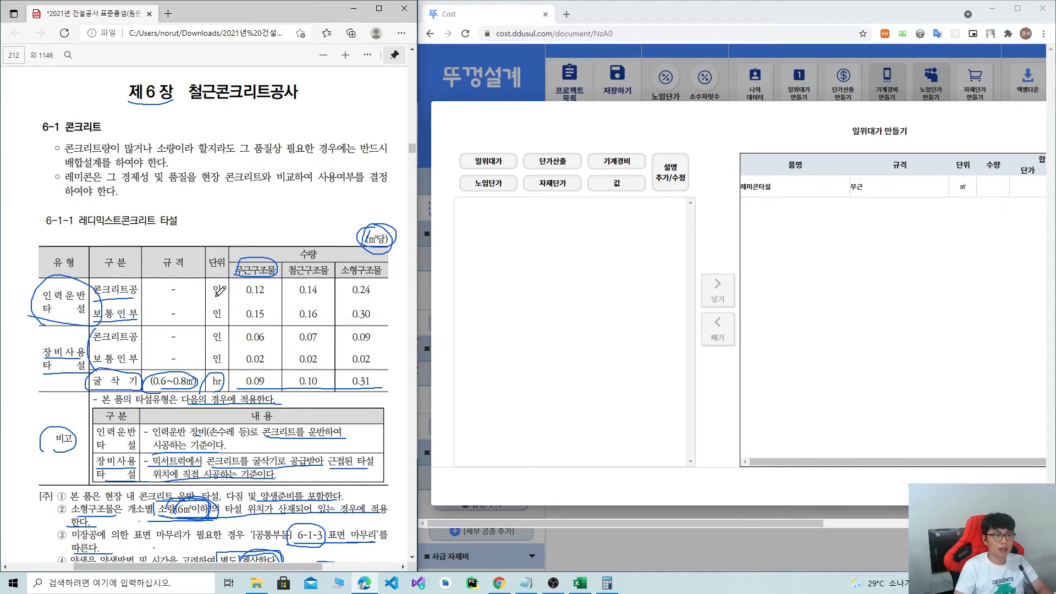
left_click_drag(116, 297, 282, 295)
Find 콘크리트공 in the labor rates and add it to the 레미콘타설 entry with a quantity of 0.12.
left_click(511, 186)
type("ㅋ")
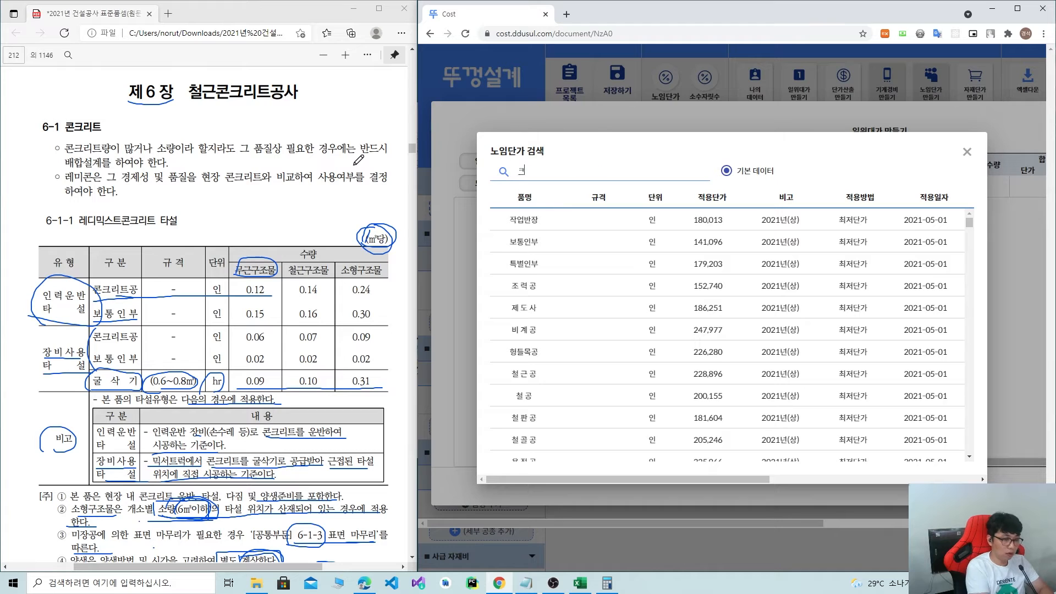
type("콘크리")
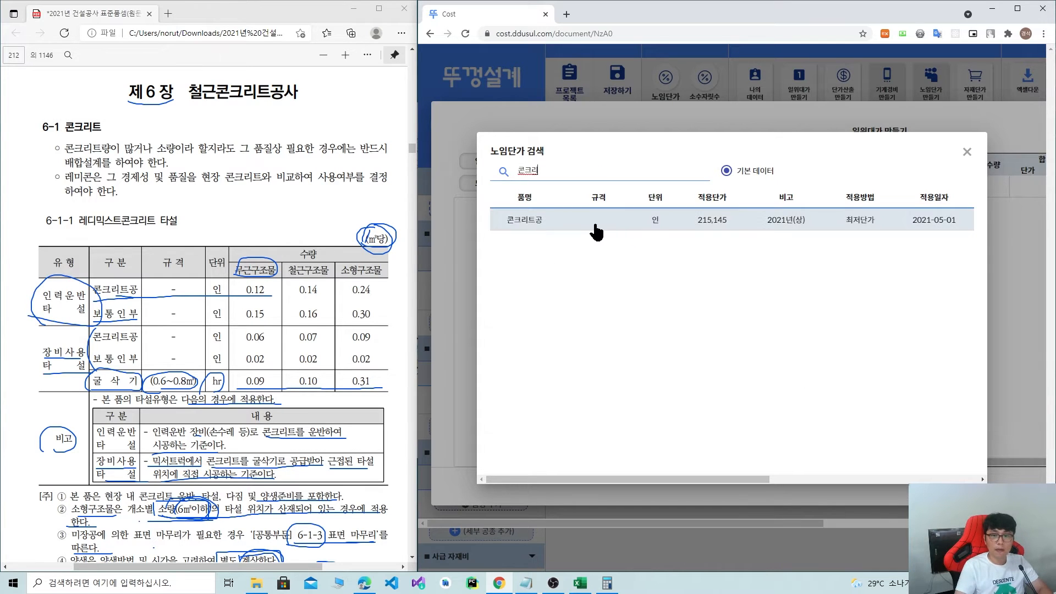
left_click(595, 225)
left_click(545, 269)
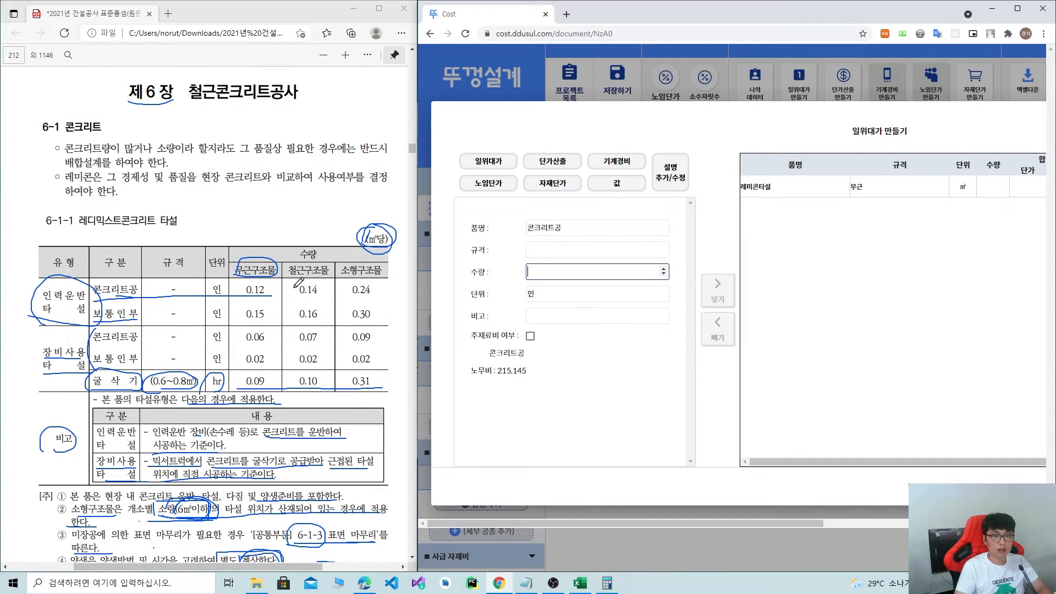
type("0.12")
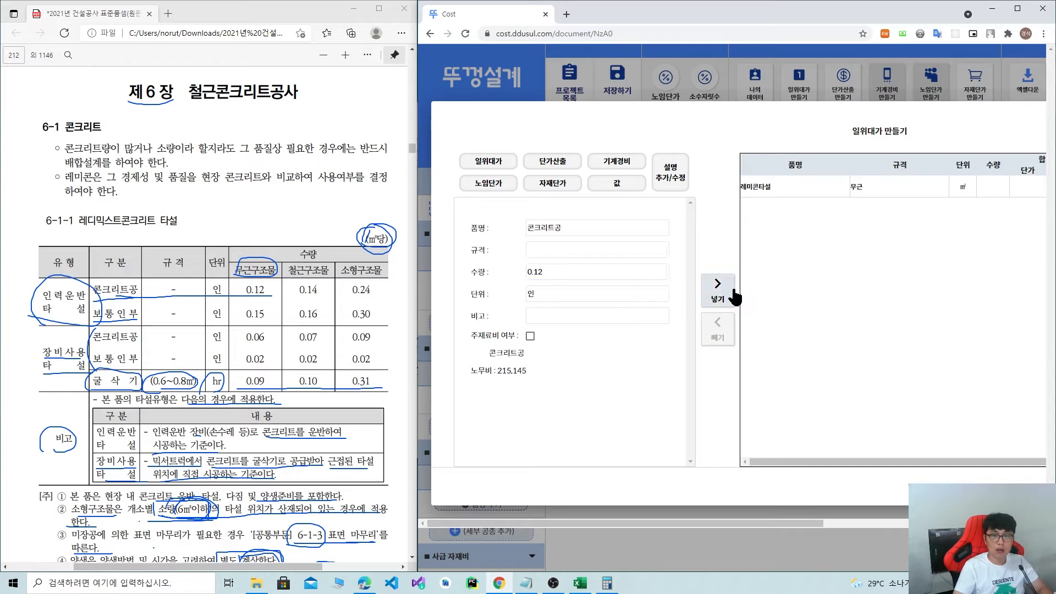
left_click(725, 291)
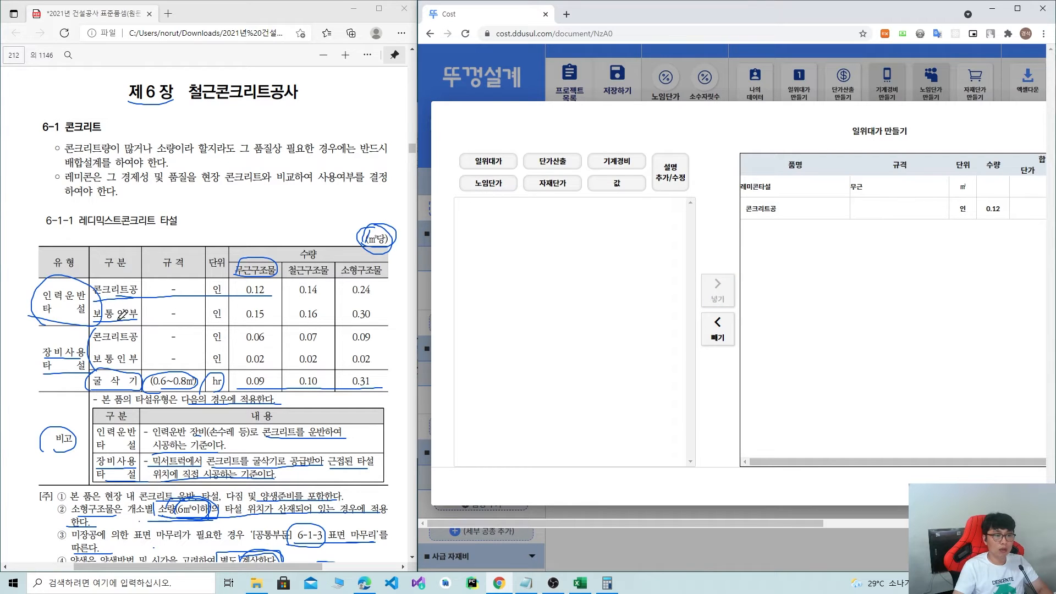
Circle 0.15 in the PDF's 보통인부 row and add the 보통인부 labor rate to the entry with a quantity of 0.15.
left_click_drag(248, 318, 247, 316)
left_click(476, 186)
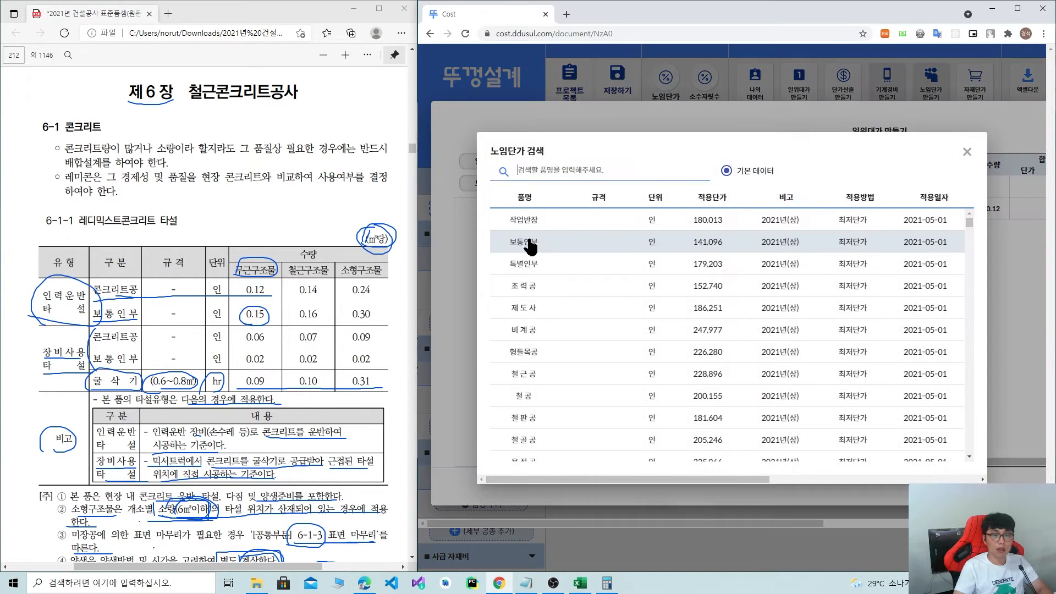
left_click(534, 243)
left_click(538, 270)
type("0.")
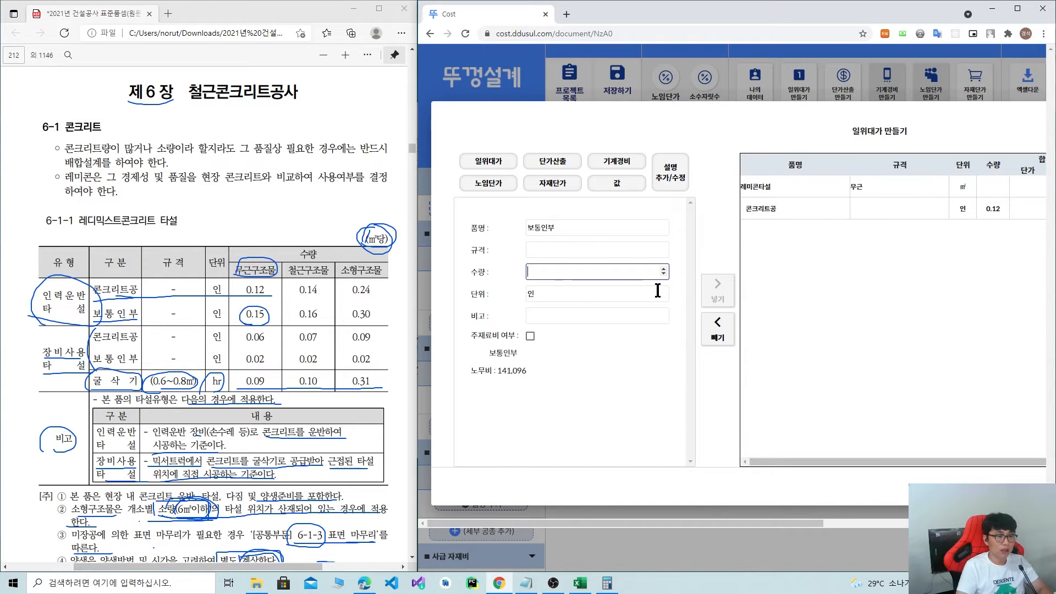
type("15")
left_click(650, 293)
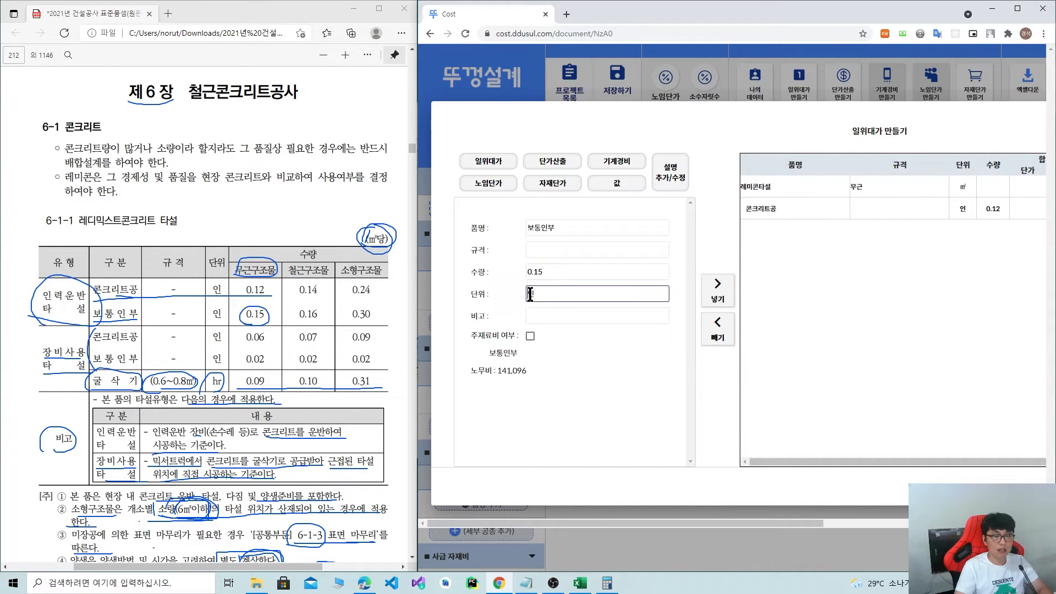
left_click(718, 290)
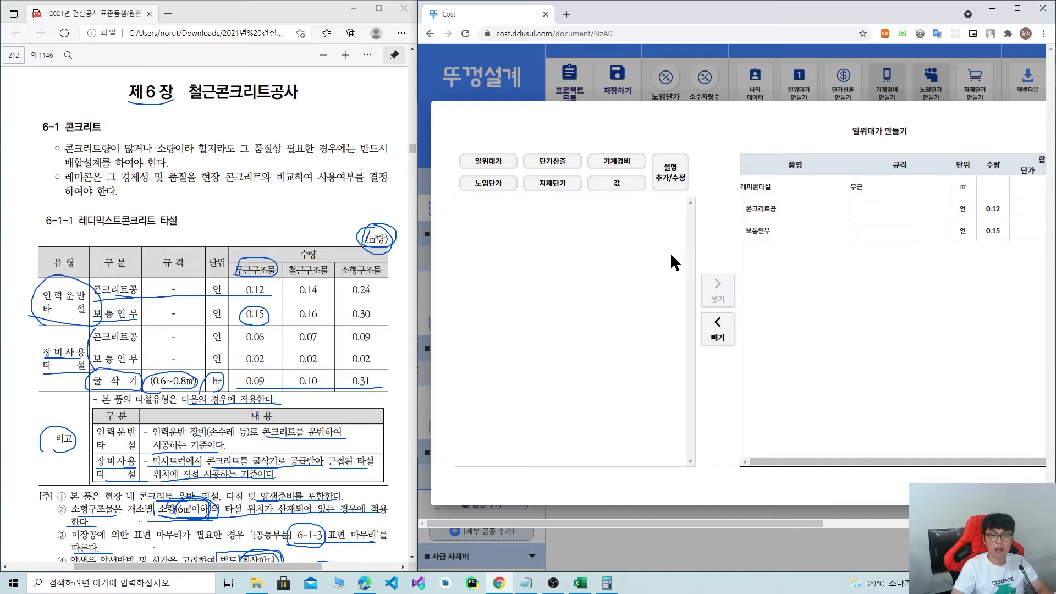
Underline the 공구손료 및 경장비 기계경비 text in note ⑤ of the PDF and circle 진동기.
scroll(255, 356, "down", 3)
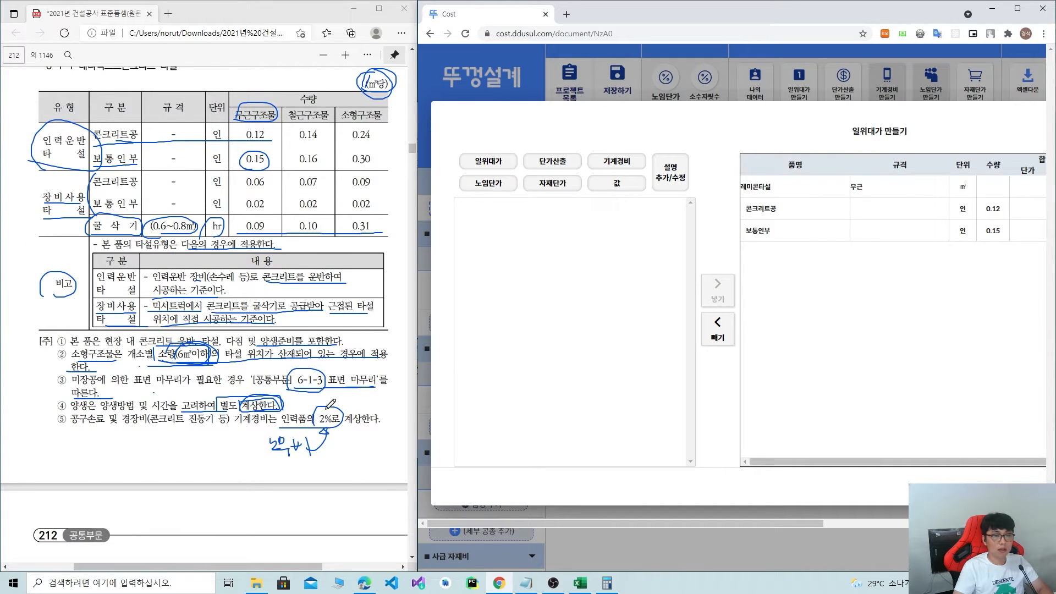
scroll(309, 394, "up", 2)
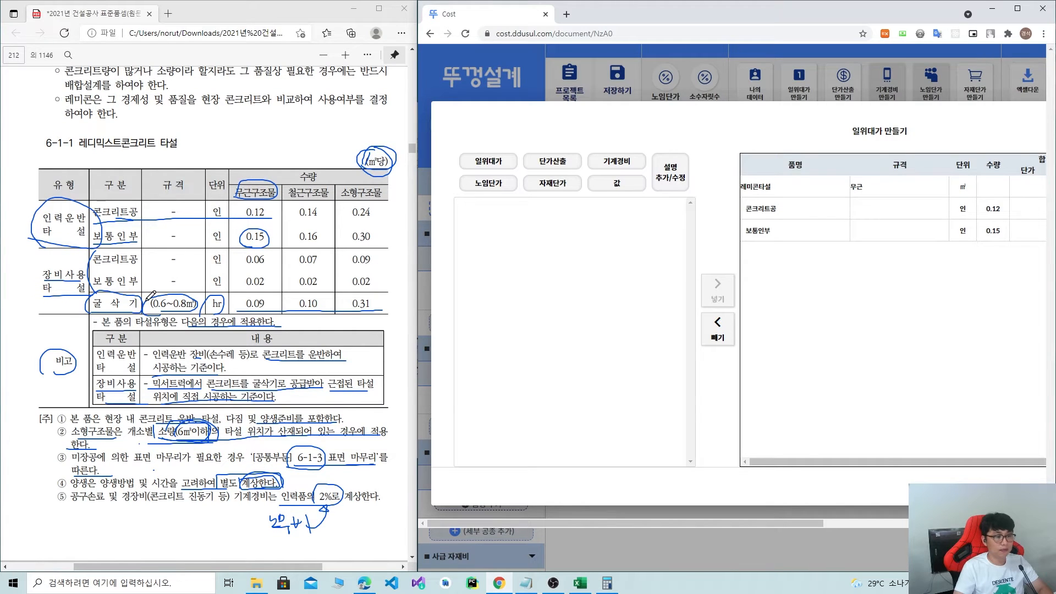
scroll(150, 297, "down", 2)
left_click_drag(72, 425, 266, 421)
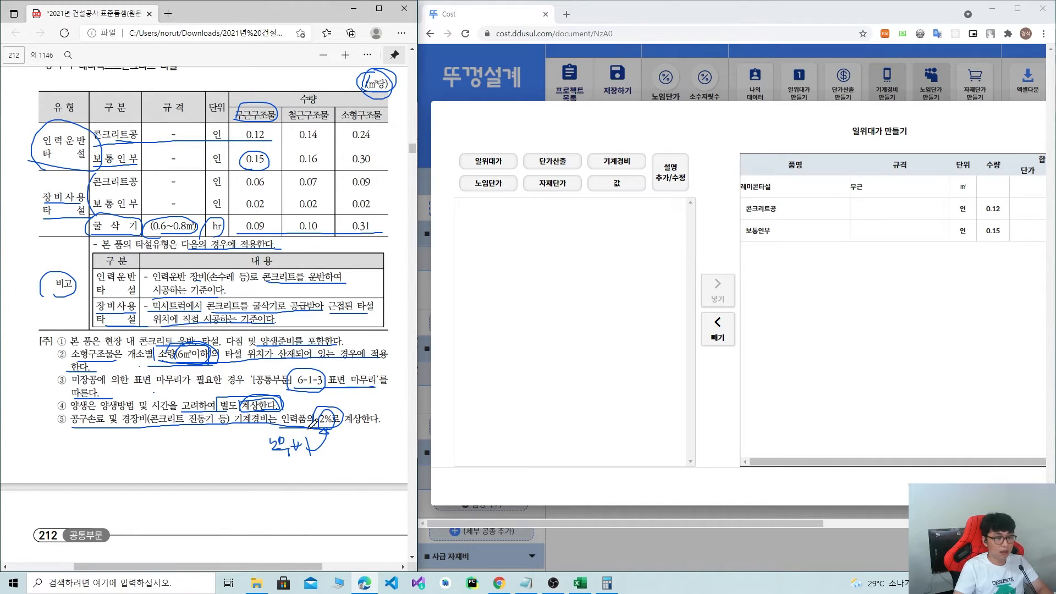
mouse_move(118, 429)
left_mouse_down()
mouse_move(220, 428)
mouse_move(256, 407)
mouse_move(167, 411)
mouse_move(163, 441)
left_mouse_up()
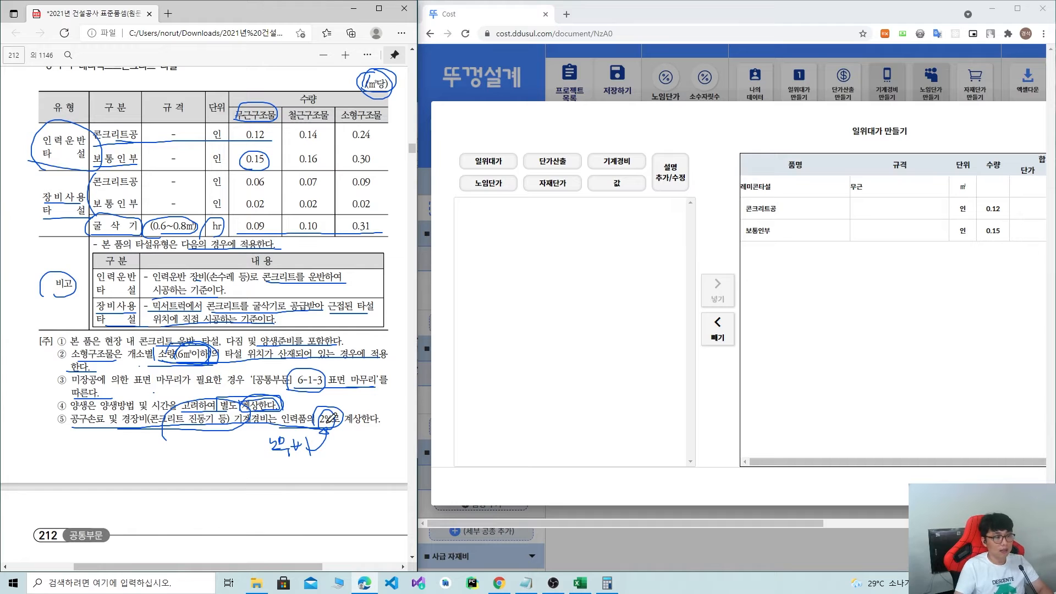
mouse_move(200, 437)
left_mouse_down()
mouse_move(209, 431)
mouse_move(195, 407)
left_mouse_up()
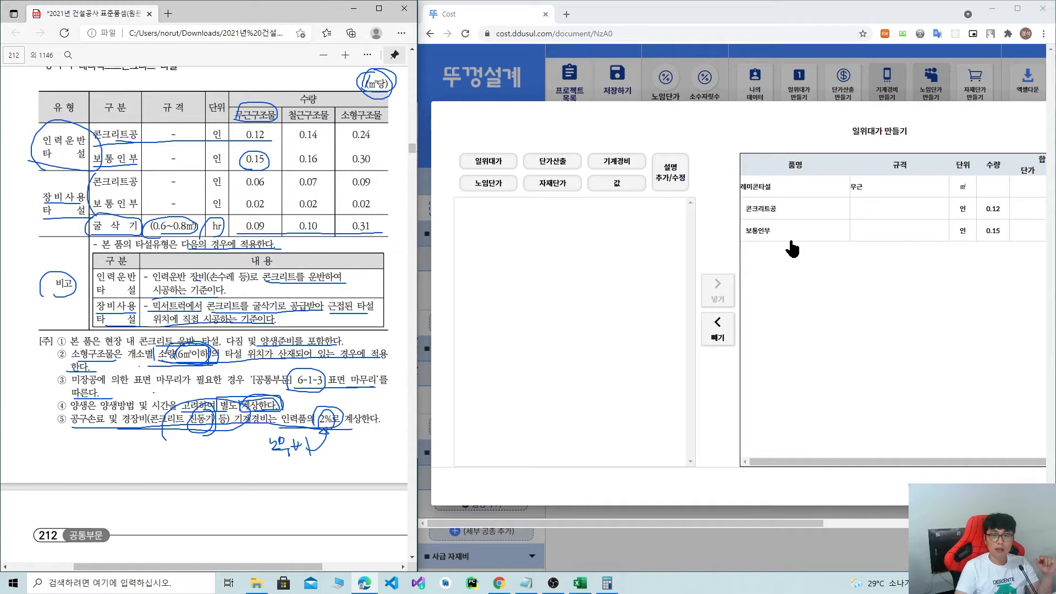
Add a value row 공구손료 및 경장비 at 2% of 노무비 classified as 경비, marking 기계경비 in note ⑤ as its basis.
left_click(624, 185)
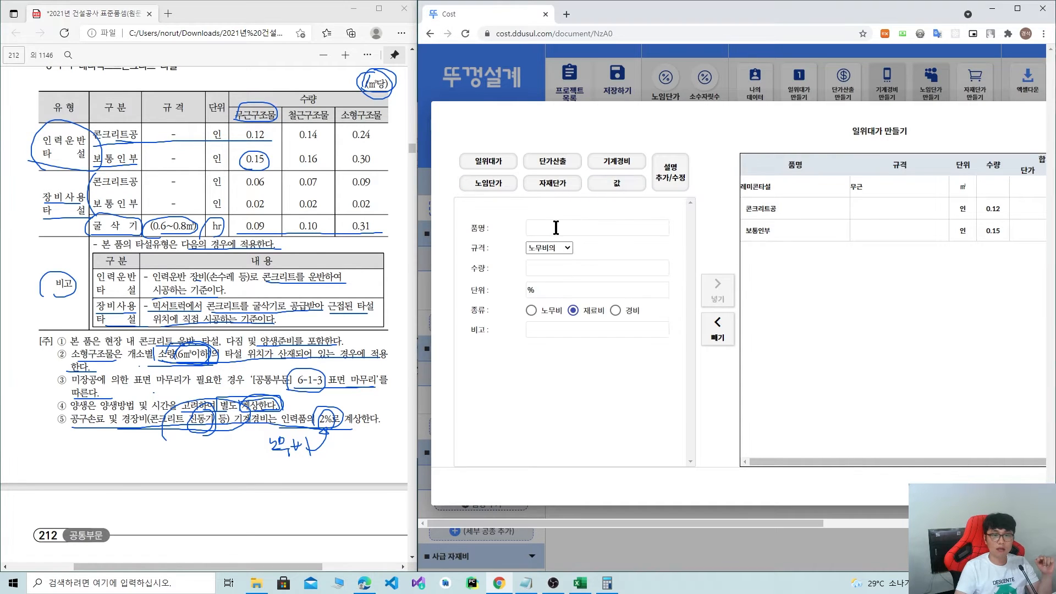
left_click(553, 228)
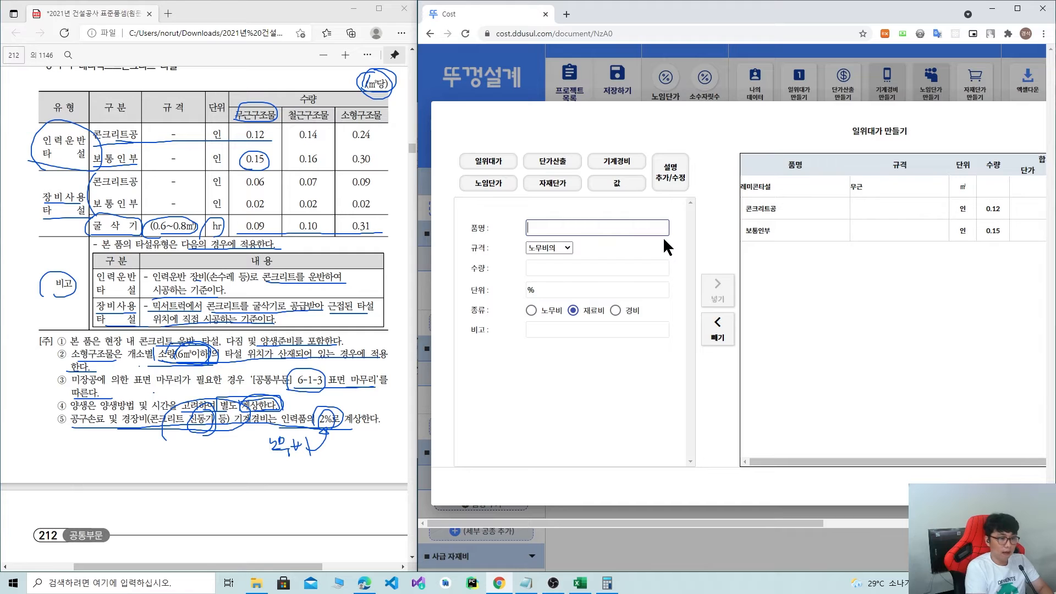
type("공구손")
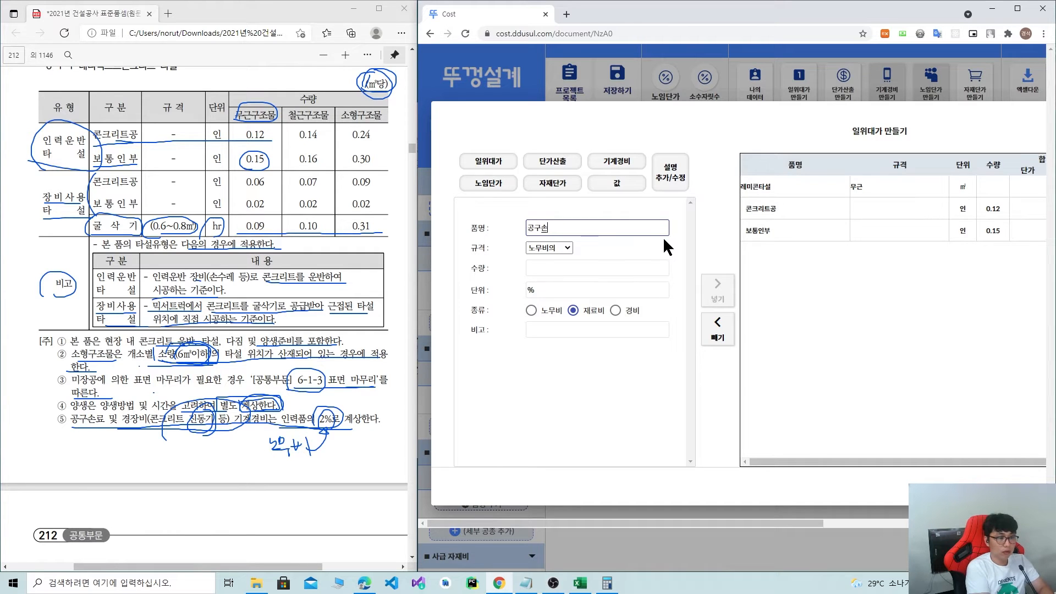
type("료 미ㅊ 경장비")
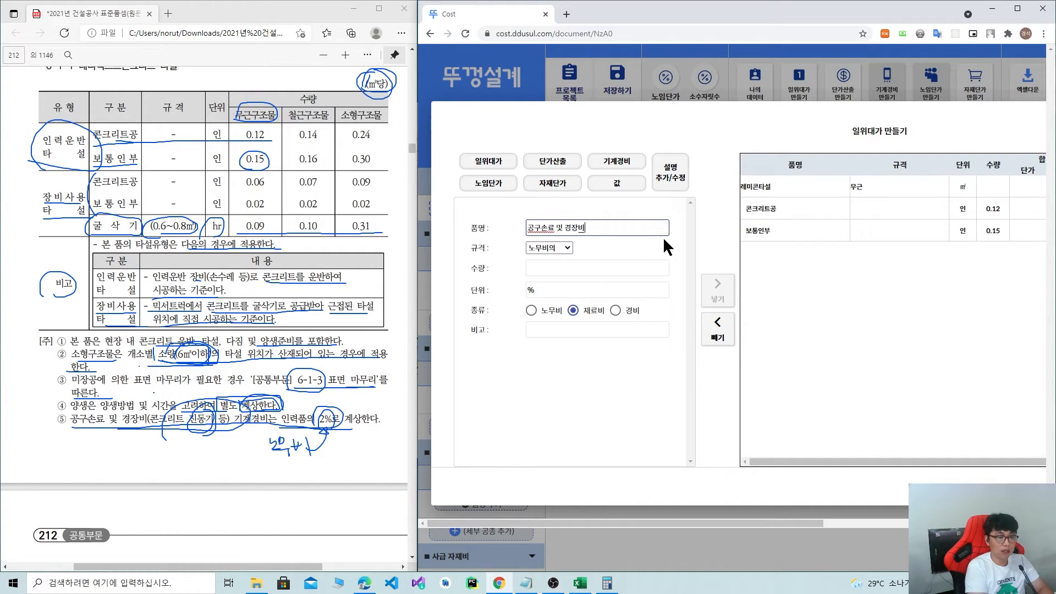
left_click(562, 249)
left_click(559, 254)
key("Tab")
type("2")
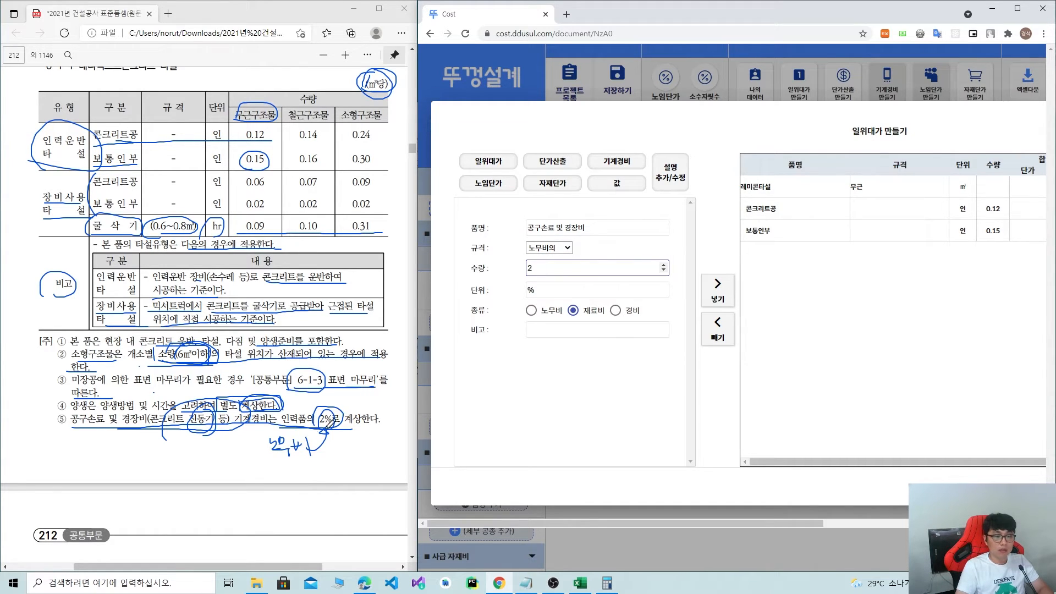
left_click(242, 424)
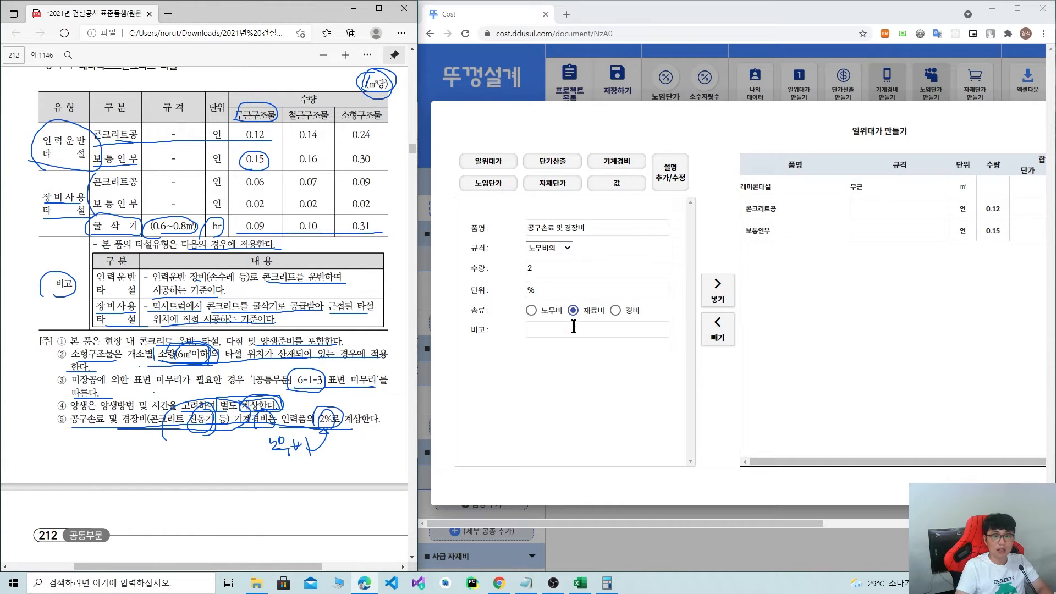
left_click(615, 311)
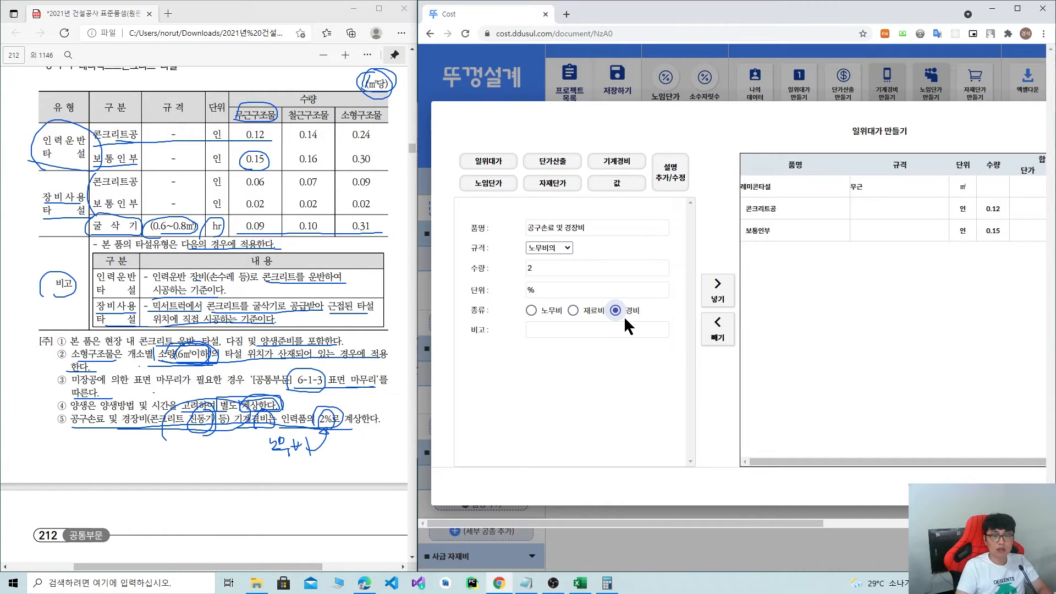
left_click(717, 290)
Maximize the Cost browser window and bring the 노무비, 재료비 and 경비 columns of the entry into view.
left_click_drag(858, 461, 1008, 454)
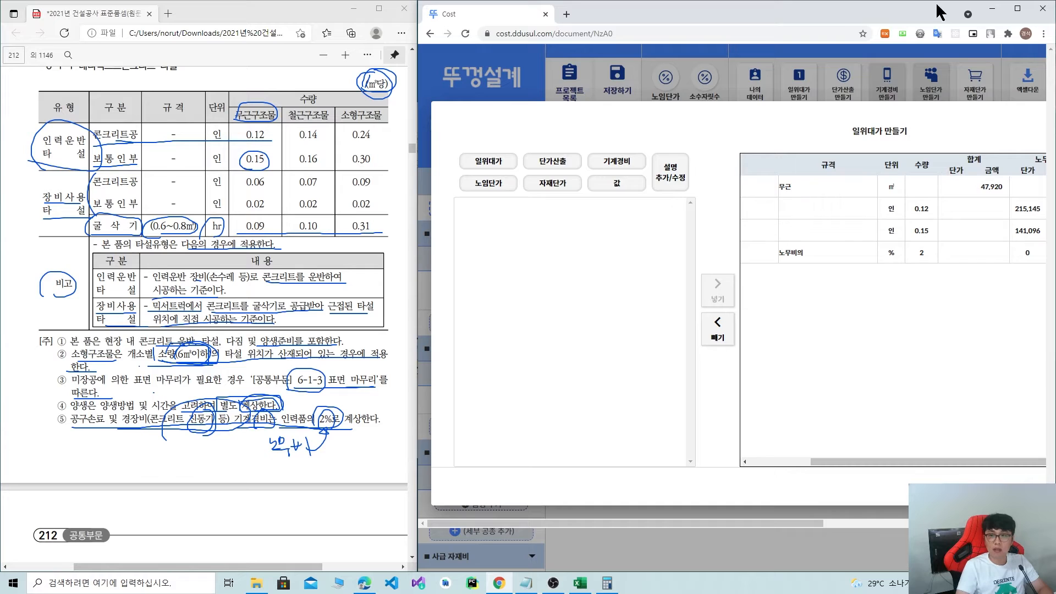
left_click(1017, 8)
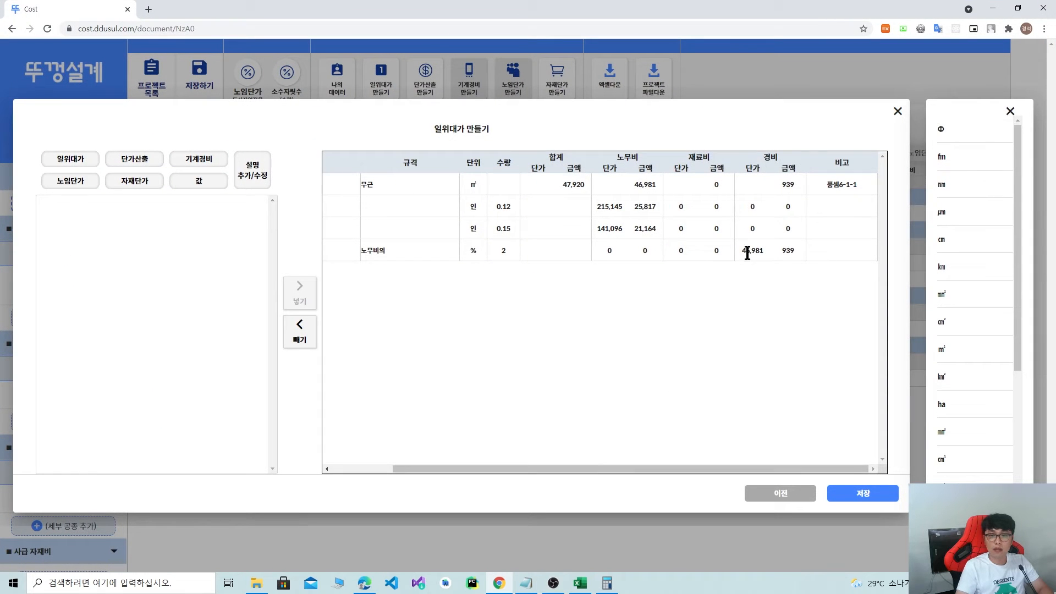
Open the entry's description editor with the unit list closed and the Cost window placed beside the PDF.
double_click(788, 251)
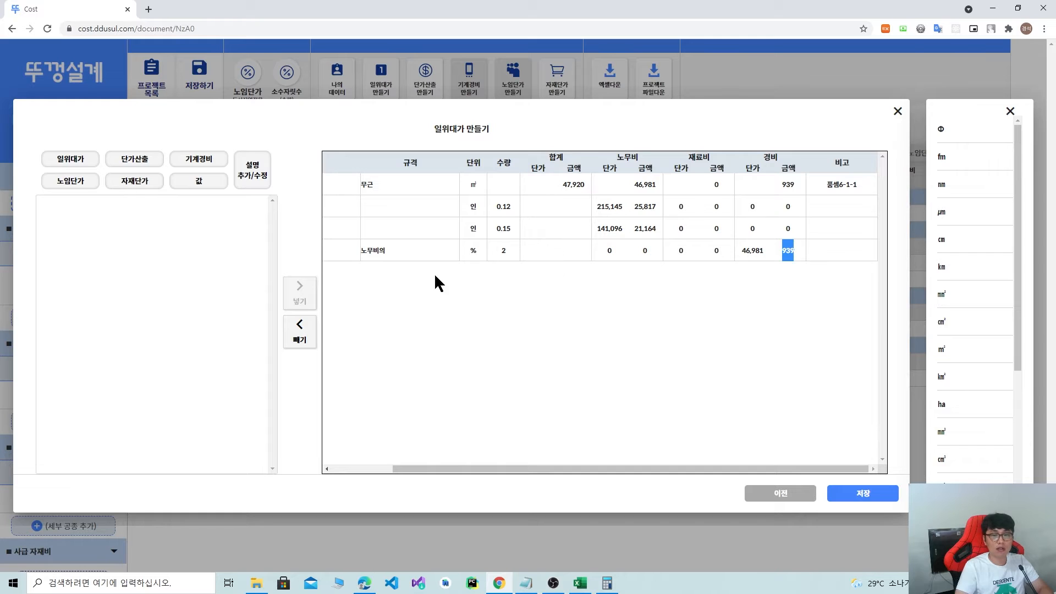
left_click(1015, 116)
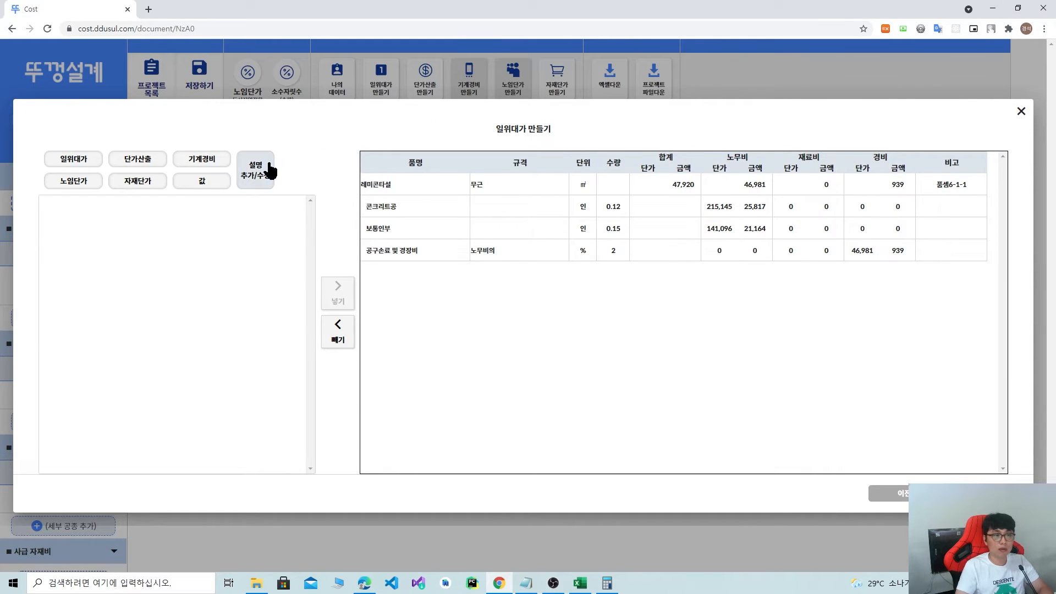
left_click(1016, 9)
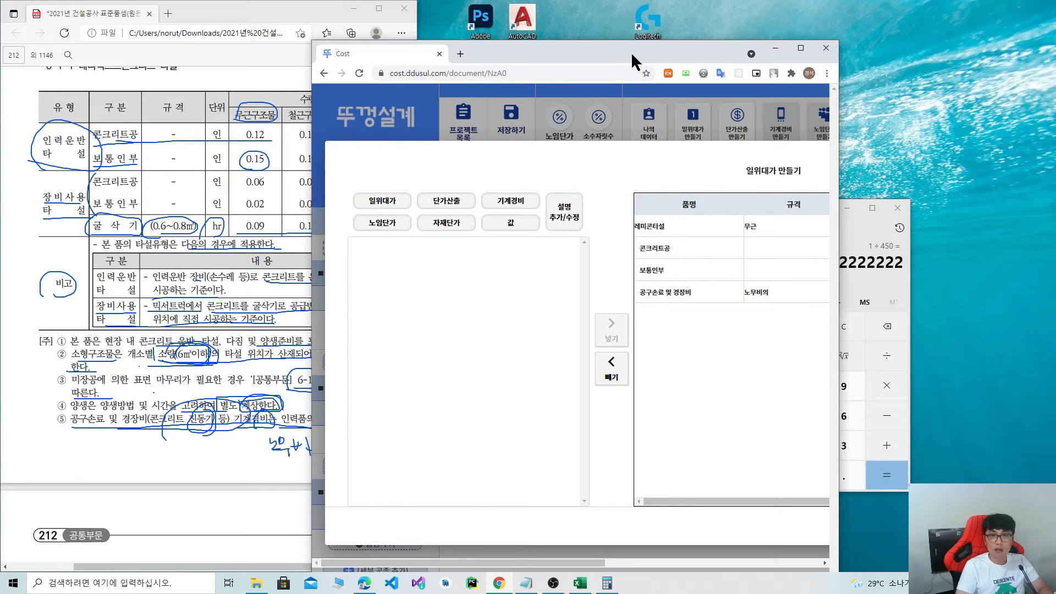
left_click_drag(632, 54, 1053, 55)
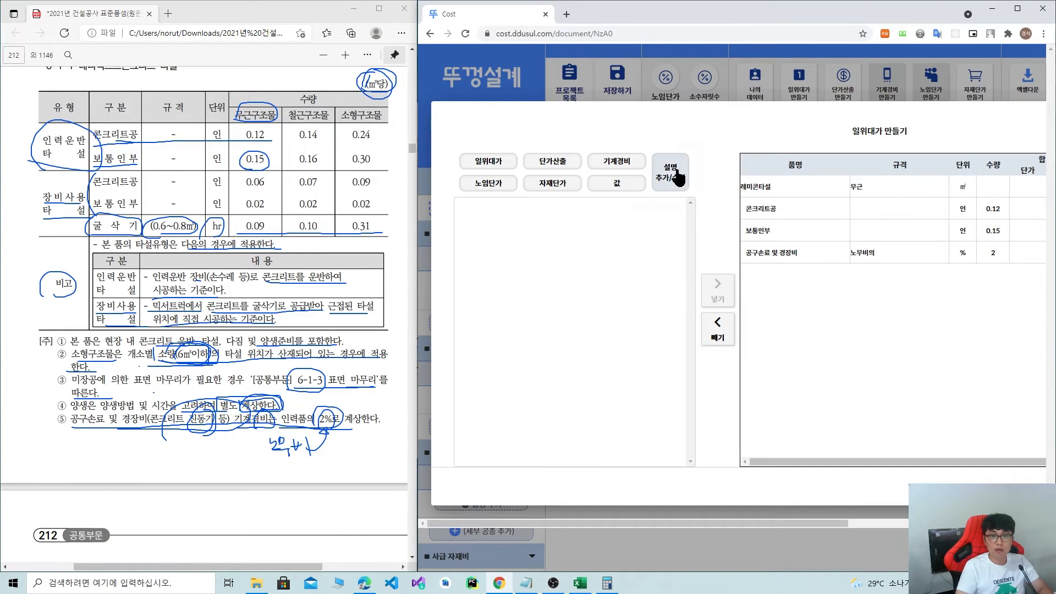
left_click(681, 176)
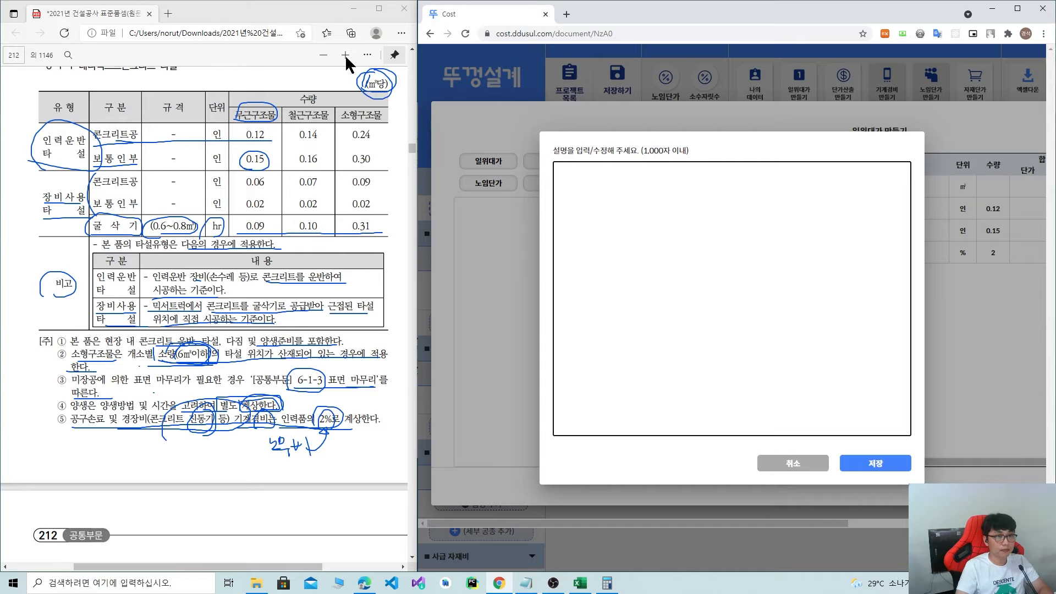
Erase the handwritten marks over notes ① to ⑤ in the PDF and place it beside the Cost window.
left_click(379, 11)
left_click(913, 49)
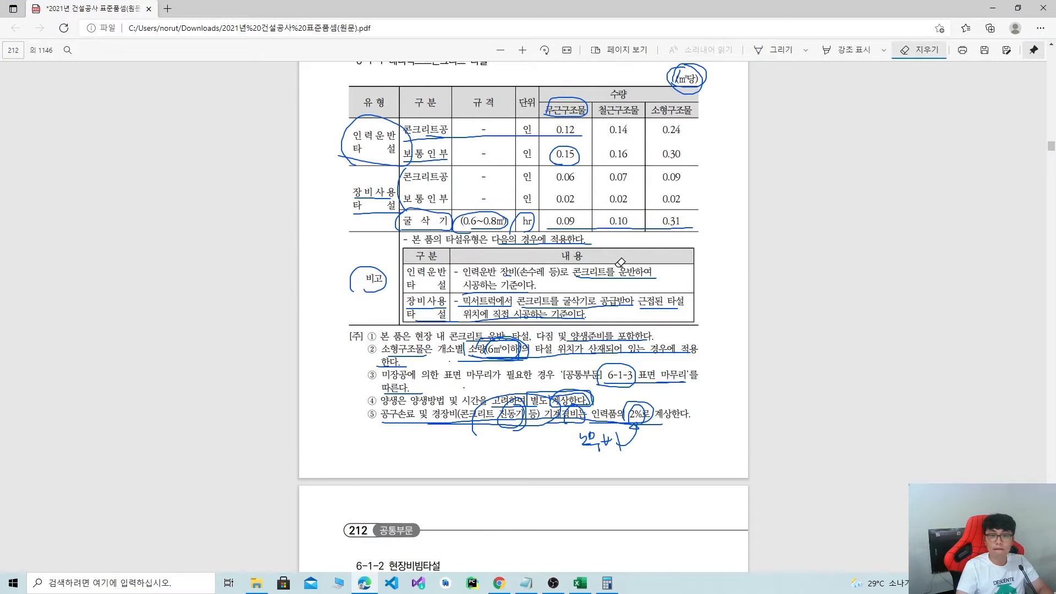
mouse_move(524, 342)
left_mouse_down()
mouse_move(523, 327)
mouse_move(582, 339)
mouse_move(623, 368)
mouse_move(644, 404)
mouse_move(632, 431)
mouse_move(591, 437)
mouse_move(580, 400)
mouse_move(497, 409)
mouse_move(390, 374)
mouse_move(663, 378)
left_mouse_up()
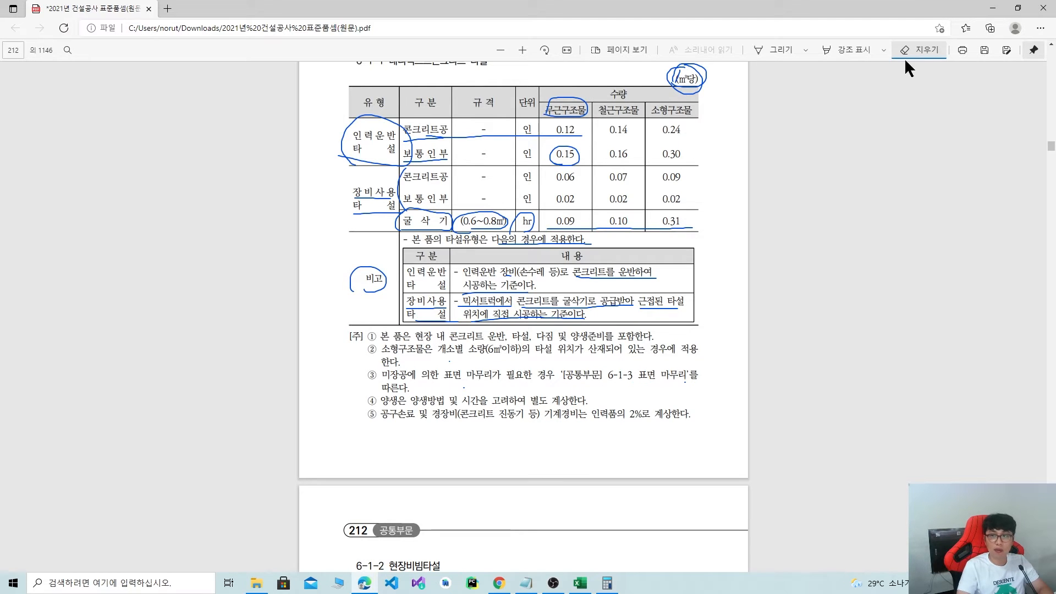
left_click(1017, 9)
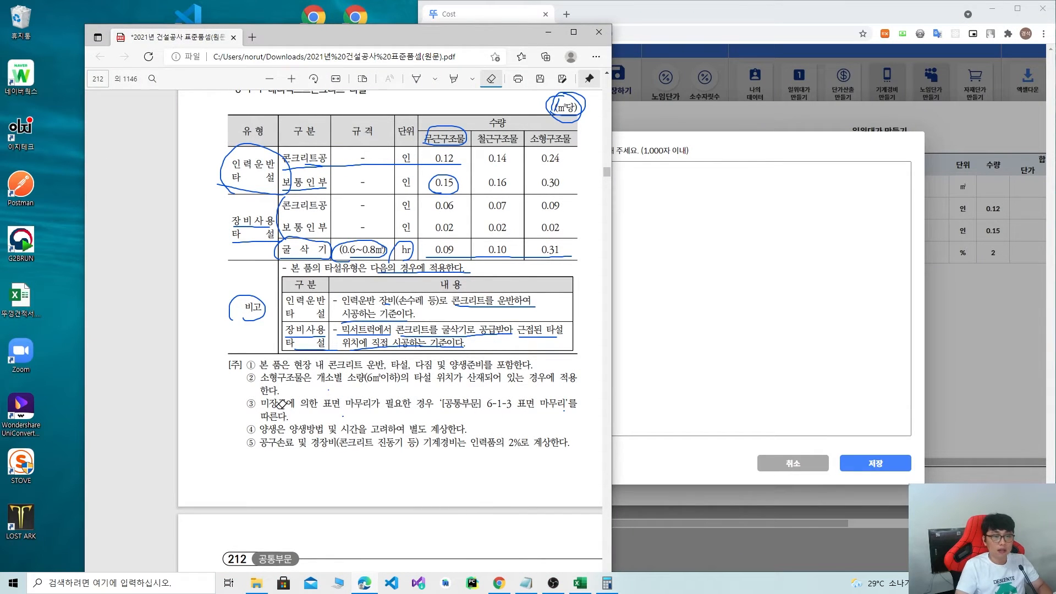
left_click_drag(842, 8, 1054, 39)
left_click(114, 110)
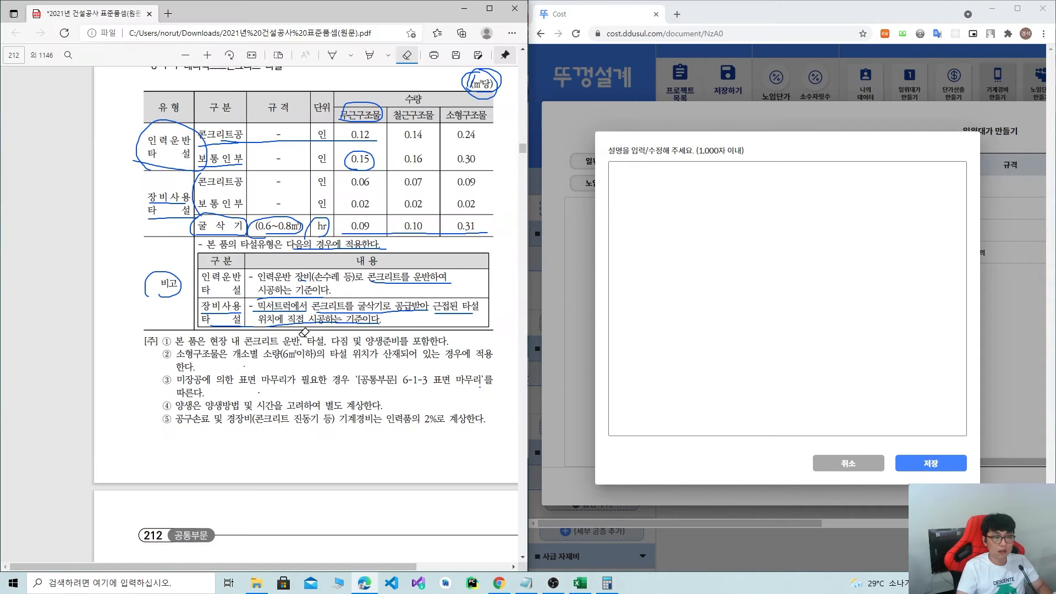
left_click(407, 55)
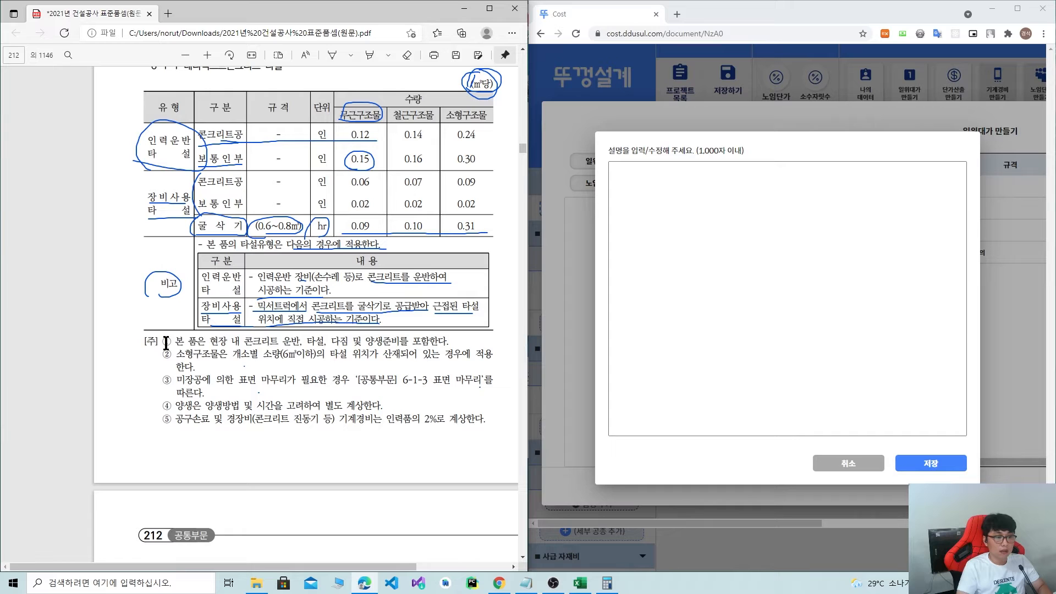
Copy the text of notes ① and ② from the PDF into the entry's description, each on its own line.
left_click_drag(160, 344, 442, 346)
key("ctrl+c")
left_click(663, 245)
key("ctrl+v")
mouse_move(161, 355)
left_mouse_down()
mouse_move(495, 355)
mouse_move(495, 368)
mouse_move(498, 356)
left_mouse_up()
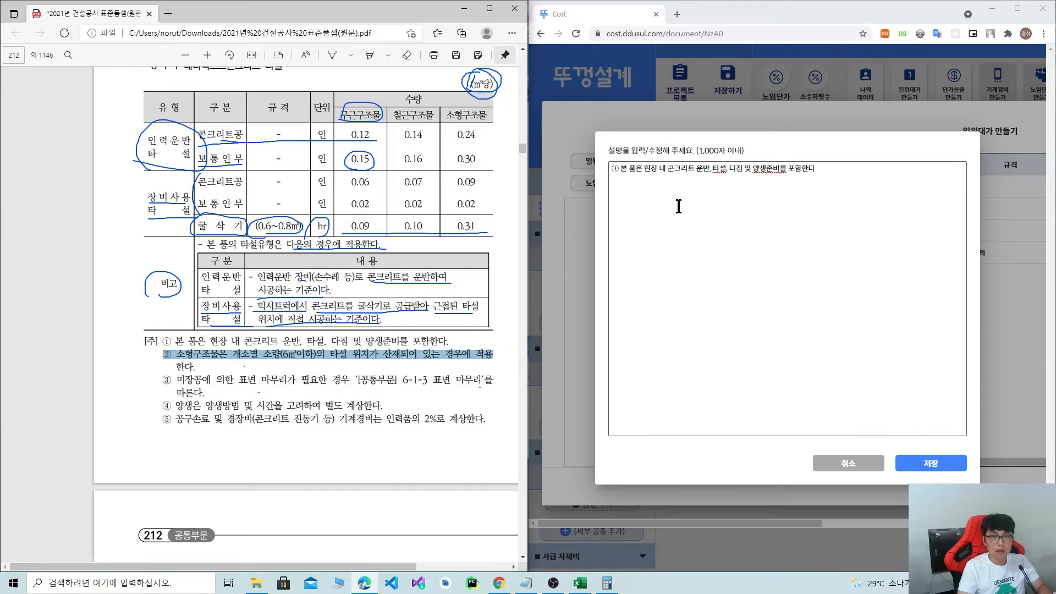
left_click(669, 195)
key("Return")
key("ctrl+v")
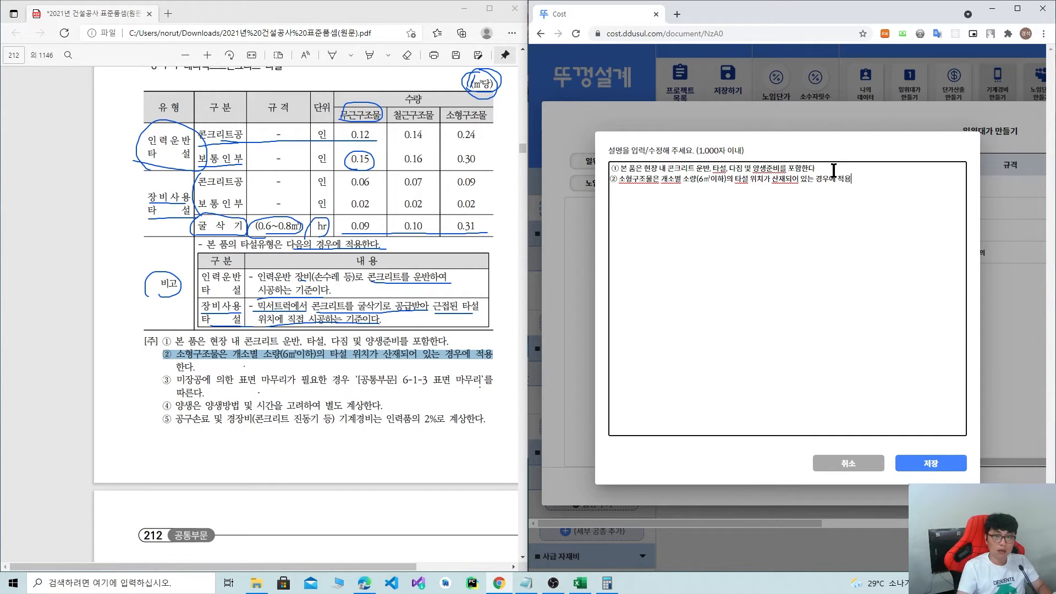
Add note ③ about 6-1-3 표면 마무리 from the PDF to the description, completing its ending as 따른다.
left_click_drag(163, 380, 495, 379)
left_click(639, 180)
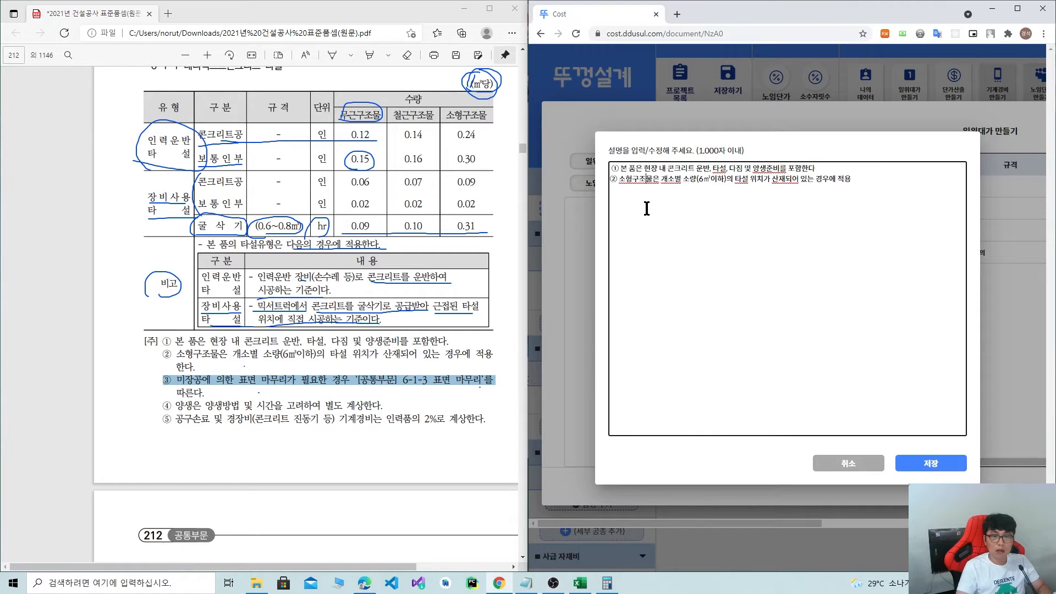
key("ctrl+v")
type("따")
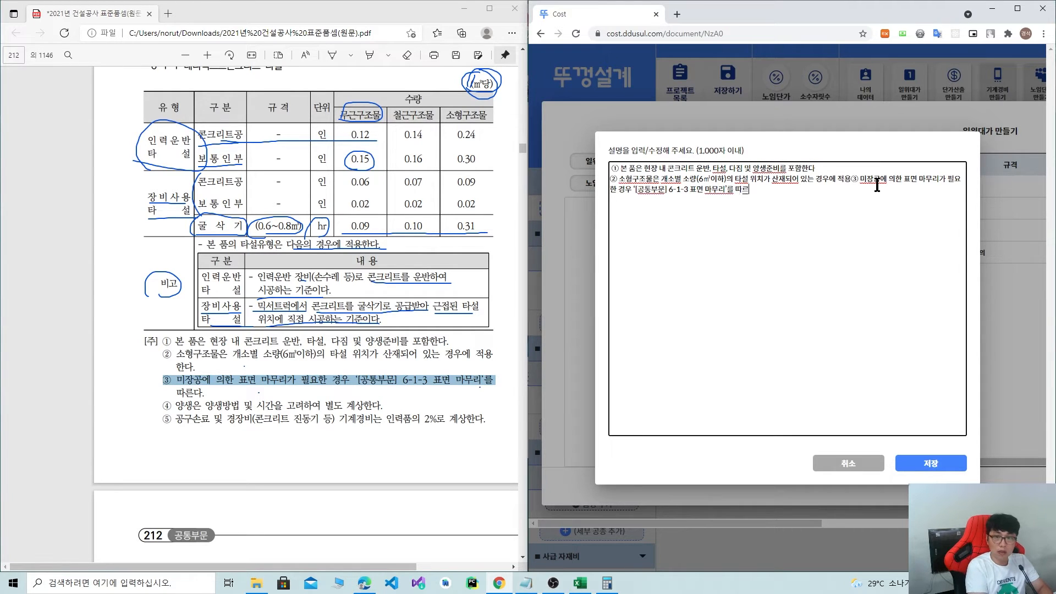
Copy notes ④ and ⑤ from the PDF into the description, each on its own line.
left_click_drag(163, 406, 493, 423)
left_click(653, 257)
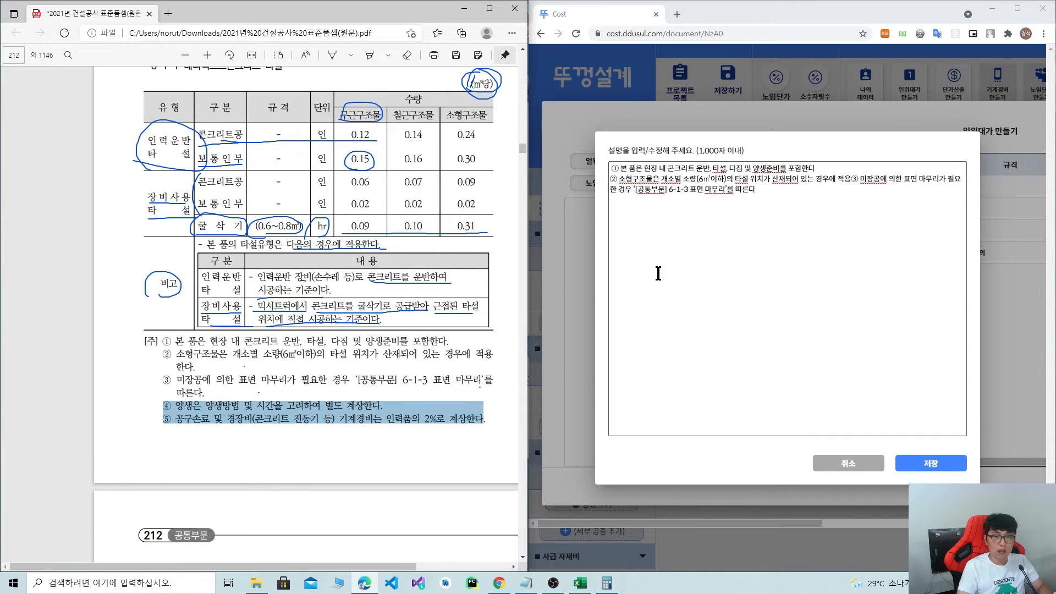
key("Return")
key("ctrl+v")
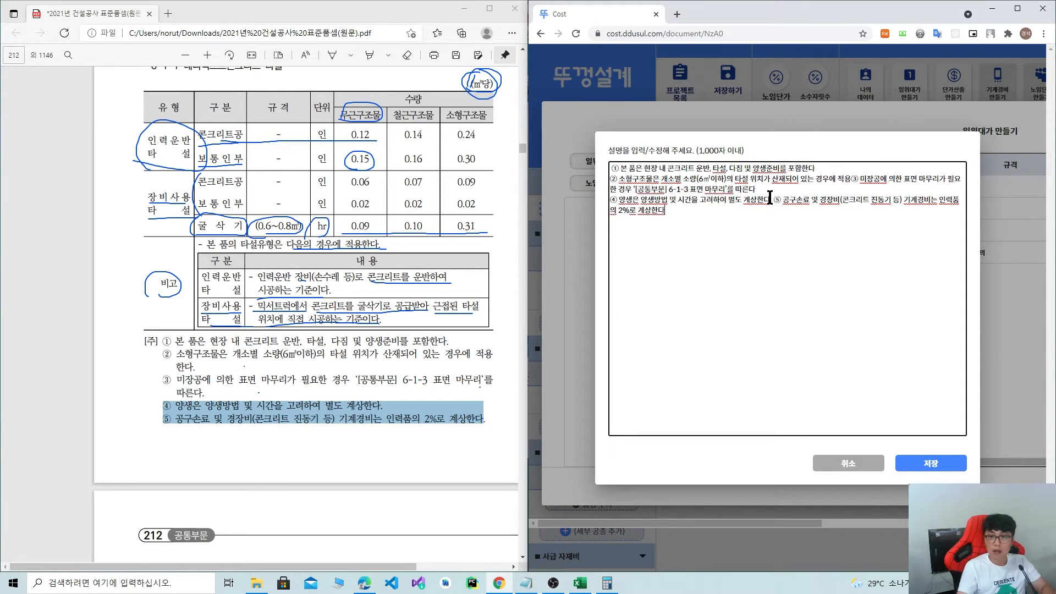
key("Return")
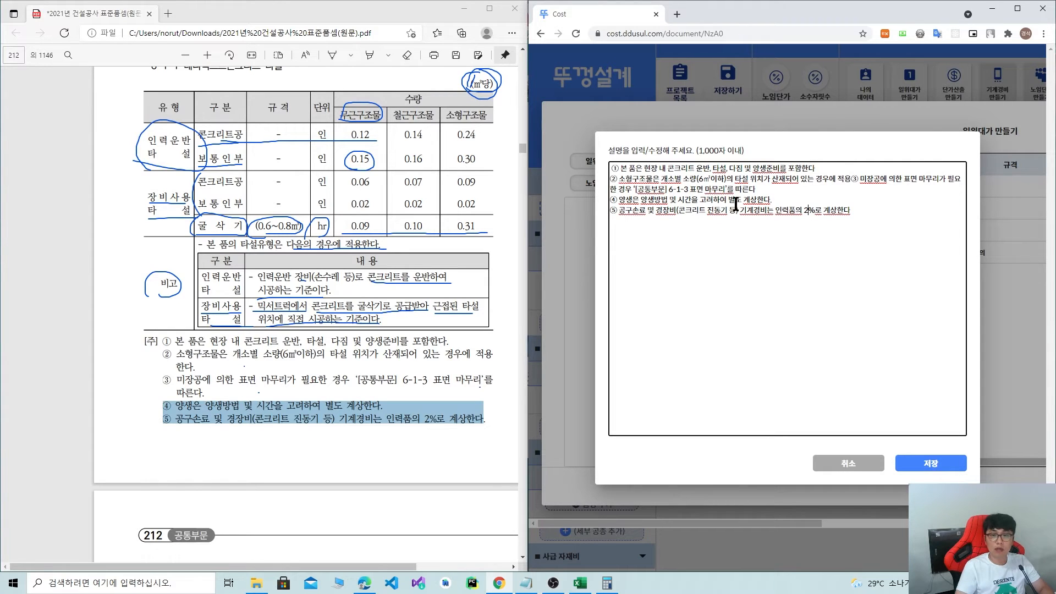
Remove the leading space before note ① and save the description with the Cost window maximized.
left_click_drag(861, 213, 611, 165)
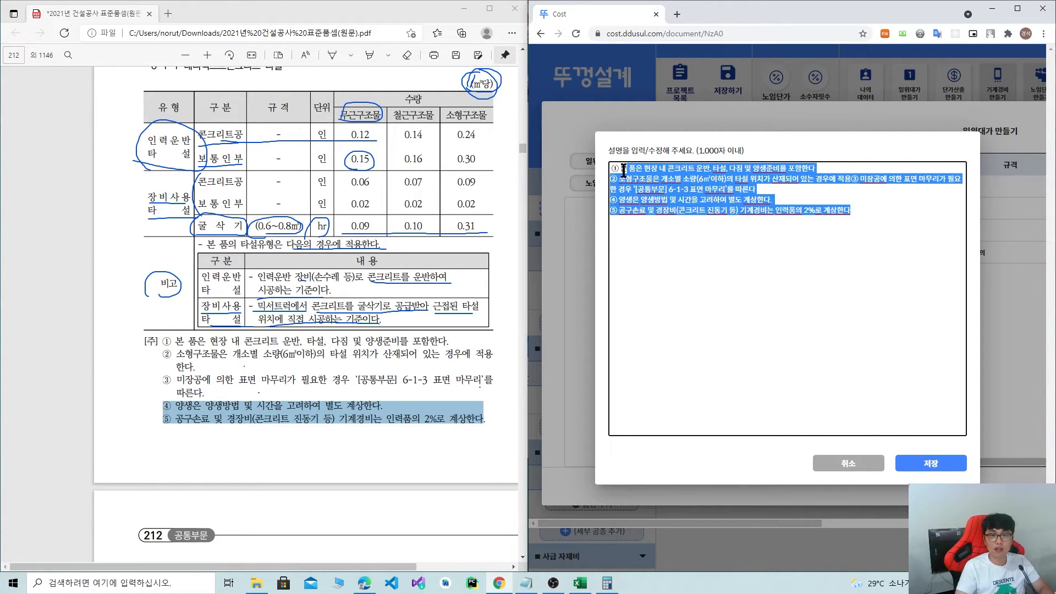
left_click(723, 224)
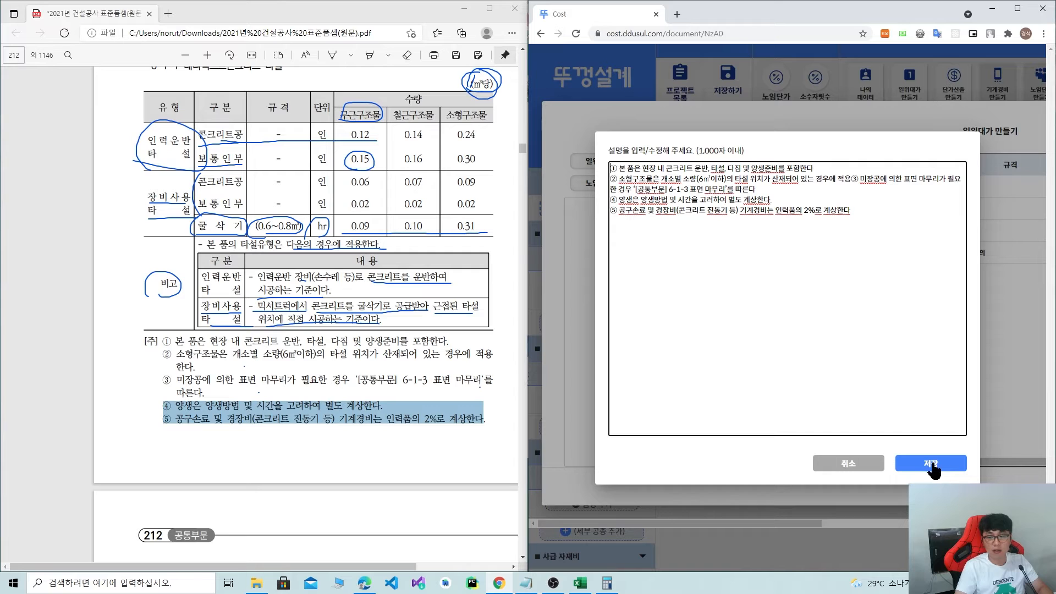
left_click(1015, 9)
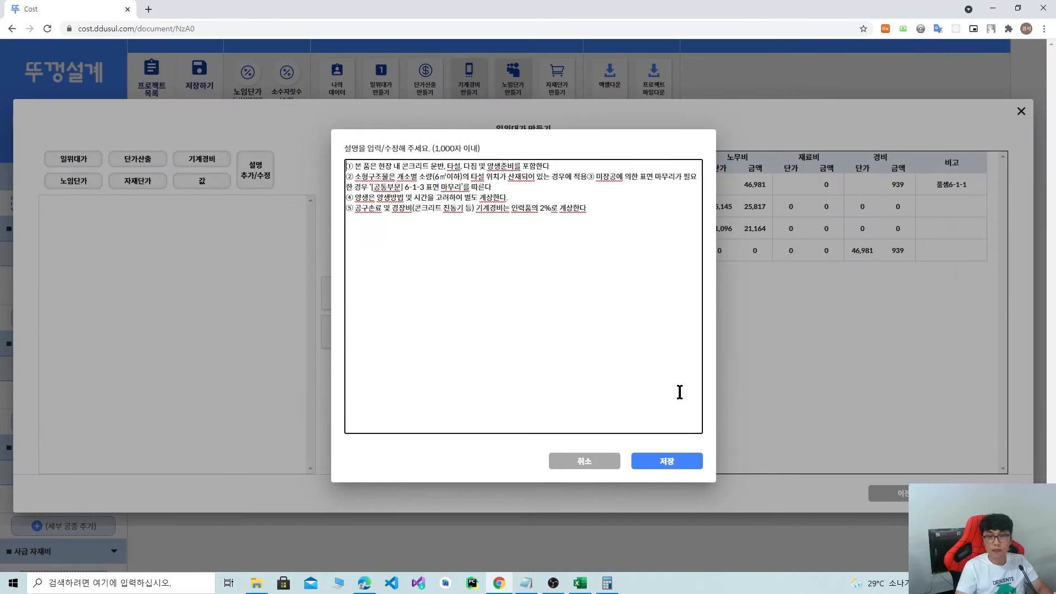
left_click(679, 468)
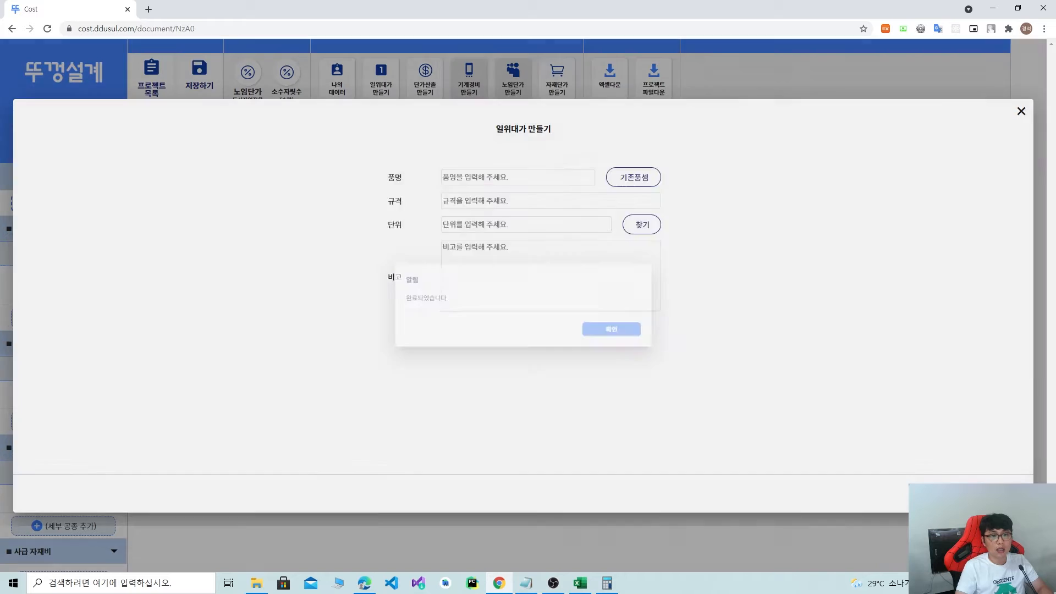
Save the 레미콘타설 entry and close the 일위대가 만들기 dialog.
left_click(984, 494)
left_click(641, 354)
left_click(1021, 111)
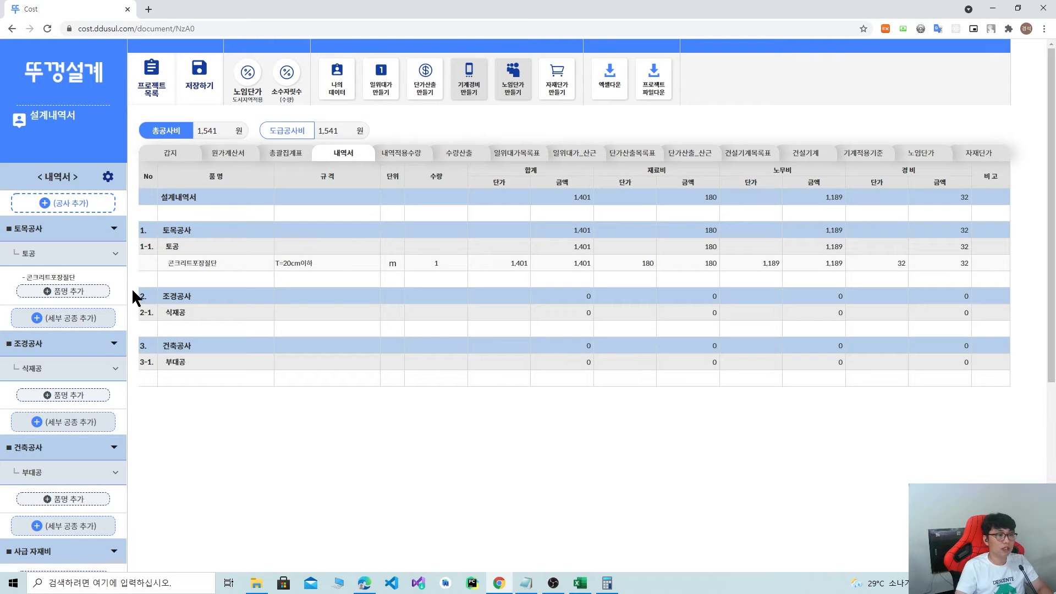
Add the 구조물공 sub-work type under 토목공사 and list the 나의 데이터 items available for it.
left_click(83, 204)
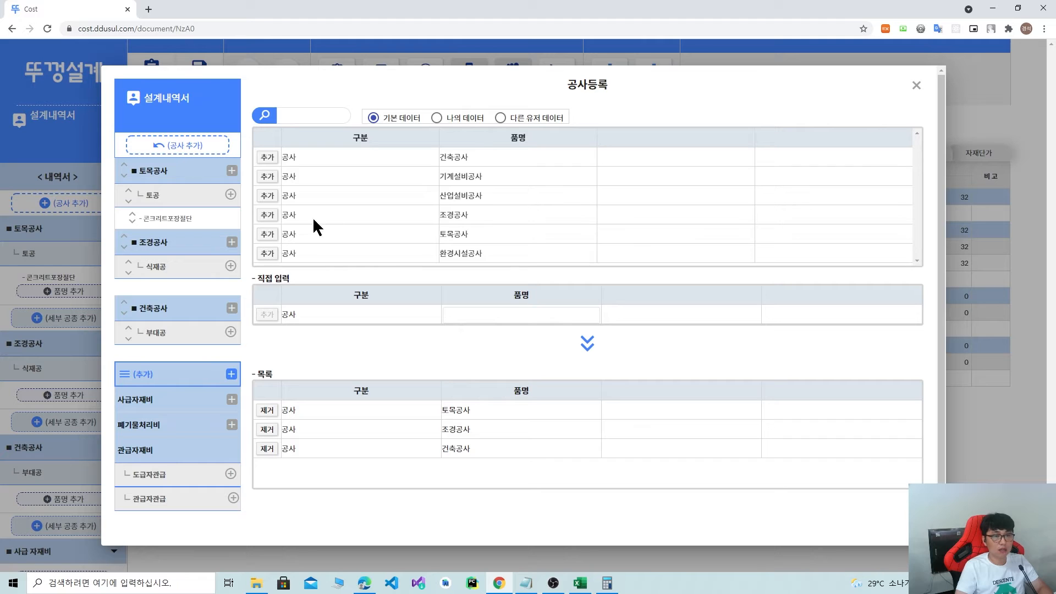
left_click(231, 171)
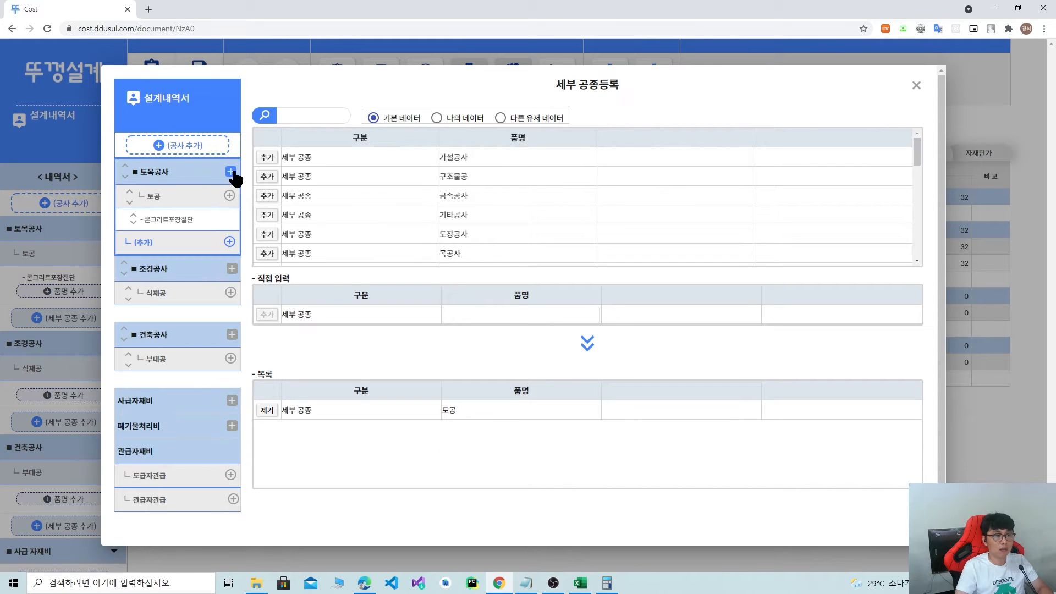
left_click(268, 177)
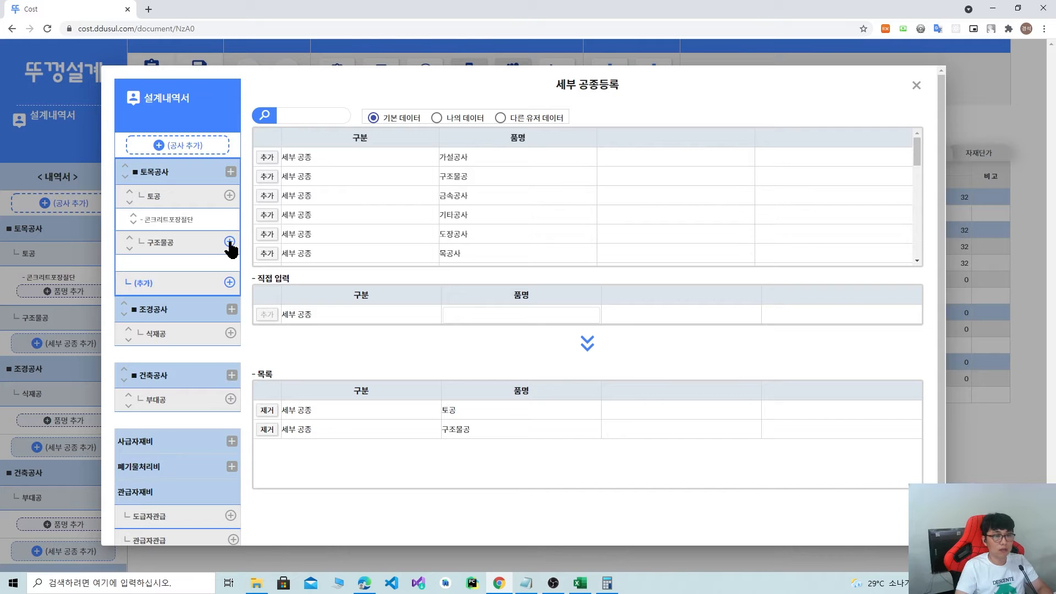
left_click(230, 245)
left_click(436, 132)
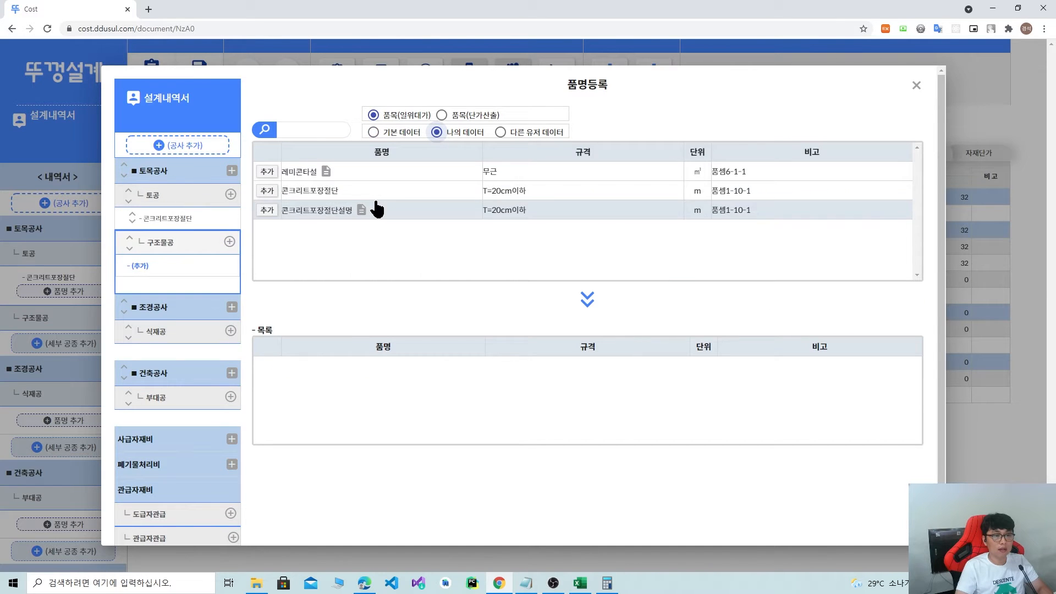
Review the saved 레미콘타설 entry's description and its cost breakdown.
left_click(326, 171)
left_click_drag(352, 113, 683, 111)
left_click(696, 85)
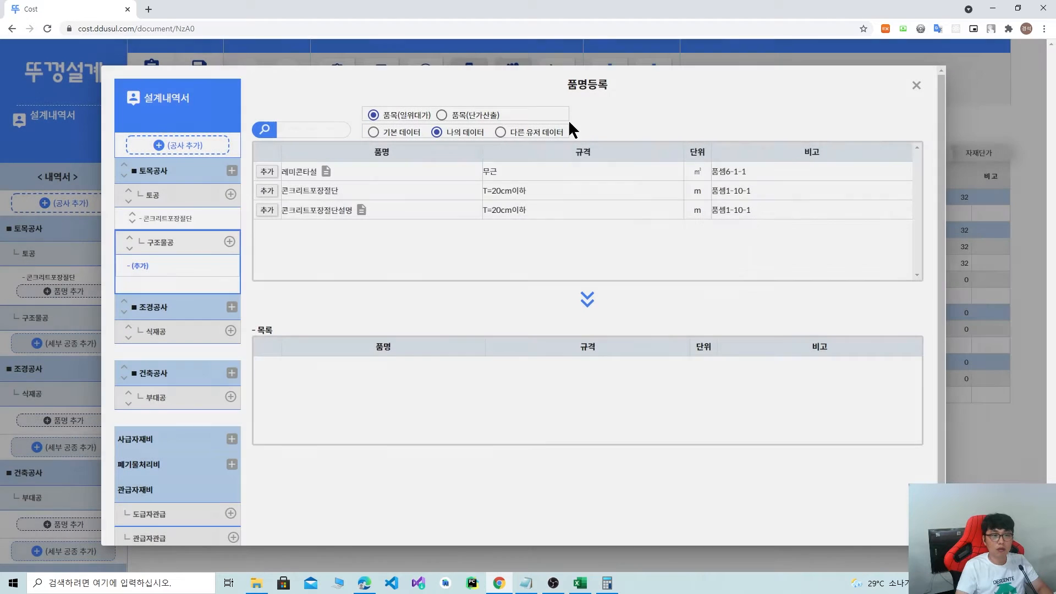
left_click(298, 171)
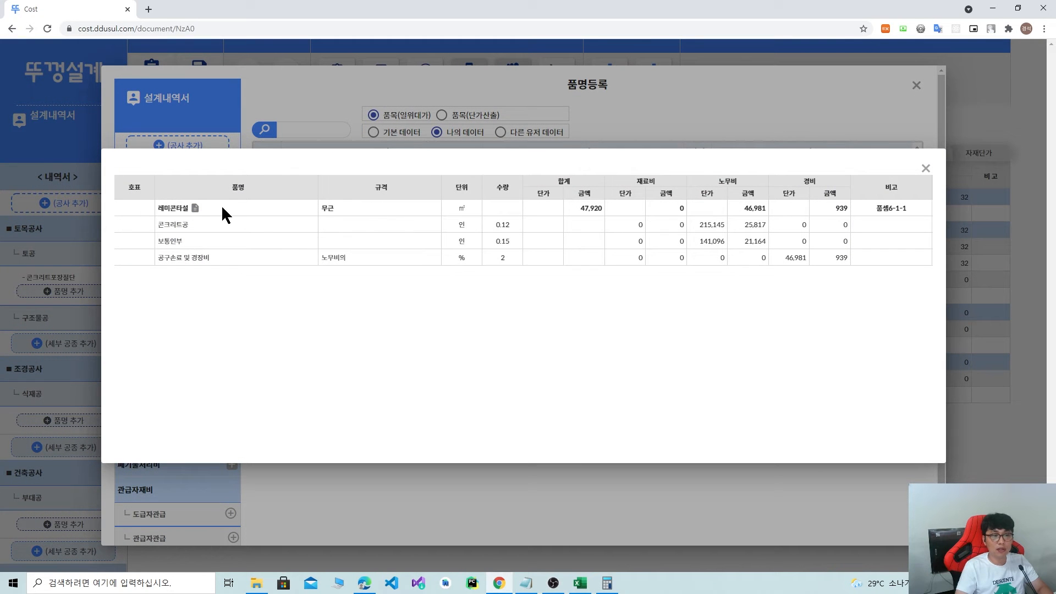
left_click(195, 208)
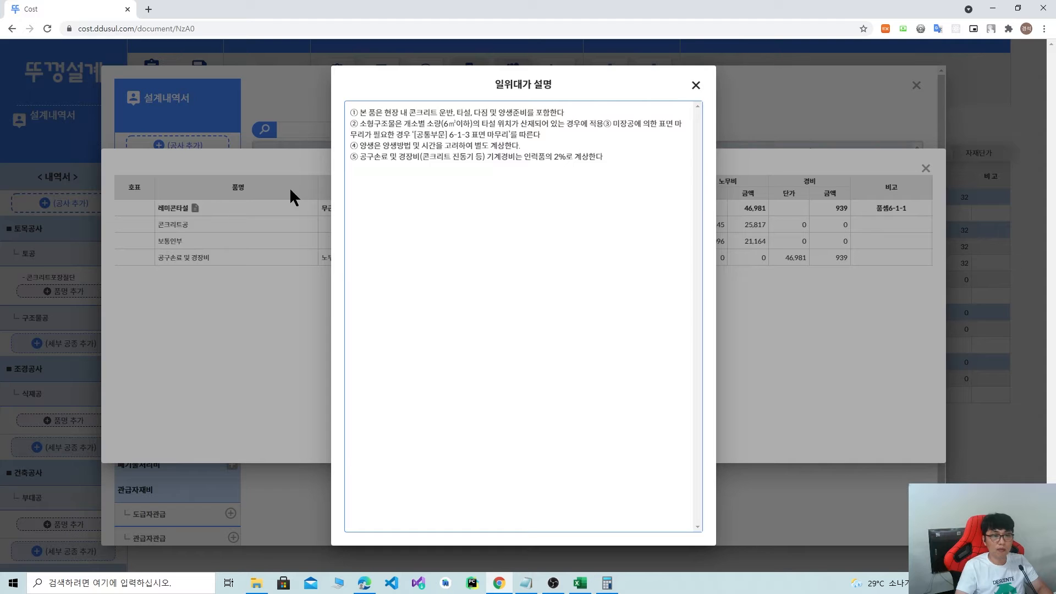
left_click(697, 86)
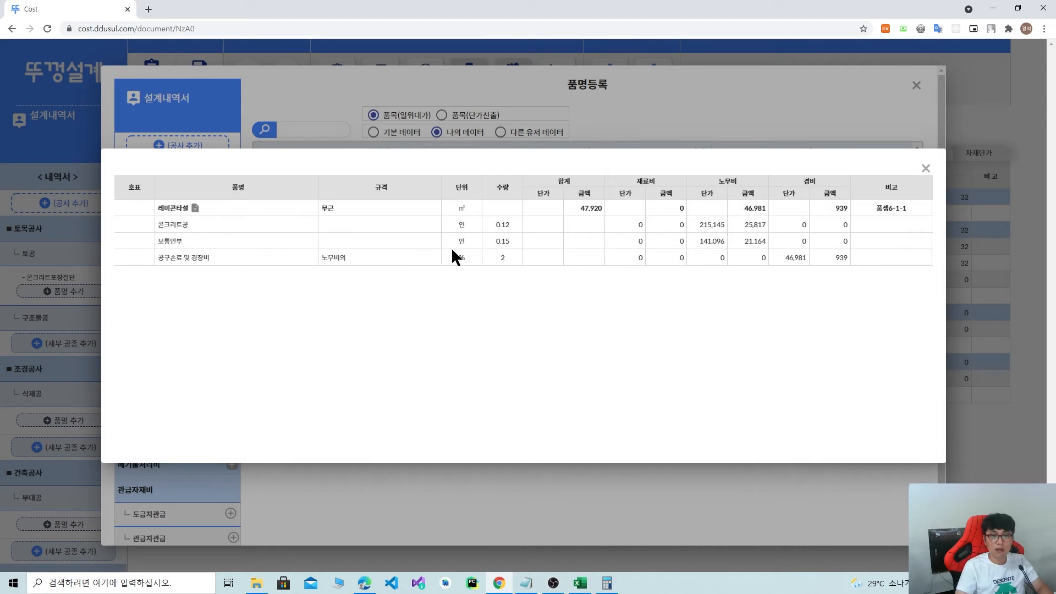
left_click(926, 168)
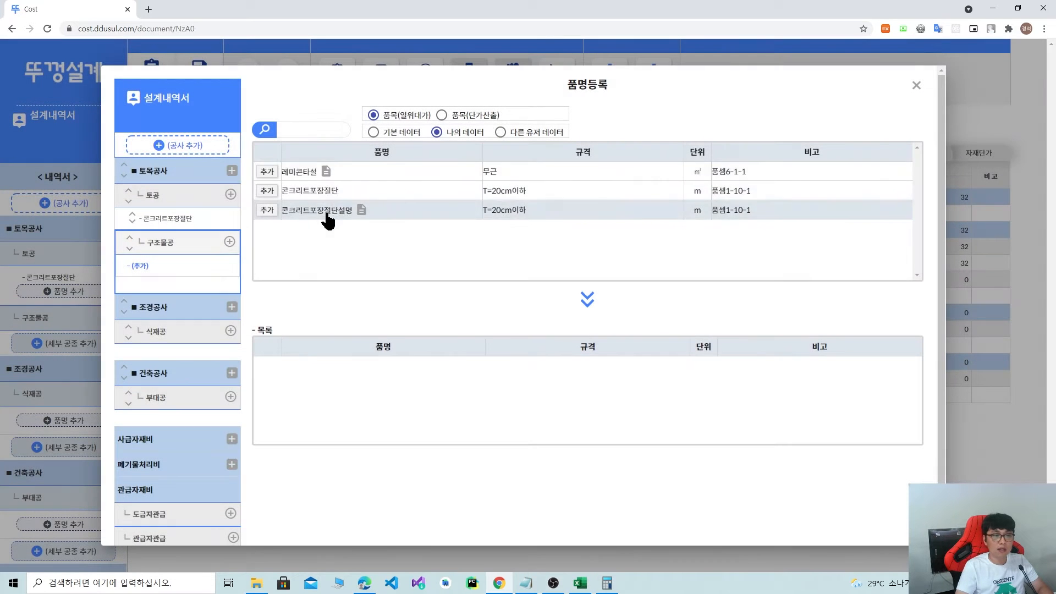
Add 레미콘타설 (무근) to 구조물공 and set its quantity in the 내역서 to 100.
left_click(267, 172)
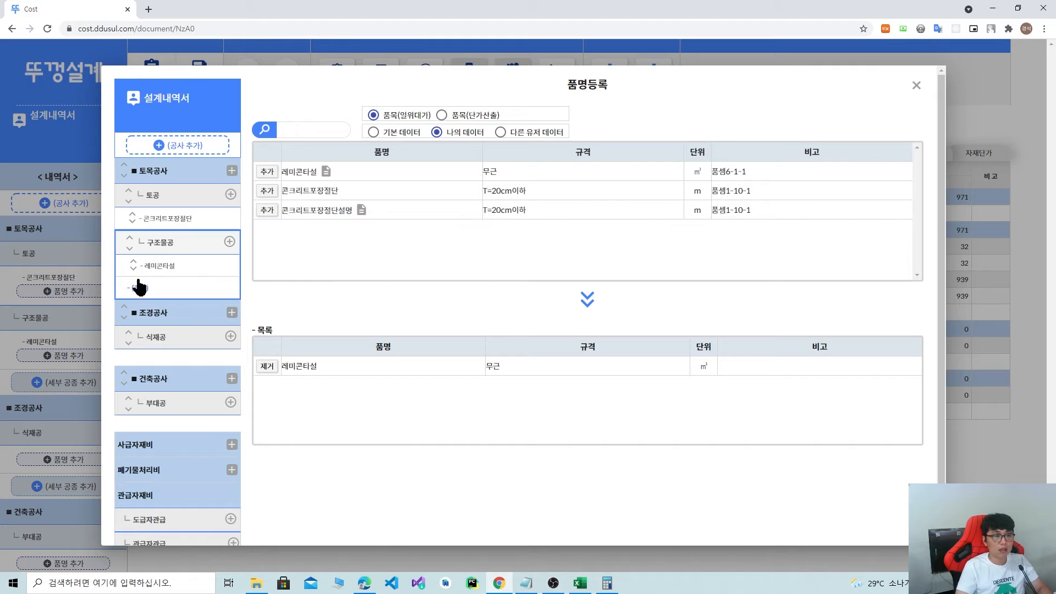
left_click(917, 85)
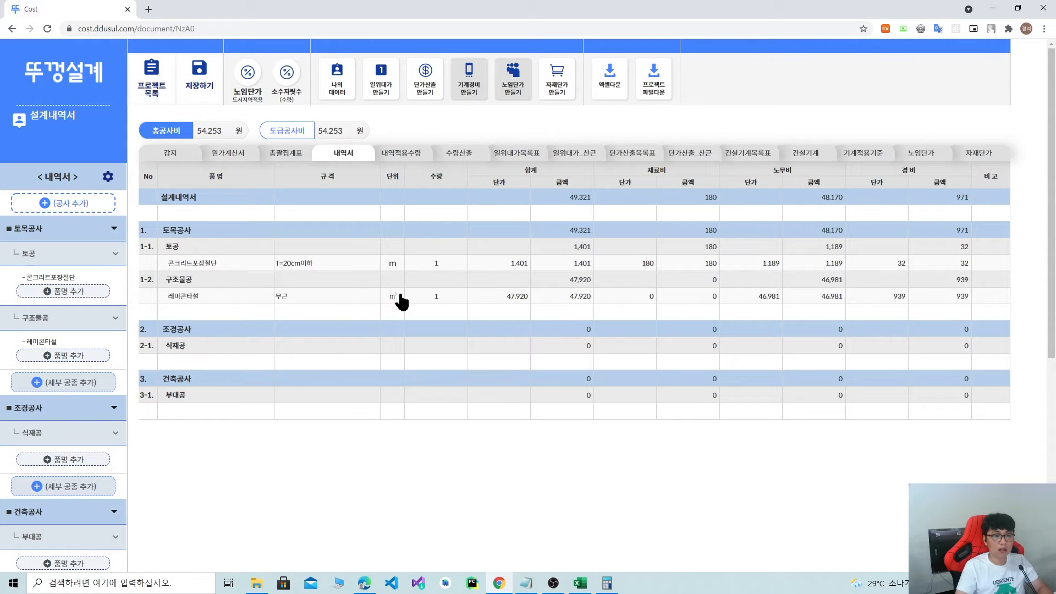
left_click(436, 297)
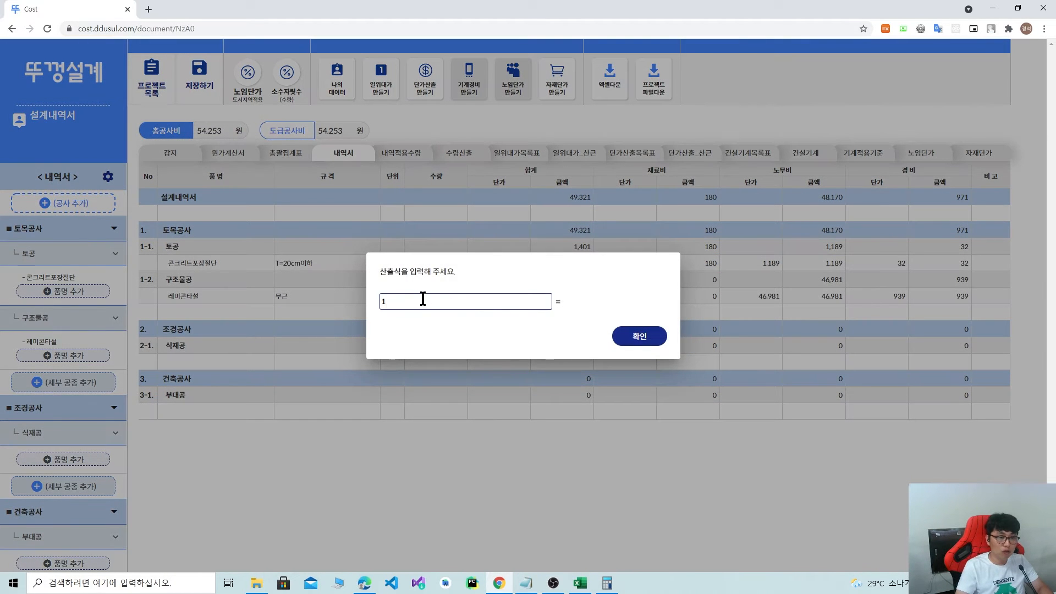
type("100")
left_click(630, 337)
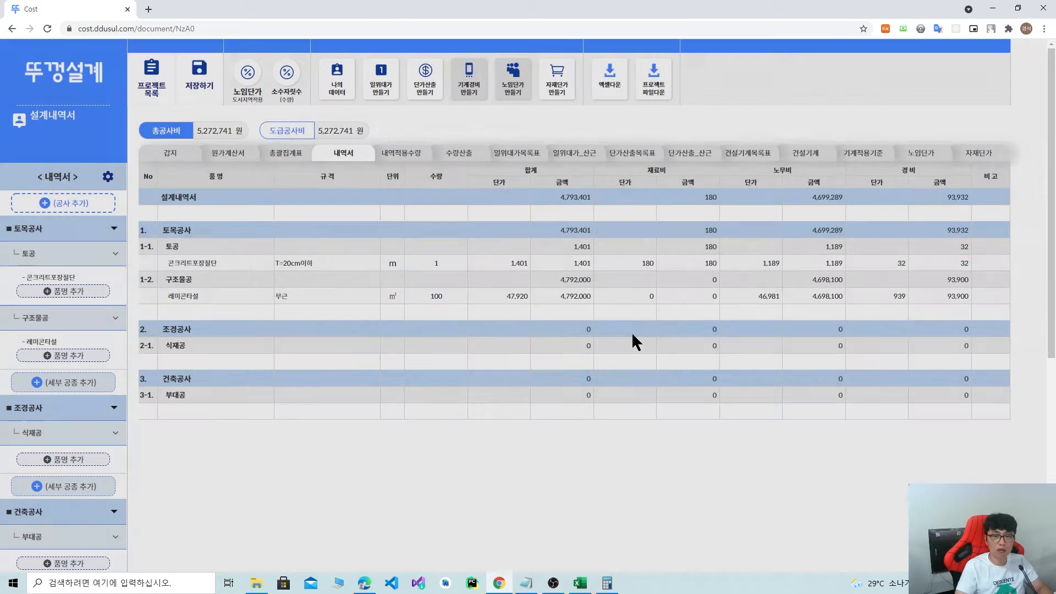
Check the quantities listed in the 수량산출 sheet and return to the 내역서.
left_click(450, 156)
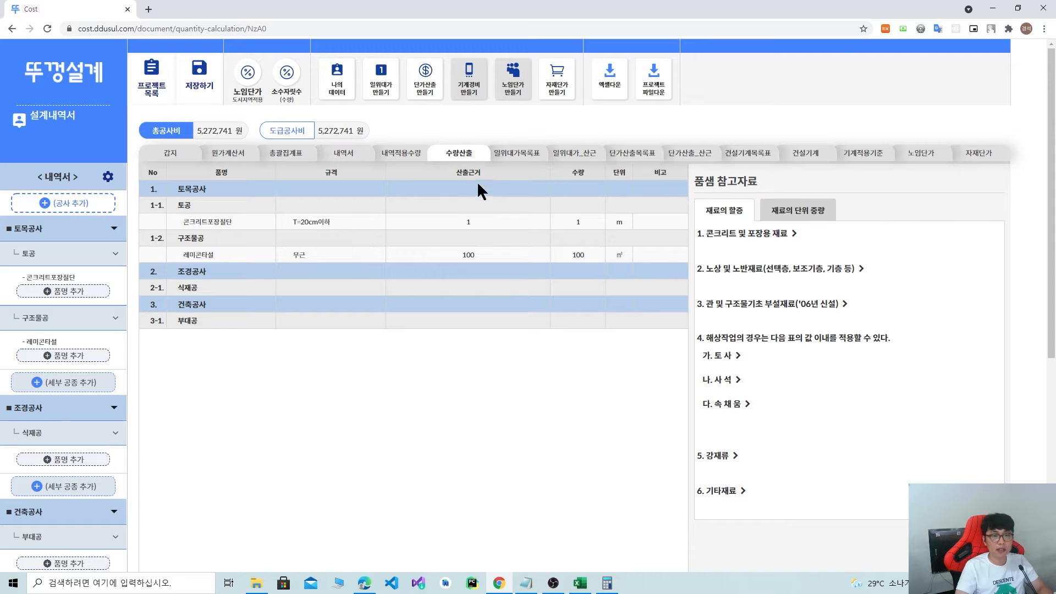
left_click(351, 158)
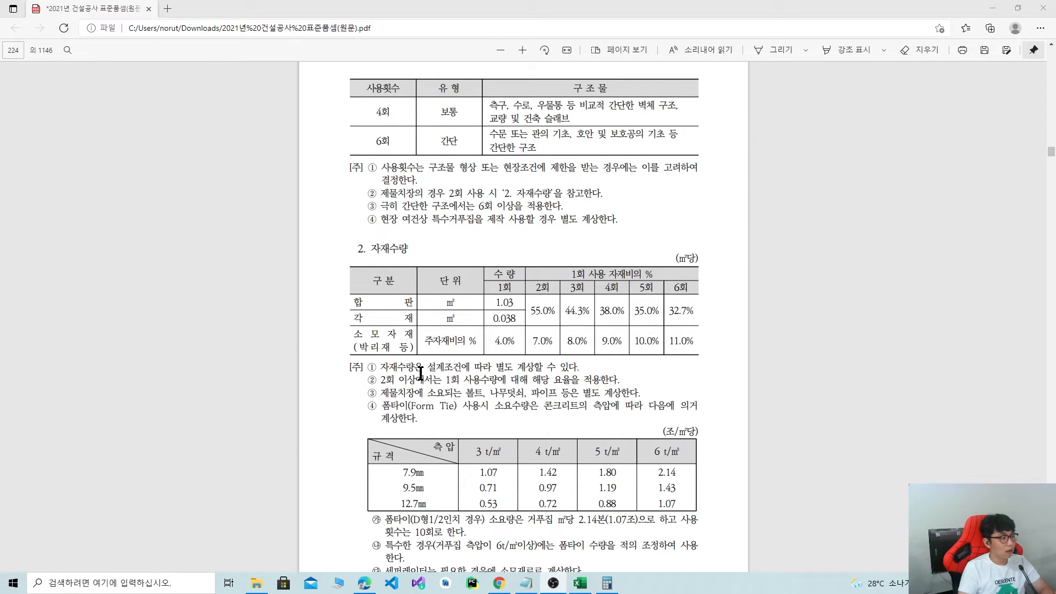
Switch to the 2021 standard estimating PDF in Edge and find section 6-3-1 합판거푸집 설치 및 해체.
scroll(460, 376, "up", 10)
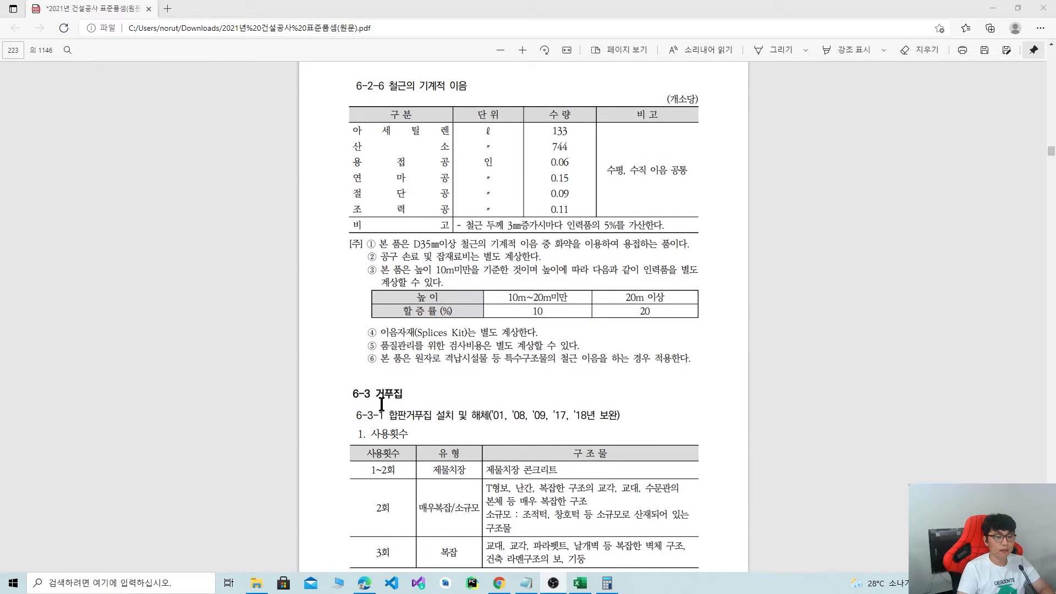
scroll(429, 386, "down", 3)
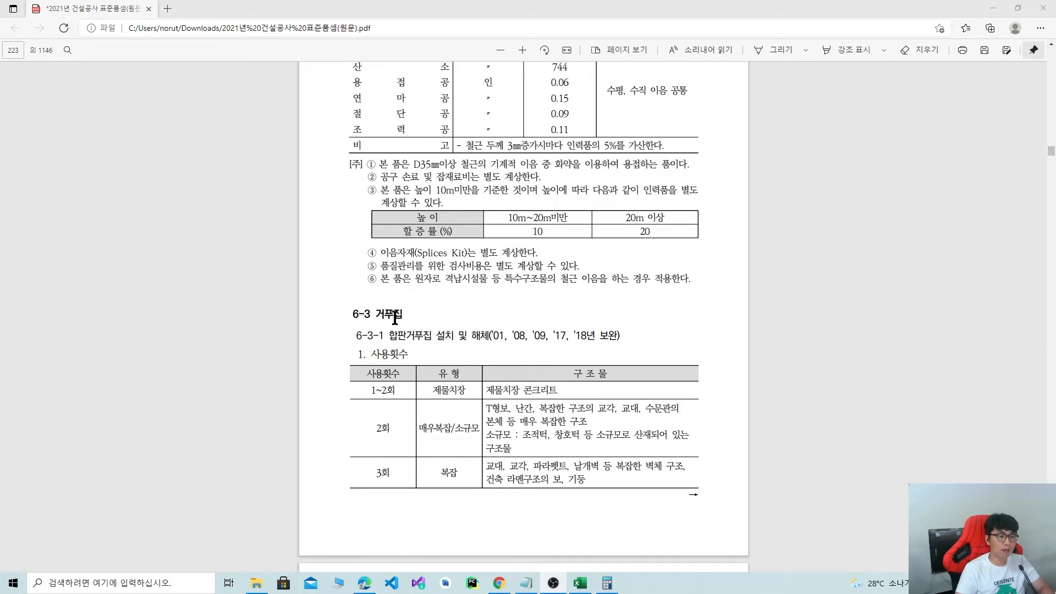
left_click_drag(391, 331, 493, 337)
left_click(405, 343)
left_click(391, 342)
left_click(410, 338)
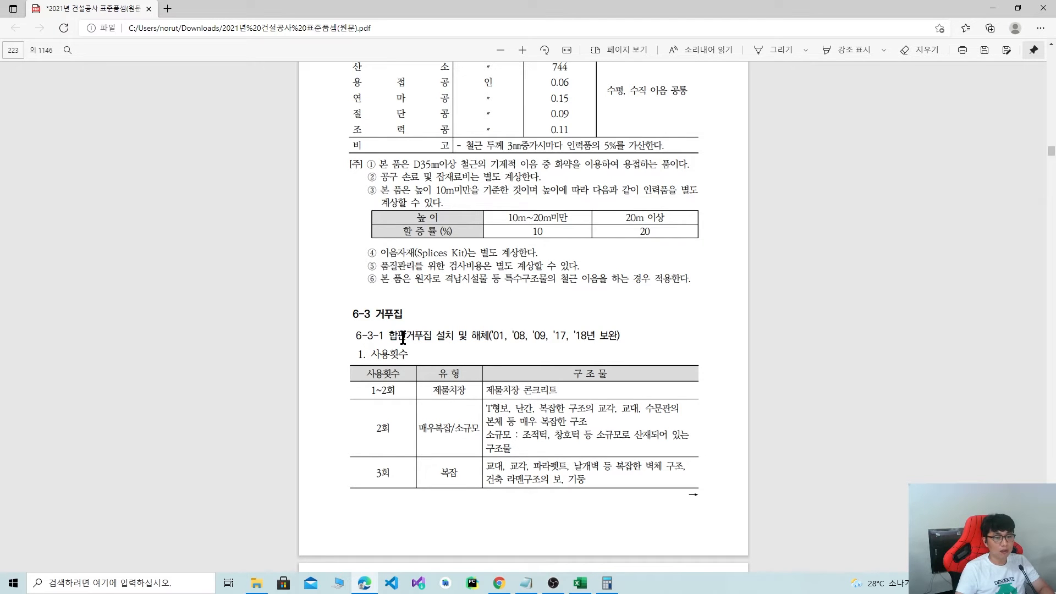
Switch to Chrome, open Naver in a new tab and log out of the signed-in account.
left_click(498, 583)
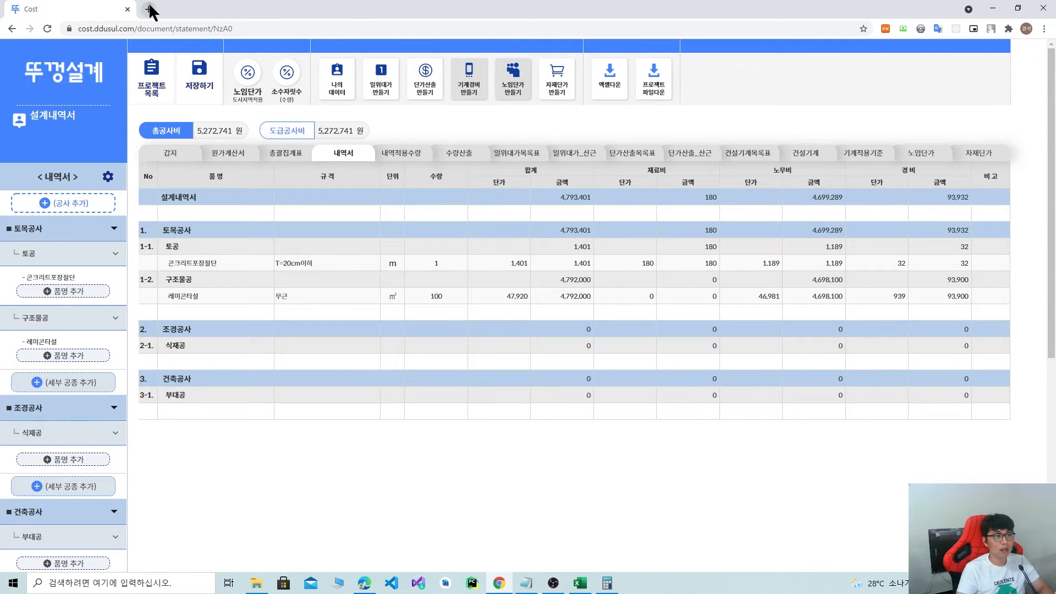
left_click(146, 8)
left_click(593, 275)
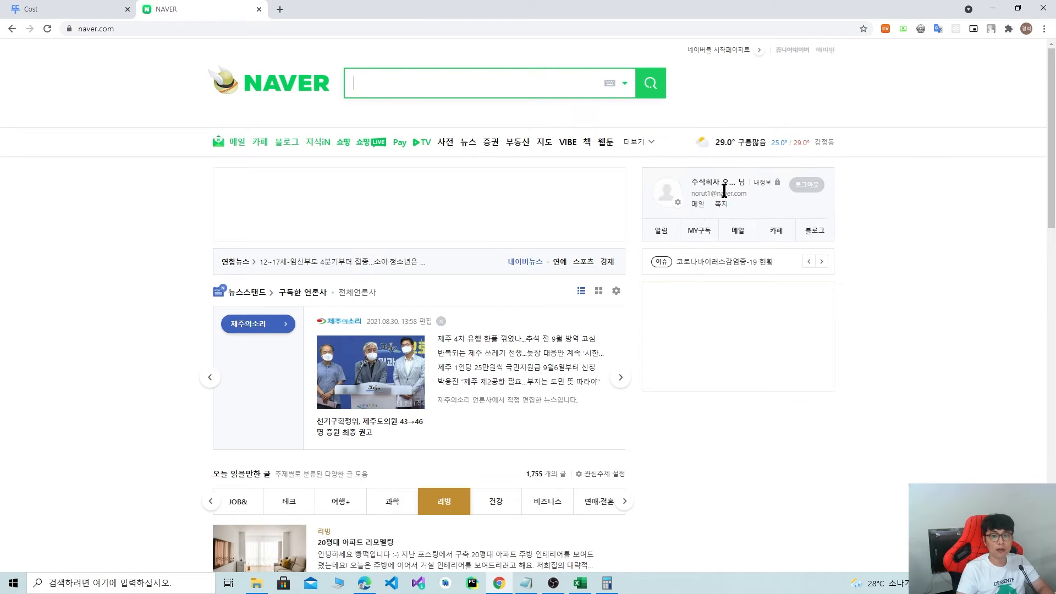
left_click(806, 185)
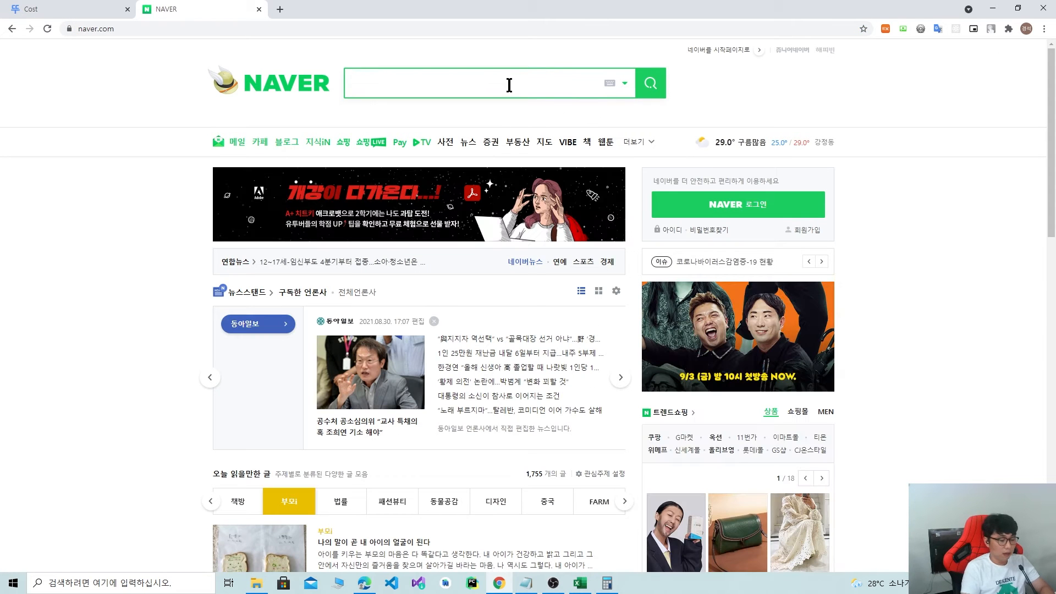
Search Naver for 유로폼 and look through the image results.
type("gkq")
key("BackSpace")
key("BackSpace")
key("BackSpace")
type("유로폼")
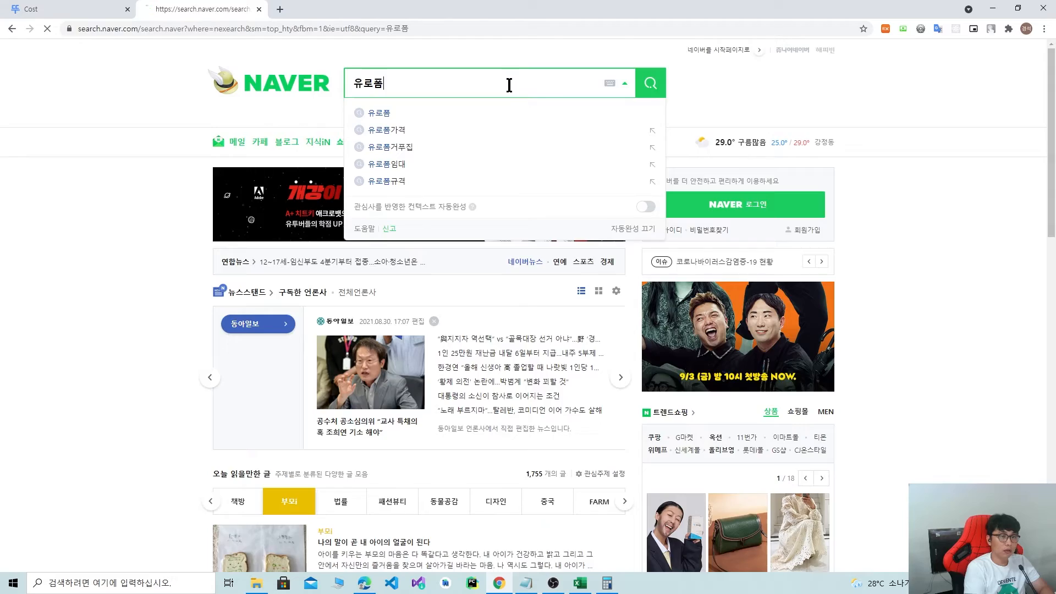
key("Return")
left_click(263, 90)
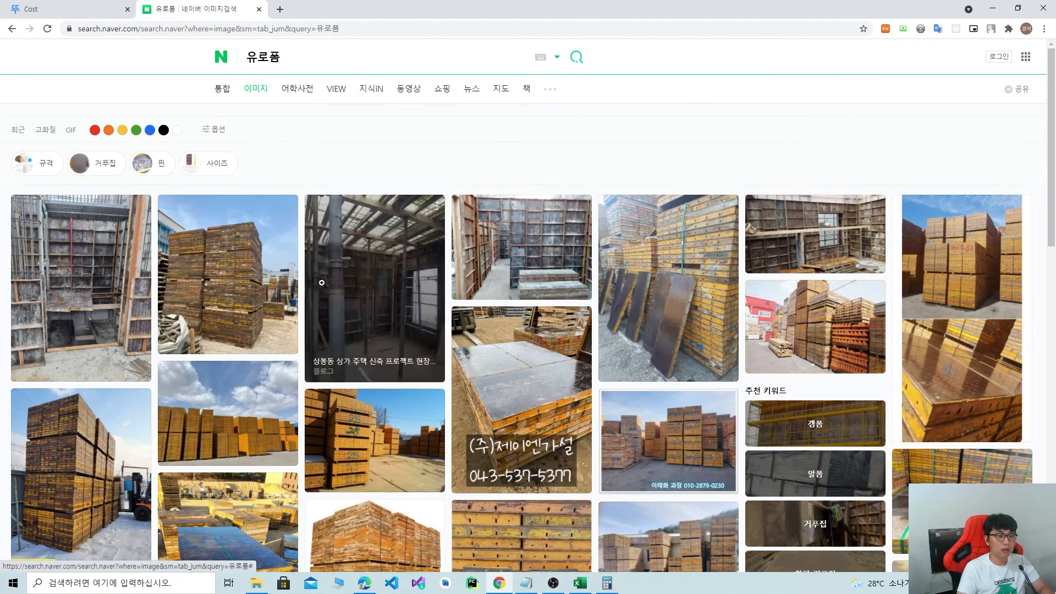
scroll(536, 388, "down", 1)
scroll(216, 341, "down", 2)
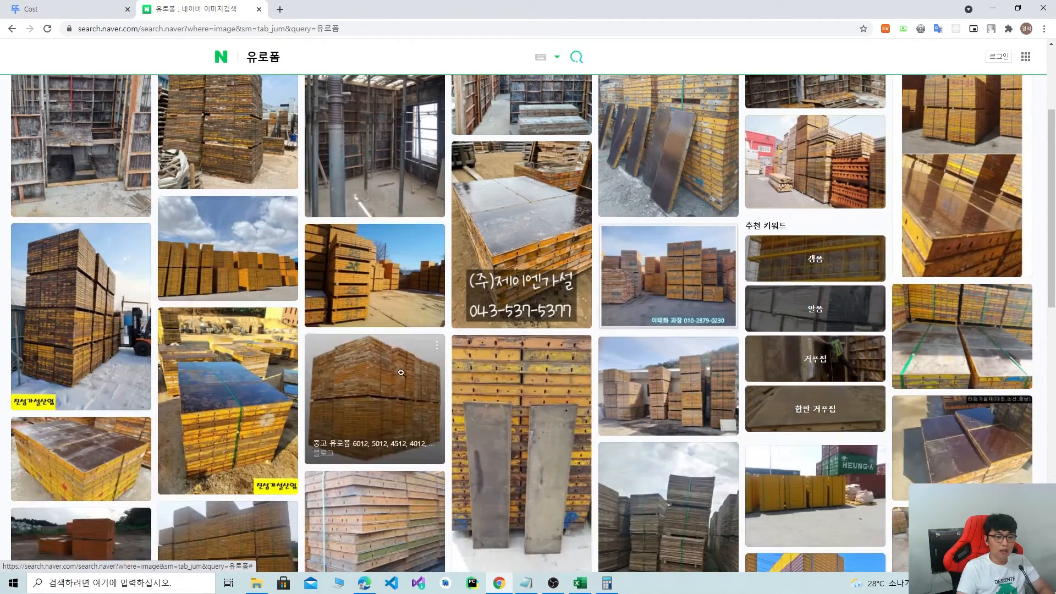
scroll(521, 236, "up", 3)
scroll(729, 297, "down", 2)
scroll(427, 129, "up", 2)
Search Naver images for 합판거푸집.
double_click(263, 57)
type("합")
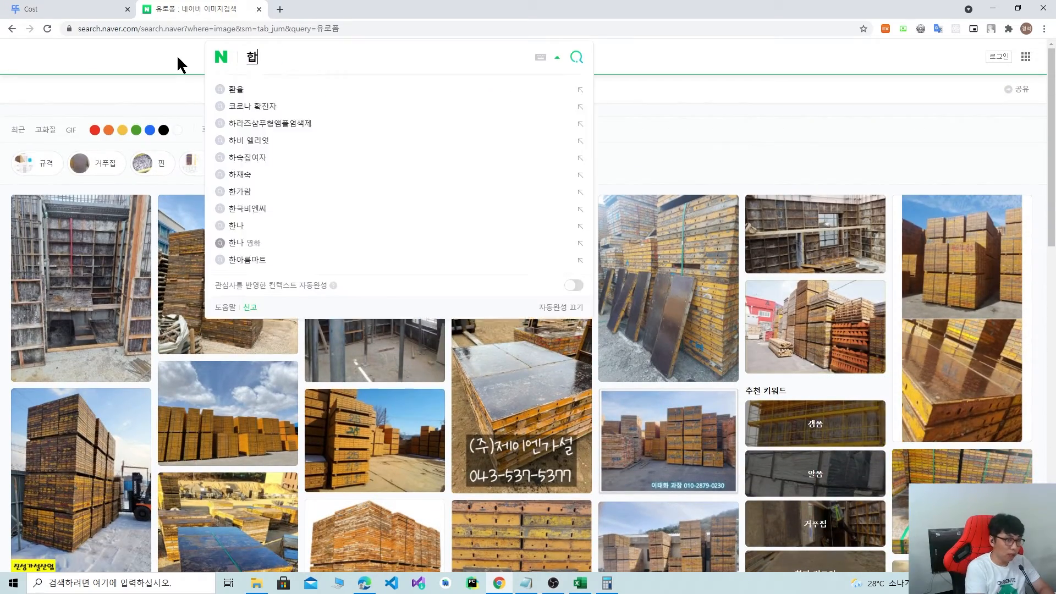
type("판거푸집")
key("Return")
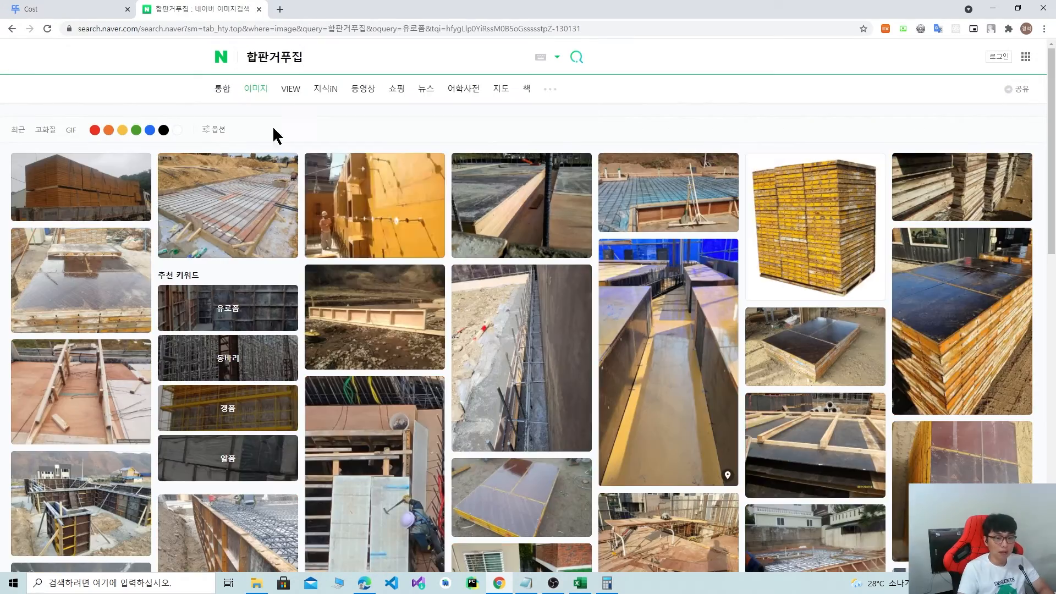
Compare enlarged photos of wooden formwork on site with the stacked 유로폼 panels, and close the Naver tab.
left_click(389, 327)
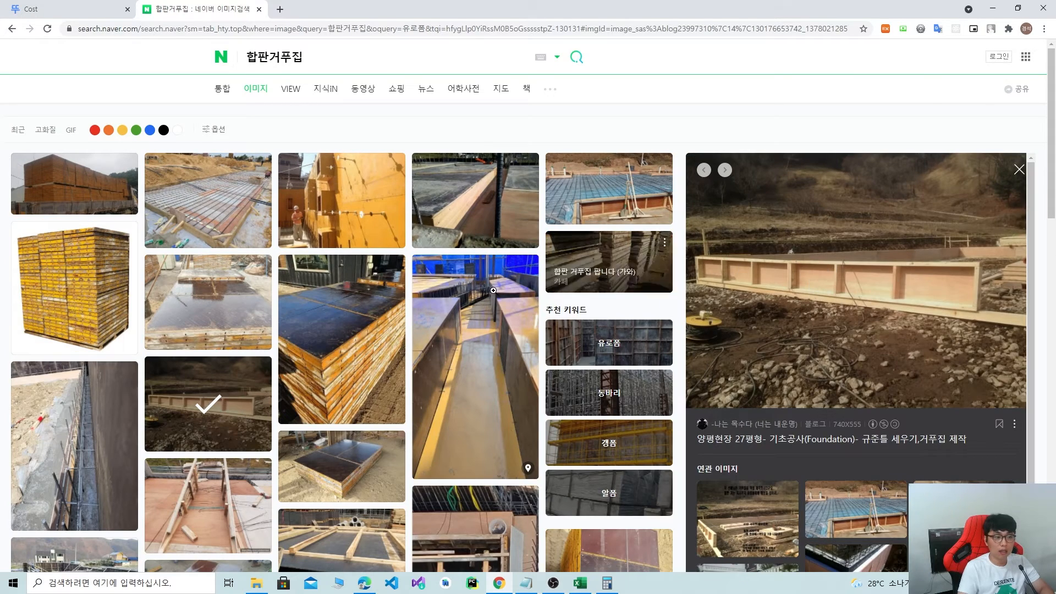
left_click(91, 281)
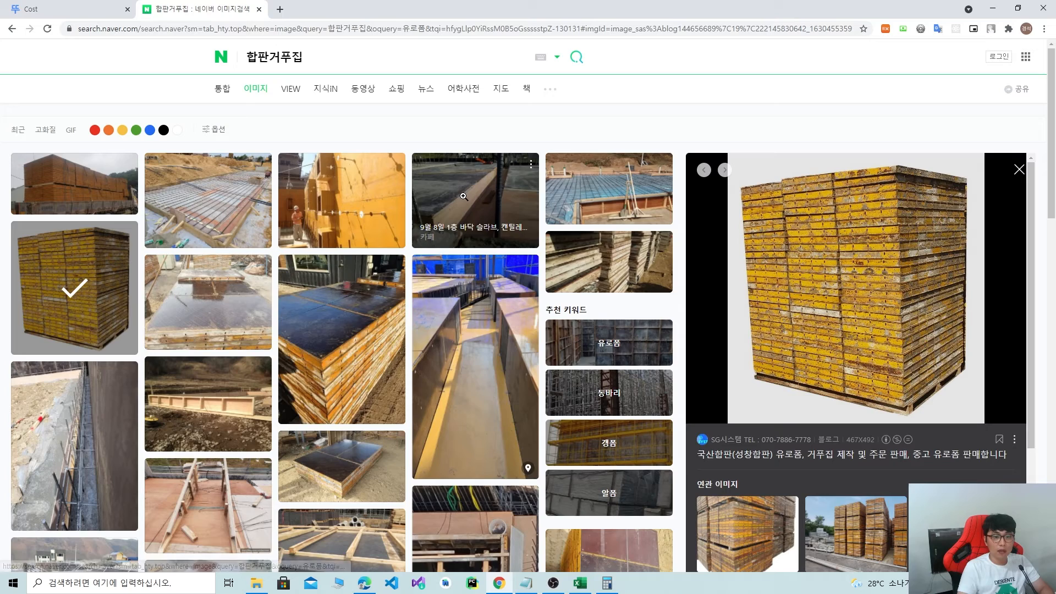
scroll(426, 346, "down", 1)
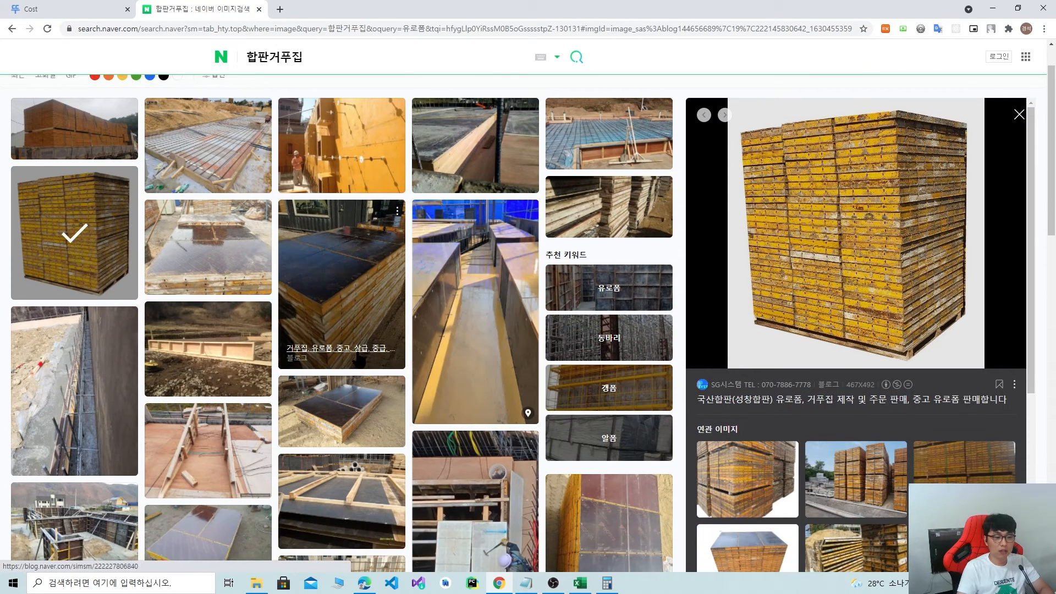
scroll(440, 308, "up", 1)
left_click(473, 220)
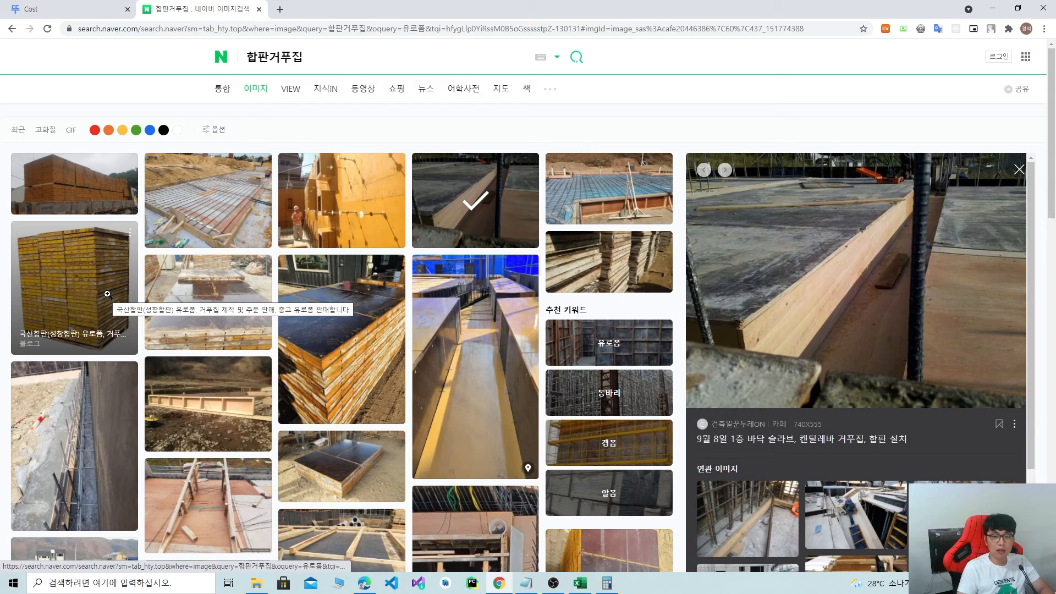
scroll(380, 325, "down", 1)
scroll(330, 308, "up", 1)
left_click(90, 277)
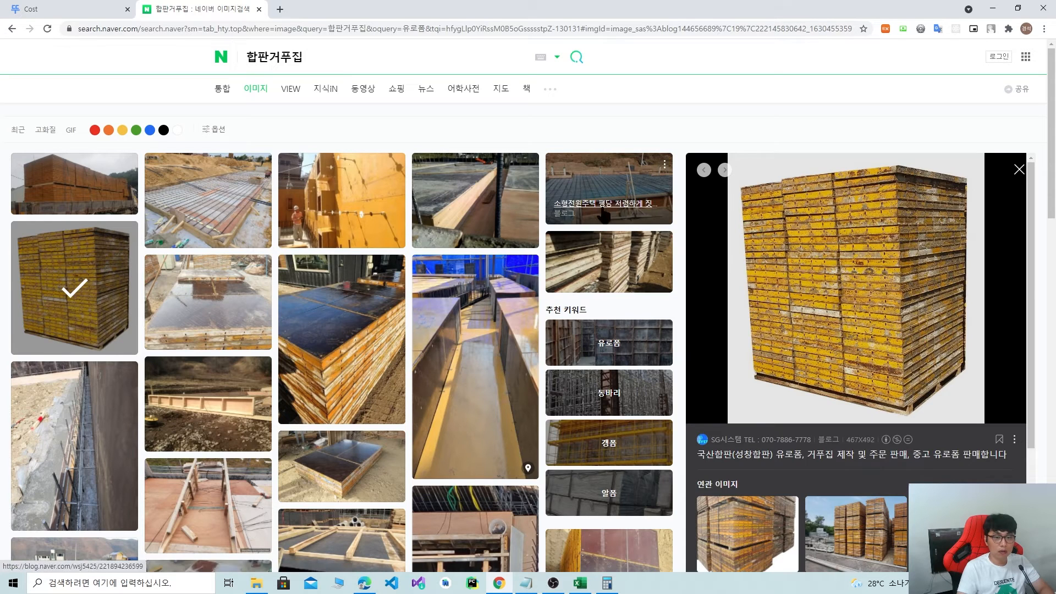
left_click(613, 193)
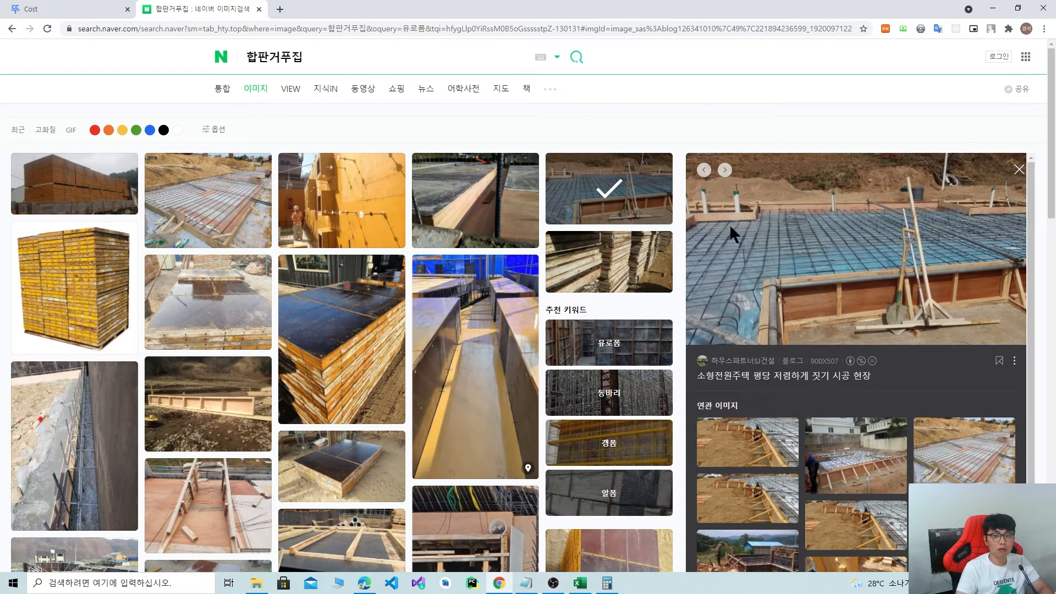
left_click(259, 9)
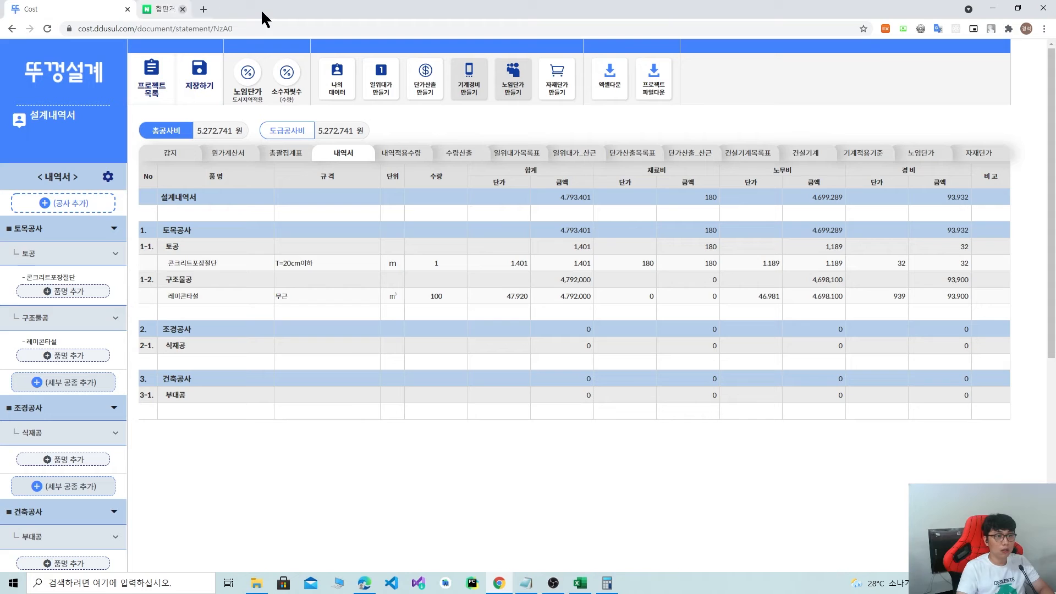
Switch to the estimating PDF in Edge and review the 6-3-1 합판거푸집 heading and its 1. 사용횟수 subsection.
left_click(364, 583)
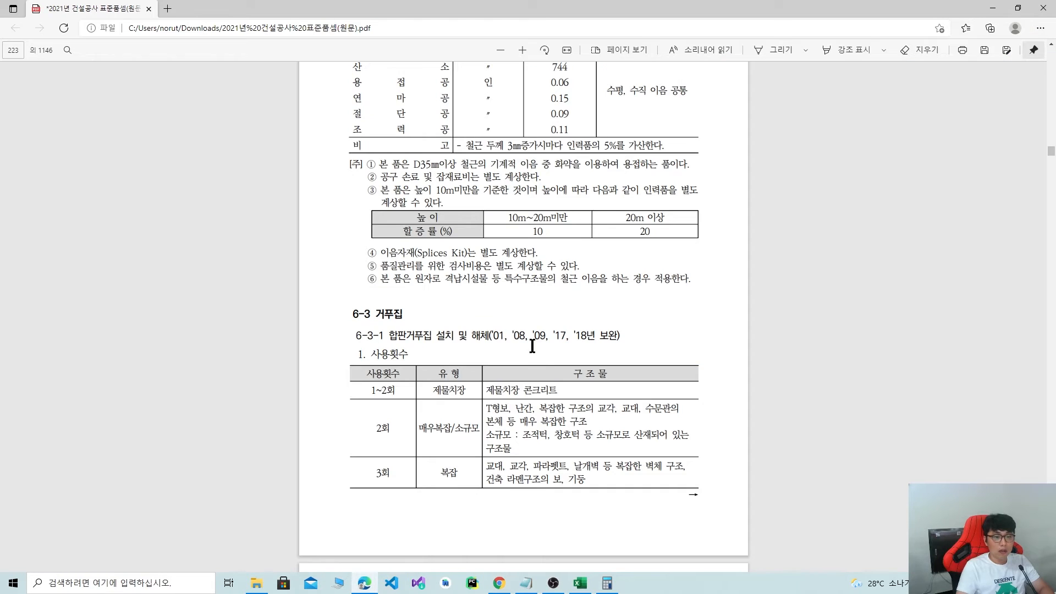
scroll(454, 332, "down", 2)
left_click_drag(376, 235, 489, 257)
left_click(469, 245)
left_click(688, 258)
left_click_drag(371, 273, 431, 274)
left_click(566, 271)
Examine the 1~2회 제물치장 row of the 사용횟수 table.
scroll(463, 273, "down", 2)
left_click_drag(367, 230, 398, 230)
left_click(434, 227)
left_click_drag(491, 230, 605, 231)
left_click(583, 231)
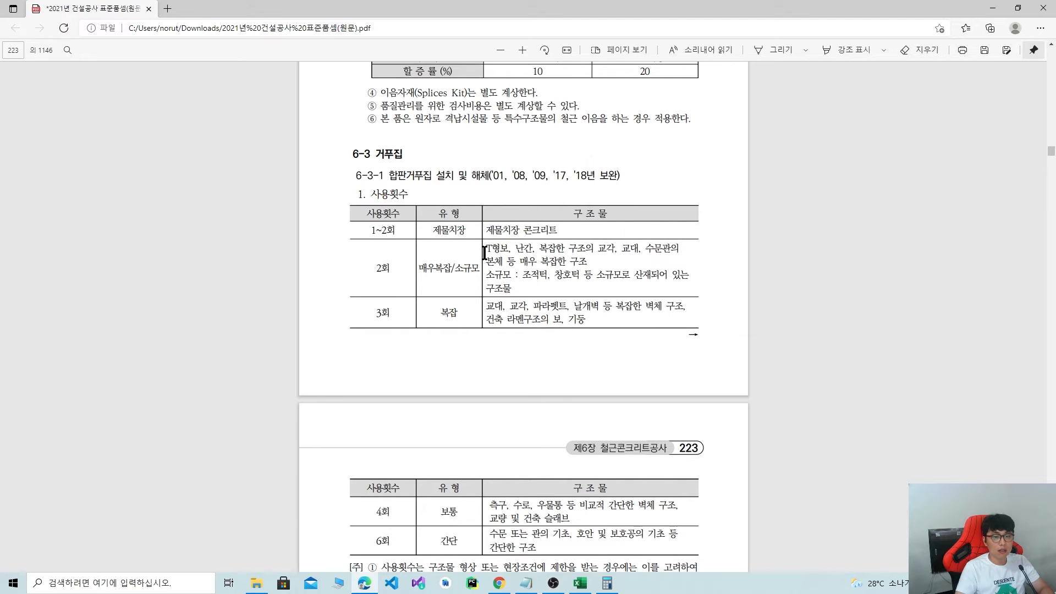
left_click_drag(436, 231, 534, 230)
left_click(678, 229)
Switch to Chrome, open Naver in a new tab and search for 제물치장.
left_click(500, 585)
left_click(141, 4)
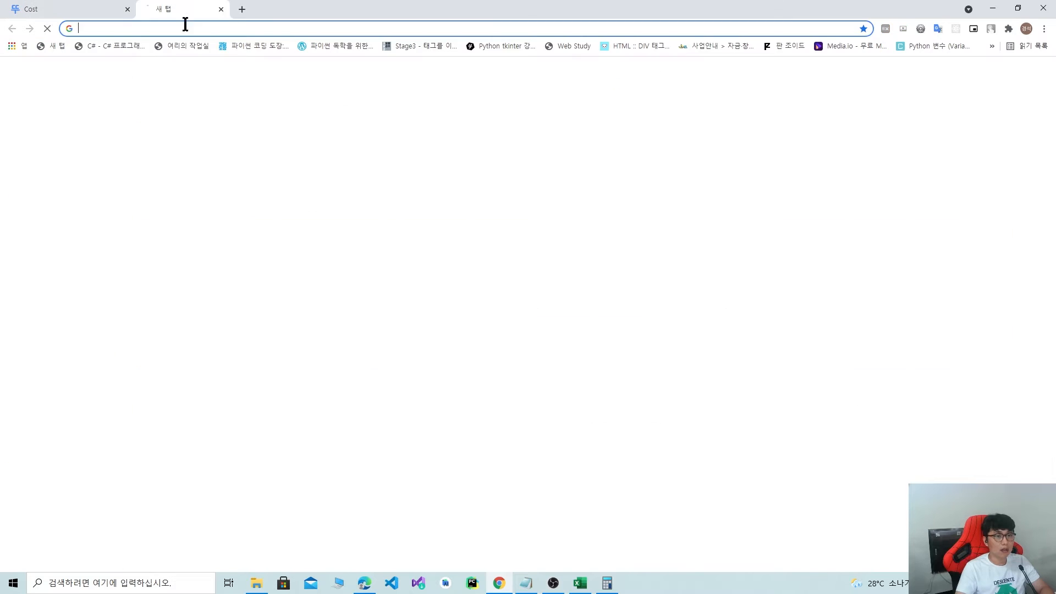
left_click(574, 284)
type("w")
key("BackSpace")
type("제물치자ㅇ")
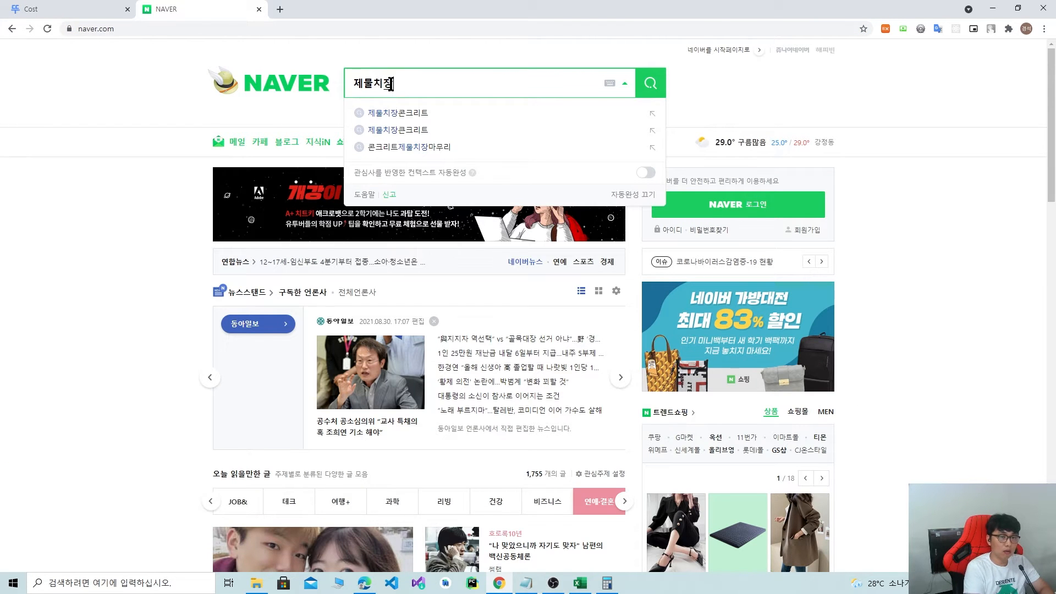
key("Return")
Read the encyclopedia definition of 제물치장 and close the Naver tab.
left_click_drag(227, 171, 371, 172)
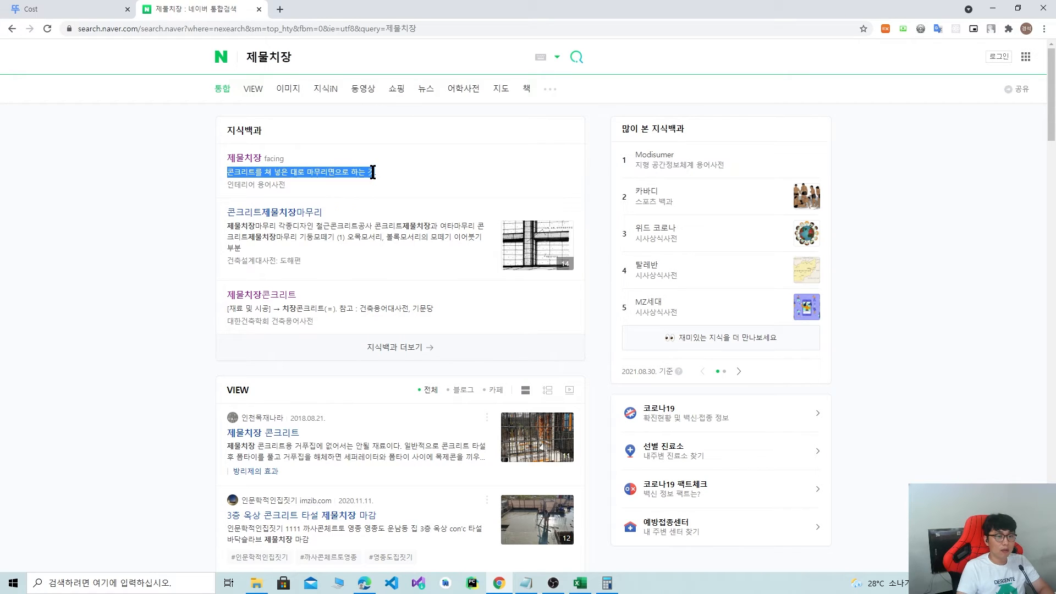
left_click(415, 175)
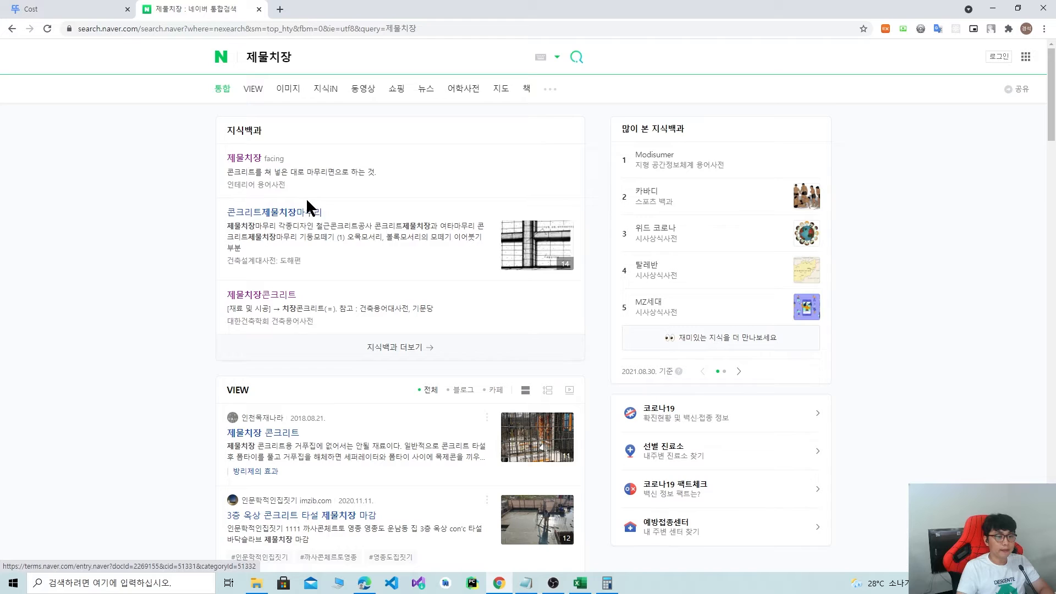
scroll(223, 255, "down", 1)
scroll(335, 244, "up", 1)
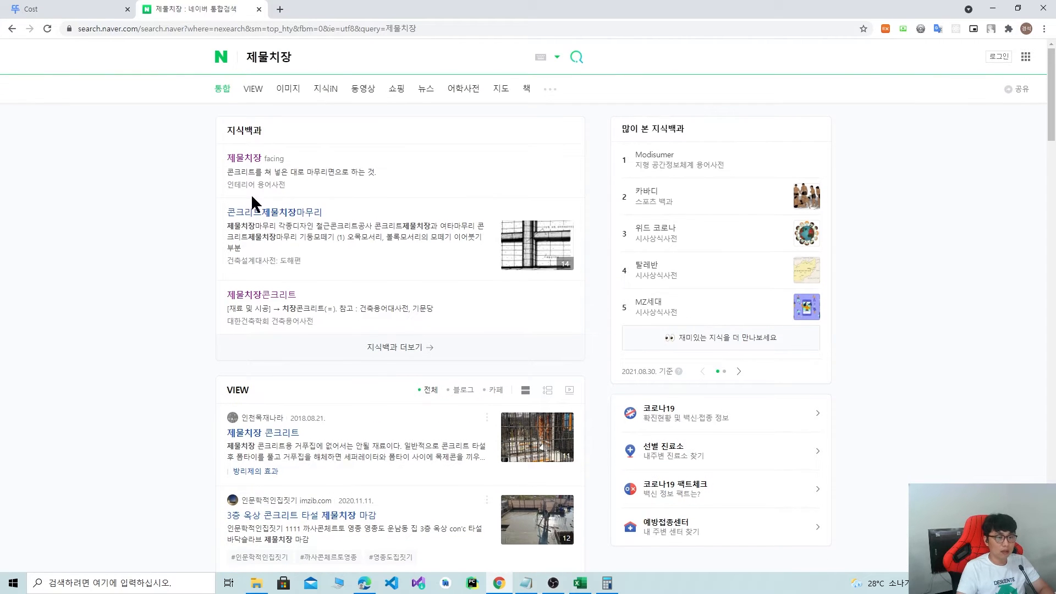
left_click(258, 9)
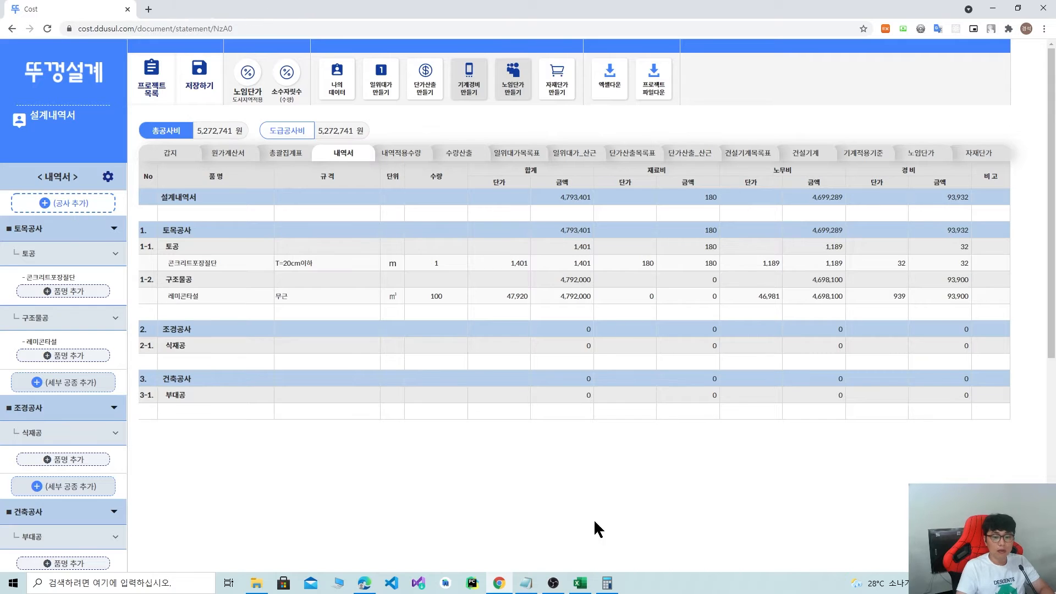
Switch to the estimating PDF in Edge and examine the structures listed for 1~2회, 2회 and 3회 formwork use.
left_click(364, 583)
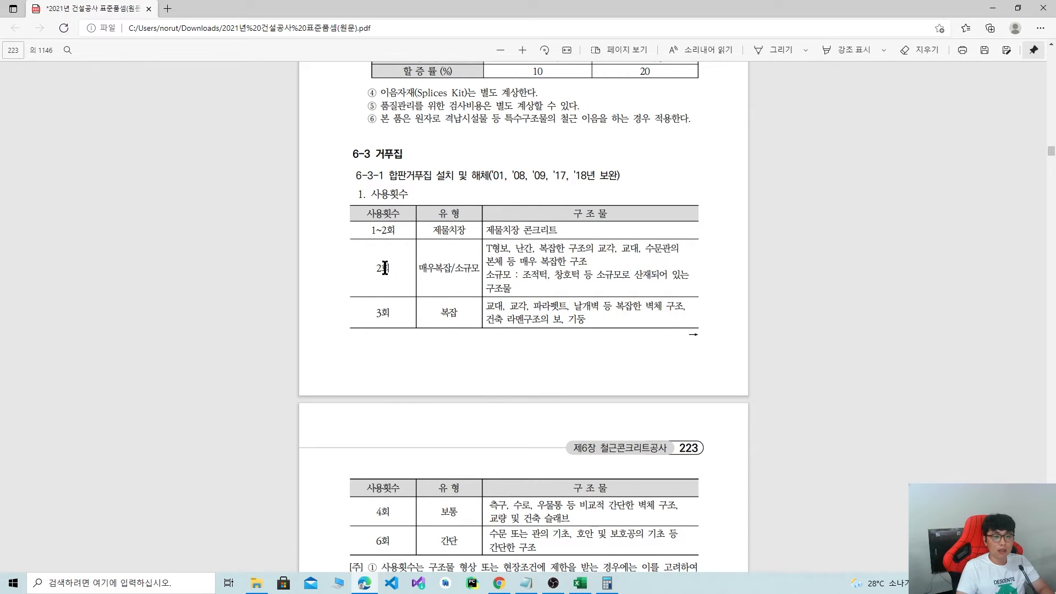
left_click_drag(368, 230, 399, 230)
left_click(390, 215)
left_click_drag(372, 275, 464, 291)
left_click(487, 247)
left_click_drag(498, 248, 676, 297)
left_click(461, 297)
left_click_drag(497, 306, 686, 319)
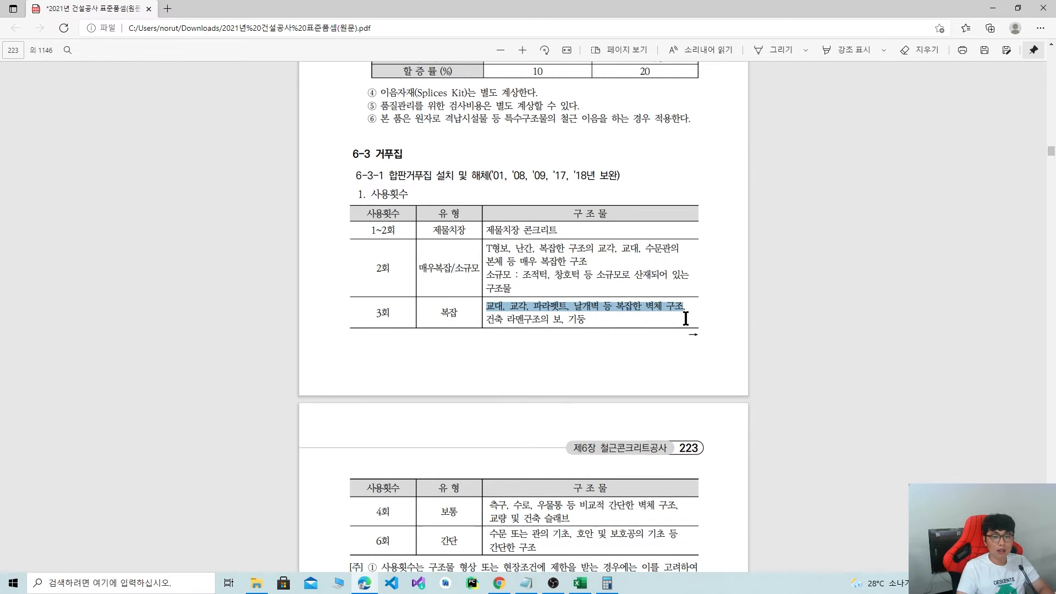
Examine the 4회 보통 and 6회 간단 rows of the 사용횟수 table and the structures they cover.
scroll(499, 316, "down", 3)
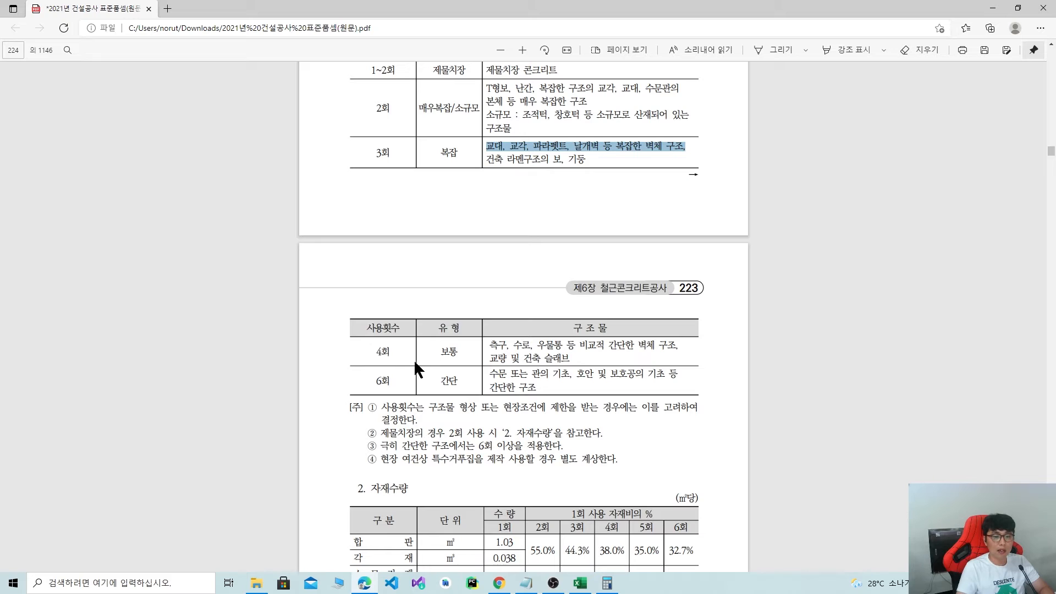
left_click(438, 351)
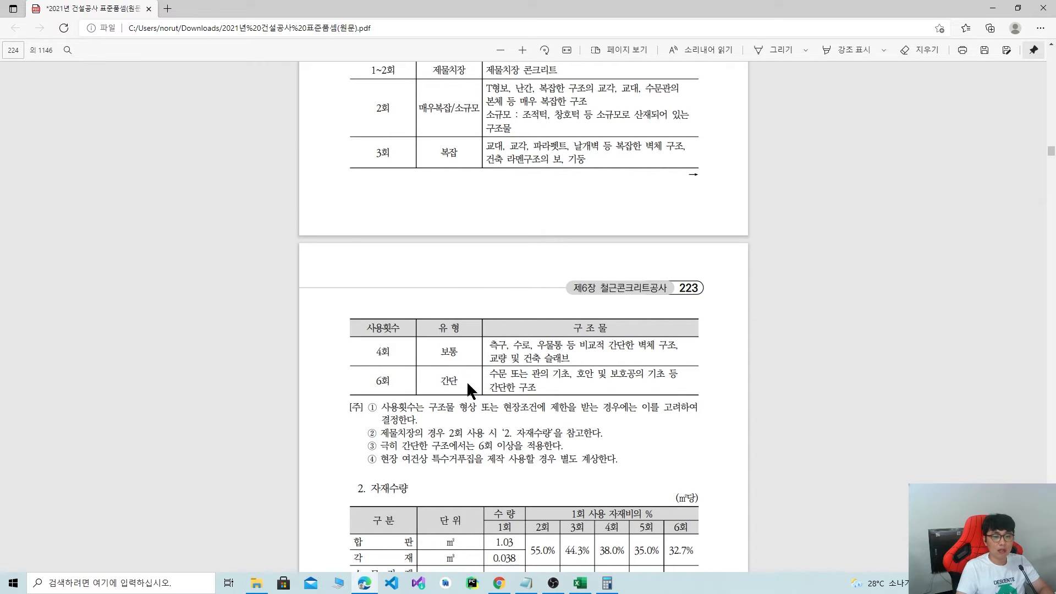
left_click_drag(378, 352, 400, 346)
left_click(442, 353)
scroll(467, 308, "up", 4)
scroll(449, 330, "down", 3)
scroll(447, 352, "down", 1)
scroll(484, 346, "down", 1)
scroll(497, 336, "down", 1)
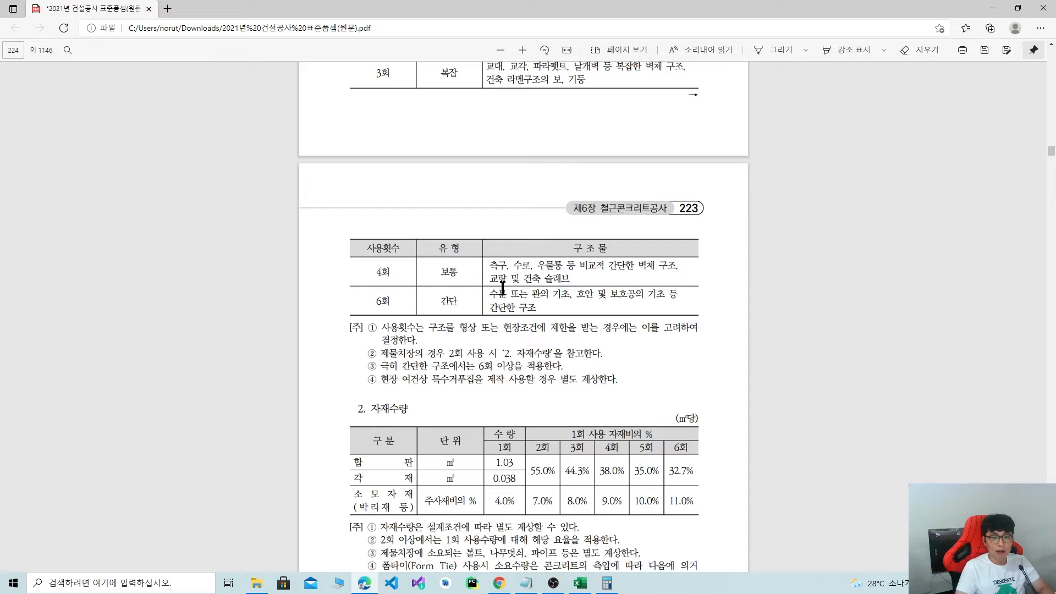
left_click_drag(490, 265, 685, 265)
left_click(451, 269)
Read notes ① and ② under the 사용횟수 table, including the reference to 2. 자재수량.
scroll(583, 289, "down", 2)
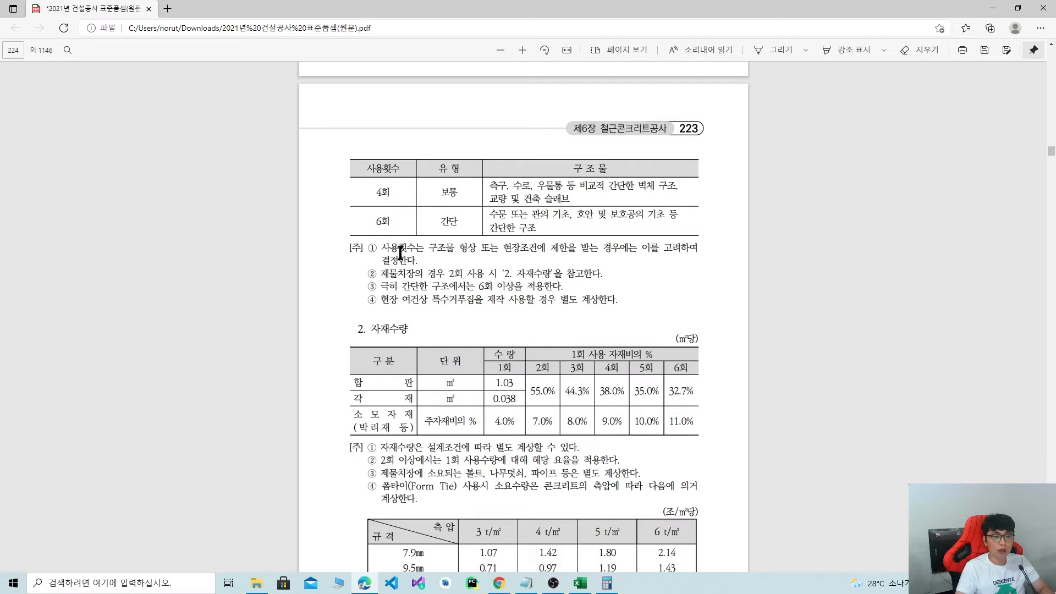
left_click_drag(431, 253, 516, 265)
left_click(531, 265)
left_click_drag(596, 248, 674, 248)
left_click(627, 280)
left_click_drag(451, 273, 590, 276)
left_click(531, 293)
left_click_drag(366, 329, 405, 328)
left_click(386, 333)
left_click(487, 315)
Read notes ③ and ④ under the 사용횟수 table about very simple structures and special formwork.
left_click_drag(402, 286, 557, 288)
left_click(487, 299)
left_click_drag(400, 288, 566, 287)
left_click(480, 292)
left_click(462, 307)
left_click_drag(381, 300, 626, 301)
left_click(436, 298)
left_click_drag(560, 302, 619, 301)
left_click(555, 300)
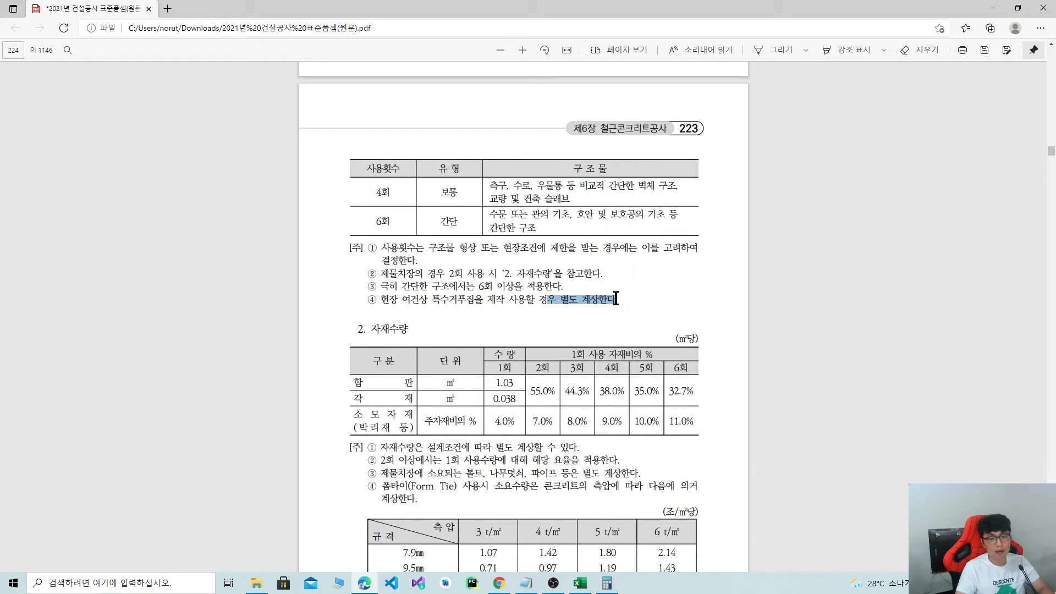
Examine the 2. 자재수량 table, including its ㎡당 unit and the 합판 row.
left_click_drag(549, 301, 562, 296)
left_click(576, 300)
scroll(557, 297, "down", 2)
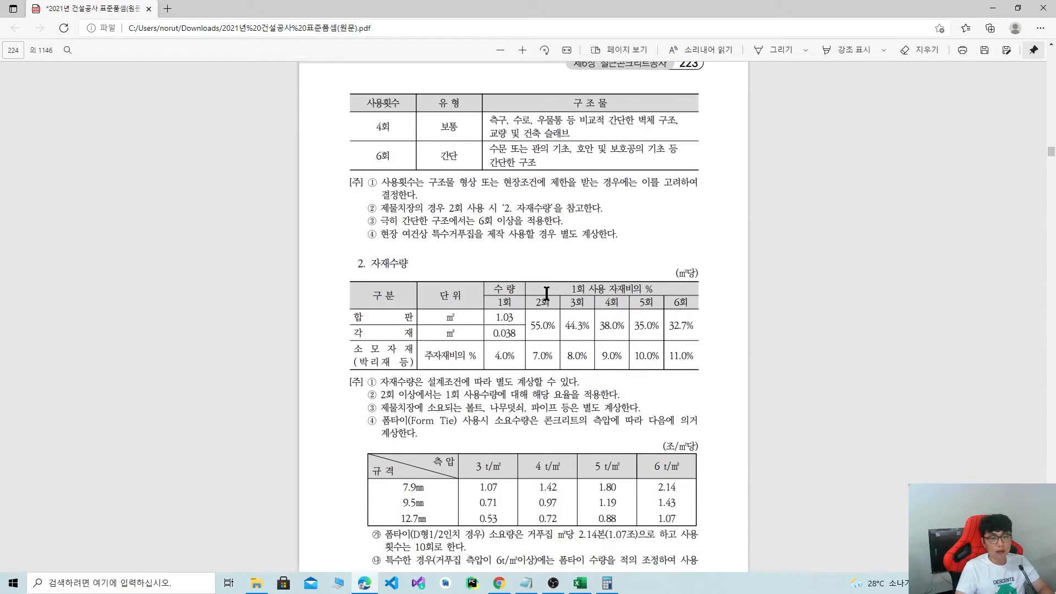
left_click_drag(373, 247, 408, 249)
left_click(438, 273)
left_click_drag(678, 267, 699, 256)
left_click(496, 318)
left_click_drag(358, 306, 387, 307)
left_click(398, 313)
left_click_drag(354, 316, 406, 316)
left_click(371, 315)
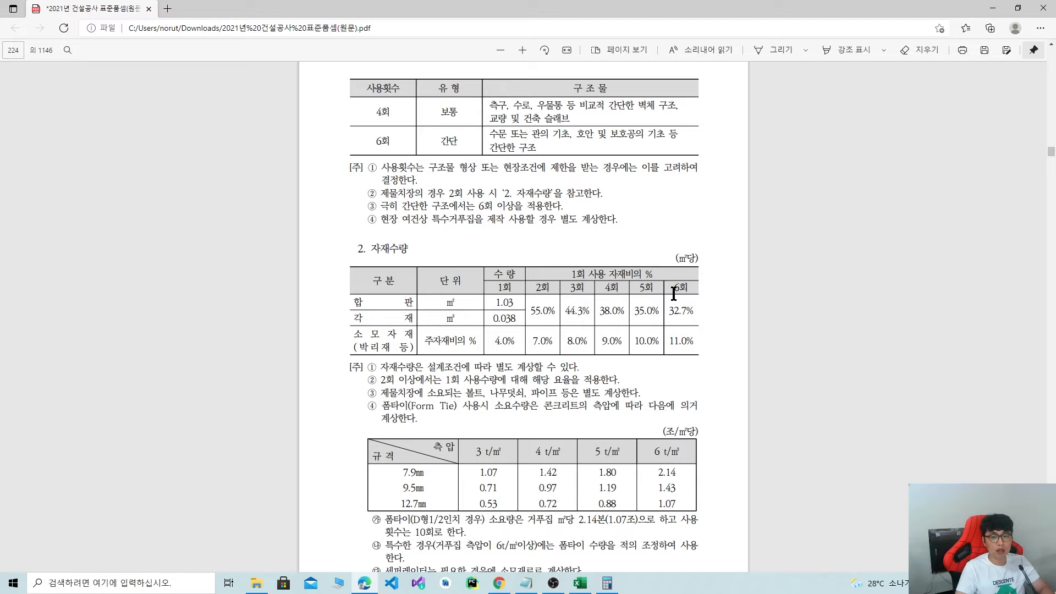
Examine the 1회 사용 자재비의 % columns, the 1회 quantities and the 소모자재 row of the 자재수량 table.
left_click_drag(571, 274, 653, 274)
left_click(665, 208)
left_click(550, 311)
left_click_drag(498, 303, 500, 316)
left_click(503, 314)
left_click_drag(351, 334, 402, 338)
left_click(364, 348)
left_click(402, 339)
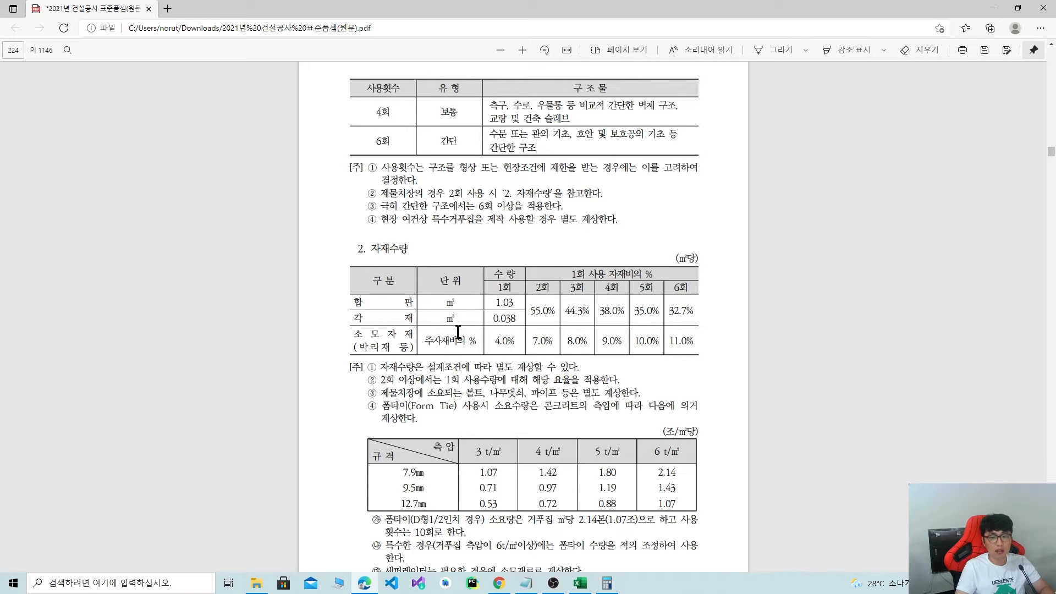
Read notes ① and ② under the 자재수량 table and compare them with the reuse percentages.
scroll(567, 350, "down", 3)
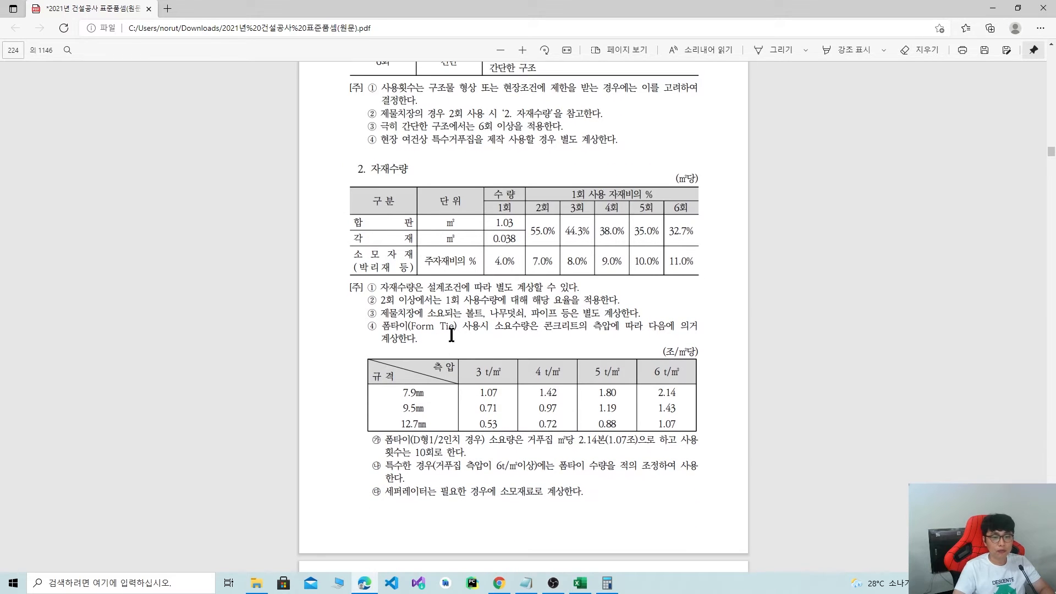
left_click_drag(430, 289, 577, 289)
left_click(561, 296)
left_click_drag(428, 288, 567, 288)
left_click(483, 298)
left_click_drag(429, 288, 577, 287)
left_click(483, 295)
left_click(483, 299)
left_click_drag(526, 301, 619, 301)
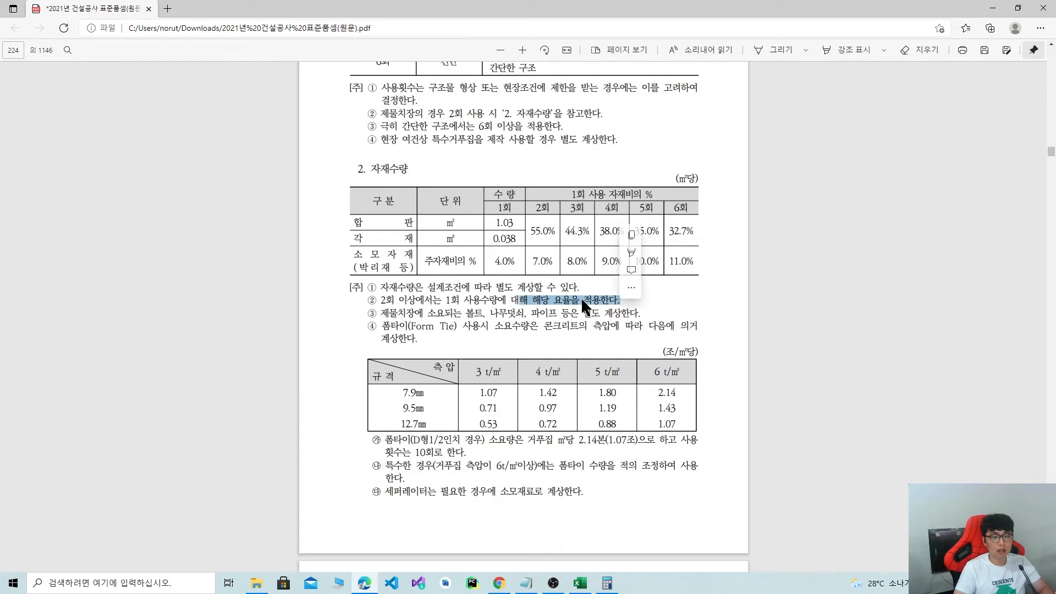
left_click(580, 299)
left_click_drag(530, 231, 682, 231)
left_click(523, 298)
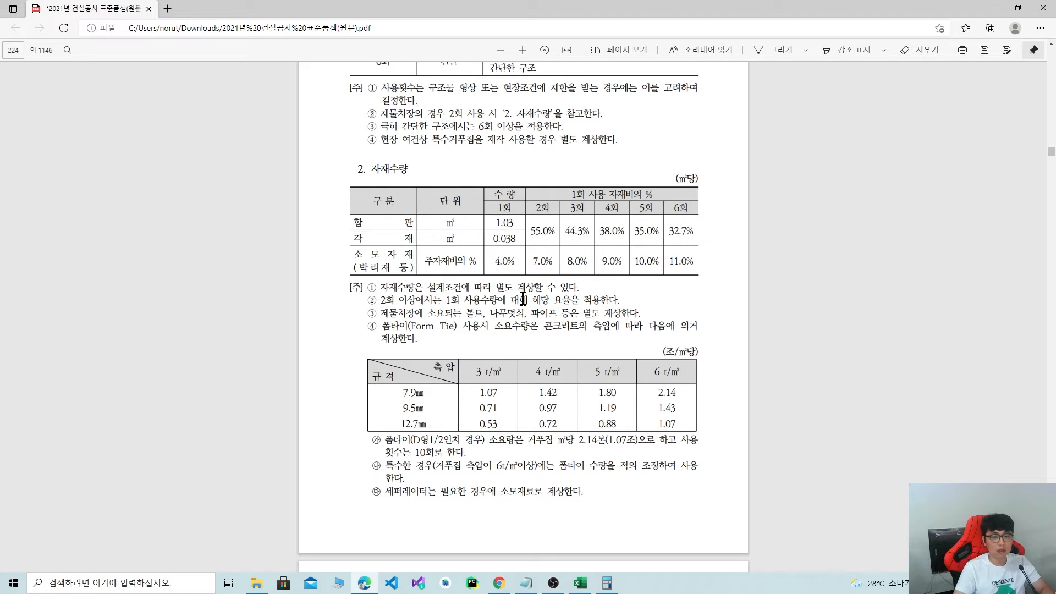
Underline in ink the 나무덧쇠, 파이프 wording in note ③ and the 폼타이(Form Tie) and 콘크리트의 측압 wording in note ④.
left_click(772, 50)
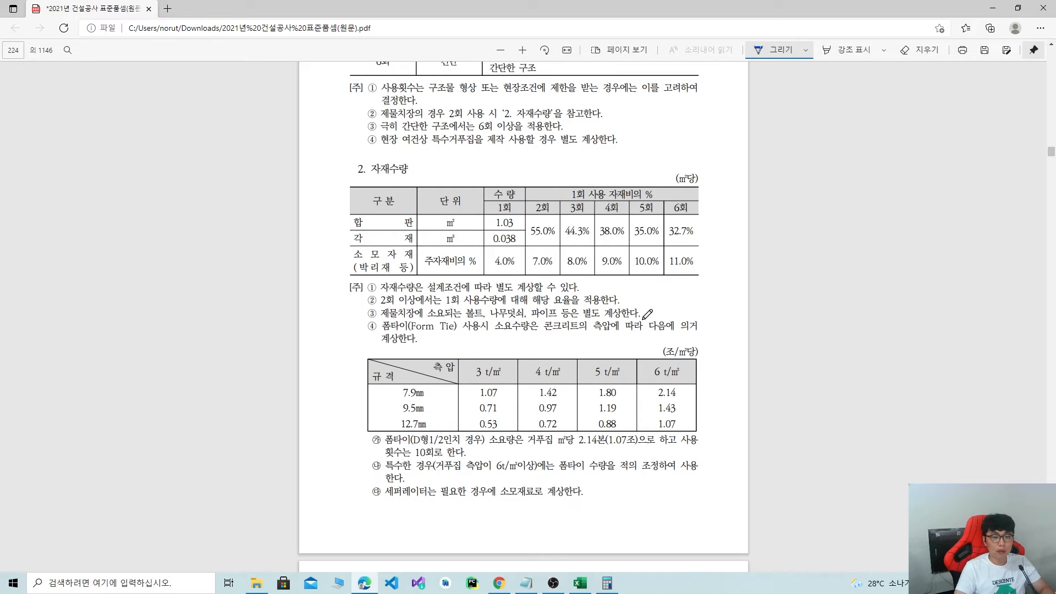
left_click_drag(494, 319, 638, 317)
left_click_drag(378, 331, 461, 330)
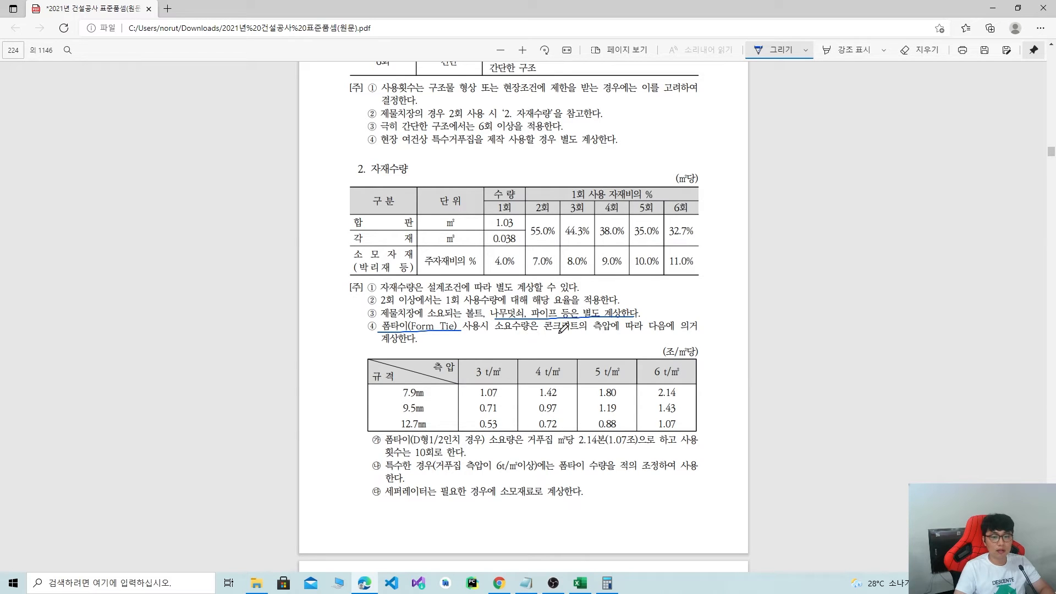
left_click_drag(557, 332, 691, 329)
Switch to Chrome, open Naver in a new tab and search for 폼타이.
left_click(499, 583)
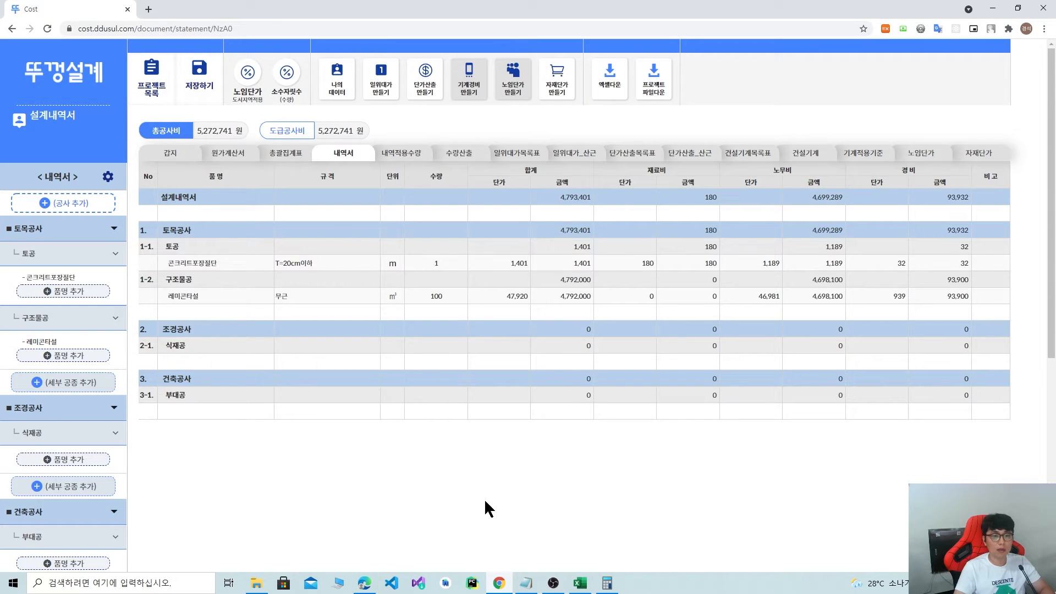
left_click(148, 9)
left_click(586, 284)
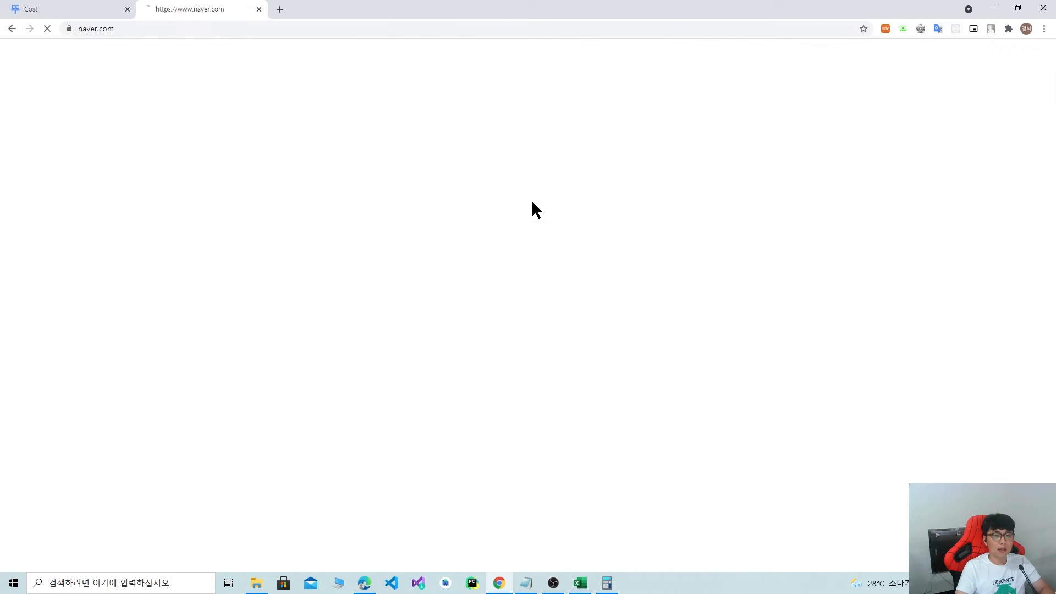
type("vh")
key("BackSpace")
key("BackSpace")
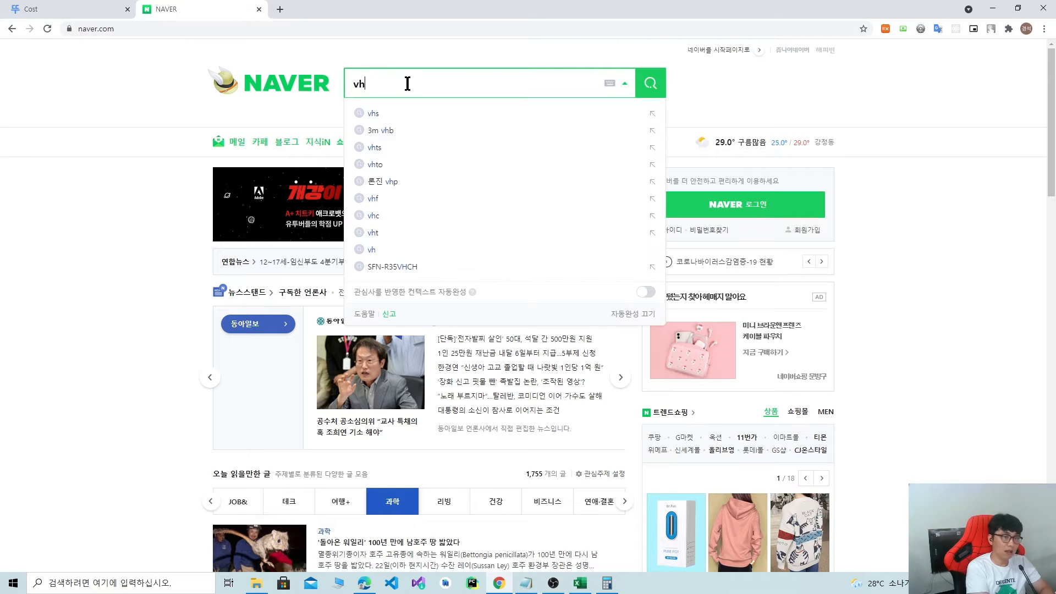
type("폼타이")
key("Return")
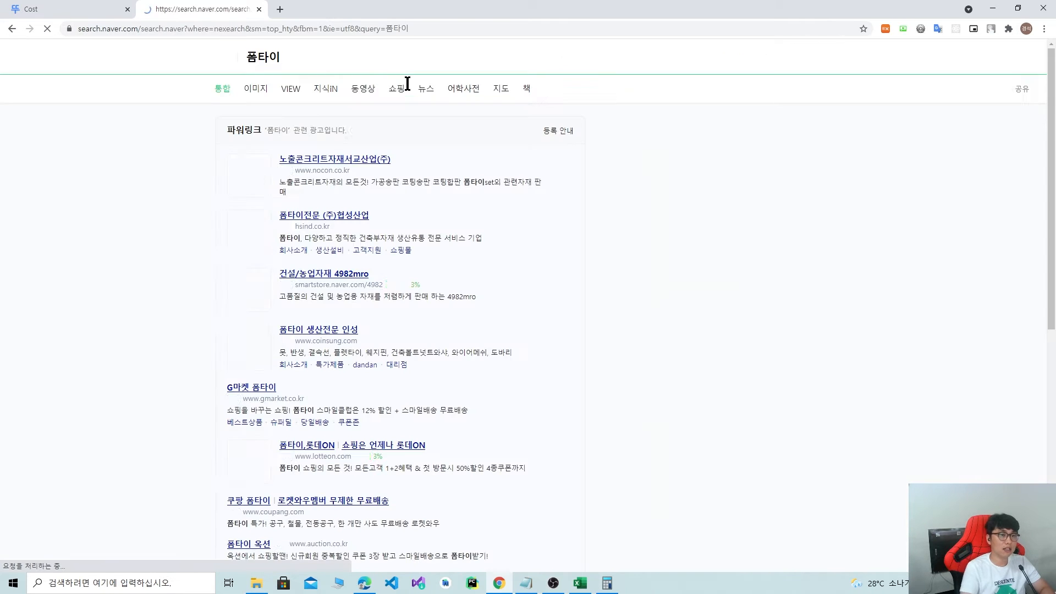
Browse the image results for 폼타이, and close the Naver tab.
left_click(257, 89)
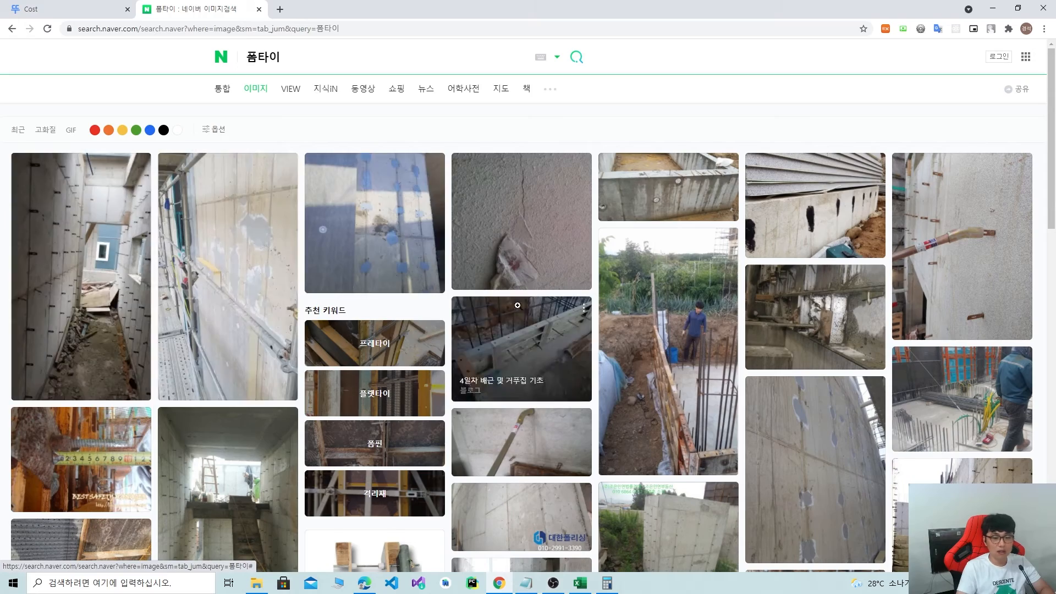
scroll(516, 305, "down", 2)
scroll(405, 302, "down", 4)
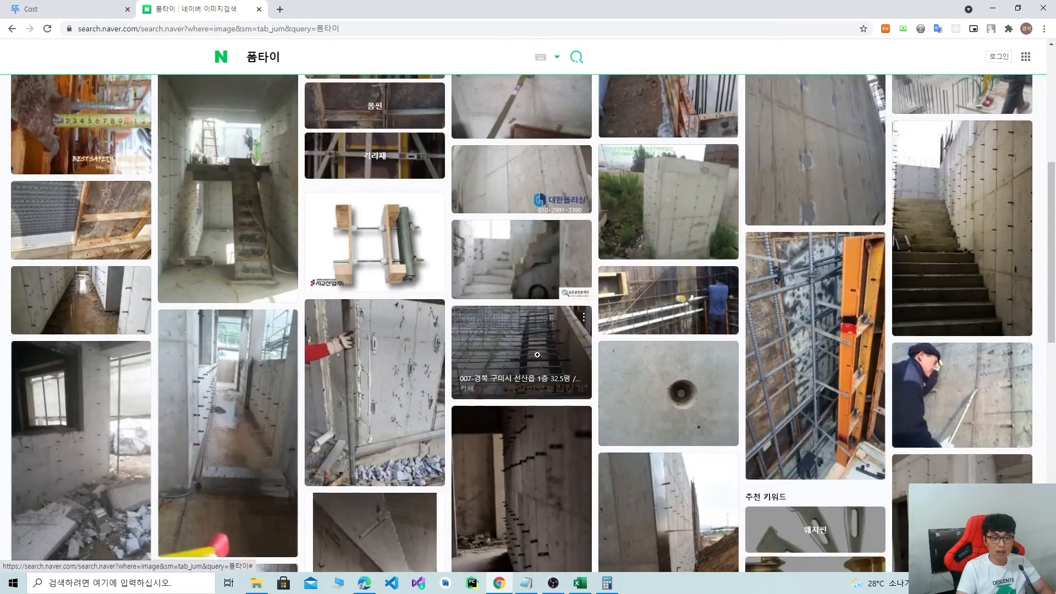
scroll(537, 355, "down", 10)
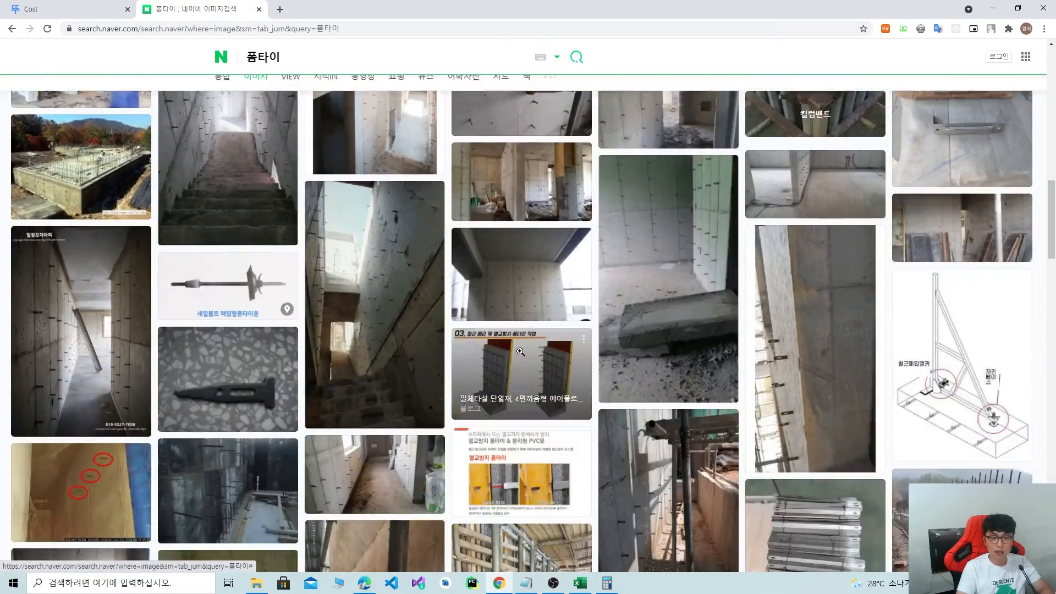
scroll(825, 357, "down", 4)
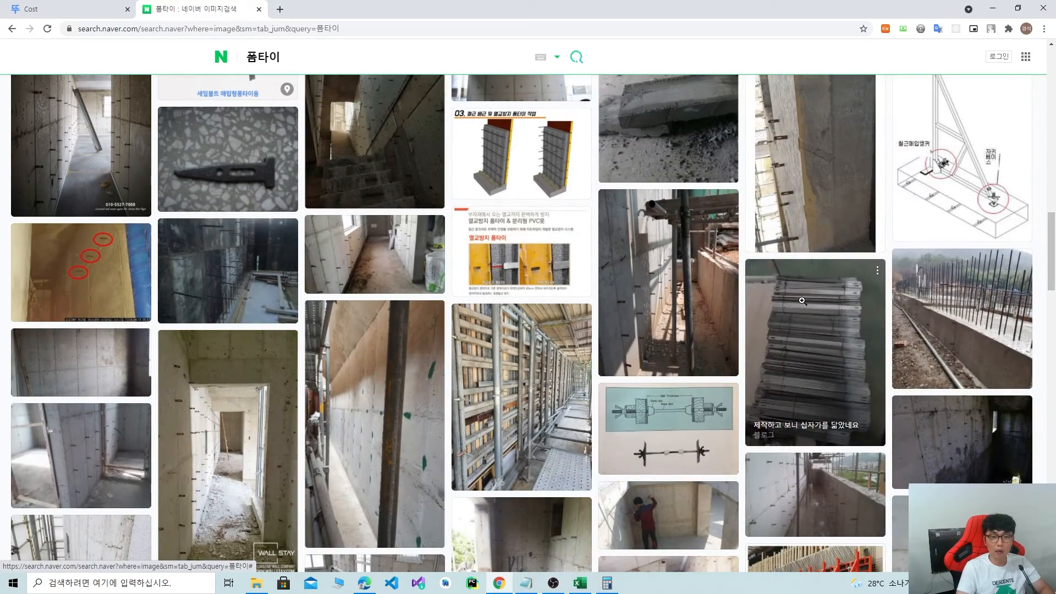
scroll(478, 234, "up", 15)
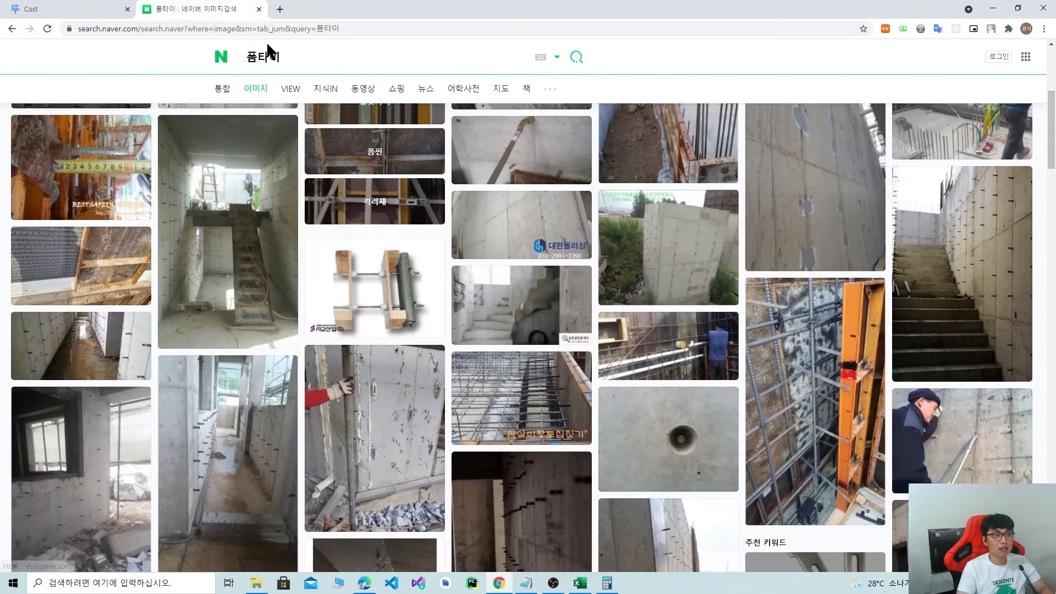
left_click(259, 9)
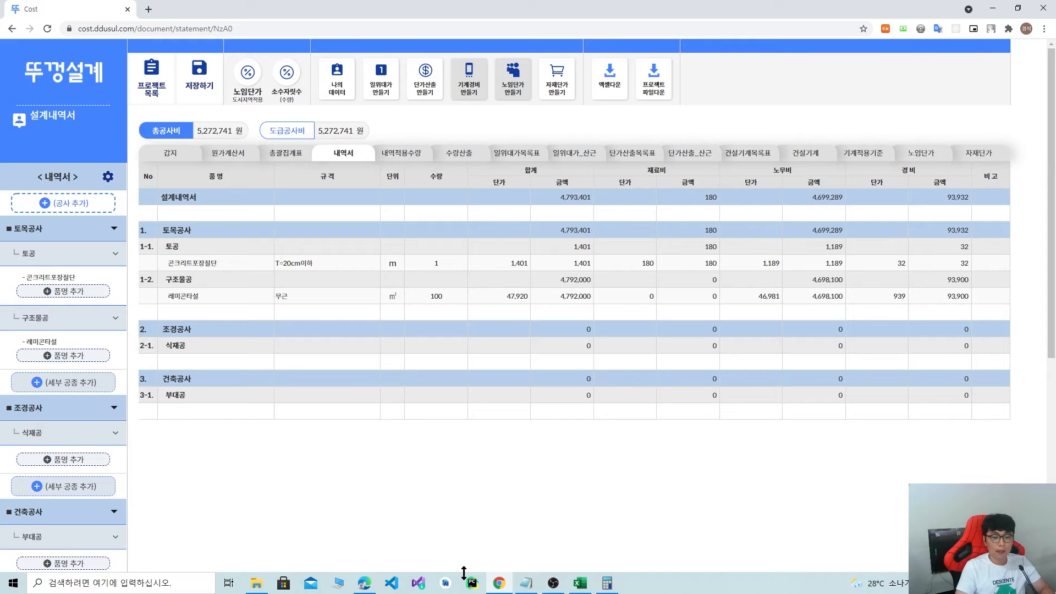
Return to the estimating PDF in Edge and bracket the 폼타이 quantity table with its notes ㉮ to ㉰ in ink.
left_click(364, 583)
scroll(449, 364, "down", 5)
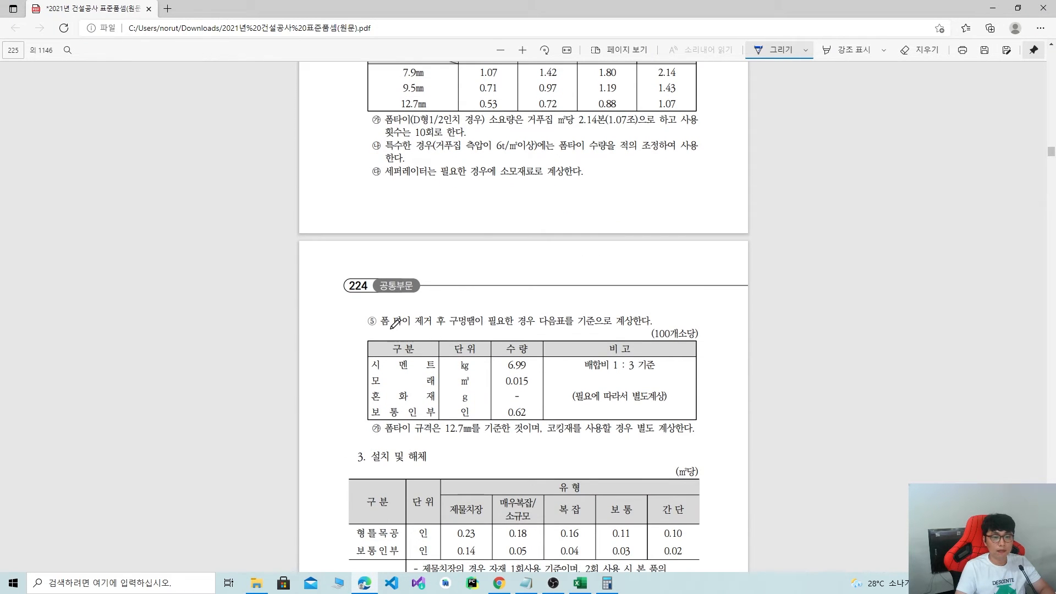
scroll(415, 316, "up", 4)
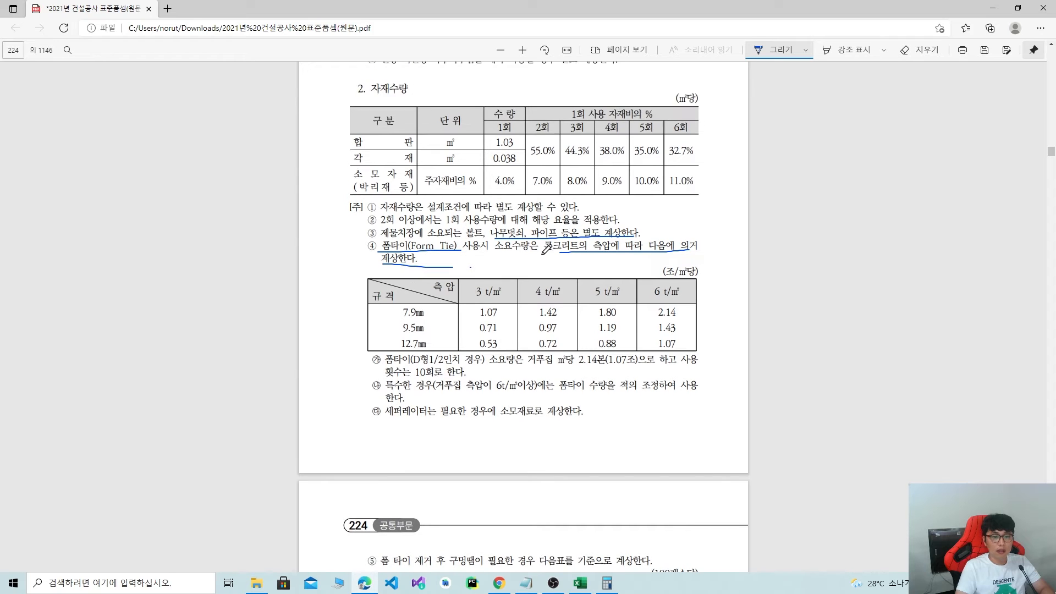
scroll(436, 246, "down", 1)
mouse_move(375, 190)
left_mouse_down()
mouse_move(350, 231)
mouse_move(374, 331)
left_mouse_up()
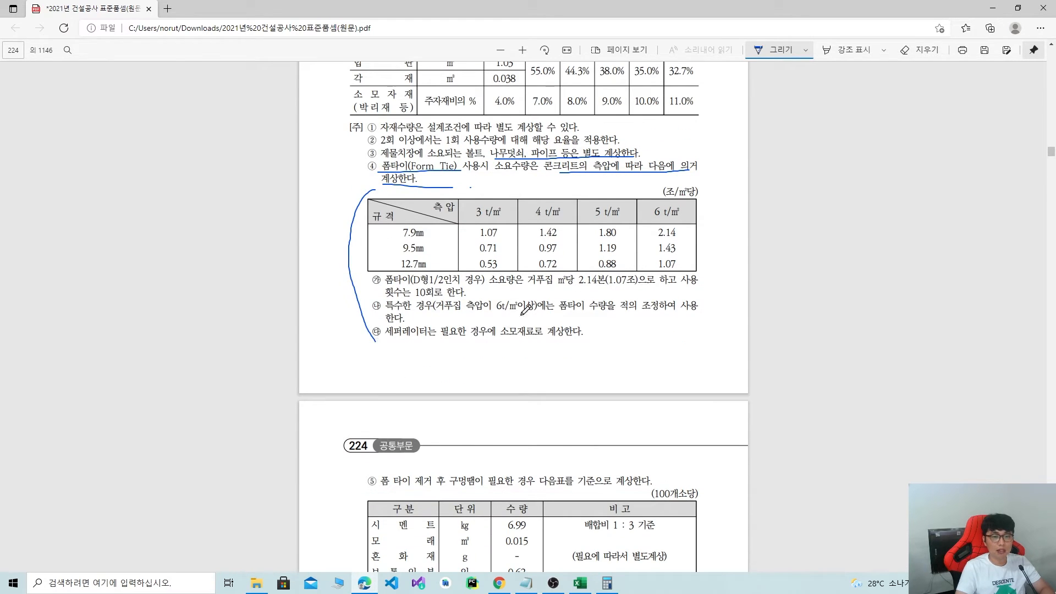
Circle 설치 and 해체 and underline the heading of section 3. 설치 및 해체.
scroll(532, 315, "up", 1)
scroll(412, 307, "down", 5)
scroll(408, 298, "down", 2)
mouse_move(368, 217)
left_mouse_down()
mouse_move(392, 210)
mouse_move(369, 207)
left_mouse_up()
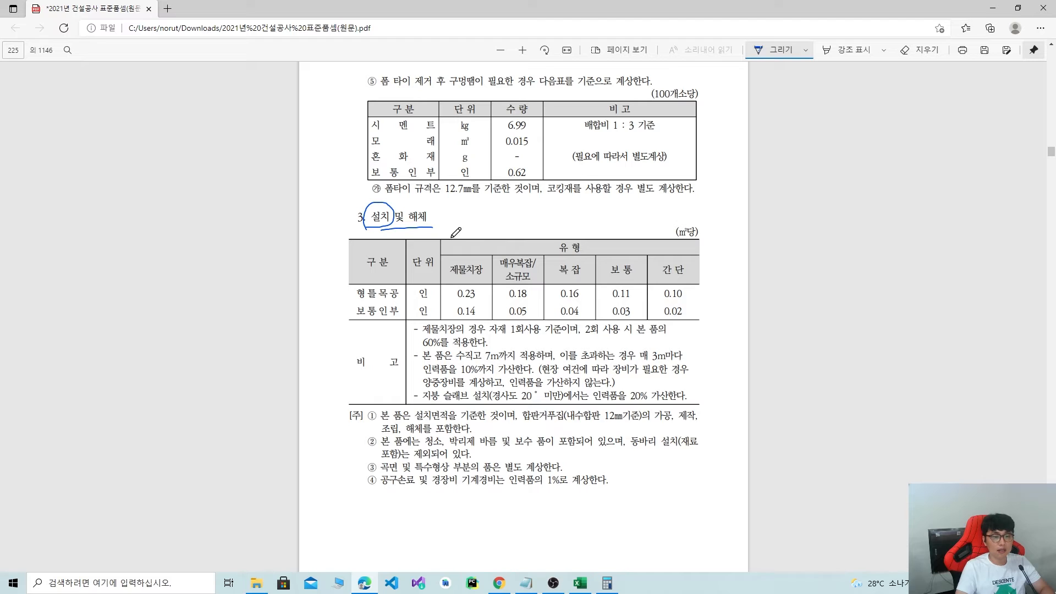
mouse_move(354, 229)
left_mouse_down()
mouse_move(422, 225)
mouse_move(413, 198)
mouse_move(411, 226)
left_mouse_up()
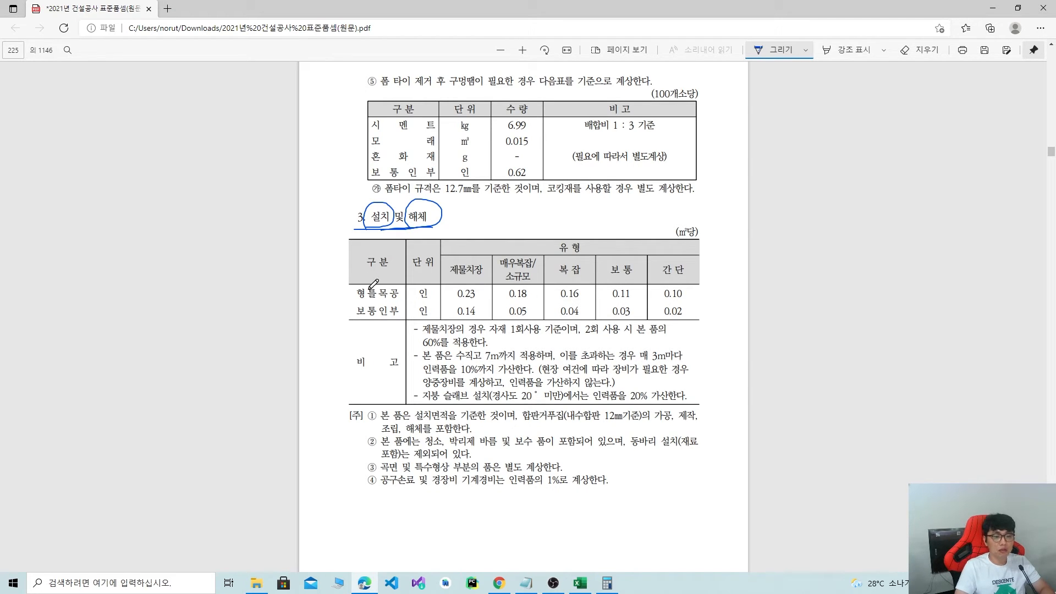
Mark 형틀목공 and 보통인부, the 제물치장, 매우복잡 and 간단 types, and the 0.23, 0.10 and 0.02 quantities in ink.
mouse_move(351, 301)
left_mouse_down()
mouse_move(398, 300)
mouse_move(400, 316)
left_mouse_up()
mouse_move(451, 280)
left_mouse_down()
mouse_move(442, 274)
mouse_move(480, 286)
mouse_move(455, 288)
mouse_move(536, 270)
left_mouse_up()
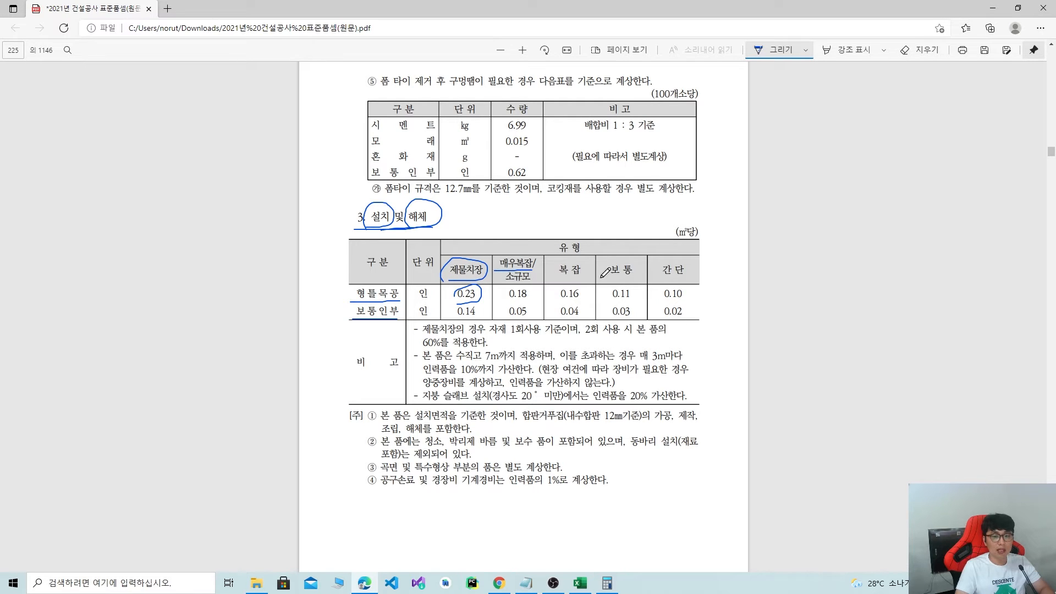
mouse_move(656, 279)
left_mouse_down()
mouse_move(689, 256)
mouse_move(655, 263)
mouse_move(652, 279)
mouse_move(696, 299)
mouse_move(687, 318)
mouse_move(690, 289)
mouse_move(655, 305)
mouse_move(653, 320)
left_mouse_up()
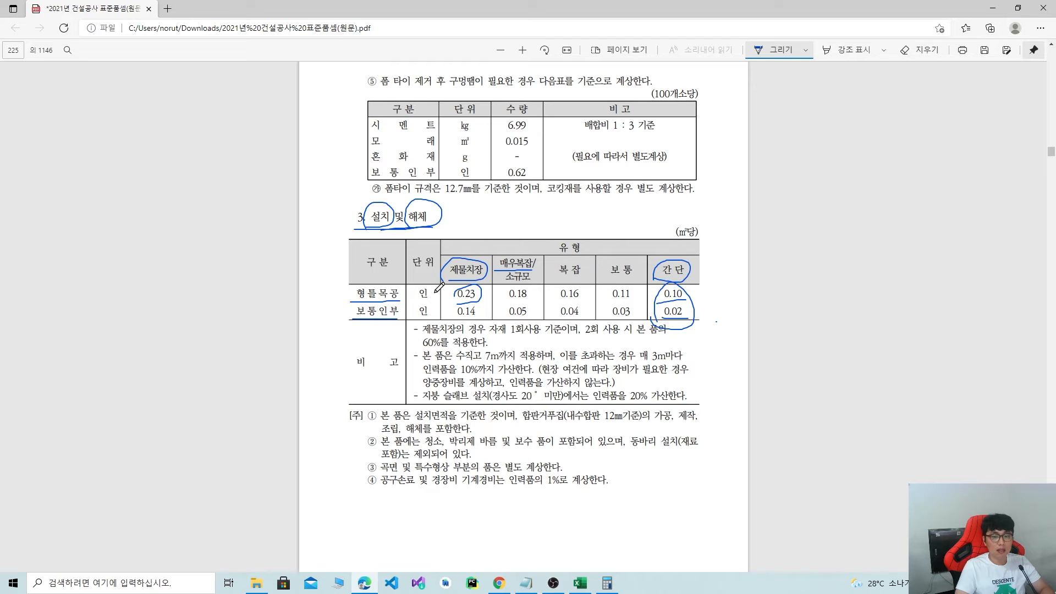
mouse_move(357, 298)
left_mouse_down()
mouse_move(403, 284)
mouse_move(356, 300)
left_mouse_up()
left_click_drag(659, 294, 675, 280)
Underline 비고 and mark the 1회사용 기준, 2회 사용 and 60%를 적용한다 wording in its first remark.
scroll(486, 324, "down", 2)
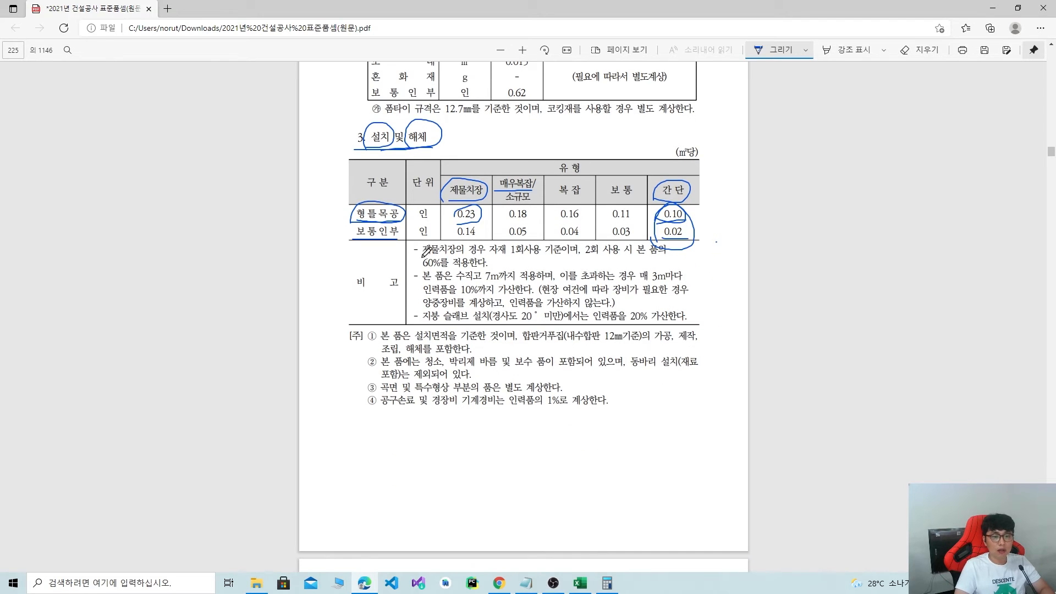
left_click_drag(360, 293, 400, 294)
left_click_drag(499, 256, 663, 254)
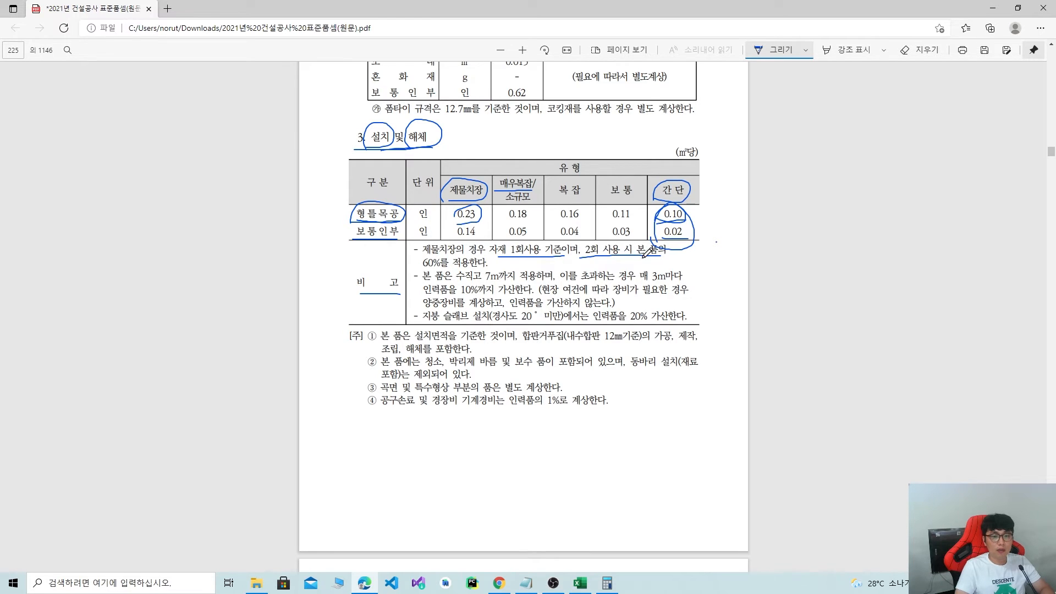
left_click_drag(423, 268, 488, 267)
mouse_move(581, 255)
left_mouse_down()
mouse_move(627, 246)
mouse_move(583, 248)
left_mouse_up()
mouse_move(411, 269)
left_mouse_down()
mouse_move(463, 268)
mouse_move(473, 252)
mouse_move(419, 267)
left_mouse_up()
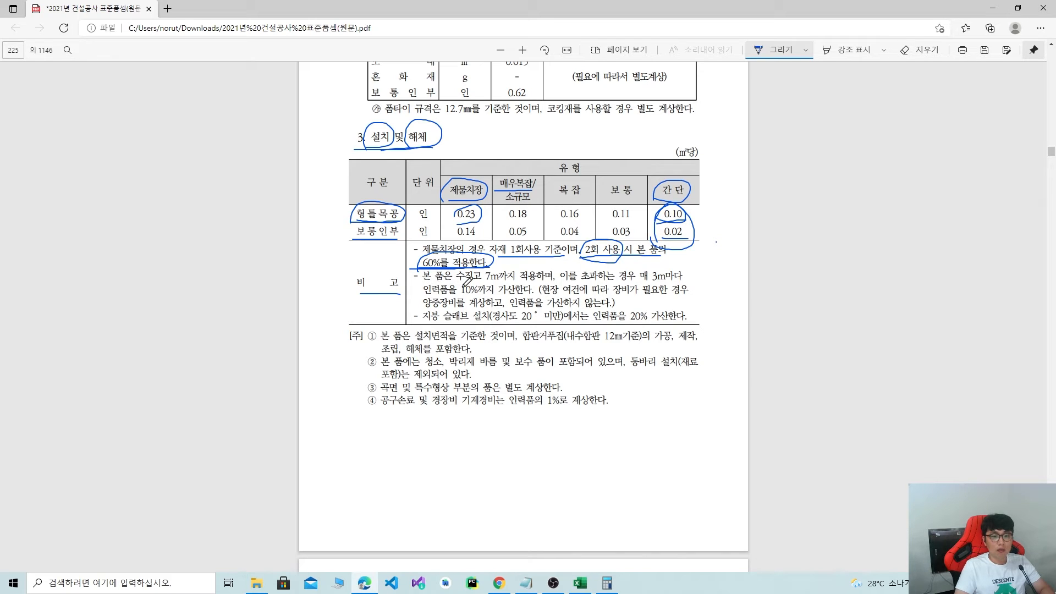
Mark 7m까지 적용하며, 이를 초과하는, 매 3m마다, 10%까지 and the equipment condition in the second 비고 remark, with a circled margin mark.
left_click_drag(493, 282, 553, 281)
left_click_drag(639, 281, 684, 281)
mouse_move(474, 292)
left_mouse_down()
mouse_move(502, 296)
mouse_move(473, 287)
mouse_move(517, 270)
mouse_move(555, 271)
mouse_move(557, 281)
mouse_move(486, 275)
left_mouse_up()
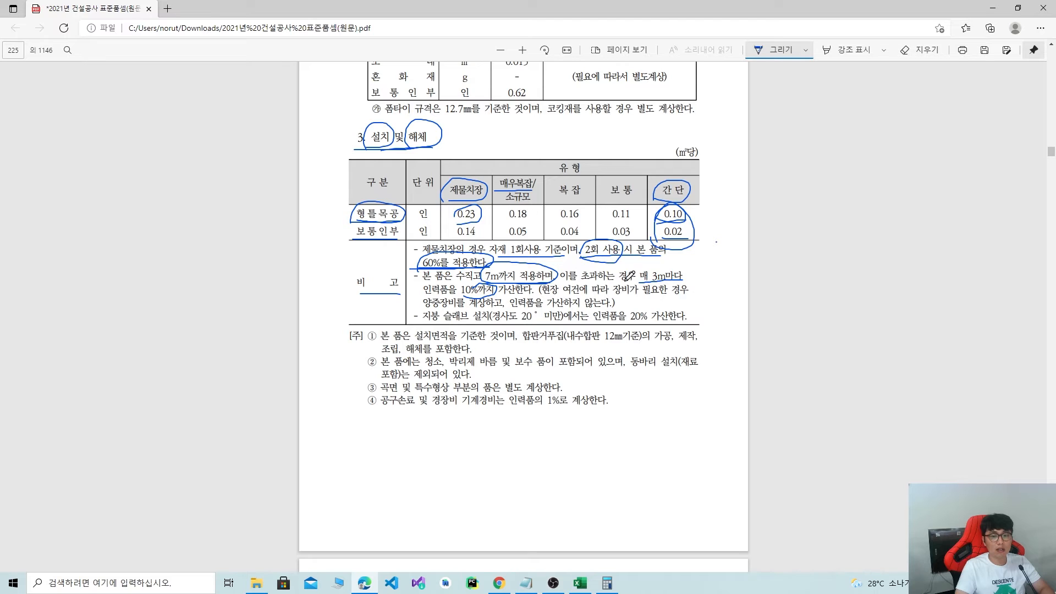
left_click_drag(568, 283, 687, 276)
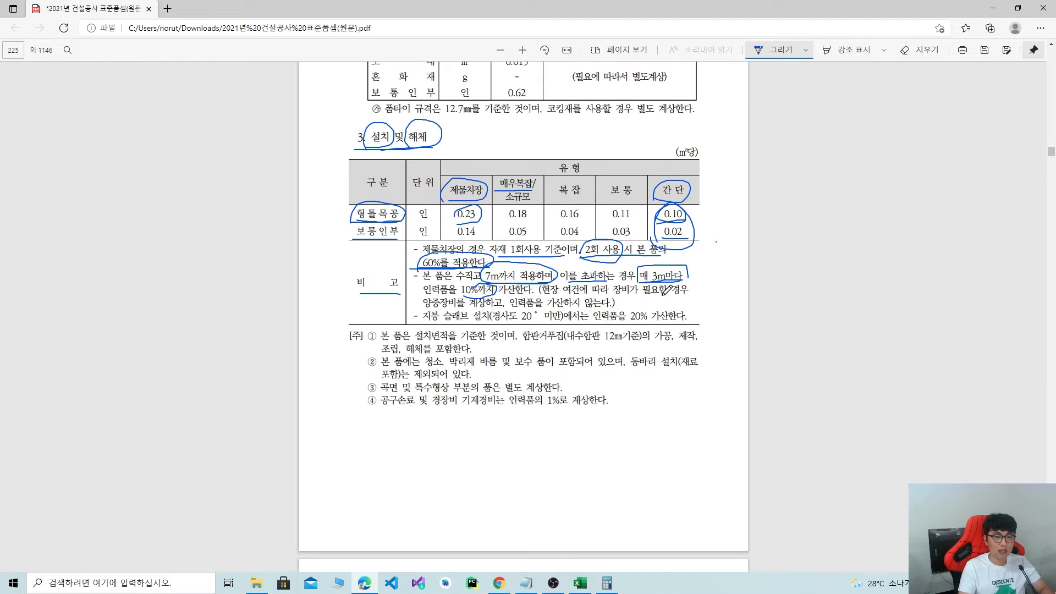
left_click_drag(713, 284, 710, 293)
mouse_move(721, 283)
left_mouse_down()
mouse_move(719, 293)
mouse_move(734, 275)
mouse_move(706, 297)
left_mouse_up()
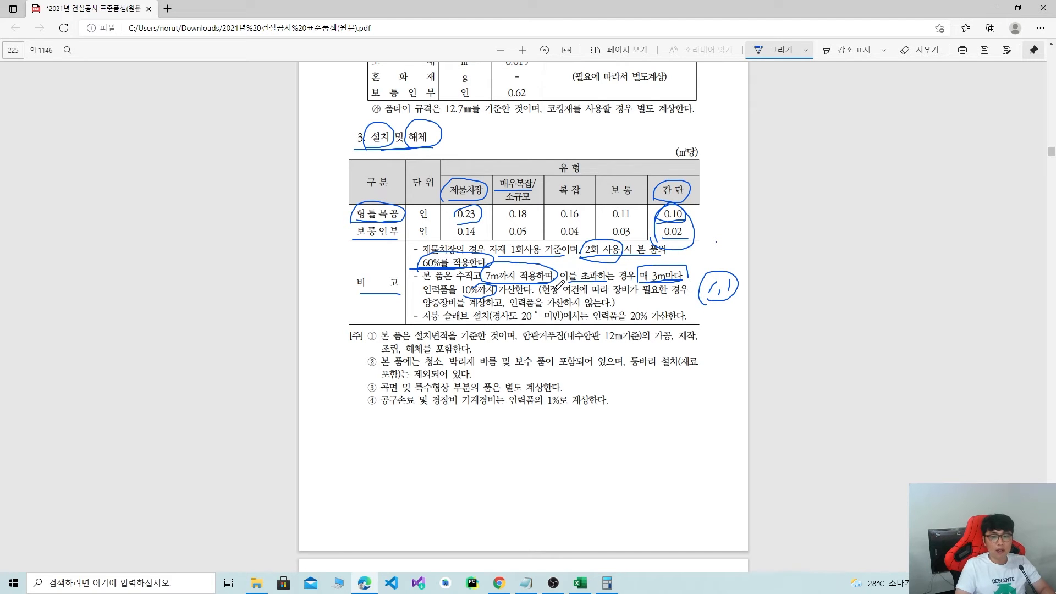
left_click_drag(562, 296, 641, 295)
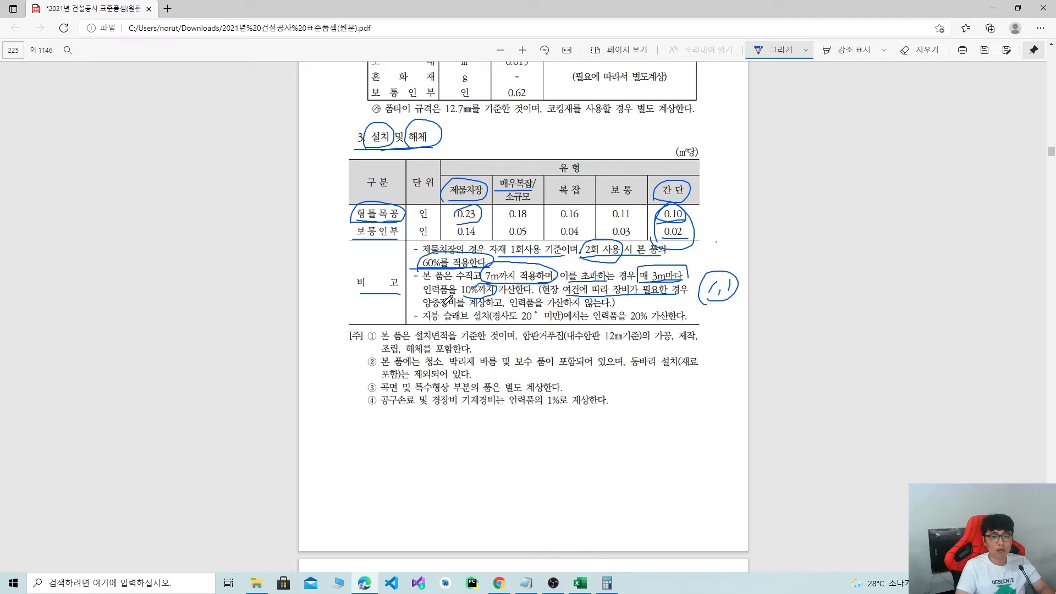
Underline the lifting-equipment and under-20° roof slab remarks below the labour table, and circle the 20% surcharge.
left_click_drag(424, 307, 600, 307)
left_click_drag(494, 321, 561, 321)
mouse_move(630, 318)
left_mouse_down()
mouse_move(694, 308)
mouse_move(630, 323)
left_mouse_up()
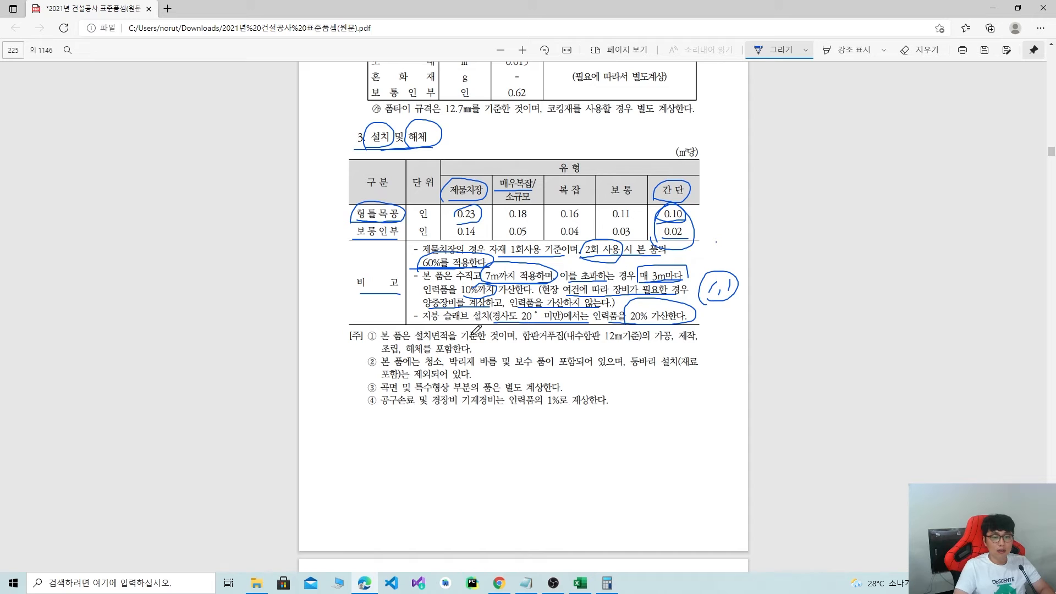
Underline the installation-area, 12 mm plywood and assembly/dismantling wording in note ①, and circle "가공, 제작".
scroll(460, 331, "down", 2)
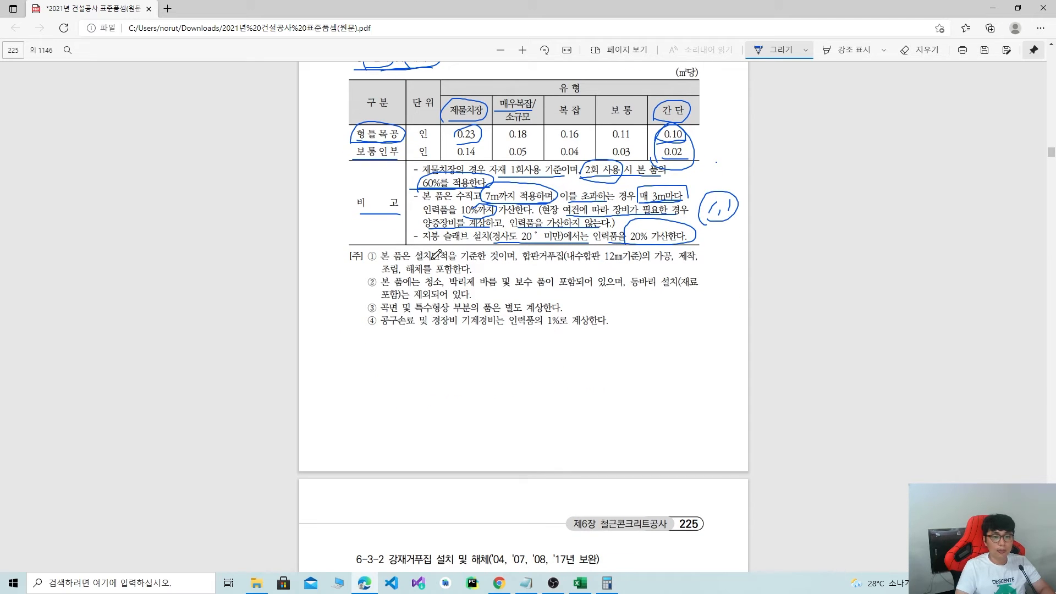
left_click_drag(412, 262, 631, 262)
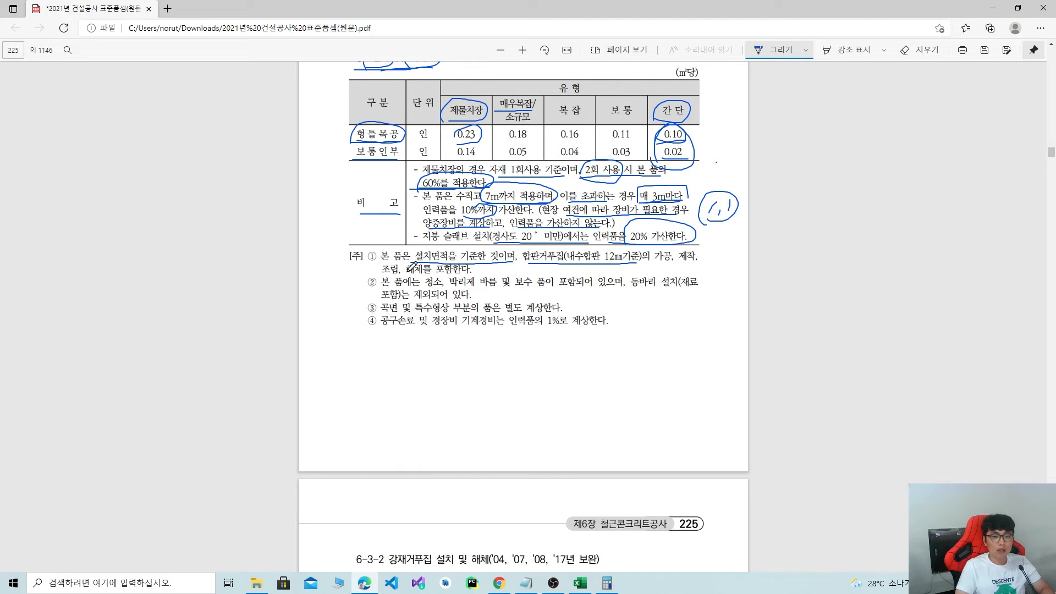
left_click_drag(379, 270, 481, 268)
left_click_drag(671, 260, 702, 257)
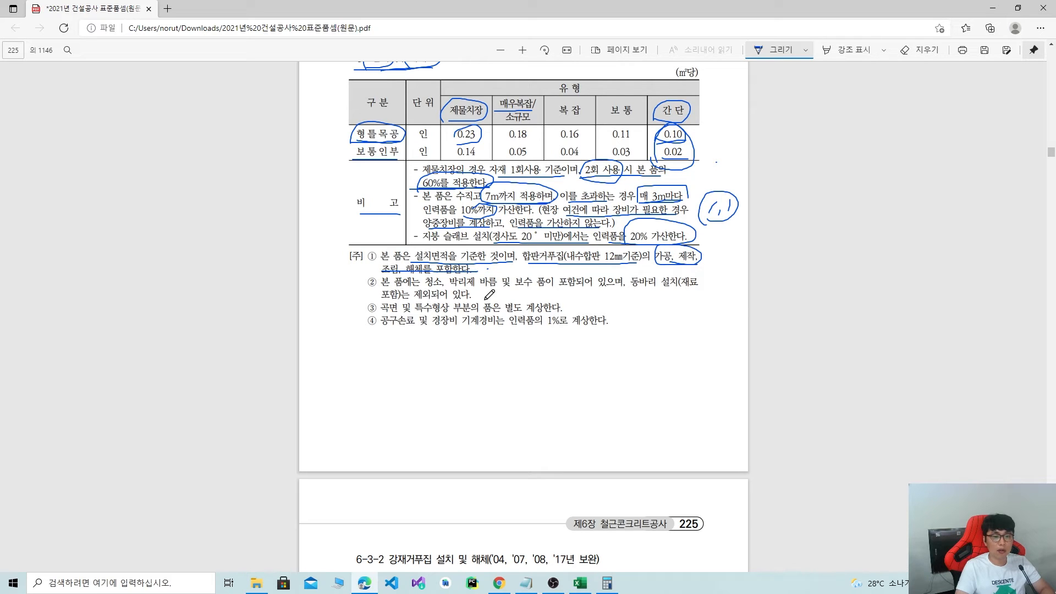
Underline the inclusions and exclusions in note ②, box "동바리 설치(재료", and underline note ③ on curved and special shapes.
left_click_drag(426, 286, 684, 288)
left_click_drag(417, 300, 477, 300)
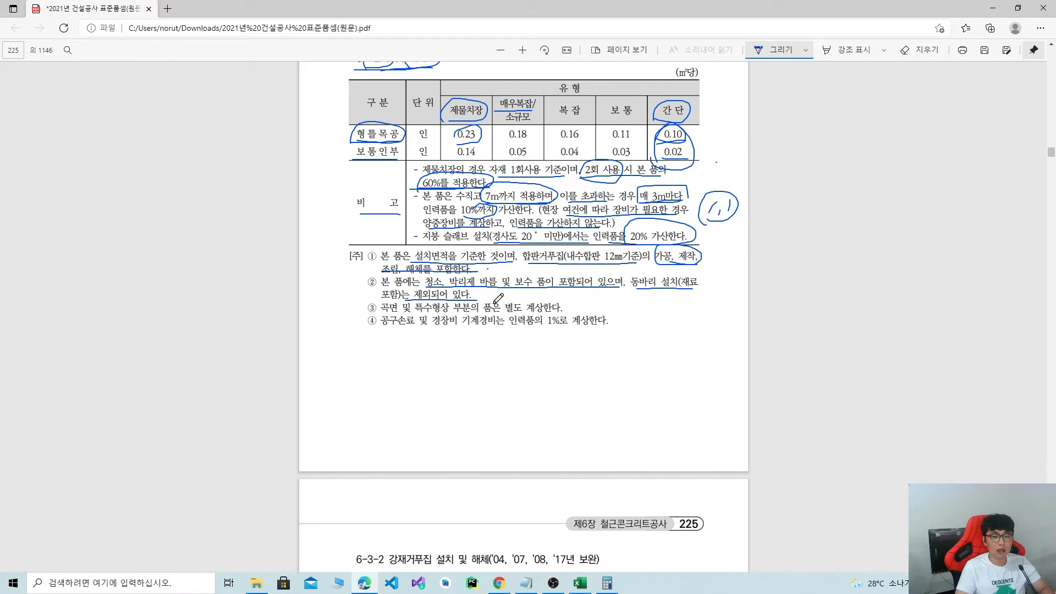
mouse_move(638, 289)
left_mouse_down()
mouse_move(628, 275)
mouse_move(690, 266)
mouse_move(703, 281)
mouse_move(666, 286)
left_mouse_up()
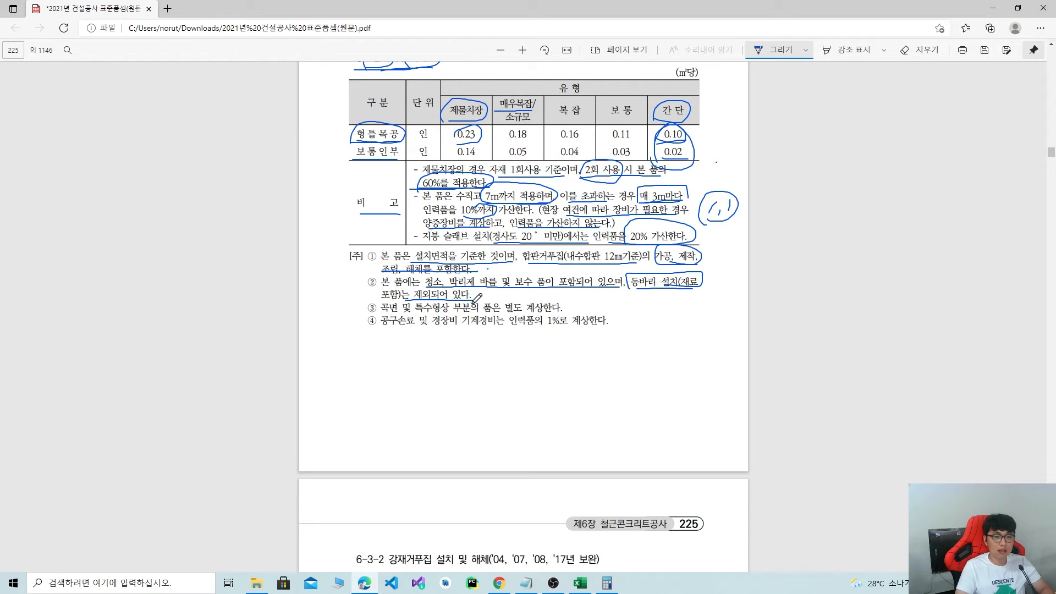
left_click_drag(384, 314, 563, 312)
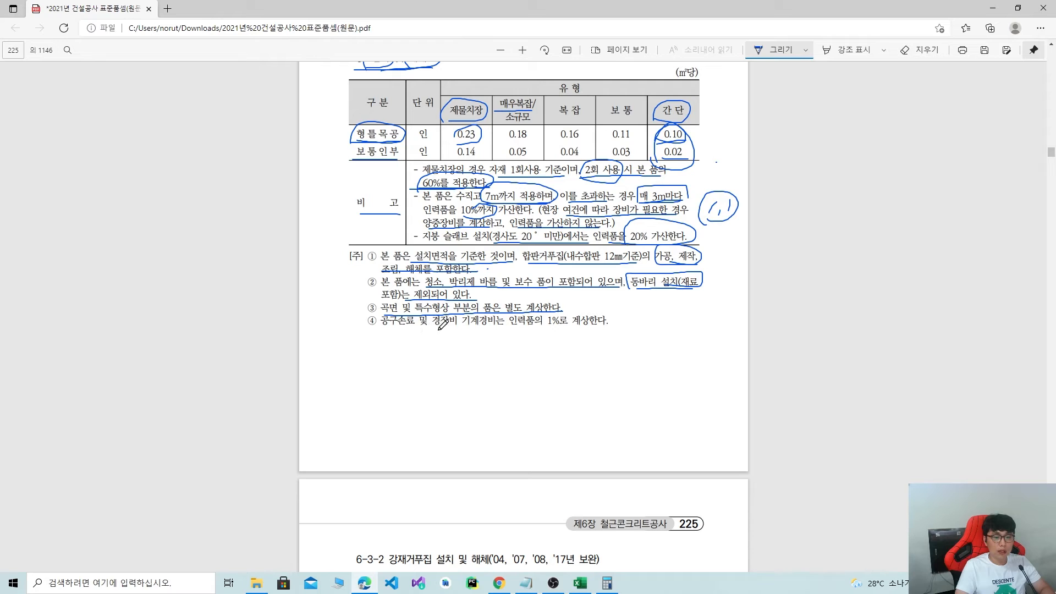
Underline note ④ on tool and machinery costs, circle its 1% rate, and handwrite "노무비 총합 1%" below it.
mouse_move(469, 327)
left_mouse_down()
mouse_move(561, 329)
mouse_move(517, 346)
mouse_move(528, 336)
mouse_move(530, 357)
mouse_move(543, 353)
left_mouse_up()
left_click_drag(549, 336, 550, 357)
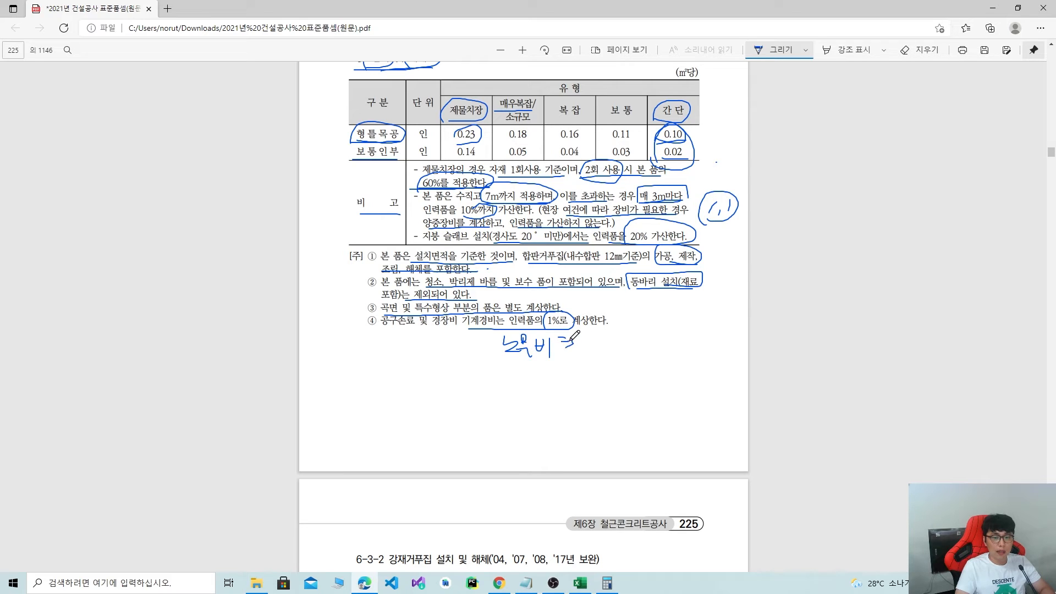
left_click_drag(574, 350, 600, 353)
mouse_move(599, 349)
left_mouse_down()
mouse_move(611, 359)
mouse_move(658, 356)
left_mouse_up()
left_click_drag(668, 345, 669, 346)
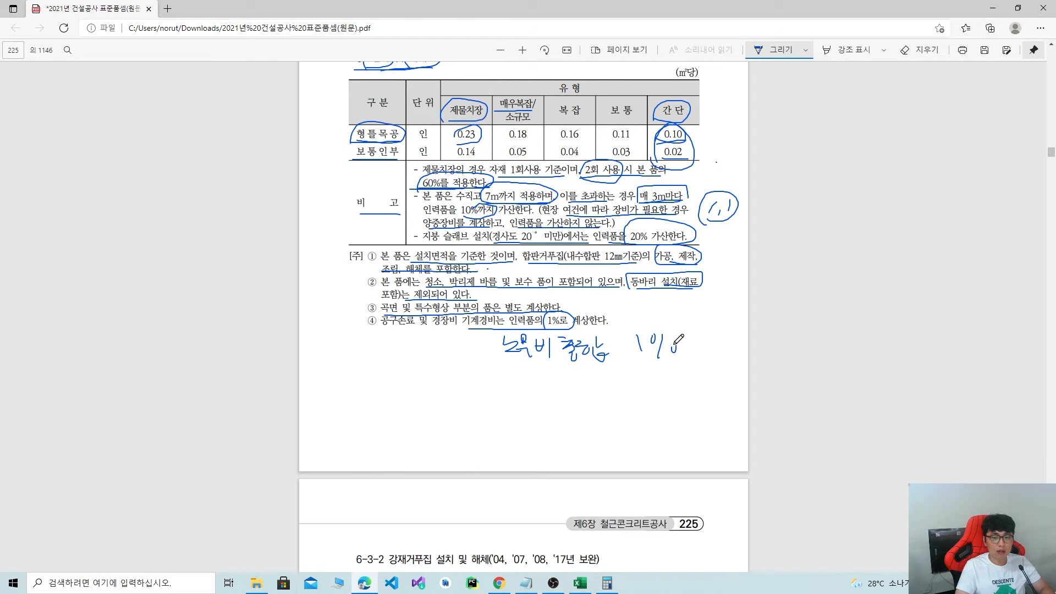
Arrange the standard-estimate PDF and the cost.ddusul.com estimate side by side, giving the estimate the wider share.
scroll(665, 333, "up", 13)
scroll(560, 342, "up", 2)
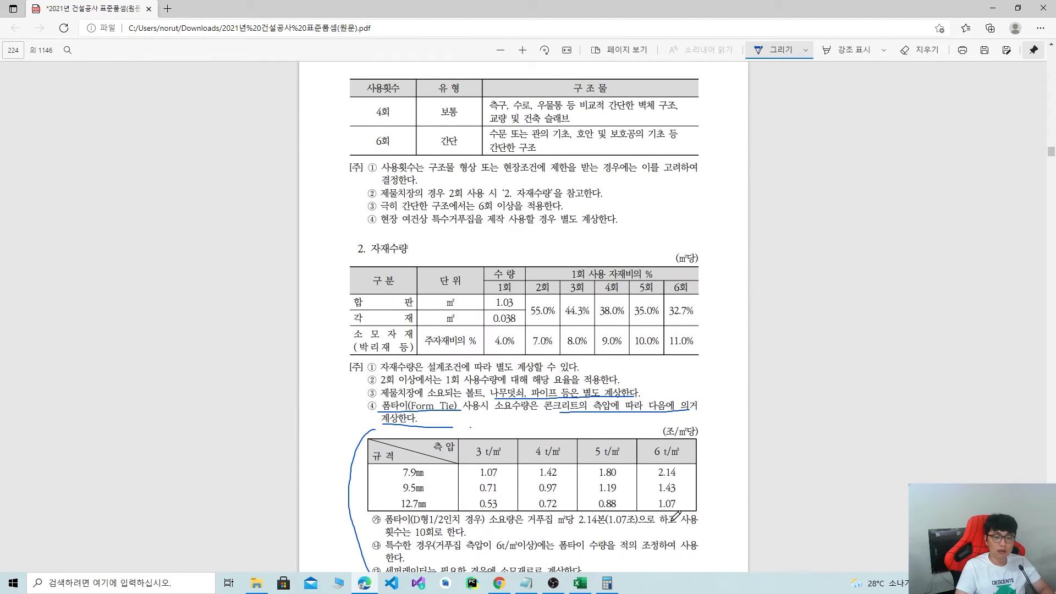
left_click(580, 583)
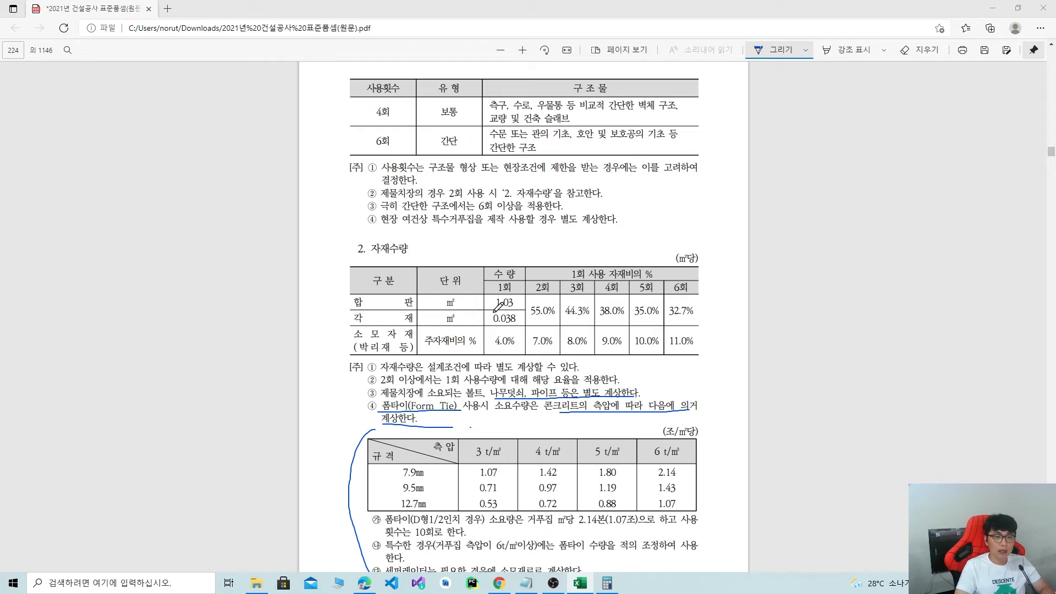
left_click(1020, 6)
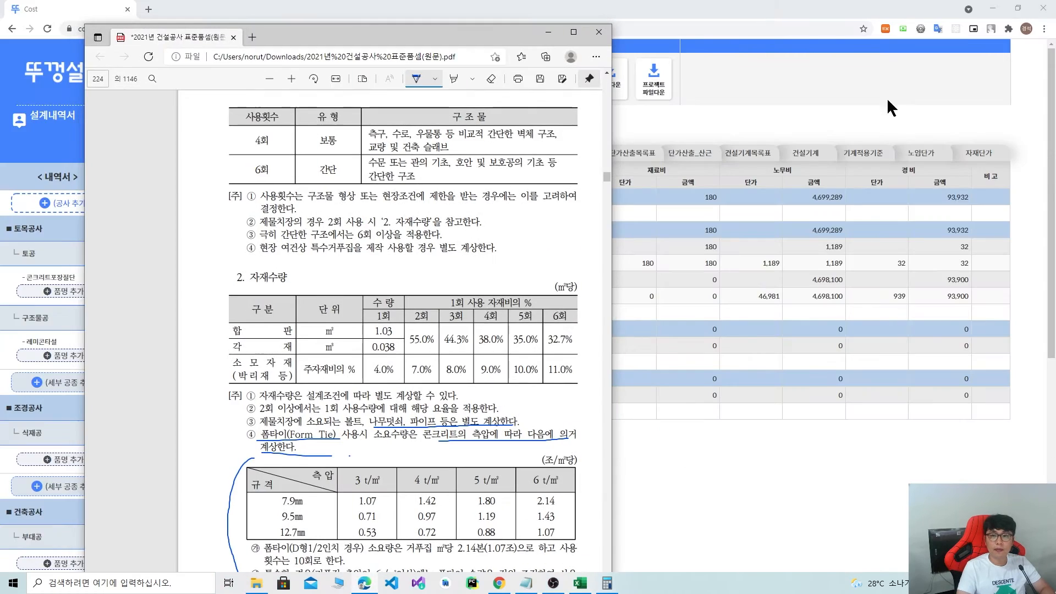
left_click_drag(804, 8, 1052, 86)
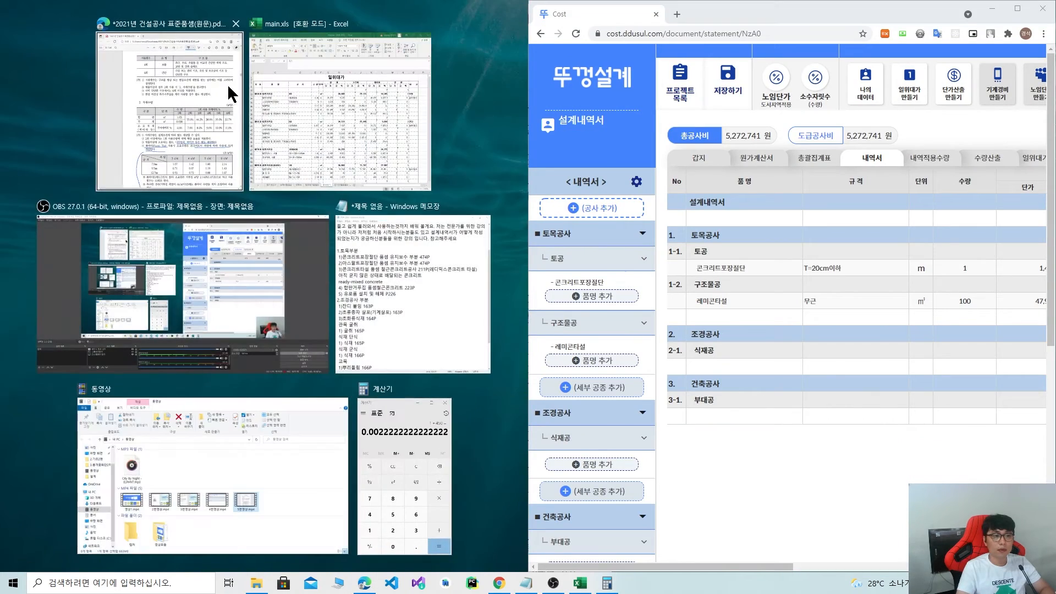
left_click(236, 92)
mouse_move(527, 183)
left_click_drag(523, 183, 344, 183)
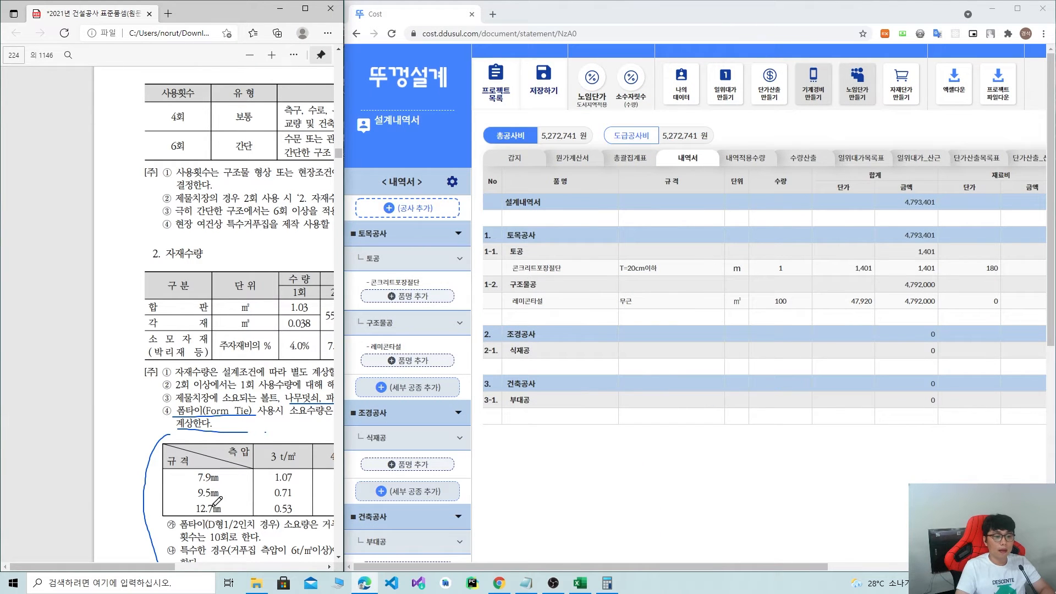
Widen the PDF's share of the screen to fit its tables, and show section 6-3-1 on plywood formwork.
left_click_drag(149, 567, 233, 567)
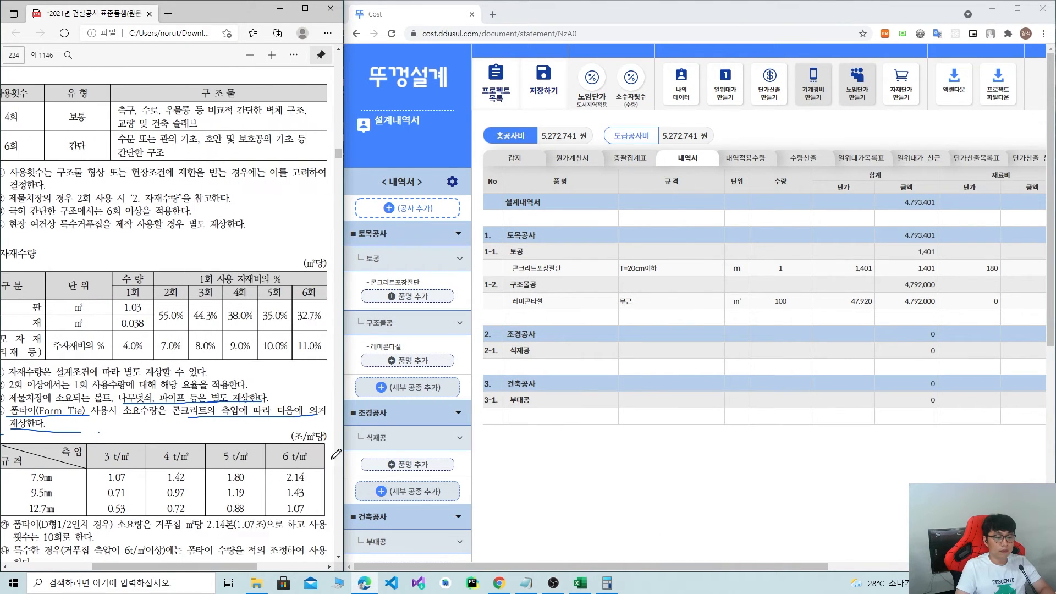
left_click_drag(346, 436, 377, 440)
left_click_drag(252, 568, 237, 571)
left_click_drag(377, 442, 413, 440)
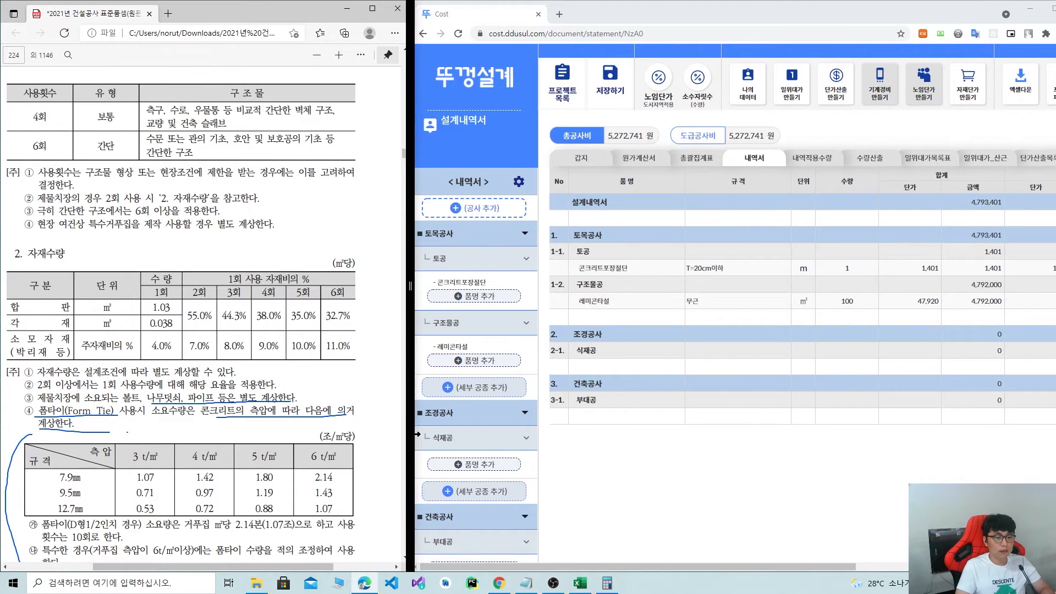
left_click_drag(294, 568, 273, 569)
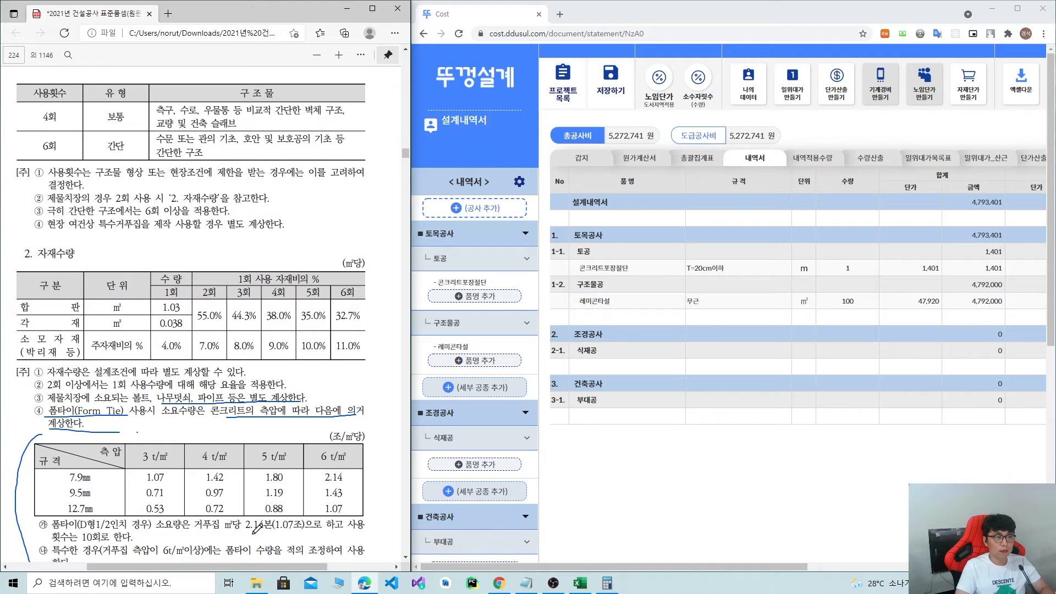
scroll(275, 495, "up", 7)
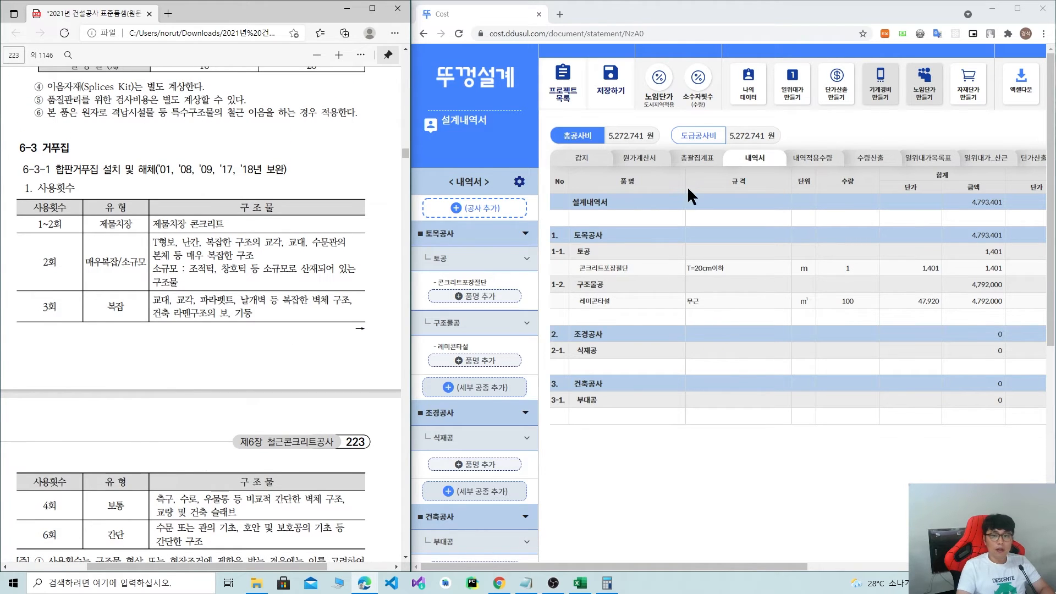
Start a new unit price (일위대가) with the item name "합판거푸집" and the specification "6회".
left_click(792, 83)
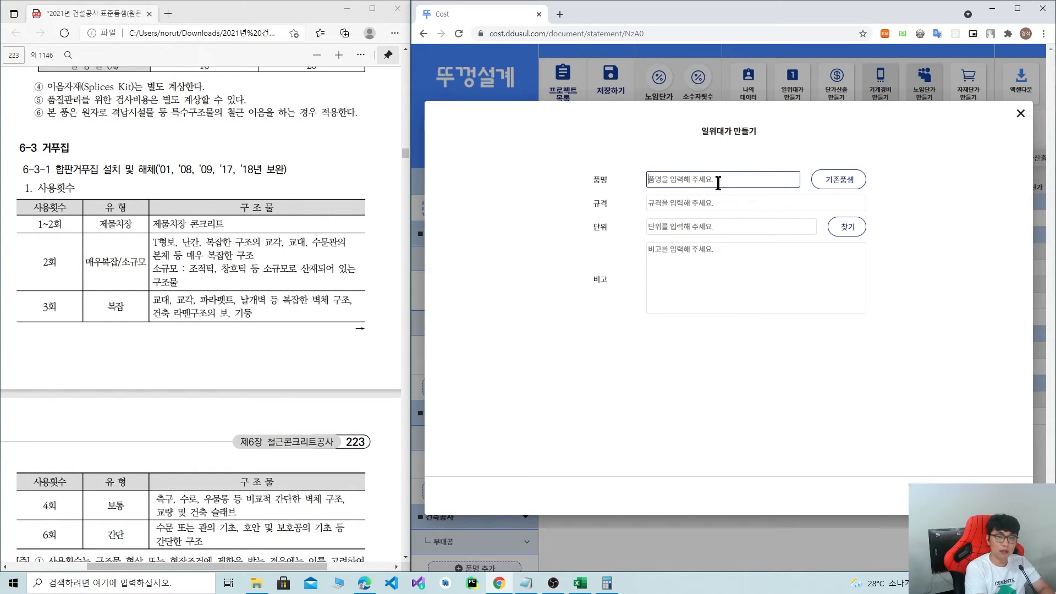
type("히")
key("Tab")
type("6")
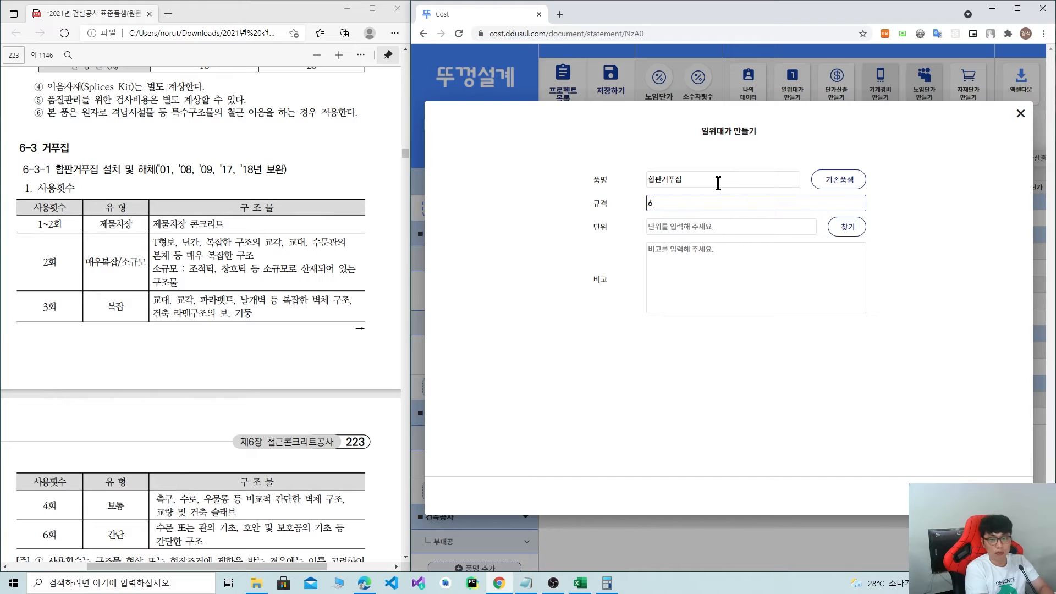
type("회")
Set the unit to ㎡, enter the remark "품셈6-3-1 간단", and continue to the item composition stage.
left_click(688, 226)
left_click(853, 234)
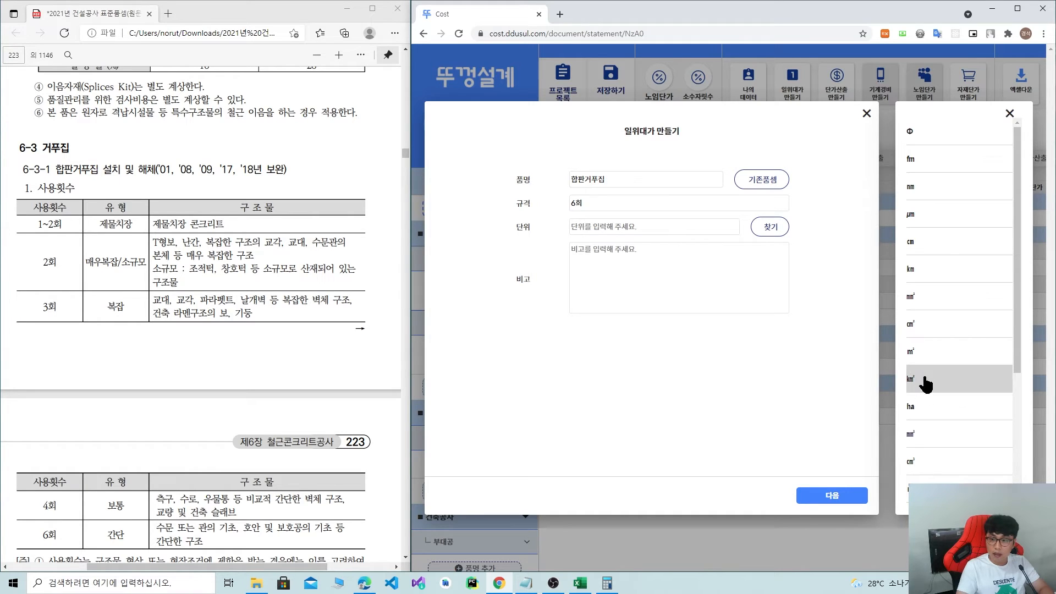
left_click(914, 352)
left_click(601, 269)
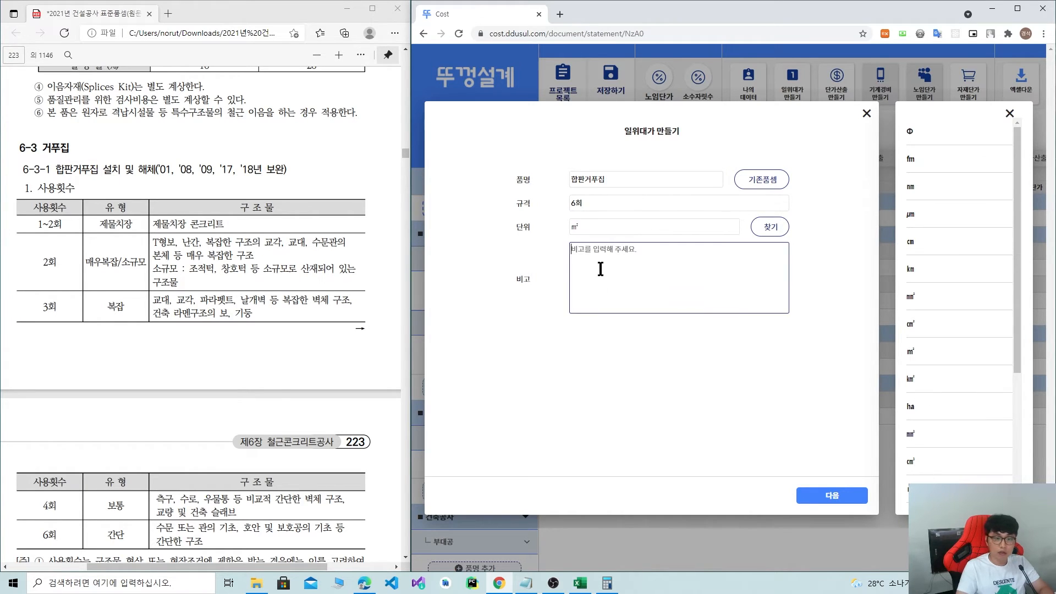
type("ㅍ")
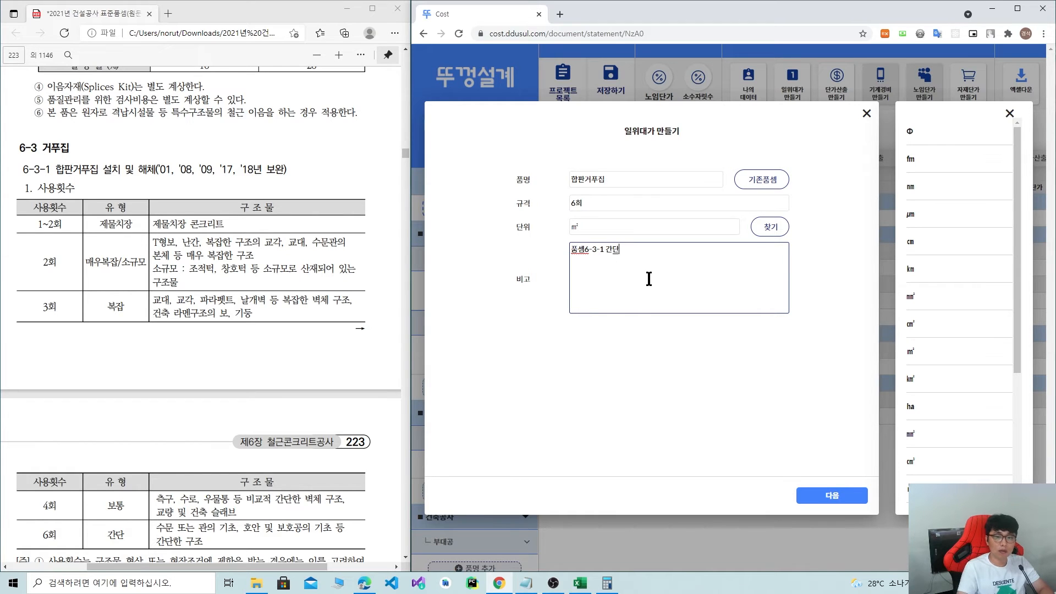
left_click(829, 496)
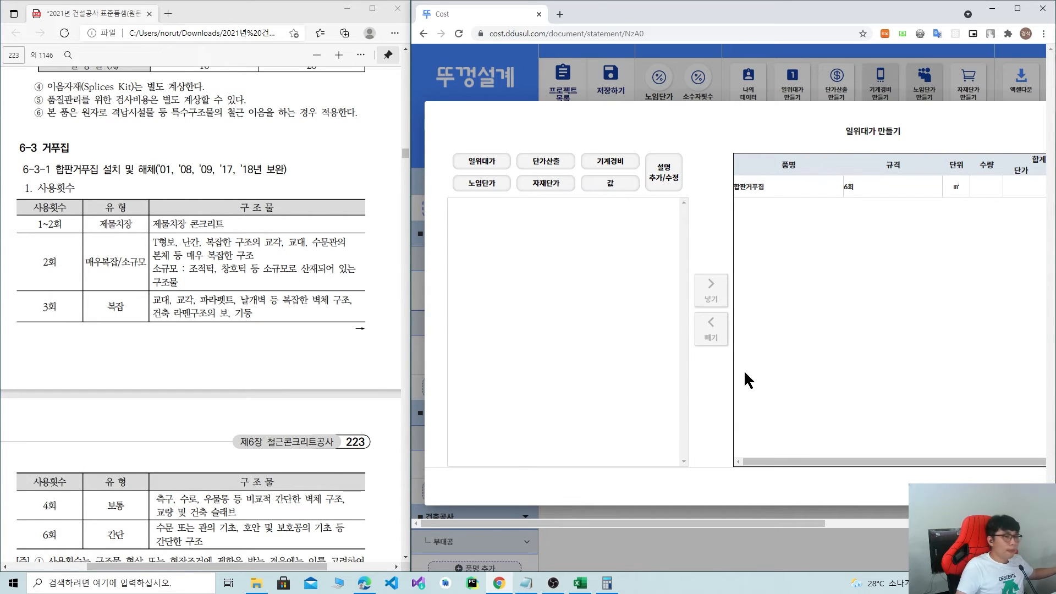
Search the existing unit prices for "합판거푸집" and add its "1회재료비" entry as a total (합계).
left_click(487, 175)
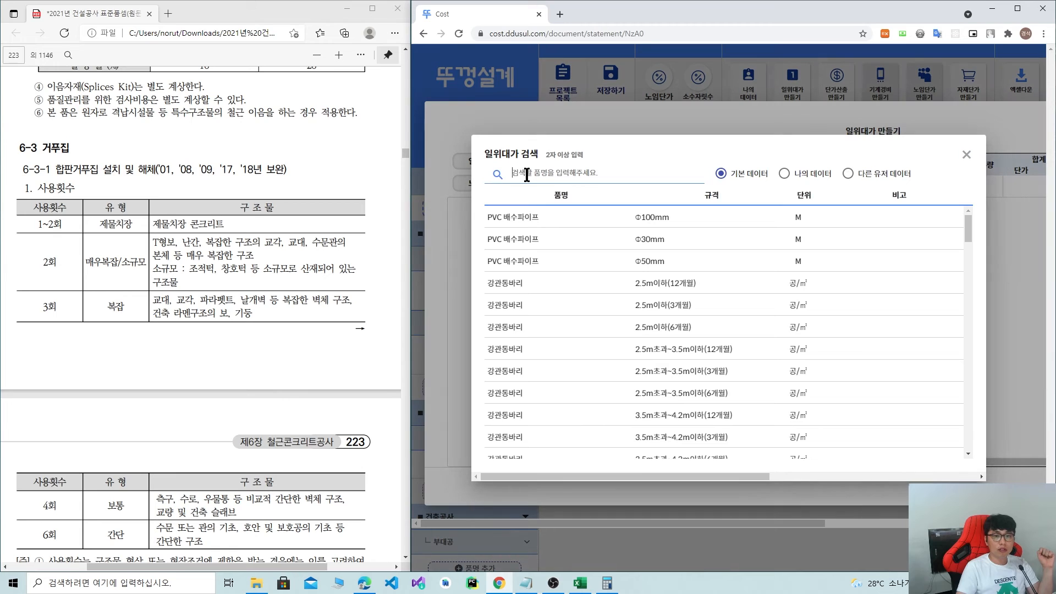
left_click(529, 175)
type("헤")
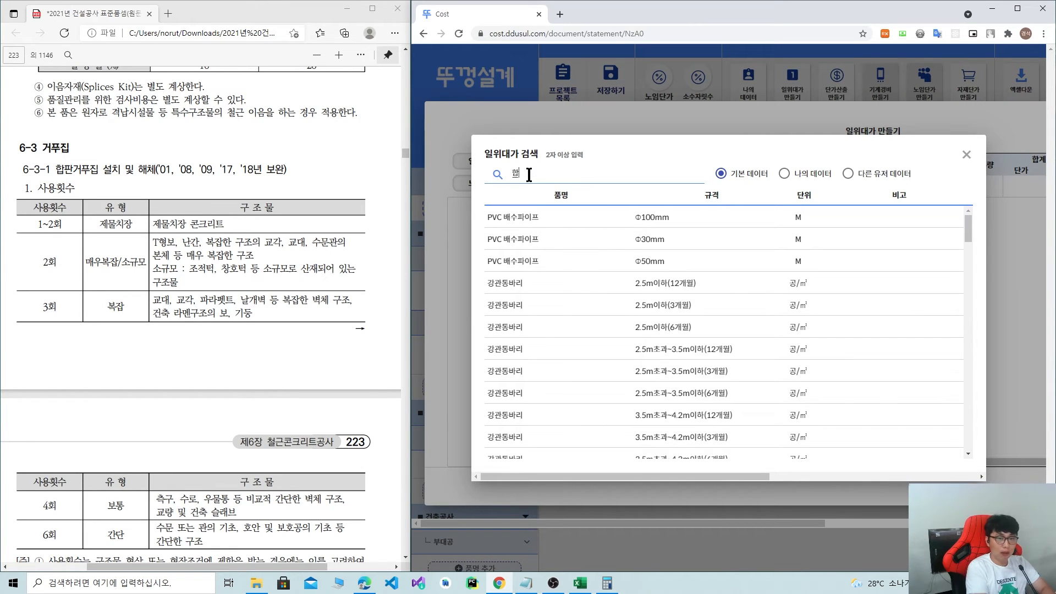
type("판거푸집")
key("Return")
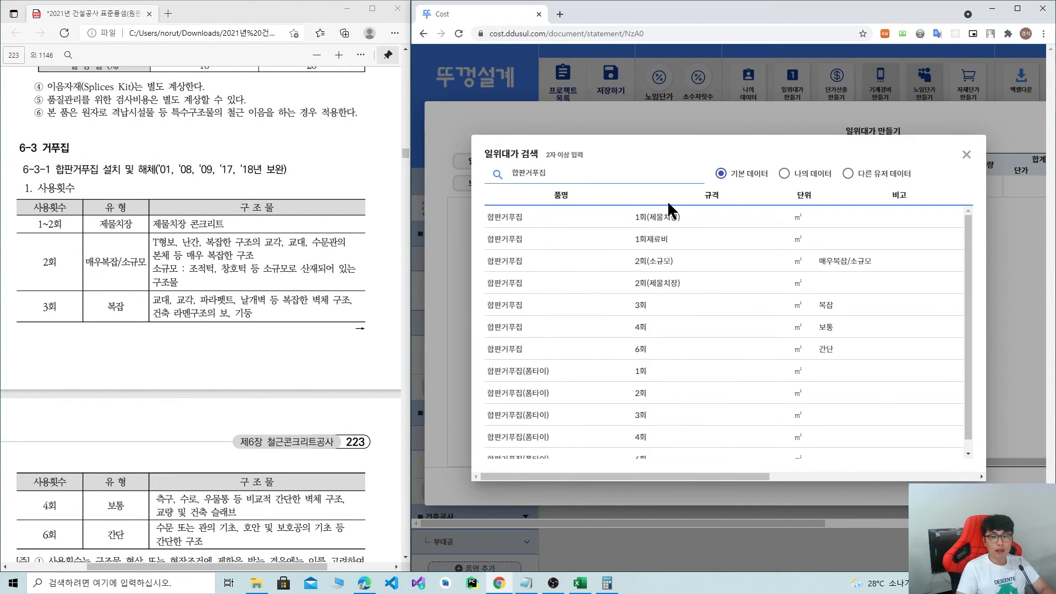
double_click(625, 248)
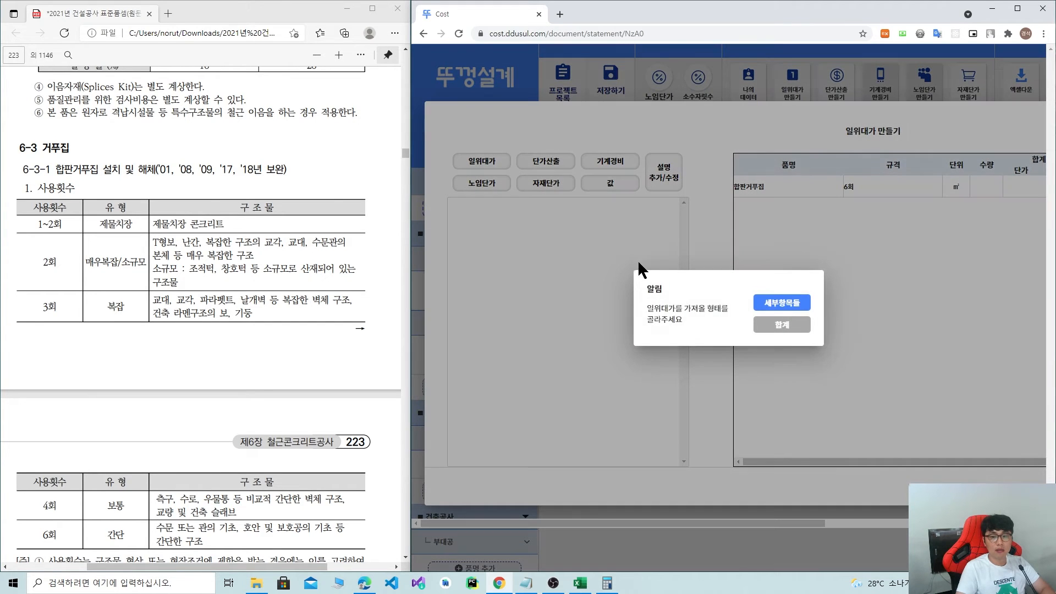
left_click(782, 325)
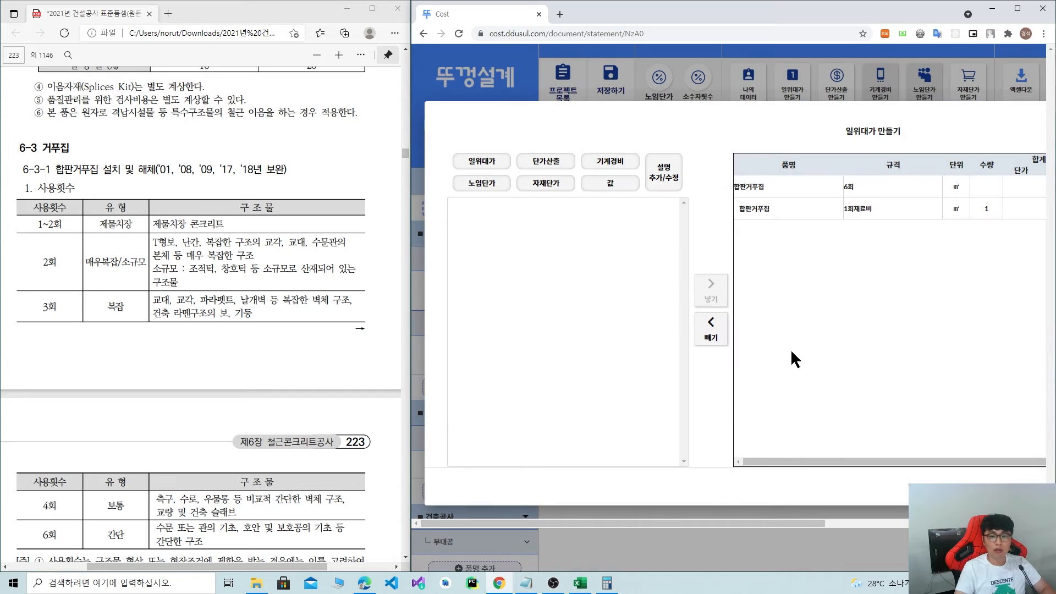
Review the added item's cost columns, and circle the one-use quantities 1.03 and 0.038 in the PDF's material table.
left_click_drag(786, 523, 993, 523)
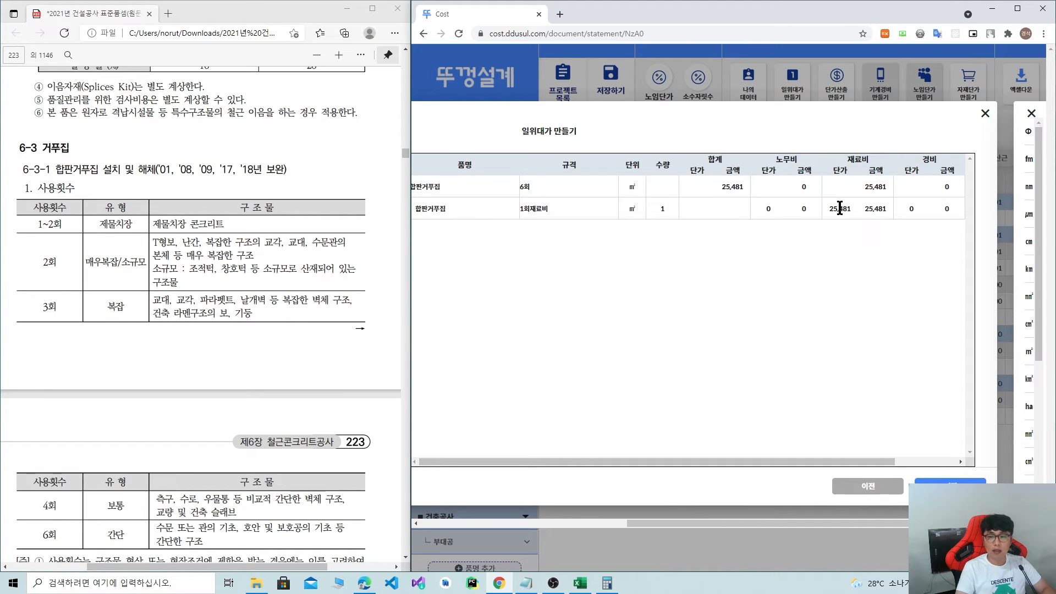
left_click_drag(841, 520, 807, 523)
scroll(171, 289, "down", 5)
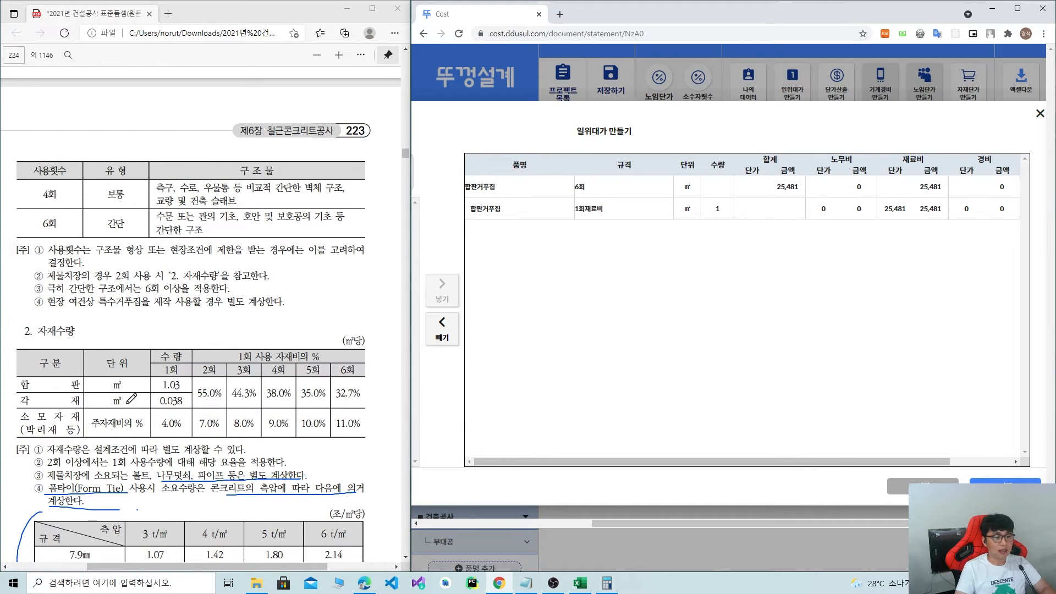
mouse_move(167, 406)
left_mouse_down()
mouse_move(184, 375)
mouse_move(159, 400)
left_mouse_up()
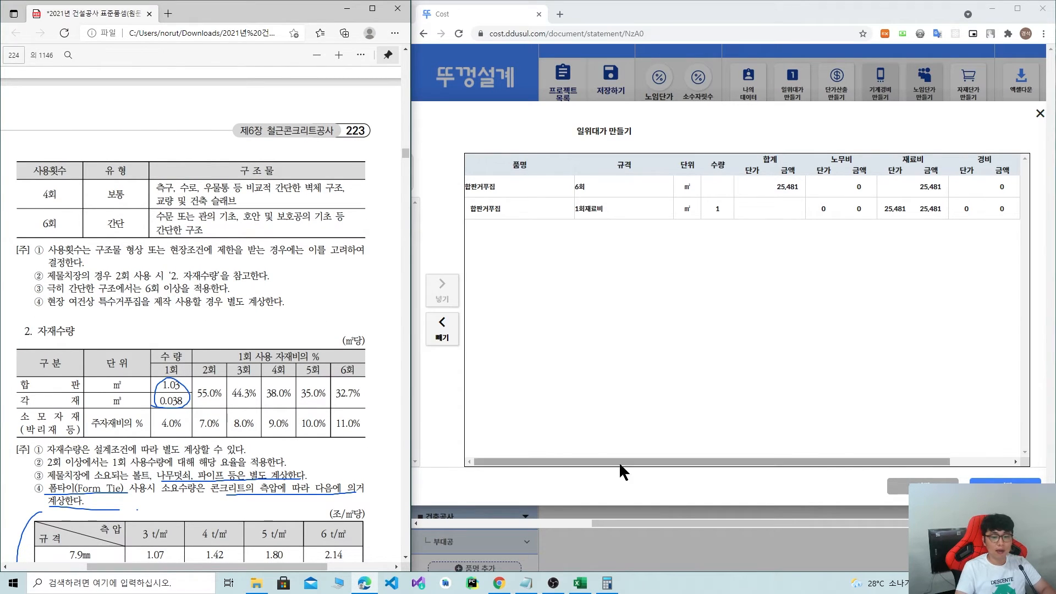
Take the 합판거푸집 1회재료비 entry back out of the composition list for editing.
left_click_drag(682, 521, 712, 526)
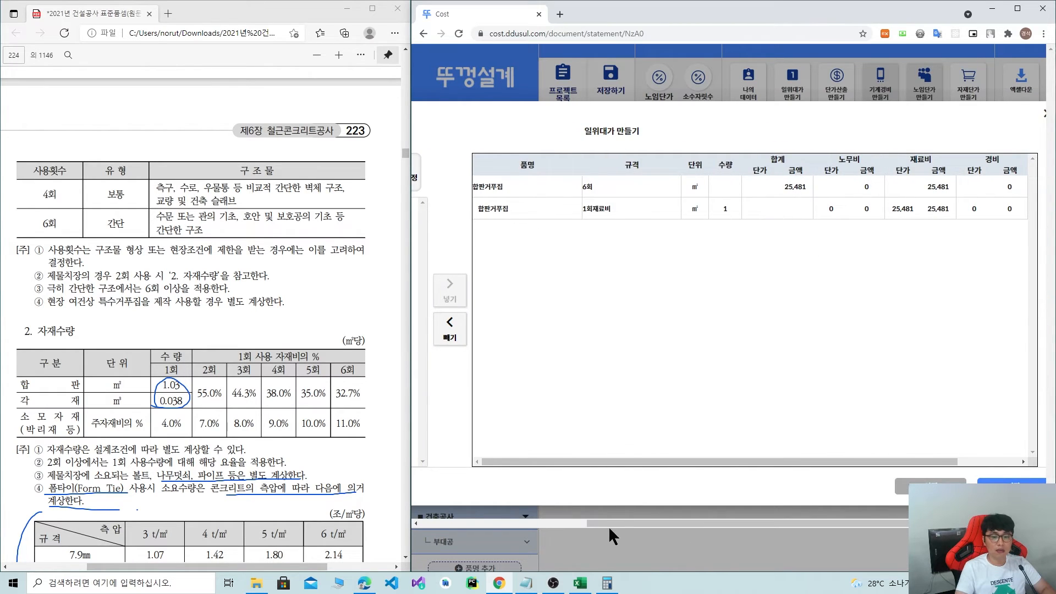
left_click_drag(625, 522, 530, 523)
left_click(649, 209)
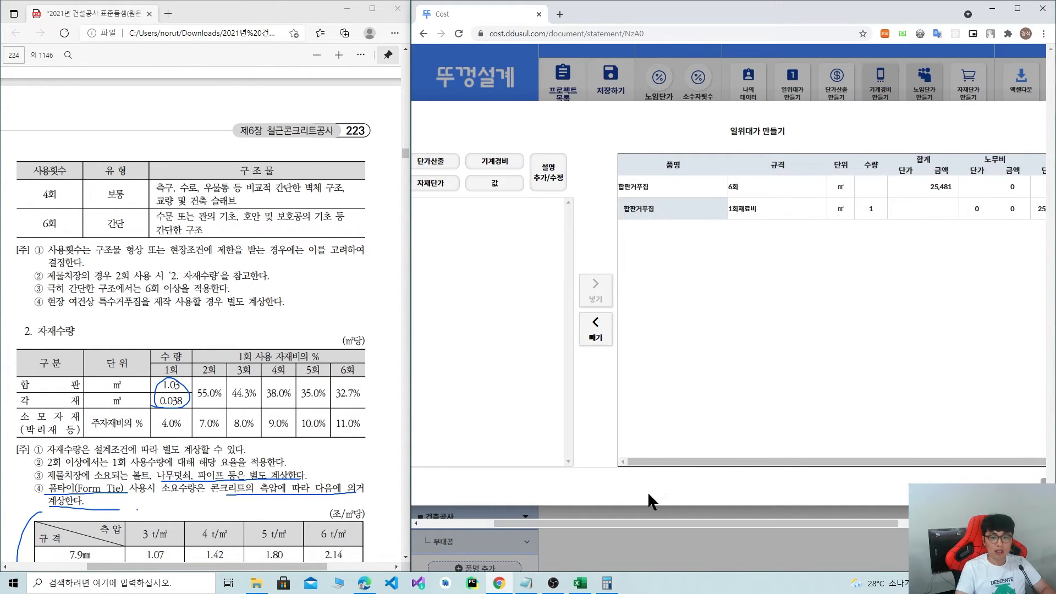
left_click_drag(623, 522, 548, 523)
left_click(704, 330)
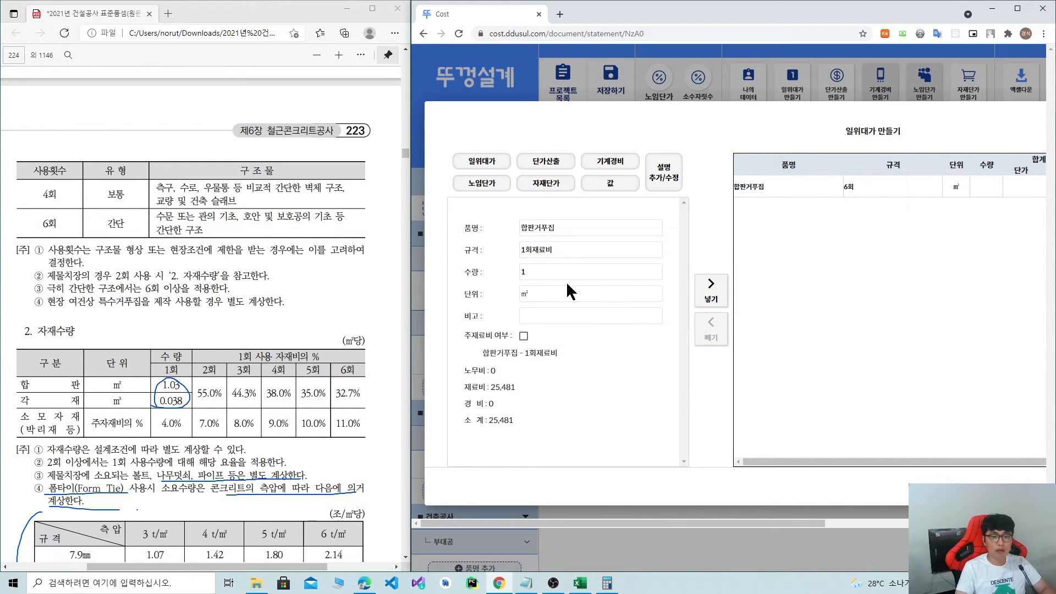
left_click_drag(625, 248, 519, 255)
left_click(537, 273)
left_click(563, 228)
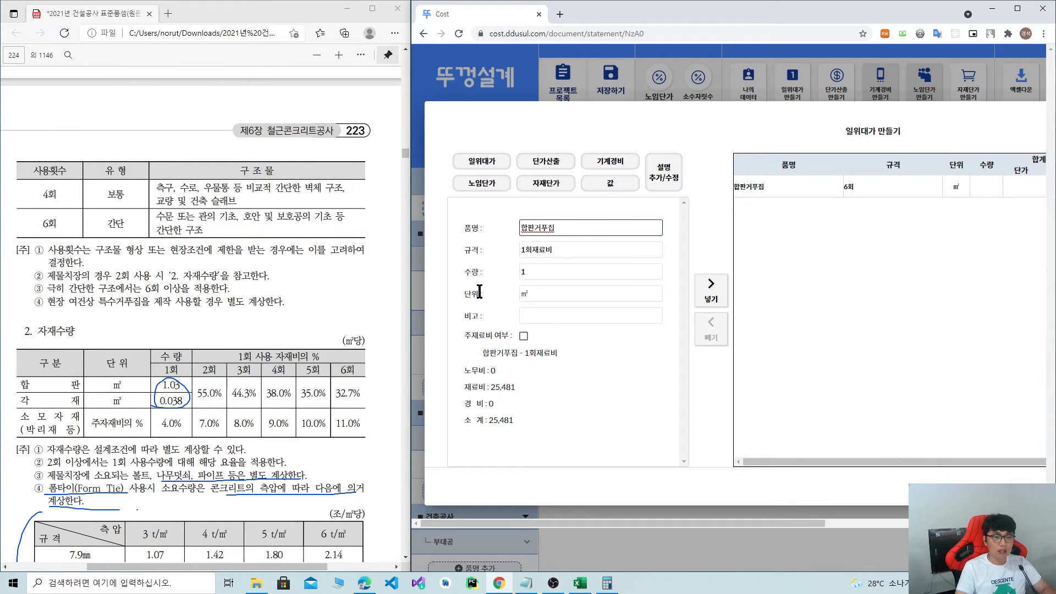
Circle the six-use rate 32.7% in the PDF's material table and divide 32.7 by 100 in the Windows Calculator.
mouse_move(337, 401)
left_mouse_down()
mouse_move(358, 401)
mouse_move(364, 377)
mouse_move(338, 401)
left_mouse_up()
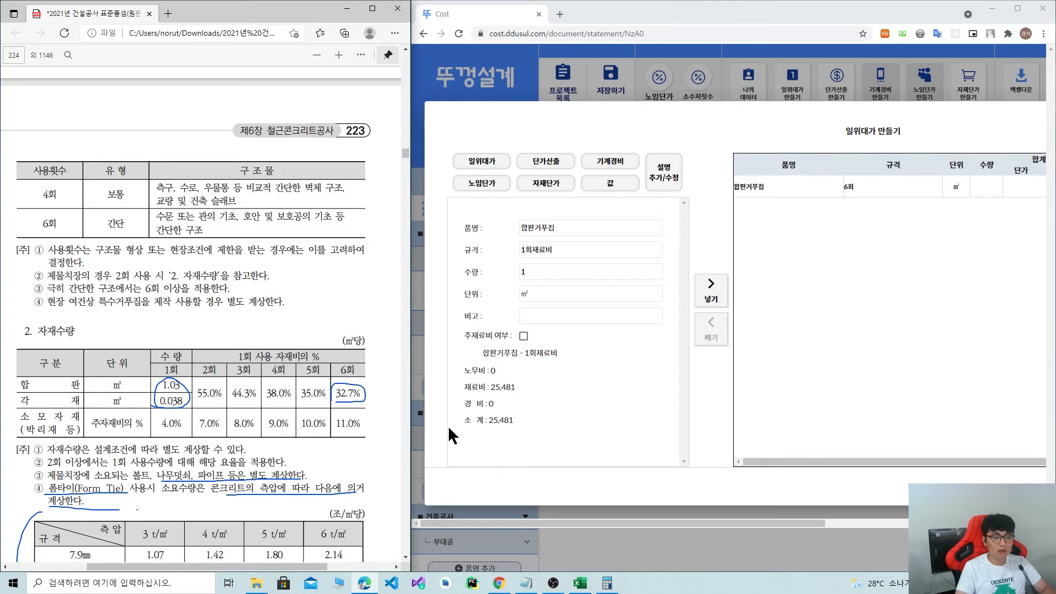
left_click(607, 583)
type("32.7")
key("BackSpace")
type(".7/100")
key("Return")
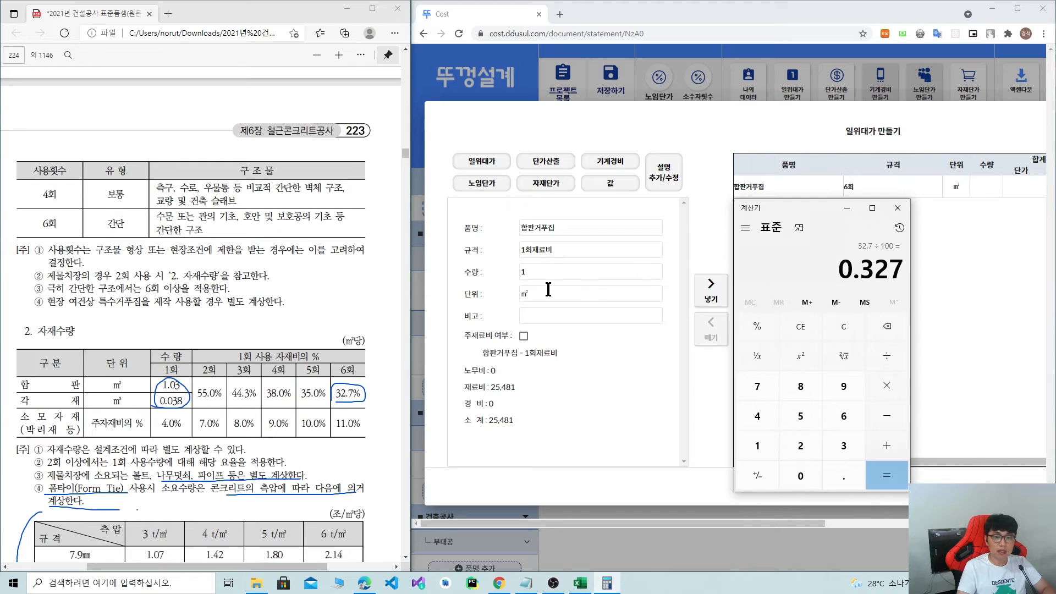
Set the 1회재료비 entry's quantity to 0.327 and put it back into the 합판거푸집 6회 unit price.
double_click(518, 272)
type("0.327")
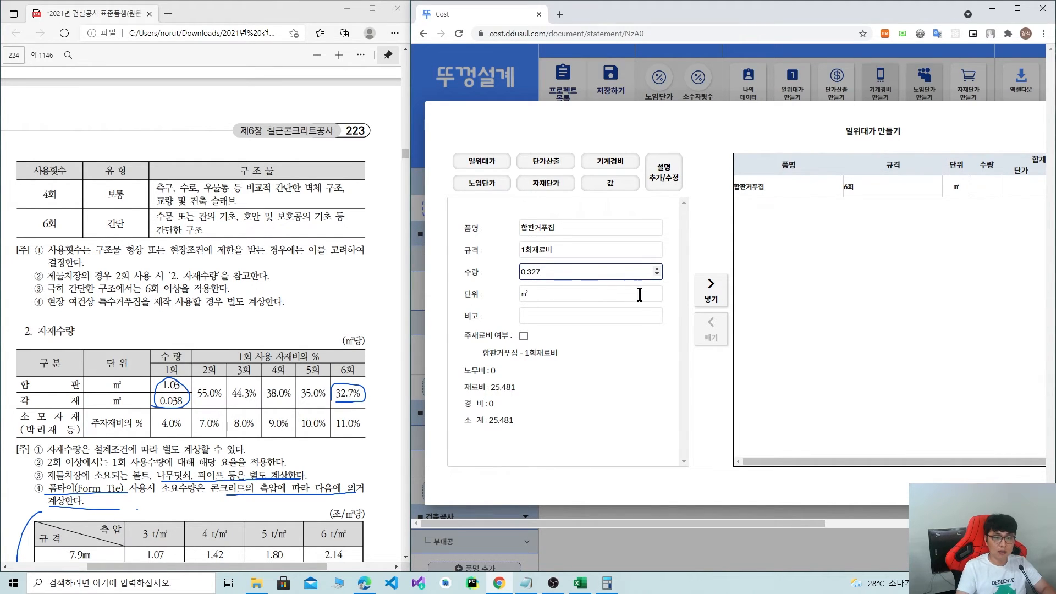
left_click_drag(569, 268, 524, 268)
left_click(552, 269)
left_click(607, 583)
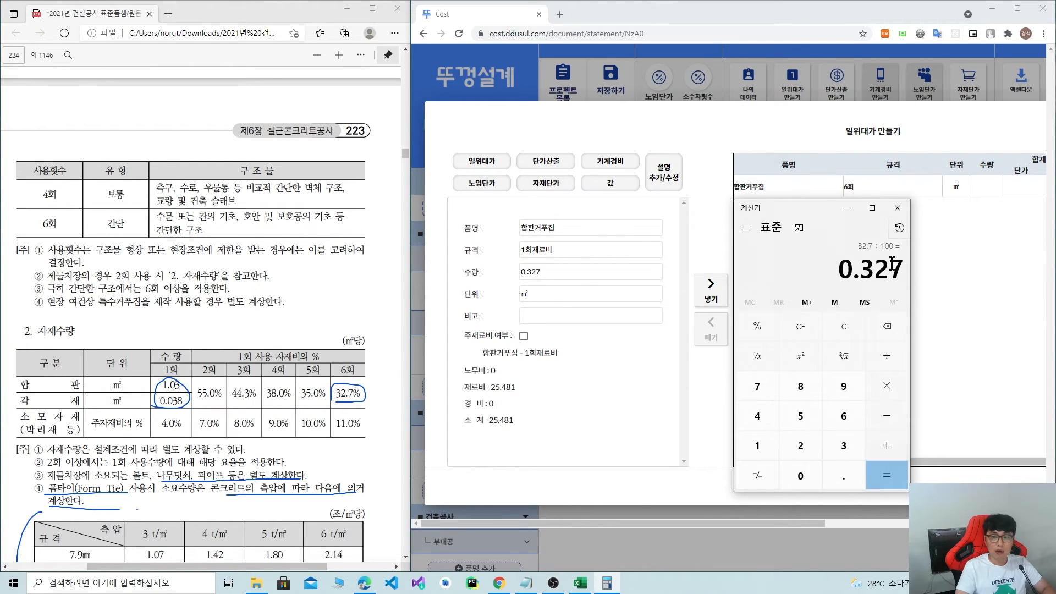
left_click(557, 269)
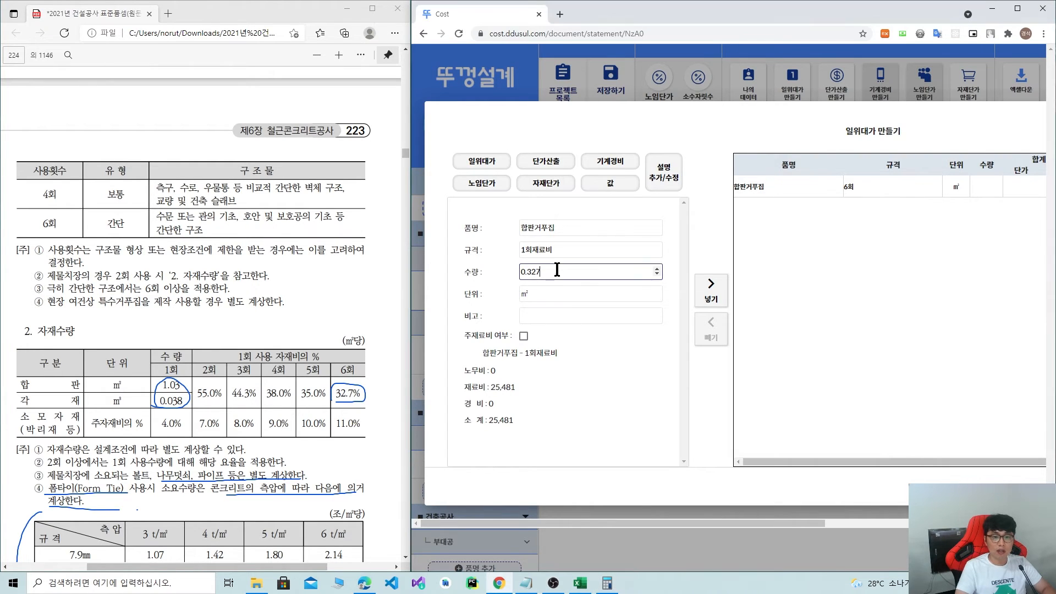
left_click(711, 292)
Review the material cost amounts of the 6회 unit price and its 1회재료비 entry in the enlarged browser window.
left_click_drag(830, 464, 1030, 464)
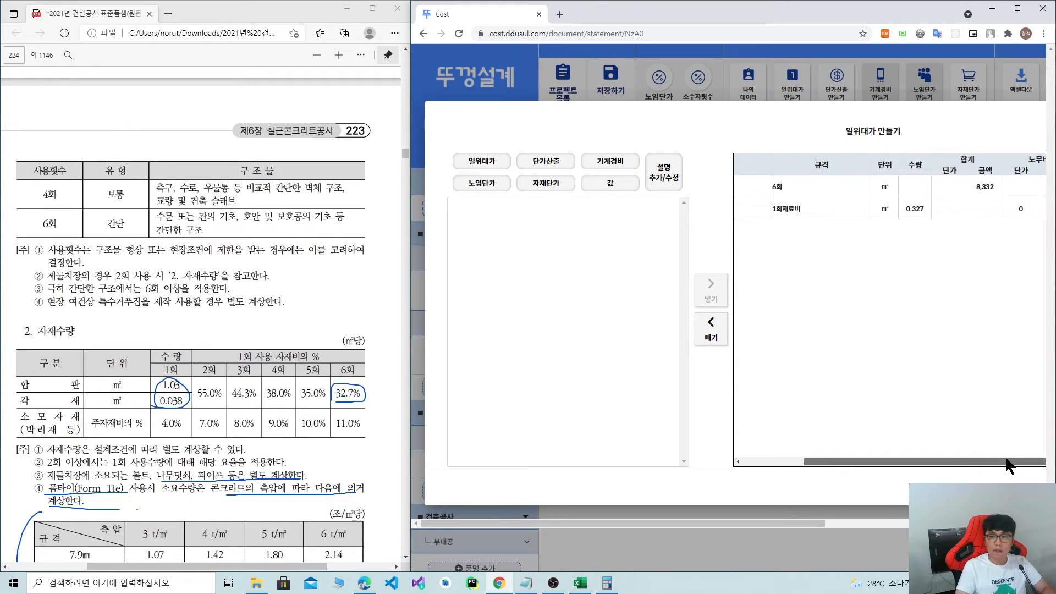
left_click(1017, 8)
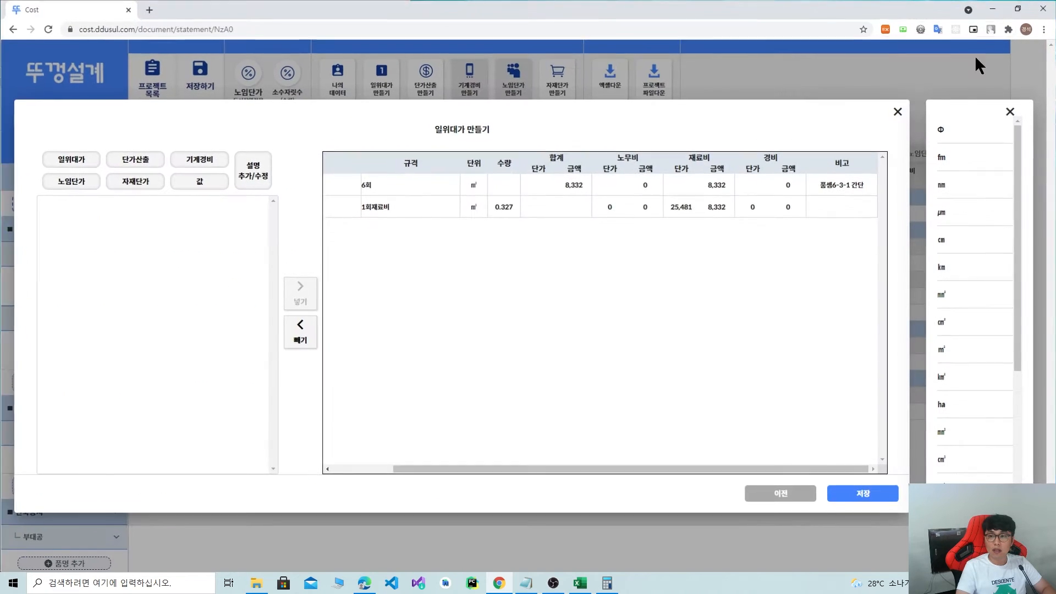
double_click(710, 185)
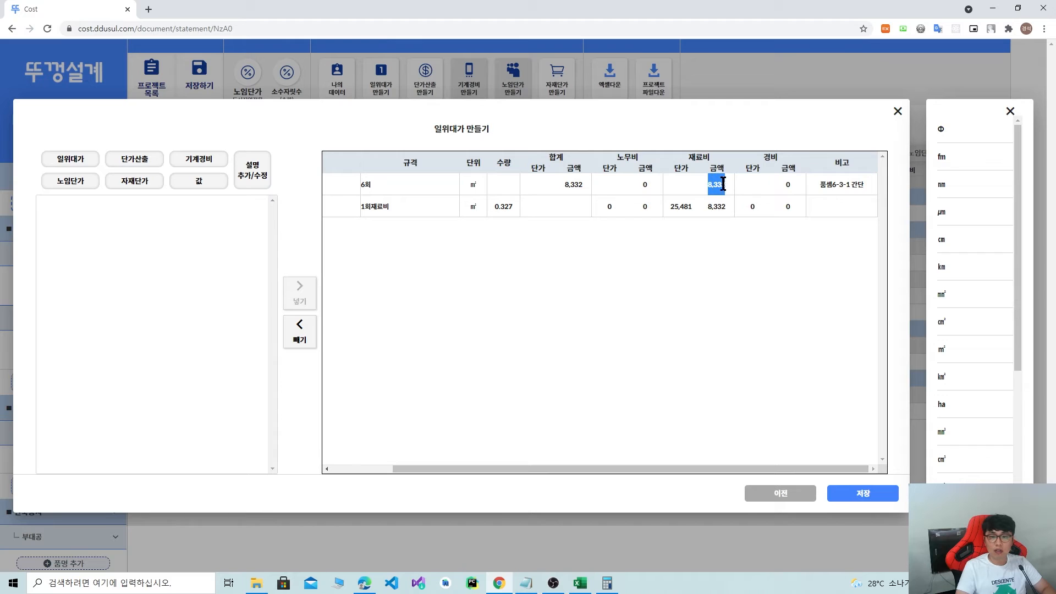
left_click_drag(361, 211, 373, 208)
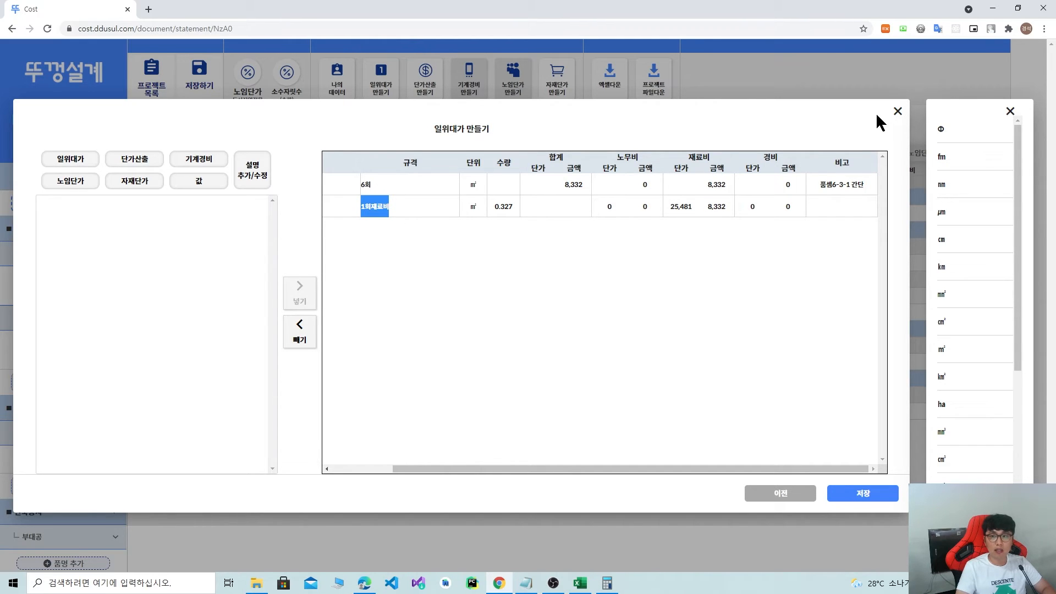
left_click(1018, 8)
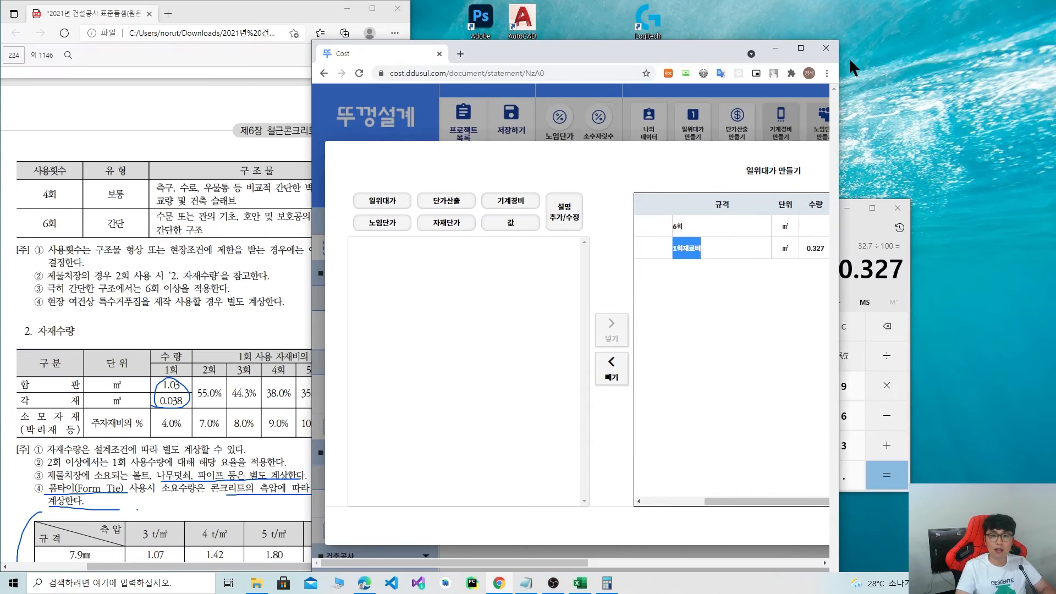
left_click_drag(599, 46, 1053, 95)
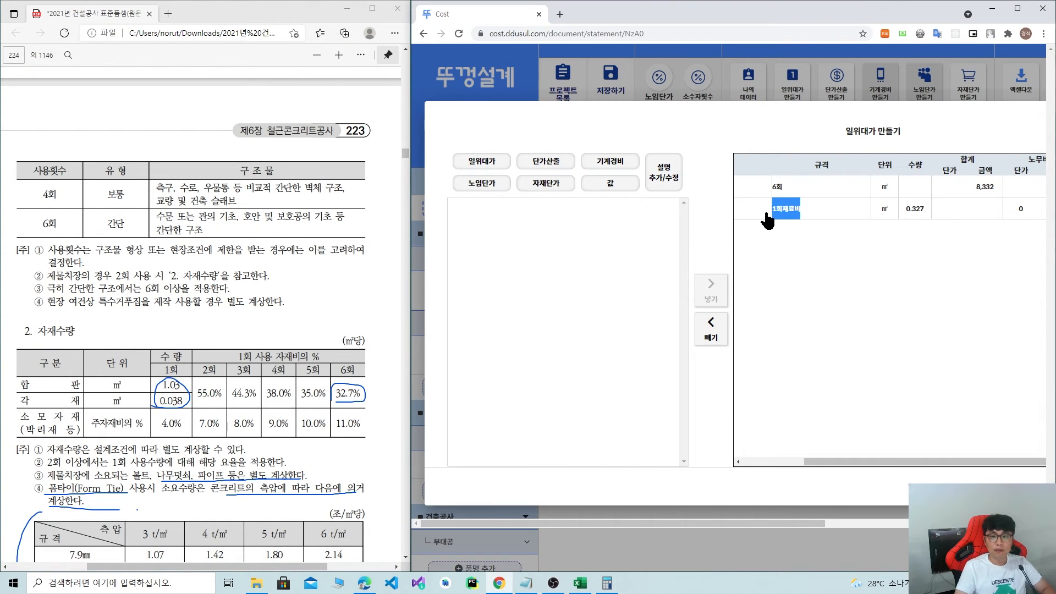
Underline 소모자재 and circle its unit 주자재비의 % in the PDF's material quantity table.
scroll(88, 376, "down", 12)
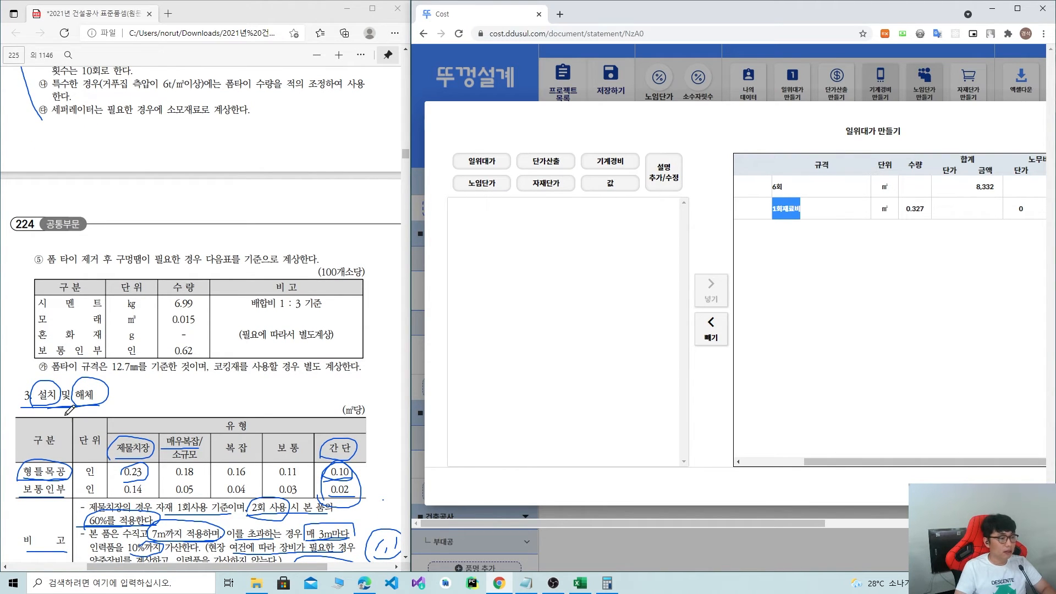
scroll(157, 340, "down", 7)
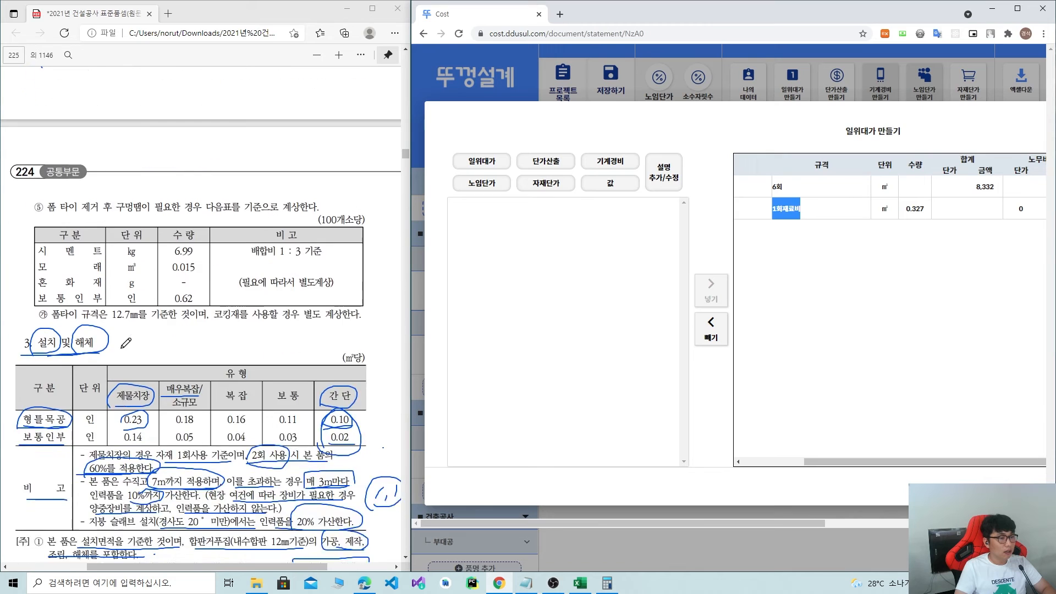
scroll(77, 358, "up", 10)
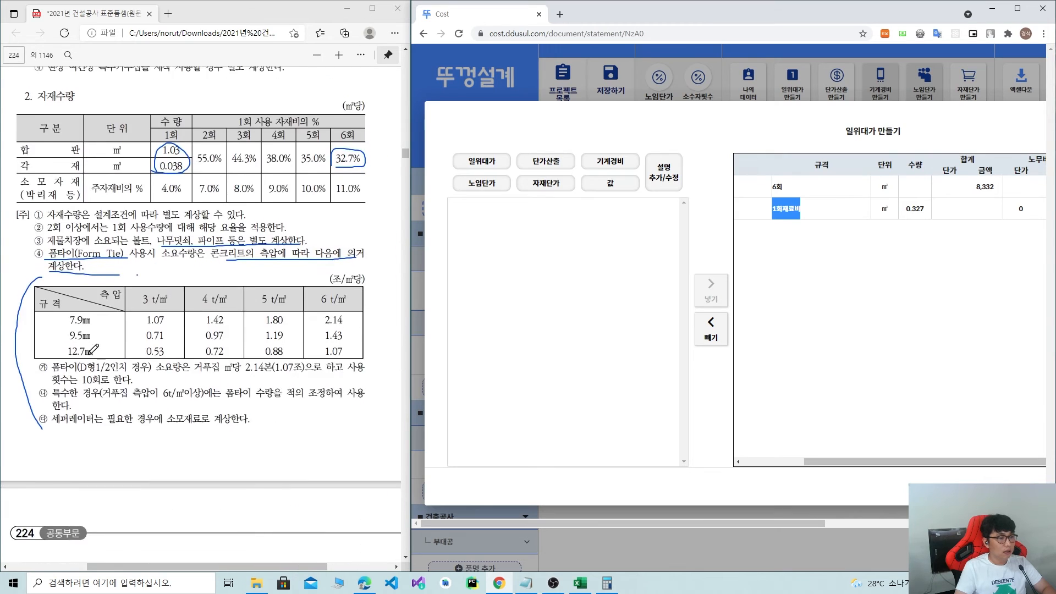
mouse_move(22, 268)
left_mouse_down()
mouse_move(151, 267)
mouse_move(89, 258)
mouse_move(94, 278)
left_mouse_up()
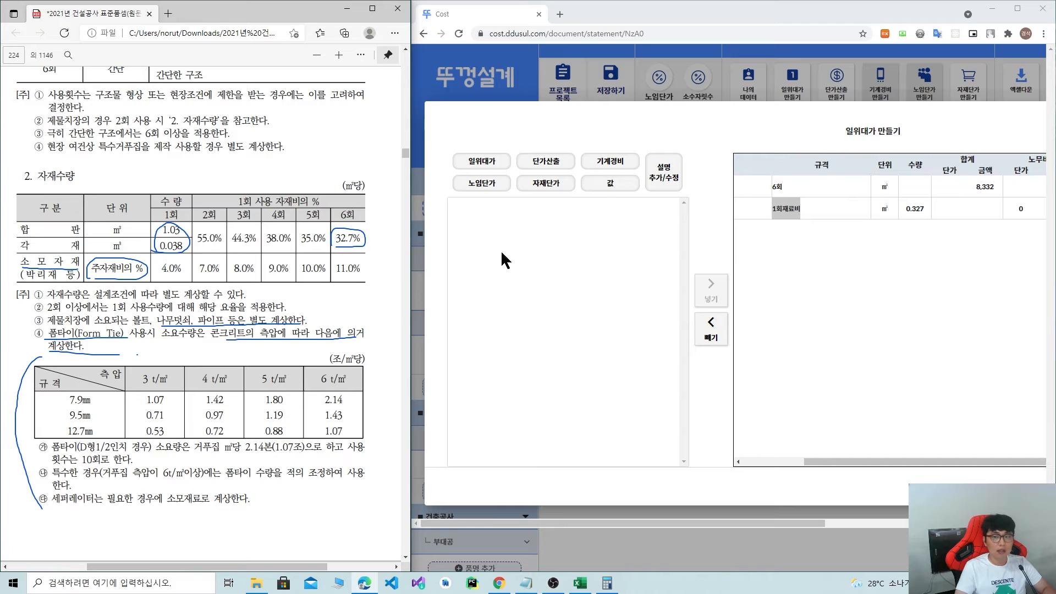
Take out the 1회재료비 entry, flag it as main material cost (주재료비 여부), and put it back into the unit price.
left_click(774, 209)
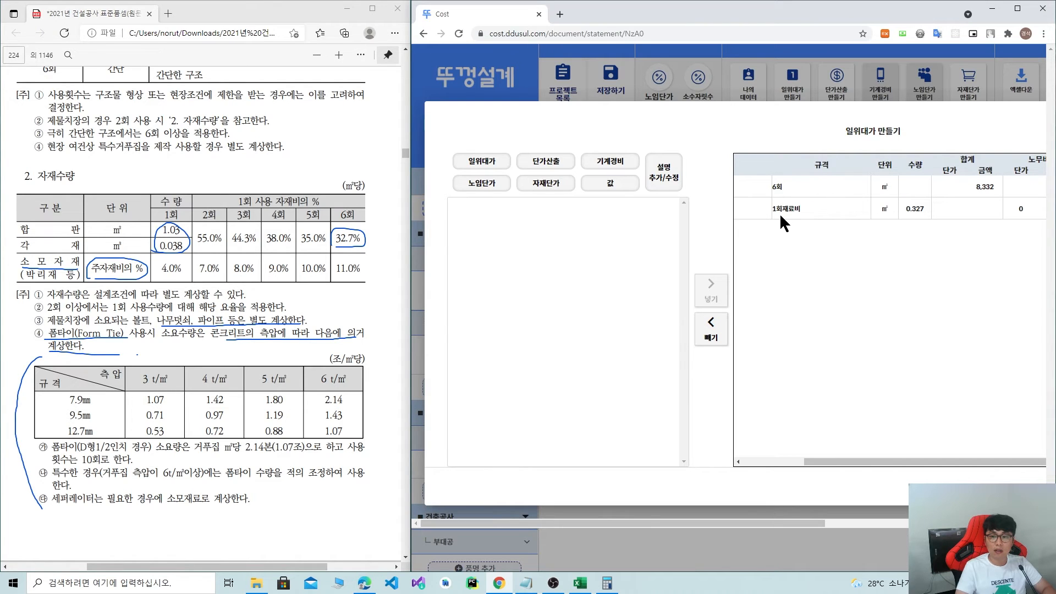
left_click_drag(825, 461, 764, 461)
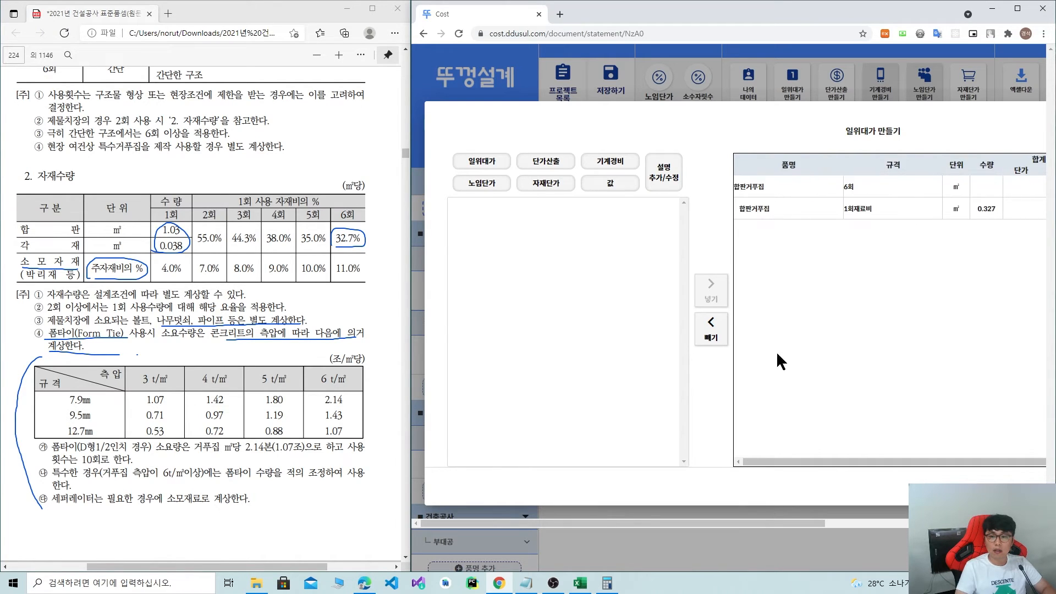
left_click(773, 211)
left_click(707, 333)
left_click_drag(465, 336, 504, 336)
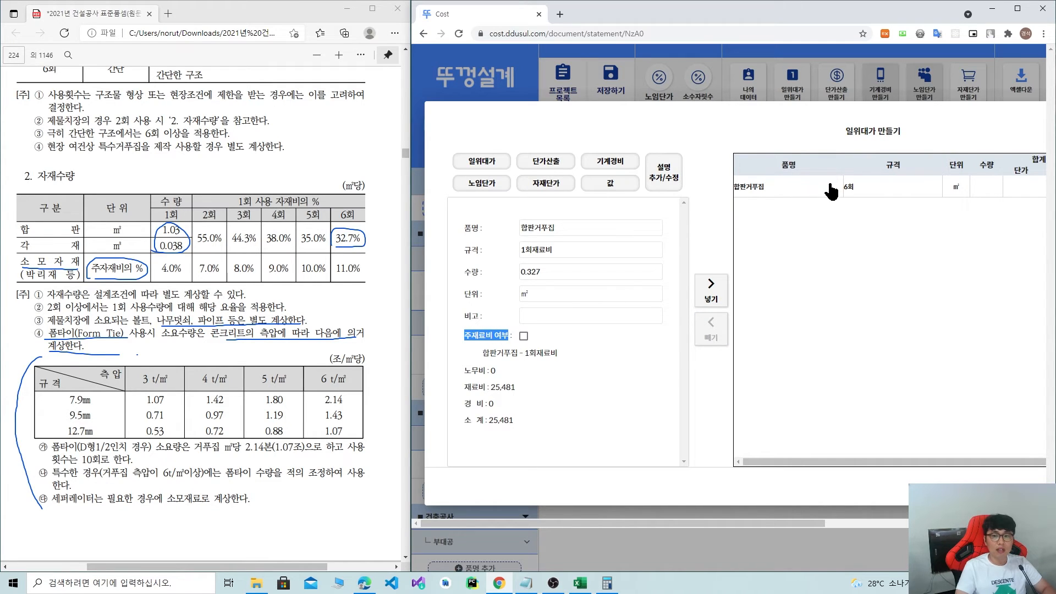
left_click(524, 335)
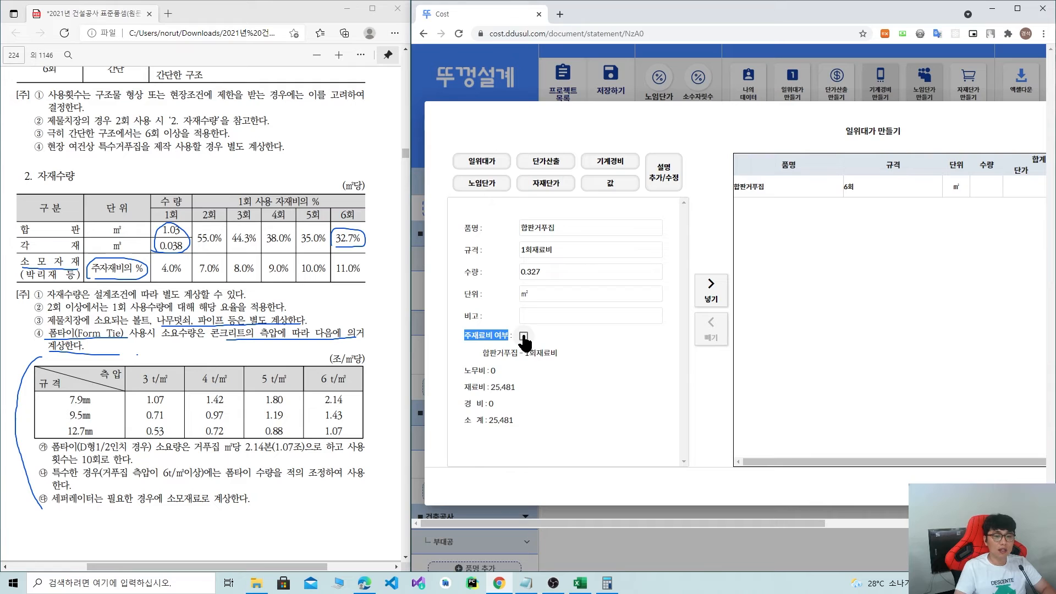
left_click(711, 292)
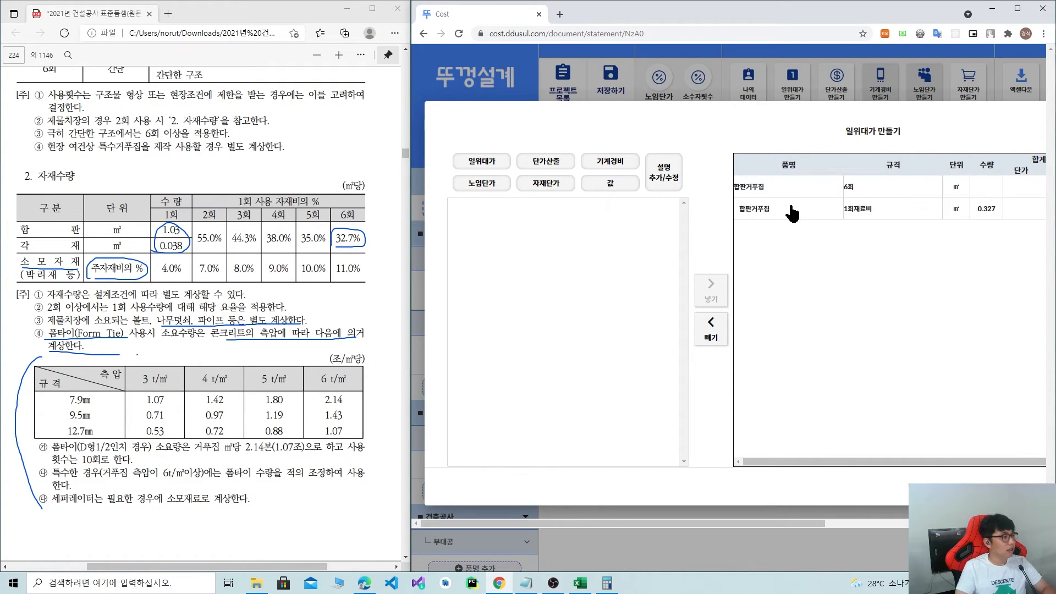
Start a value (값) item named "소모자재" with the basis 주재료비의 and the quantity 0.11.
left_click(599, 187)
left_click(537, 227)
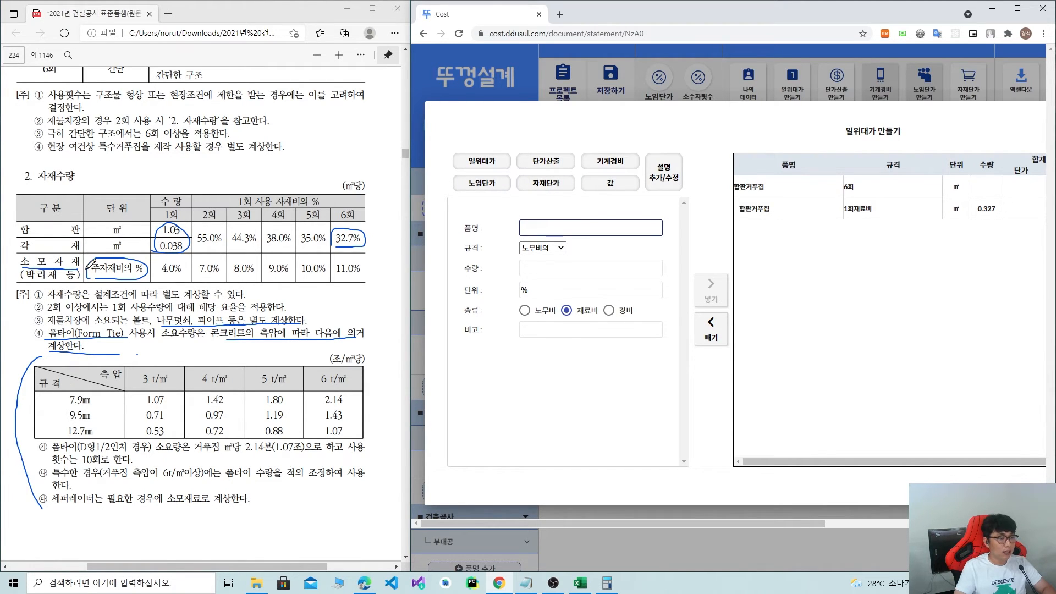
type("ㅅㅗ")
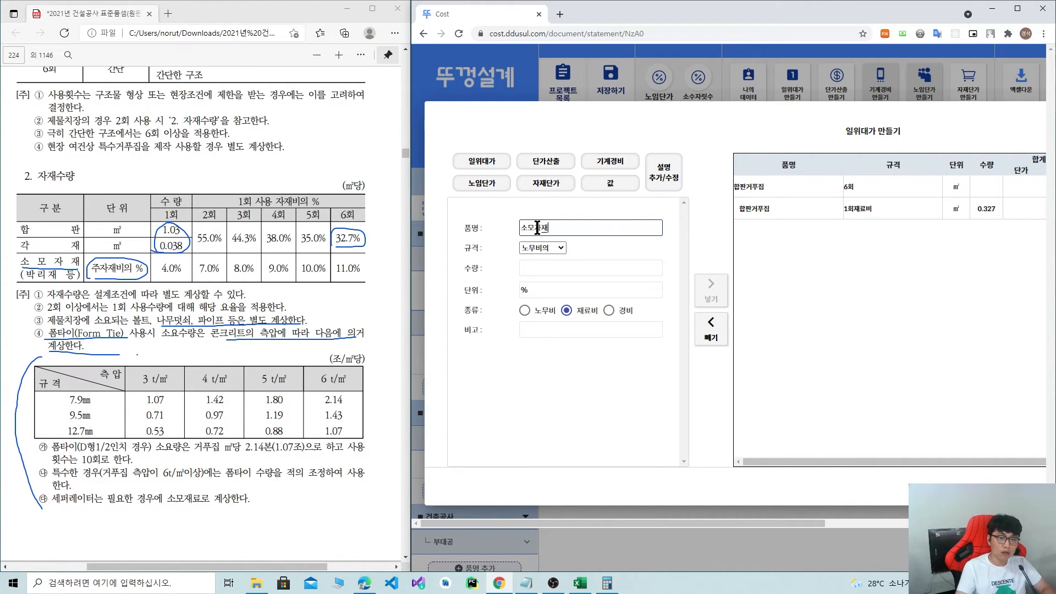
left_click(561, 249)
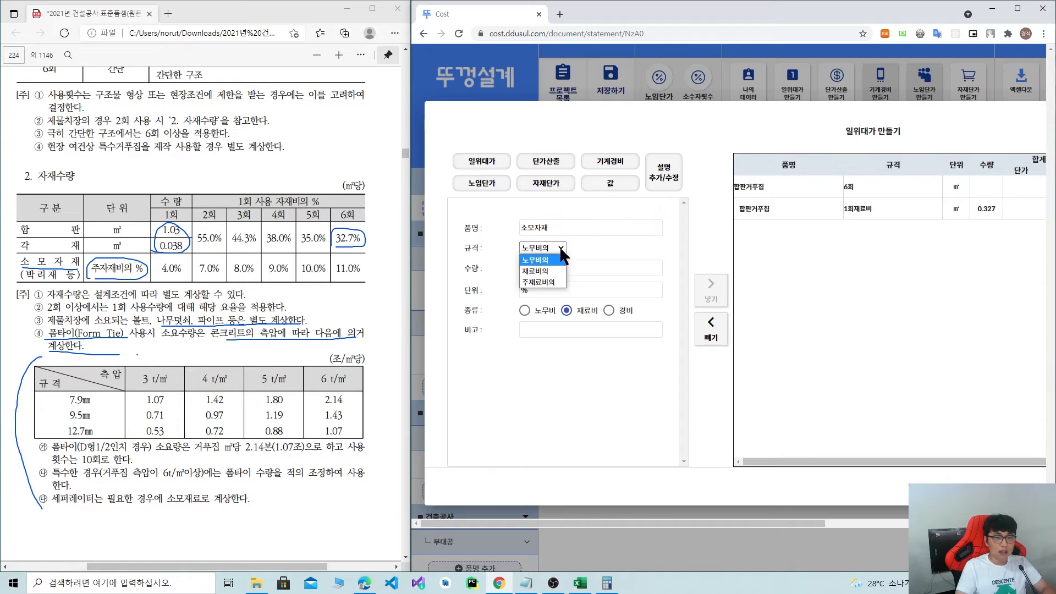
left_click(543, 282)
left_click(535, 269)
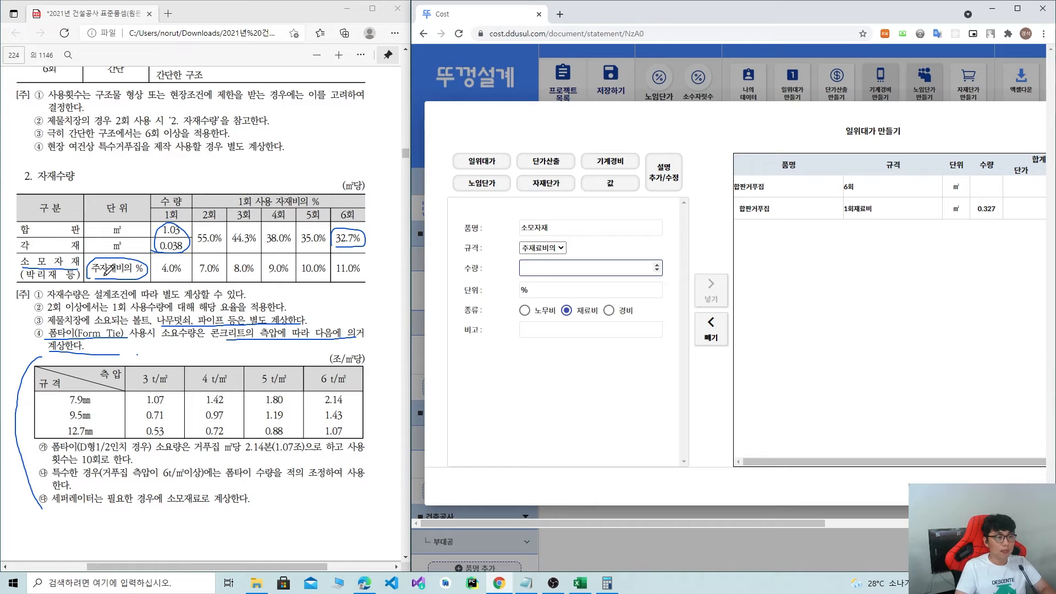
type("0.11")
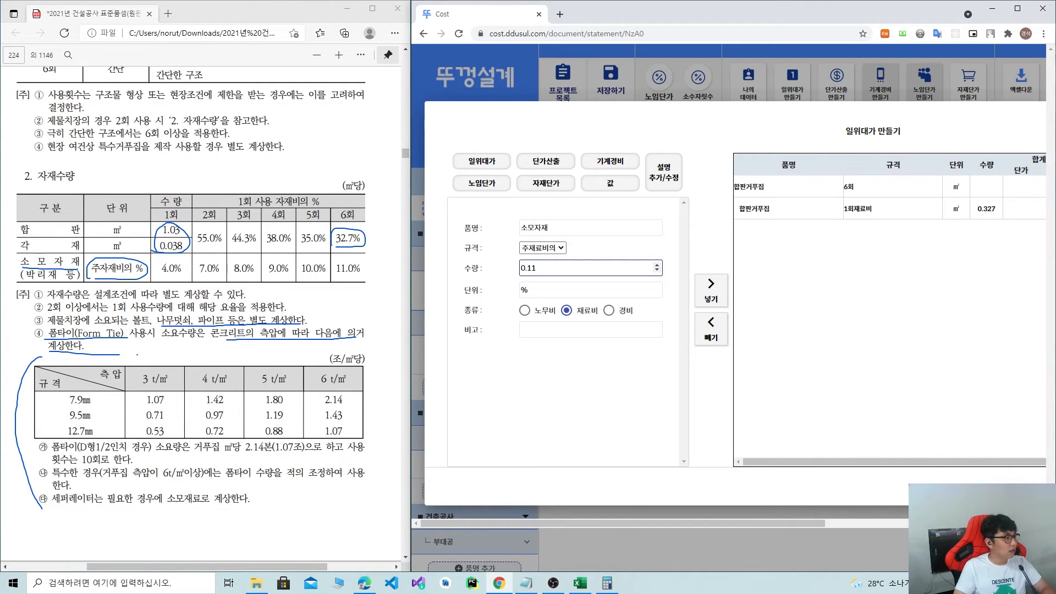
Choose 재료비 as the 소모자재 item's cost type and add it to the unit price.
left_click(567, 310)
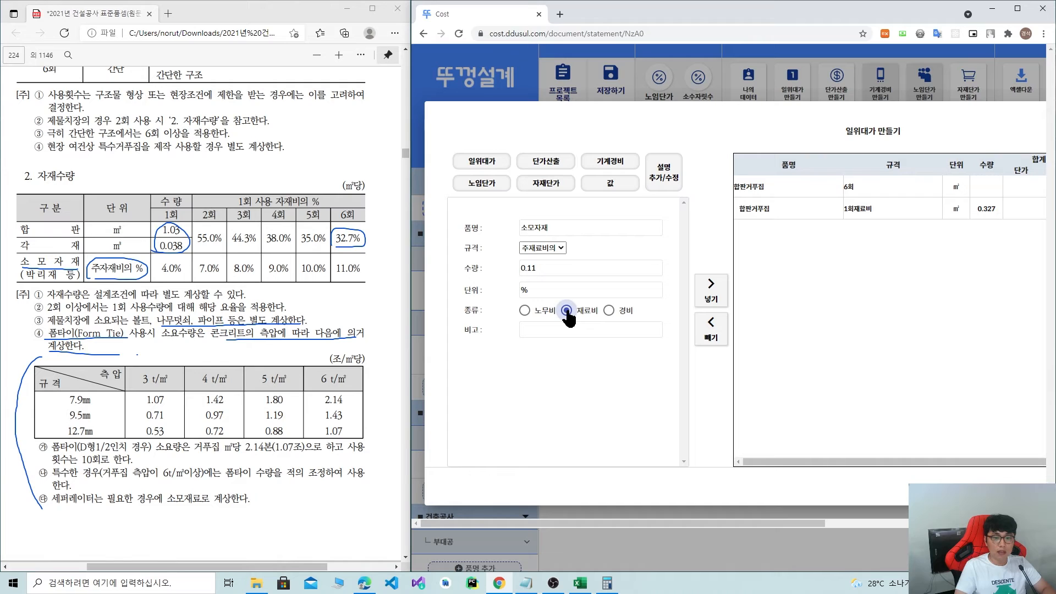
left_click(608, 311)
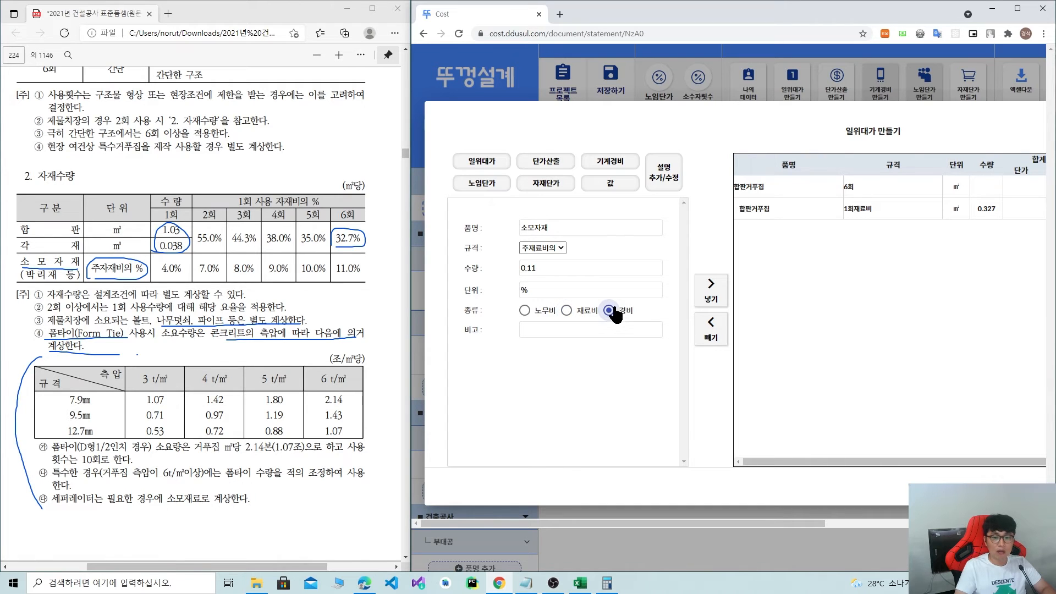
left_click(566, 310)
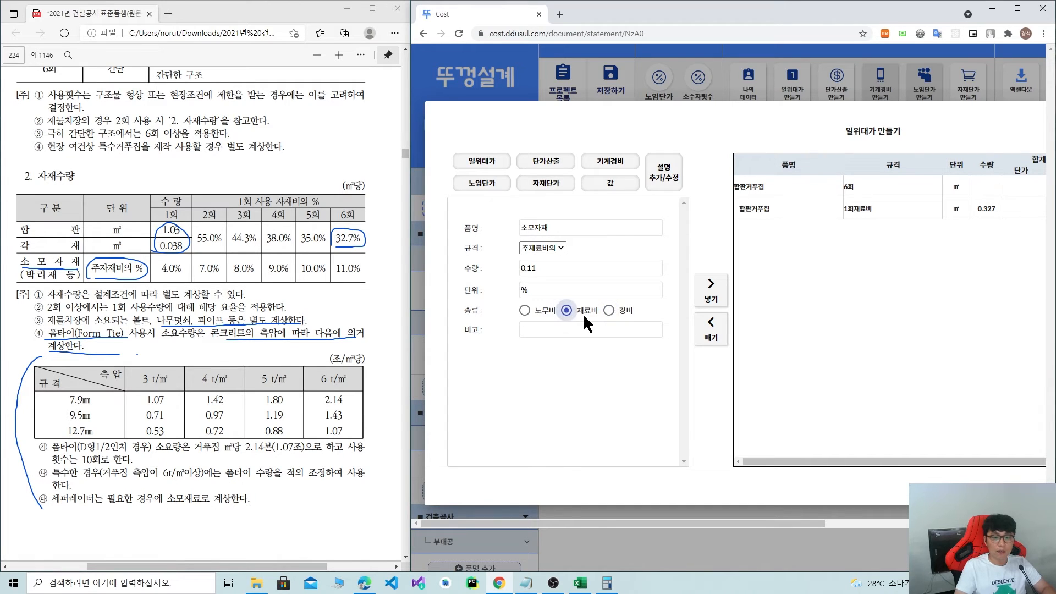
left_click(712, 292)
Check the 소모자재 row's material unit price and amount in the enlarged browser window.
left_click(1017, 9)
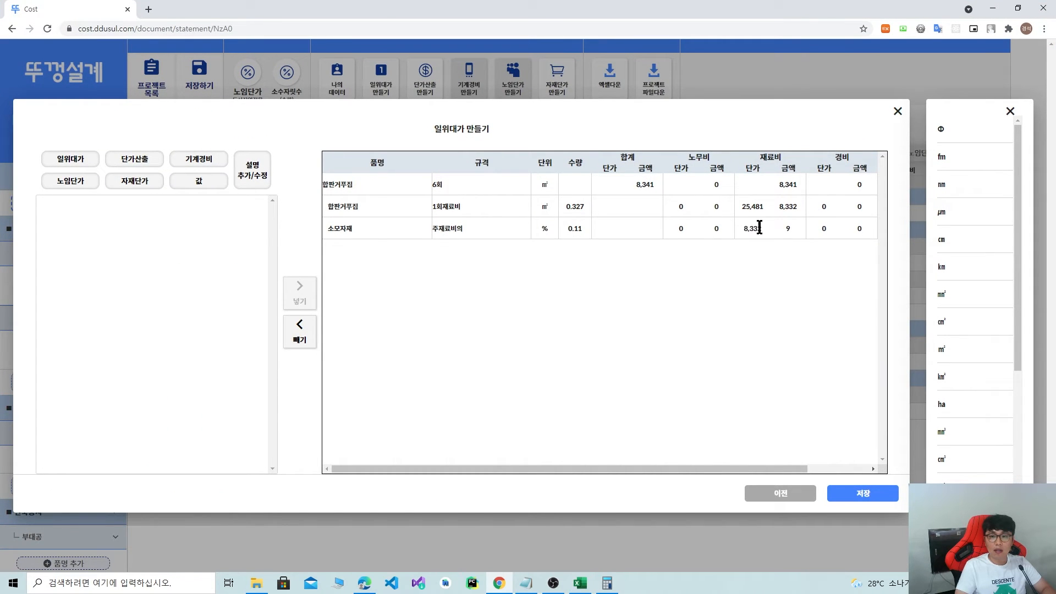
left_click_drag(747, 228, 759, 230)
left_click(740, 226)
left_click(745, 231)
double_click(745, 231)
left_click(1017, 7)
left_click_drag(944, 31, 1055, 50)
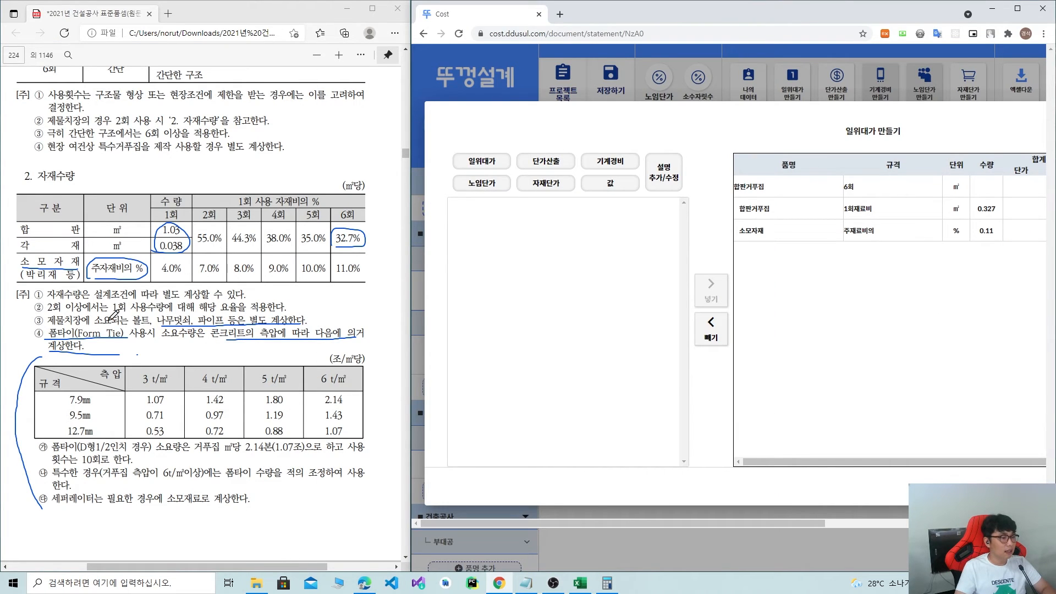
Go to section 3 설치 및 해체 in the PDF and mark its heading, the 형틀목공 and 보통인부 rows, and the 간단 column in pen.
scroll(110, 321, "down", 3)
scroll(110, 321, "down", 7)
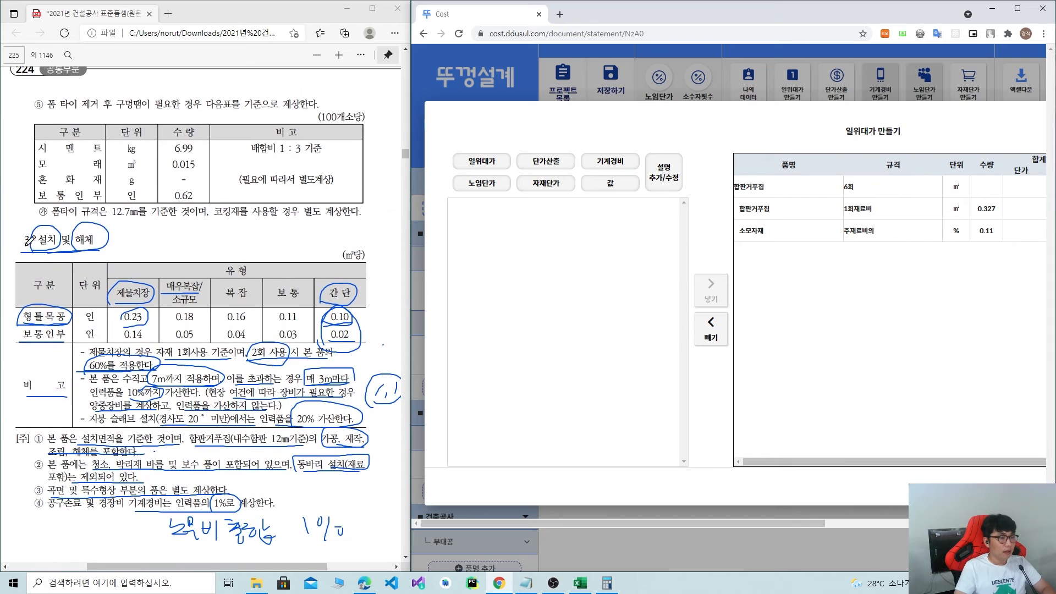
mouse_move(86, 250)
left_mouse_down()
mouse_move(38, 222)
mouse_move(52, 256)
left_mouse_up()
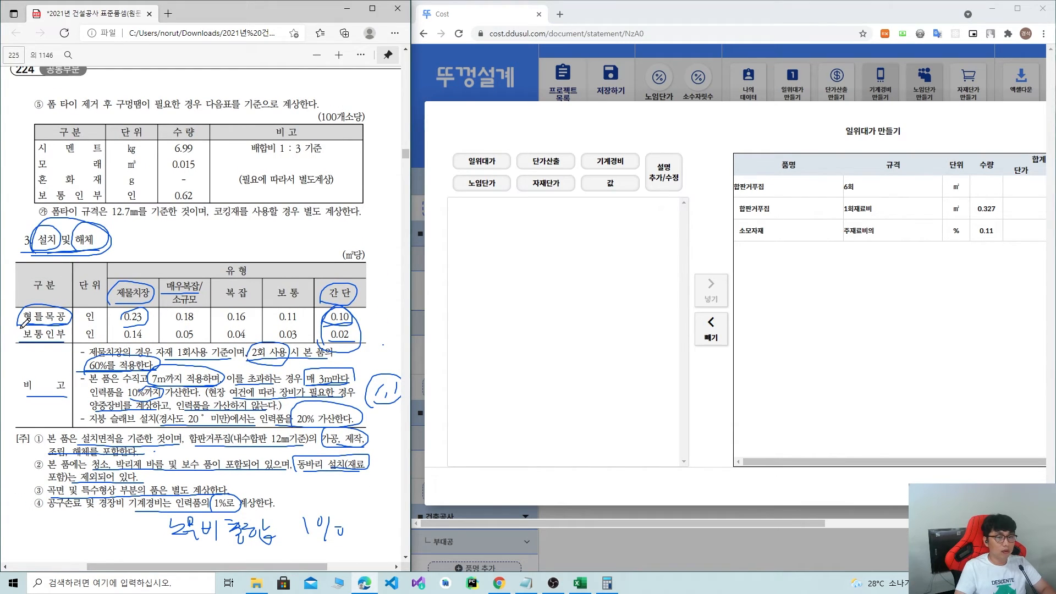
mouse_move(23, 323)
left_mouse_down()
mouse_move(21, 315)
mouse_move(67, 339)
left_mouse_up()
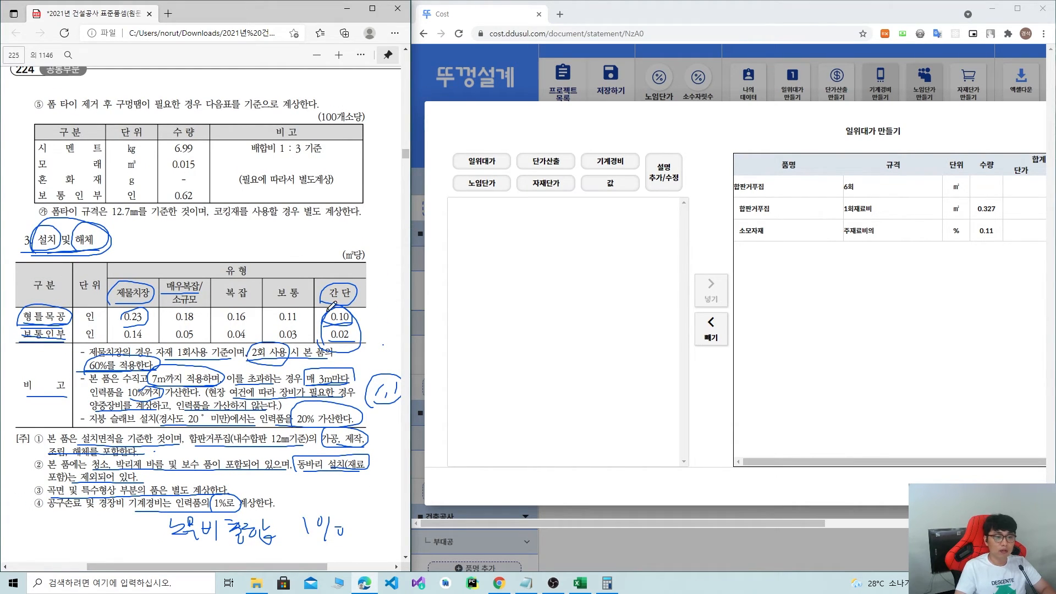
mouse_move(330, 299)
left_mouse_down()
mouse_move(360, 283)
mouse_move(326, 296)
left_mouse_up()
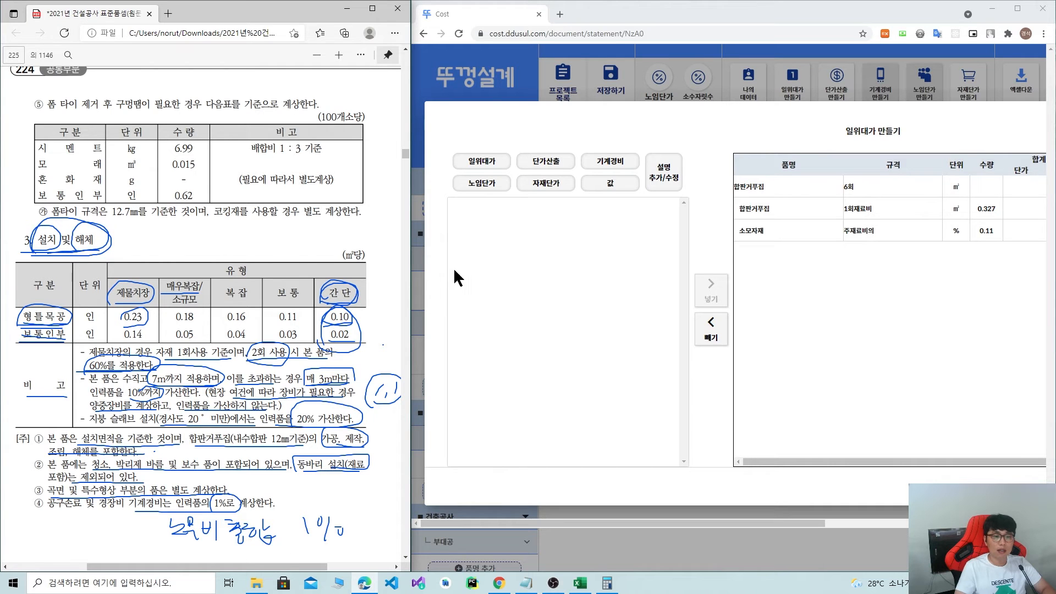
Erase the pen marks from the 설치 및 해체 labour table and arrange the PDF and cost program windows side by side.
left_click(372, 8)
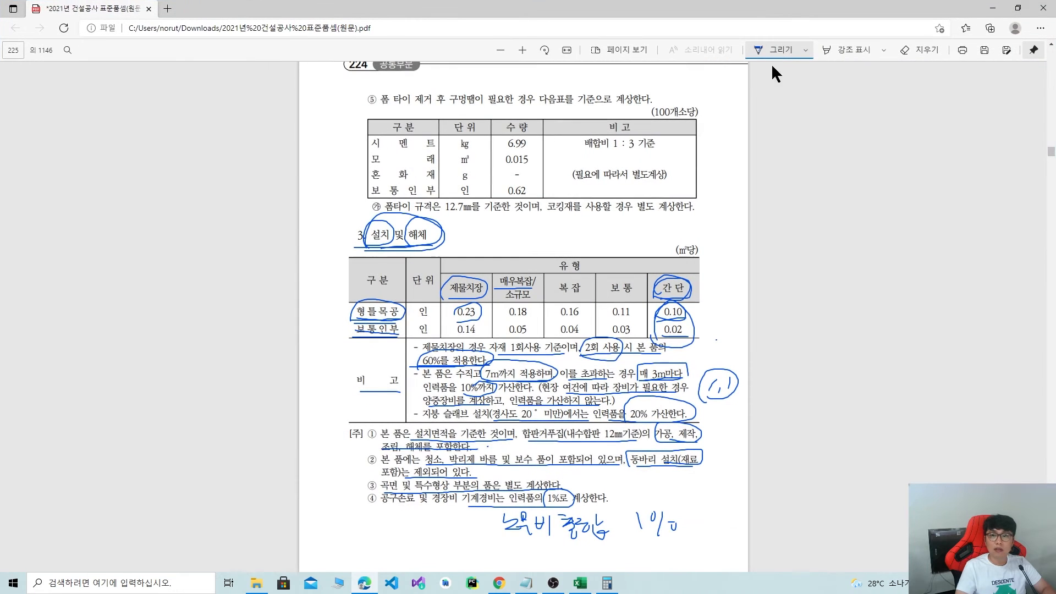
left_click(914, 50)
mouse_move(674, 262)
left_mouse_down()
mouse_move(686, 341)
mouse_move(509, 283)
mouse_move(468, 309)
mouse_move(385, 313)
mouse_move(379, 337)
left_mouse_up()
left_click(1018, 8)
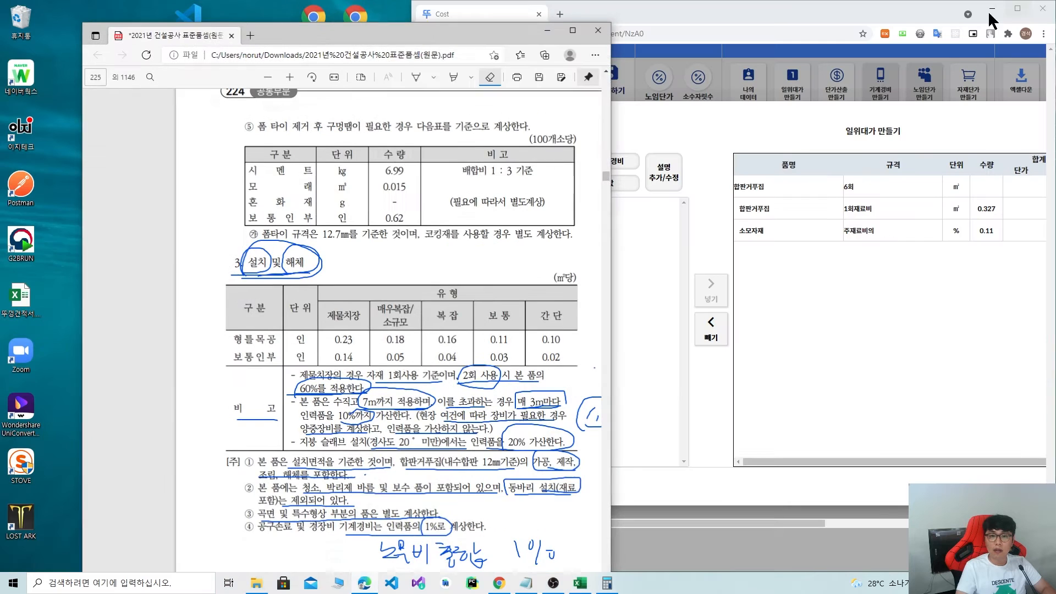
left_click_drag(734, 16, 1055, 83)
left_click(141, 82)
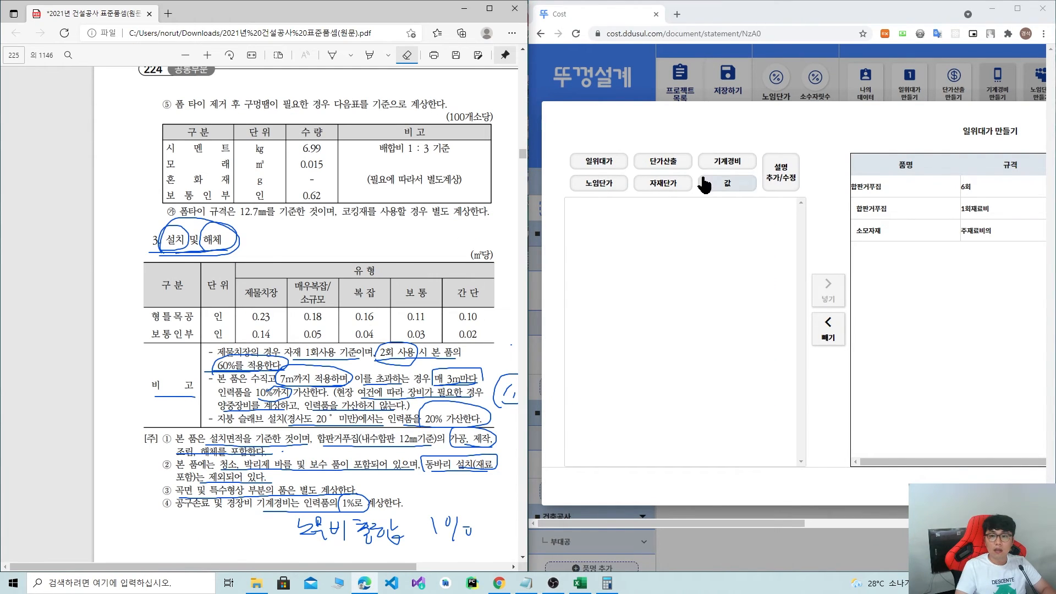
Find 형틀목공 in the labour rates and add it to the unit price with the quantity 0.1.
left_click(601, 184)
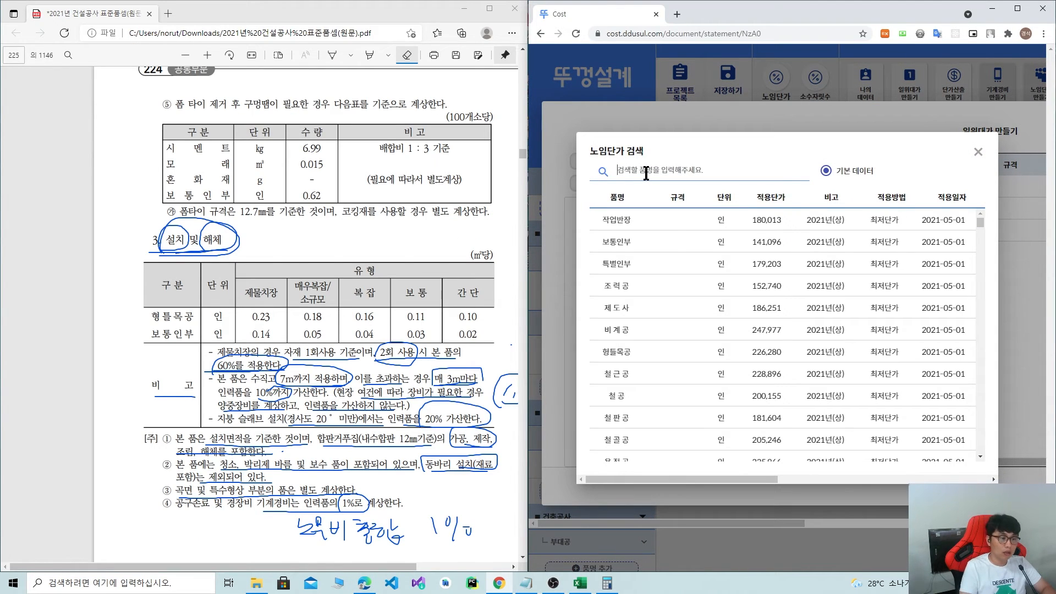
type("형틀")
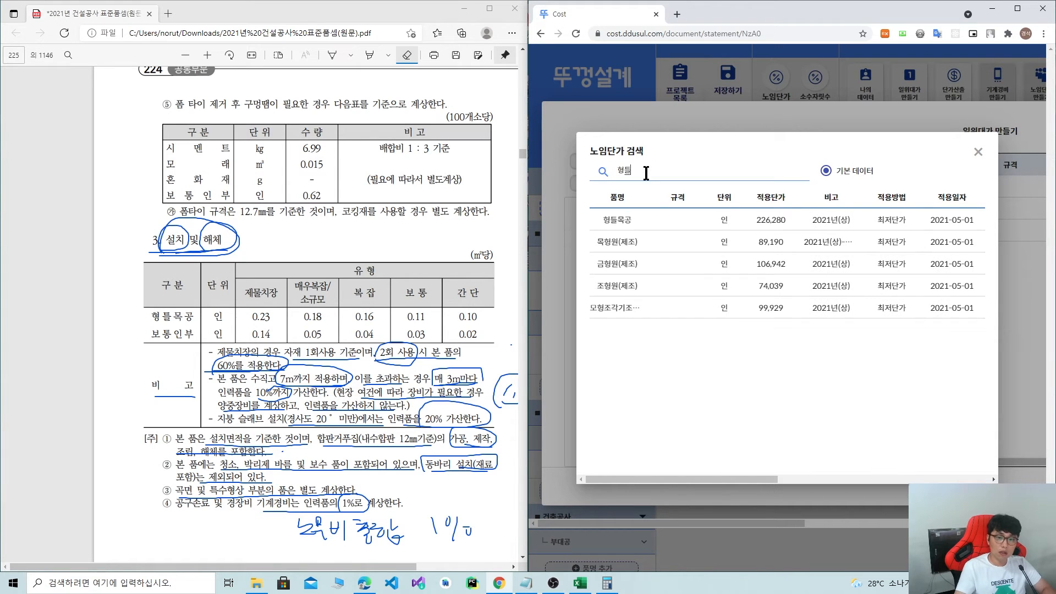
left_click(632, 219)
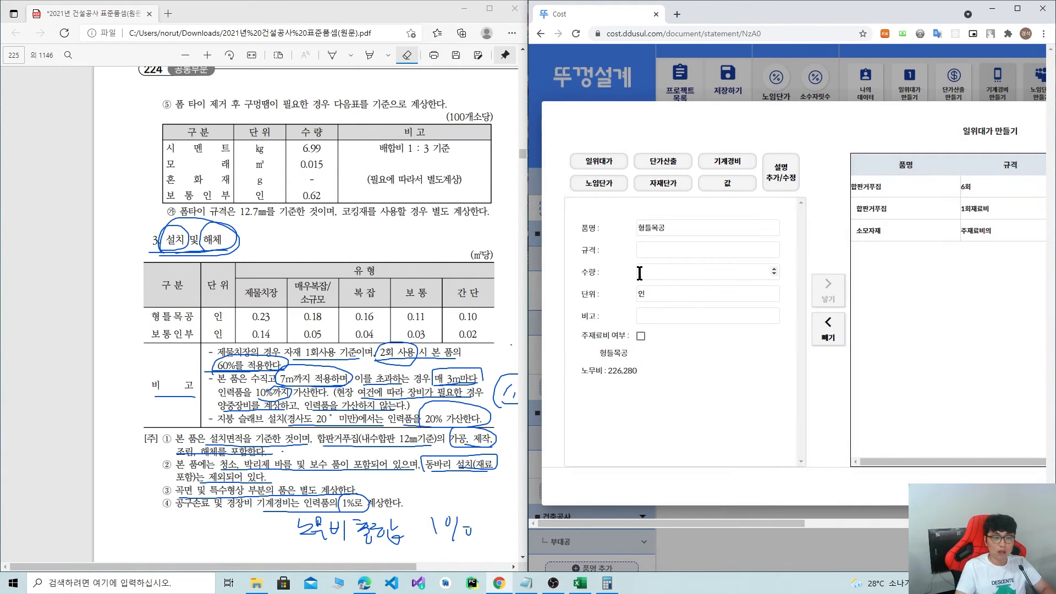
left_click(703, 271)
type("0.1")
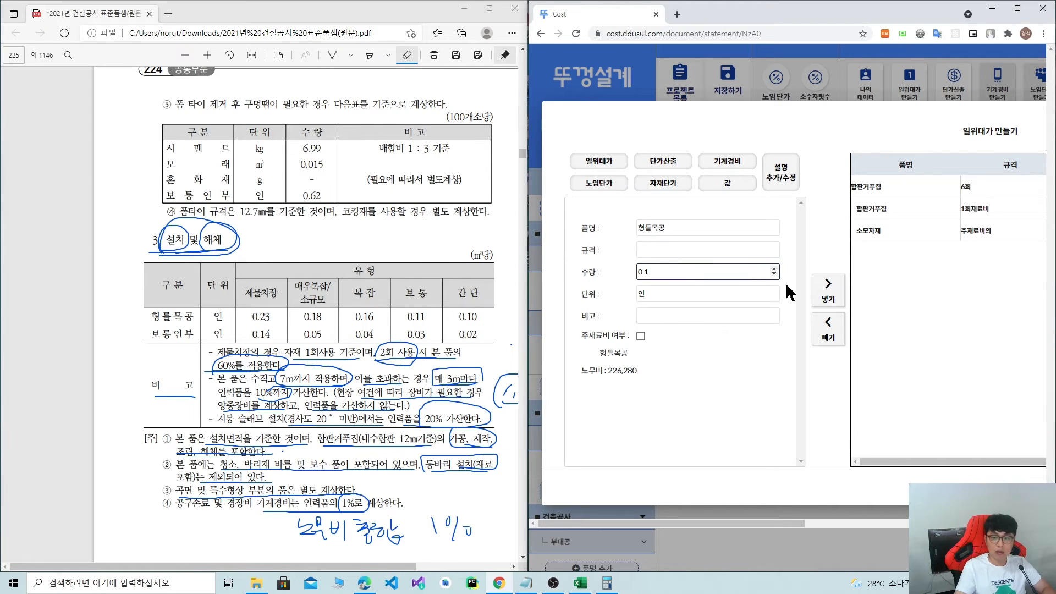
left_click(831, 290)
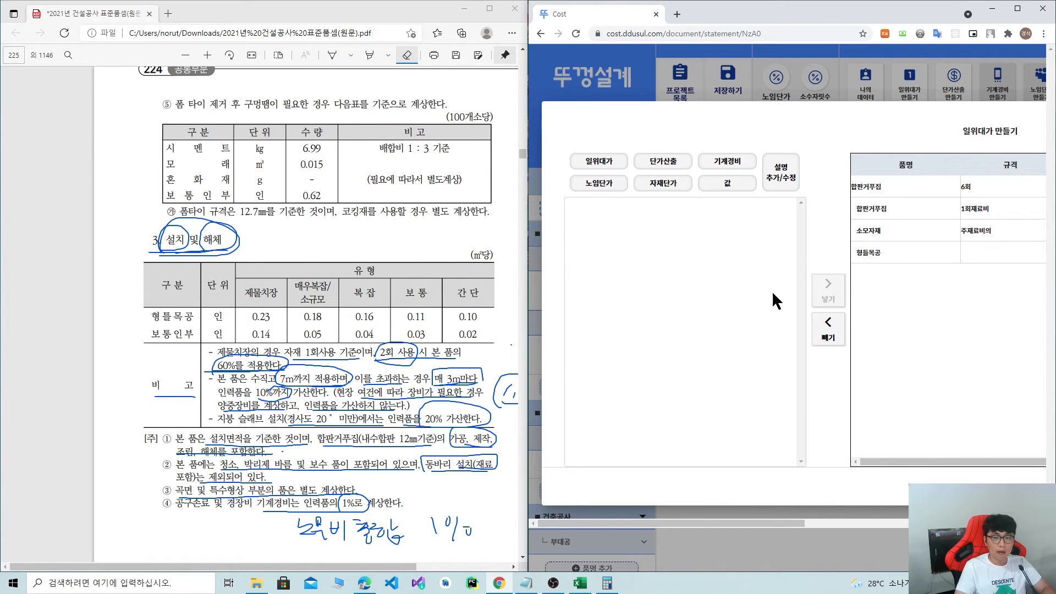
Find 보통인부 in the labour rates and add it to the unit price with the quantity 0.02.
left_click(599, 185)
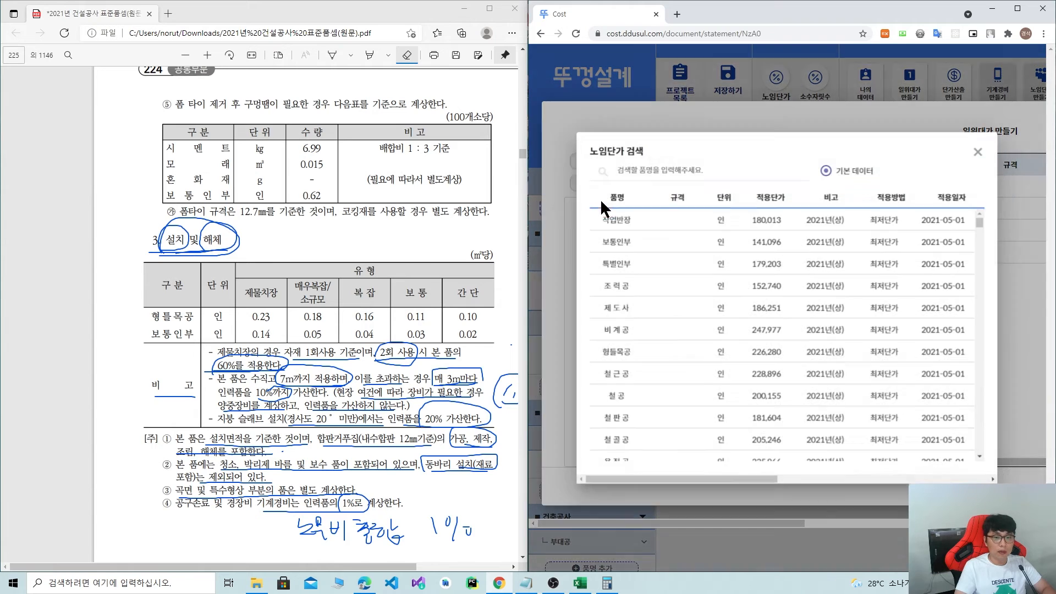
left_click(651, 174)
type("브보통")
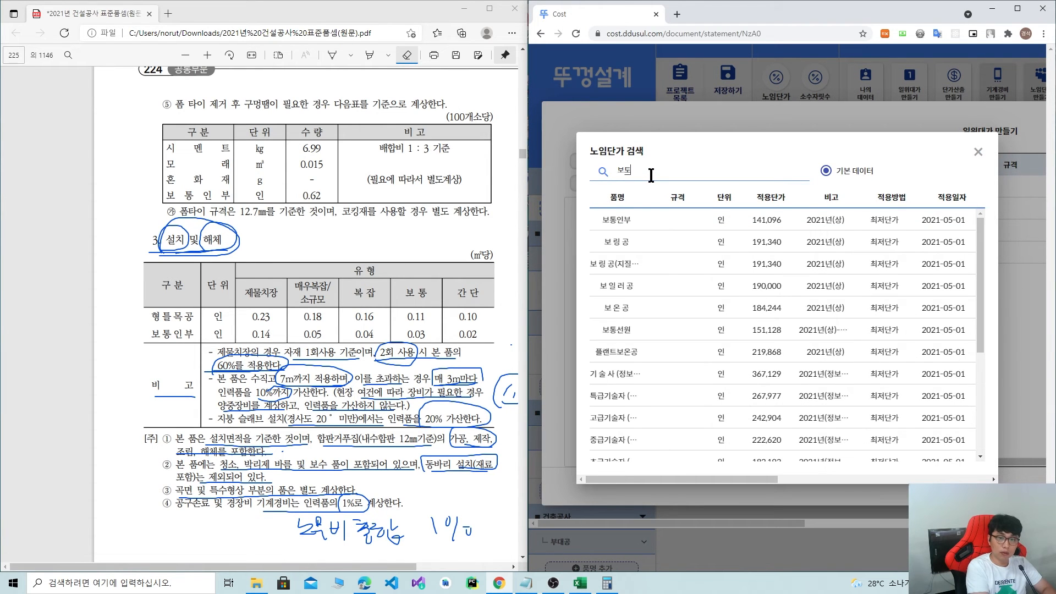
left_click(617, 220)
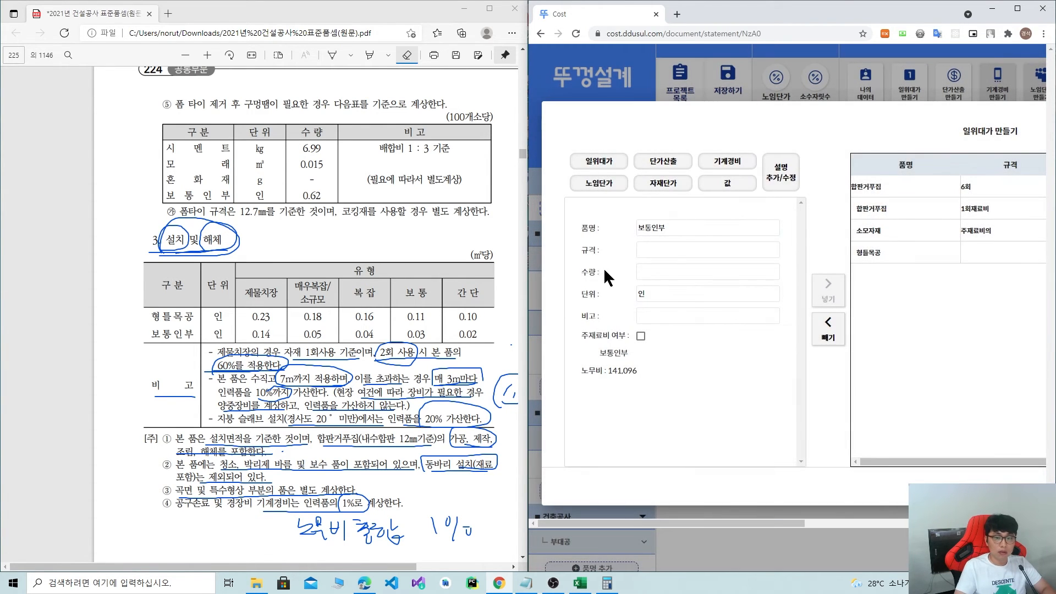
left_click(650, 264)
type("0.02")
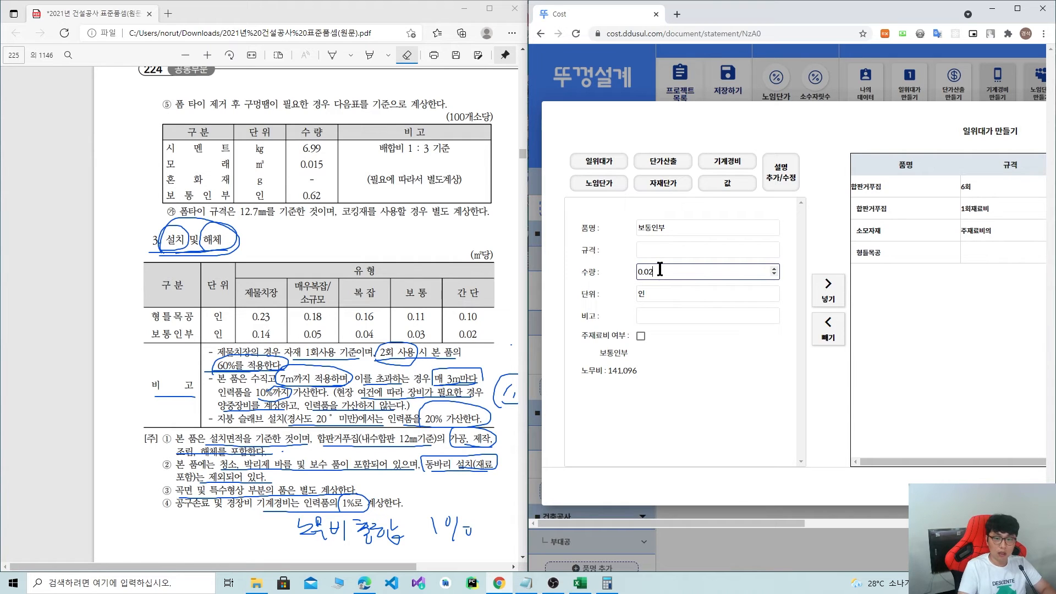
left_click(828, 289)
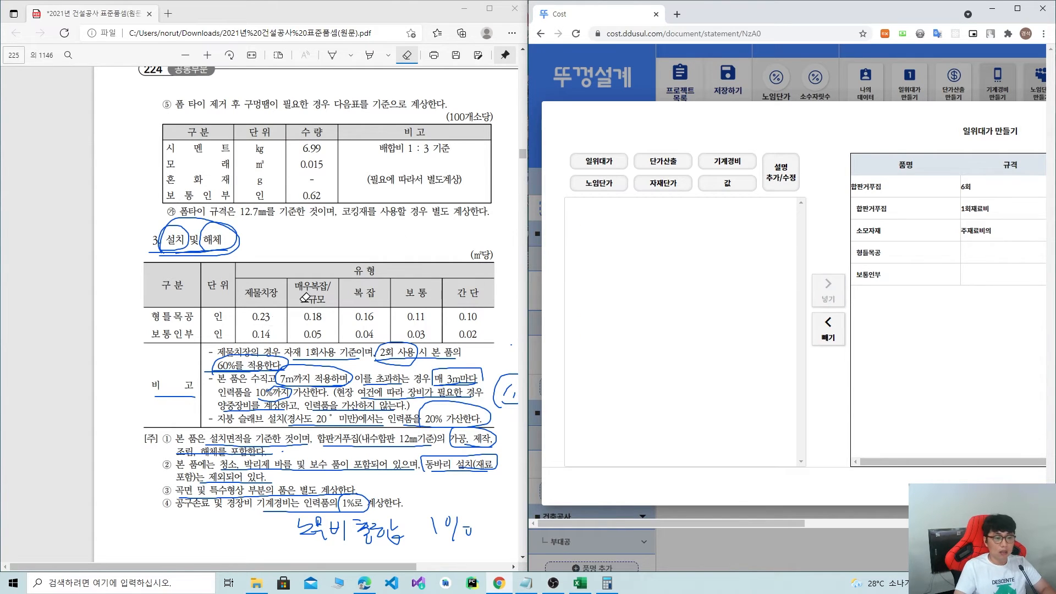
Erase the pen marks from note ④ in the PDF and start a value (값) item named "공구손료및경장비".
scroll(278, 361, "down", 3)
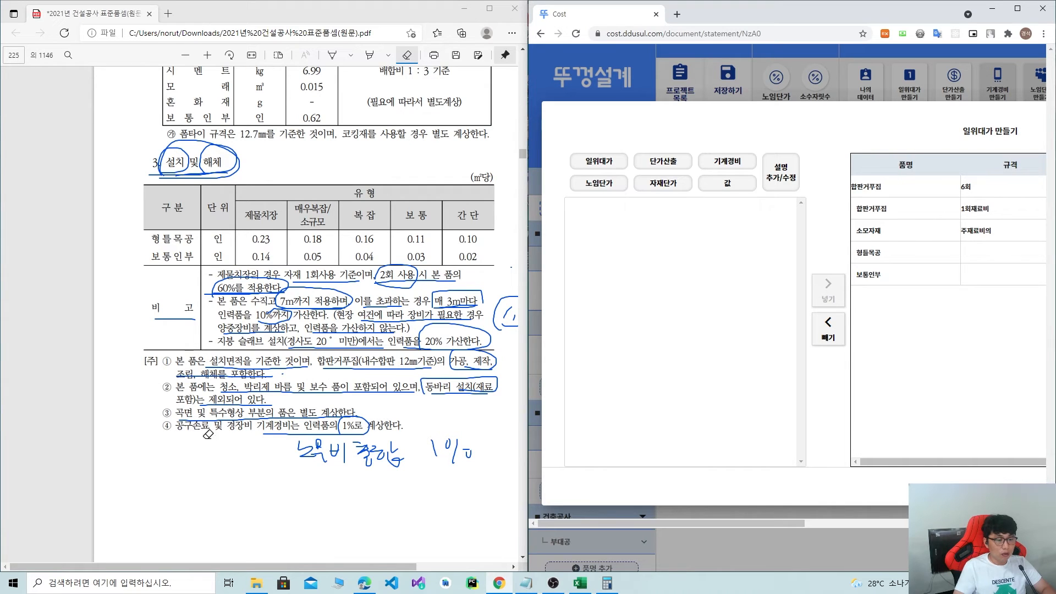
left_click_drag(266, 433, 336, 432)
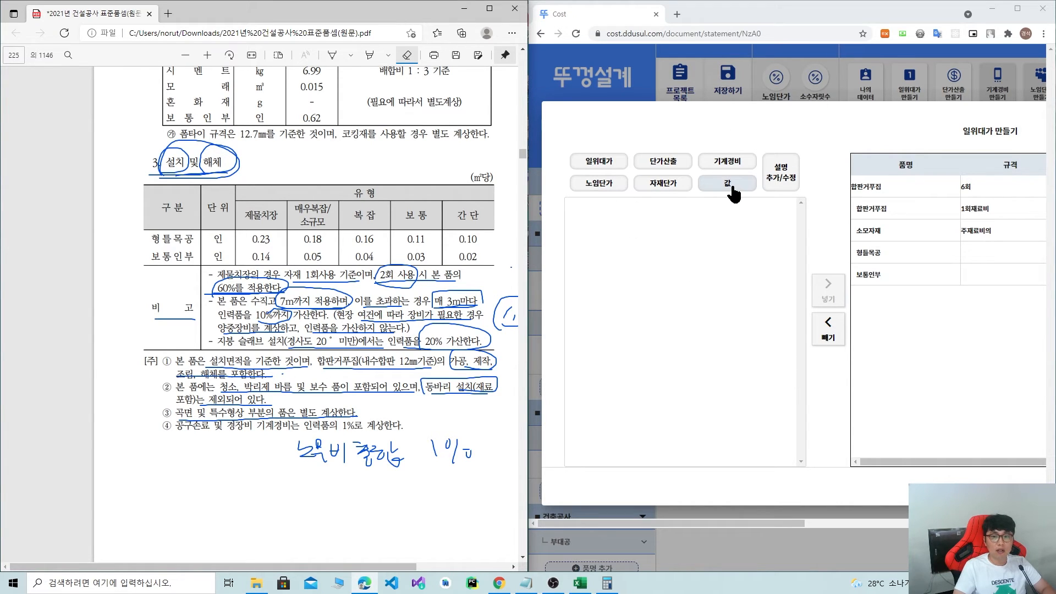
left_click(733, 193)
left_click(658, 228)
type("ㄱㅗㅇㄱㅜㅅㅗ")
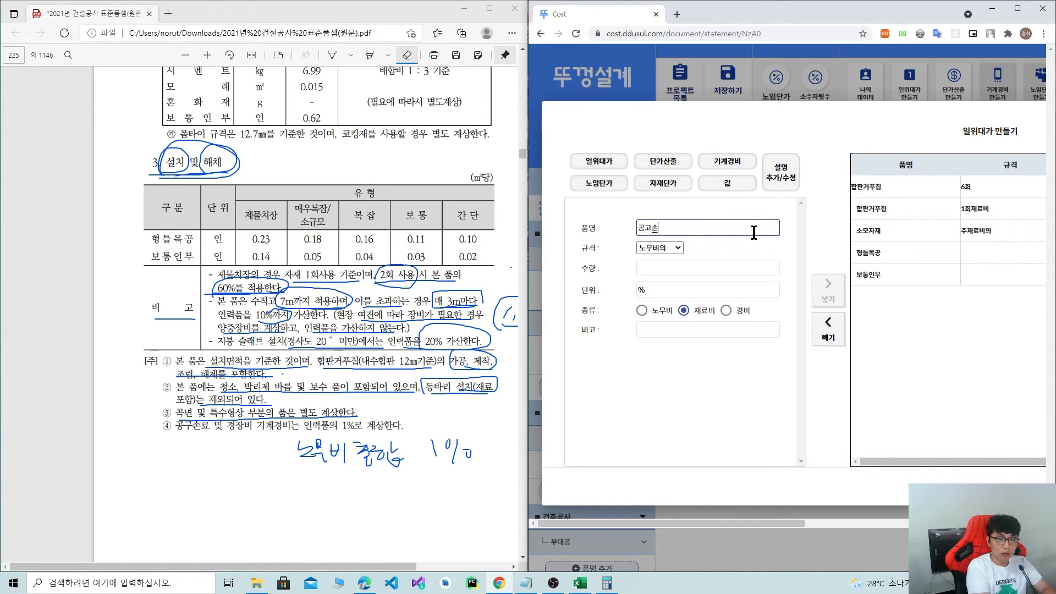
type("ㅅㅗㄴㄹㅛㅁㅣㅊㄱㅕㅇㅈㅏㅇㅂㅣ")
Give 공구손료및경장비 the basis 노무비의, the quantity 1 and the cost type 재료비, and add it to the unit price.
left_click(668, 249)
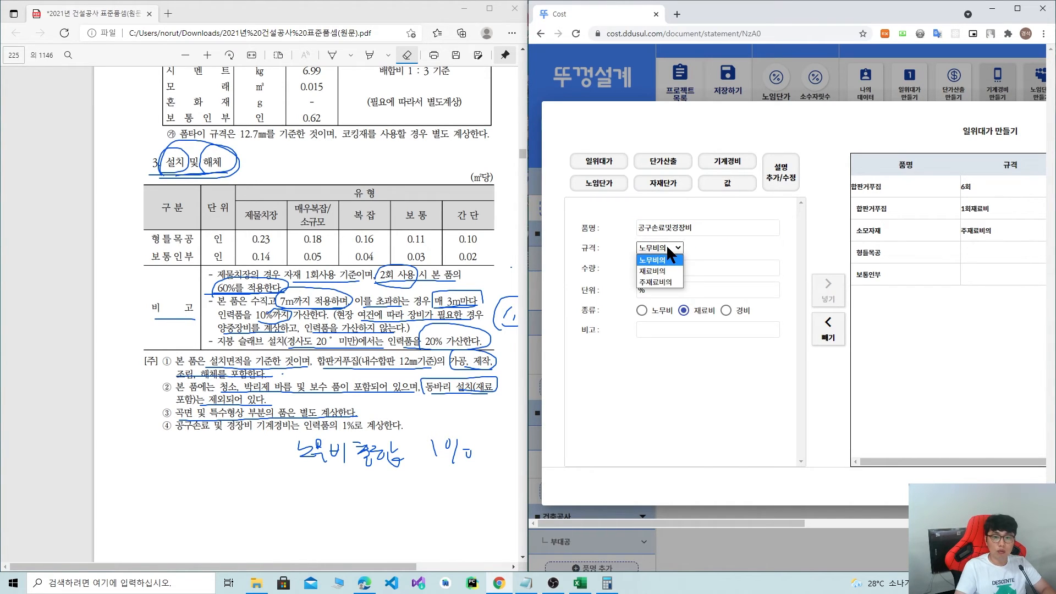
left_click(660, 259)
left_click(669, 268)
type("1")
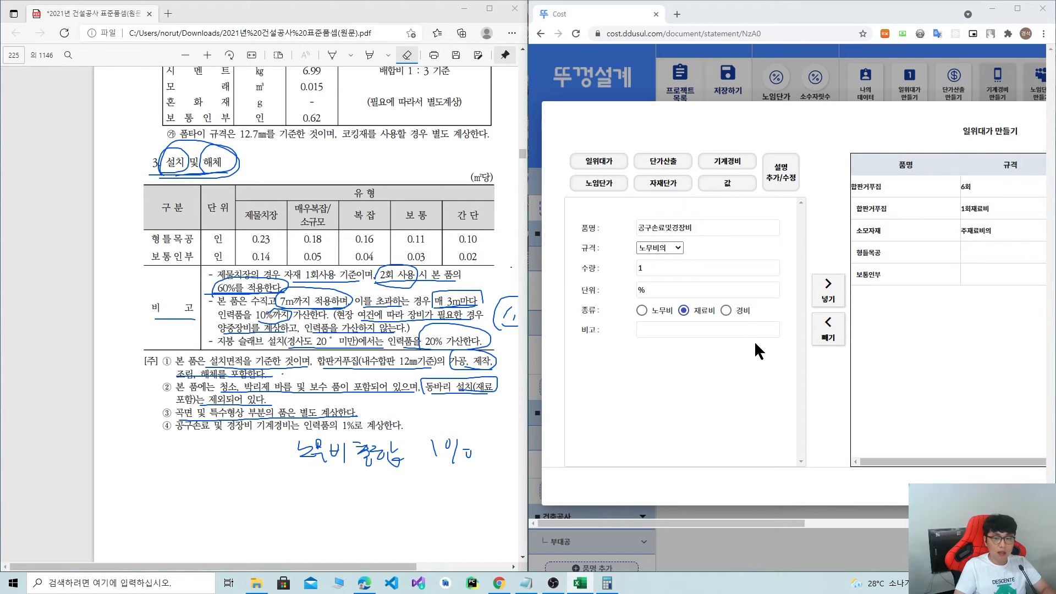
left_click(685, 311)
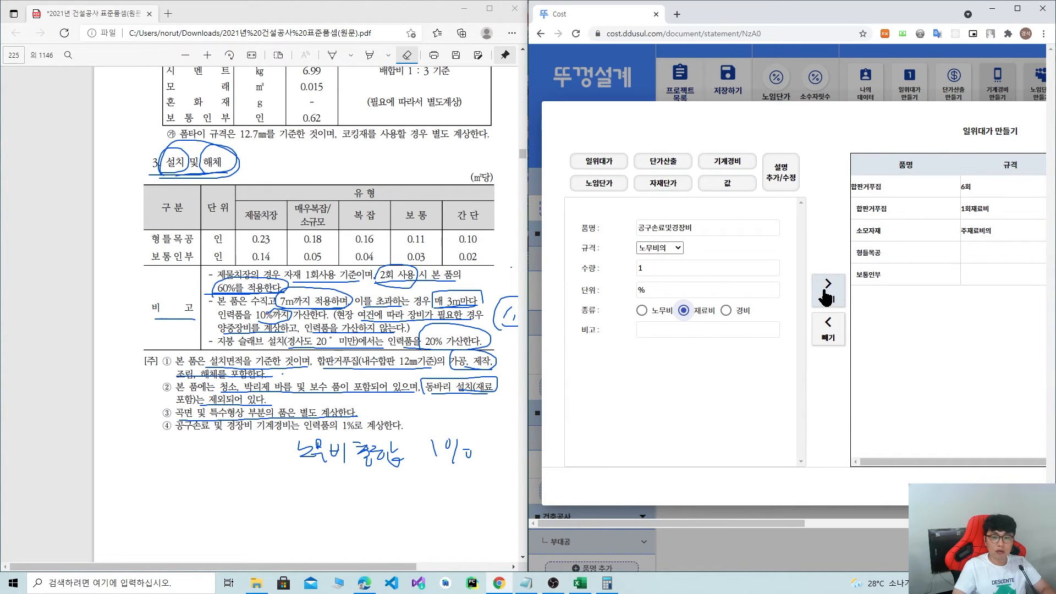
left_click(837, 297)
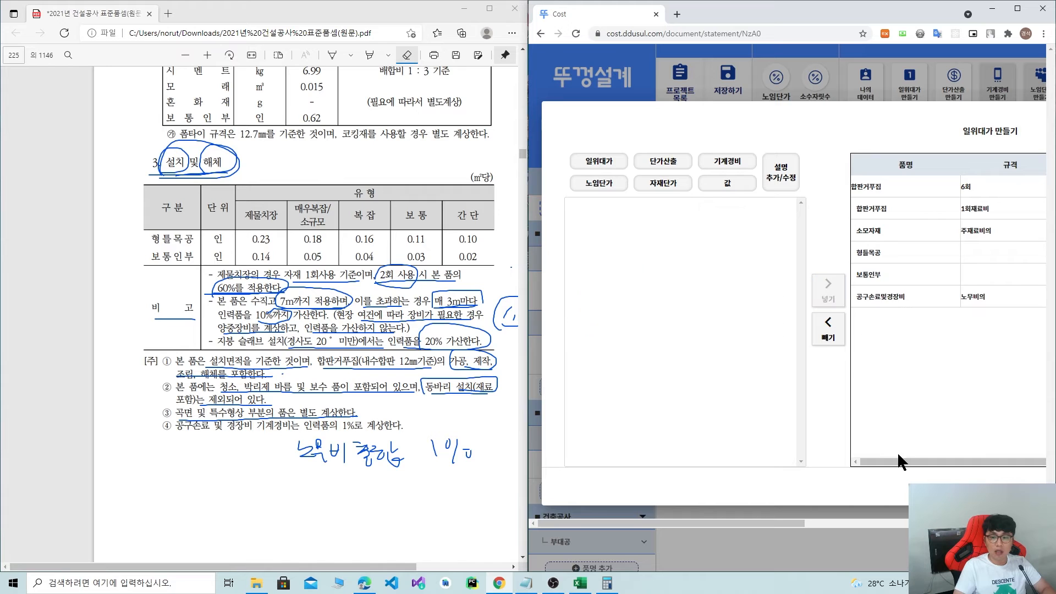
Check the 공구손료및경장비 row's material and expense columns in the enlarged browser window.
left_click(1018, 9)
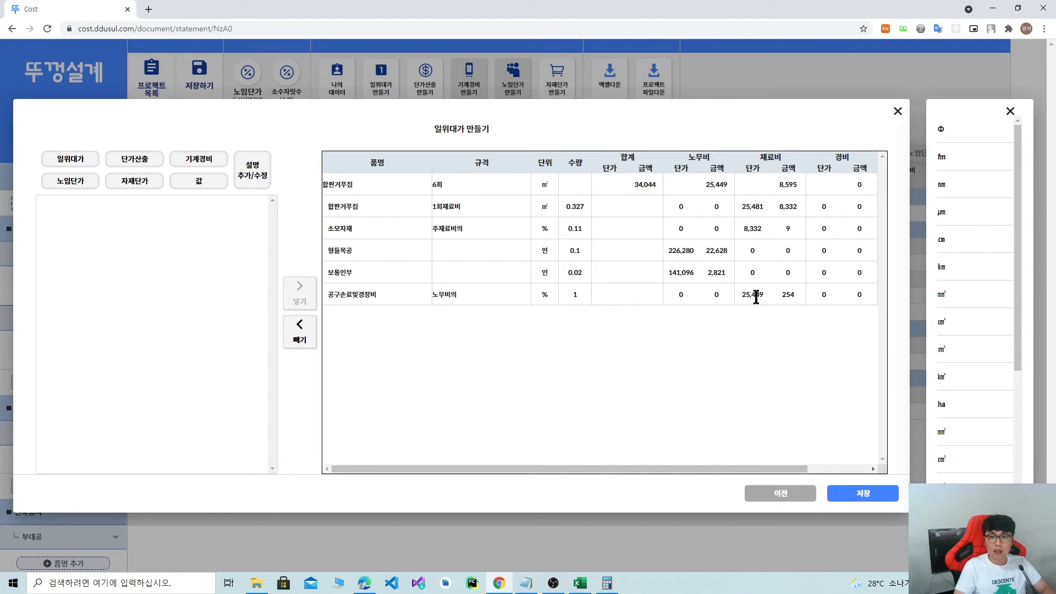
left_click_drag(780, 296, 801, 299)
left_click(752, 348)
left_click_drag(850, 293, 807, 319)
left_click_drag(754, 468, 713, 469)
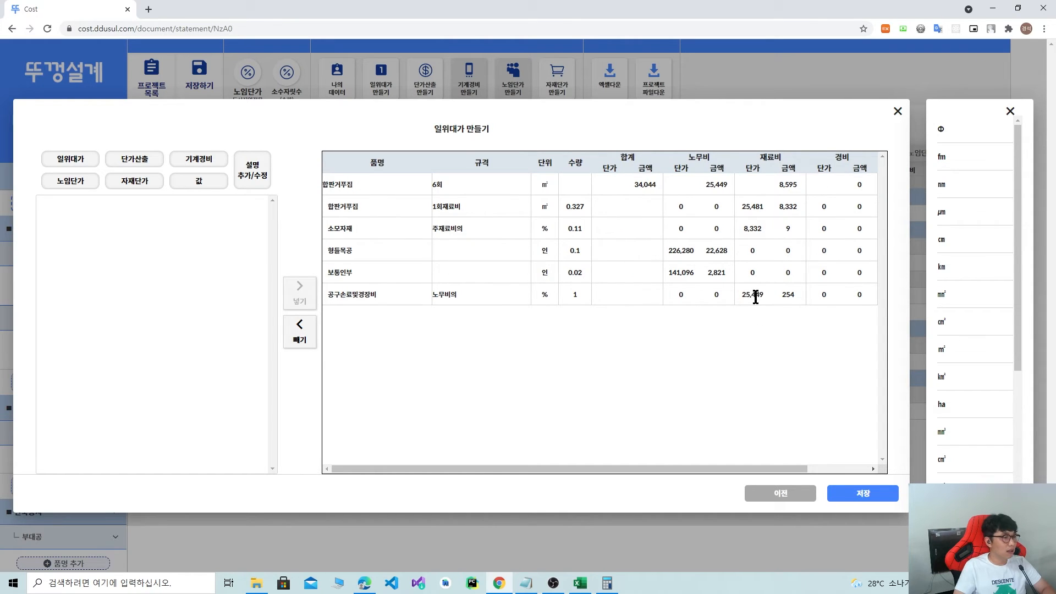
left_click_drag(743, 297, 801, 302)
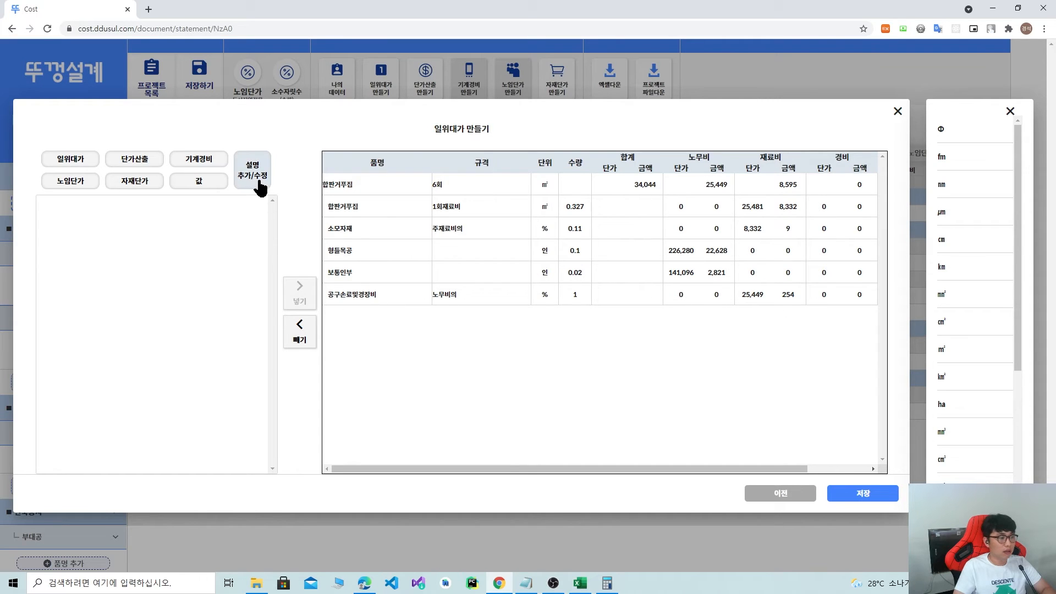
Put the PDF and the cost program side by side again and erase pen marks from the remarks and notes under the labour table.
left_click(364, 583)
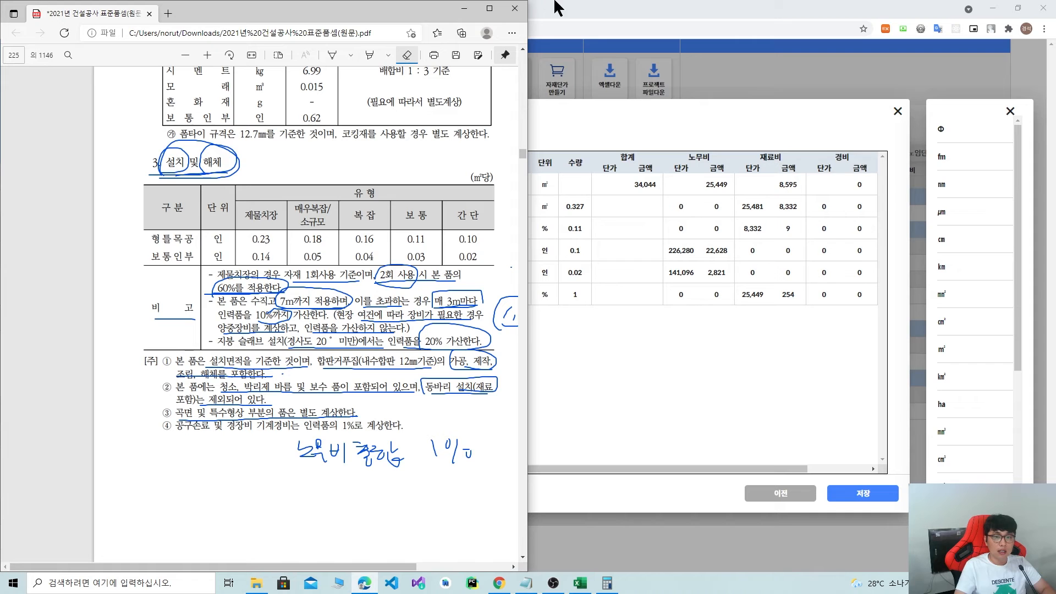
left_click(1018, 8)
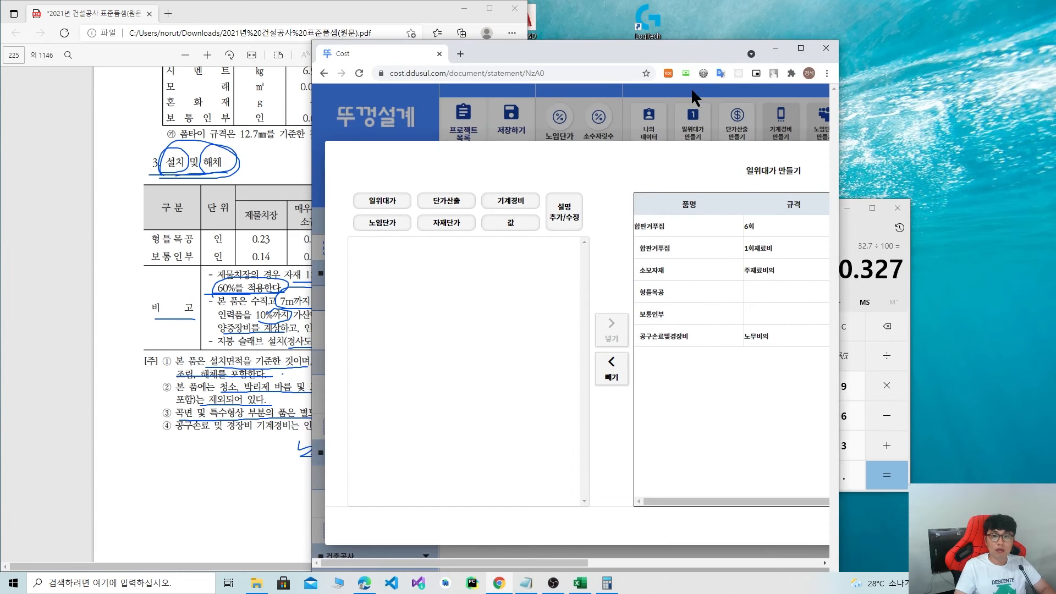
left_click_drag(645, 44, 849, 106)
left_click_drag(1055, 101, 1055, 100)
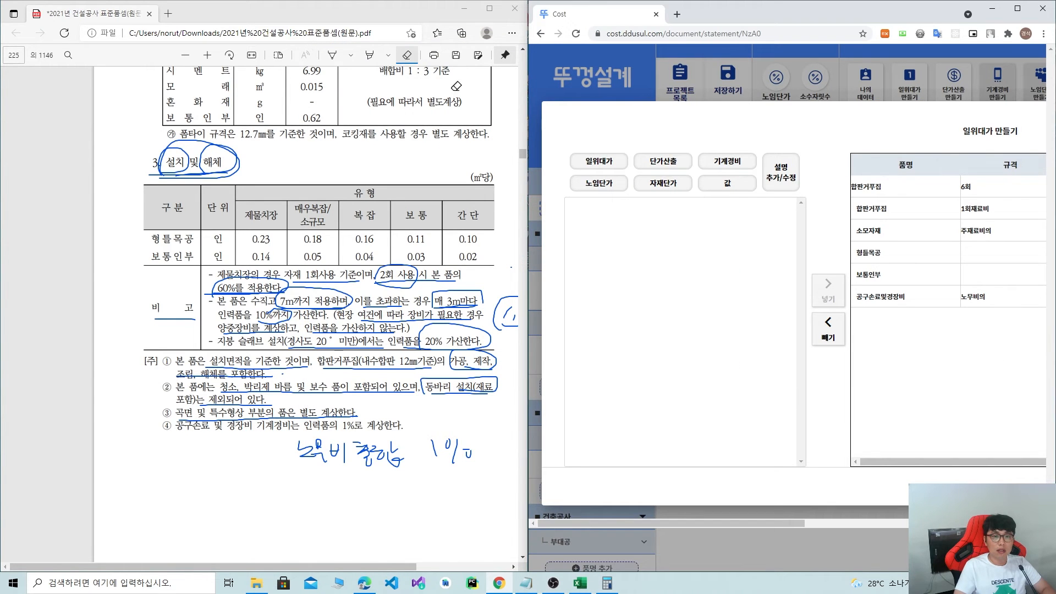
mouse_move(354, 275)
left_mouse_down()
mouse_move(301, 331)
mouse_move(380, 451)
mouse_move(353, 305)
left_mouse_up()
Add the description "주재료비는 1회 합판거푸집의 내용을 참고하여 만든다." to the unit price and save it.
left_click(777, 181)
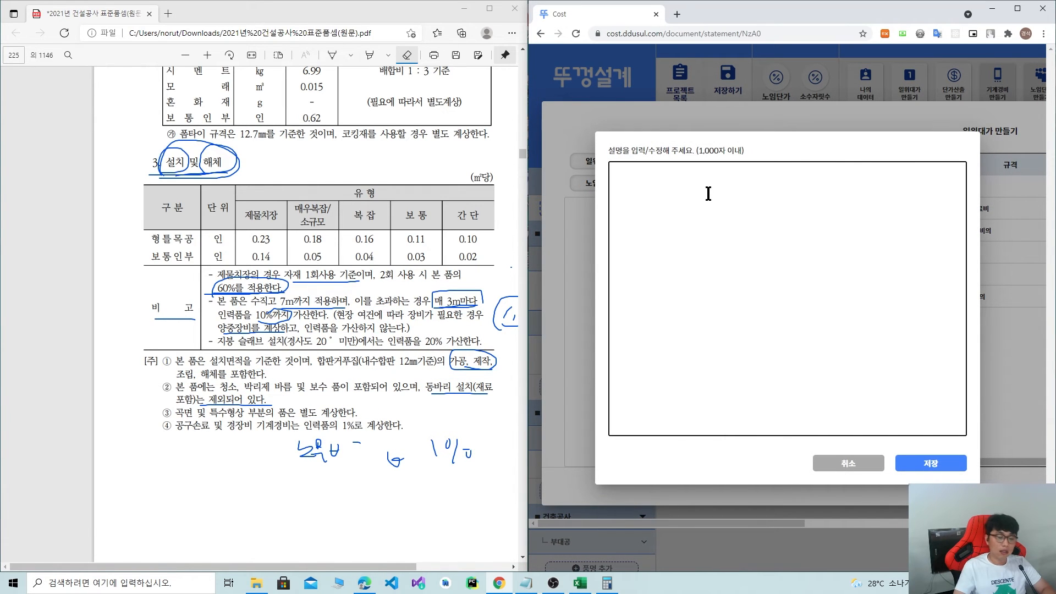
type("ㅈ재료비는 1회 합판거푸집의 내용을 참고하여 만든다.")
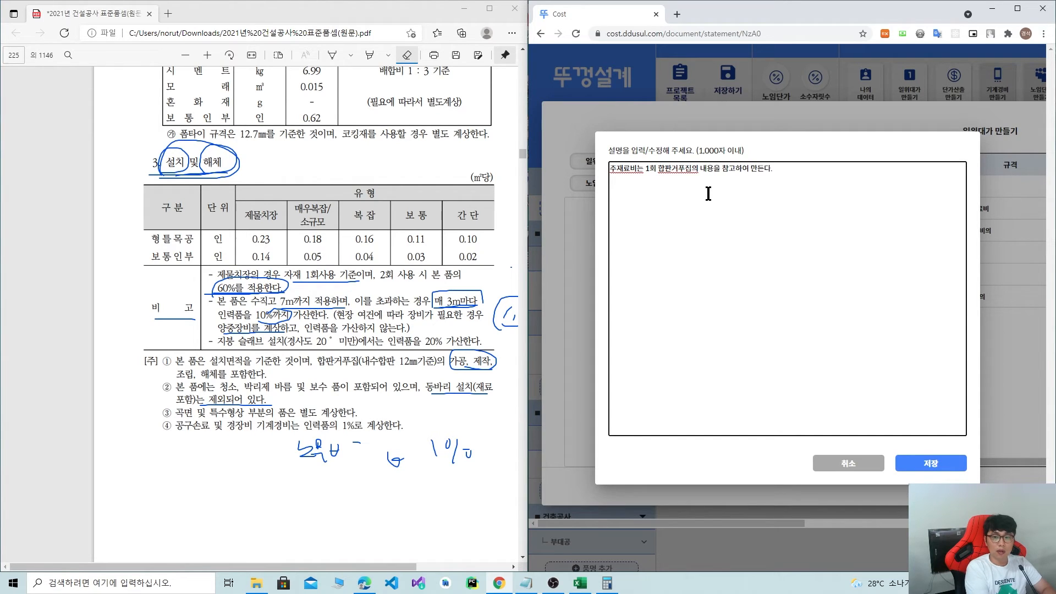
left_click(920, 464)
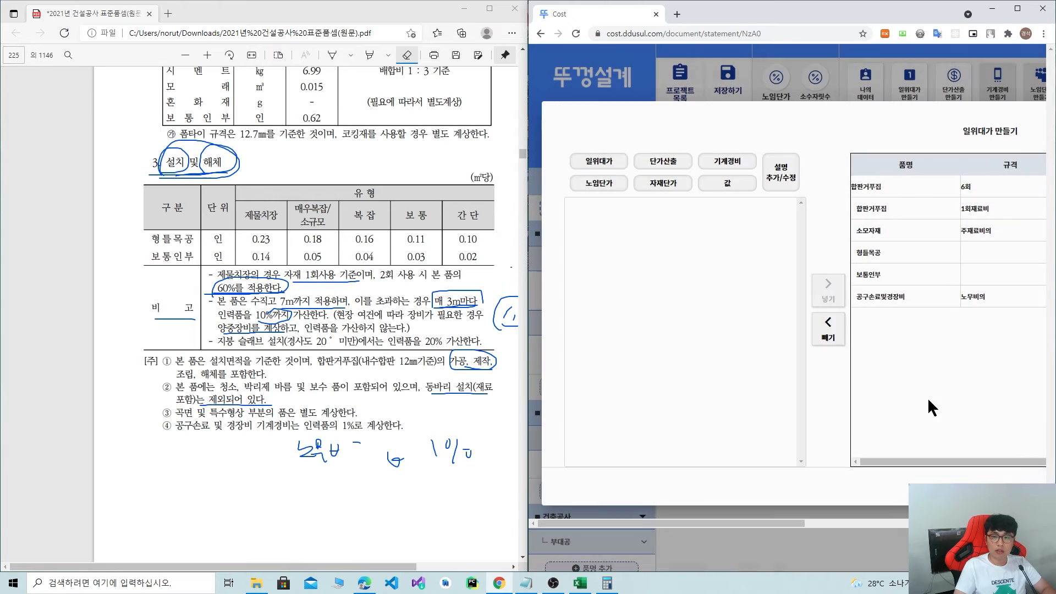
Enlarge the cost program window and save the completed 합판거푸집 6회 unit price.
double_click(862, 7)
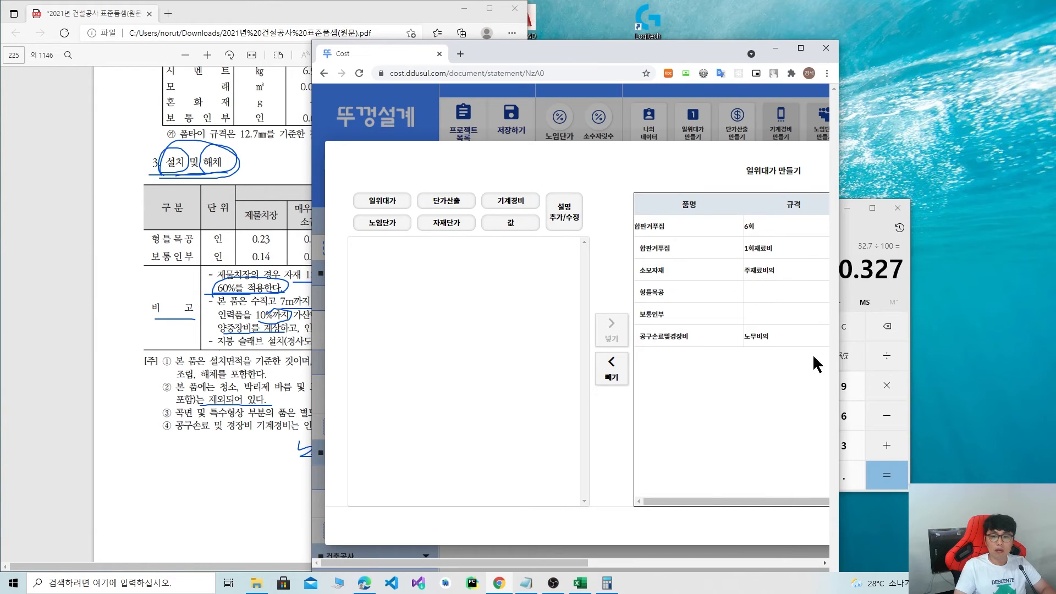
left_click(803, 46)
left_click(866, 489)
left_click(640, 333)
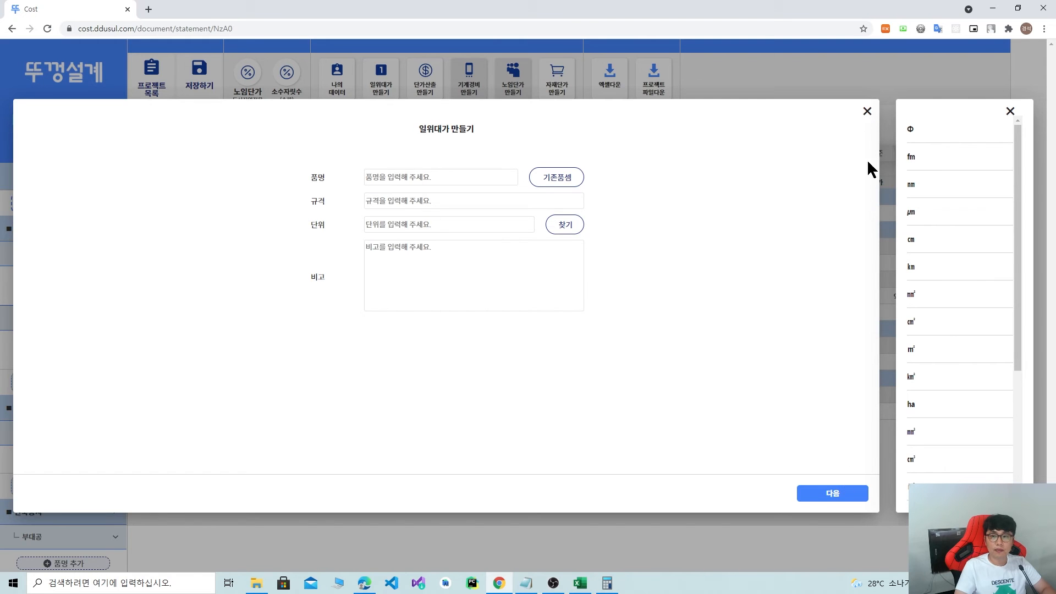
Open item registration for 구조물공 under 토목공사 and list the unit prices from 나의 데이터.
left_click(867, 111)
left_click(80, 204)
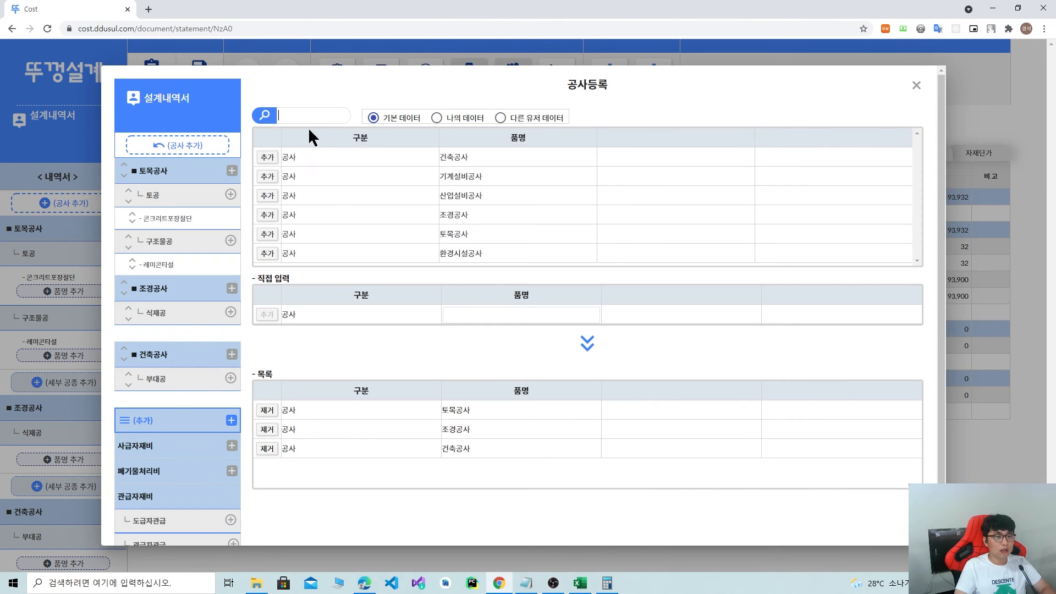
left_click(231, 241)
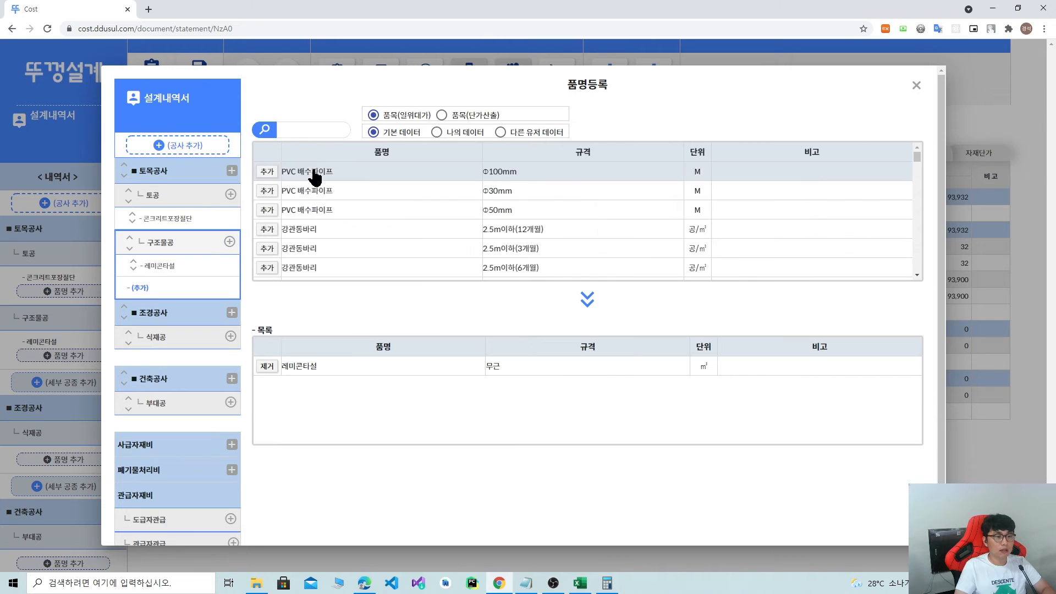
left_click(437, 132)
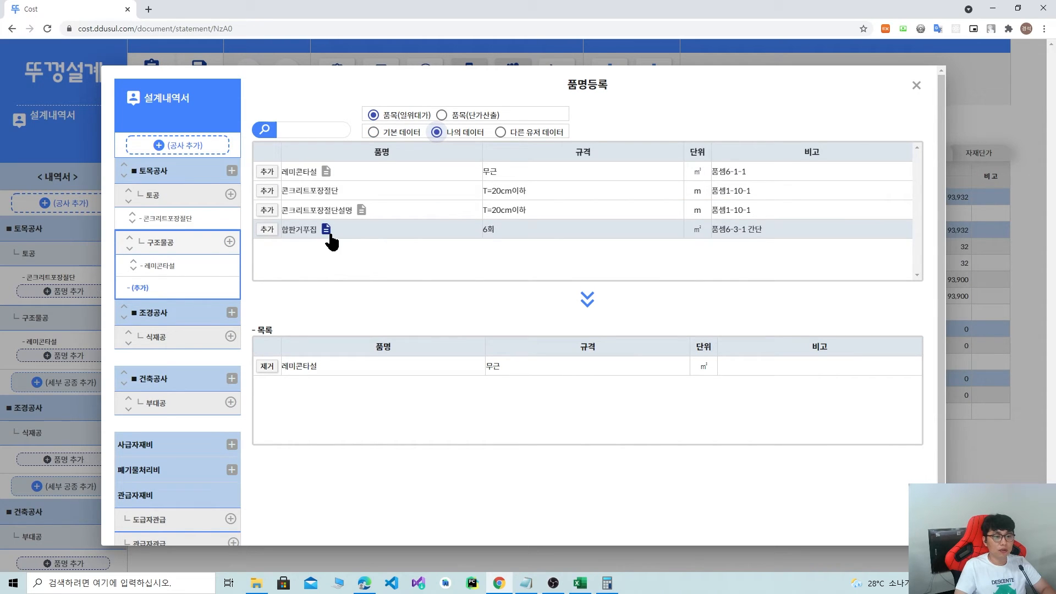
Review the description and cost breakdown of the saved 합판거푸집 6회 unit price.
left_click(326, 229)
left_click_drag(355, 110, 526, 118)
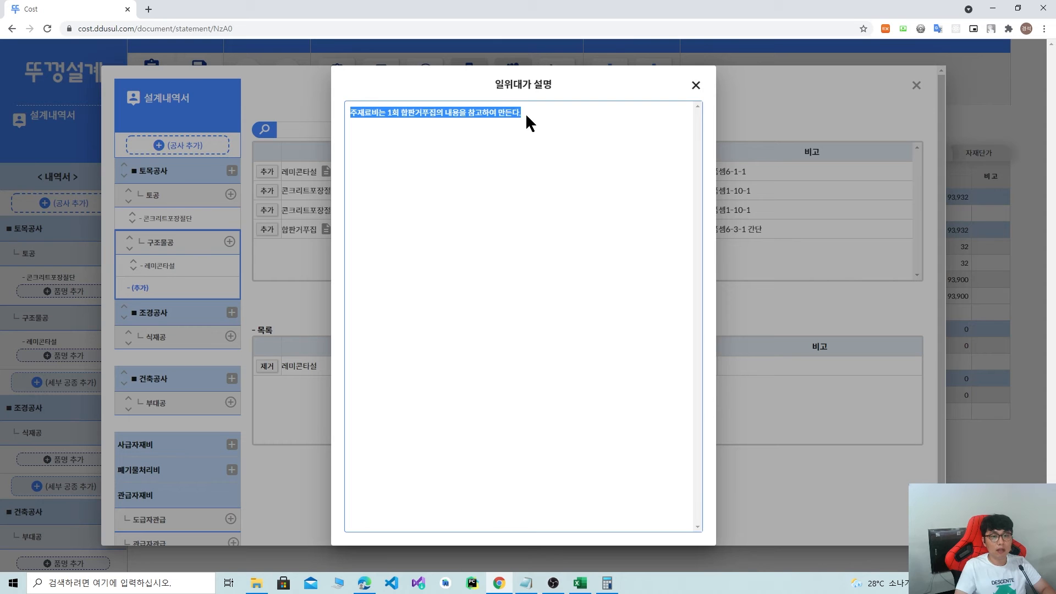
left_click(696, 85)
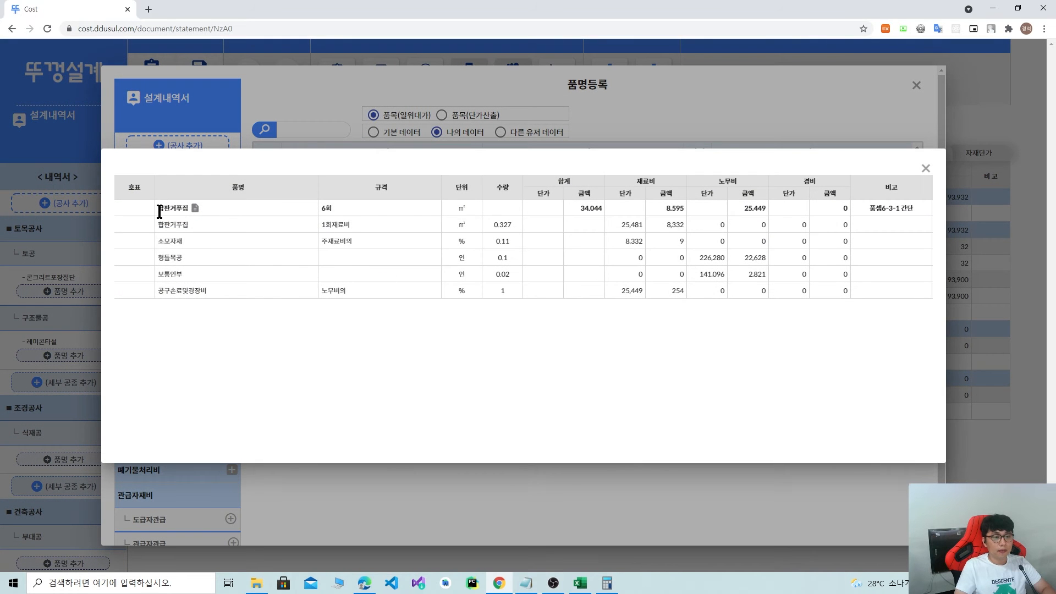
left_click_drag(158, 209, 853, 268)
left_click(925, 169)
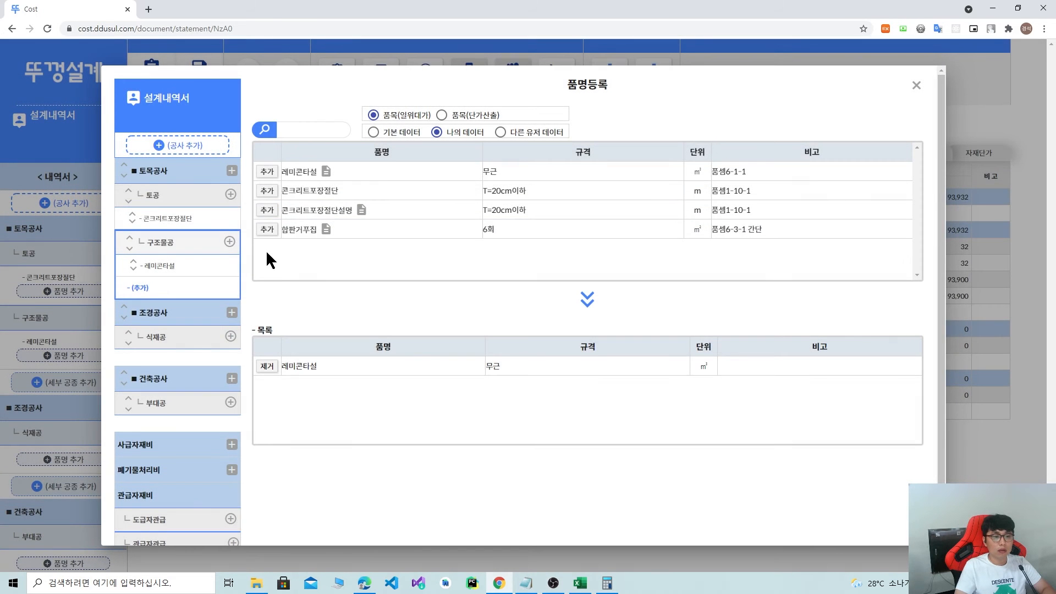
Add 합판거푸집 6회 to 구조물공 and return to the cost statement.
left_click(267, 230)
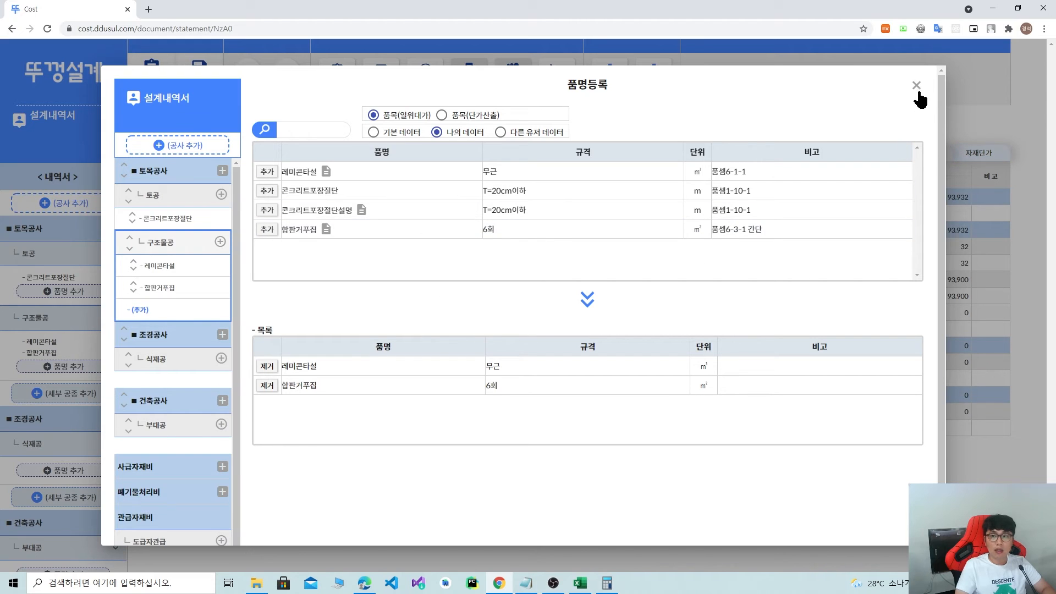
left_click(916, 85)
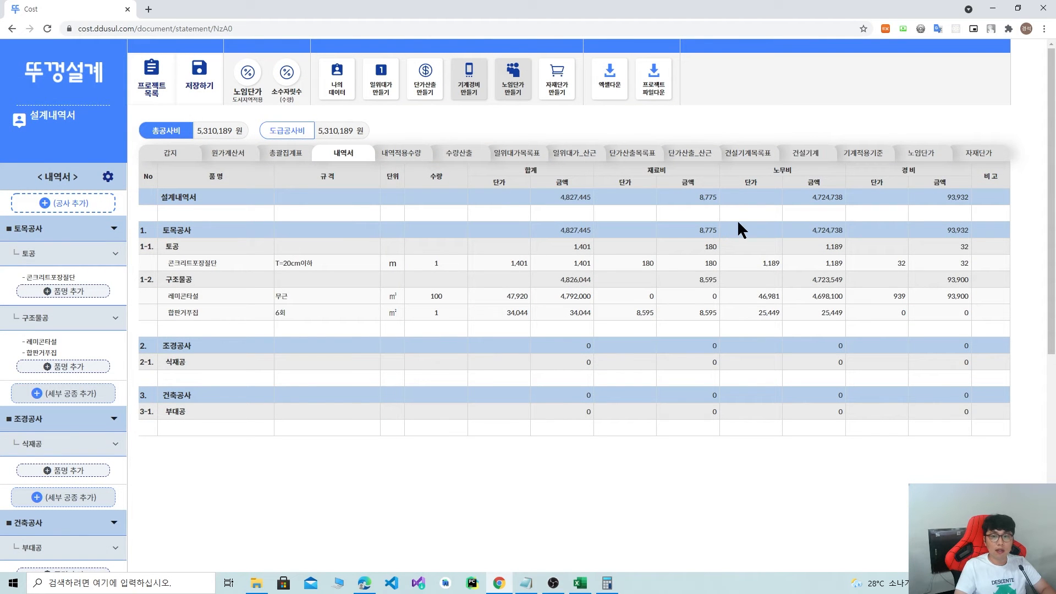
Examine 제3호표 and 제4호표 of 합판거푸집 in the 일위대가_산근 sheet, including how the remark refers to the 1회재료비 table.
left_click(574, 156)
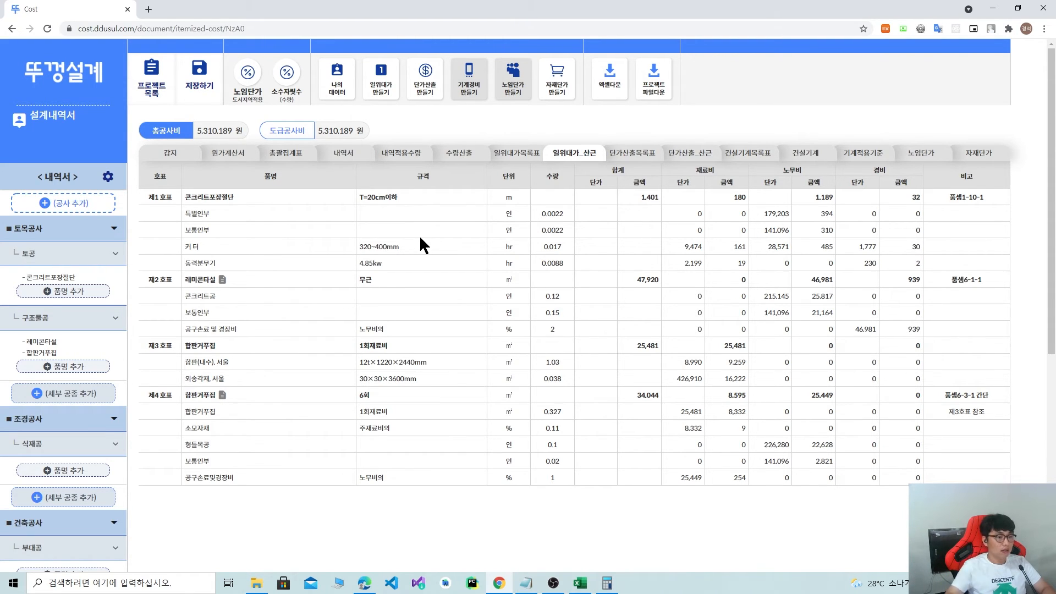
mouse_move(185, 395)
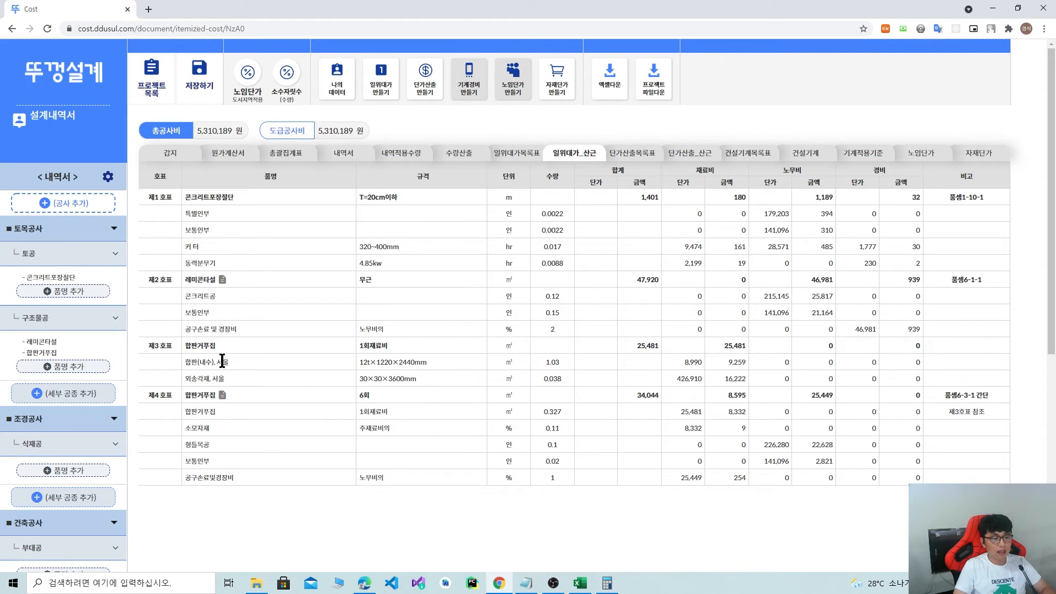
left_click_drag(186, 345, 931, 346)
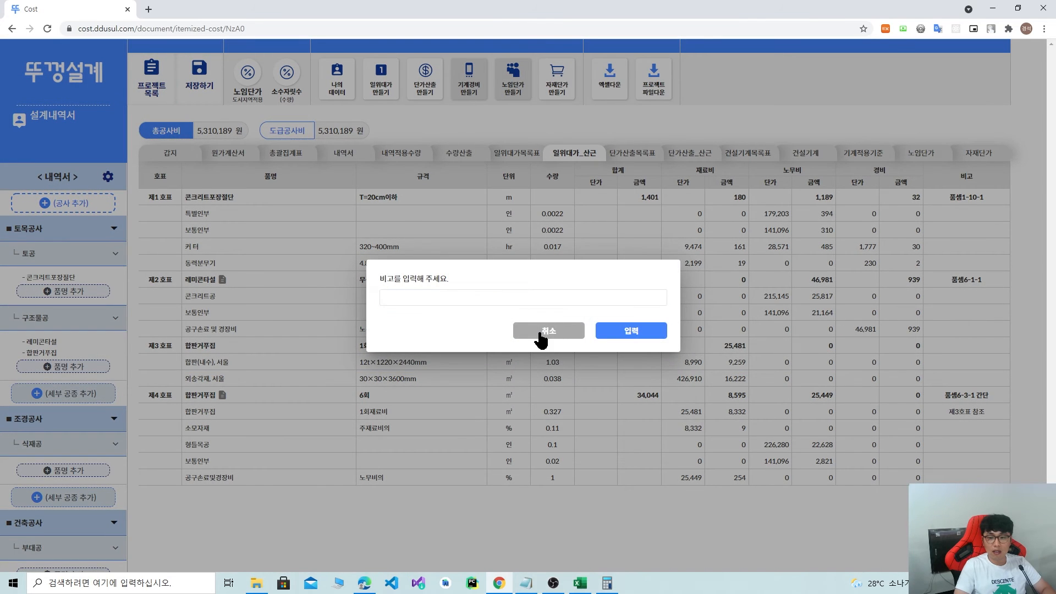
left_click(539, 333)
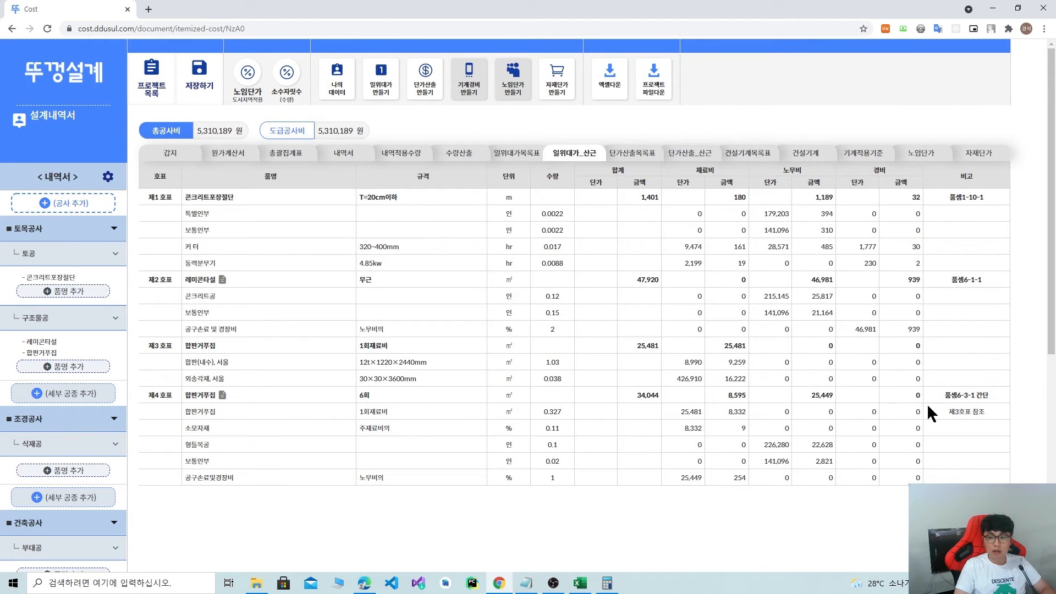
left_click_drag(152, 347, 172, 346)
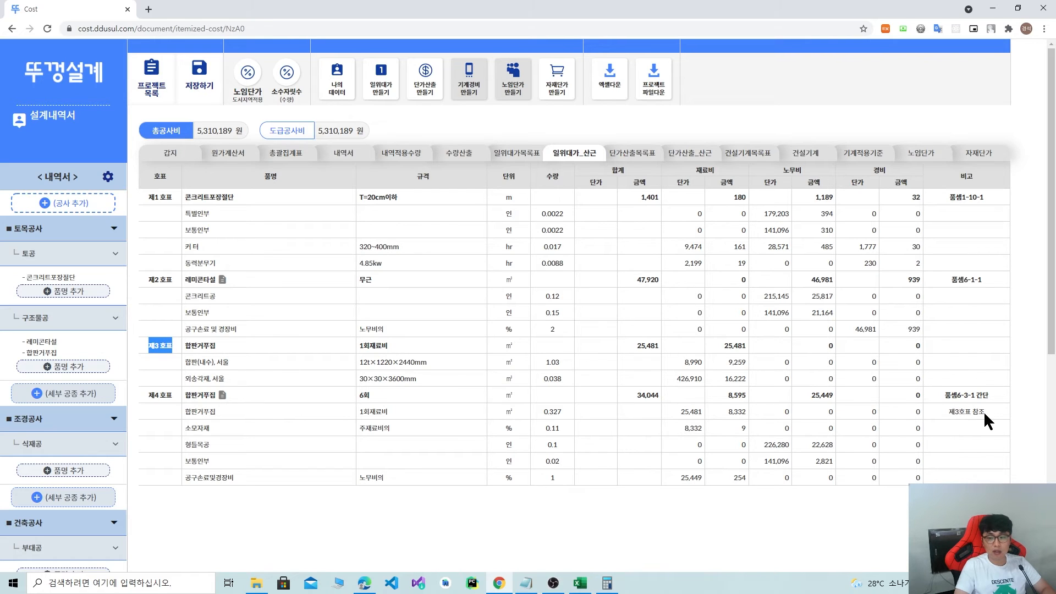
left_click(154, 374)
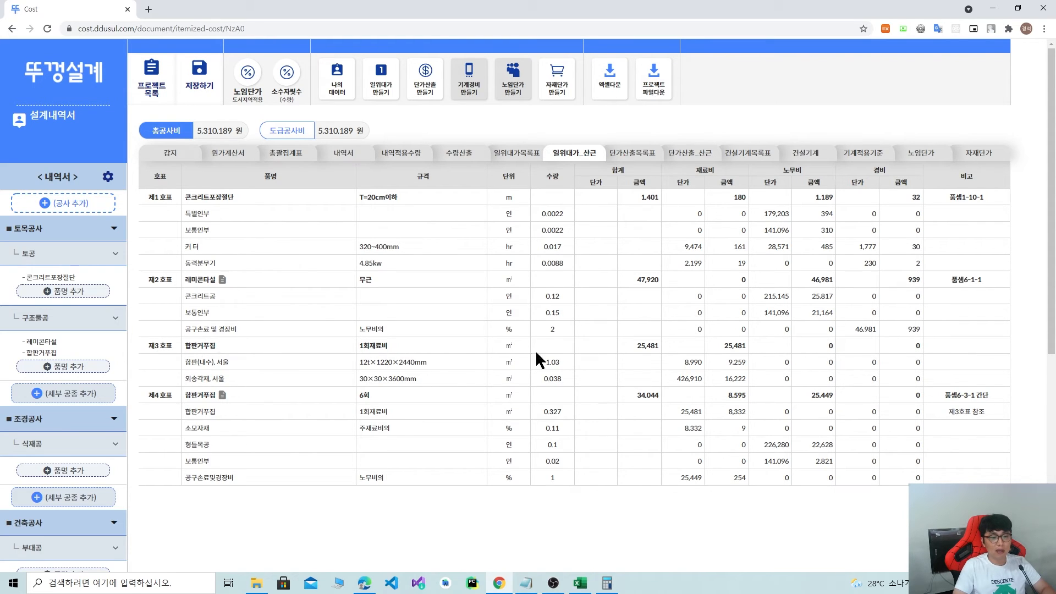
mouse_move(290, 354)
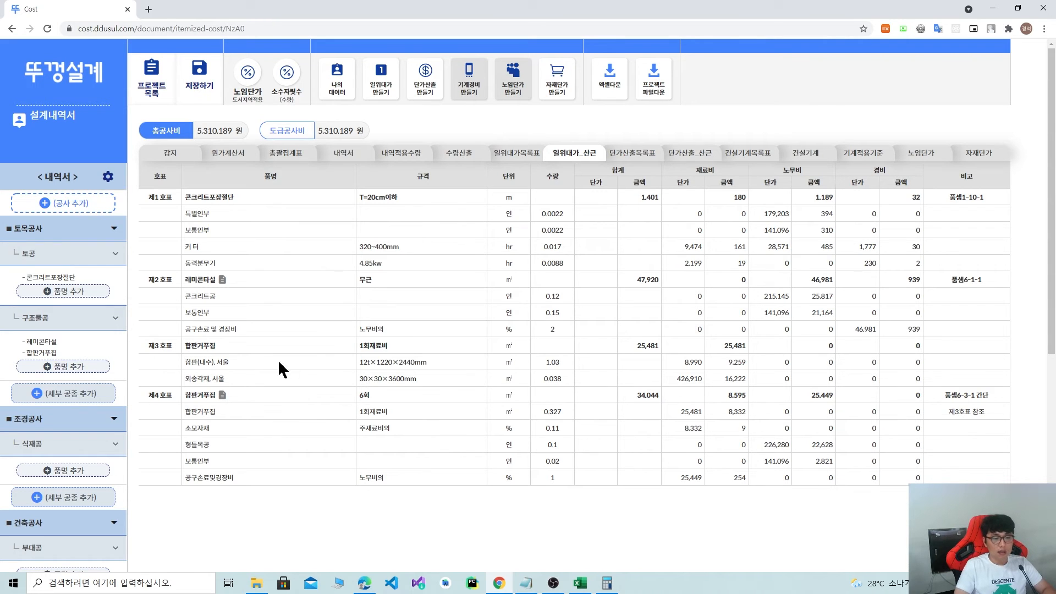
left_click_drag(150, 346, 878, 379)
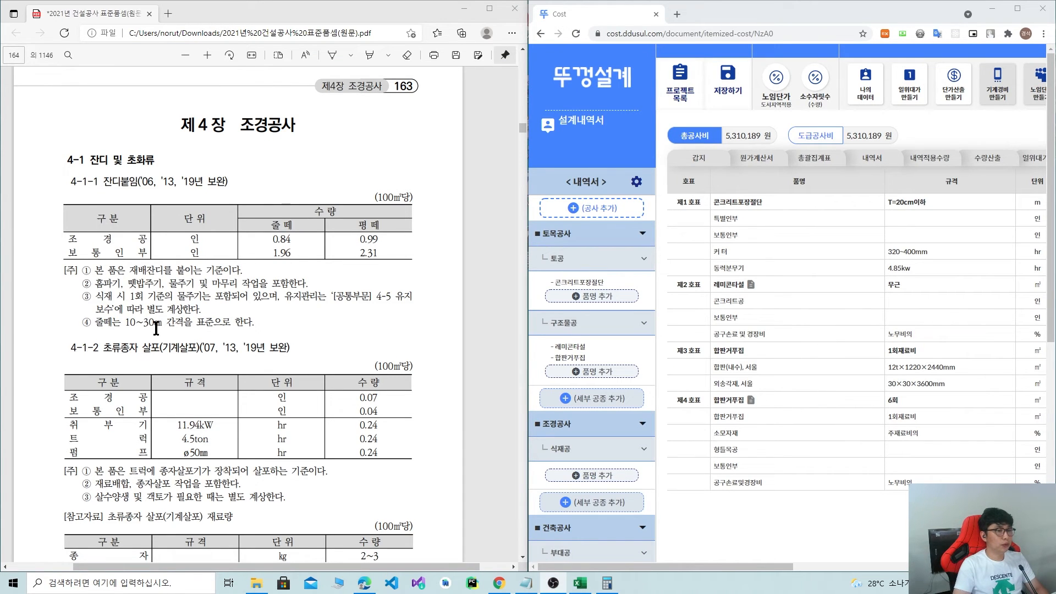
Read the 제4장 조경공사 chapter title and the 4-1 잔디 및 초화류 and 4-1-1 잔디붙임 headings in the PDF.
left_click_drag(241, 124, 292, 125)
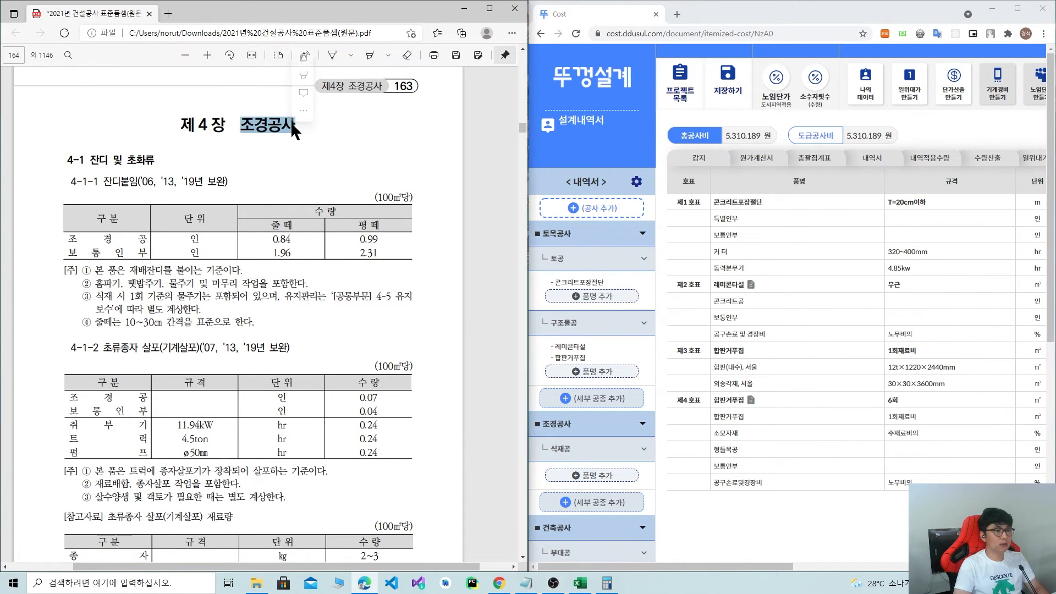
left_click(269, 138)
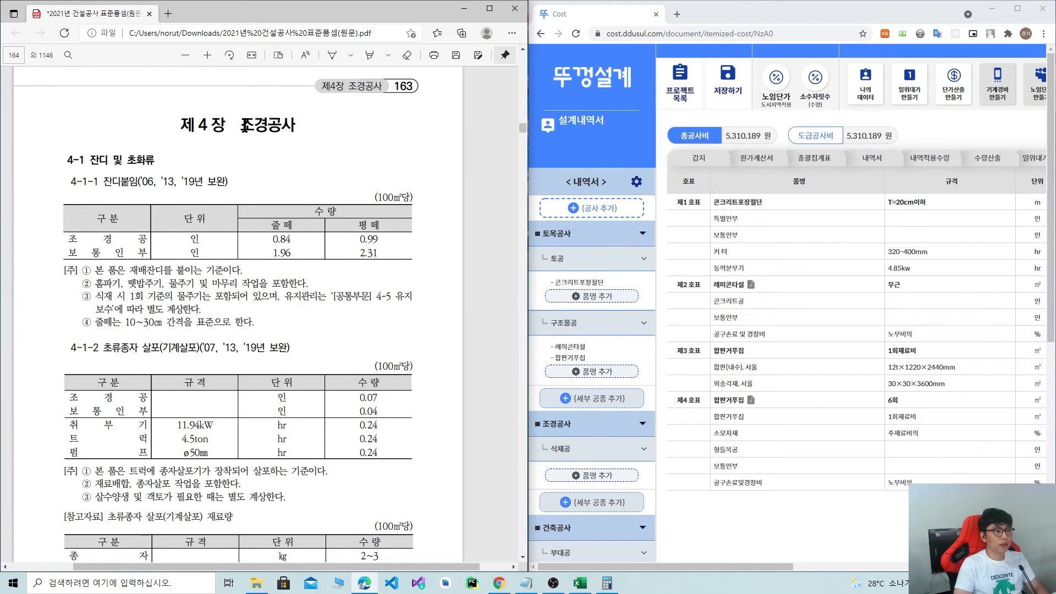
left_click_drag(241, 132, 293, 128)
left_click(240, 144)
left_click_drag(241, 127, 293, 131)
left_click(229, 149)
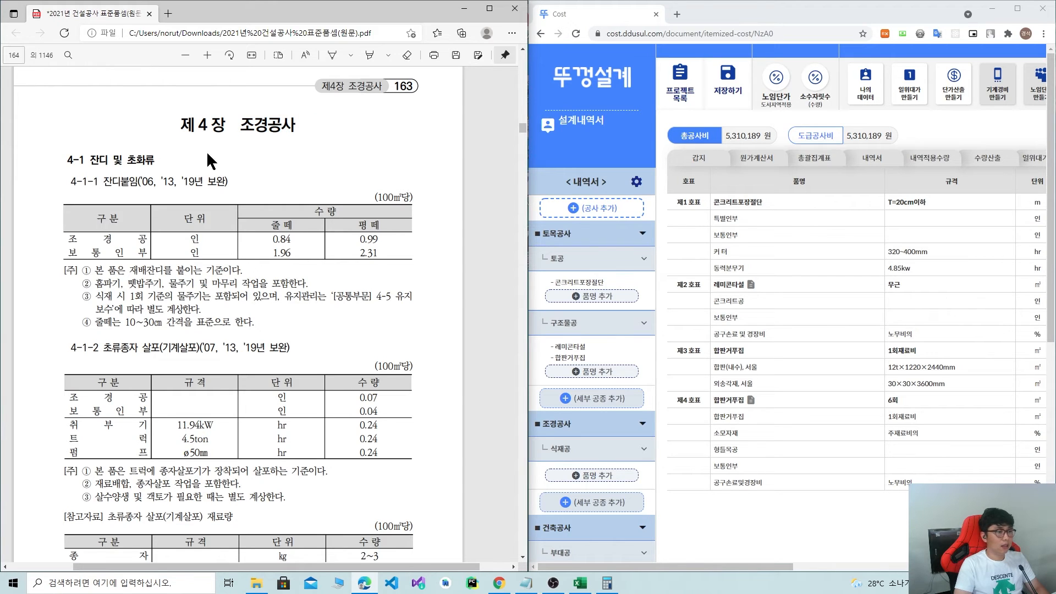
left_click_drag(89, 160, 155, 161)
left_click(136, 174)
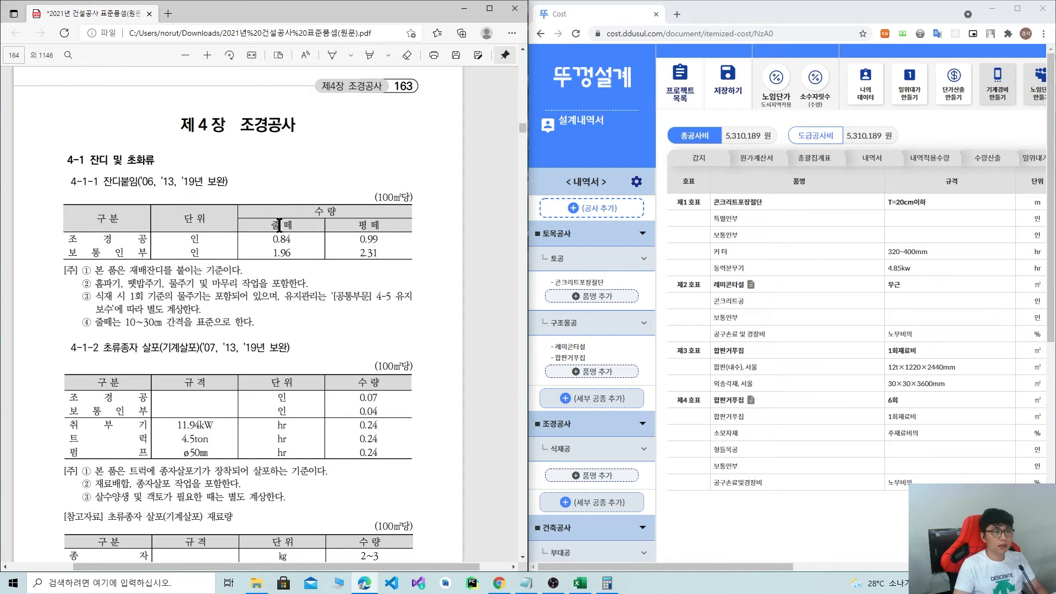
left_click_drag(89, 160, 167, 161)
left_click(131, 182)
left_click_drag(103, 182, 219, 186)
left_click(117, 192)
Circle the (100㎡당) basis of the 잔디붙임 table with the pen and write "1m²당" above it.
left_click(332, 55)
scroll(242, 195, "down", 1)
scroll(242, 195, "up", 1)
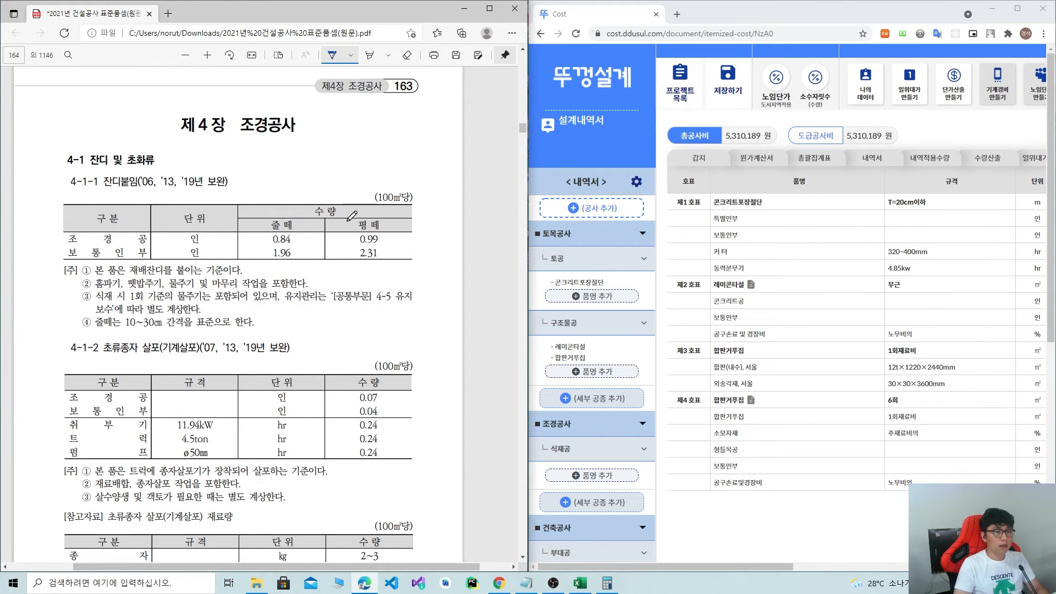
mouse_move(374, 200)
left_mouse_down()
mouse_move(411, 184)
mouse_move(373, 202)
left_mouse_up()
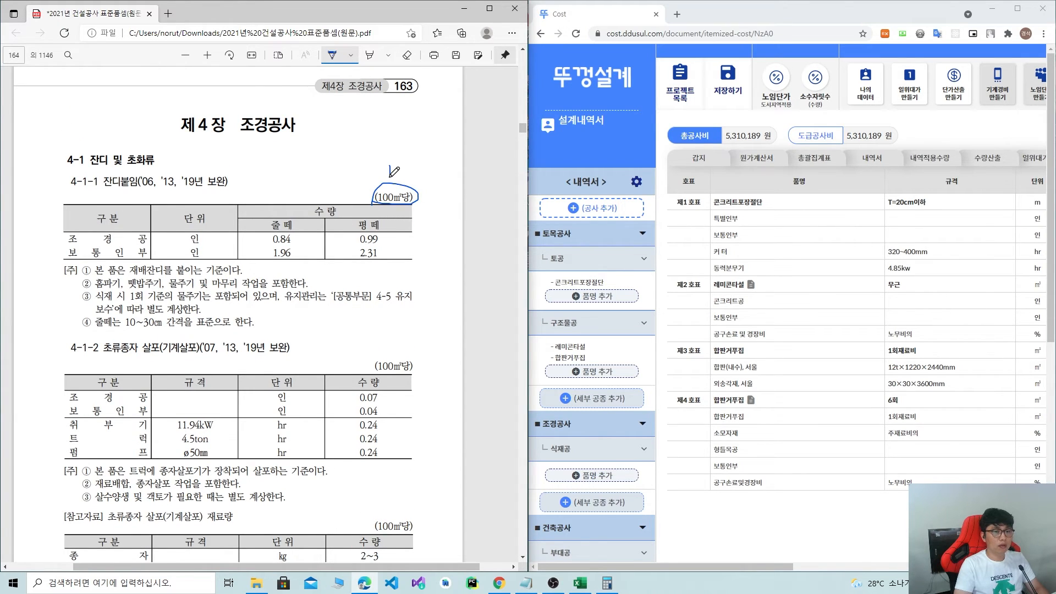
left_click_drag(400, 167, 404, 177)
left_click_drag(424, 183, 422, 175)
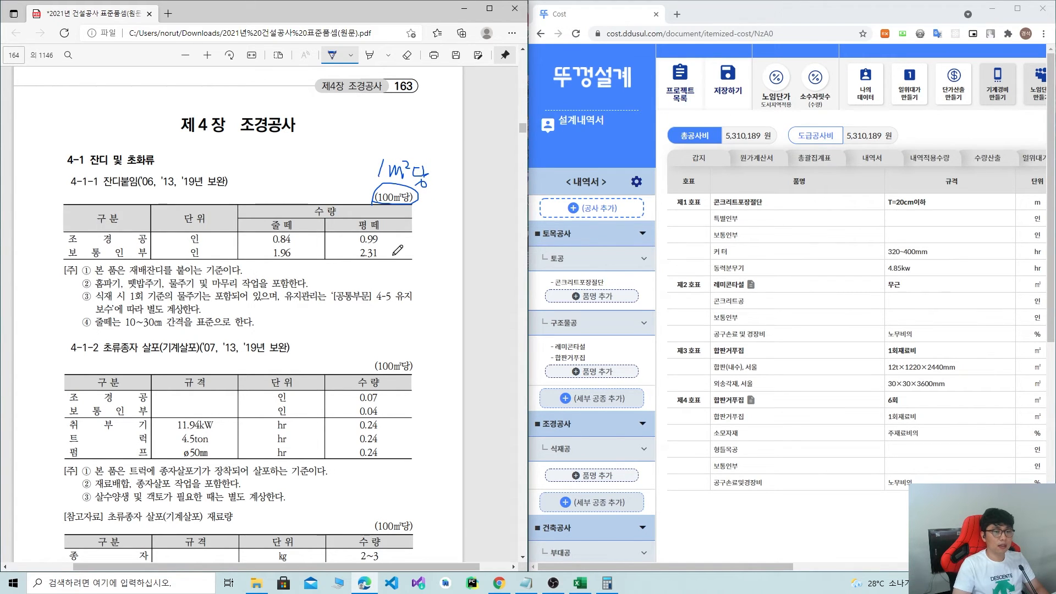
Circle the 줄떼 and 평떼 column headings and sketch a rectangle crossed by horizontal lines above the table.
left_click_drag(341, 230, 356, 227)
mouse_move(262, 147)
left_mouse_down()
mouse_move(291, 175)
mouse_move(293, 141)
mouse_move(329, 156)
left_mouse_up()
left_click_drag(239, 163, 334, 166)
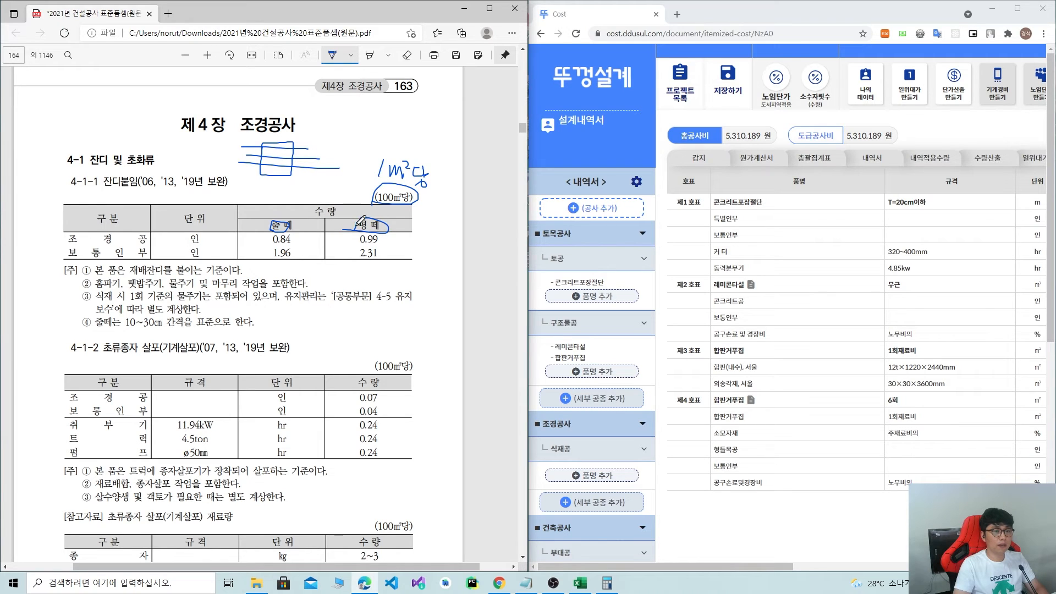
left_click_drag(360, 228, 355, 212)
left_click_drag(295, 168, 295, 142)
left_click_drag(264, 174, 293, 170)
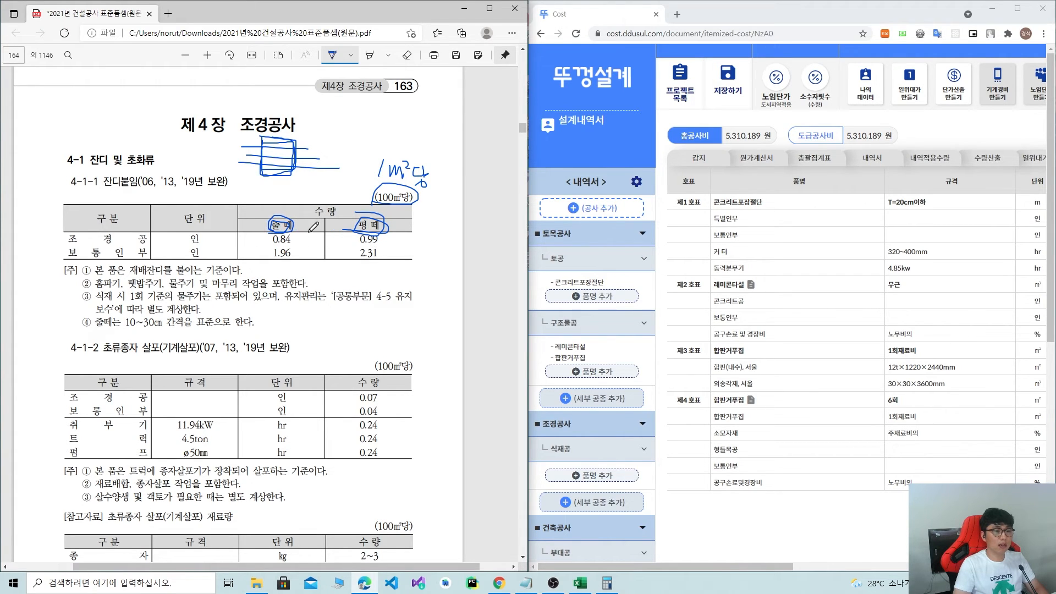
Erase the pen marks around the 줄떼 and 평떼 column headings.
left_click(407, 55)
left_click_drag(286, 221, 281, 226)
left_click(360, 215)
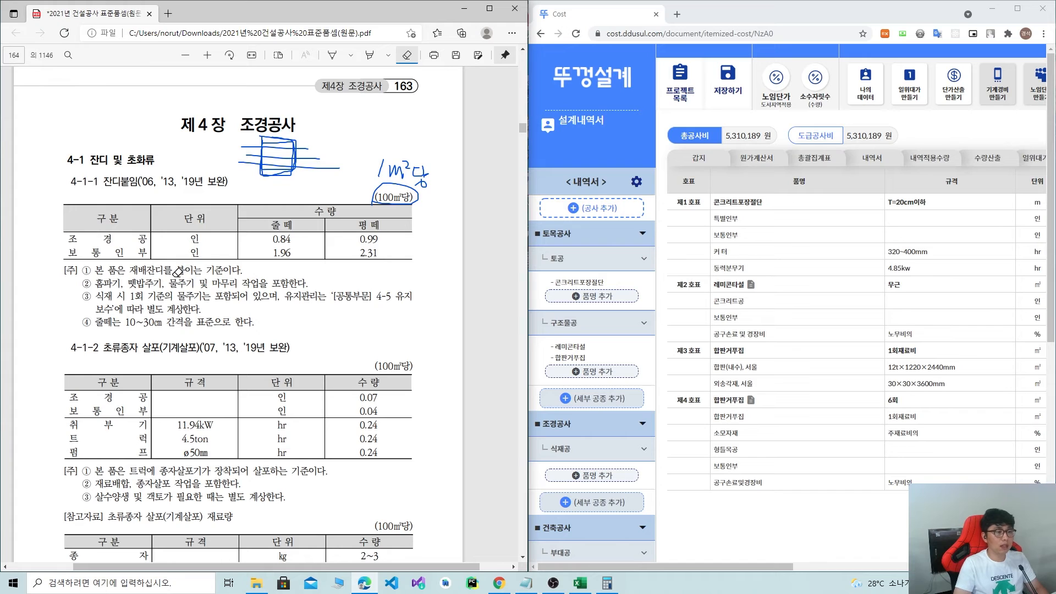
Underline the key phrases in notes ① to ③ under the 잔디붙임 table and circle 1회 in note ③.
left_click(332, 55)
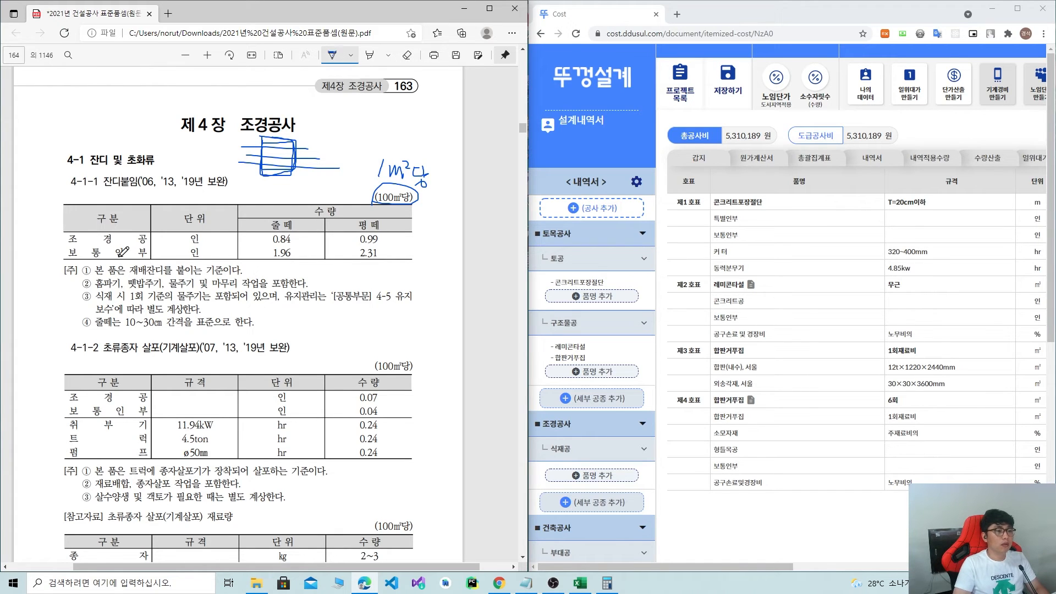
left_click_drag(129, 274, 229, 273)
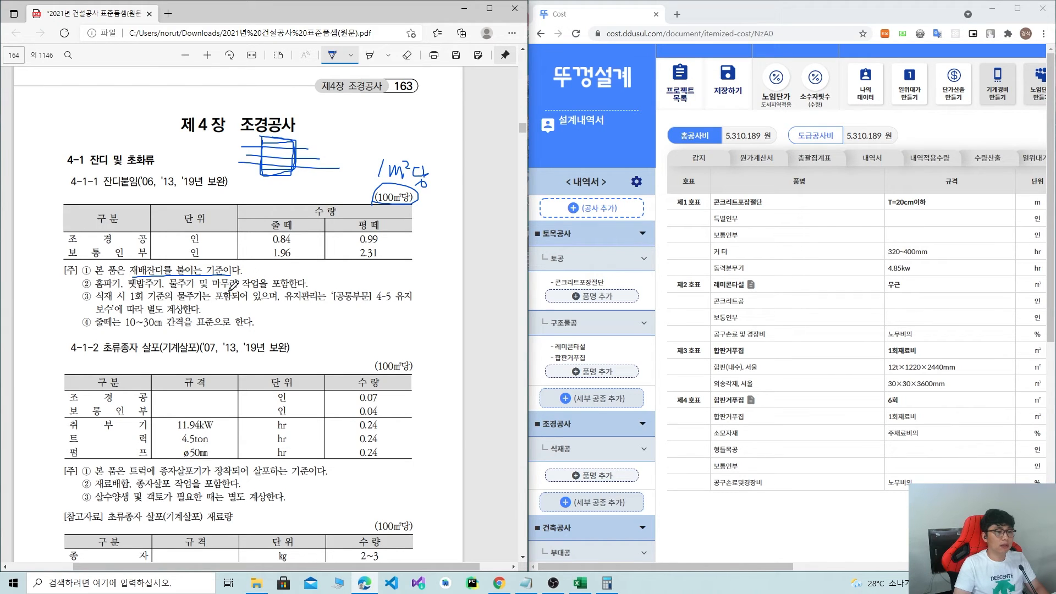
left_click_drag(199, 288, 274, 288)
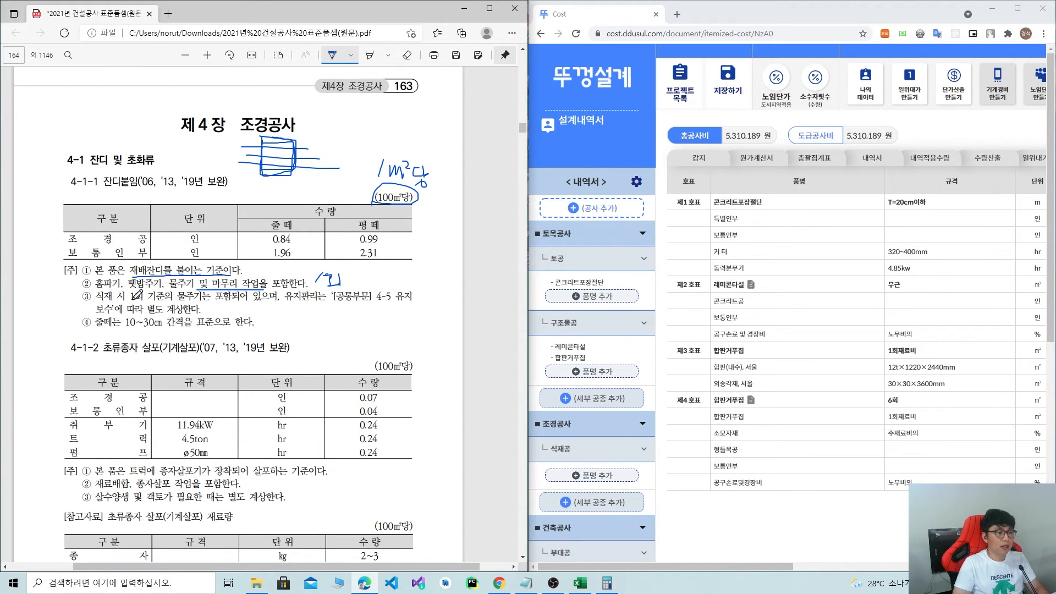
left_click_drag(179, 303, 276, 302)
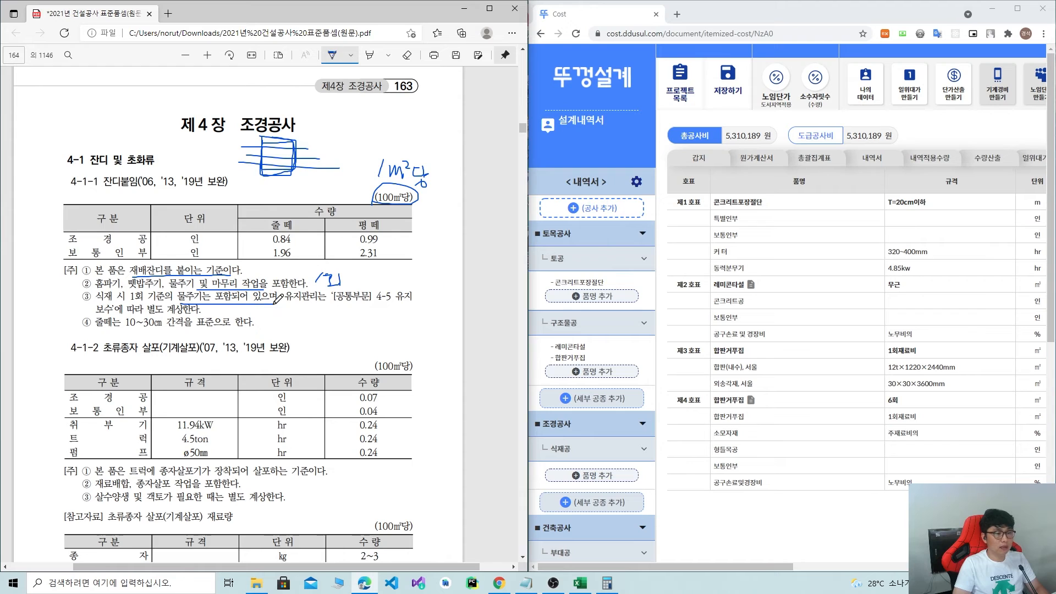
mouse_move(148, 289)
left_mouse_down()
mouse_move(128, 304)
mouse_move(148, 286)
left_mouse_up()
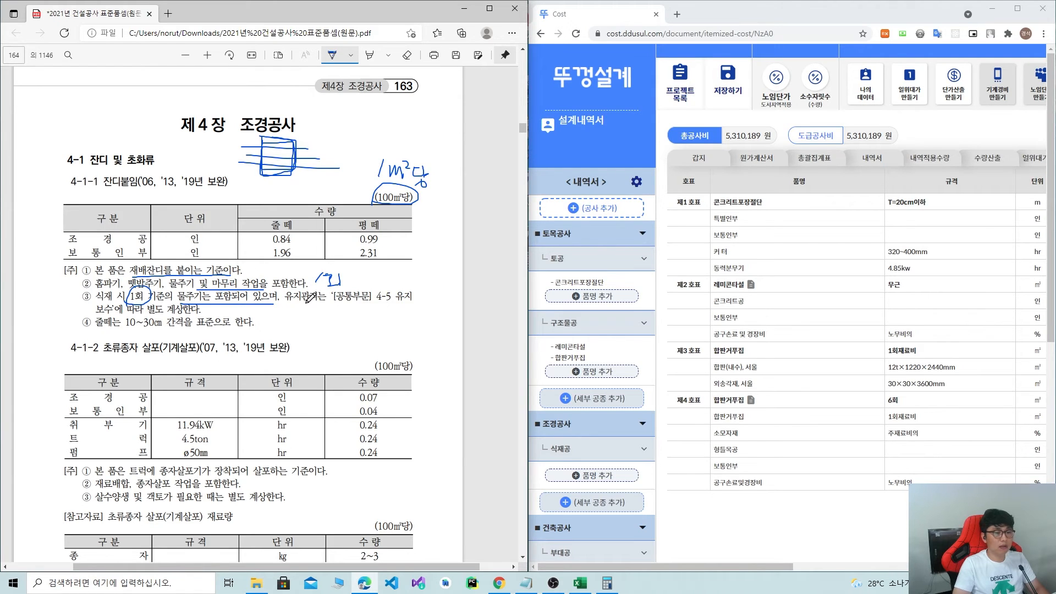
Mark the 공통부문 4-5 유지보수 reference in note ③ and link it to the circled 유지관리.
mouse_move(356, 304)
left_mouse_down()
mouse_move(406, 304)
mouse_move(386, 306)
mouse_move(375, 283)
mouse_move(369, 291)
left_mouse_up()
left_click_drag(98, 314, 204, 313)
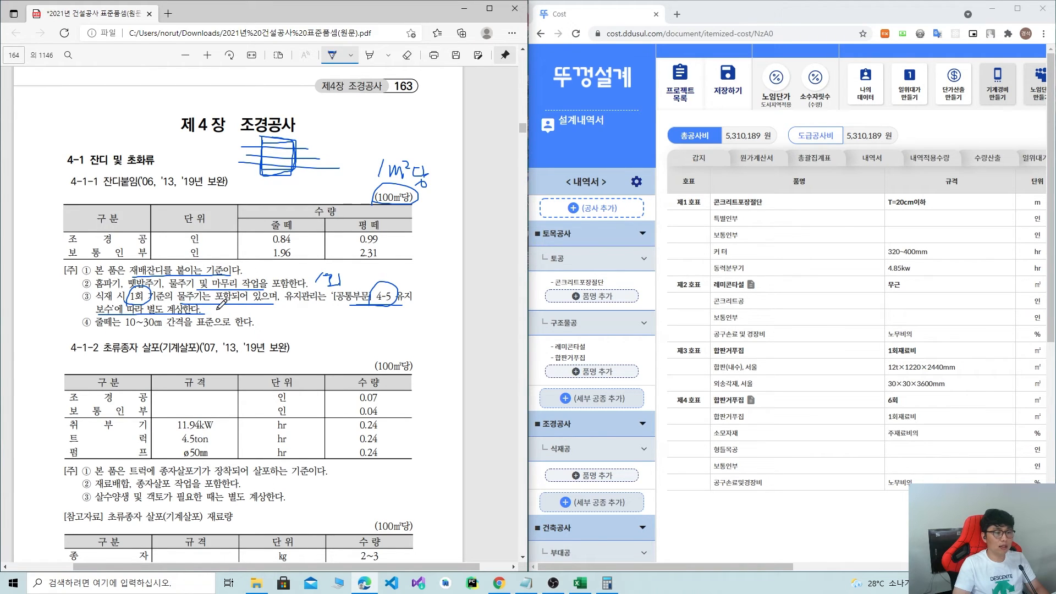
left_click_drag(336, 306, 393, 301)
mouse_move(285, 294)
left_mouse_down()
mouse_move(330, 302)
mouse_move(292, 294)
mouse_move(300, 318)
mouse_move(360, 318)
left_mouse_up()
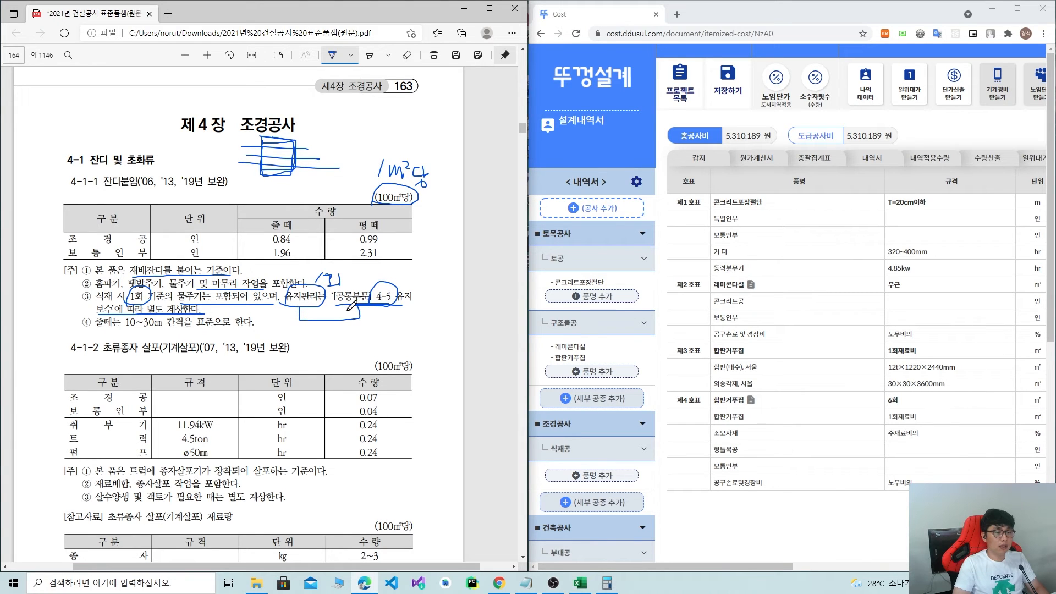
Underline note ④, mark its 10~30㎝ spacing, and sketch a strip spacing of 20 beside it.
left_click_drag(96, 327, 258, 328)
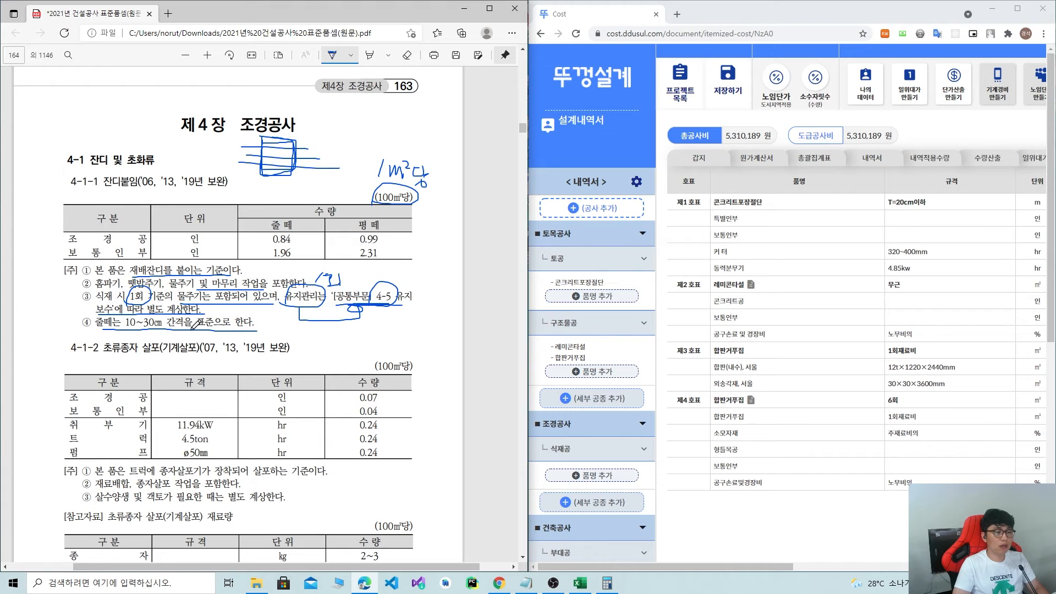
mouse_move(118, 327)
left_mouse_down()
mouse_move(165, 308)
mouse_move(163, 330)
left_mouse_up()
left_click_drag(268, 333, 274, 319)
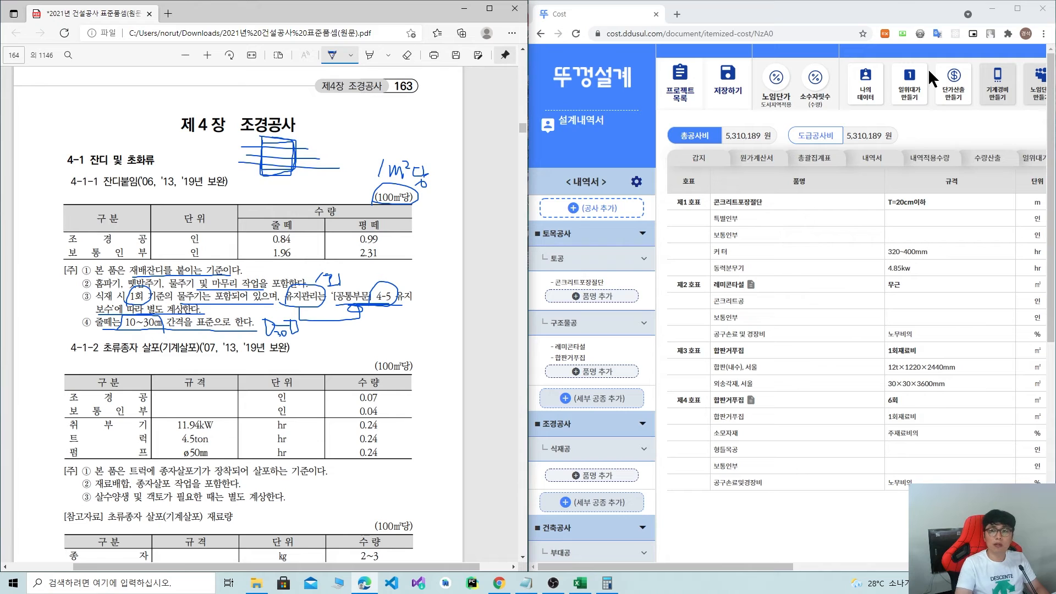
Start a new unit price (일위대가) named 잔디식재 with specification 평떼, unit ㎡ and remark 품셈4-1-1.
left_click(908, 98)
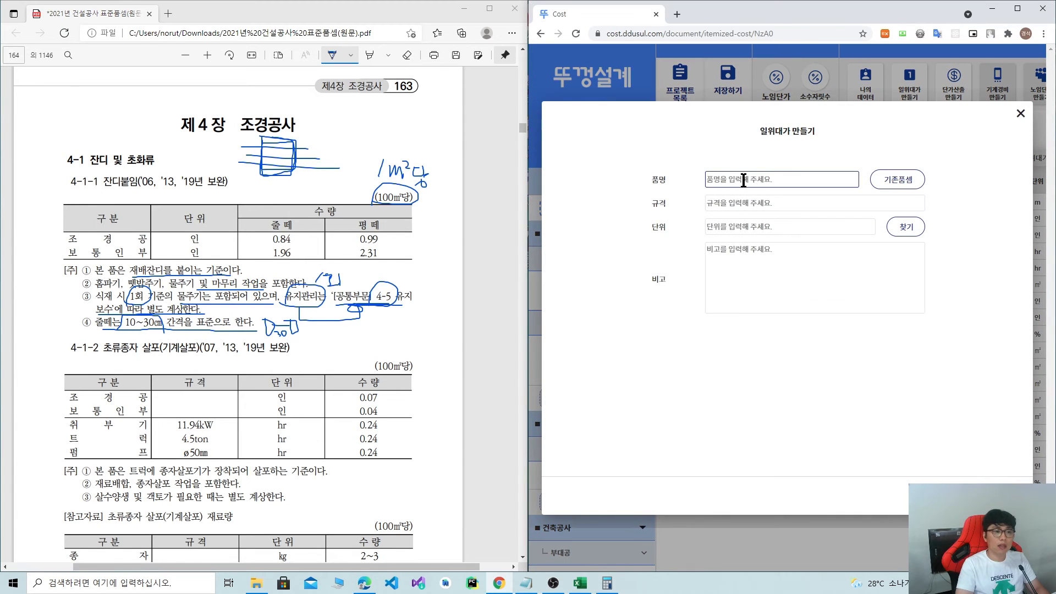
type("잔디식재")
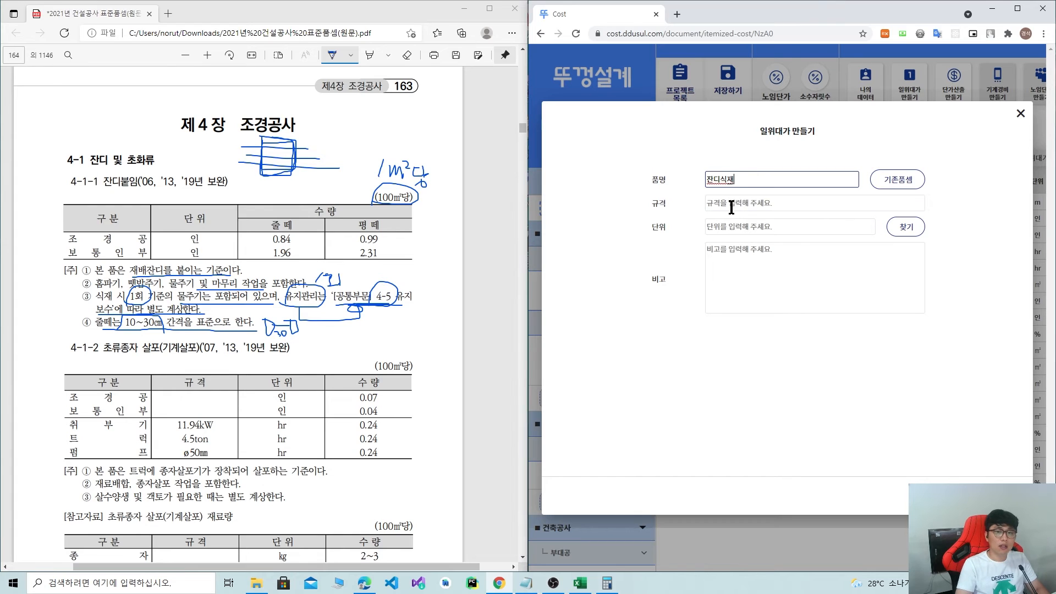
left_click(732, 207)
type("평떼")
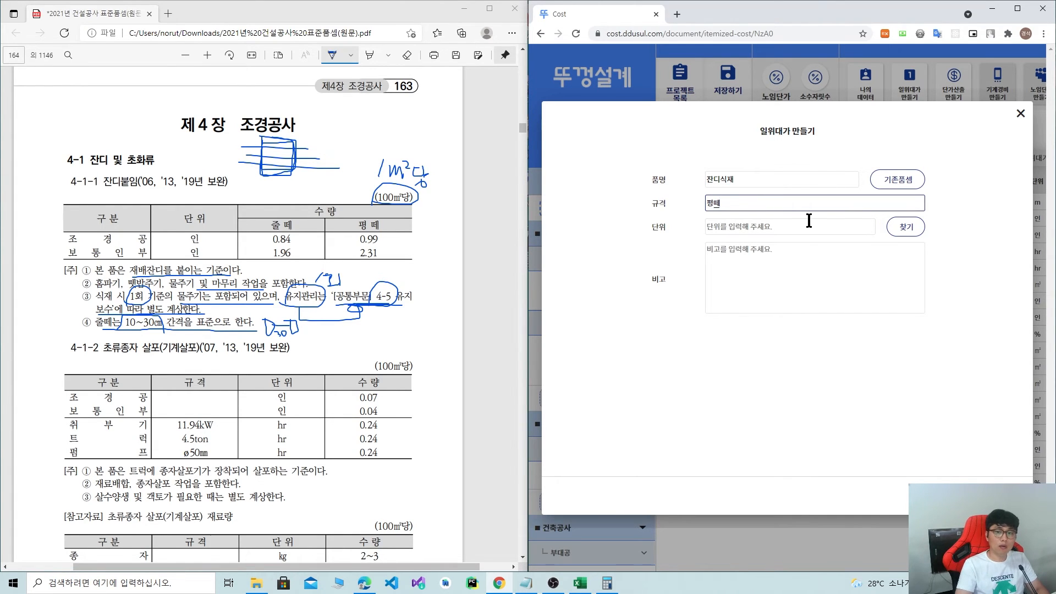
left_click(904, 231)
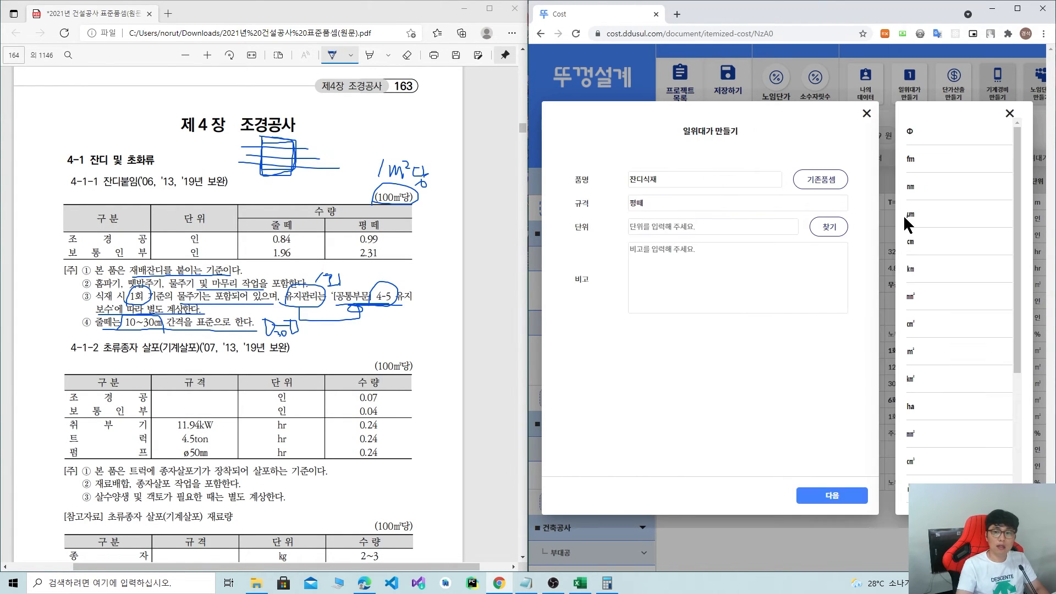
left_click(925, 363)
left_click(696, 268)
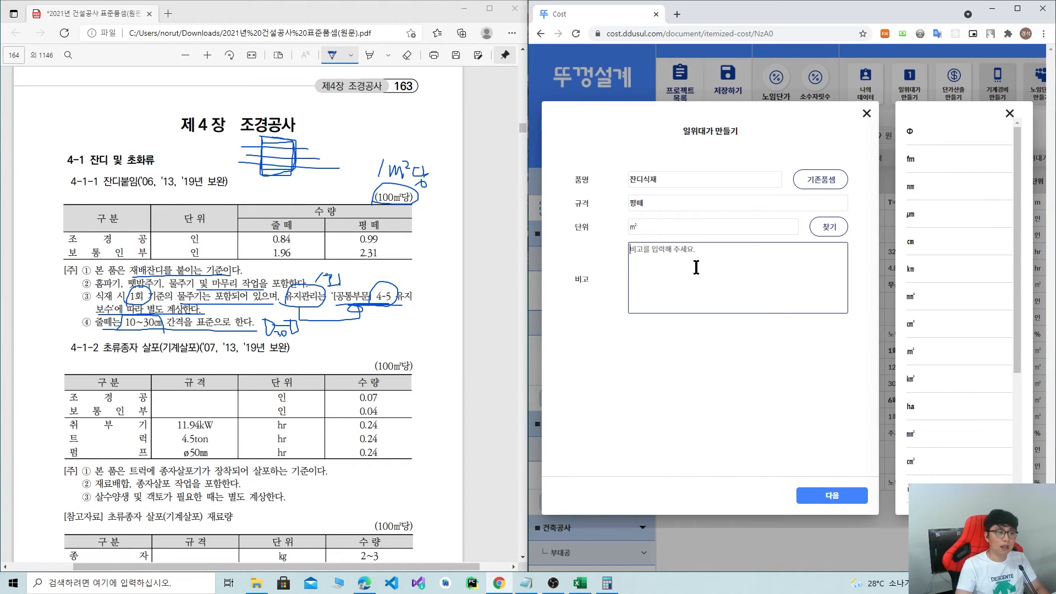
type("4-1-1")
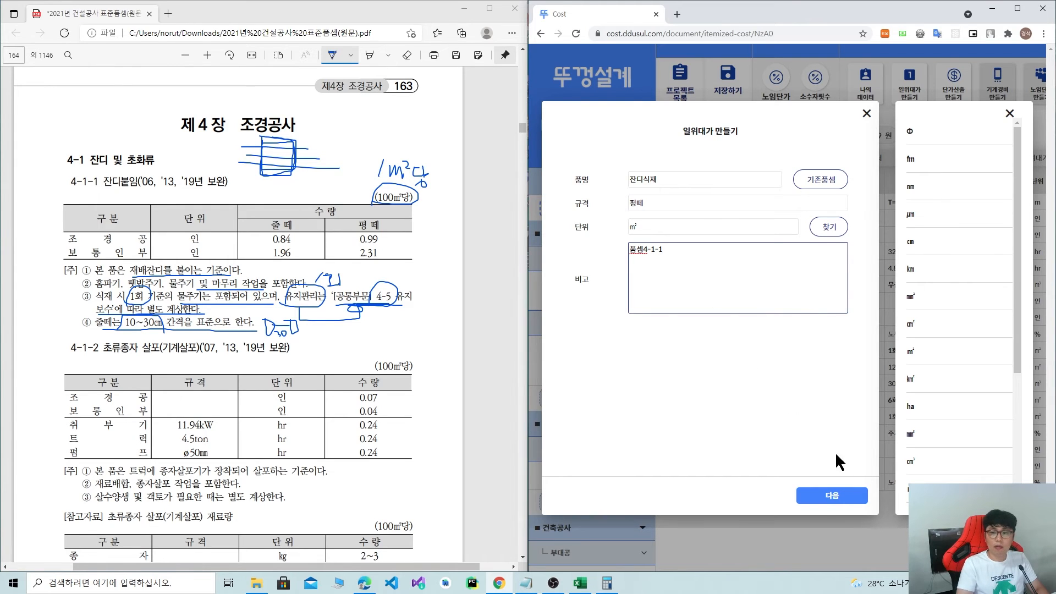
left_click(823, 497)
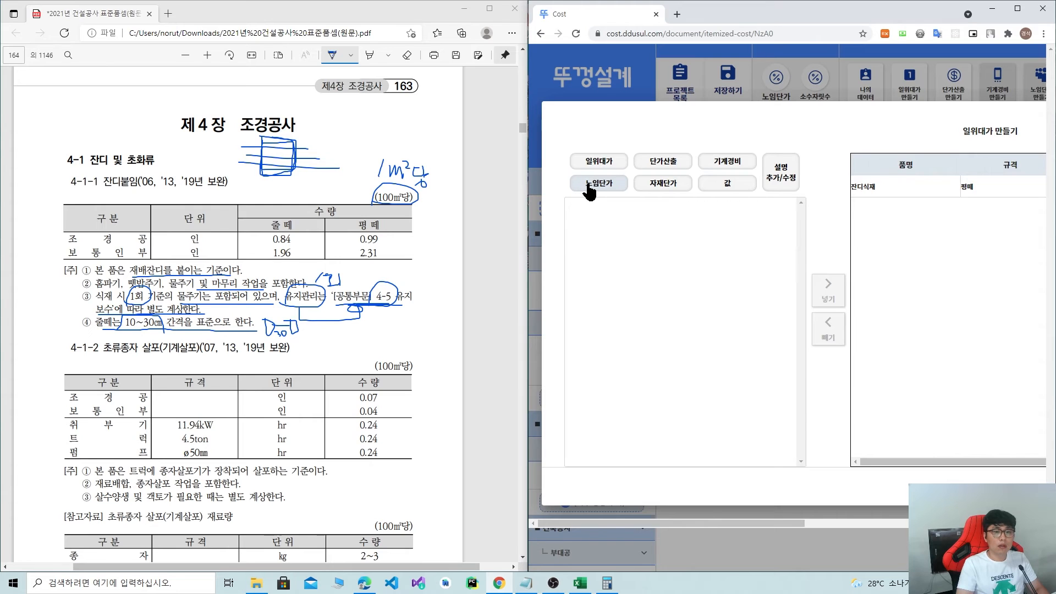
Underline the 평떼 quantity for 조경공 in the PDF table and calculate 0.99/100 for a per-1㎡ value.
left_click(363, 242)
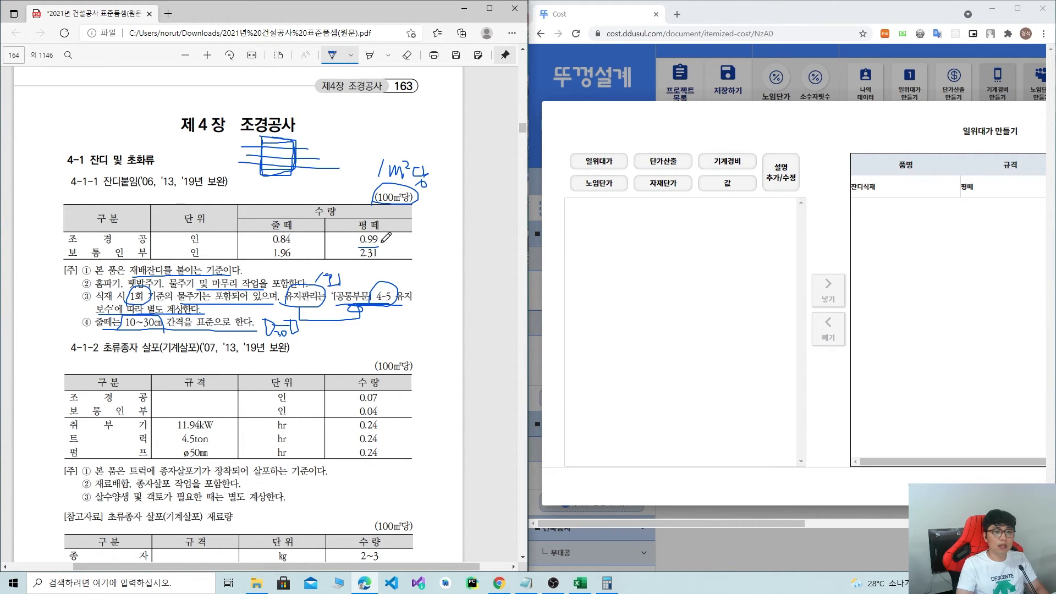
left_click(607, 583)
key("Escape")
type("0.99/100")
key("Return")
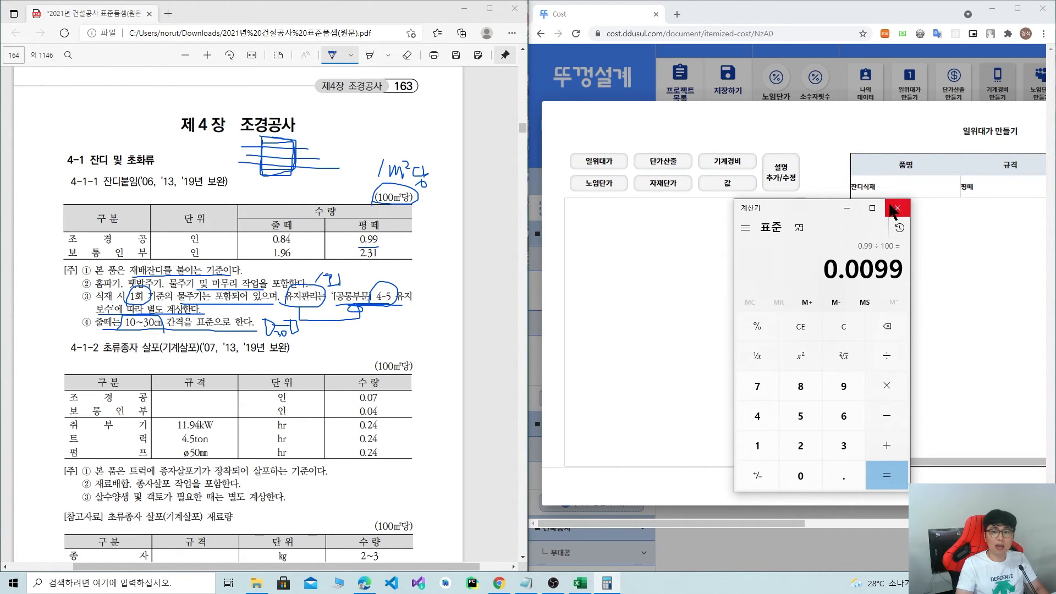
left_click(845, 209)
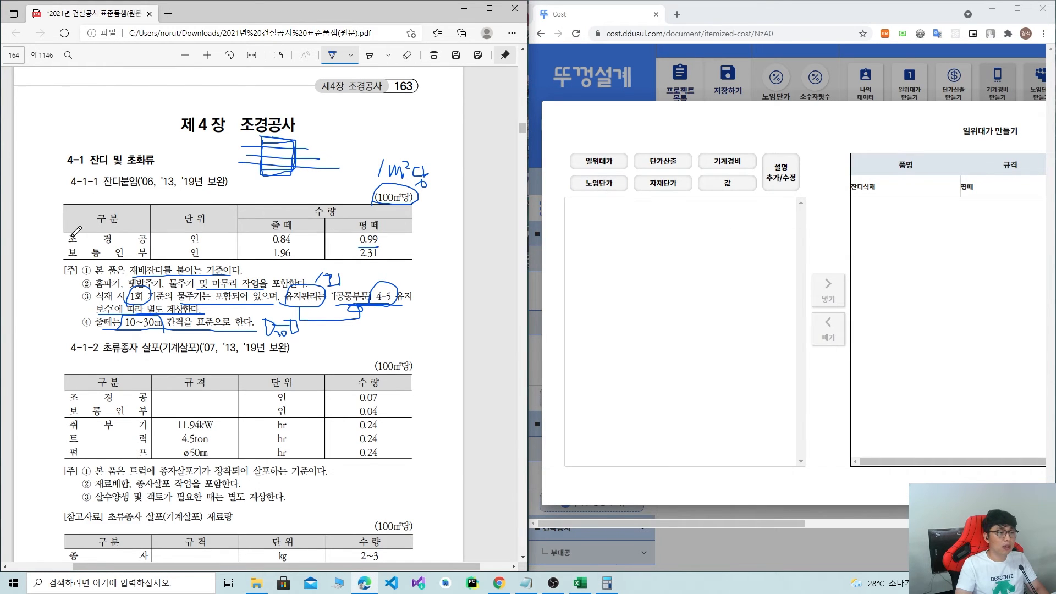
Add 조경공 from the labour prices to the 잔디식재 unit price with quantity 0.0099, circling 0.99 in the PDF.
left_click(599, 182)
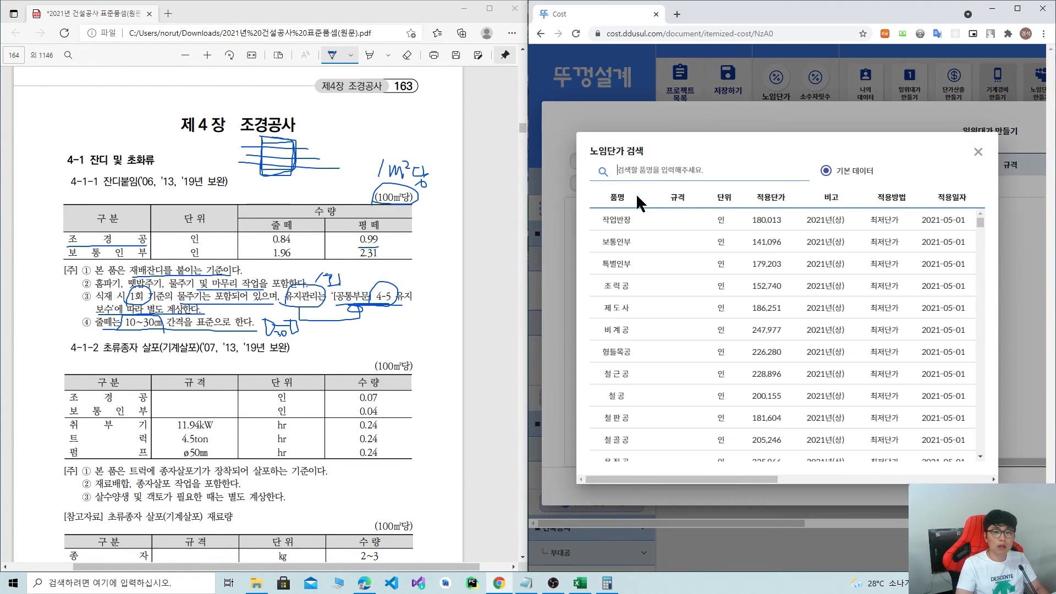
type("조경공")
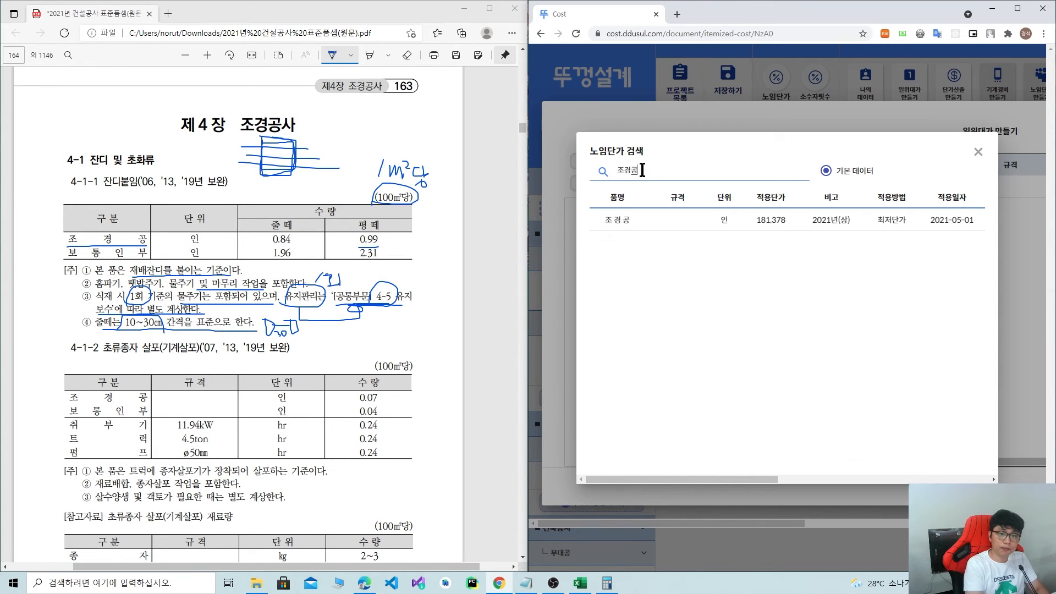
double_click(612, 217)
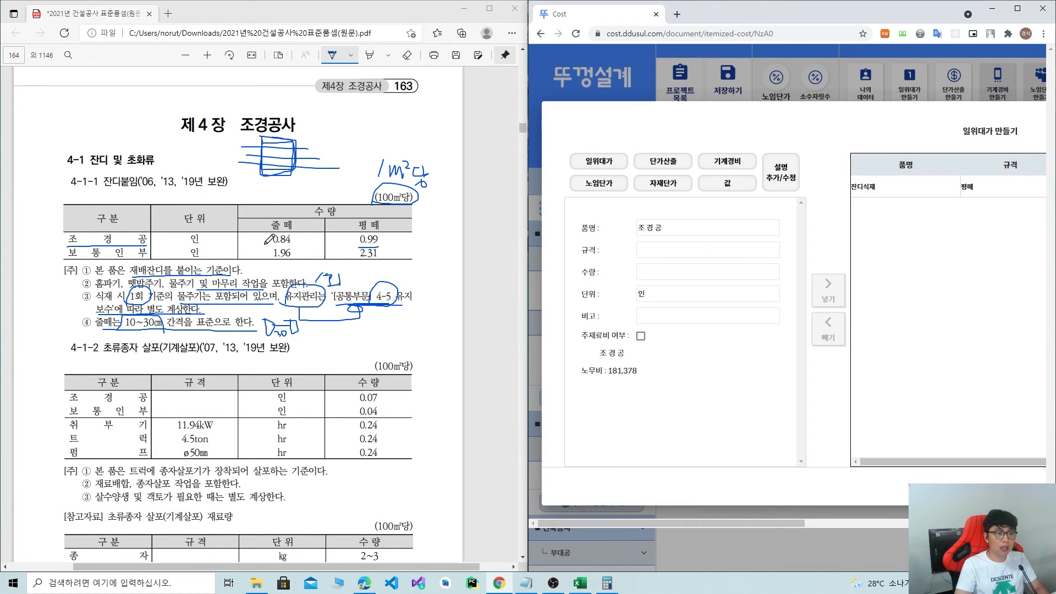
mouse_move(368, 238)
left_mouse_down()
mouse_move(354, 246)
mouse_move(360, 234)
left_mouse_up()
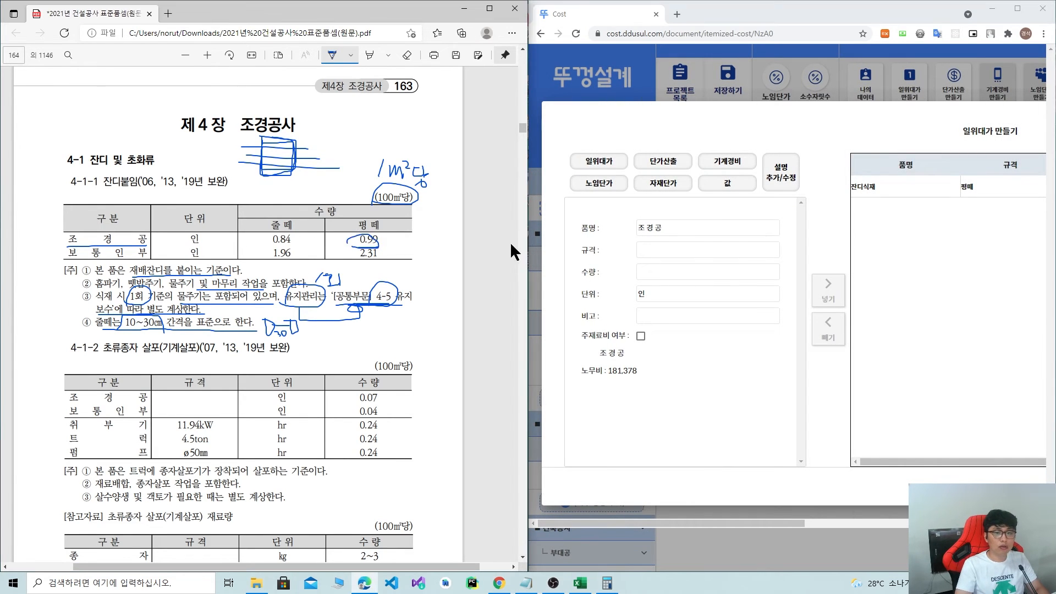
left_click(653, 270)
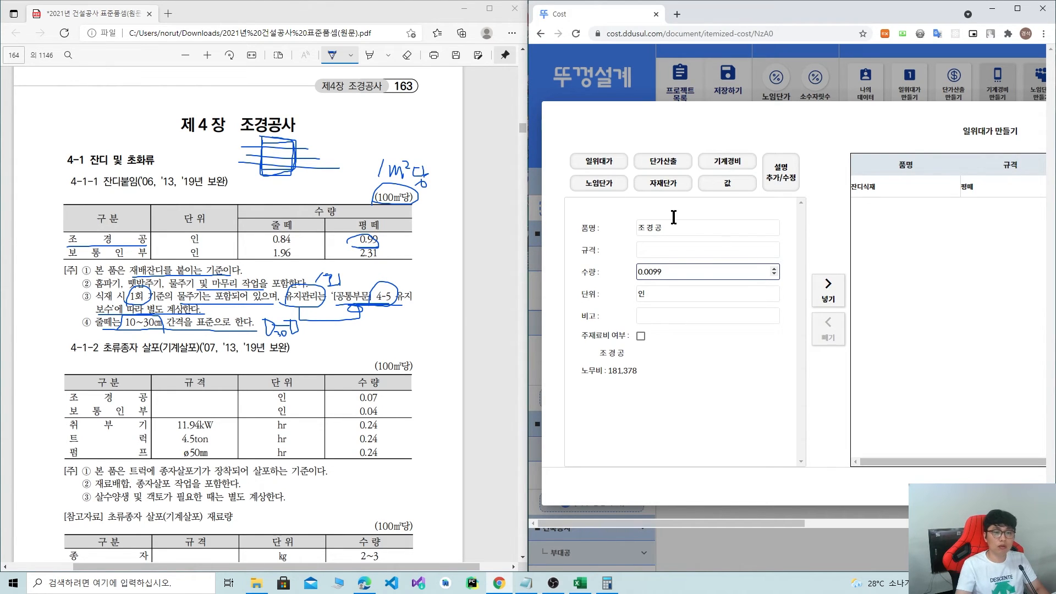
left_click(609, 582)
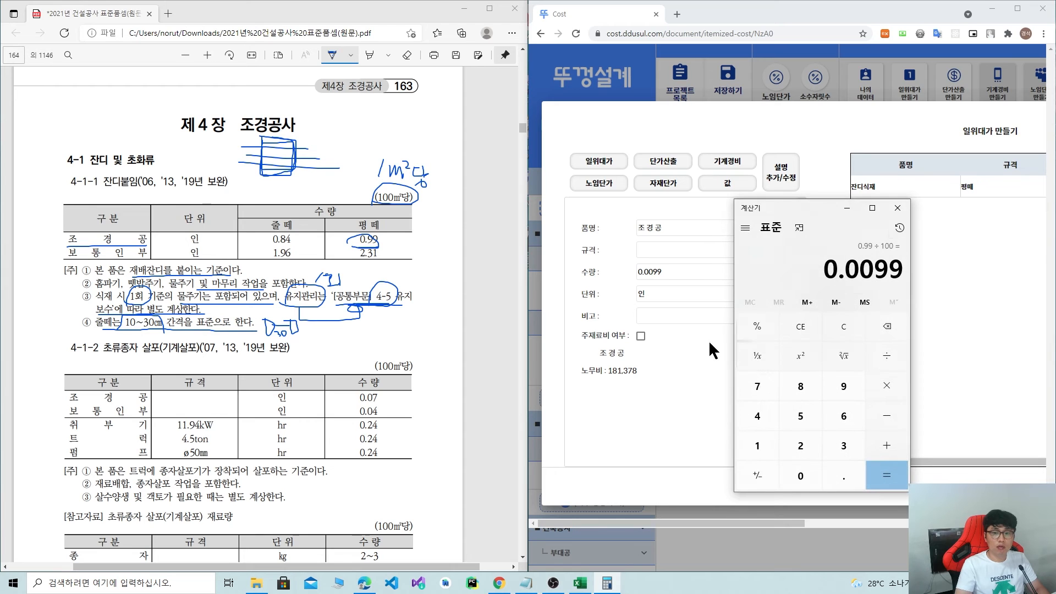
left_click(681, 367)
left_click(827, 289)
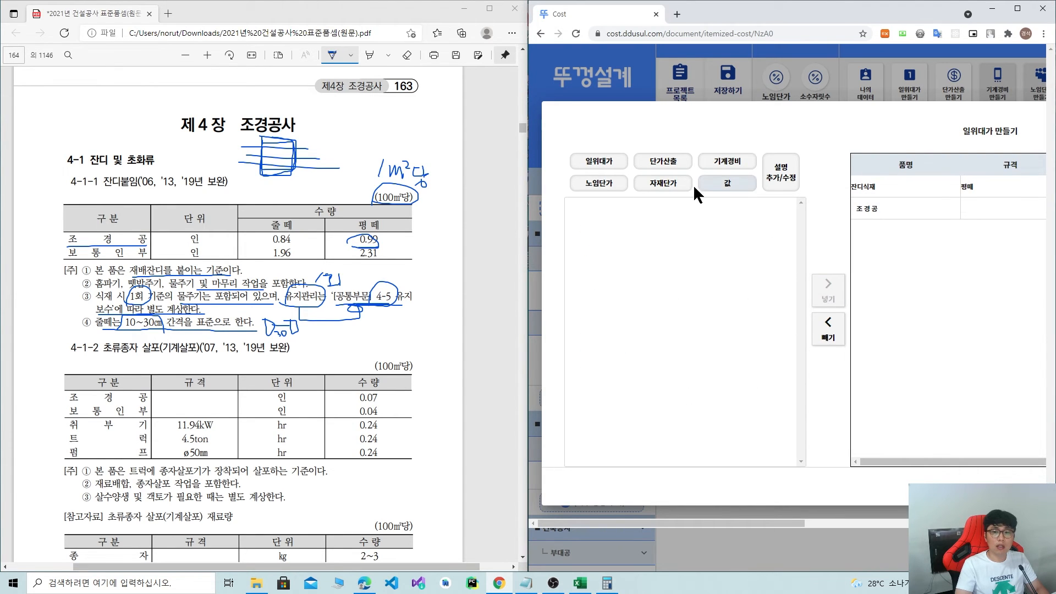
Calculate 2.31/100 and add 보통인부 from the labour prices to the 잔디식재 unit price with quantity 0.0231.
left_click(601, 184)
type("보통인부")
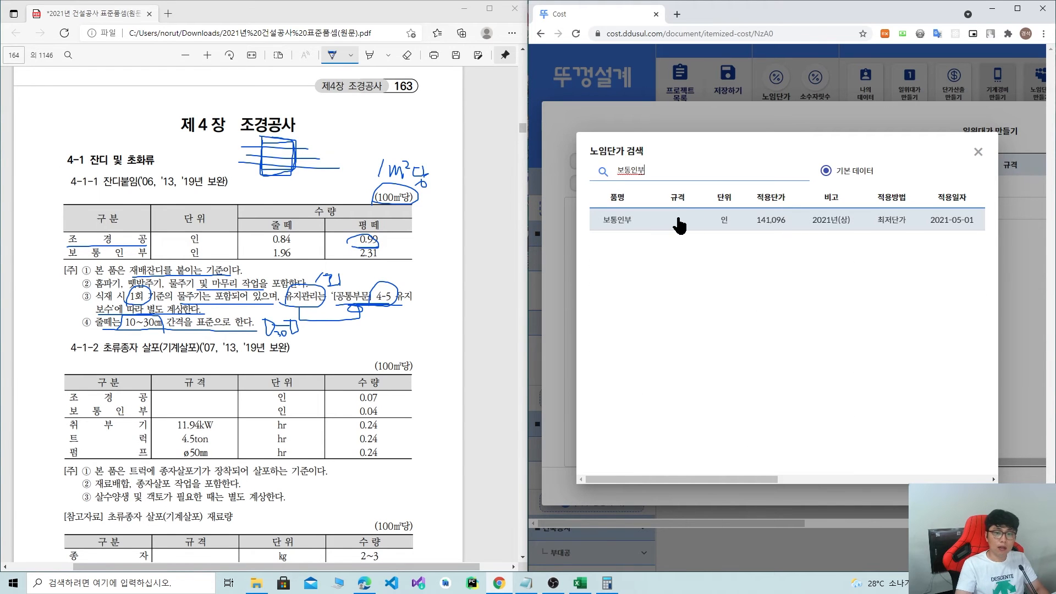
left_click(679, 220)
left_click(607, 583)
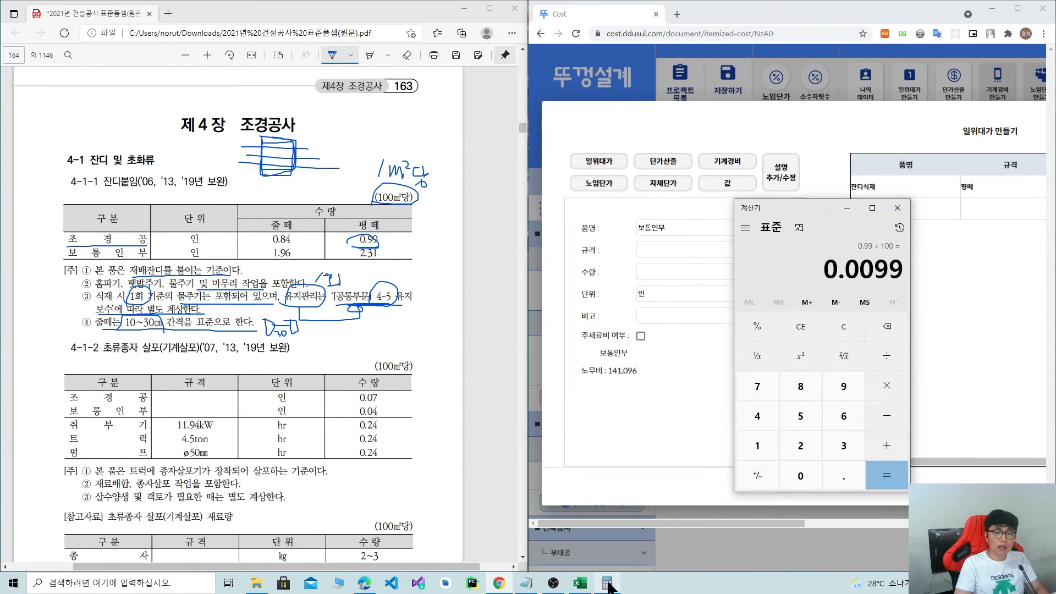
type("2.31/100")
key("Return")
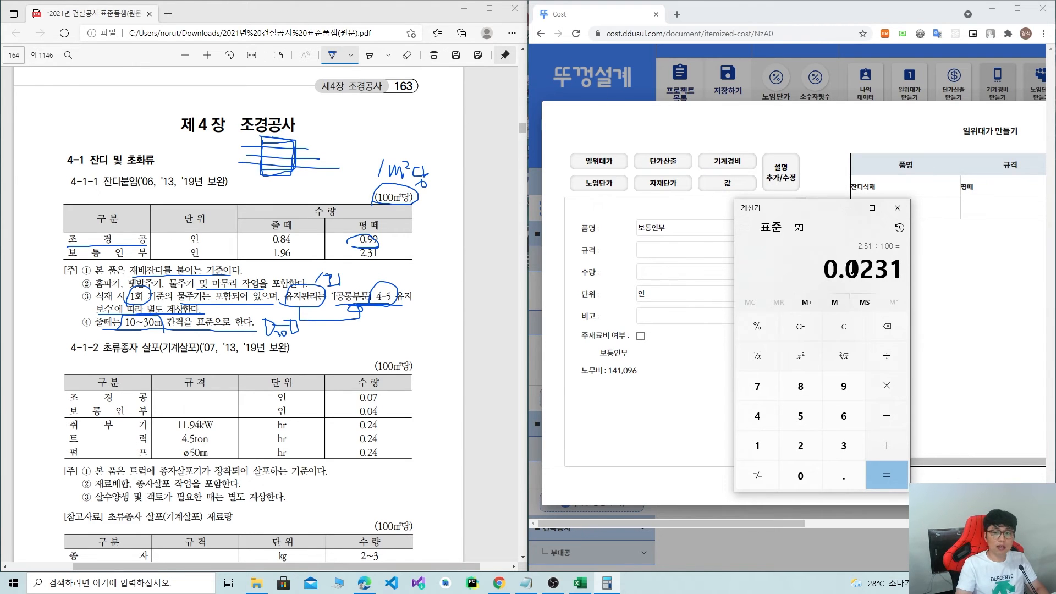
left_click(667, 270)
type("0.0231")
left_click(828, 290)
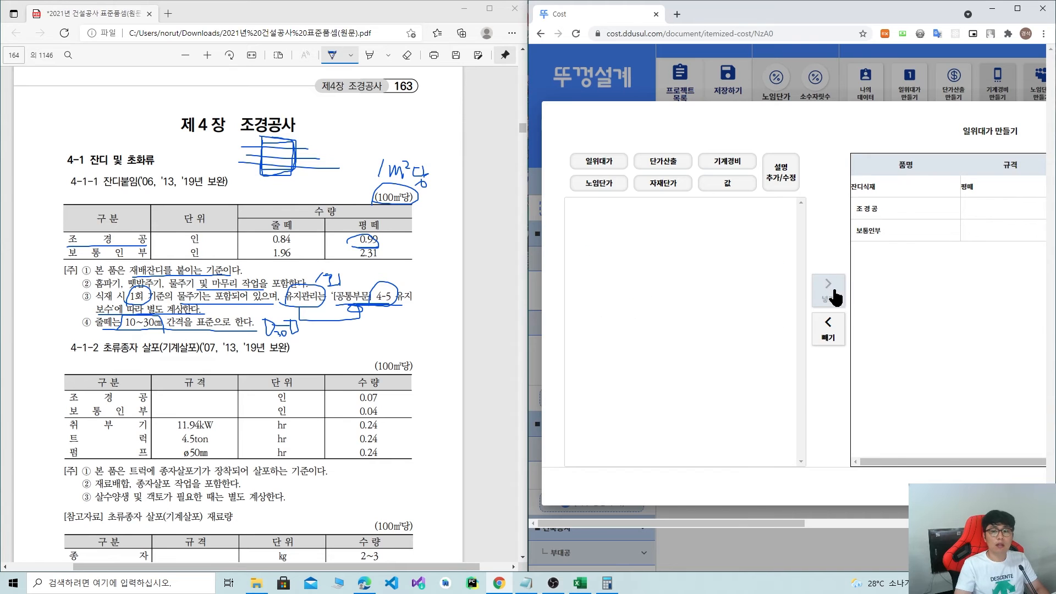
Open the description of the 잔디식재 unit price for editing and switch off pen drawing in the PDF.
left_click(786, 181)
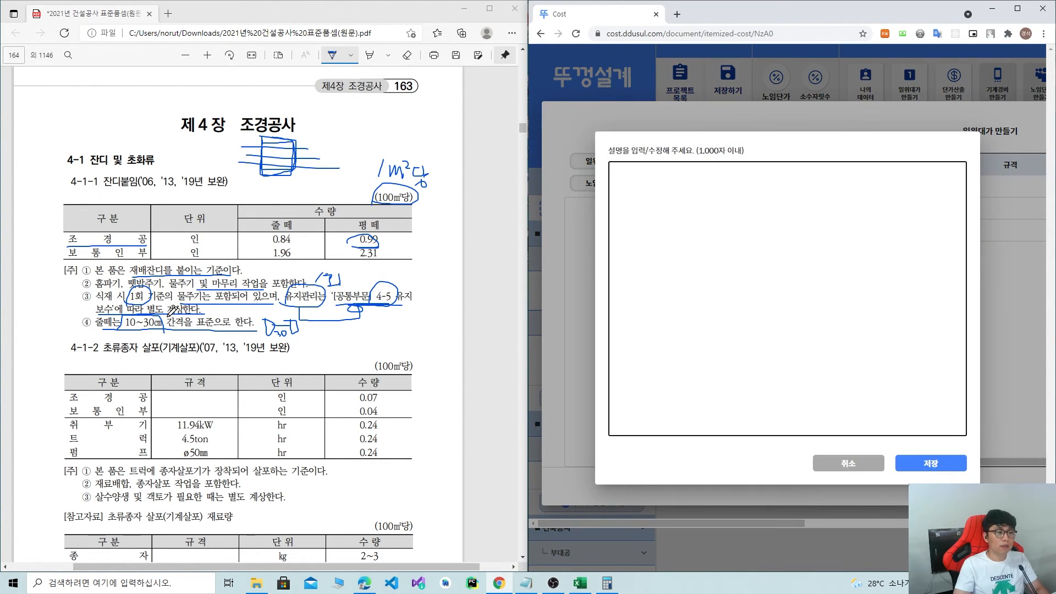
left_click(332, 57)
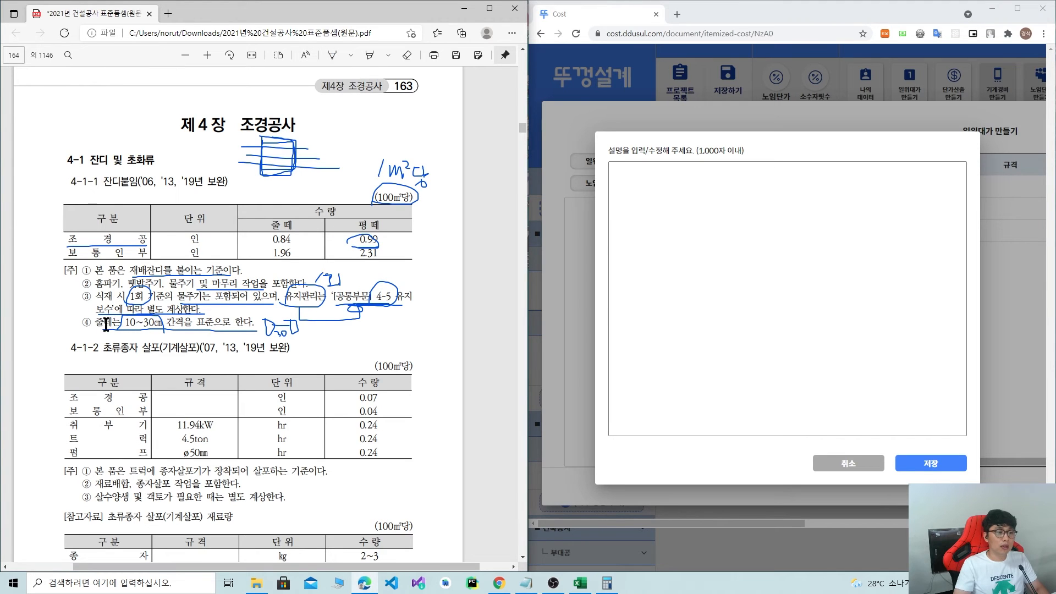
left_click_drag(97, 297, 208, 309)
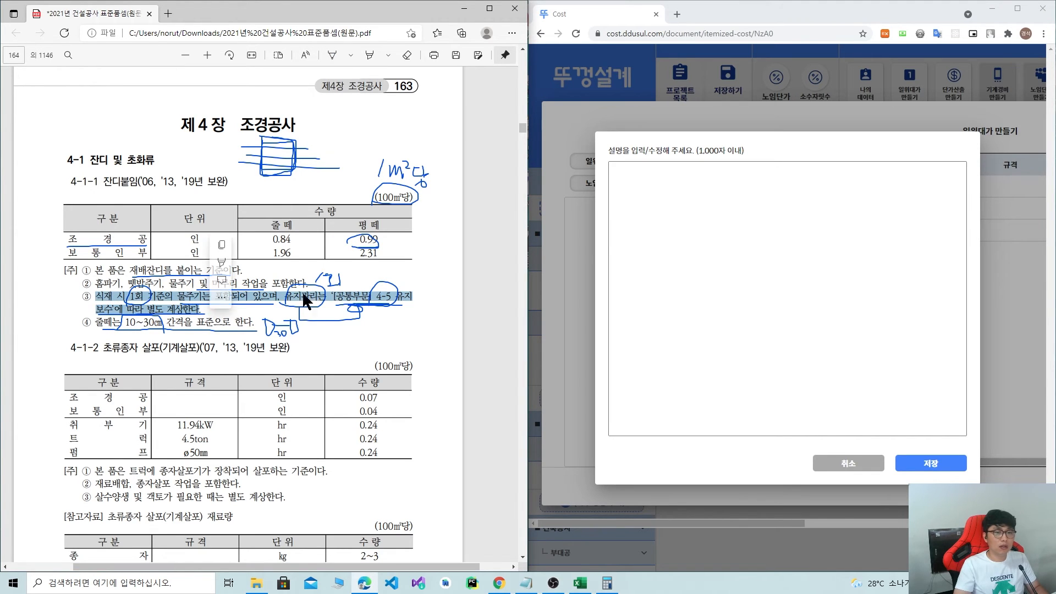
left_click(641, 208)
type("④ 양생은 양생방법 및 시간을 고려하여 별도 계상한다. ⑤ 공구손료 및 경장비(콘크리트 진동기 등) 기계경비는 인력품의 2%로 계상한다")
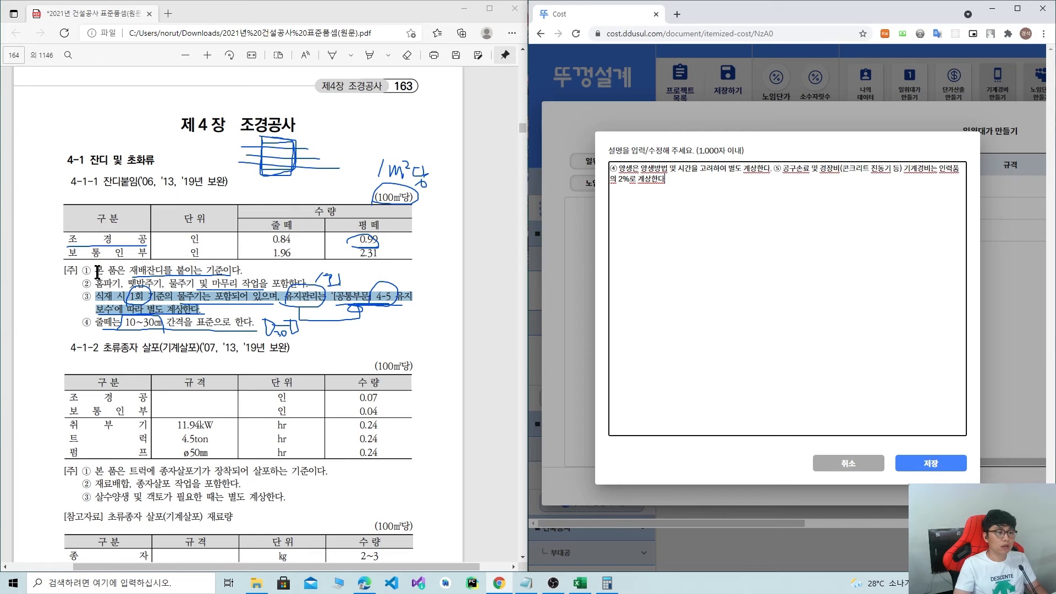
left_click_drag(97, 283, 301, 281)
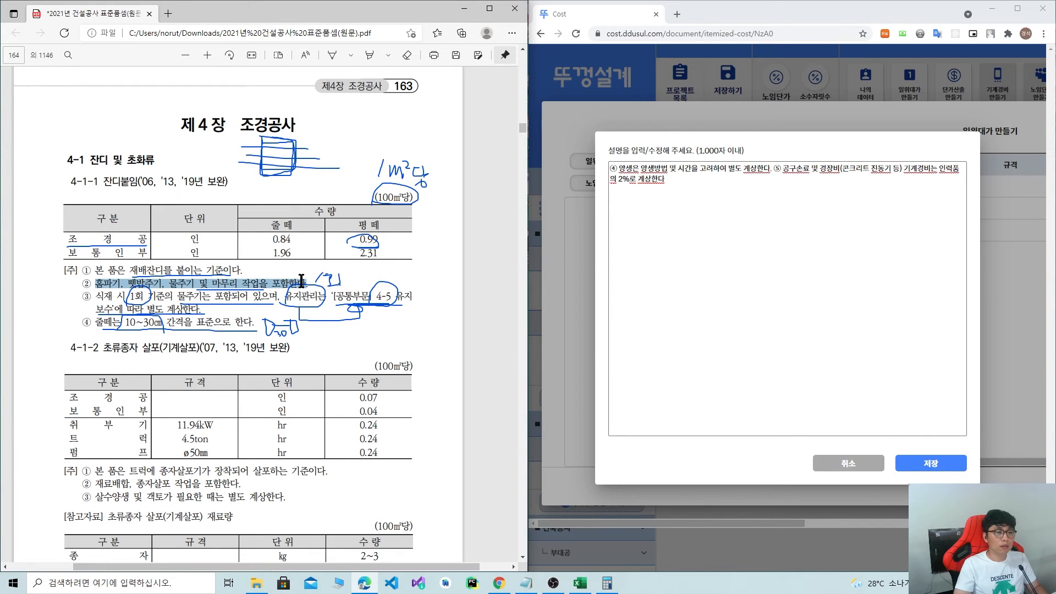
left_click(688, 188)
type("④ 양생은 양생방법 및 시간을 고려하여 별도 계상한다. ⑤ 공구손료 및 경장비(콘크리트 진동기 등) 기계경비는 인력품의 2%로 계상한다")
left_click(619, 191)
key("BackSpace")
key("BackSpace")
left_click(619, 167)
key("BackSpace")
key("BackSpace")
type("1.")
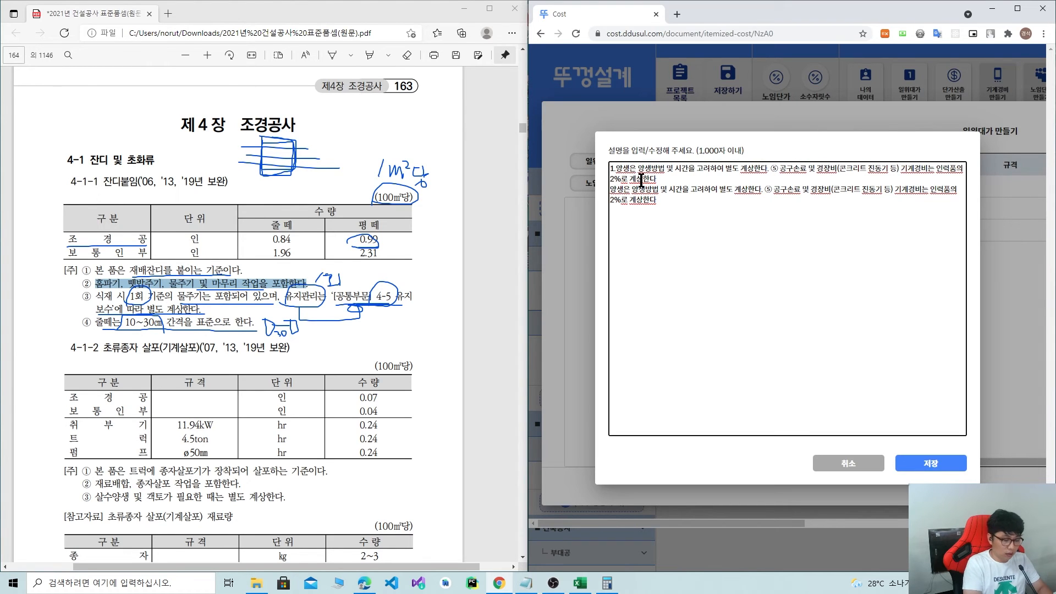
left_click(611, 189)
type("2.")
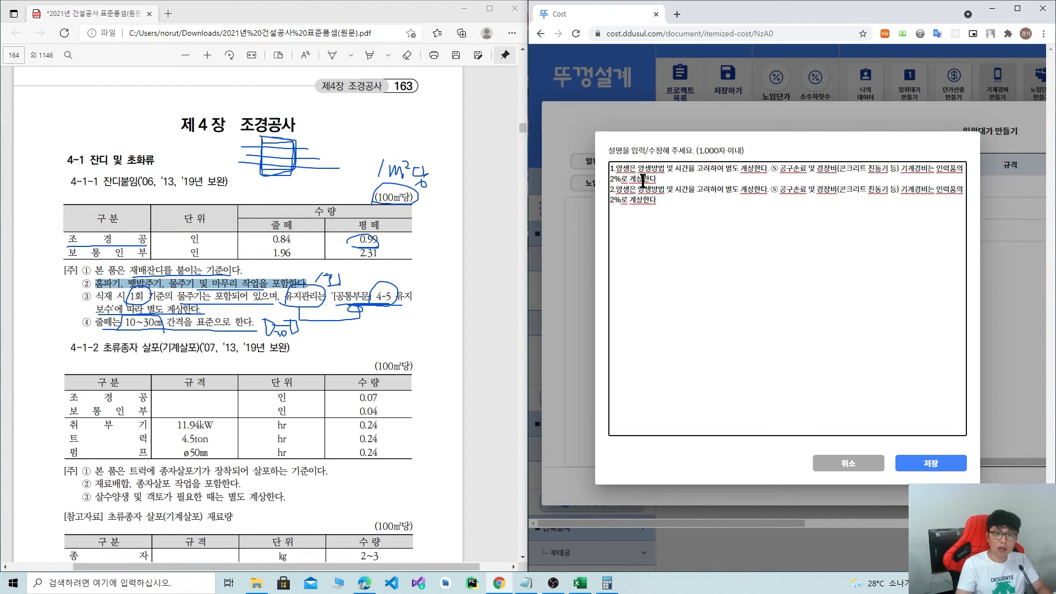
left_click(616, 168)
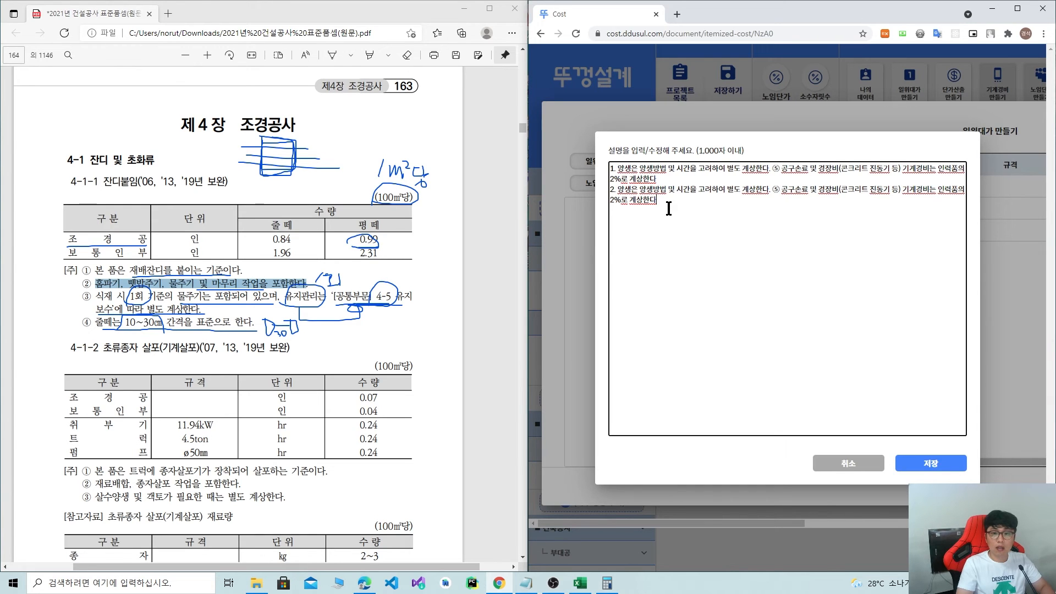
left_click_drag(665, 202, 608, 190)
key("BackSpace")
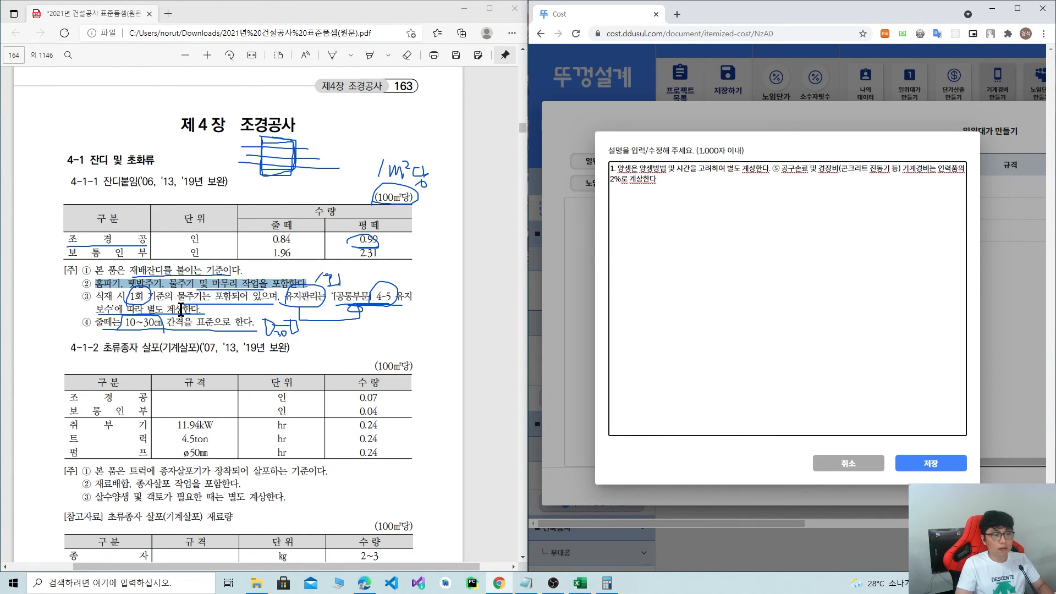
left_click_drag(668, 189, 605, 172)
key("BackSpace")
Copy the text of note ② under the 잔디붙임 table, 홈파기 to 포함한다, into the empty description.
left_click(100, 265)
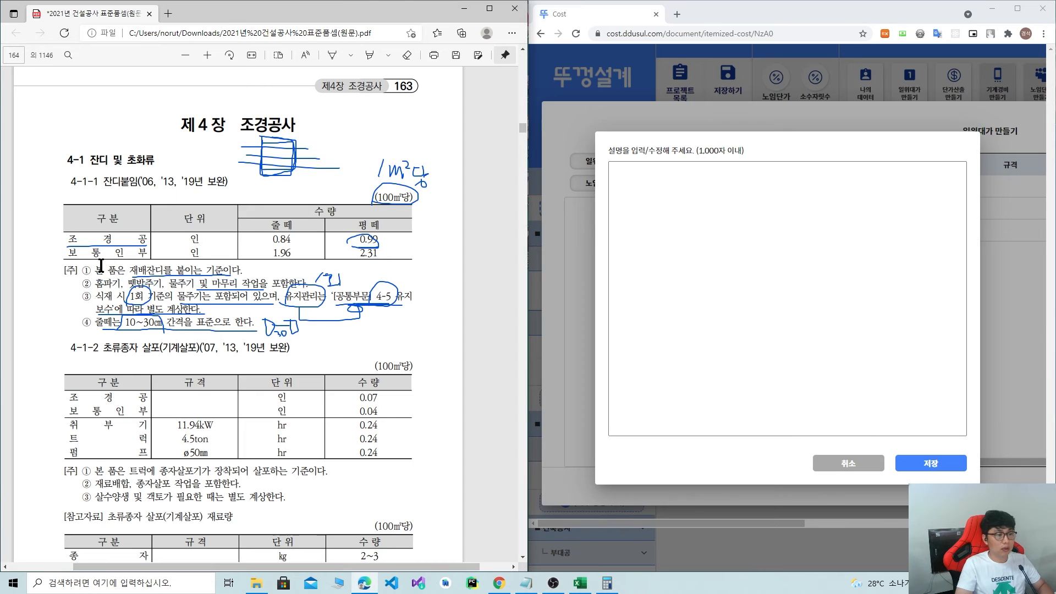
mouse_move(82, 283)
left_mouse_down()
mouse_move(319, 280)
mouse_move(325, 291)
mouse_move(90, 286)
left_mouse_up()
key("ctrl+c")
left_click(655, 186)
key("ctrl+v")
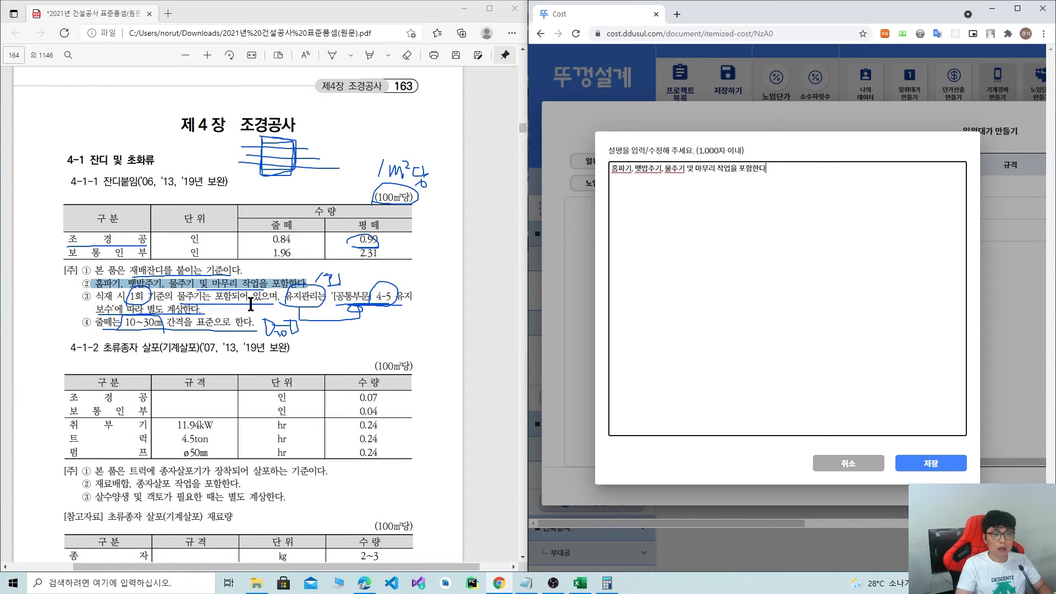
Copy note ③ under the 잔디붙임 table, 식재 시 to 계상한다, onto a second line of the description.
left_click_drag(97, 297, 201, 309)
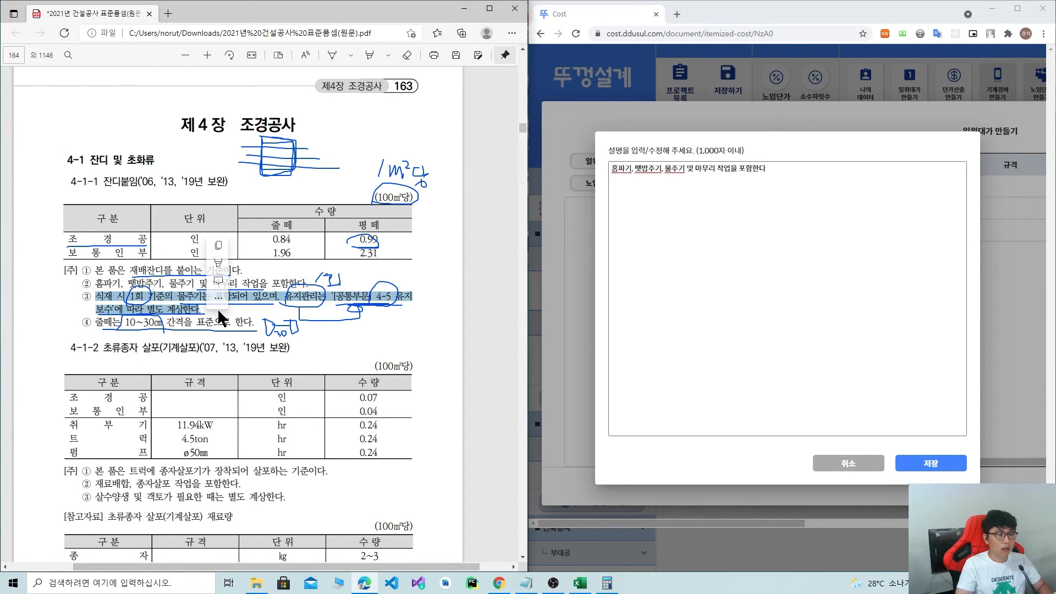
key("Return")
key("ctrl+v")
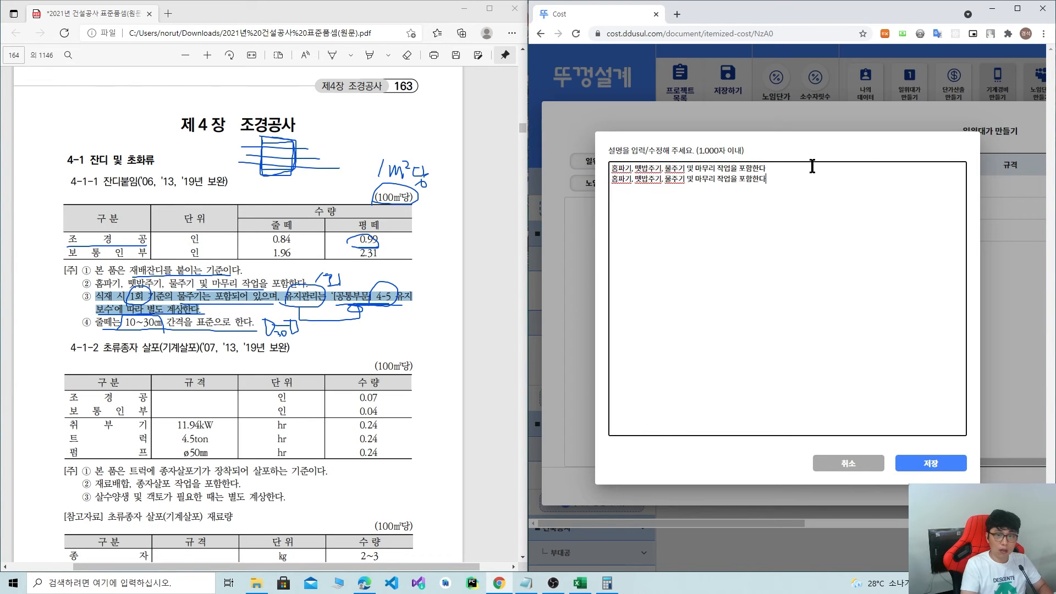
left_click_drag(772, 180, 617, 185)
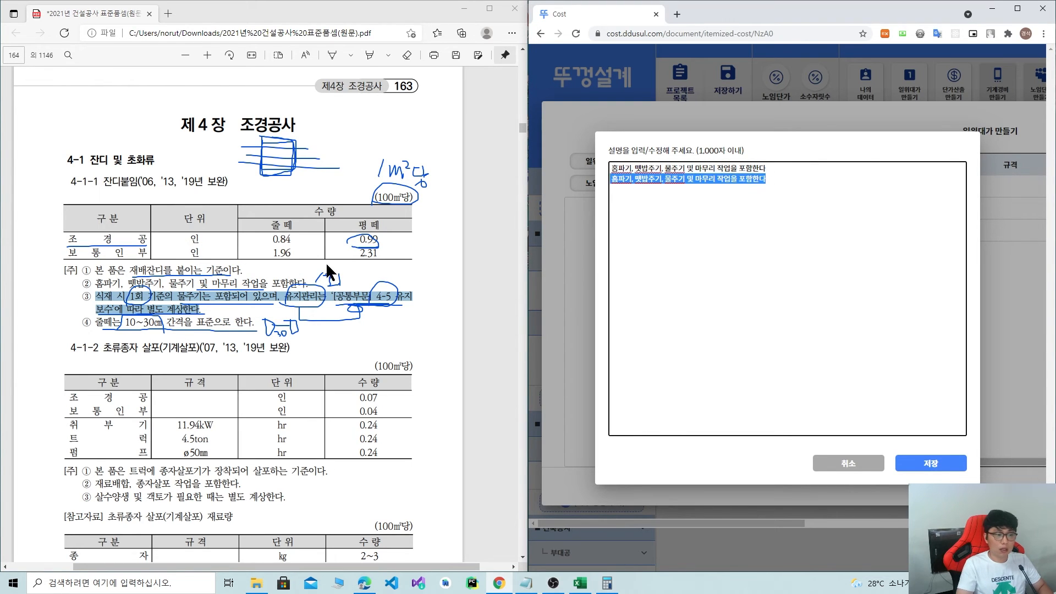
left_click_drag(97, 297, 200, 310)
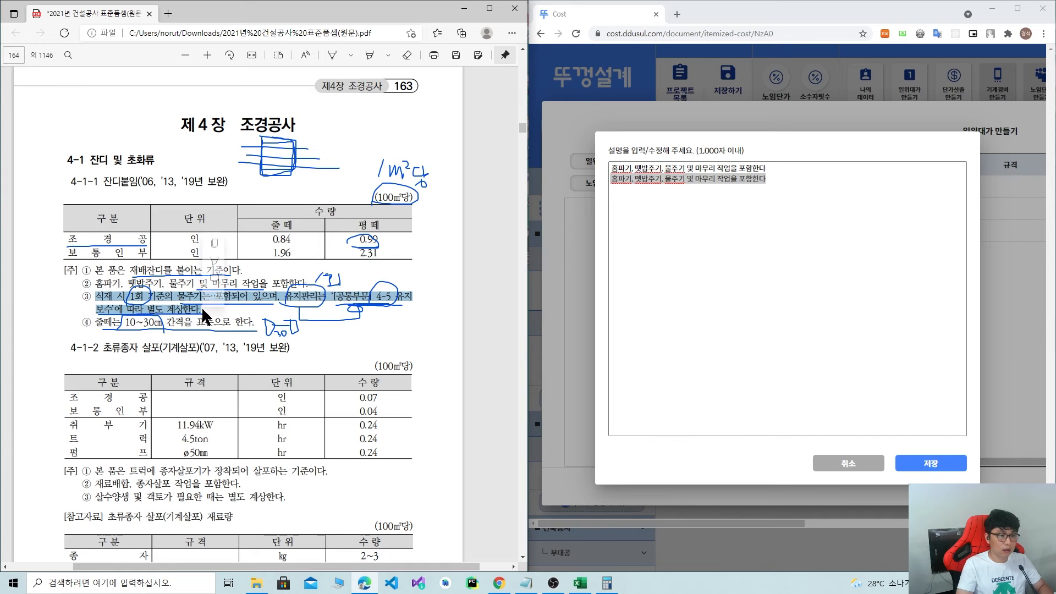
left_click(768, 184)
left_click_drag(768, 185, 615, 192)
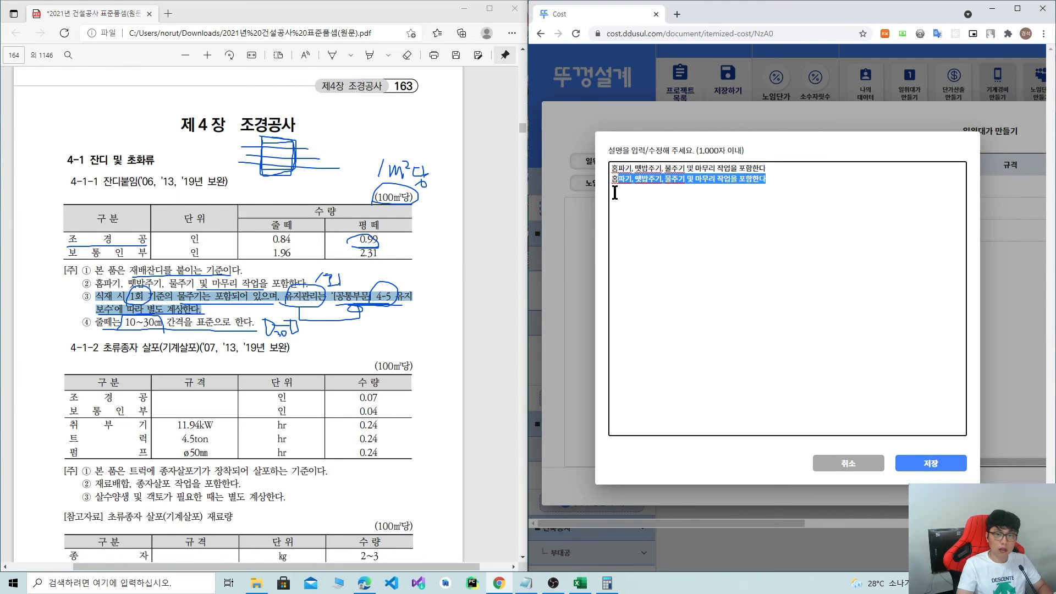
key("ctrl+v")
Number the two copied notes in the description "1." and "2." and save the description.
left_click(614, 171)
type("1.")
left_click(612, 180)
type("2.")
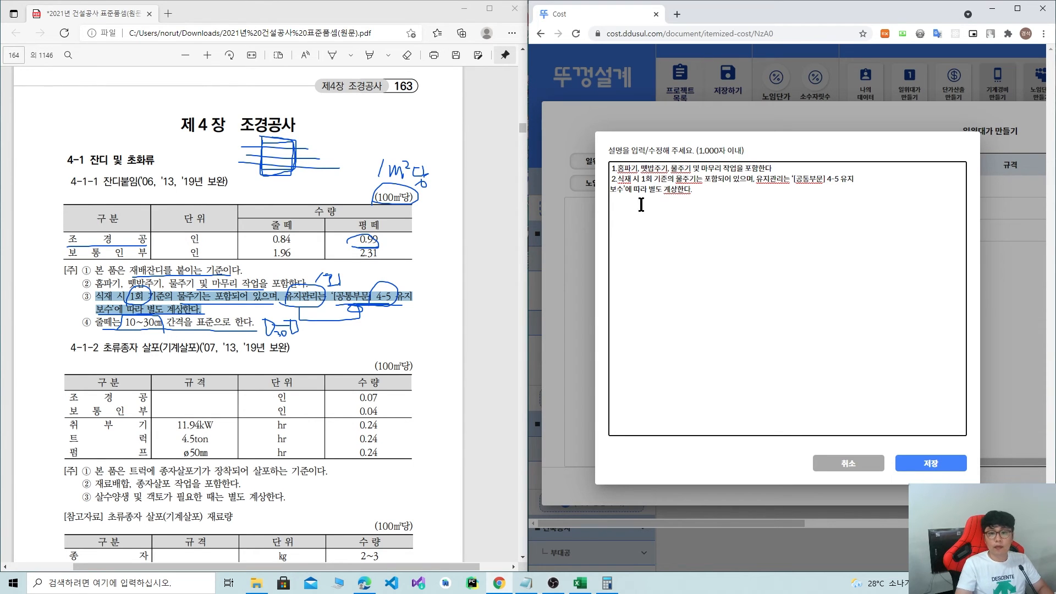
left_click(920, 469)
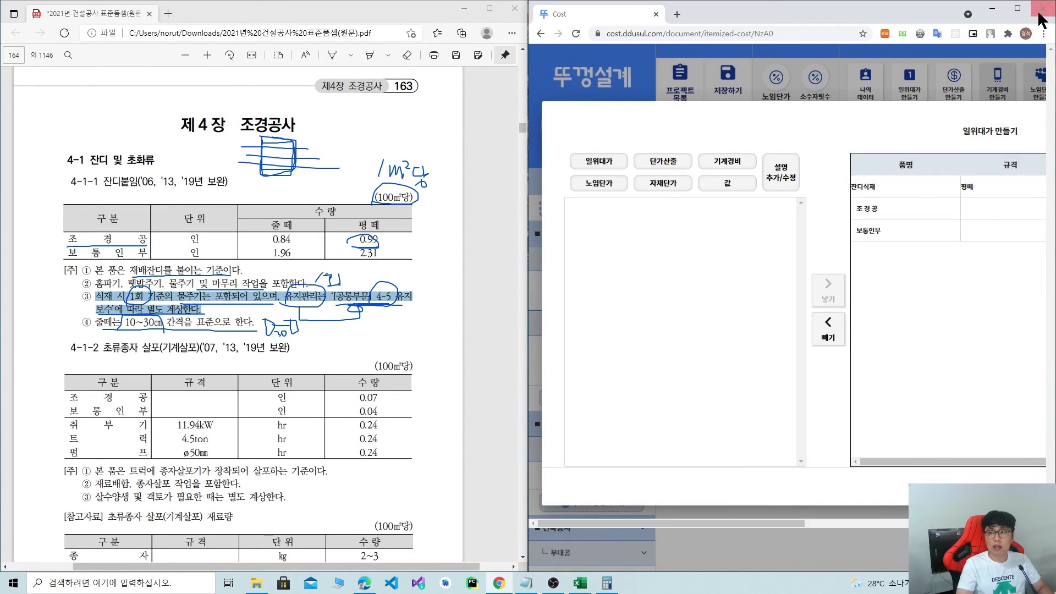
Maximize the cost window, review the 잔디식재 평떼 unit price, save it and close the blank creation form.
left_click(1017, 9)
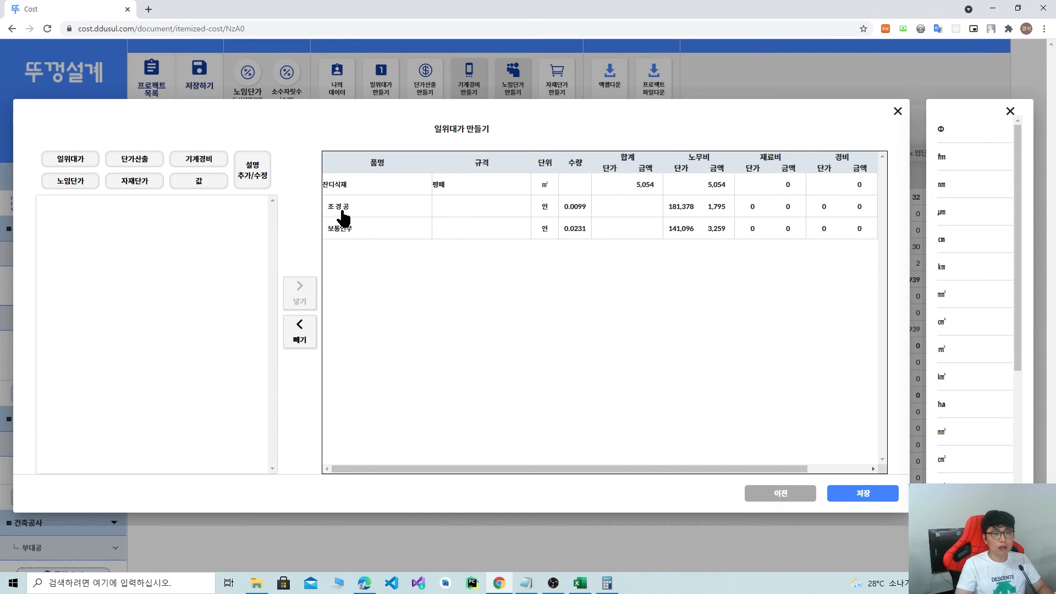
left_click_drag(681, 468, 887, 165)
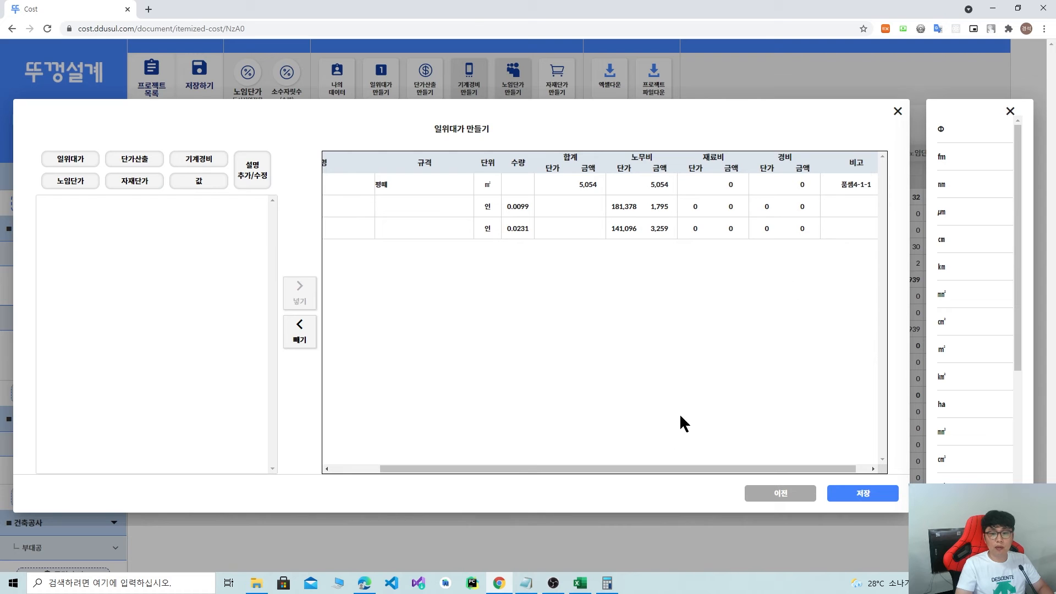
left_click_drag(669, 467, 592, 469)
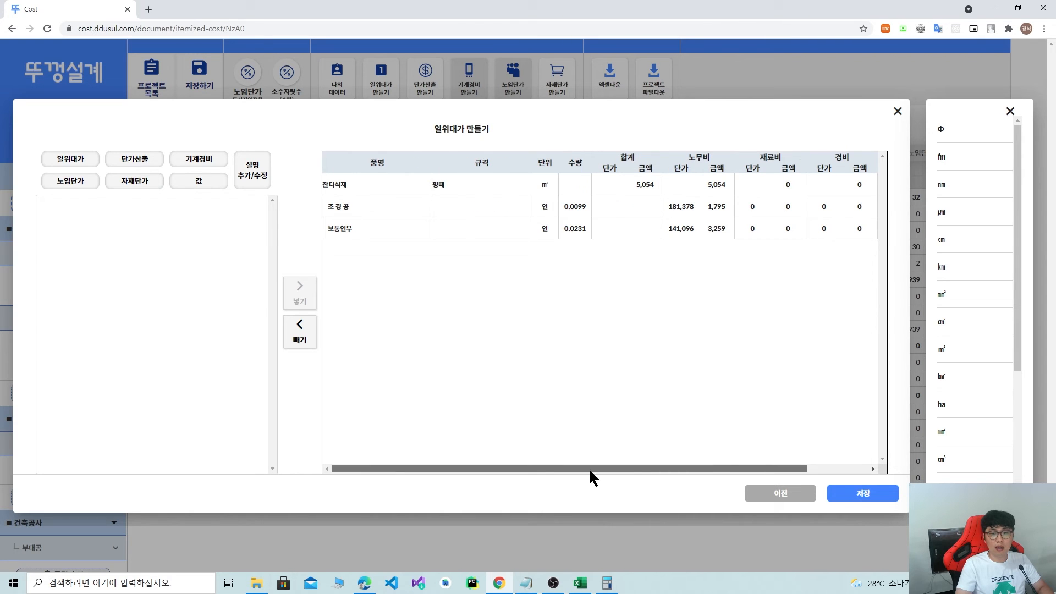
left_click(861, 497)
left_click(638, 336)
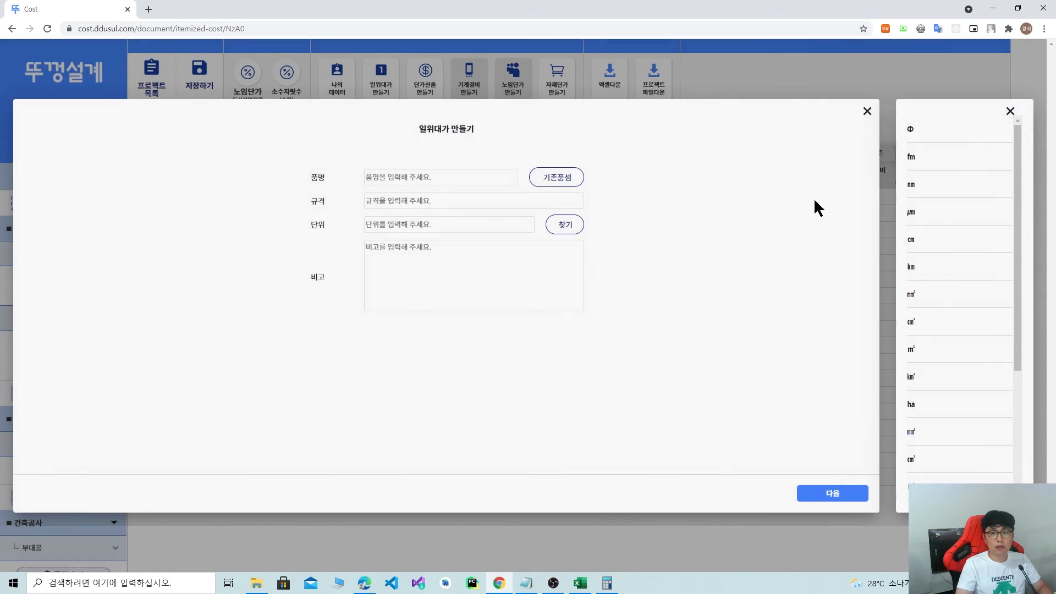
left_click(865, 113)
Add 잔디식재 평떼 from 나의 데이터 to 식재공 under 조경공사, checking its description and breakdown first.
left_click(69, 204)
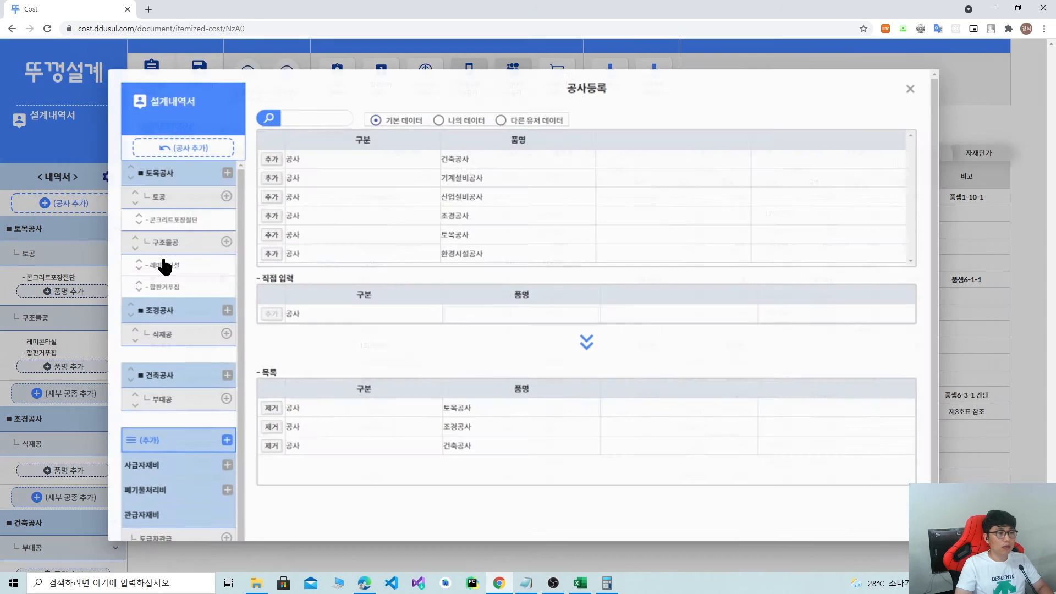
left_click(221, 331)
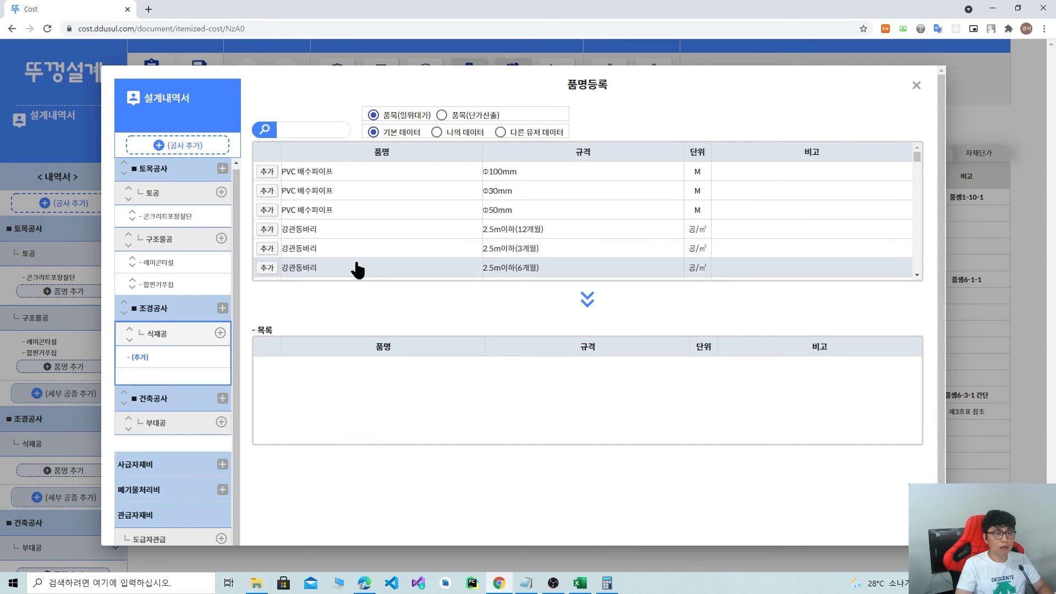
left_click(437, 132)
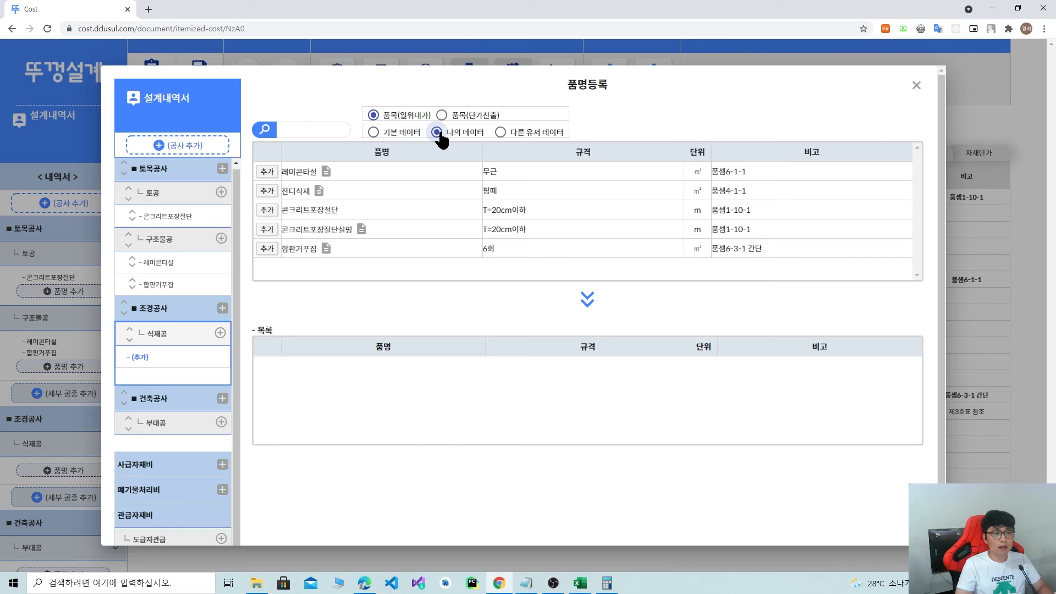
left_click(319, 190)
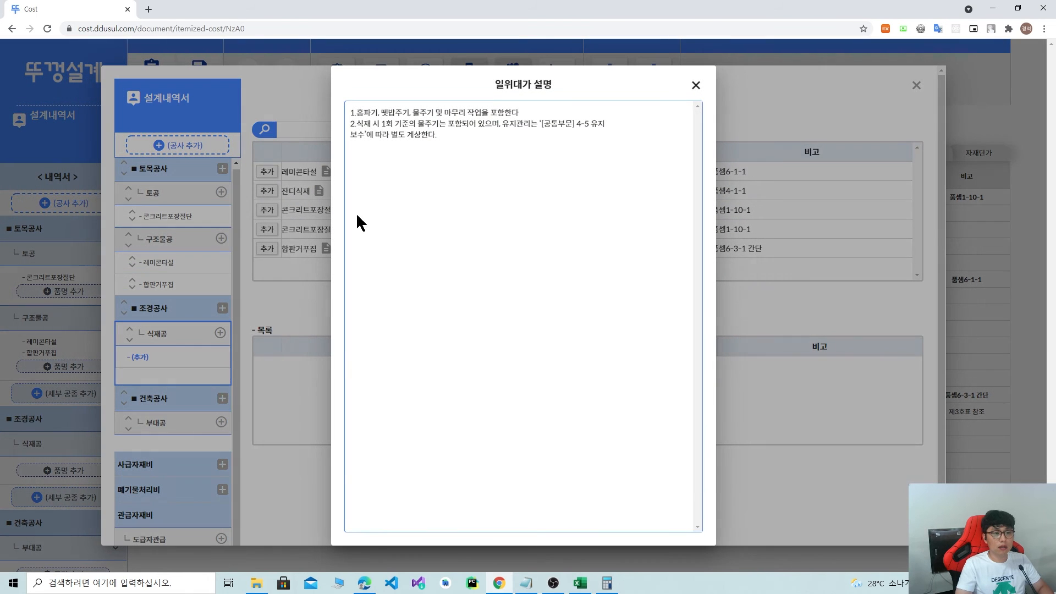
left_click(696, 85)
left_click(307, 191)
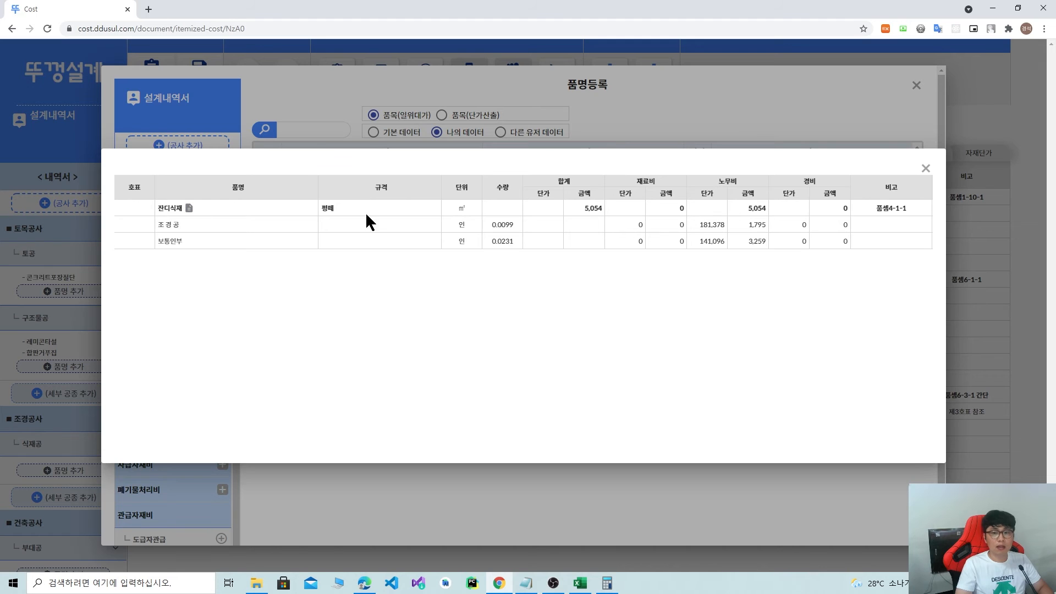
left_click(926, 169)
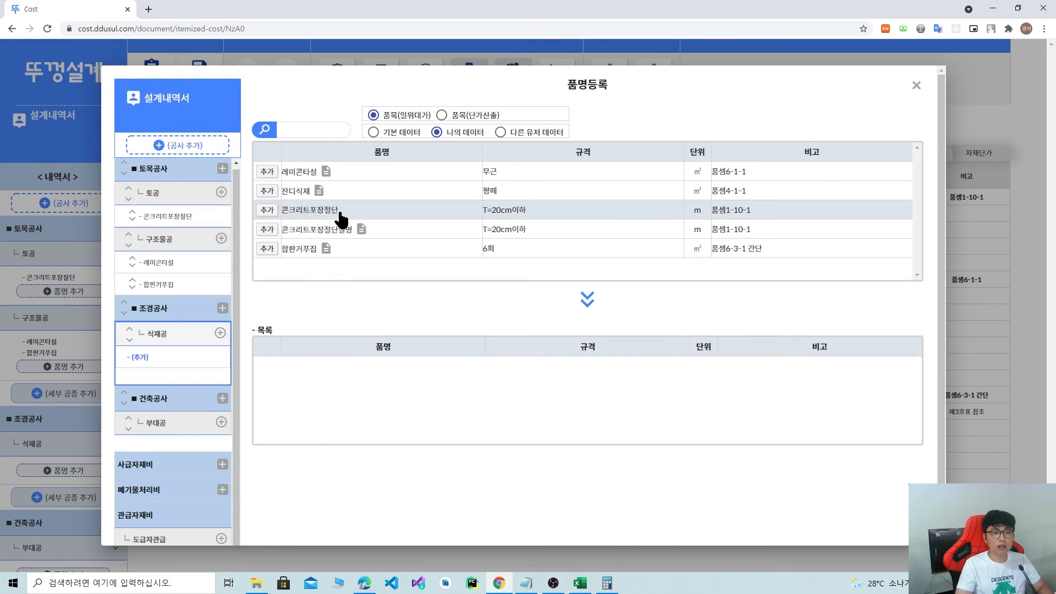
left_click(267, 191)
left_click(916, 86)
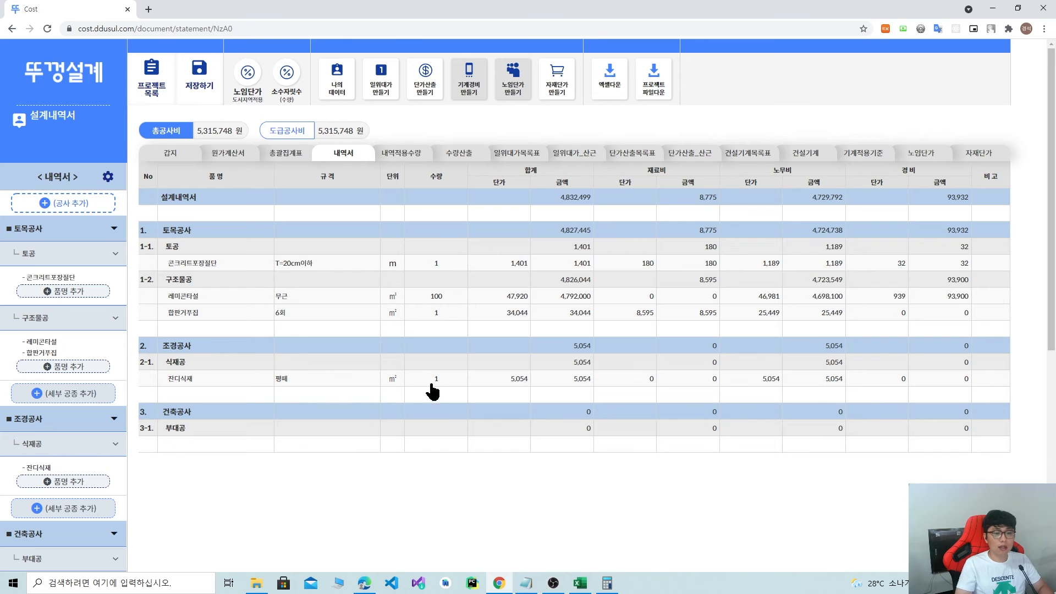
Examine the 잔디식재 entry in the unit price breakdown (일위대가_산근) and the unit price list (일위대가목록표).
left_click(577, 158)
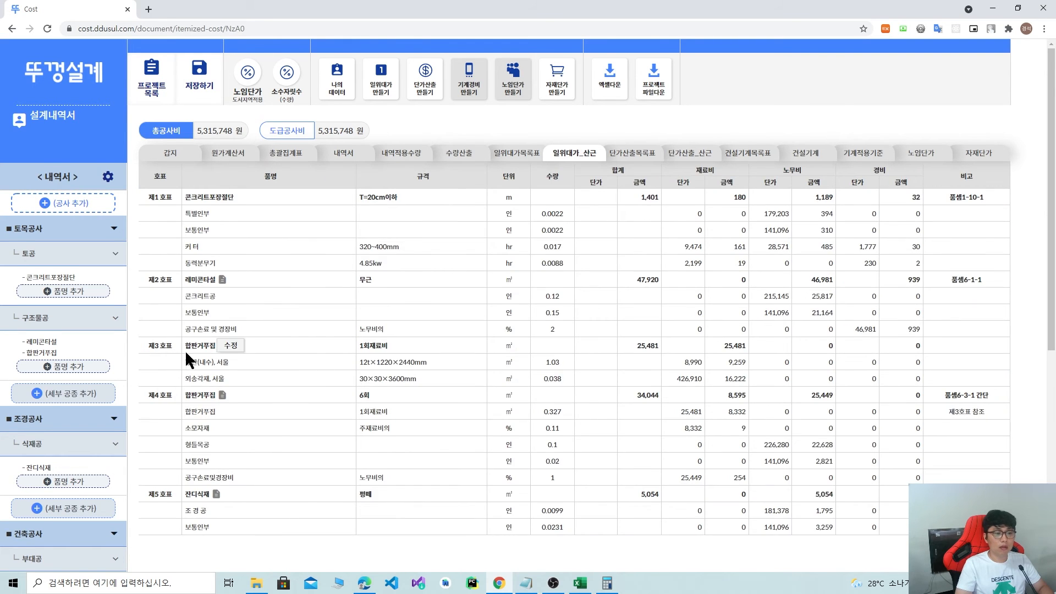
scroll(218, 358, "down", 1)
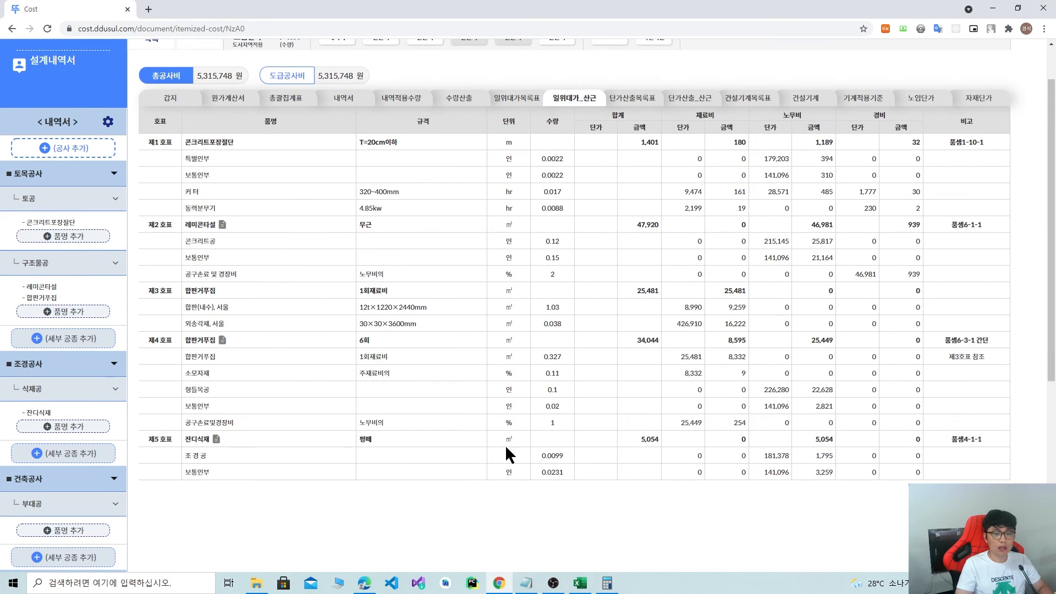
scroll(660, 330, "up", 1)
left_click(517, 153)
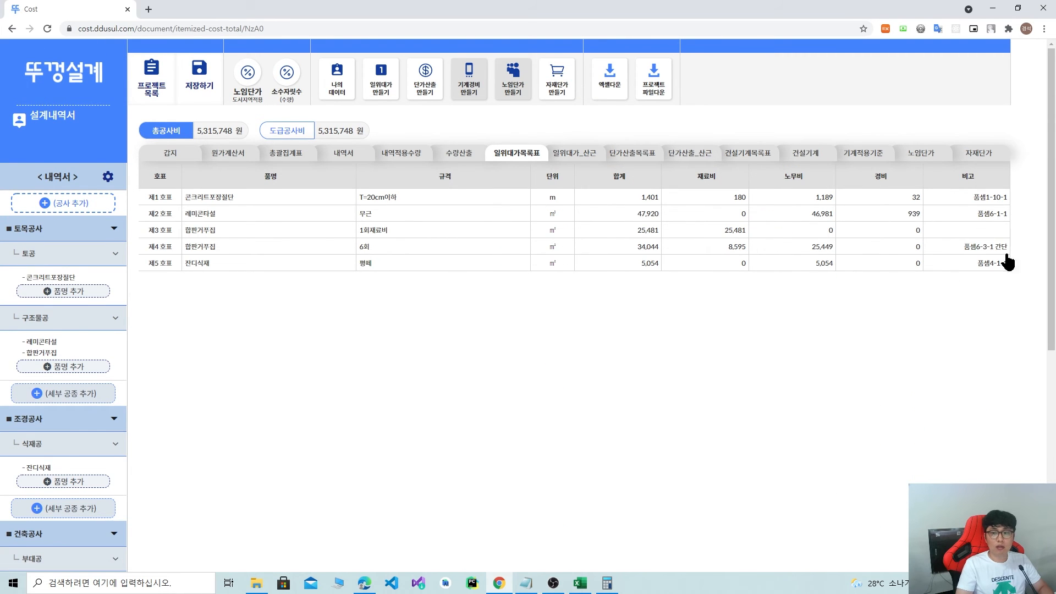
Set the 잔디식재 quantity in the 내역서 with the formula 100*50.
left_click(343, 154)
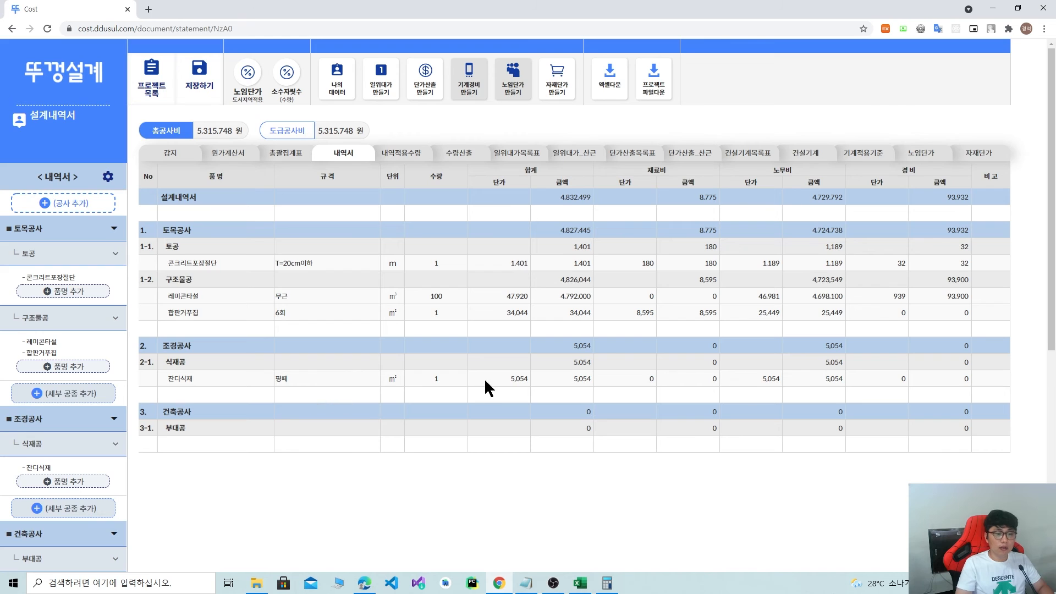
left_click(425, 380)
type("100*50")
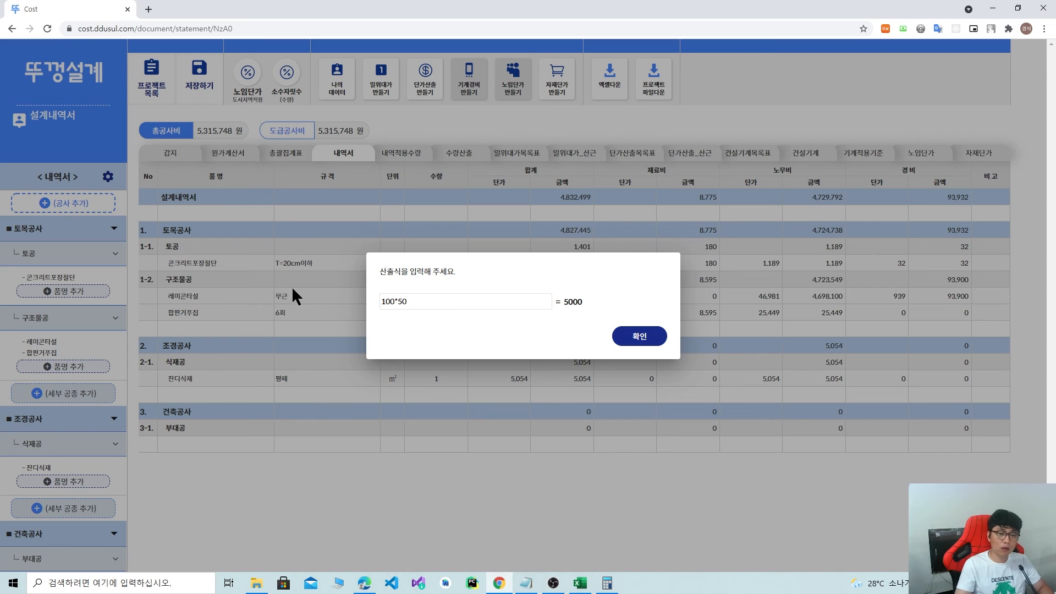
left_click(632, 337)
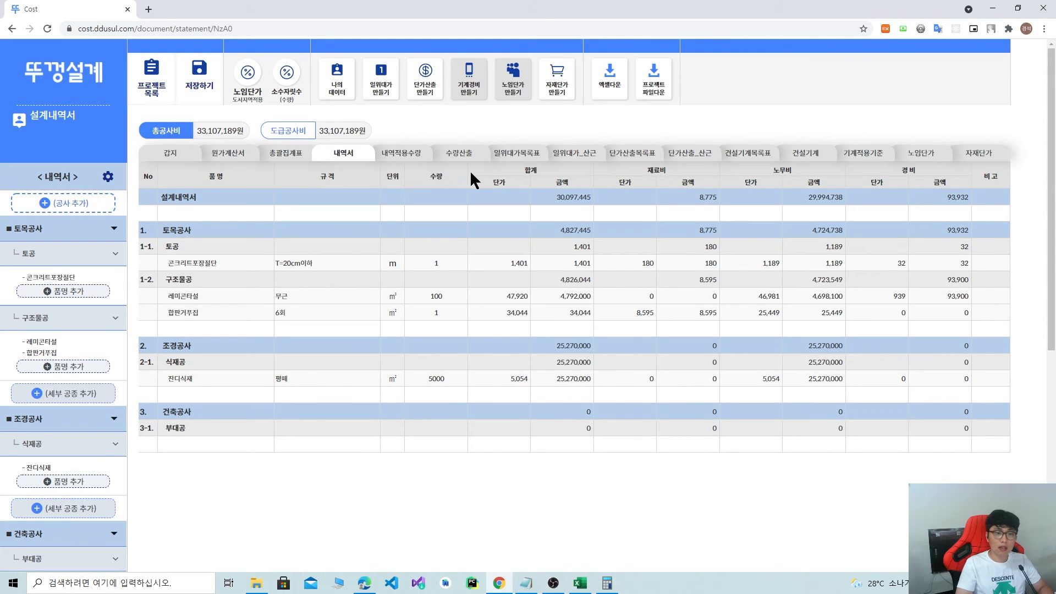
Look up the surcharge rate for 잔디 및 초화류 under 기타재료 in the 수량산출 sheet's 품셈 참고자료.
left_click(475, 155)
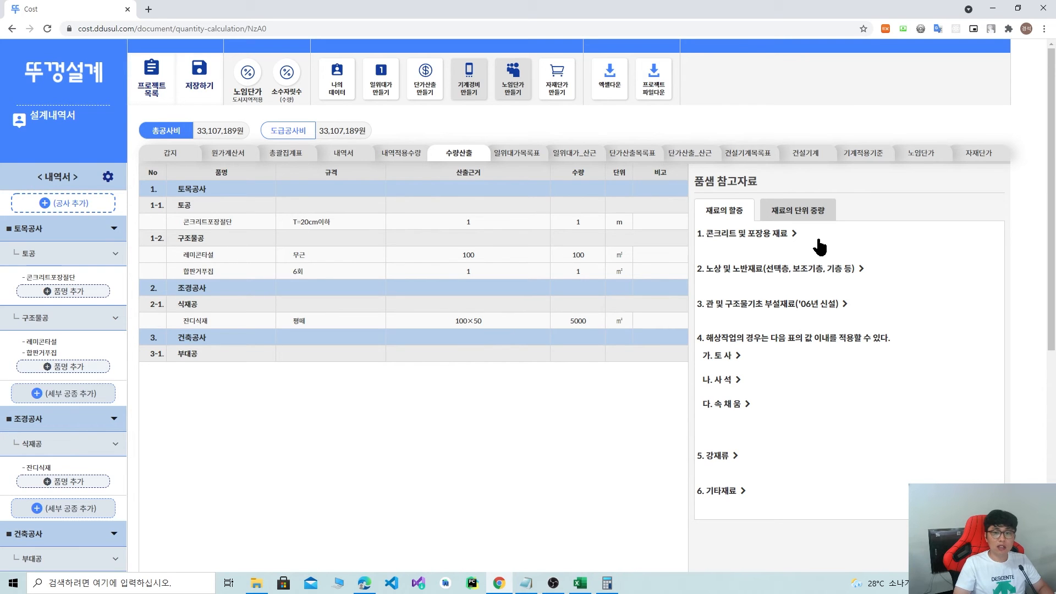
left_click(792, 211)
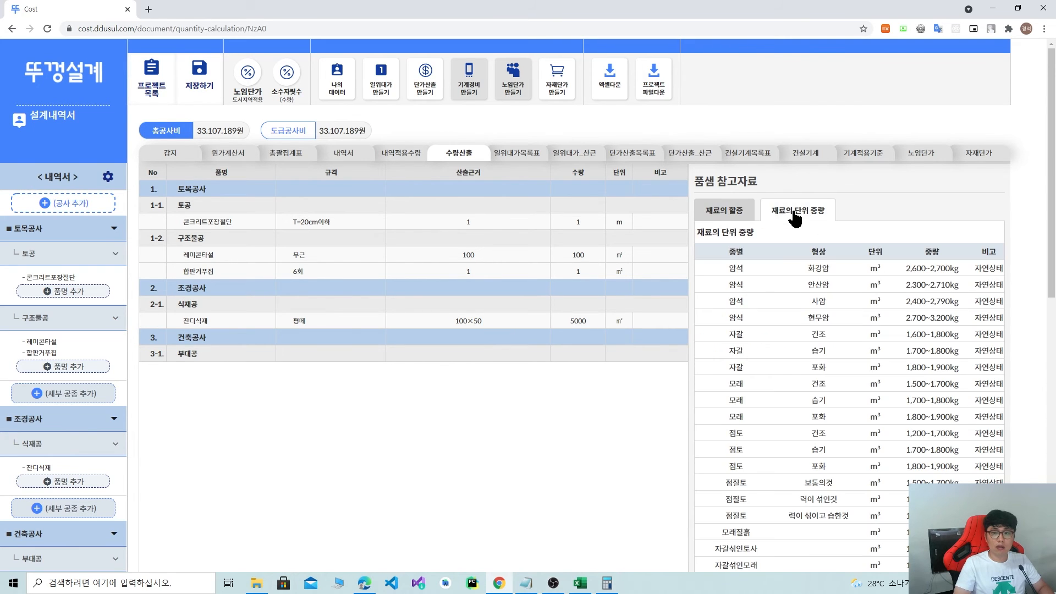
left_click(740, 213)
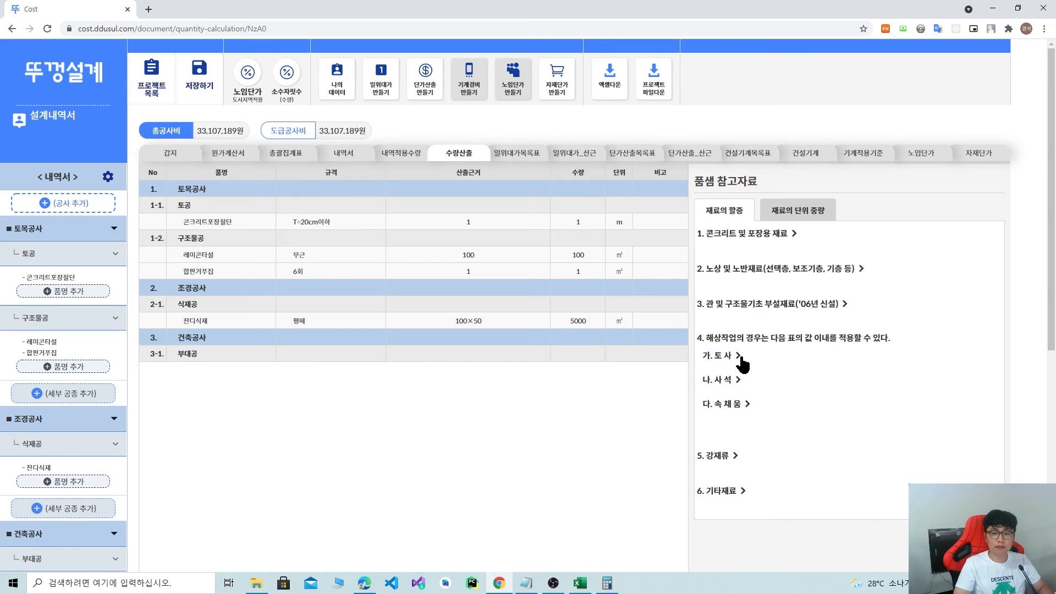
scroll(739, 385, "down", 1)
left_click(744, 440)
scroll(795, 401, "down", 3)
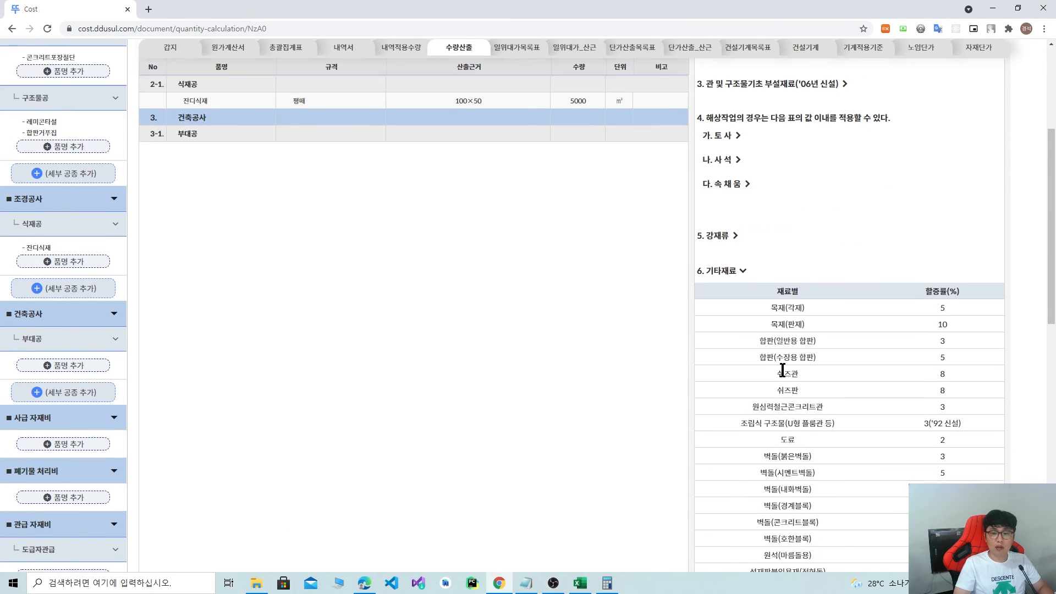
scroll(785, 375, "down", 4)
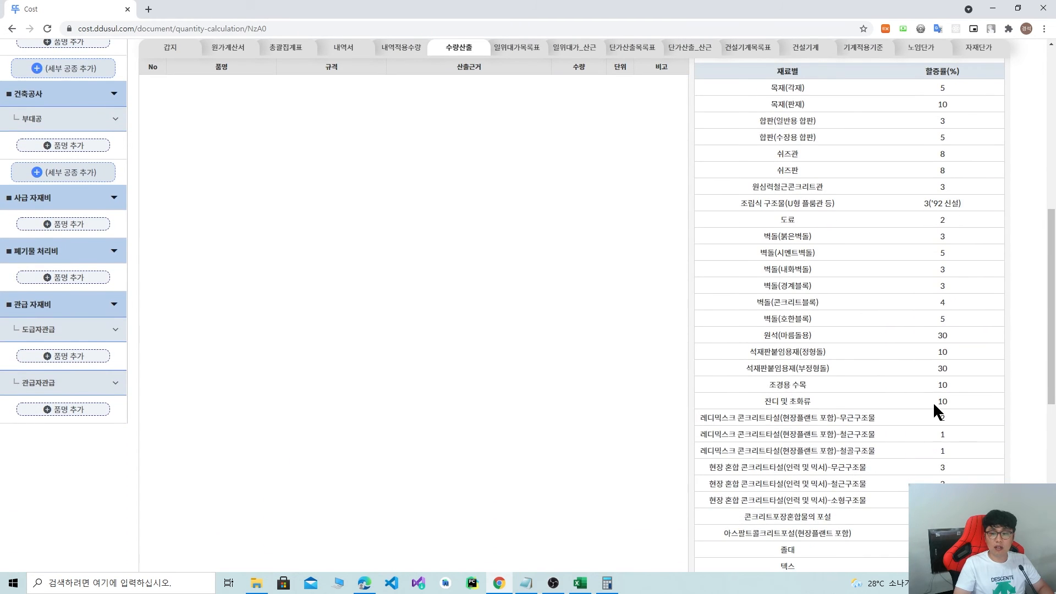
scroll(671, 318, "up", 10)
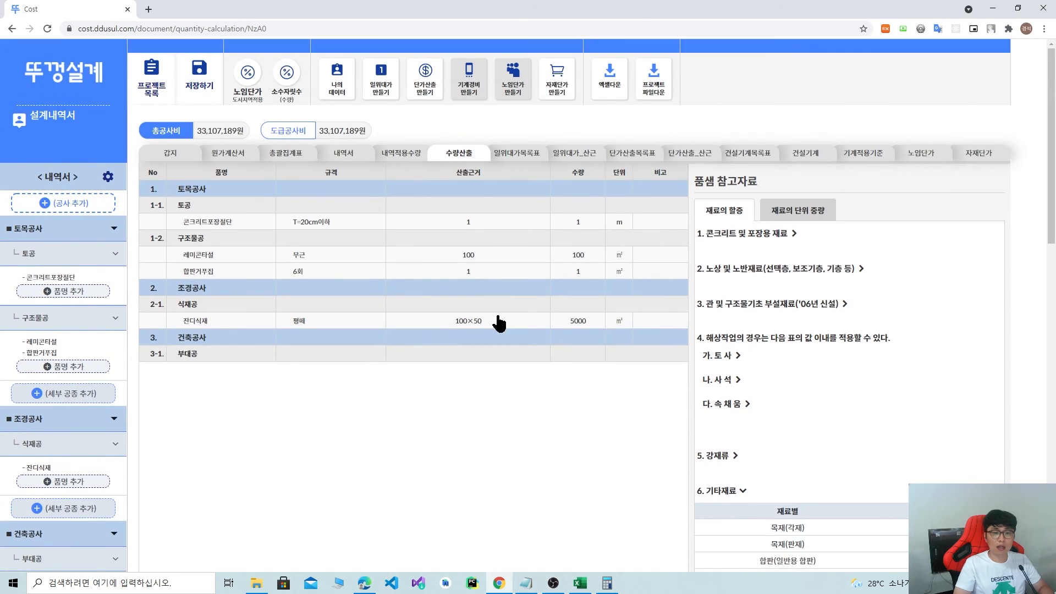
Extend the 잔디식재 quantity formula in 수량산출 with the surcharge factor to 100*50*1.1.
left_click(498, 320)
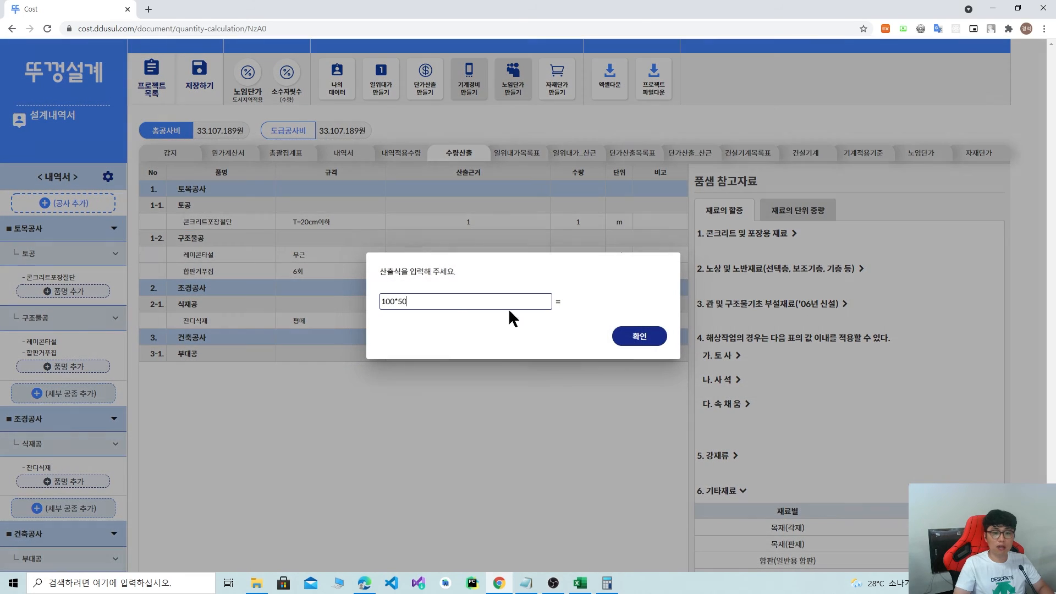
type("*1.1")
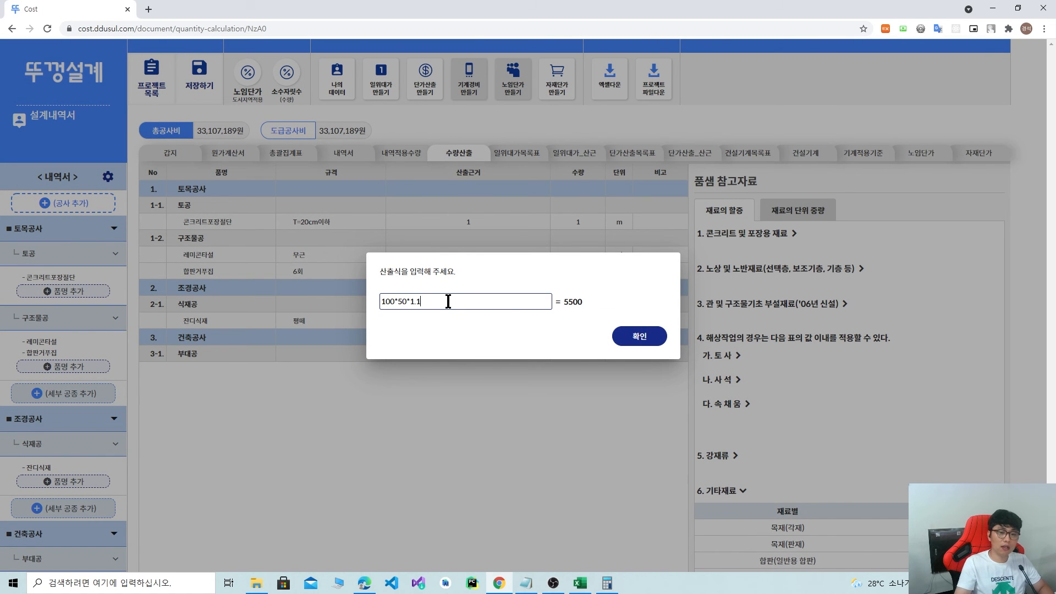
left_click(639, 336)
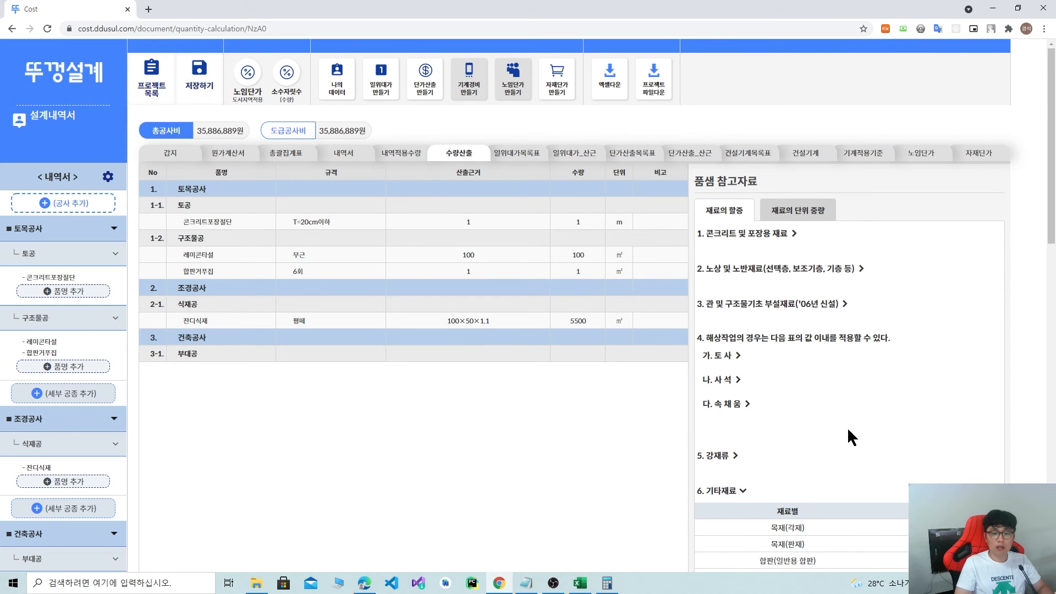
Set the 잔디식재 quantity formula in 수량산출 to 100*50 without the surcharge factor, and return to the 내역서.
scroll(847, 427, "down", 3)
scroll(825, 424, "up", 2)
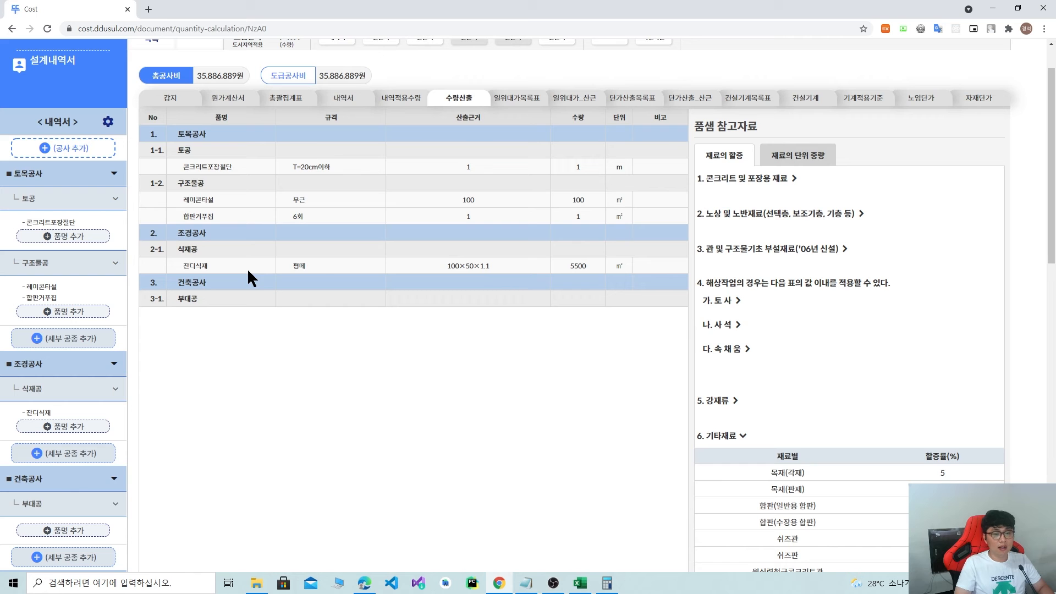
left_click(490, 266)
left_click_drag(427, 301, 411, 303)
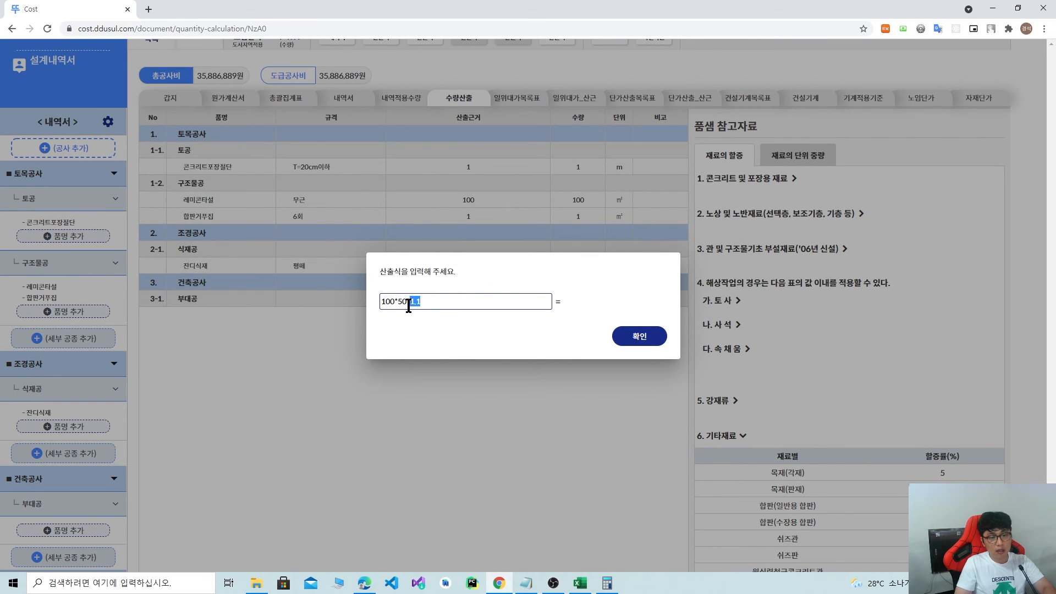
type("11")
left_click(554, 312)
left_click_drag(565, 305, 587, 305)
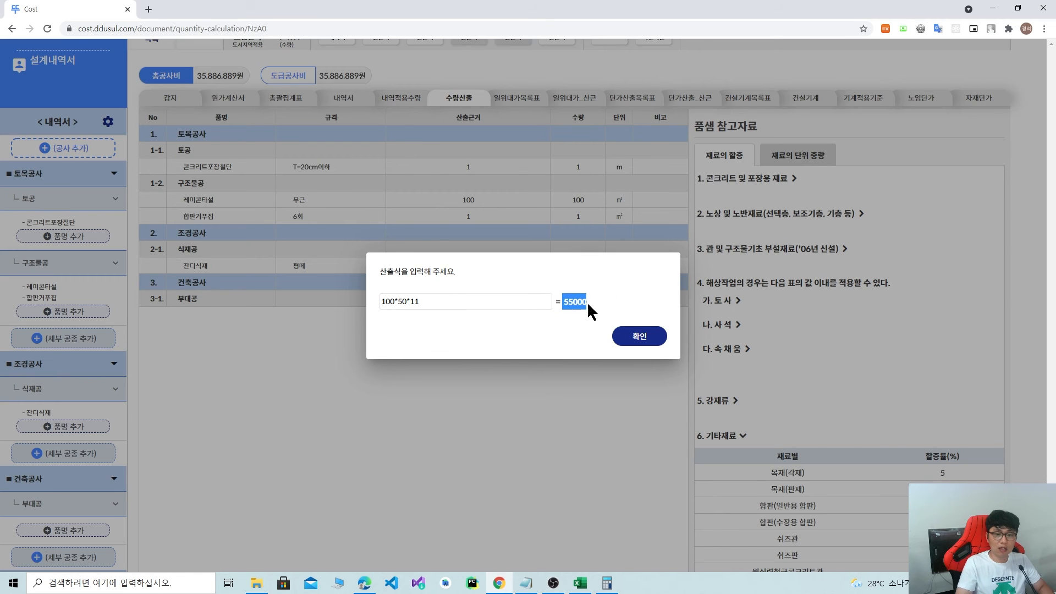
left_click_drag(443, 302, 409, 303)
key("BackSpace")
left_click(638, 336)
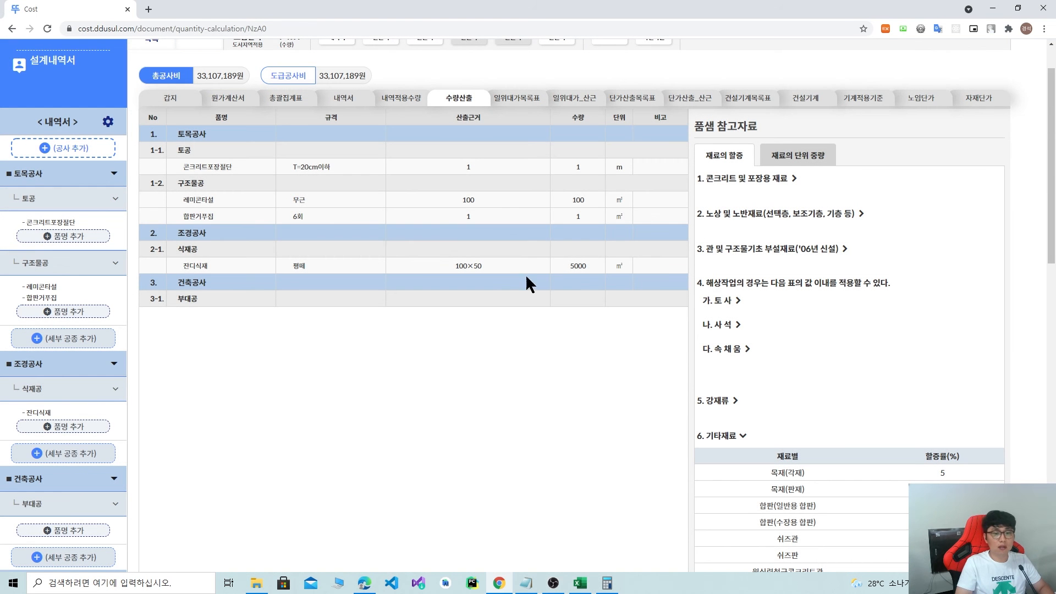
left_click(353, 106)
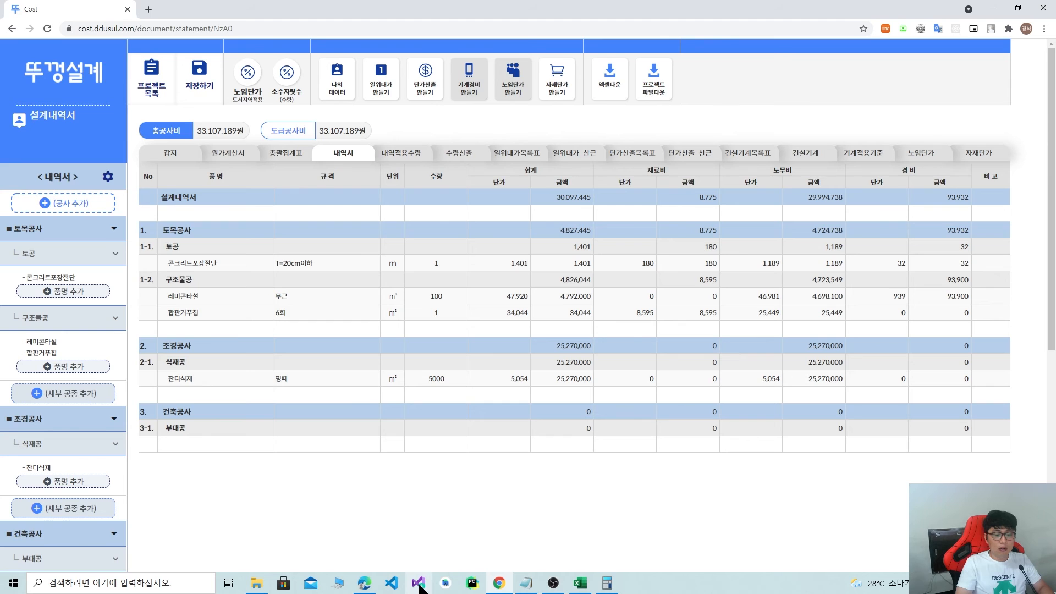
Switch to the 2021 건설공사 표준품셈 PDF and look over section 4-1-2 초류종자 살포(기계살포).
left_click(364, 583)
scroll(287, 224, "down", 3)
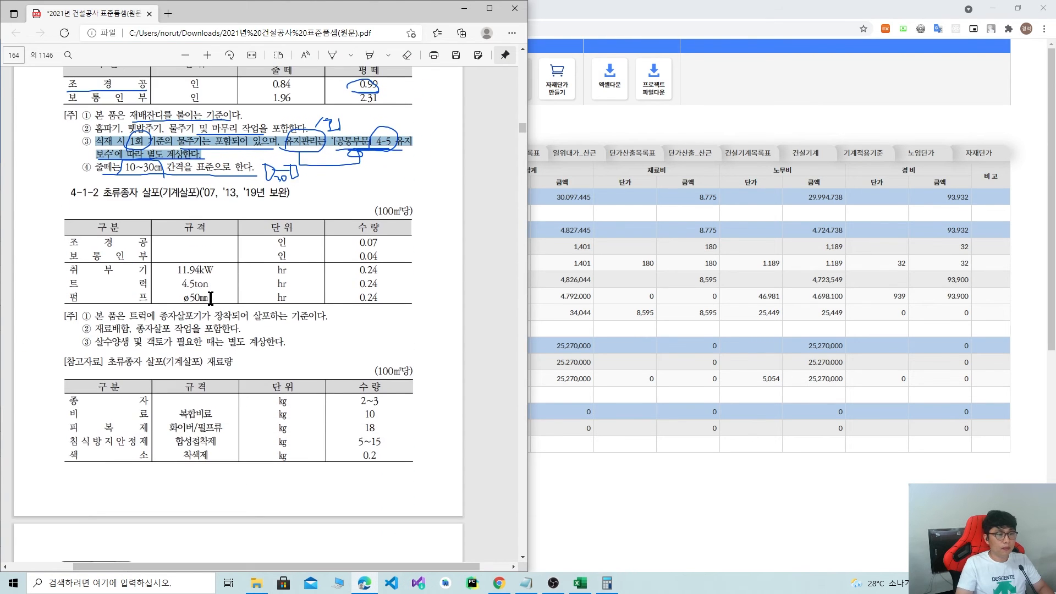
left_click_drag(101, 192, 201, 194)
left_click(208, 194)
scroll(207, 194, "up", 2)
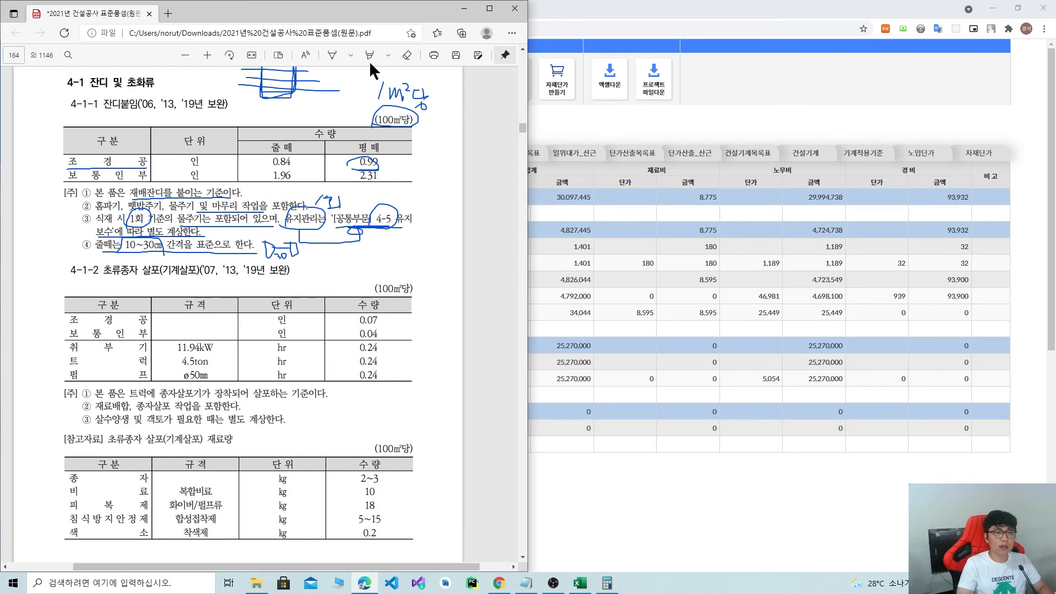
Erase the handwritten pen marks around the 4-1-1 잔디붙임 table and its notes.
left_click(407, 55)
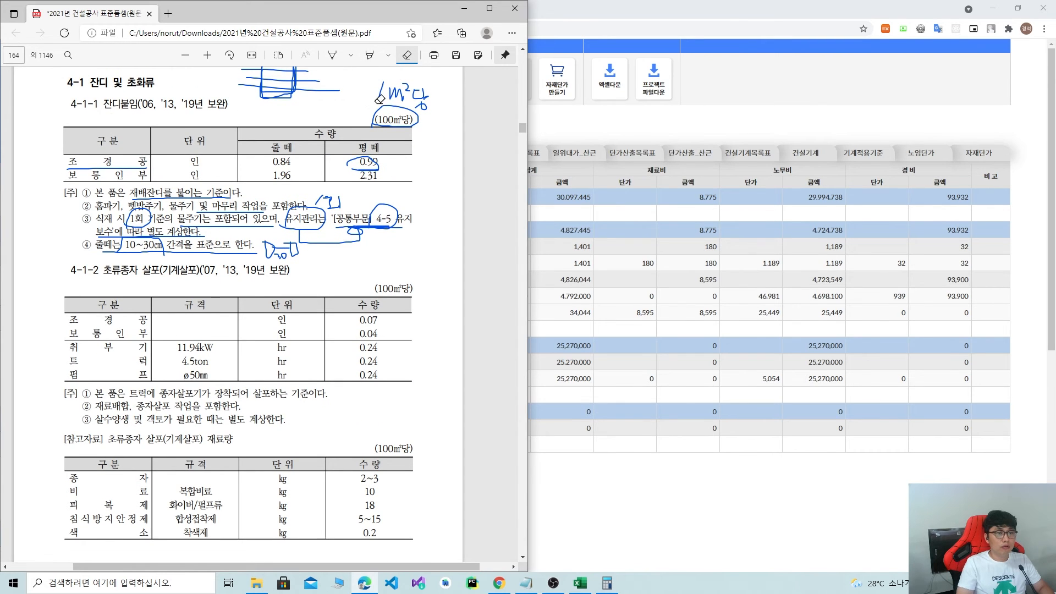
scroll(294, 122, "up", 2)
mouse_move(294, 122)
left_mouse_down()
mouse_move(278, 166)
mouse_move(409, 162)
mouse_move(422, 177)
mouse_move(418, 195)
left_mouse_up()
left_click_drag(372, 231, 369, 250)
scroll(191, 252, "down", 3)
mouse_move(165, 194)
left_mouse_down()
mouse_move(110, 237)
mouse_move(294, 199)
mouse_move(278, 251)
mouse_move(380, 219)
mouse_move(330, 203)
mouse_move(358, 238)
left_mouse_up()
scroll(341, 242, "down", 3)
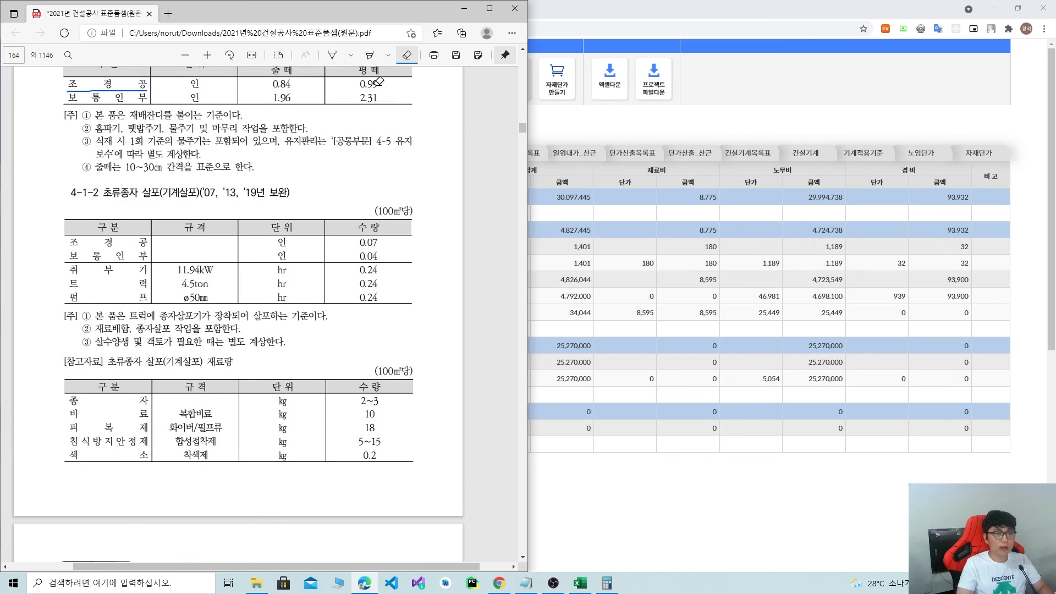
Annotate the 4-1-2 table by circling 100㎡당 and hr and writing the 1㎡당 labour quantities 0.0007 and 0.0004.
left_click(331, 55)
mouse_move(375, 219)
left_mouse_down()
mouse_move(419, 216)
mouse_move(396, 194)
mouse_move(368, 219)
left_mouse_up()
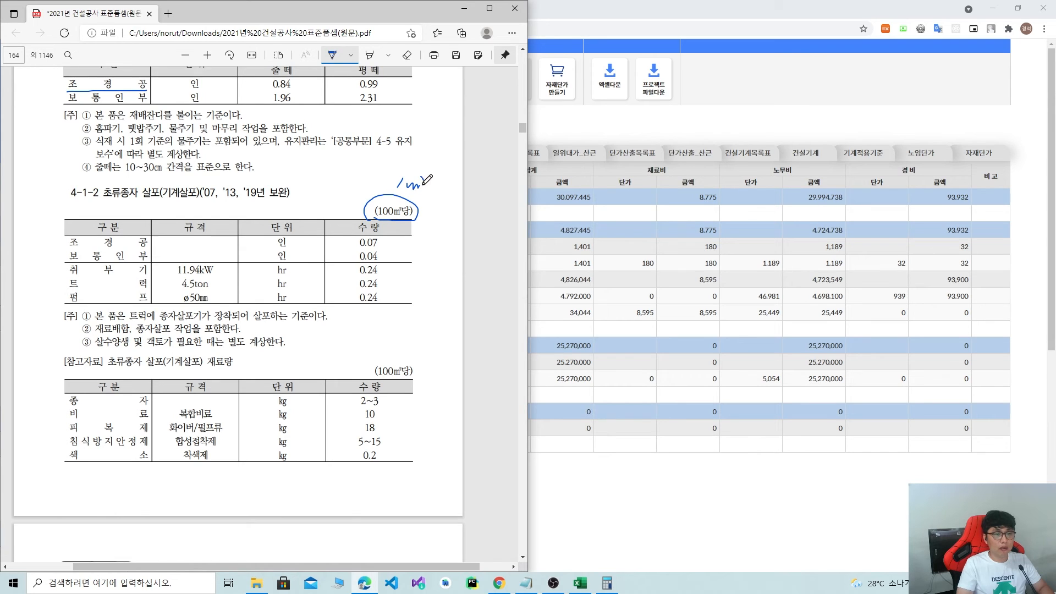
left_click_drag(436, 181, 441, 186)
left_click_drag(443, 237, 455, 241)
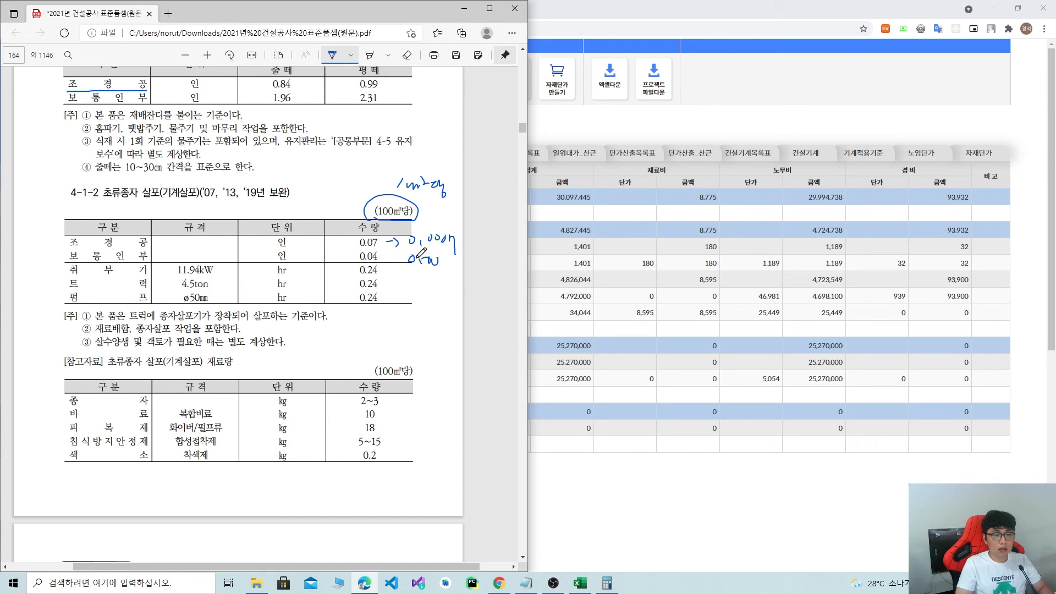
left_click_drag(449, 258, 455, 267)
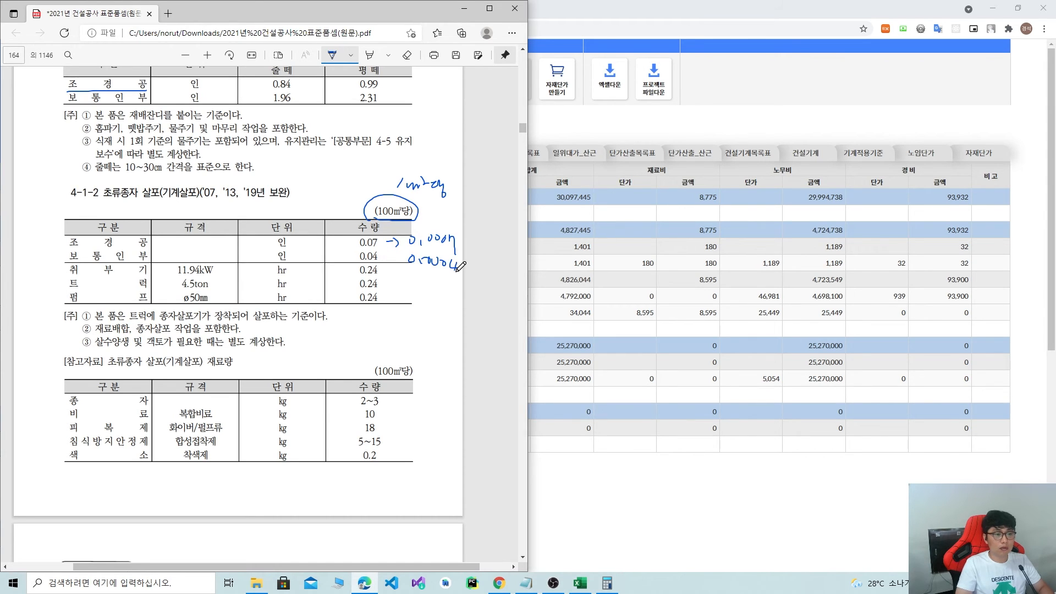
mouse_move(264, 272)
left_mouse_down()
mouse_move(291, 275)
mouse_move(268, 264)
left_mouse_up()
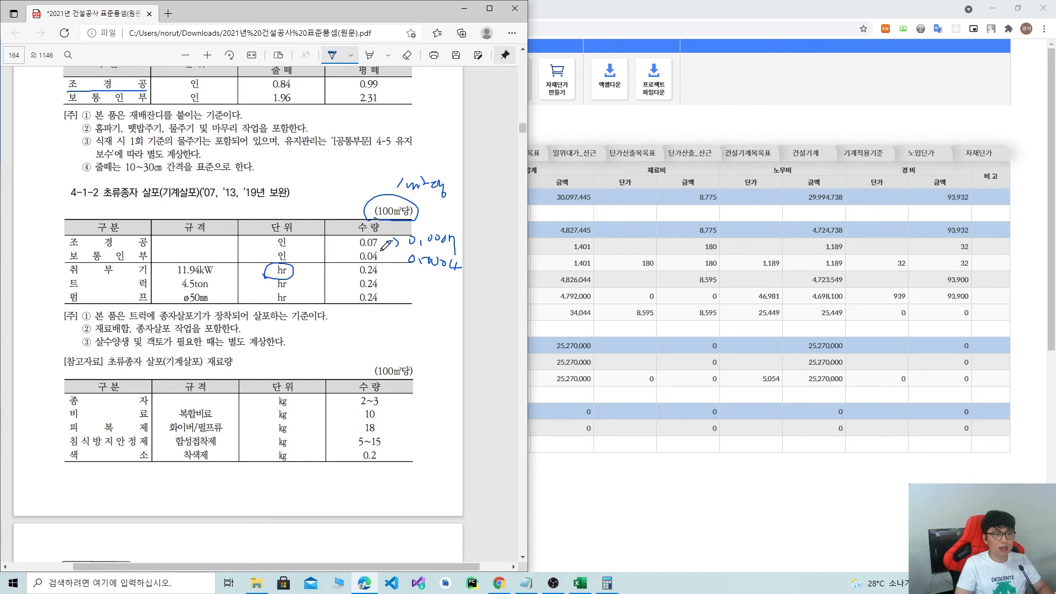
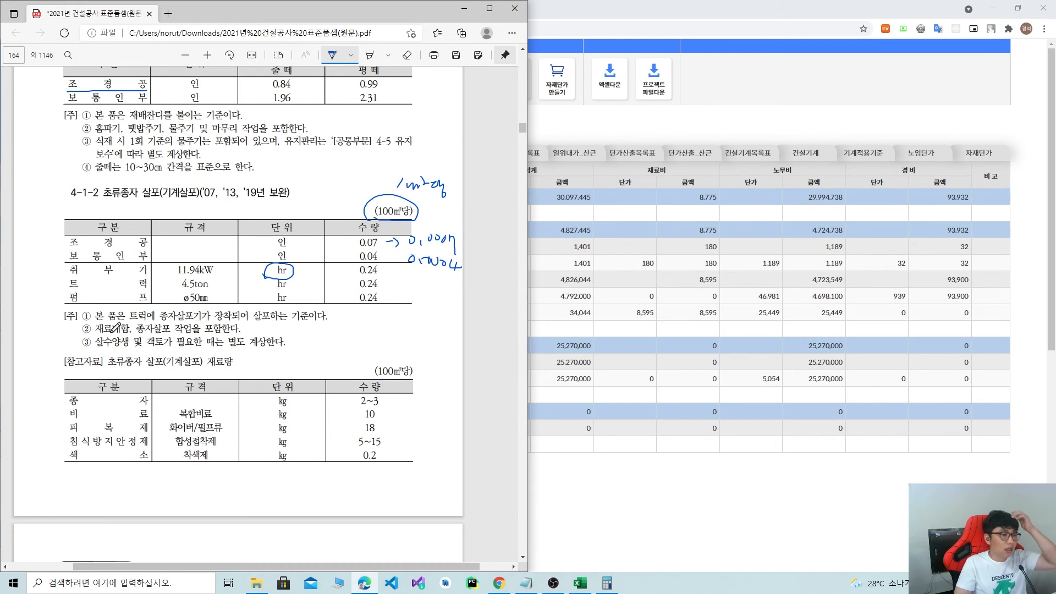
Underline note ① below the 4-1-2 table and circle 트럭에 and 장착 in it.
left_click_drag(134, 319, 330, 323)
left_click(337, 323)
mouse_move(158, 306)
left_mouse_down()
mouse_move(144, 325)
mouse_move(161, 307)
left_mouse_up()
mouse_move(231, 320)
left_mouse_down()
mouse_move(212, 319)
mouse_move(312, 323)
left_mouse_up()
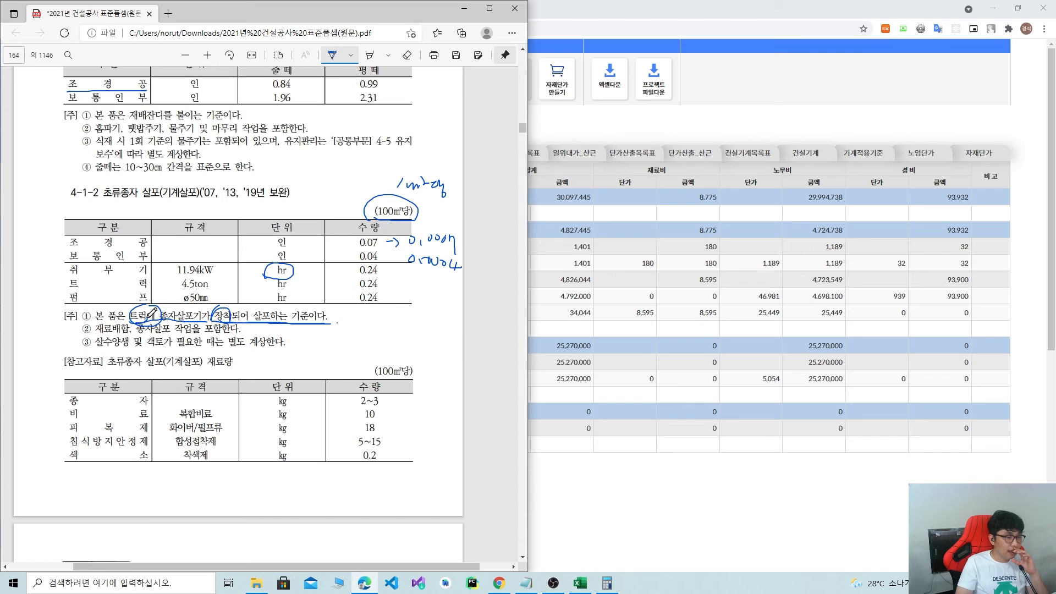
Mark the 취부기, 트럭 and 펌프 rows and cross out 4.5ton, and erase the 트럭 and 펌프 marks.
mouse_move(67, 302)
left_mouse_down()
mouse_move(145, 283)
mouse_move(71, 290)
left_mouse_up()
mouse_move(59, 274)
left_mouse_down()
mouse_move(159, 272)
mouse_move(82, 260)
left_mouse_up()
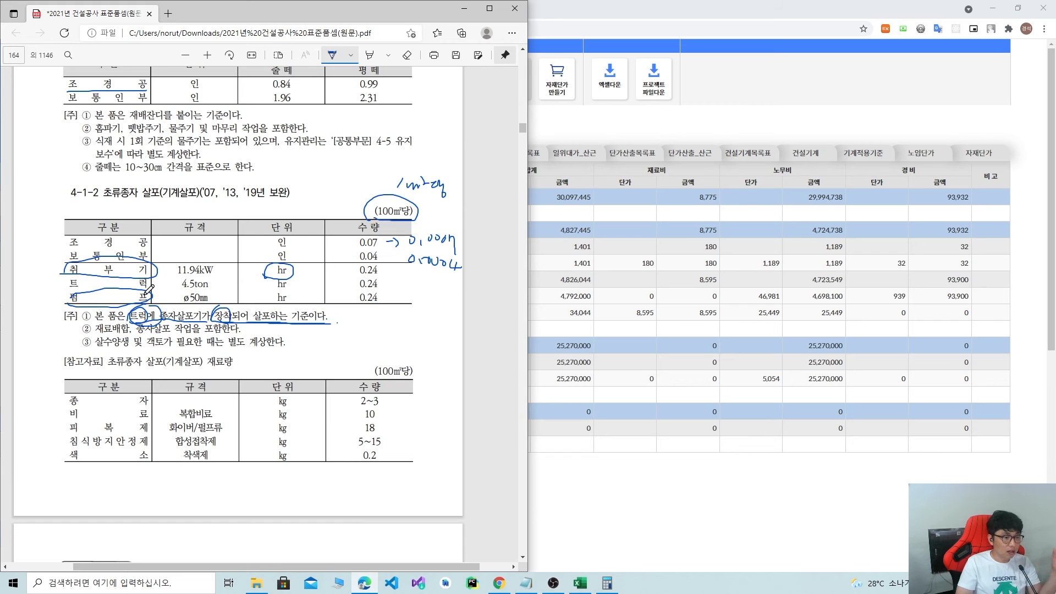
scroll(154, 300, "down", 5)
scroll(114, 292, "up", 5)
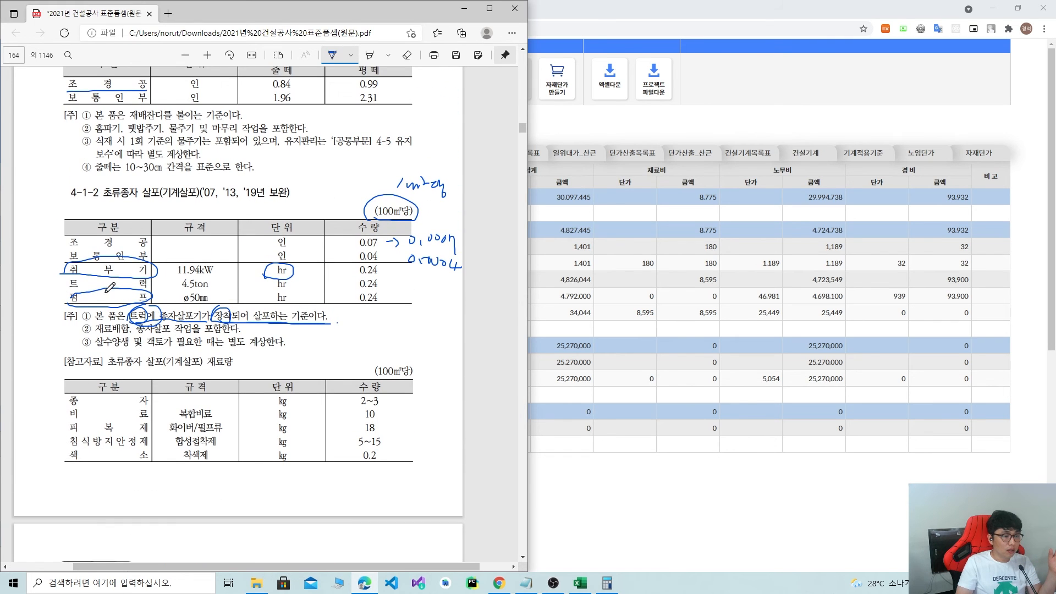
mouse_move(65, 289)
left_mouse_down()
mouse_move(158, 281)
mouse_move(71, 284)
left_mouse_up()
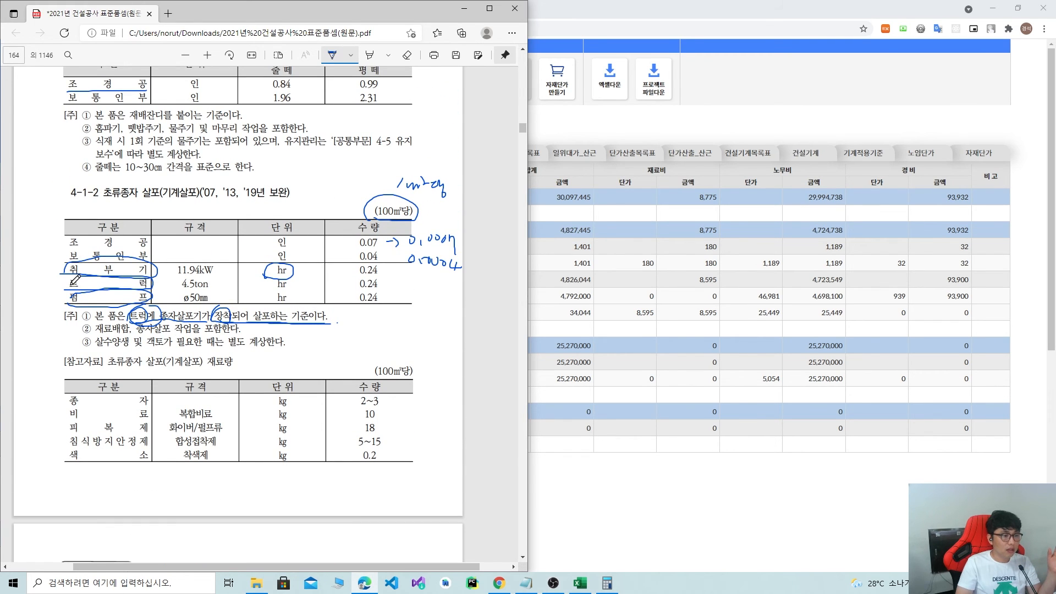
mouse_move(215, 271)
left_mouse_down()
mouse_move(184, 288)
mouse_move(212, 290)
left_mouse_up()
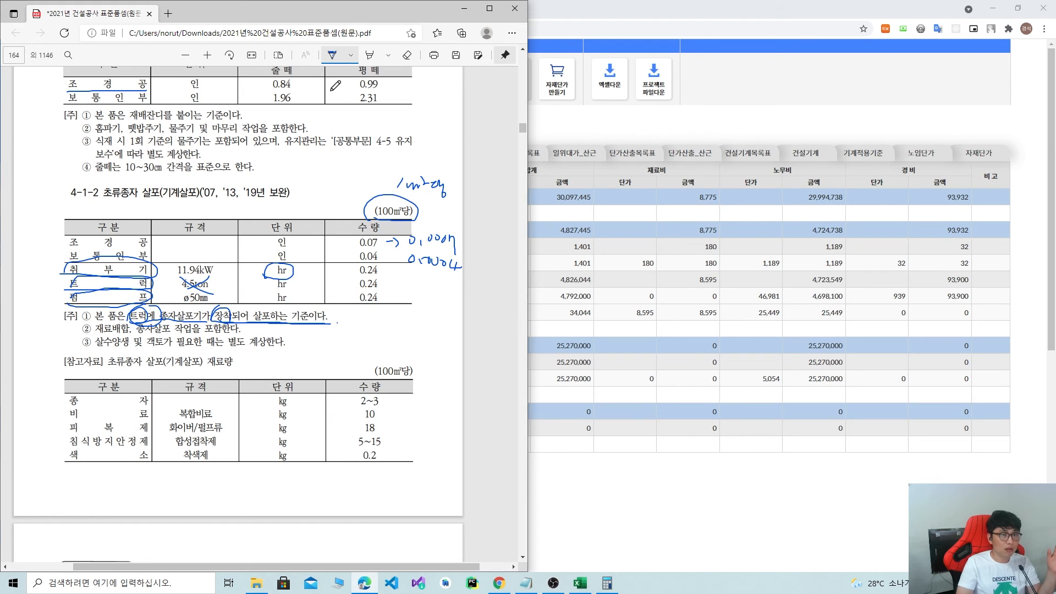
left_click(406, 56)
mouse_move(91, 279)
left_mouse_down()
mouse_move(73, 271)
mouse_move(95, 284)
mouse_move(216, 279)
left_mouse_up()
Underline notes ② and ③ of section 4-1-2 and handwrite 토양개량제 beside note ③.
left_click(333, 56)
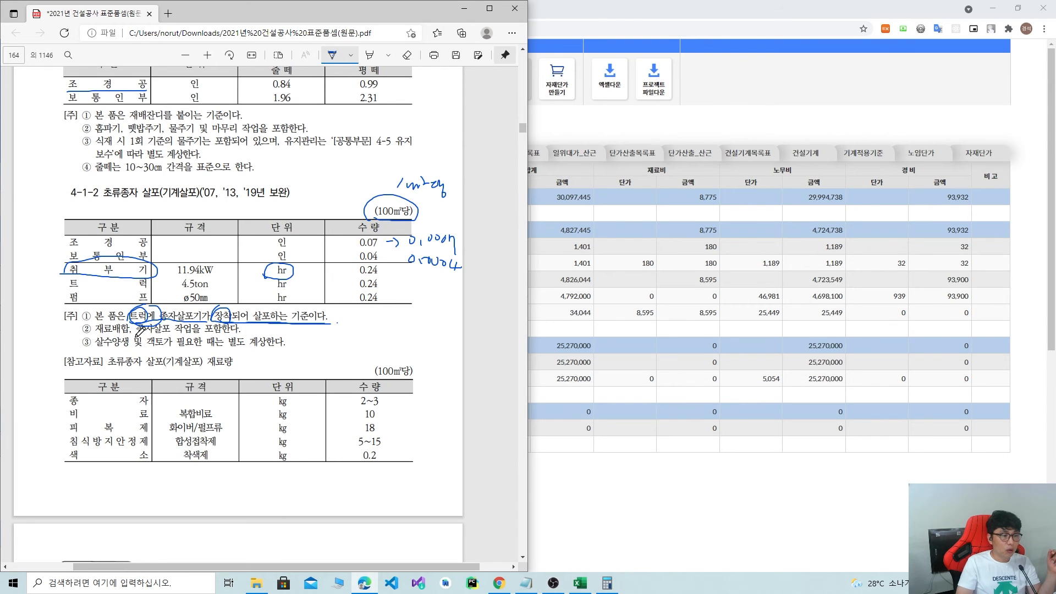
left_click_drag(140, 333, 240, 328)
left_click_drag(98, 347, 285, 346)
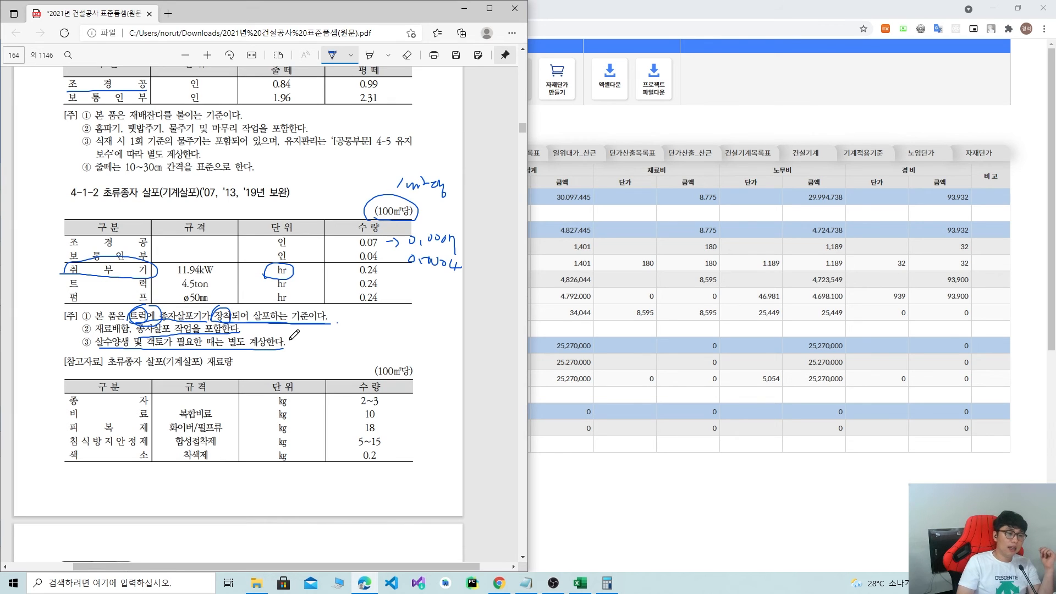
left_click_drag(307, 340, 312, 343)
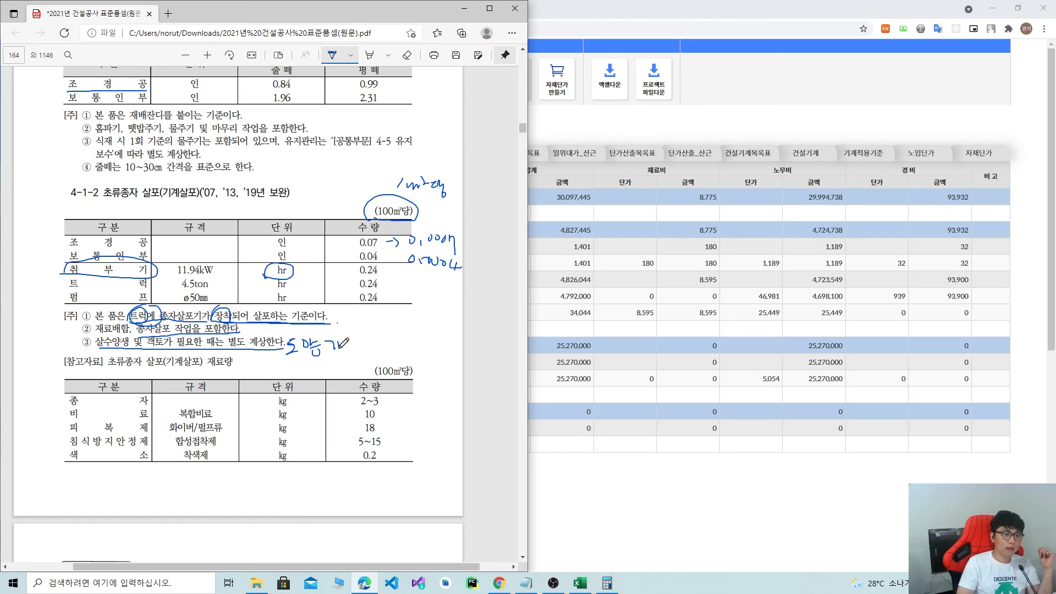
mouse_move(361, 338)
left_mouse_down()
mouse_move(373, 345)
mouse_move(363, 360)
mouse_move(385, 348)
left_mouse_up()
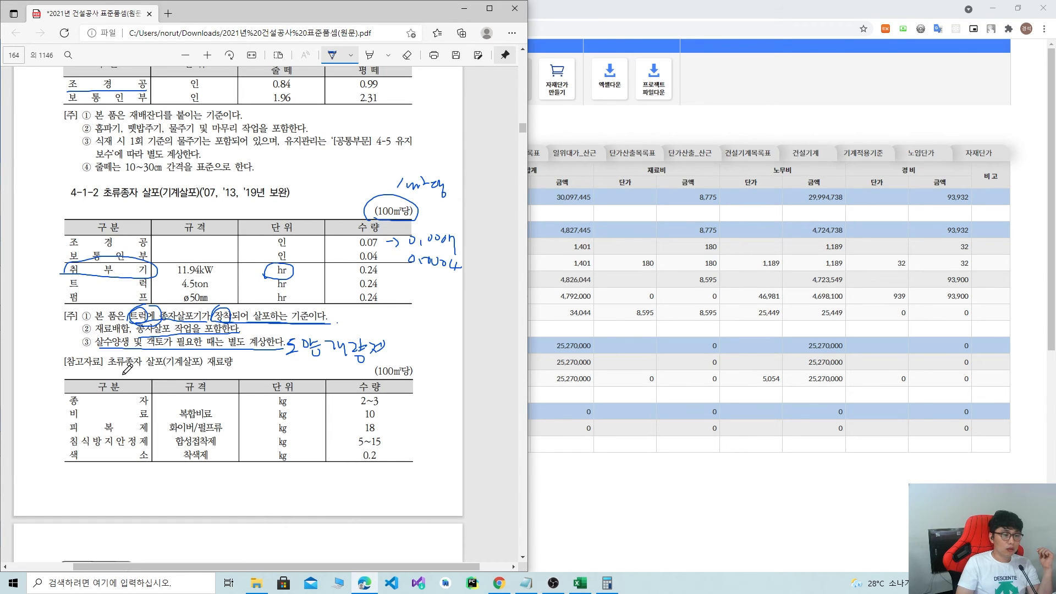
Mark the 참고자료 material table by underlining its title, circling the material names and 100㎡당, and boxing the kg units.
left_click_drag(119, 368, 253, 372)
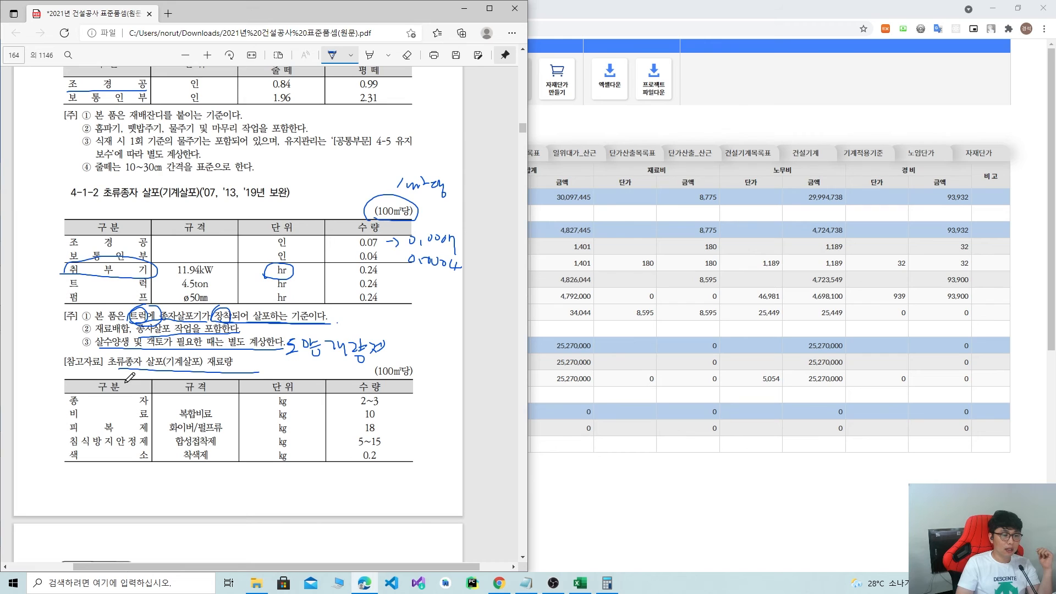
mouse_move(98, 370)
left_mouse_down()
mouse_move(67, 434)
mouse_move(147, 469)
mouse_move(158, 375)
left_mouse_up()
mouse_move(350, 408)
left_mouse_down()
mouse_move(383, 405)
mouse_move(370, 358)
left_mouse_up()
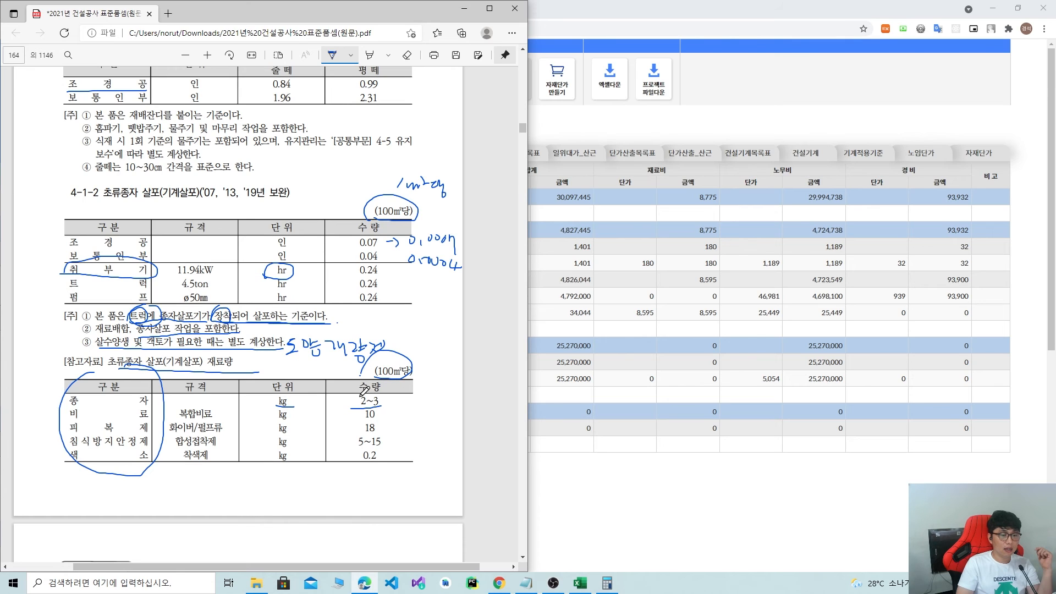
mouse_move(253, 391)
left_mouse_down()
mouse_move(269, 436)
mouse_move(305, 400)
mouse_move(268, 434)
mouse_move(314, 462)
mouse_move(287, 385)
mouse_move(271, 455)
mouse_move(316, 459)
mouse_move(263, 389)
mouse_move(268, 467)
left_mouse_up()
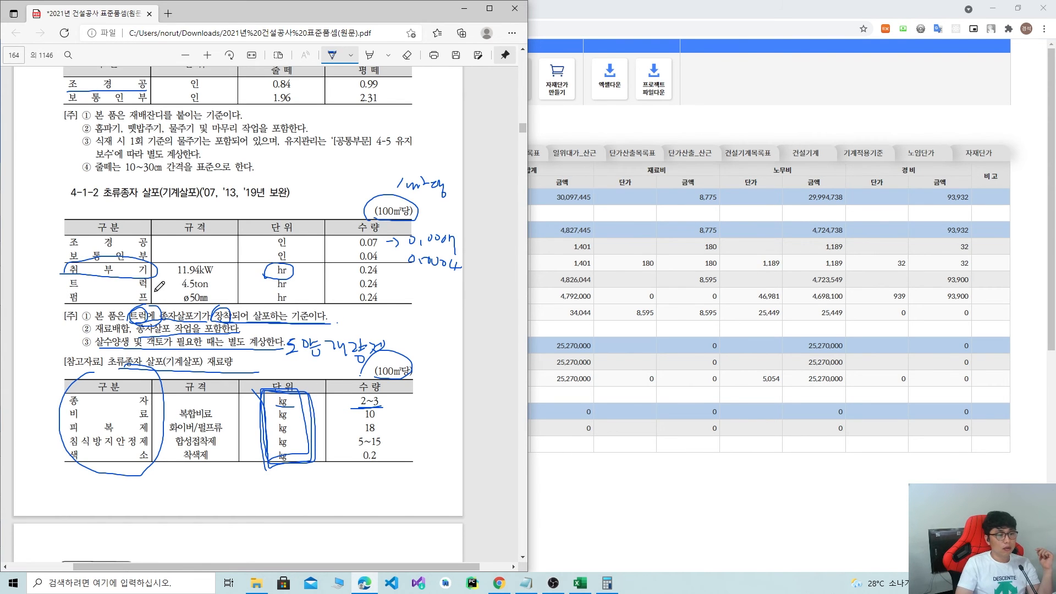
Box the 취부기 row in the 4-1-2 table and erase the pen marks around it.
scroll(160, 286, "down", 2)
scroll(159, 284, "up", 4)
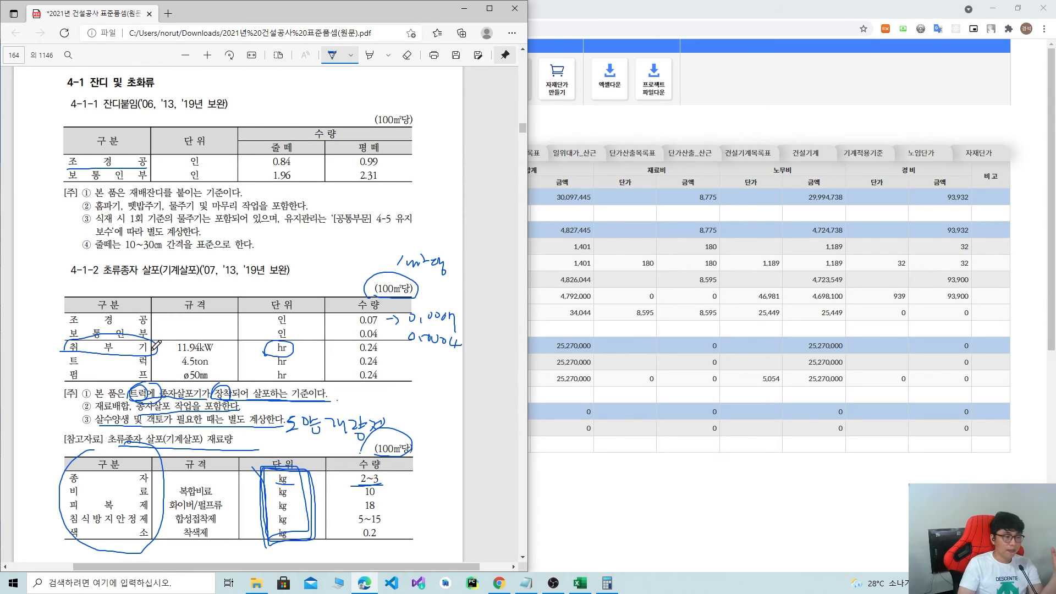
left_click_drag(77, 350, 149, 350)
mouse_move(59, 340)
left_mouse_down()
mouse_move(88, 356)
mouse_move(153, 337)
mouse_move(73, 339)
left_mouse_up()
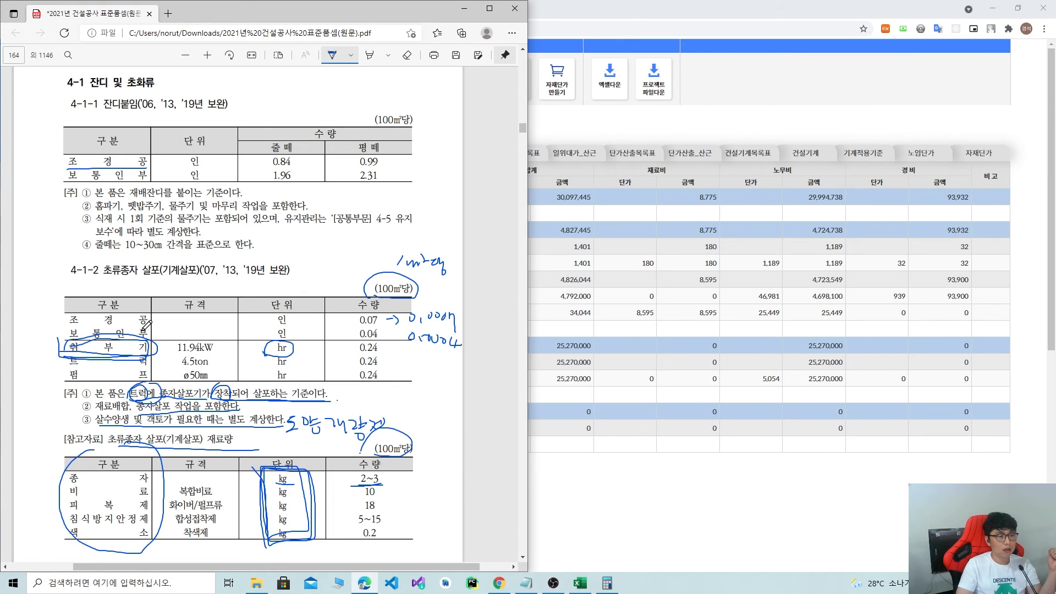
left_click(407, 55)
left_click(130, 334)
left_click(128, 347)
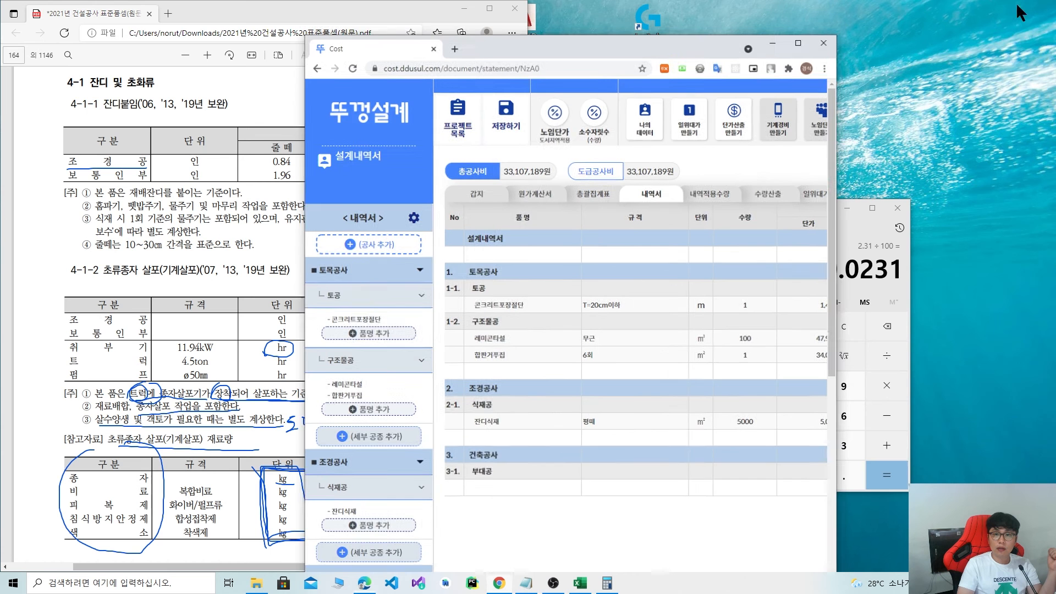
Place the Cost browser window beside the PDF and start creating a new 일위대가.
left_click(1017, 6)
left_click_drag(664, 47, 1055, 87)
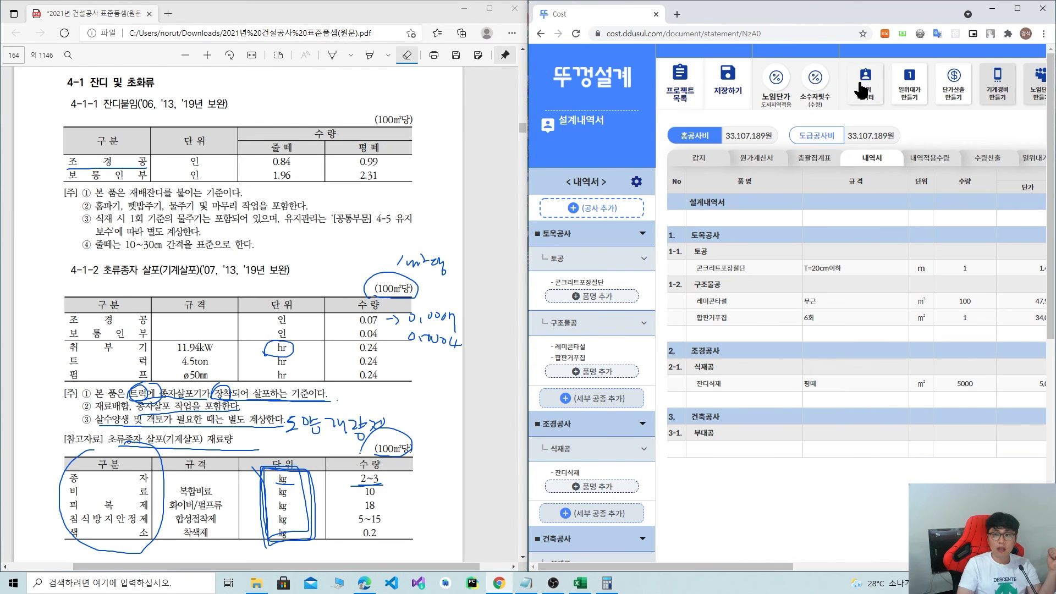
left_click(909, 83)
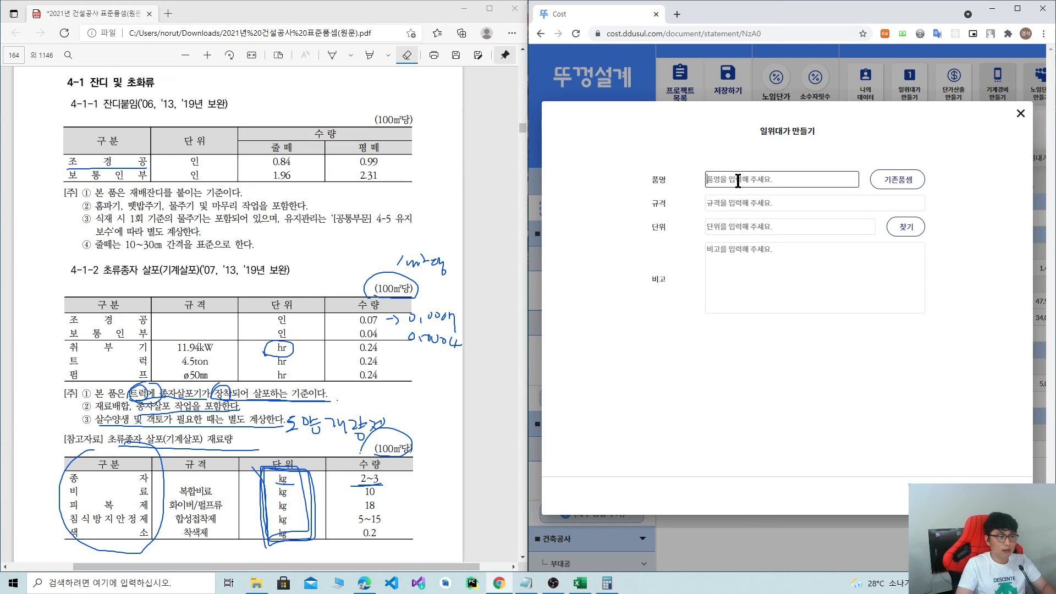
Enter 초류종자살포 as the new unit price's 품명 and 기계살포 as its 규격.
type("초")
key("BackSpace")
key("BackSpace")
type("초")
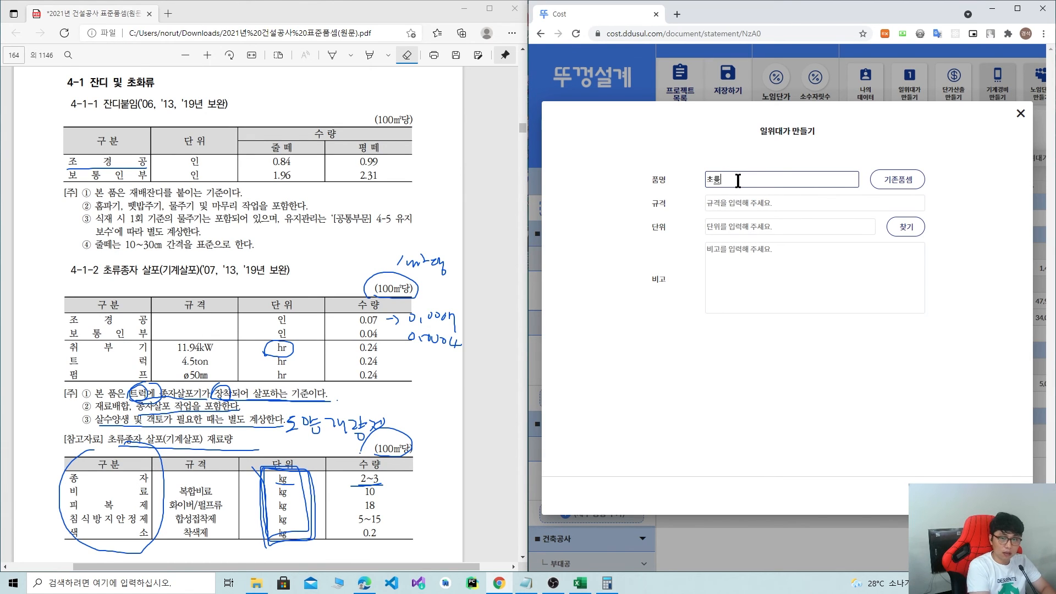
type("류종자살포")
key("Tab")
type("기계")
key("Tab")
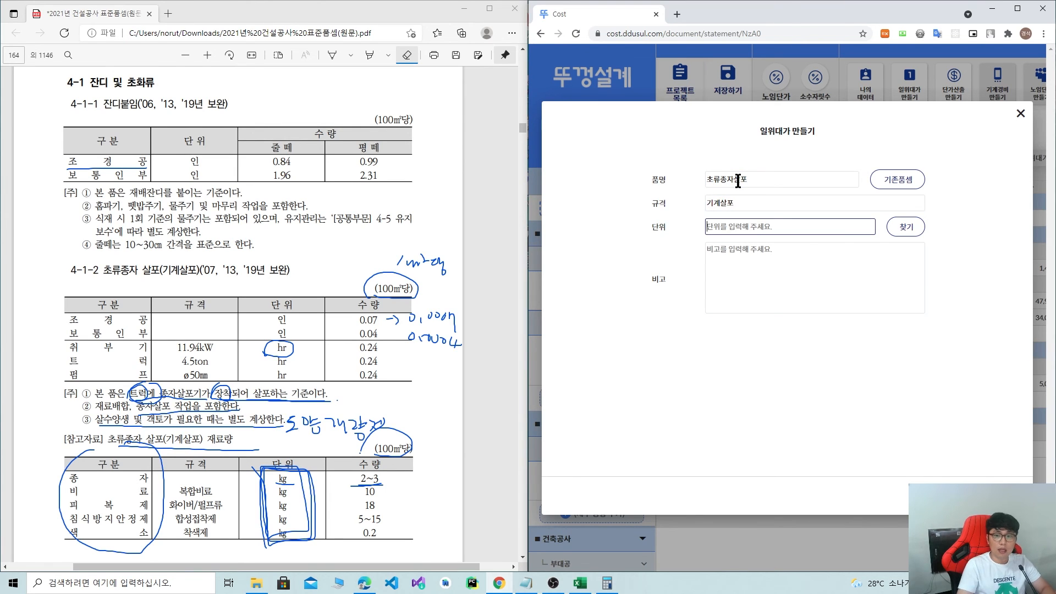
Set the new unit price's 단위 to ㎡ and enter 품셈4-1-2 as its 비고.
left_click(906, 227)
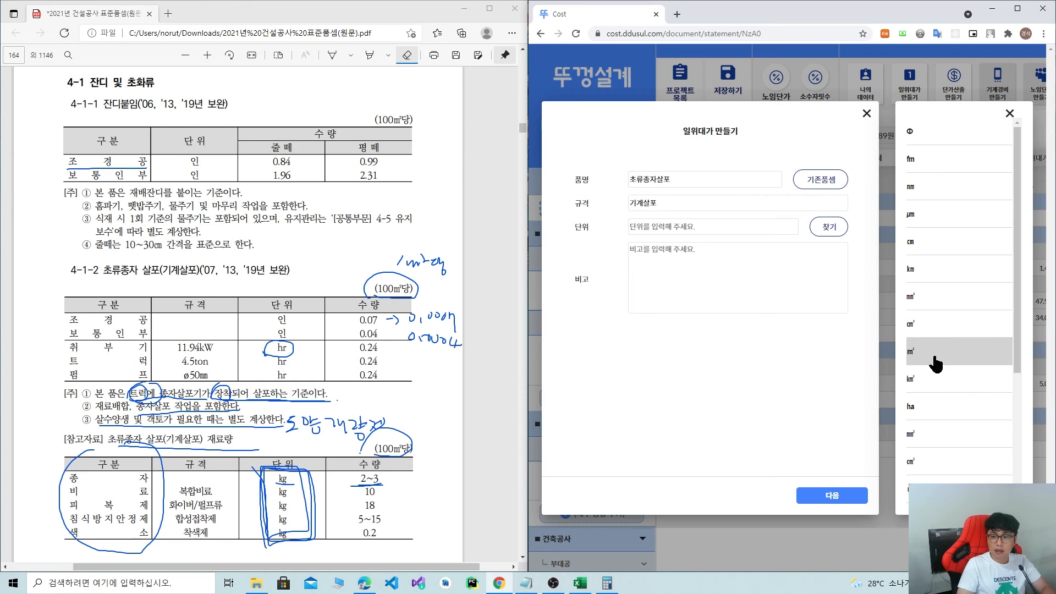
left_click(938, 353)
left_click(701, 267)
type("푸")
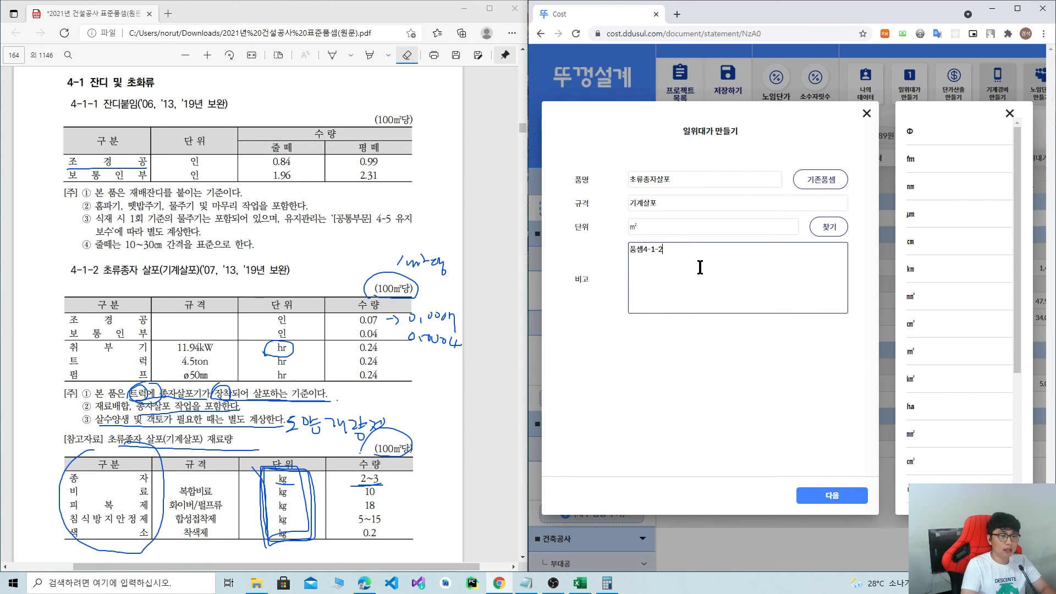
Proceed to the unit price's component entry and add the labour item 조경공 with a quantity of 0.0007.
left_click(831, 496)
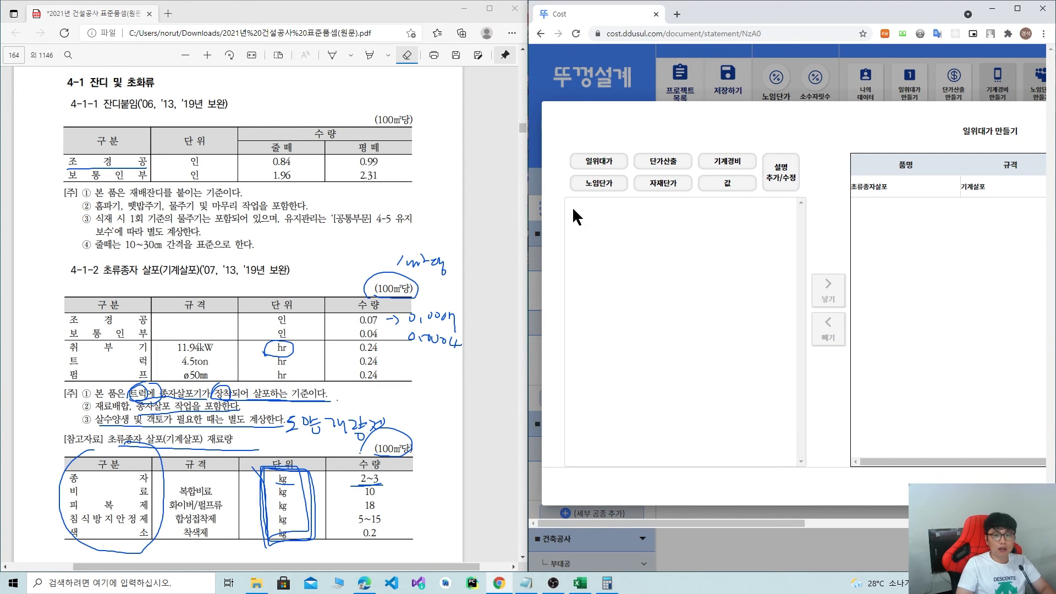
left_click(599, 183)
left_click(630, 177)
type("조경공")
double_click(649, 219)
left_click(655, 271)
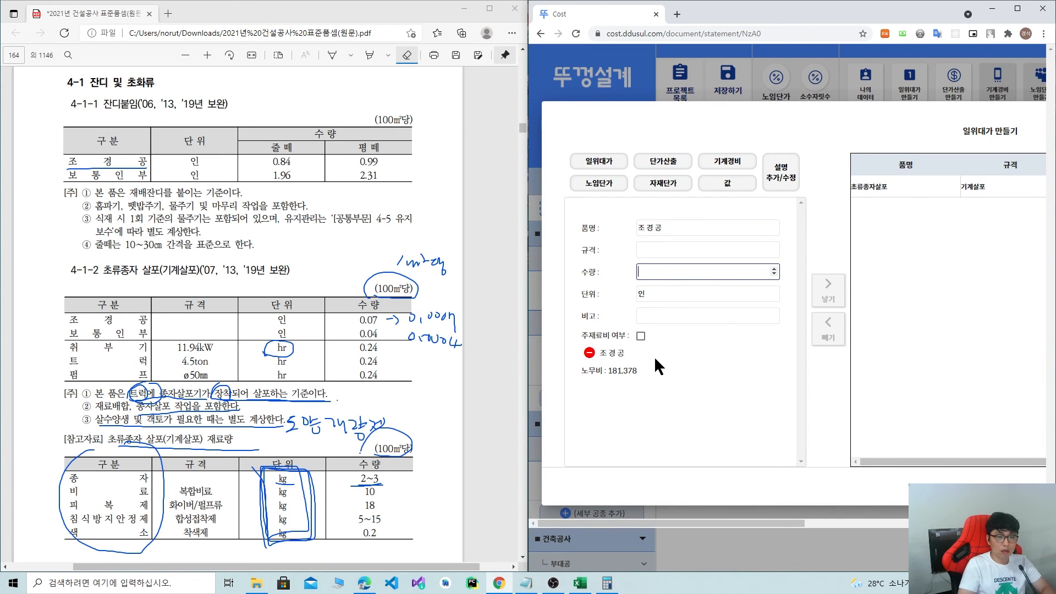
type("0.0007")
left_click(828, 291)
Add the labour item 보통인부 with a quantity of 0.0004 to the 초류종자살포 unit price.
left_click(588, 186)
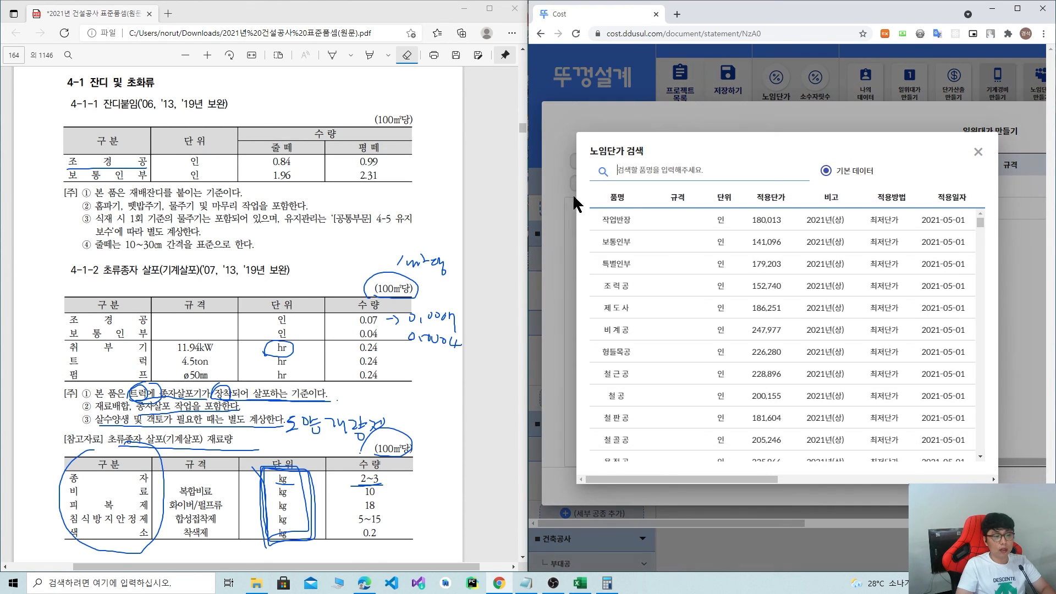
type("보통인부")
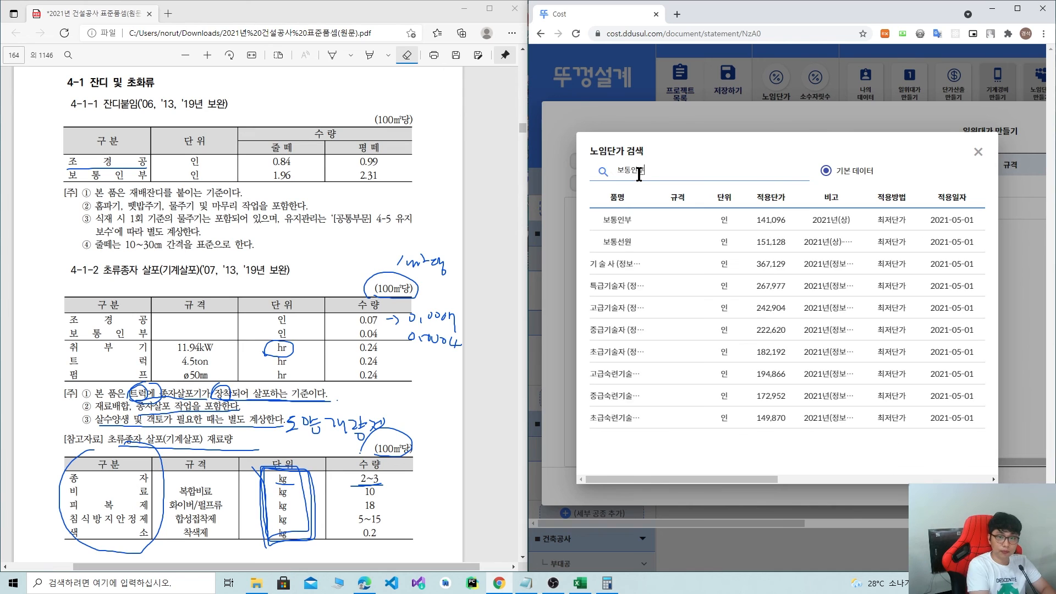
left_click(640, 219)
left_click(651, 273)
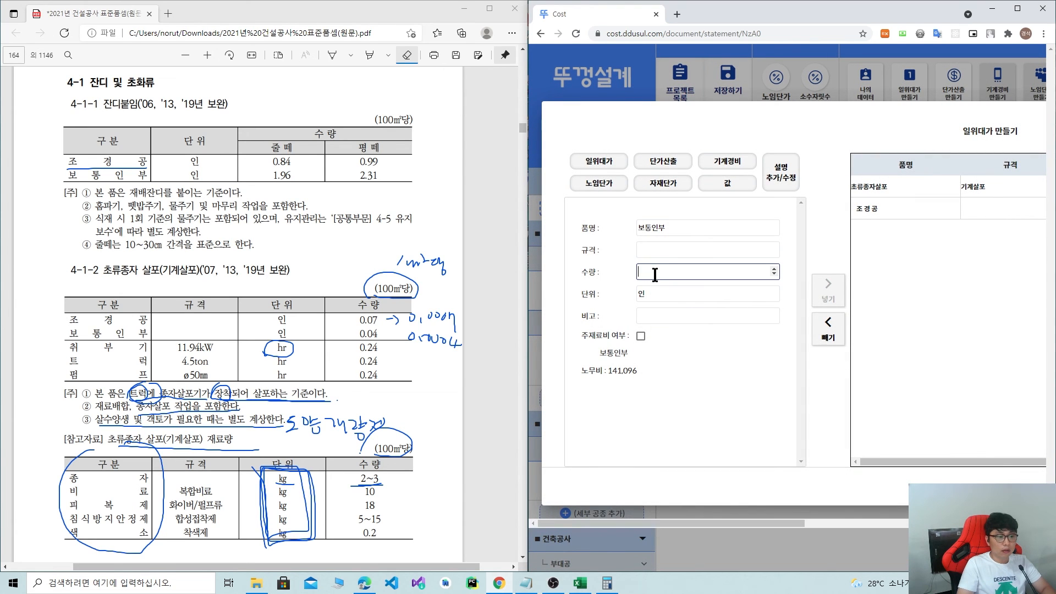
type("0.004")
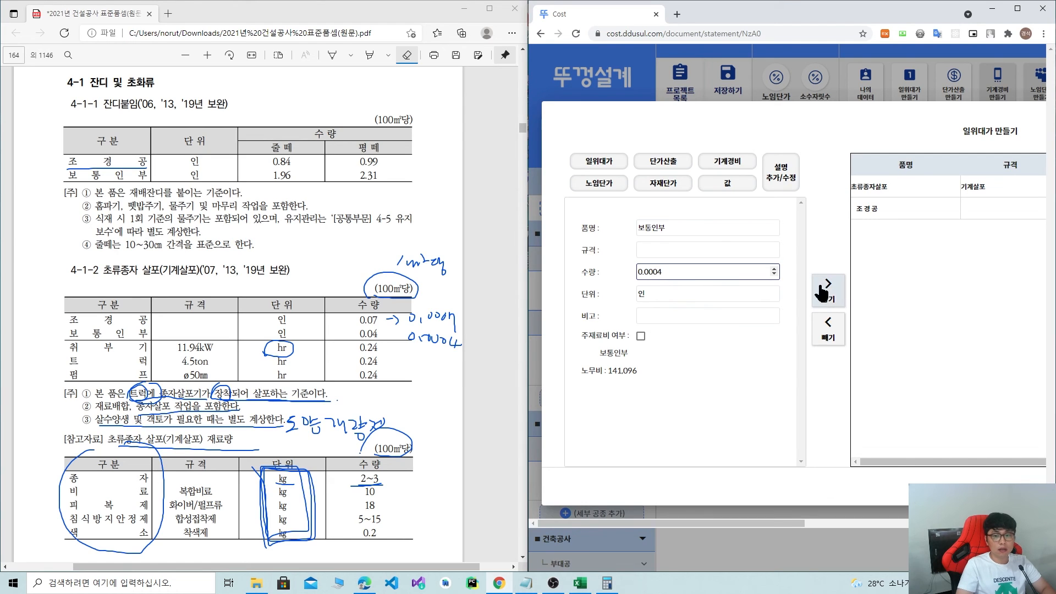
left_click(837, 296)
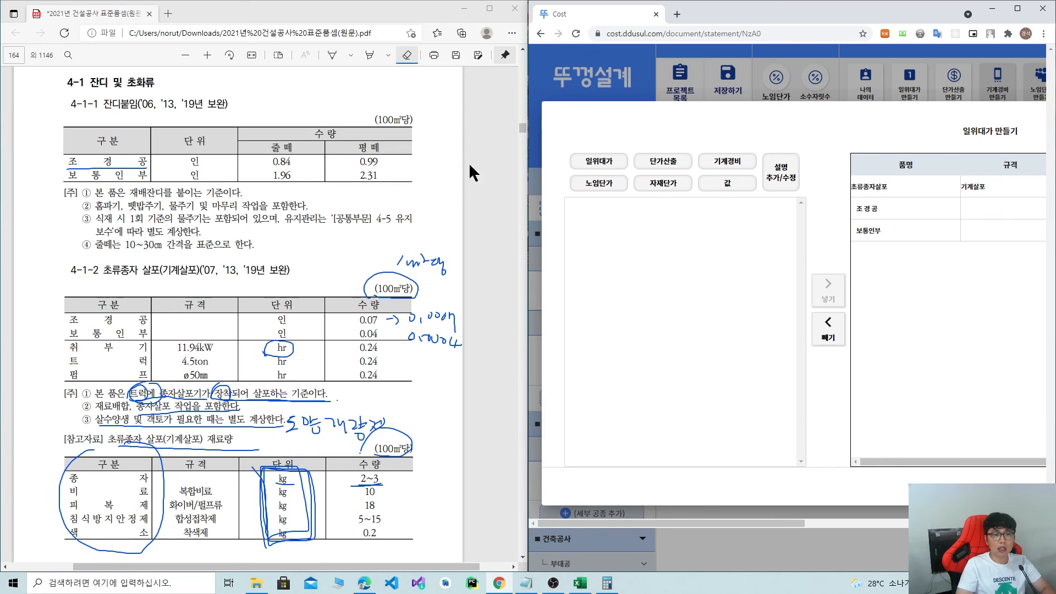
Bracket the 취부기, 트럭 and 펌프 rows in the 4-1-2 table with the pen and write 기계경비 beside them.
left_click(332, 55)
left_click_drag(66, 345, 67, 381)
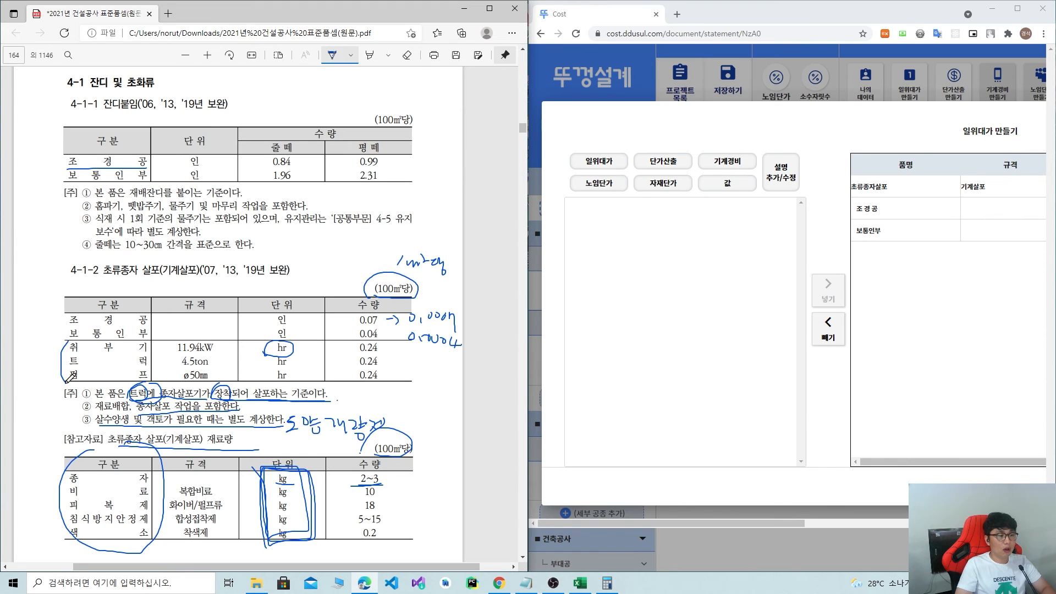
mouse_move(28, 349)
left_mouse_down()
mouse_move(33, 363)
mouse_move(65, 346)
mouse_move(54, 394)
left_mouse_up()
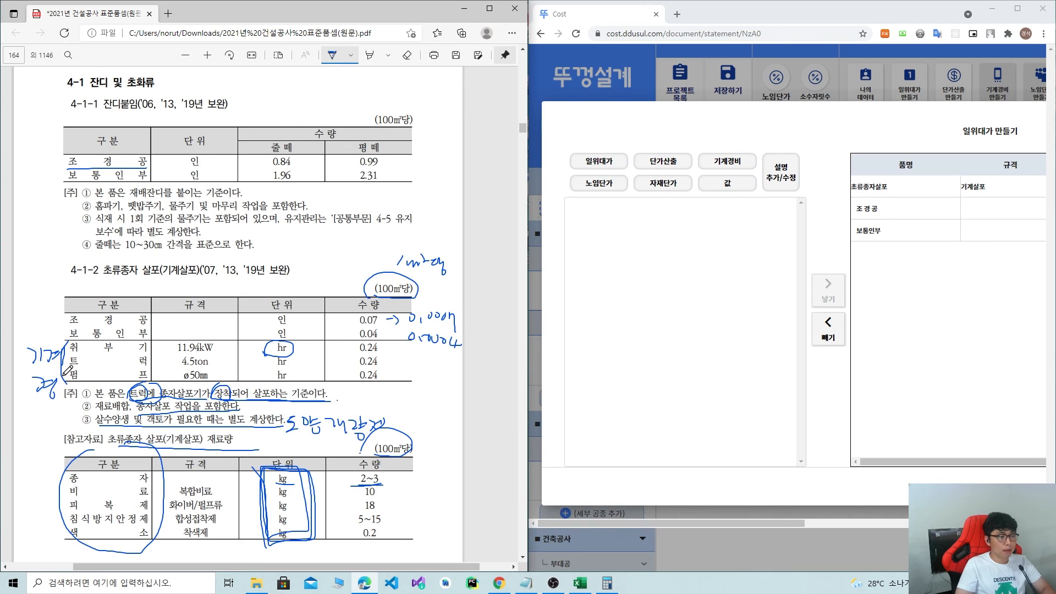
Add the machine cost 취부기(녹생토) 11.94kW with a quantity of 0.0024, underlining its specification and quantity in the PDF table.
left_click(727, 161)
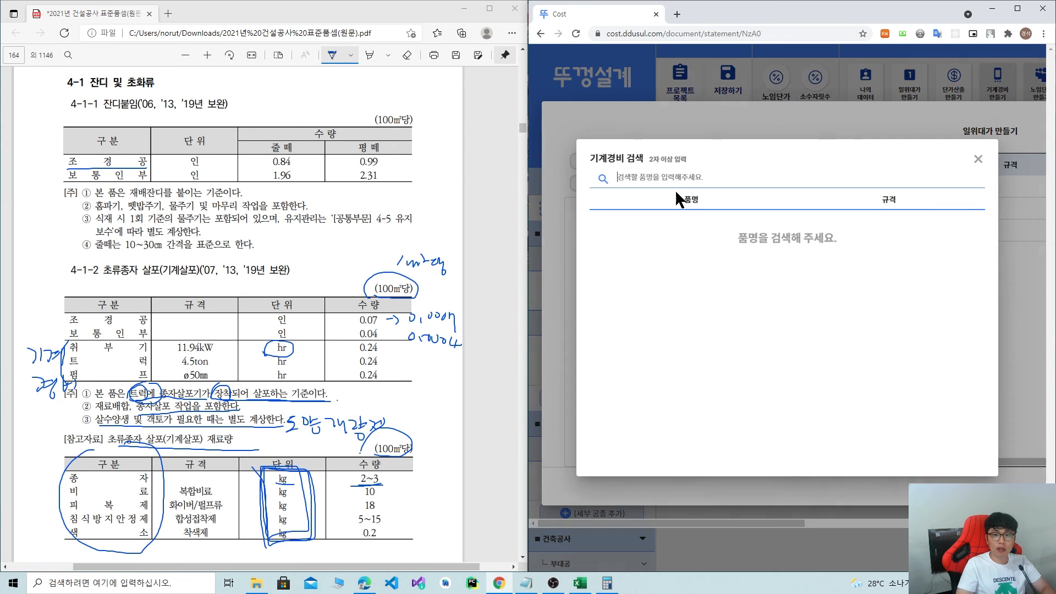
type("취")
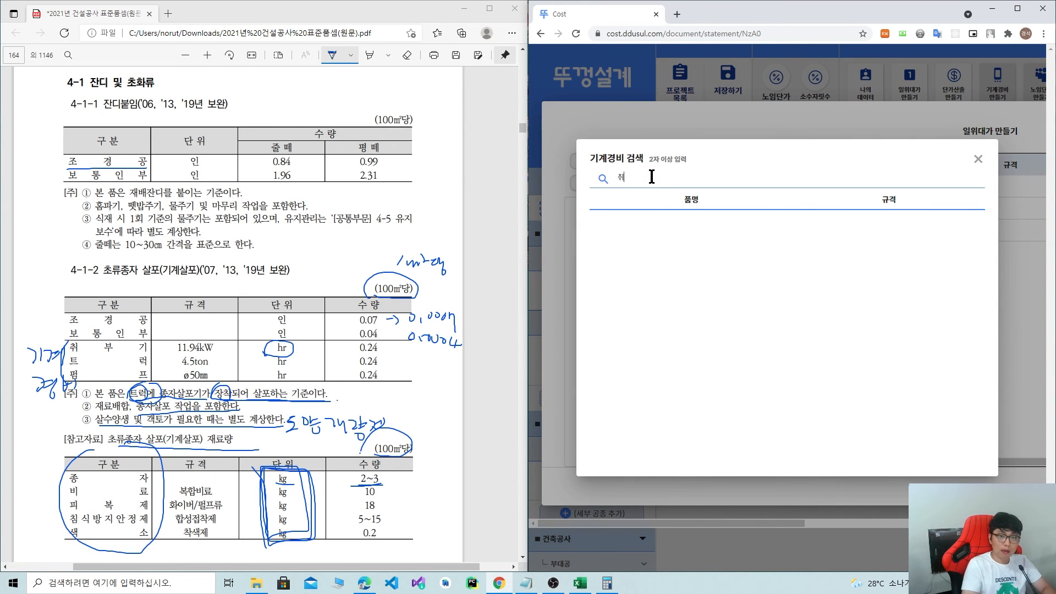
type("ㅂ")
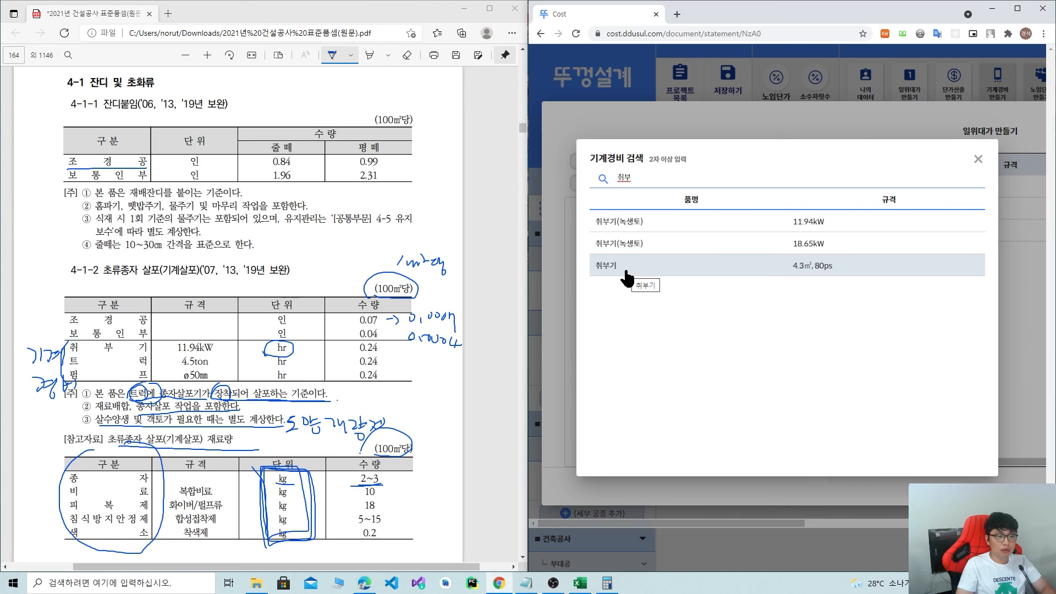
left_click(181, 352)
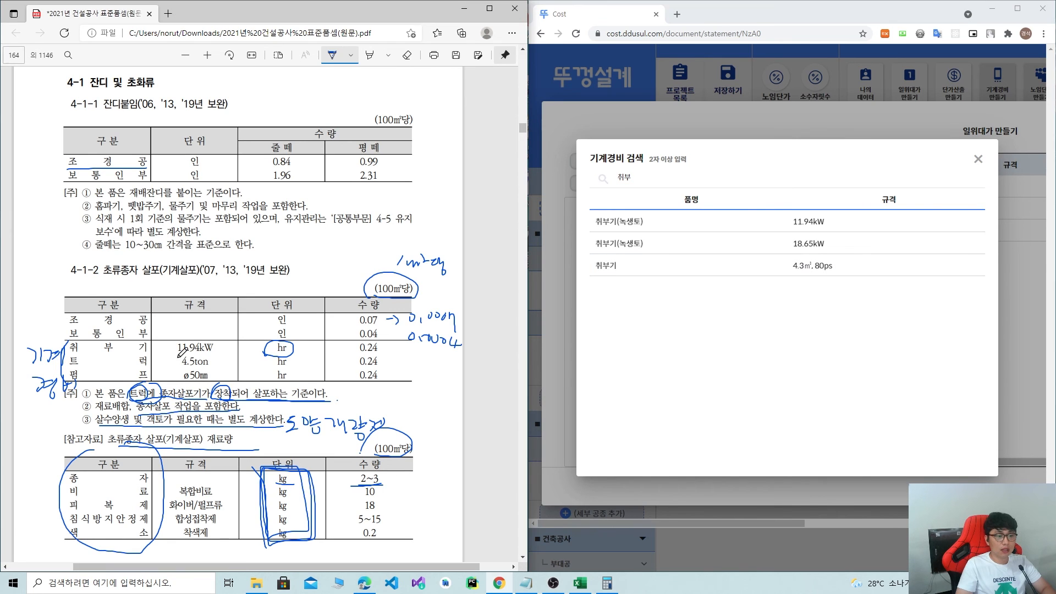
left_click(769, 227)
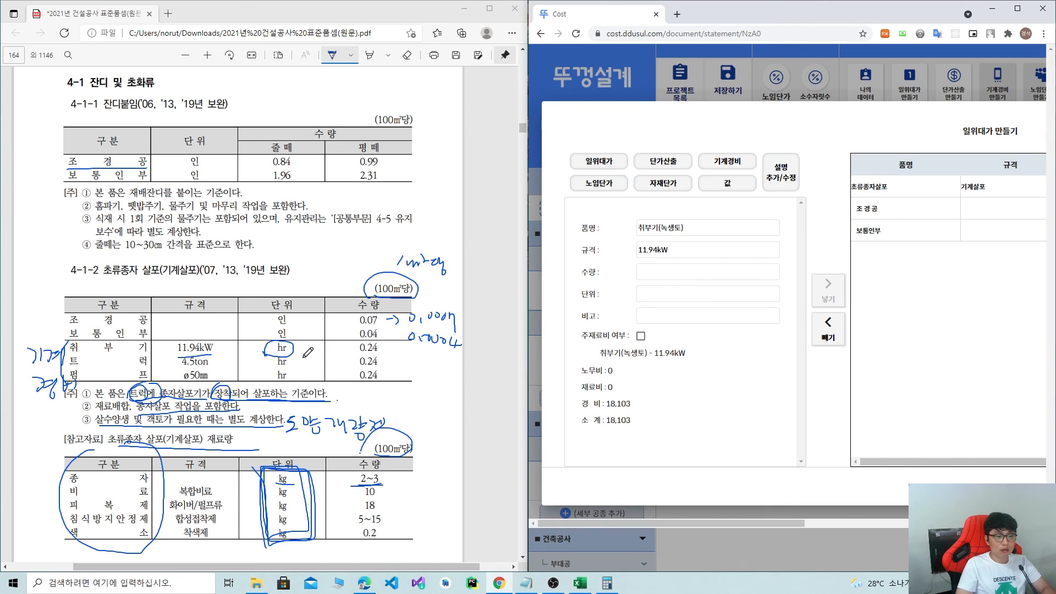
left_click_drag(350, 354, 391, 354)
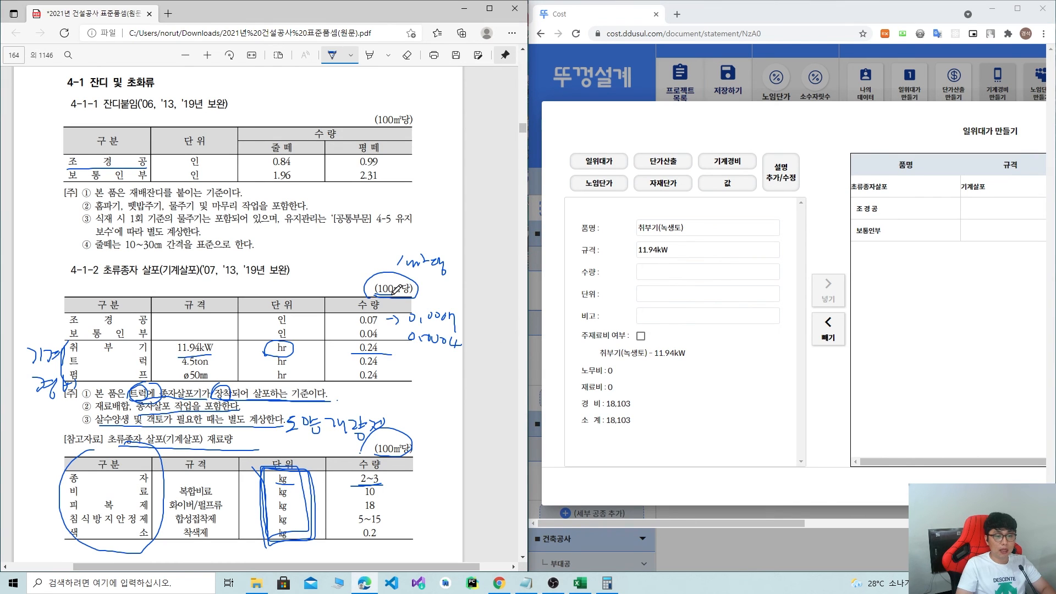
left_click(643, 273)
type("0.0024")
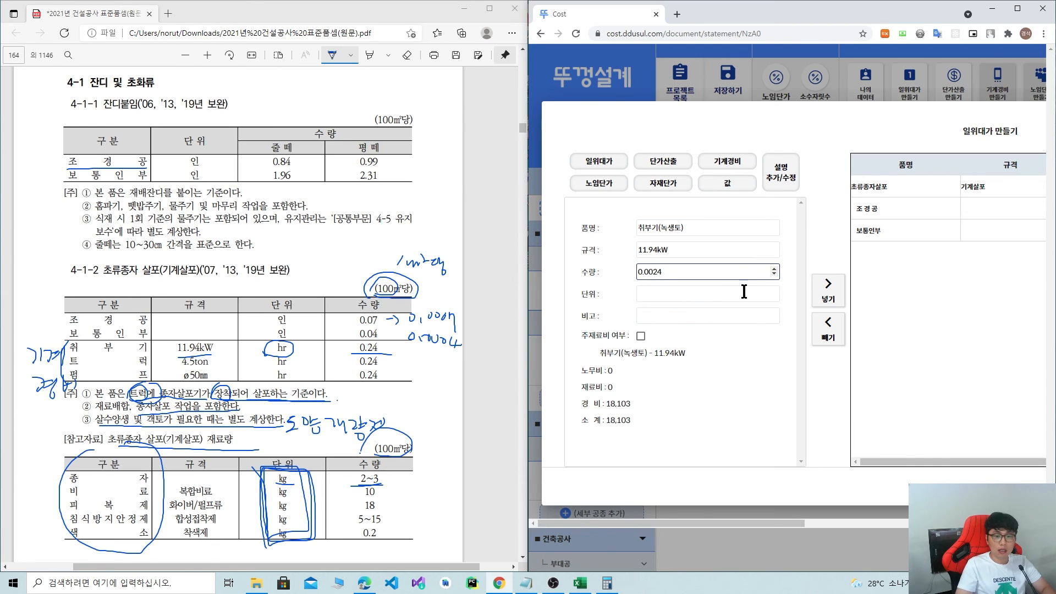
left_click(829, 291)
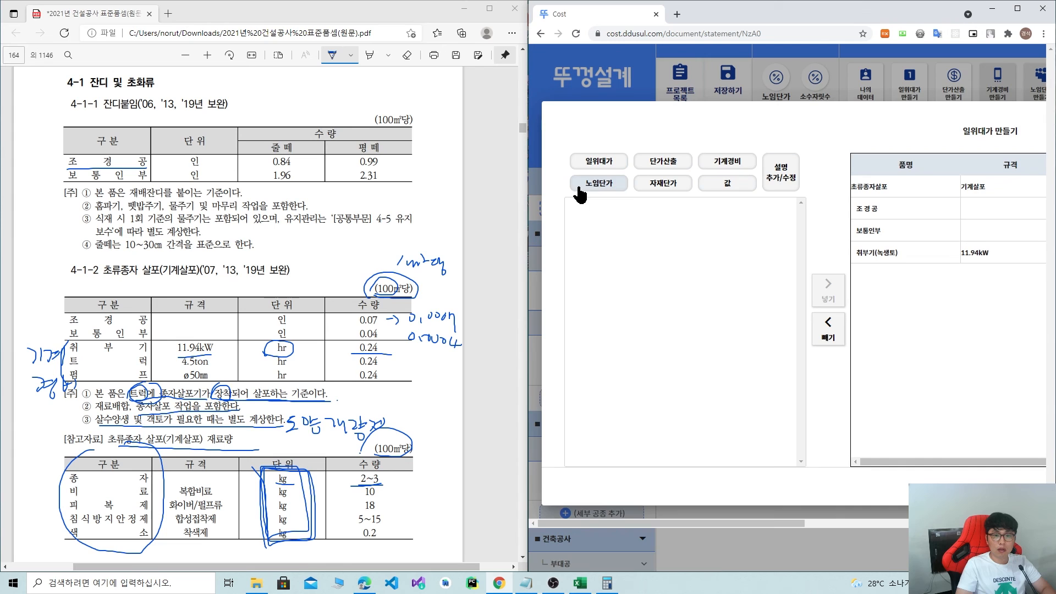
Add the machine cost 덤프트럭 4.5Ton with a quantity of 0.0024 and hr as its 단위.
left_click(727, 161)
type("트럭")
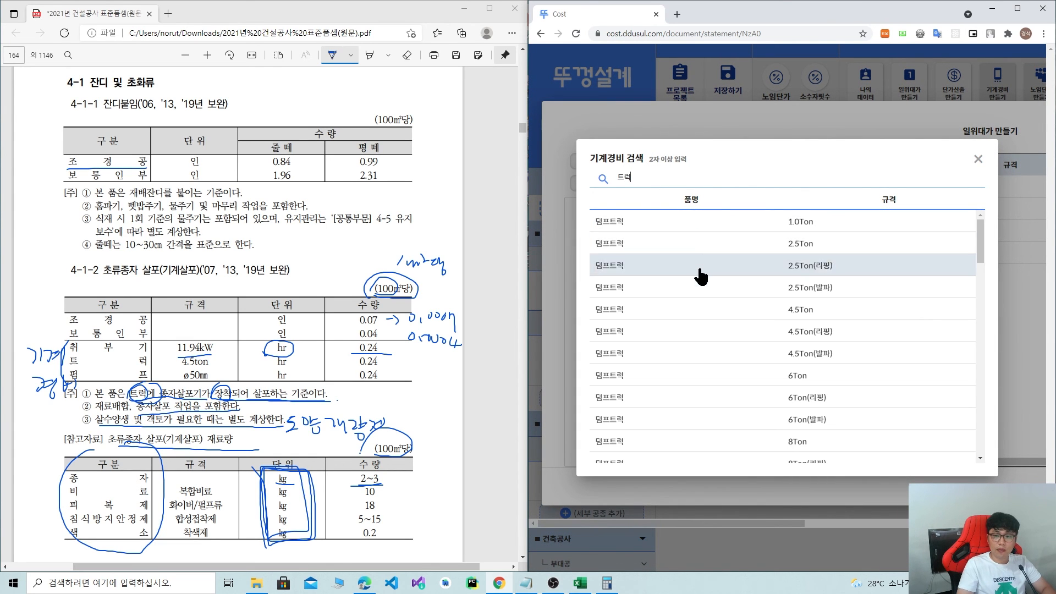
left_click(703, 303)
left_click(653, 275)
type("0.0024")
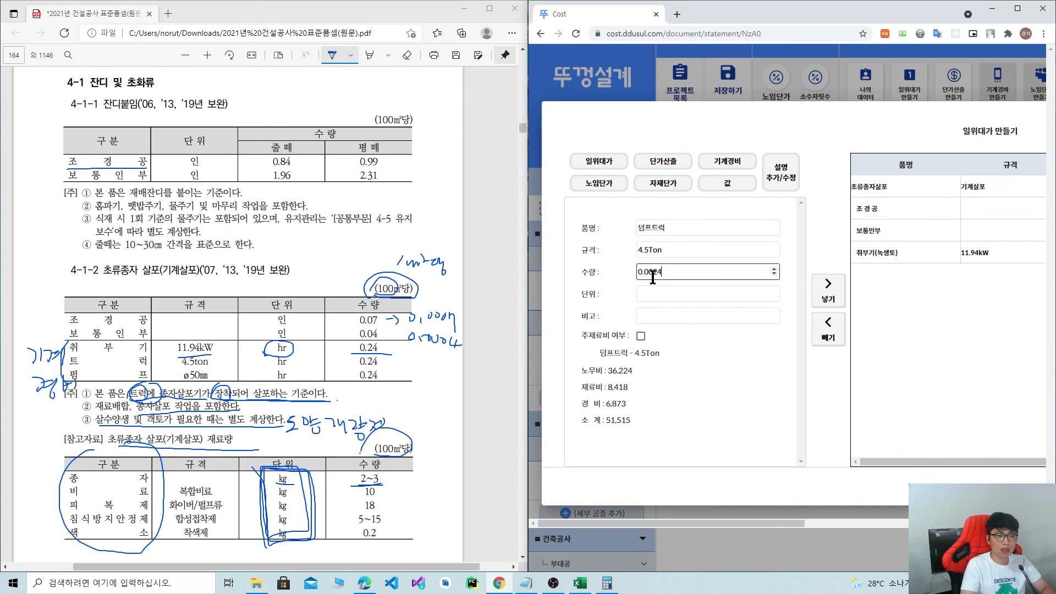
left_click(665, 289)
type("hr")
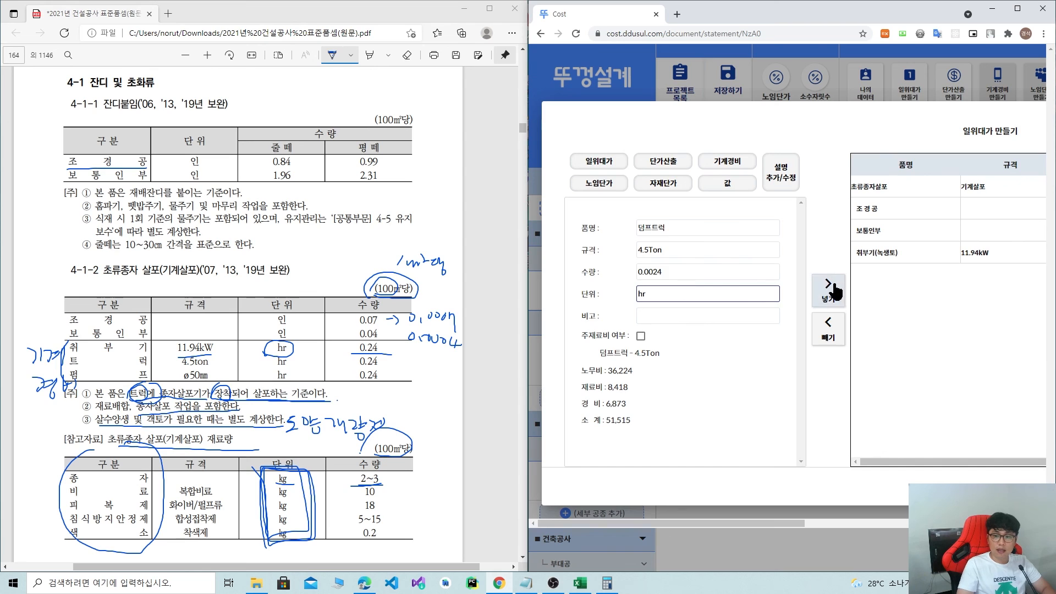
left_click(828, 289)
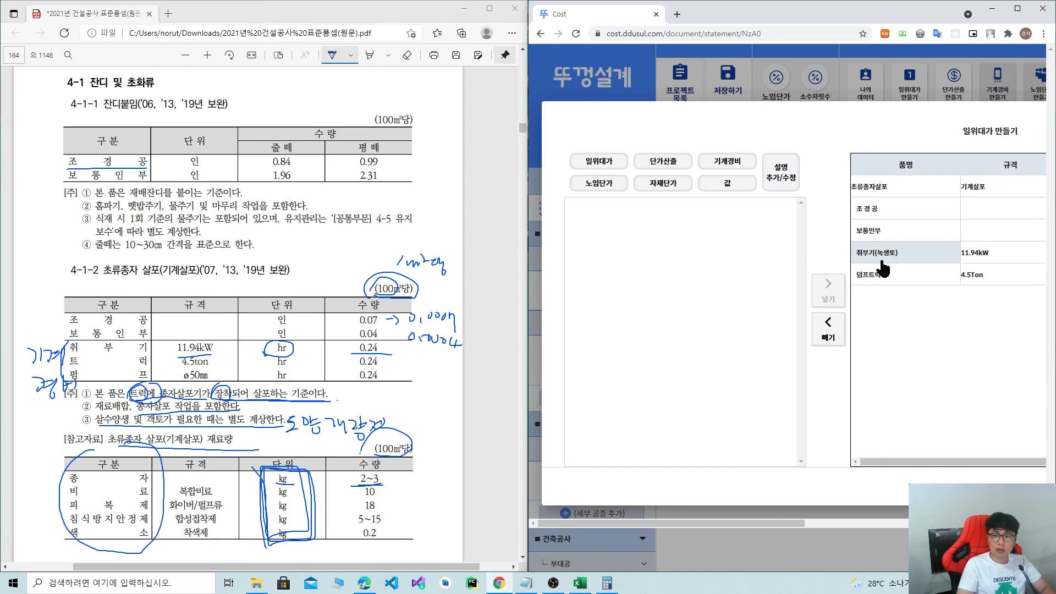
Set the 단위 of 취부기(녹생토) to hr and reinsert the item above 덤프트럭 in the unit price.
left_click(828, 327)
left_click(660, 295)
type("hr")
left_click(828, 288)
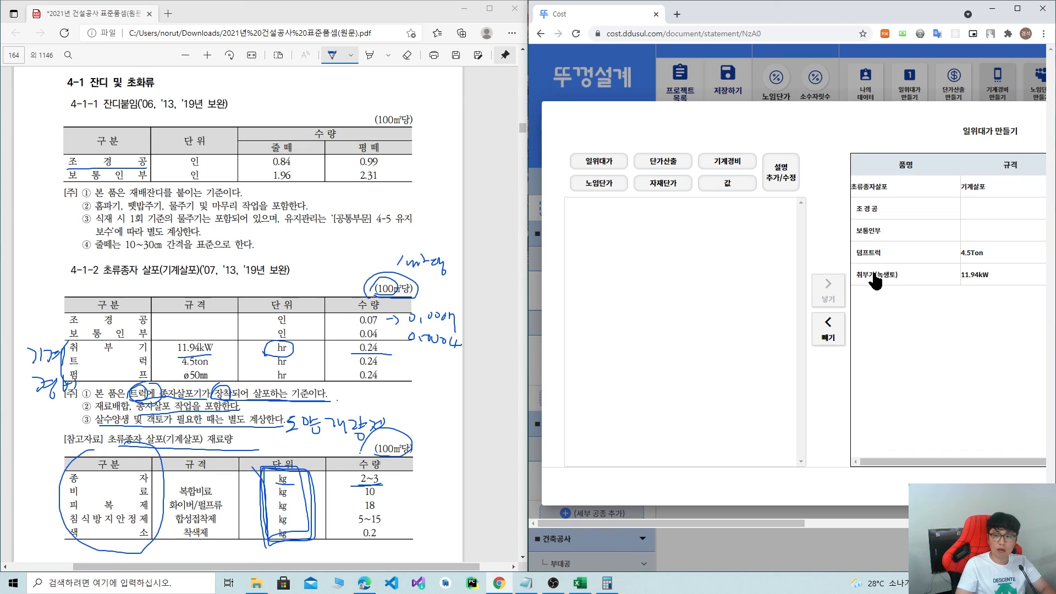
left_click(876, 277)
left_click(827, 327)
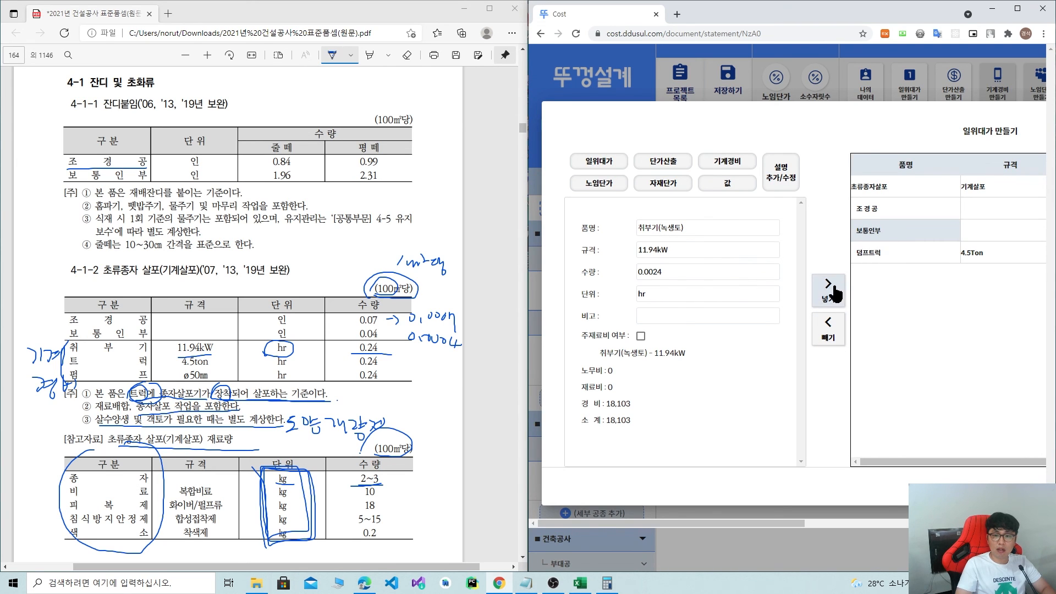
left_click(827, 287)
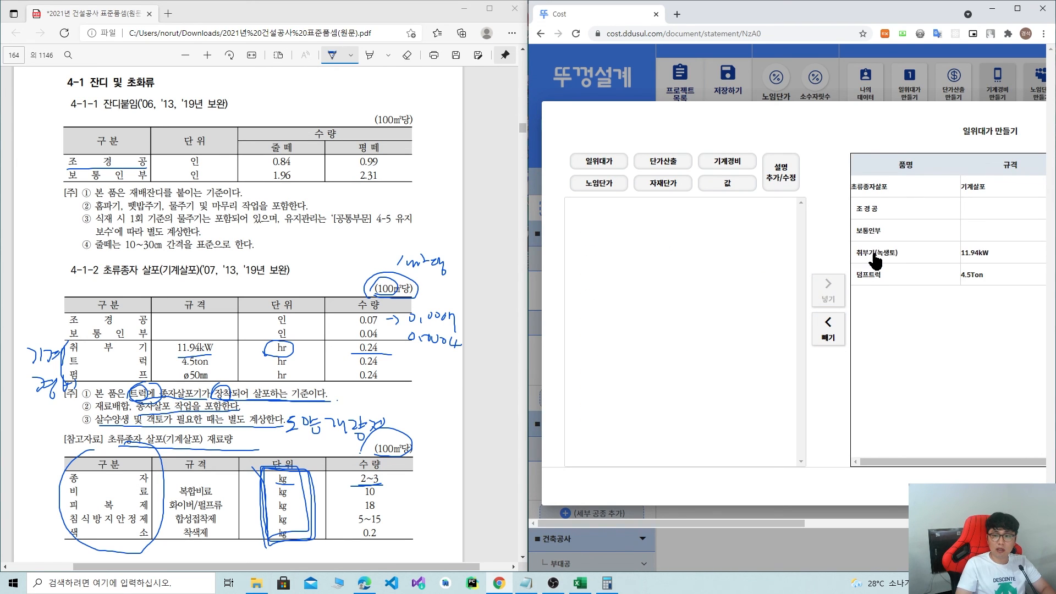
left_click(729, 184)
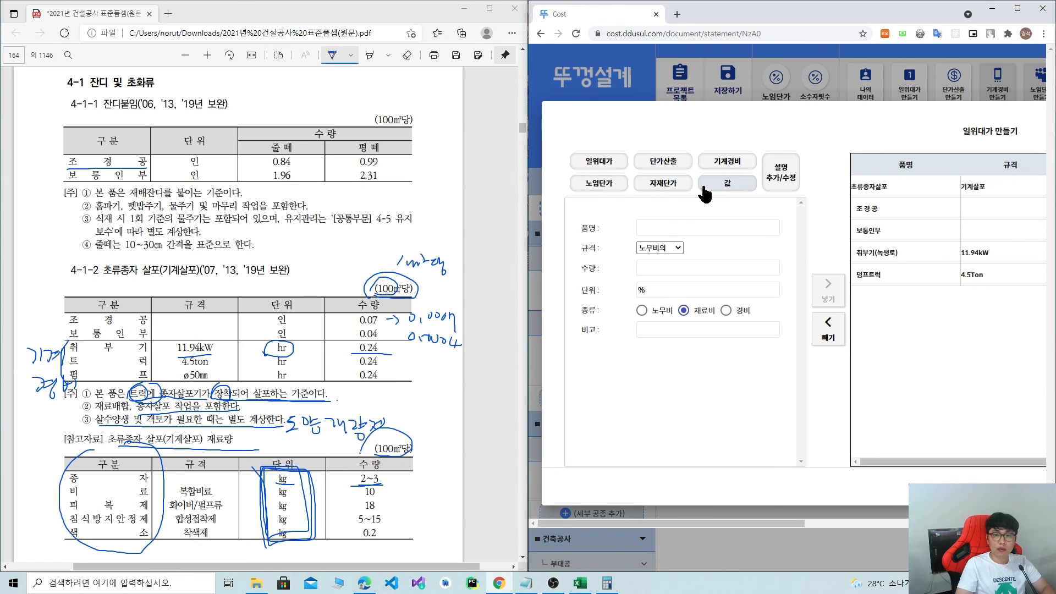
left_click(729, 185)
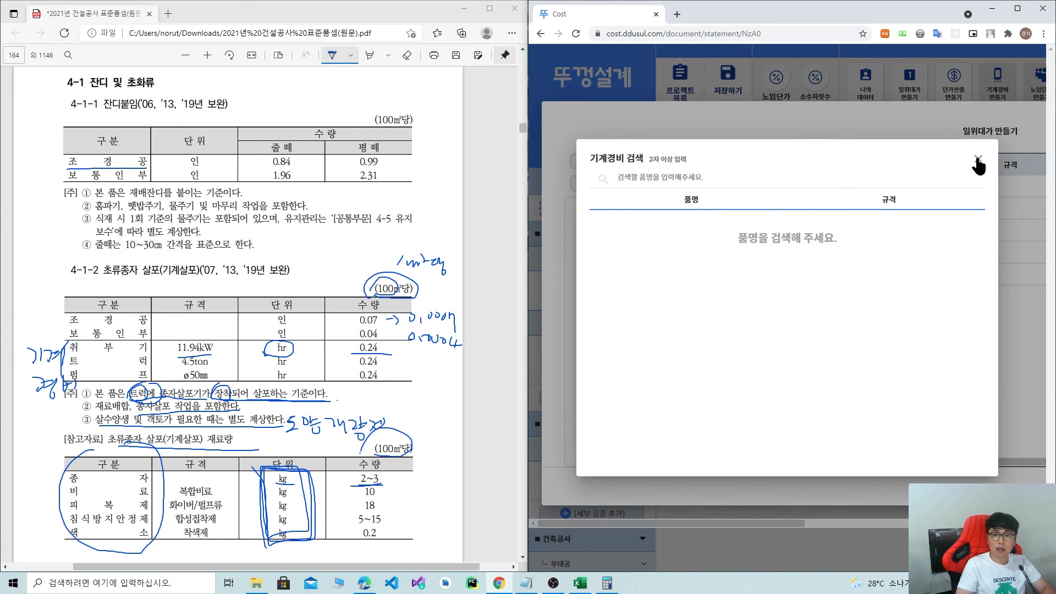
left_click(972, 165)
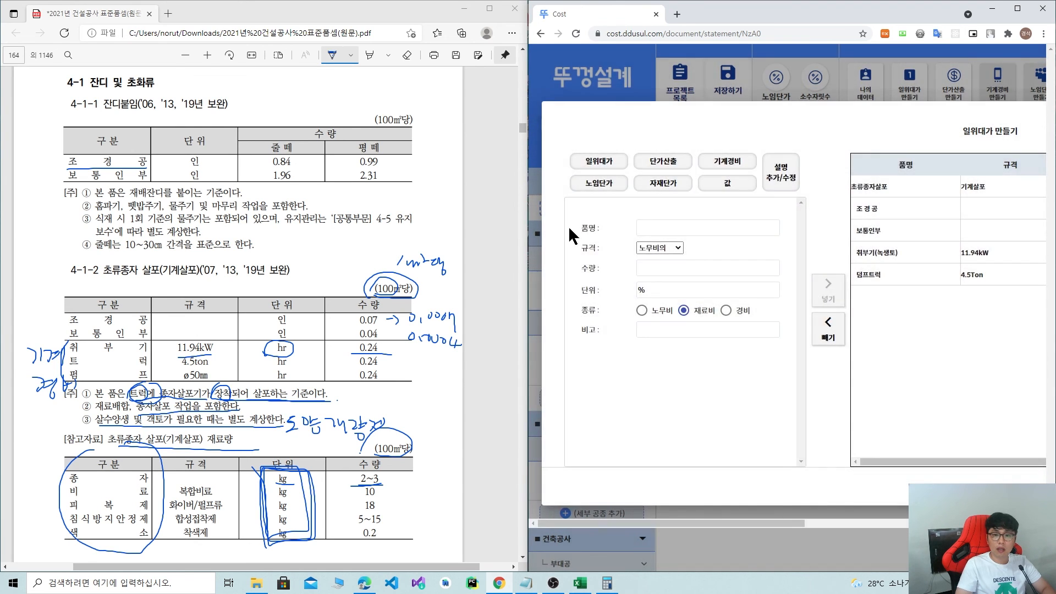
Search the machine costs for 펌프 and circle the pump's ø50㎜ specification in the 4-1-2 table.
left_click(726, 162)
left_click(654, 179)
type("펌프")
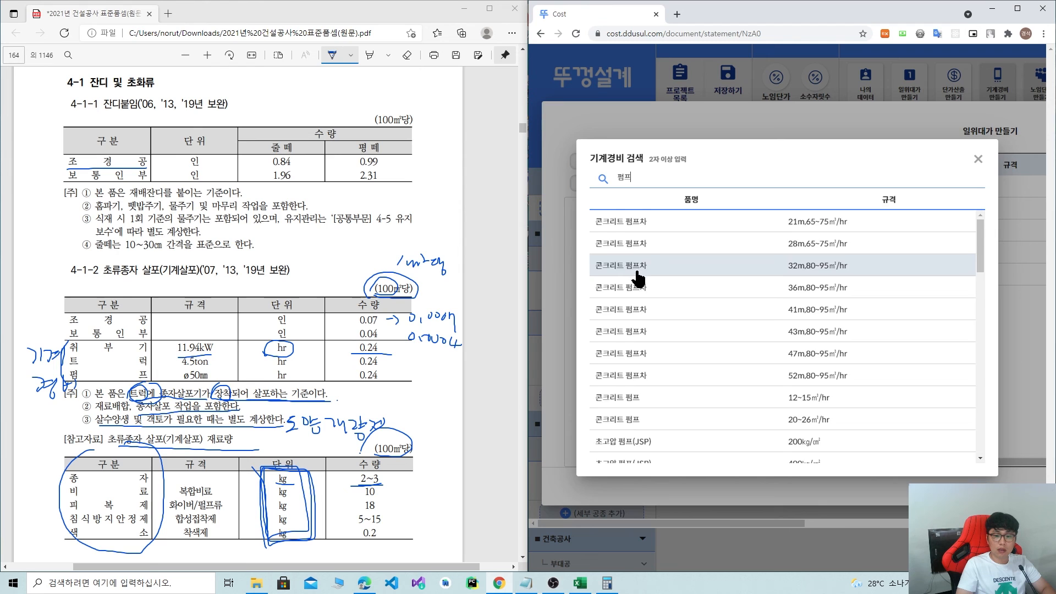
scroll(639, 278, "down", 5)
scroll(637, 283, "down", 10)
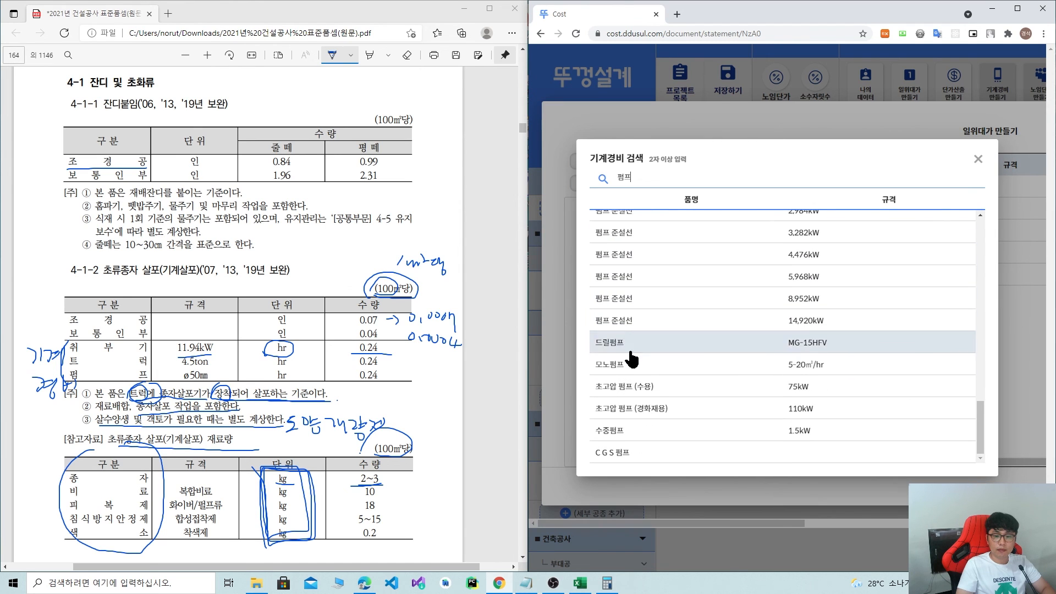
left_click_drag(191, 379, 177, 374)
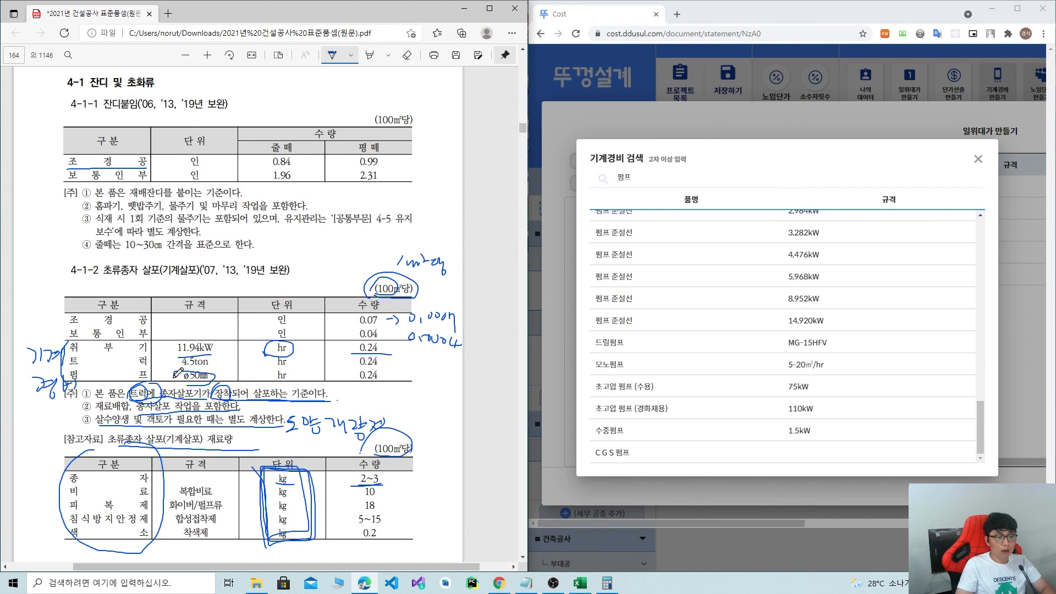
Add the machine cost 건설용펌프(자흡식) 50mm with a quantity of 0.0024 and hr as its 단위.
scroll(674, 366, "up", 1)
scroll(674, 365, "up", 5)
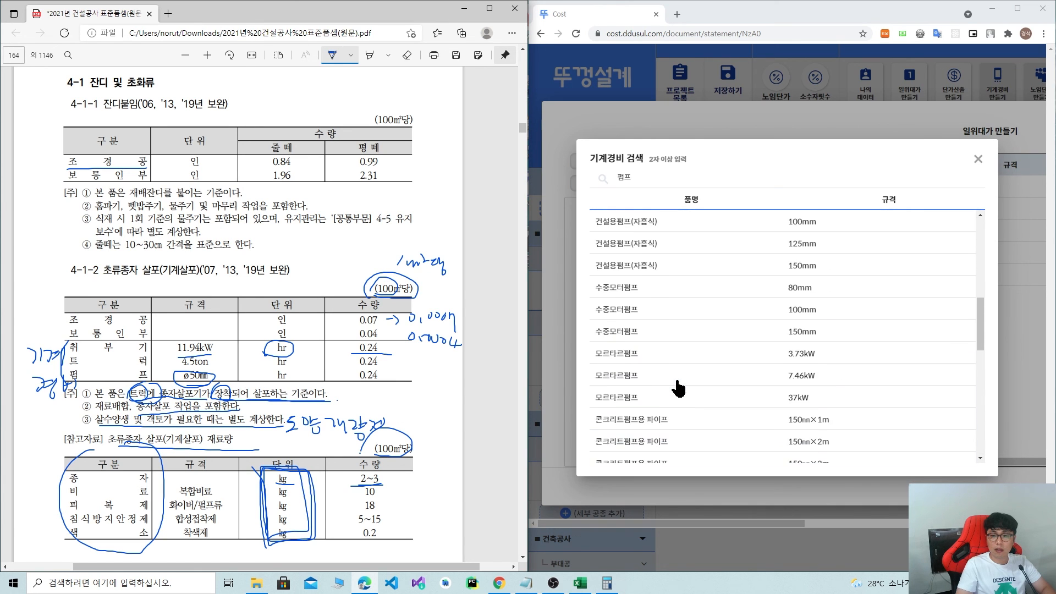
scroll(691, 338, "up", 2)
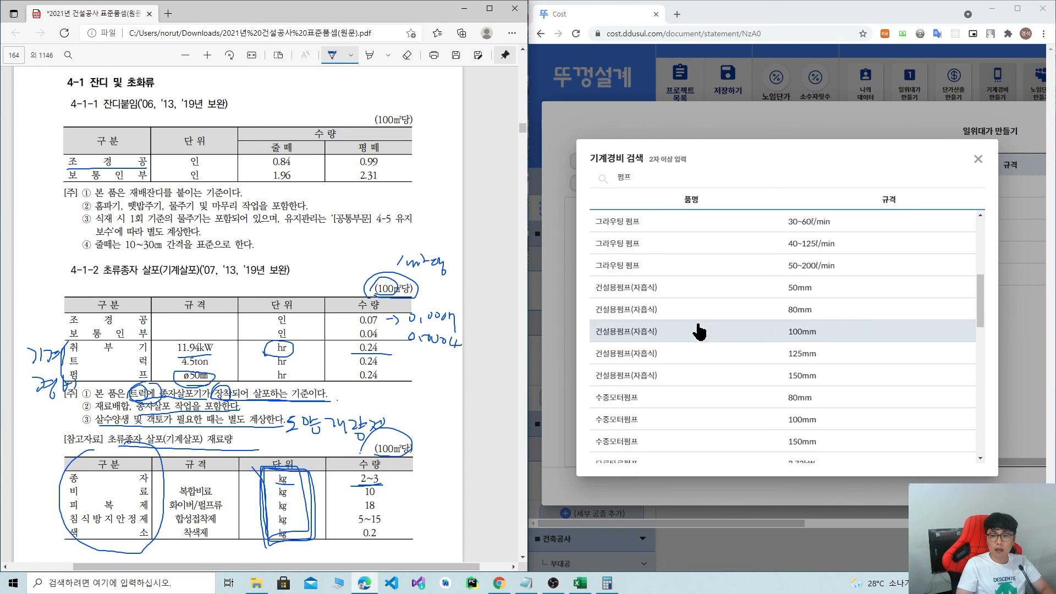
left_click(646, 292)
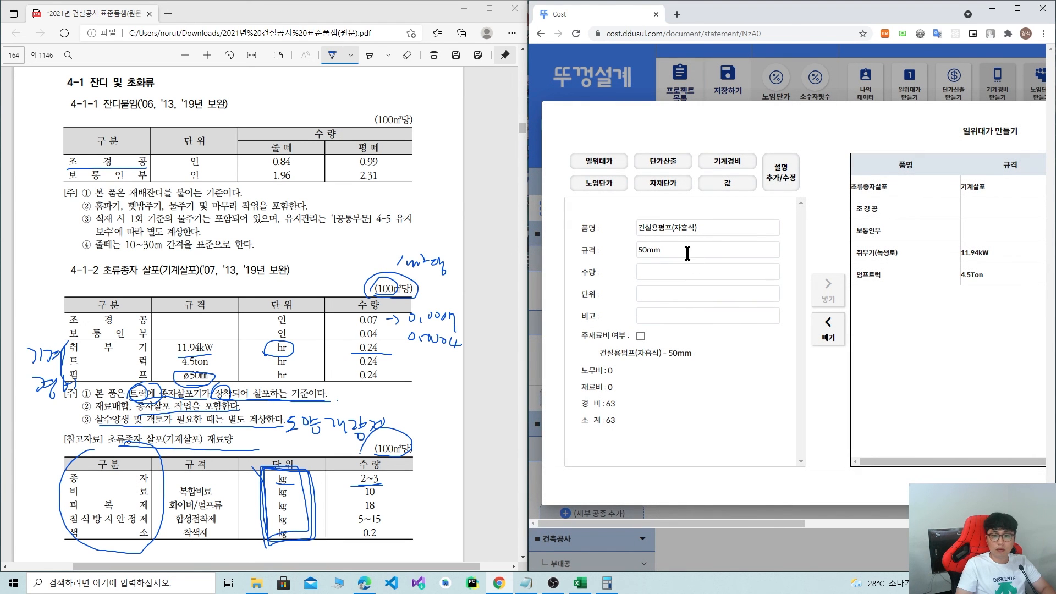
left_click(642, 251)
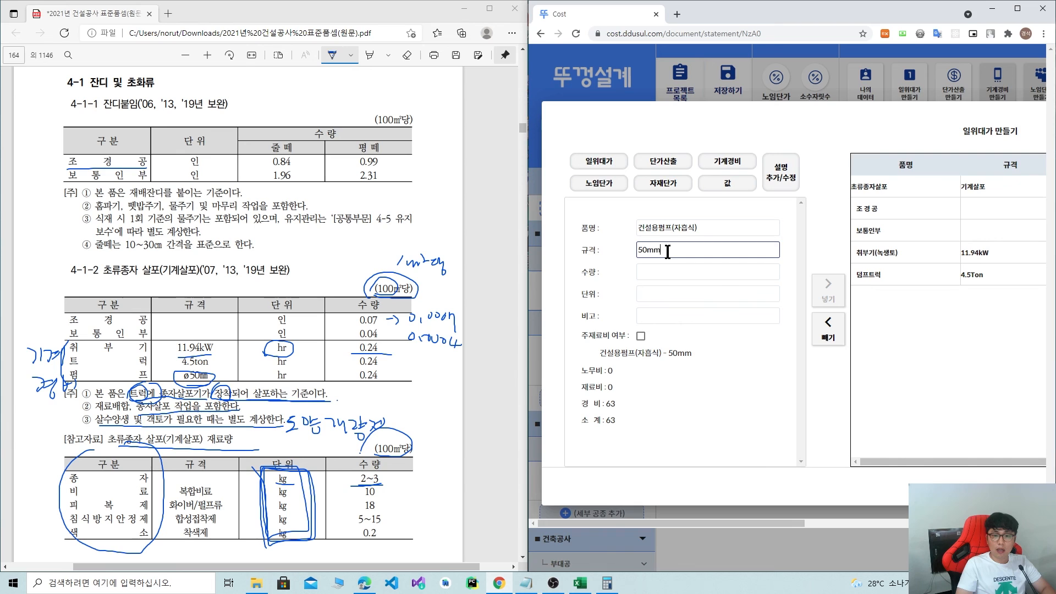
left_click(650, 273)
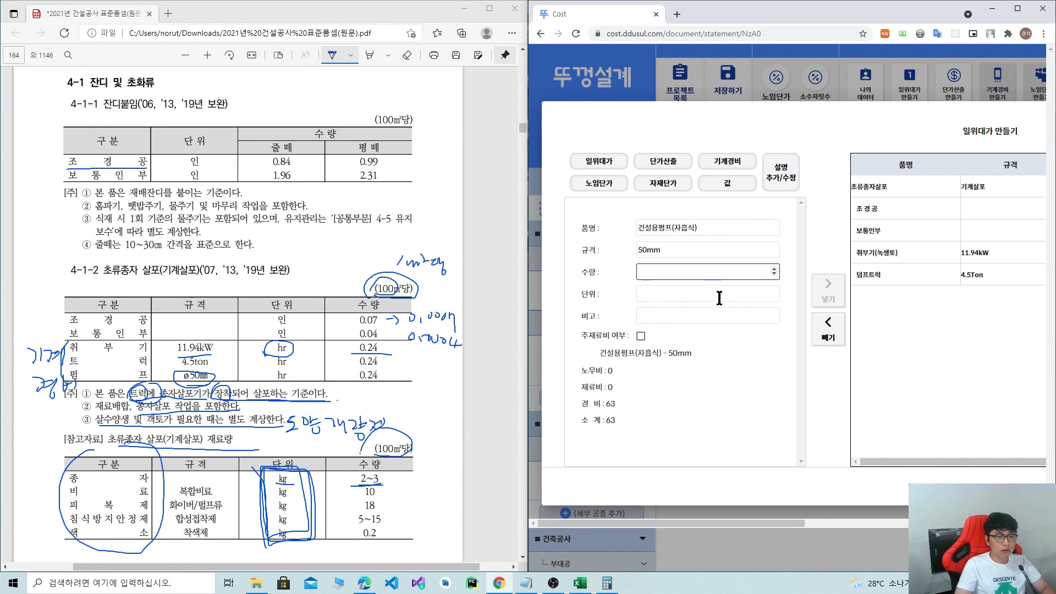
type("0.0024")
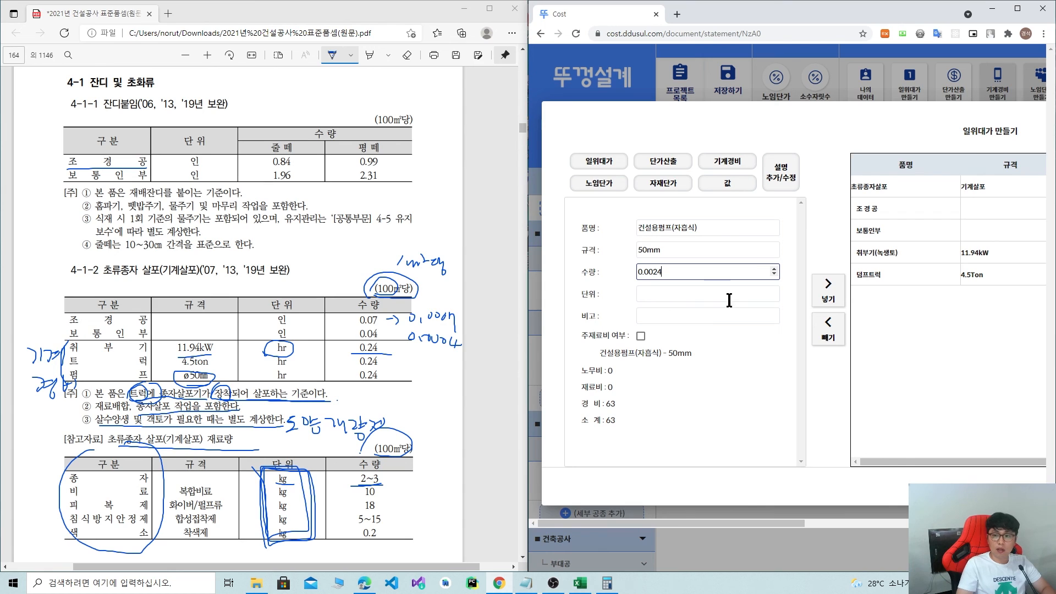
left_click(655, 294)
type("ㅗㄱ")
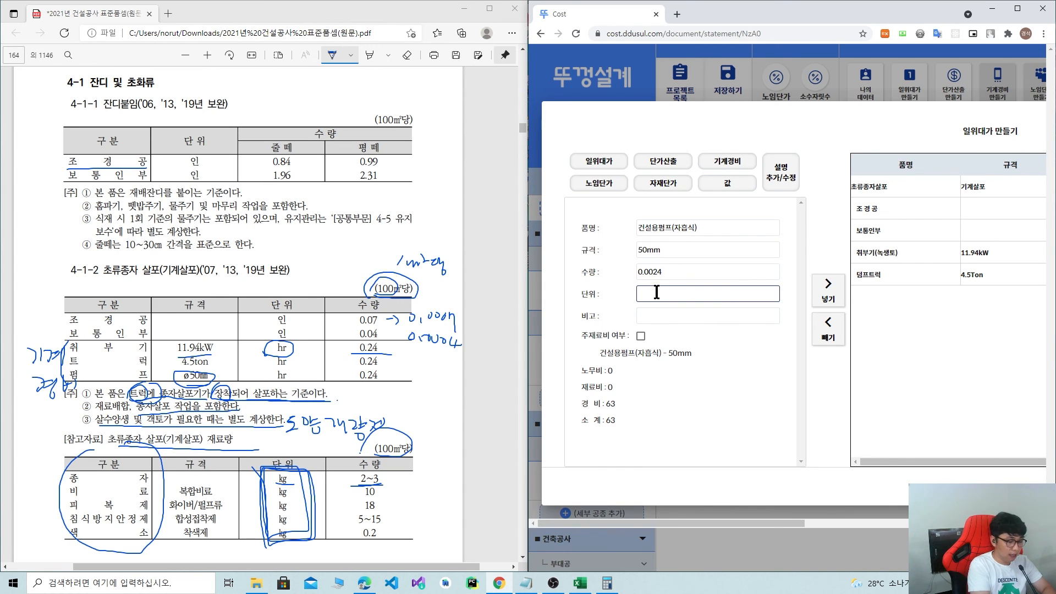
type("hr")
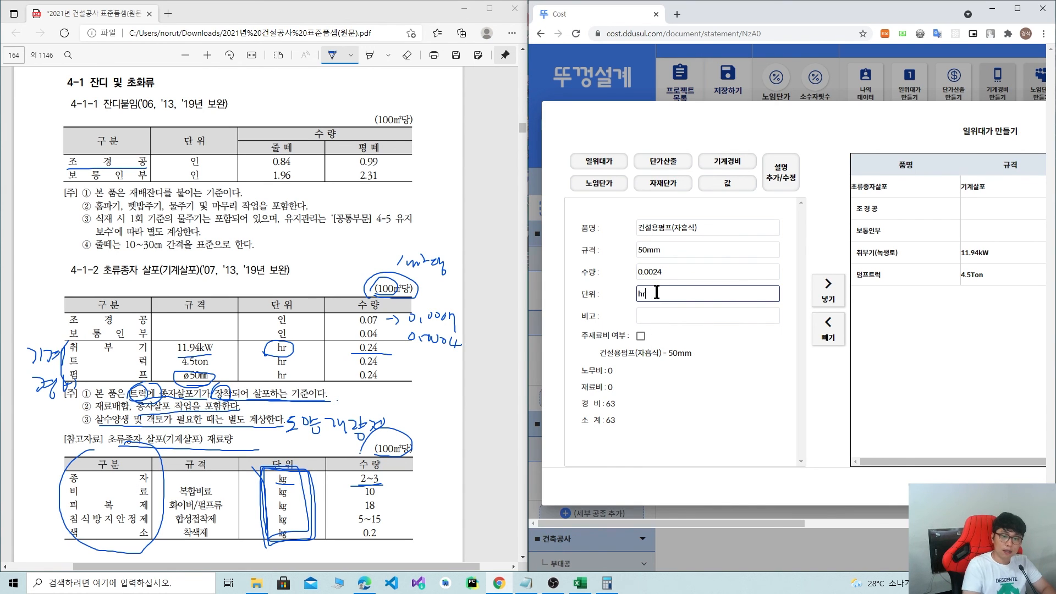
left_click(826, 297)
Copy note ① of standard 4-1-2 from the PDF into the unit price's description and save the description.
left_click(1015, 9)
left_click_drag(512, 467, 682, 476)
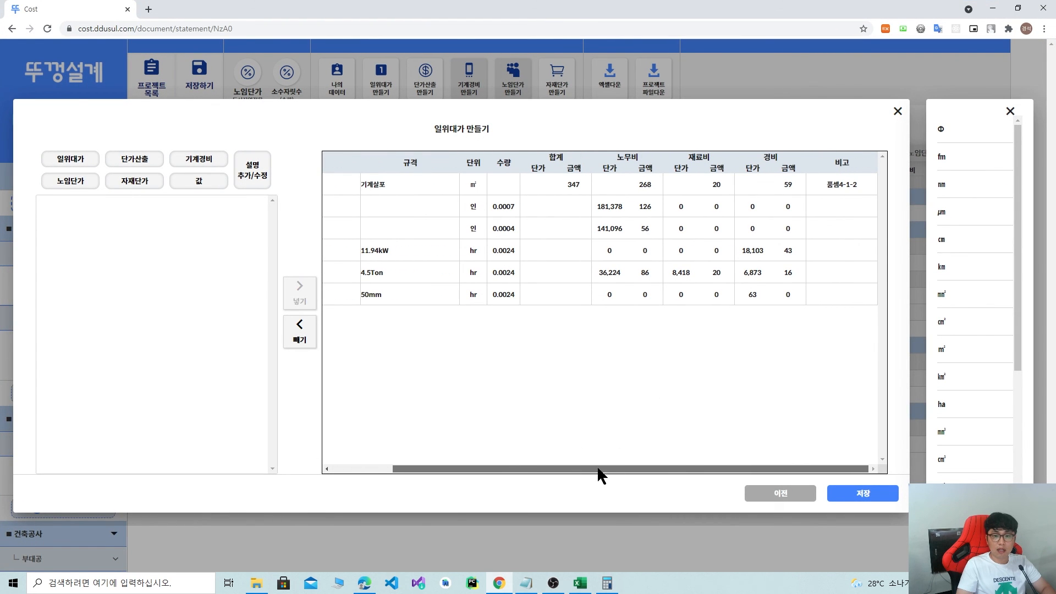
left_click_drag(595, 468, 536, 468)
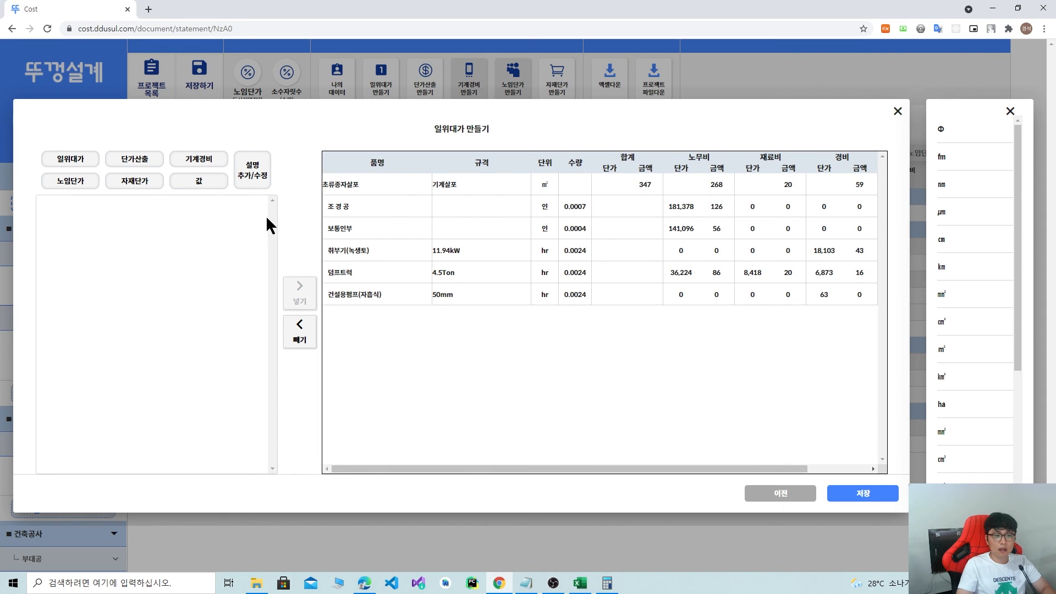
left_click(251, 174)
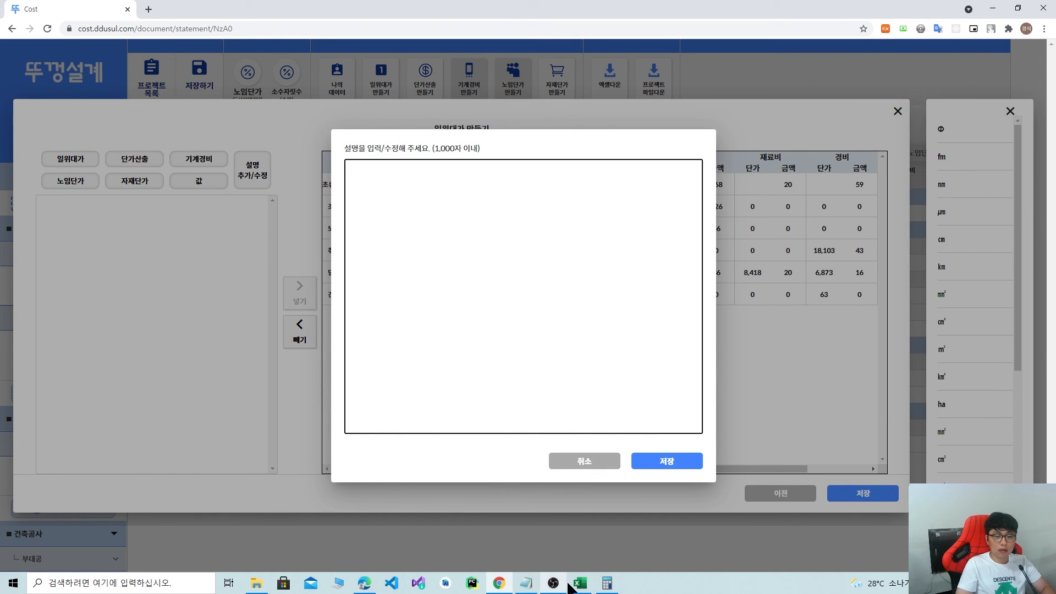
left_click(364, 582)
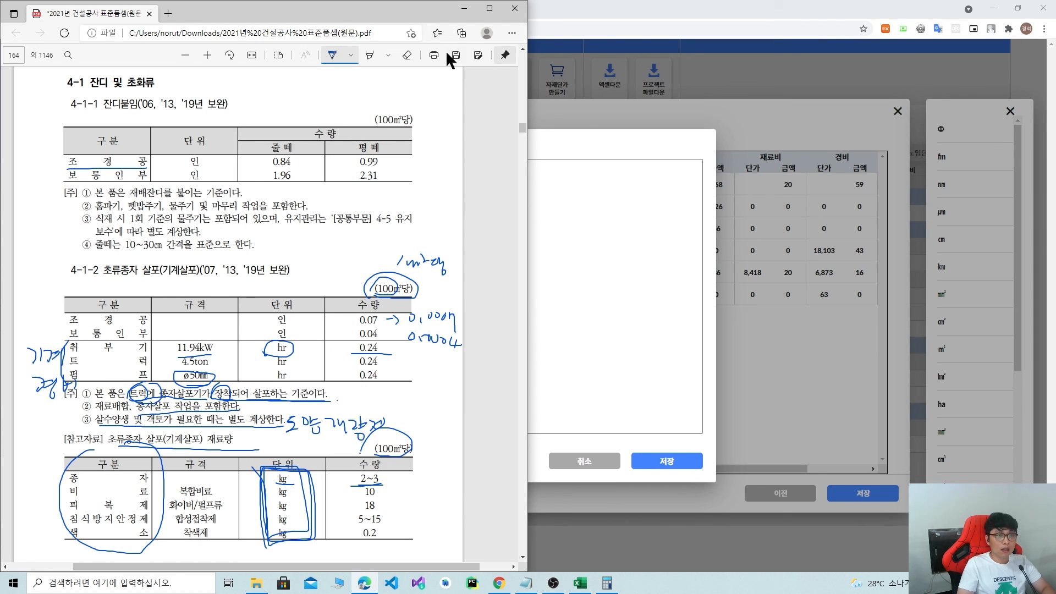
left_click(332, 55)
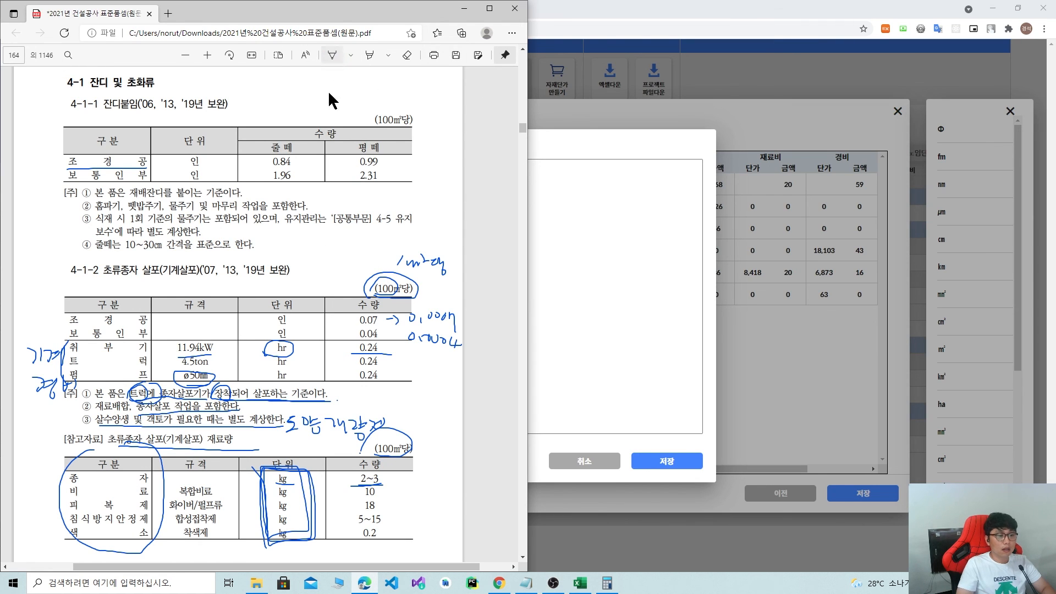
left_click_drag(84, 395, 316, 393)
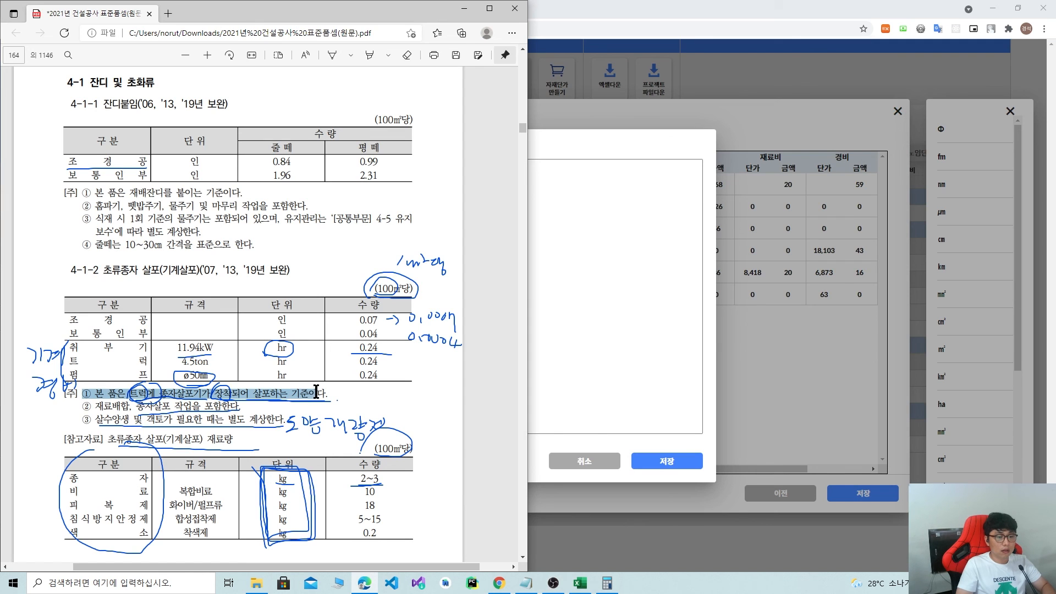
right_click(318, 393)
left_click(363, 237)
left_click(623, 264)
key("ctrl+v")
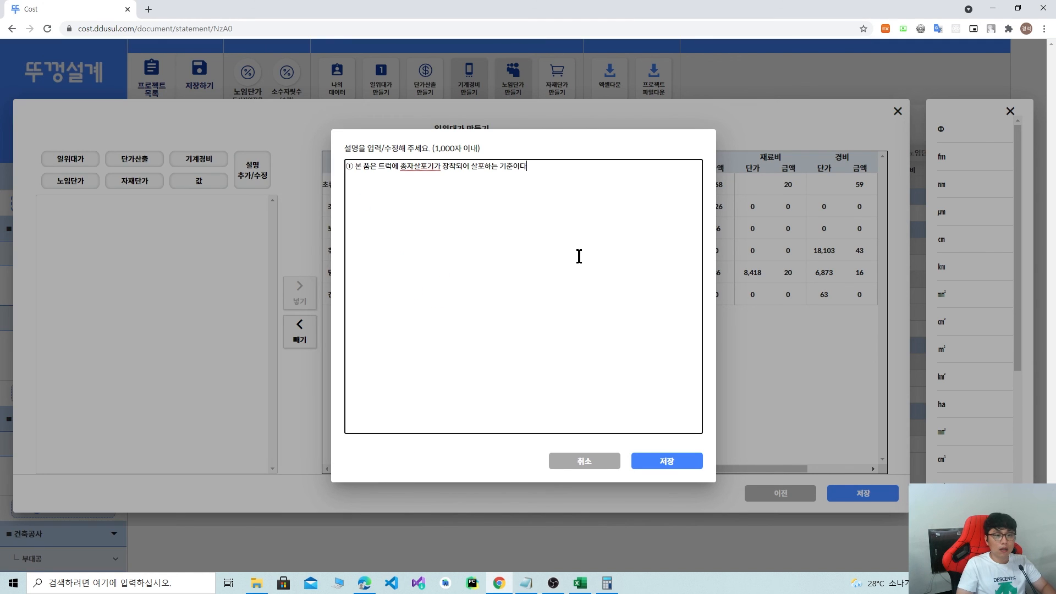
left_click(664, 462)
Save the finished unit price 초류종자살포 and return to the cost statement.
left_click(875, 494)
left_click(632, 336)
left_click(867, 111)
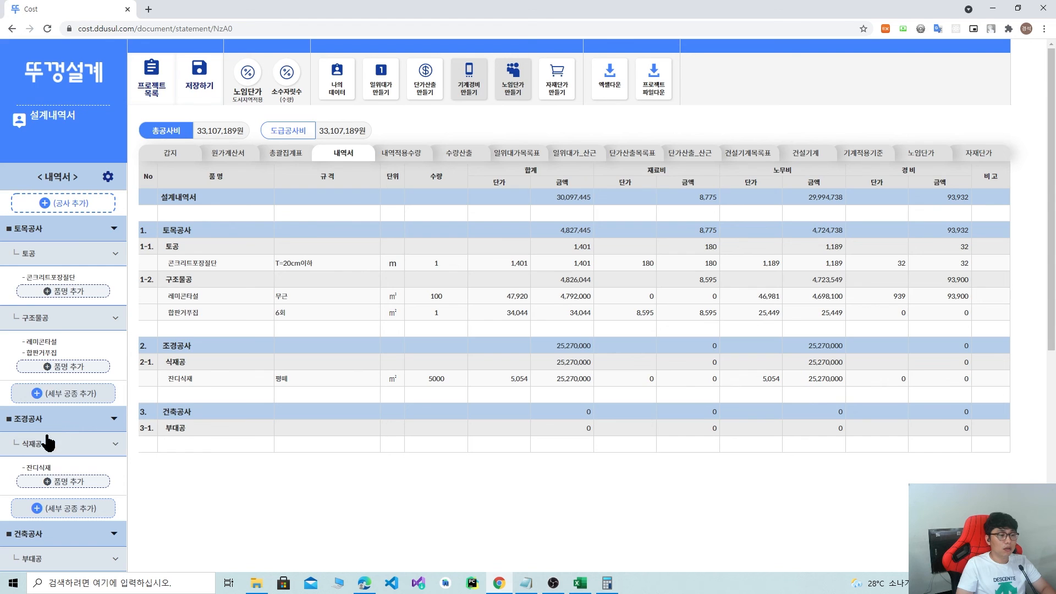
List the 나의 데이터 unit prices for registration under 식재공 and check the description and breakdown of 초류종자살포.
left_click(71, 205)
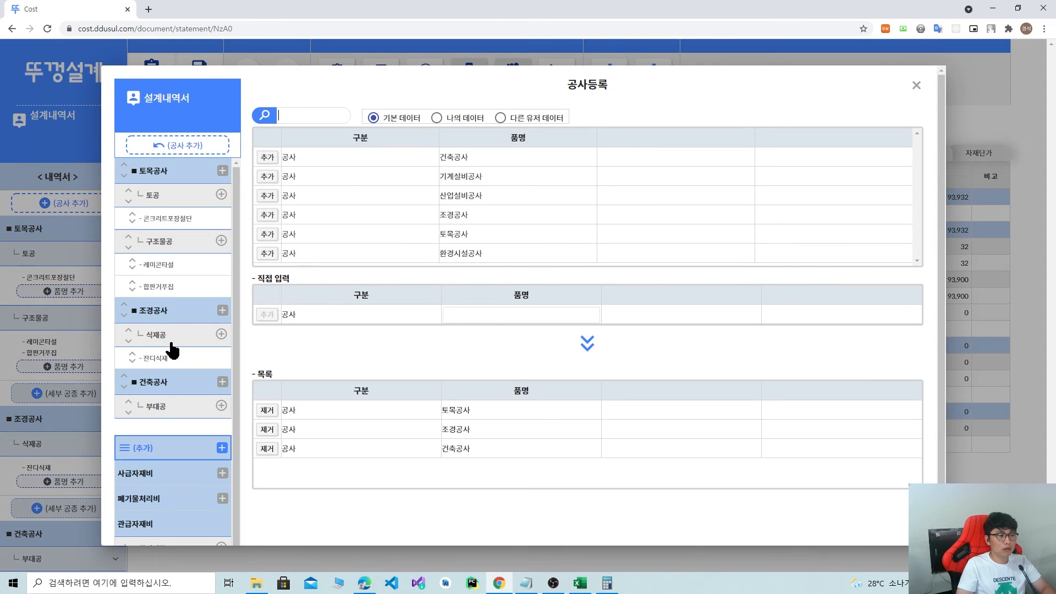
left_click(221, 334)
left_click(437, 132)
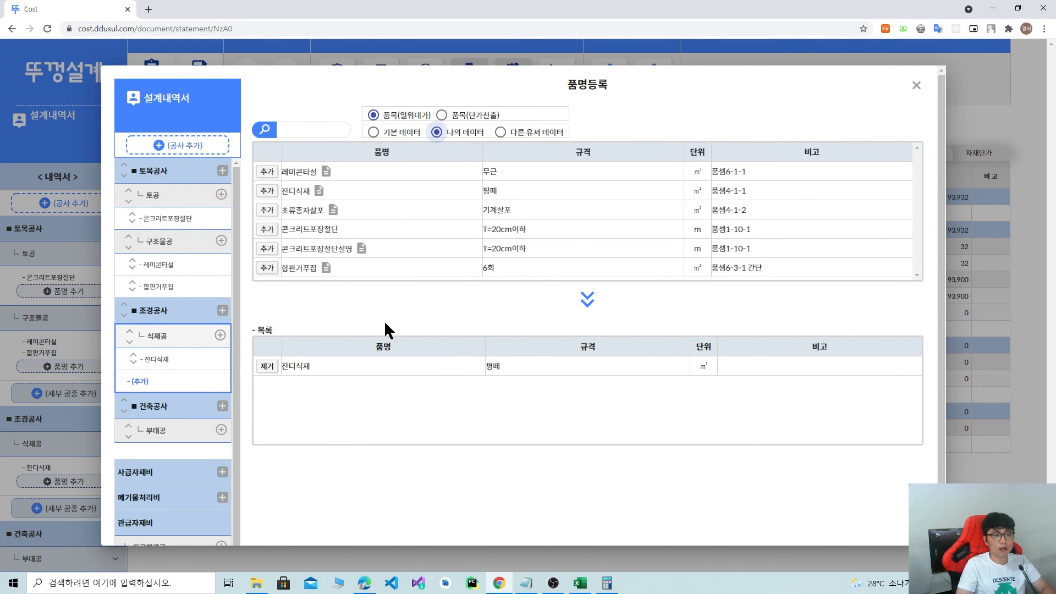
scroll(324, 242, "down", 1)
scroll(308, 220, "up", 1)
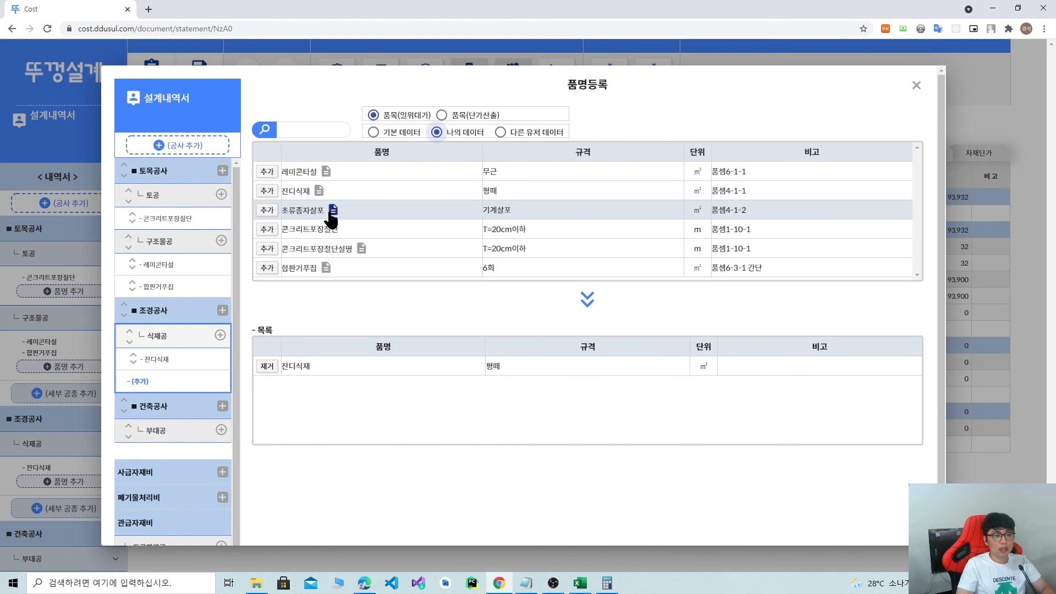
left_click(333, 209)
left_click(696, 86)
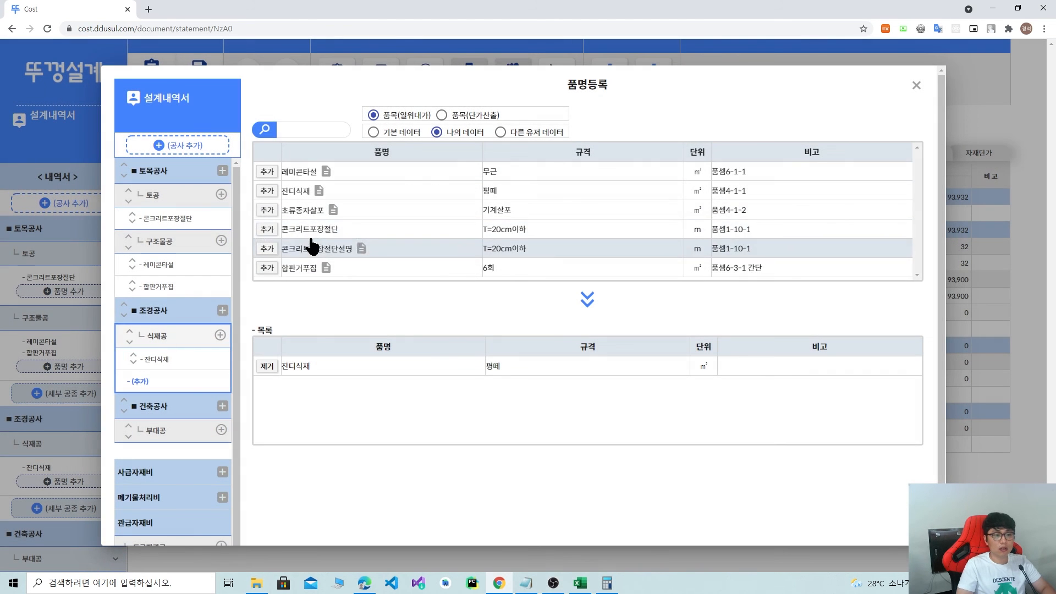
left_click(314, 212)
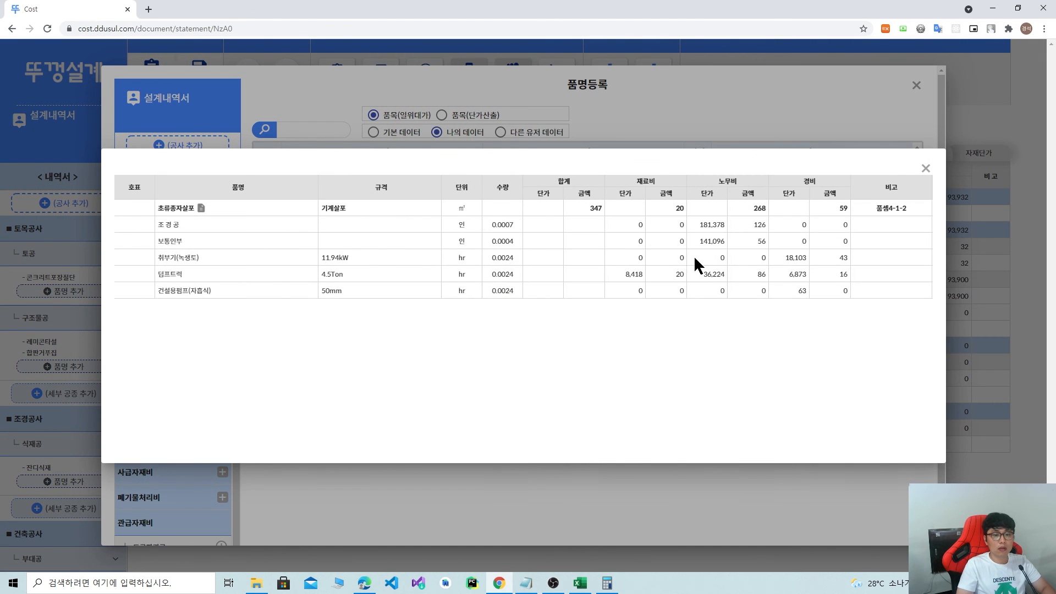
left_click(925, 168)
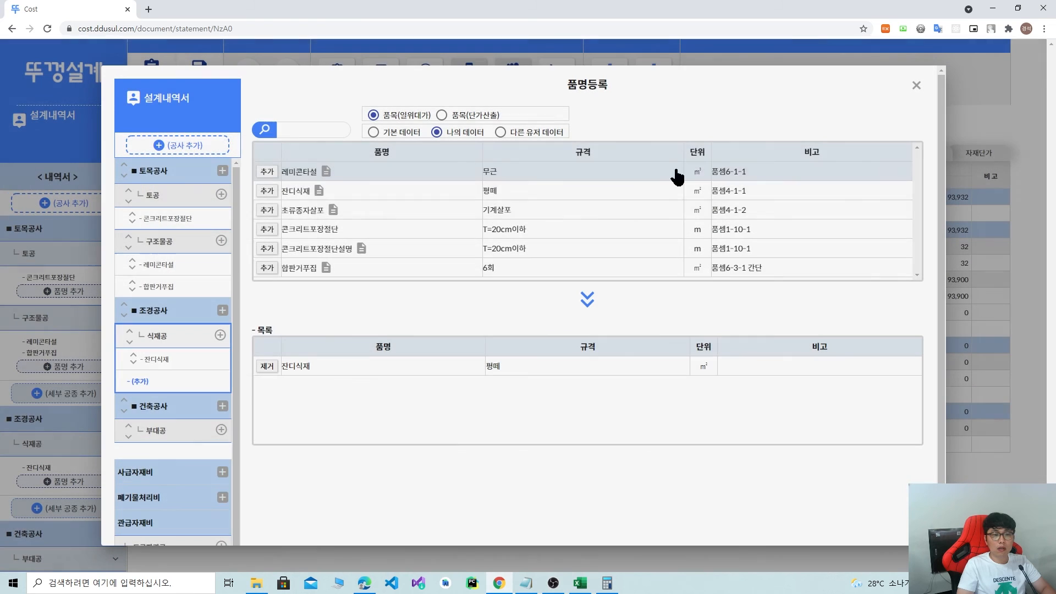
Add 초류종자살포 (기계살포) to 식재공 and return to the 내역서.
left_click(267, 212)
left_click(916, 85)
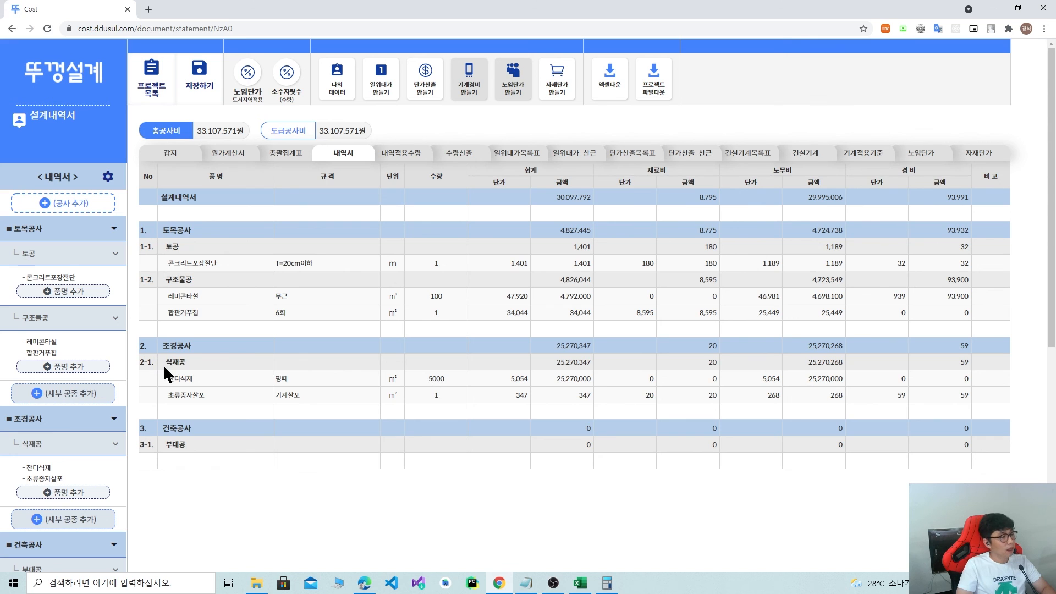
scroll(203, 363, "down", 1)
scroll(207, 371, "up", 1)
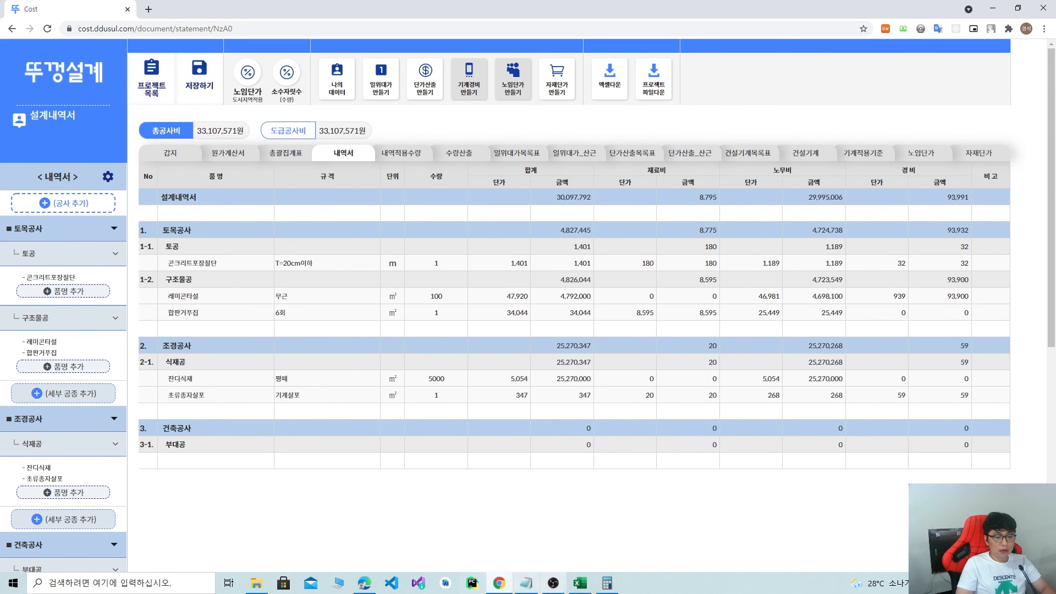
Switch to the standards PDF and erase the handwritten marks around the upper 4-1-2 quantity table.
left_click(367, 586)
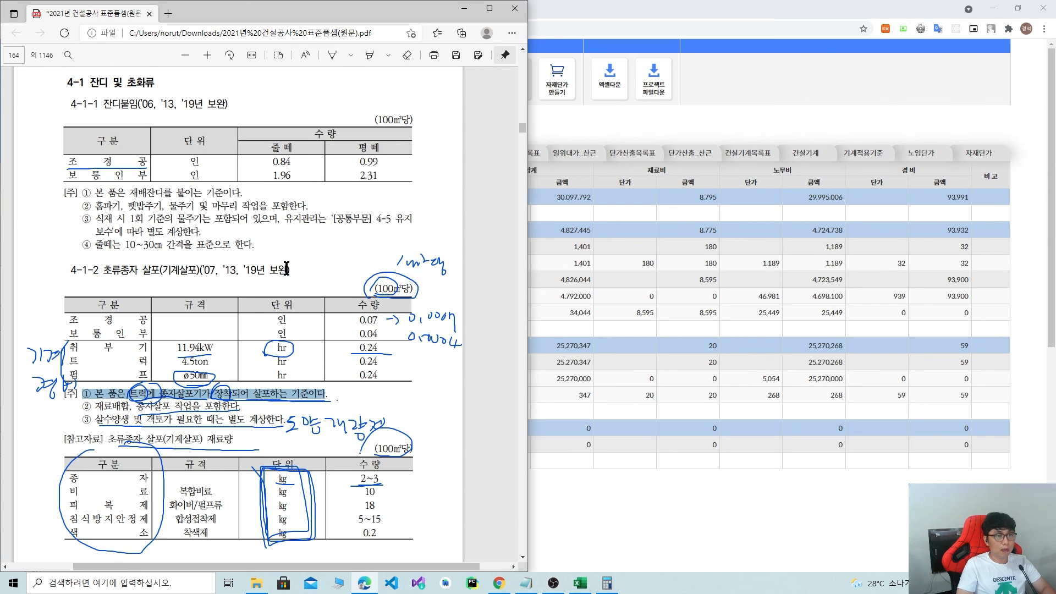
left_click(407, 55)
mouse_move(400, 263)
left_mouse_down()
mouse_move(426, 267)
mouse_move(437, 283)
left_mouse_up()
mouse_move(443, 333)
left_mouse_down()
mouse_move(426, 337)
mouse_move(423, 312)
left_mouse_up()
left_click_drag(275, 350, 268, 353)
mouse_move(187, 360)
left_mouse_down()
mouse_move(126, 350)
mouse_move(54, 393)
mouse_move(55, 382)
left_mouse_up()
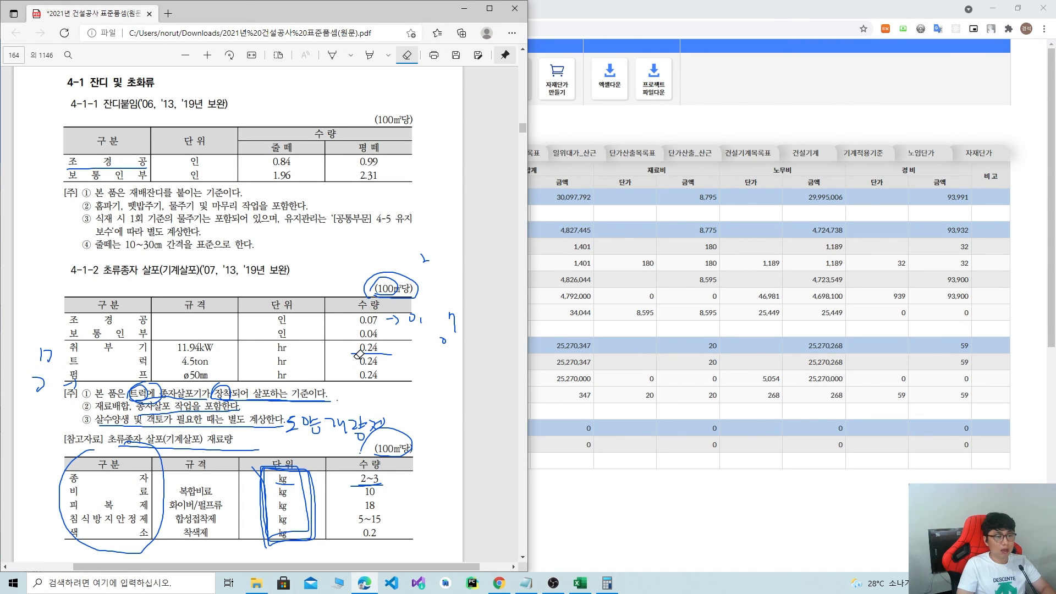
Go to PDF page 474 and erase most of the handwritten marks around the 1-10-1 포장 절단 table.
scroll(356, 361, "up", 15)
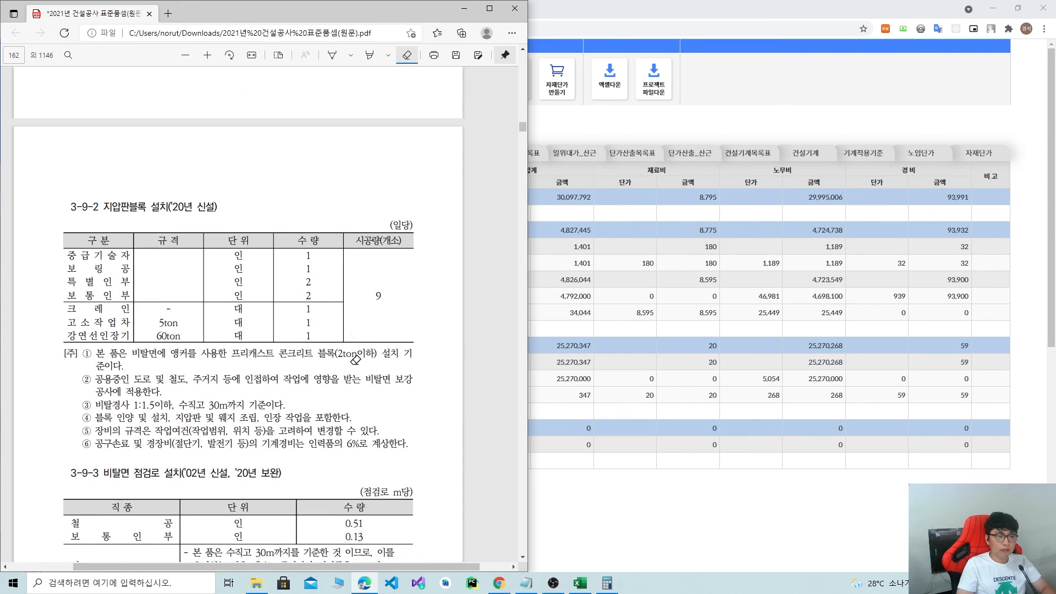
scroll(315, 337, "down", 5)
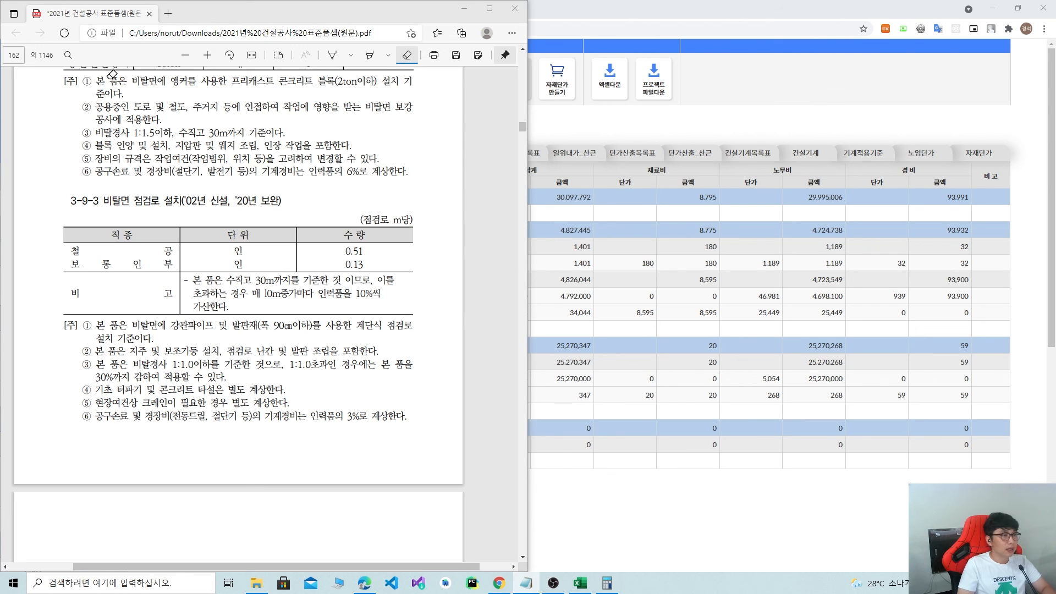
left_click(20, 54)
type("474")
key("Return")
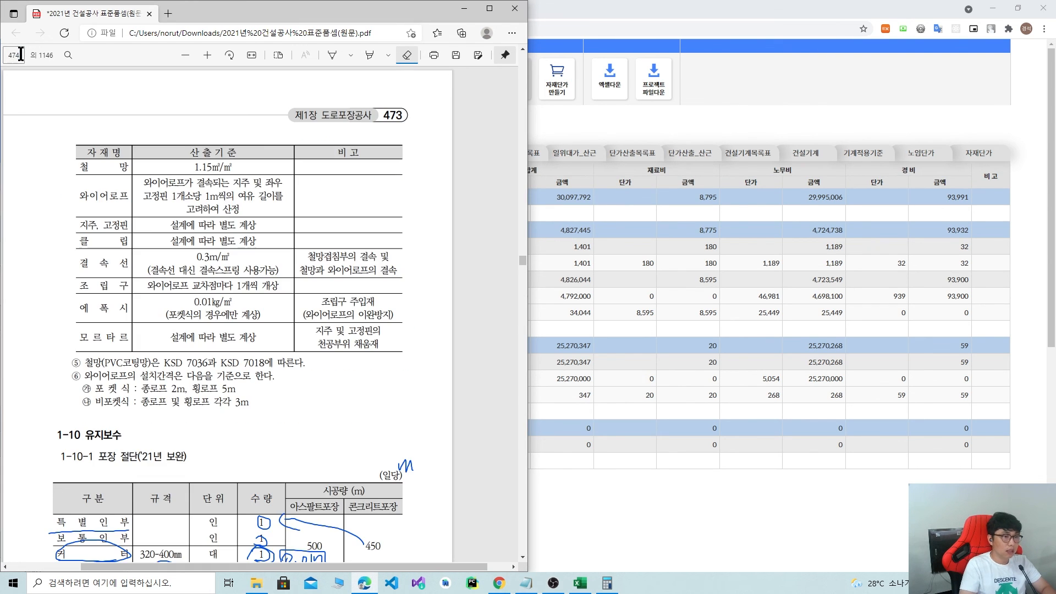
scroll(319, 253, "down", 3)
mouse_move(319, 253)
left_mouse_down()
mouse_move(309, 278)
mouse_move(327, 303)
mouse_move(345, 290)
mouse_move(303, 206)
mouse_move(259, 250)
mouse_move(61, 245)
mouse_move(156, 260)
mouse_move(149, 282)
left_mouse_up()
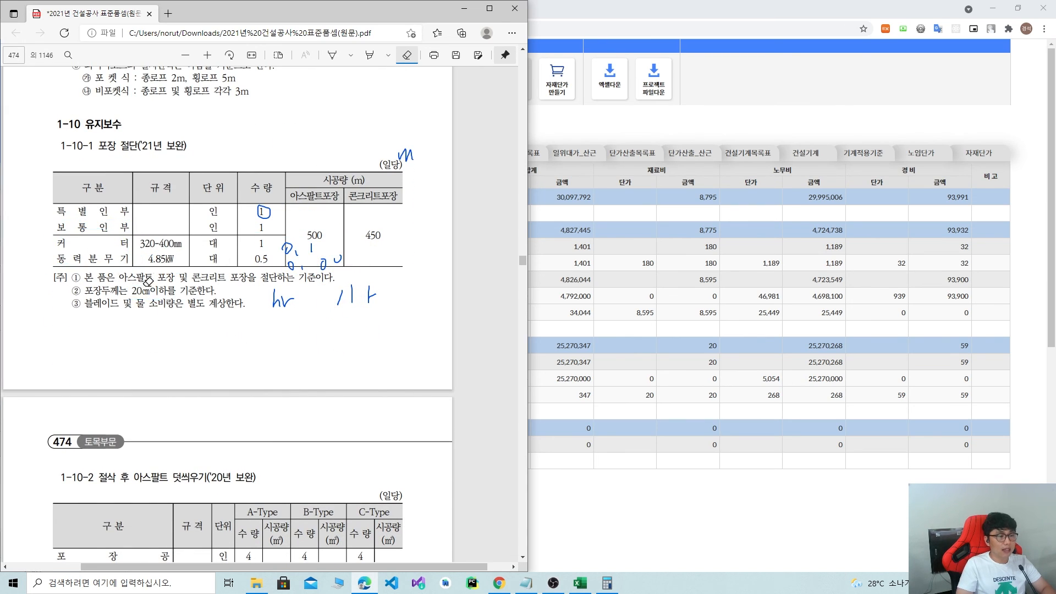
left_click_drag(302, 264, 378, 276)
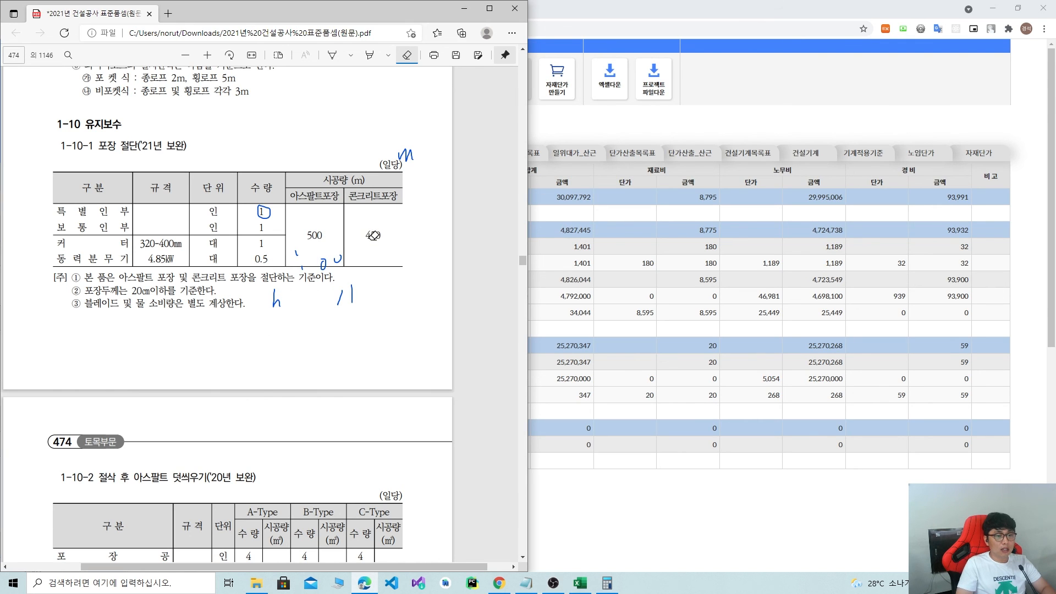
left_click_drag(354, 297, 357, 295)
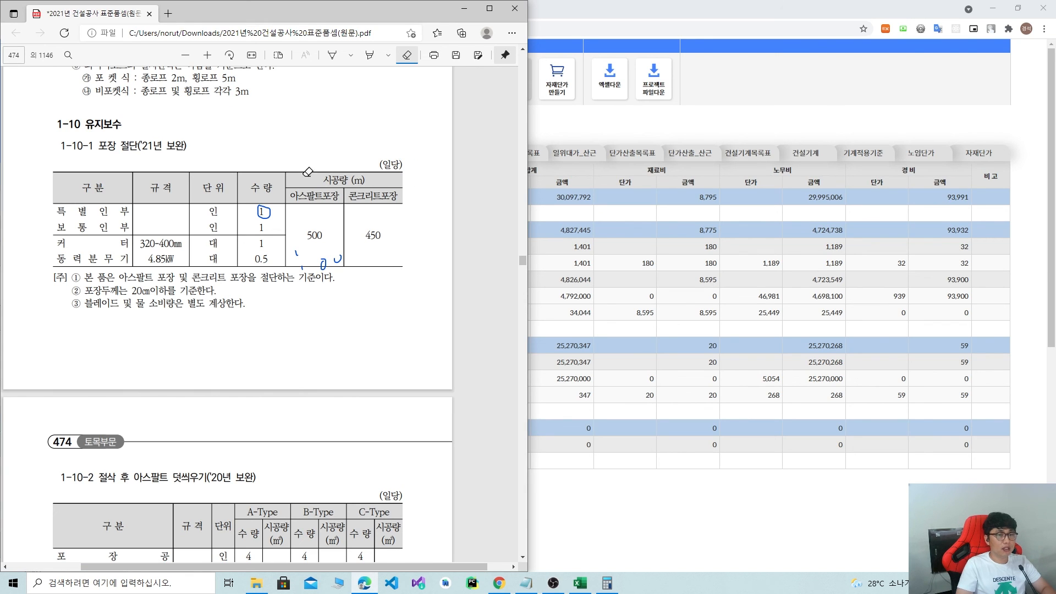
Handwrite "8 hr" with the pen below the 1-10-1 table, circle the unit and draw a box around the note.
left_click(332, 55)
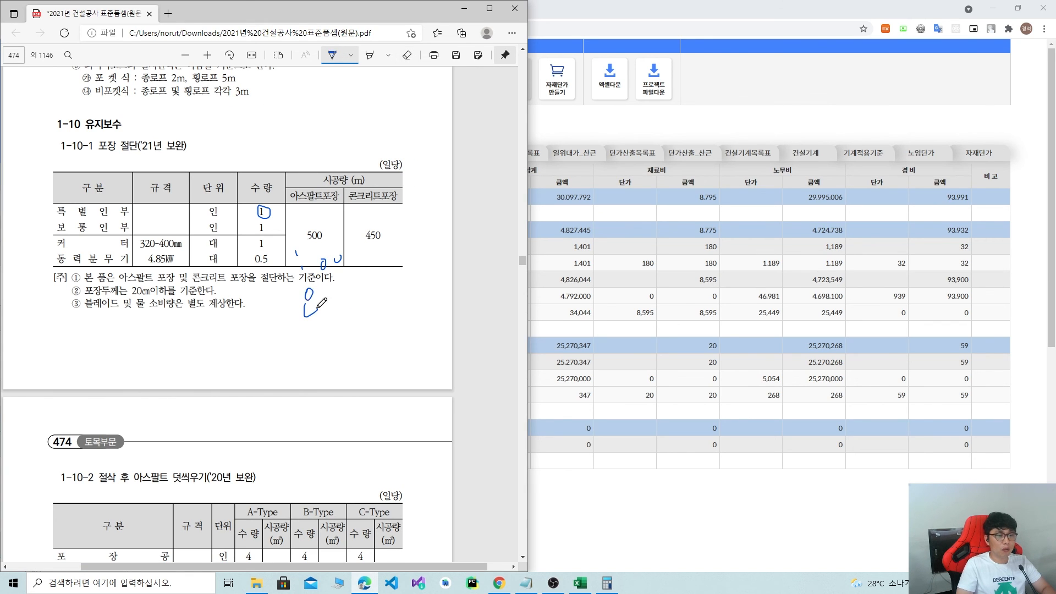
left_click_drag(330, 312, 335, 293)
mouse_move(161, 337)
left_mouse_down()
mouse_move(372, 338)
mouse_move(357, 268)
mouse_move(262, 344)
left_mouse_up()
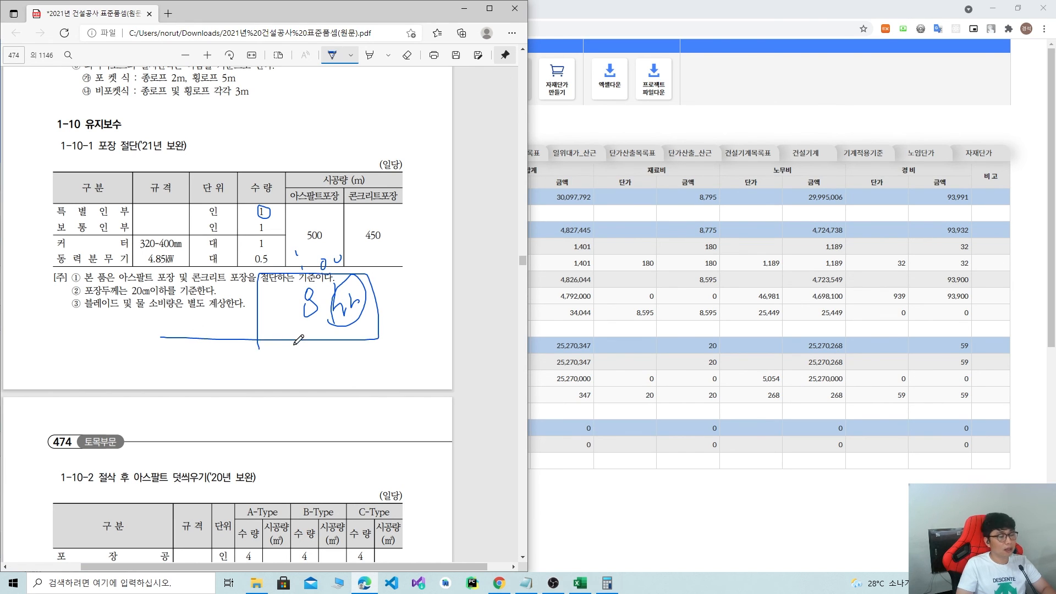
scroll(247, 343, "down", 1)
scroll(138, 346, "up", 1)
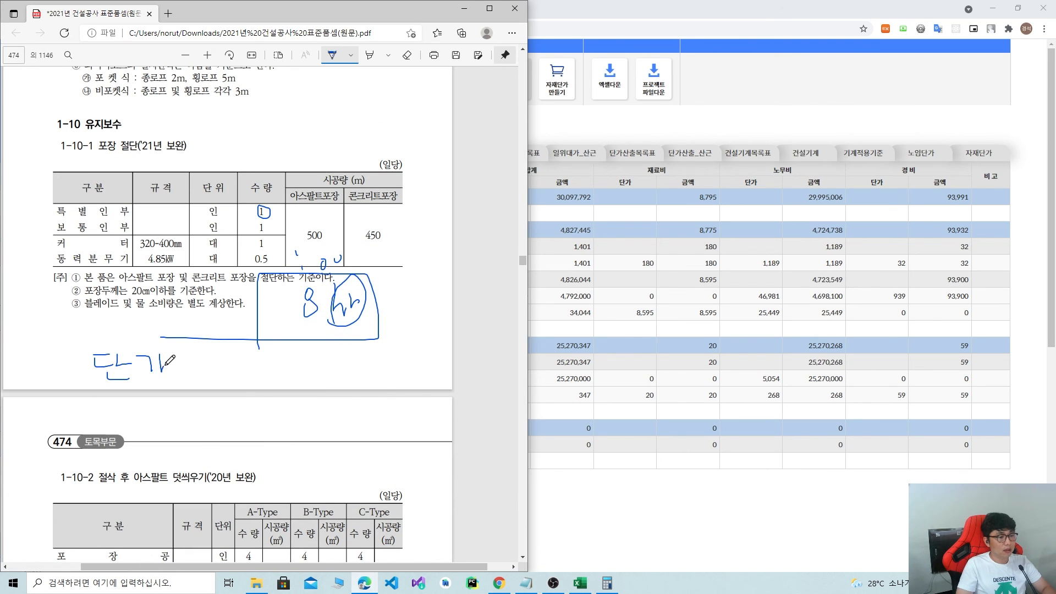
Handwrite 단가산출 below the table notes, circle it and draw an arrow from it to a boxed 운반.
left_click_drag(219, 354, 228, 365)
left_click_drag(115, 378, 112, 343)
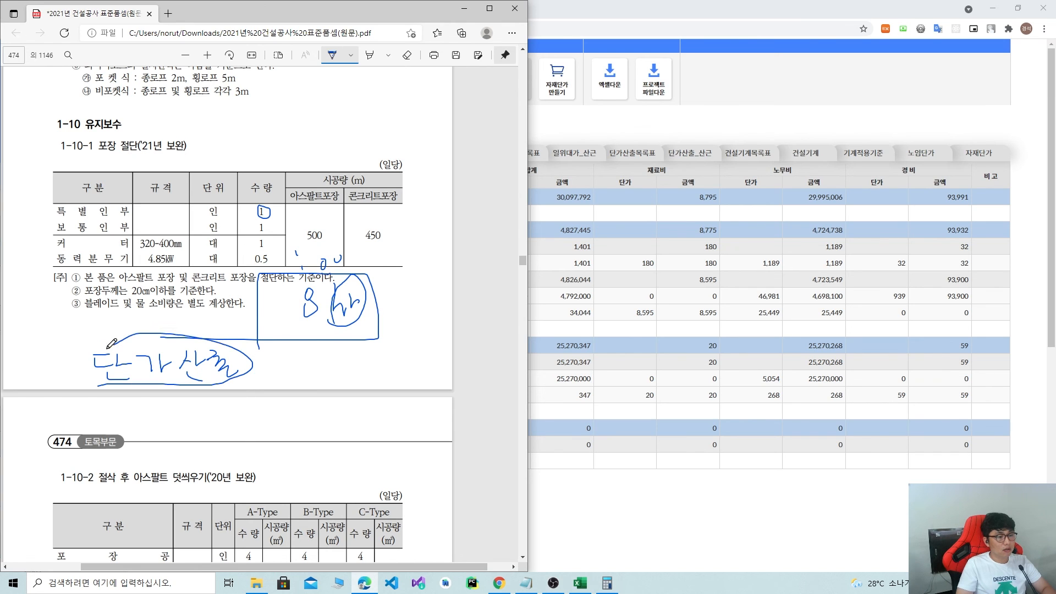
left_click_drag(247, 363, 288, 373)
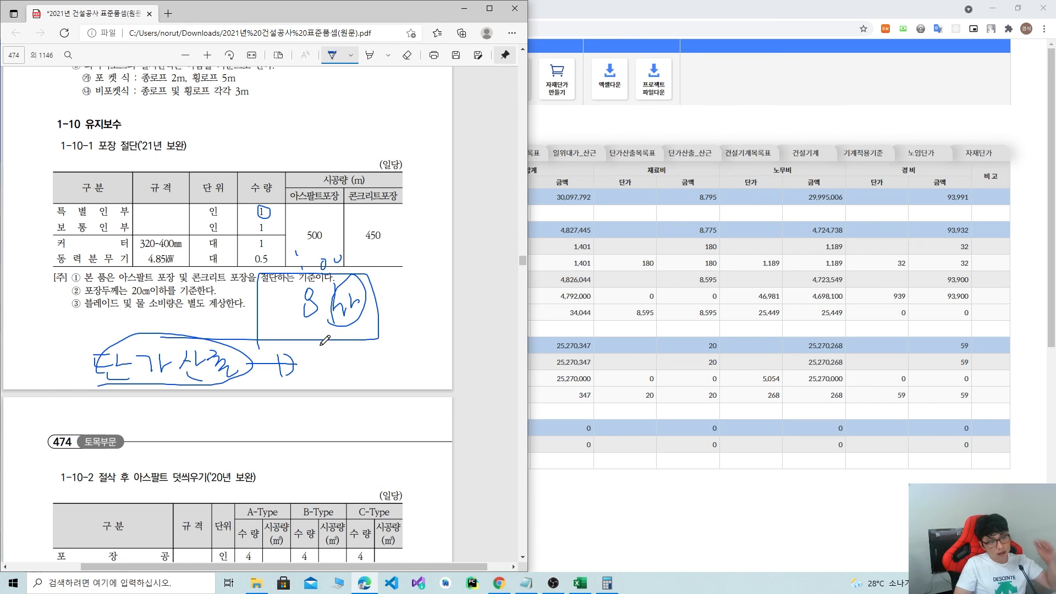
left_click_drag(329, 347, 353, 367)
mouse_move(325, 369)
left_mouse_down()
mouse_move(346, 379)
mouse_move(388, 361)
mouse_move(314, 381)
mouse_move(407, 379)
left_mouse_up()
left_click_drag(310, 346, 313, 379)
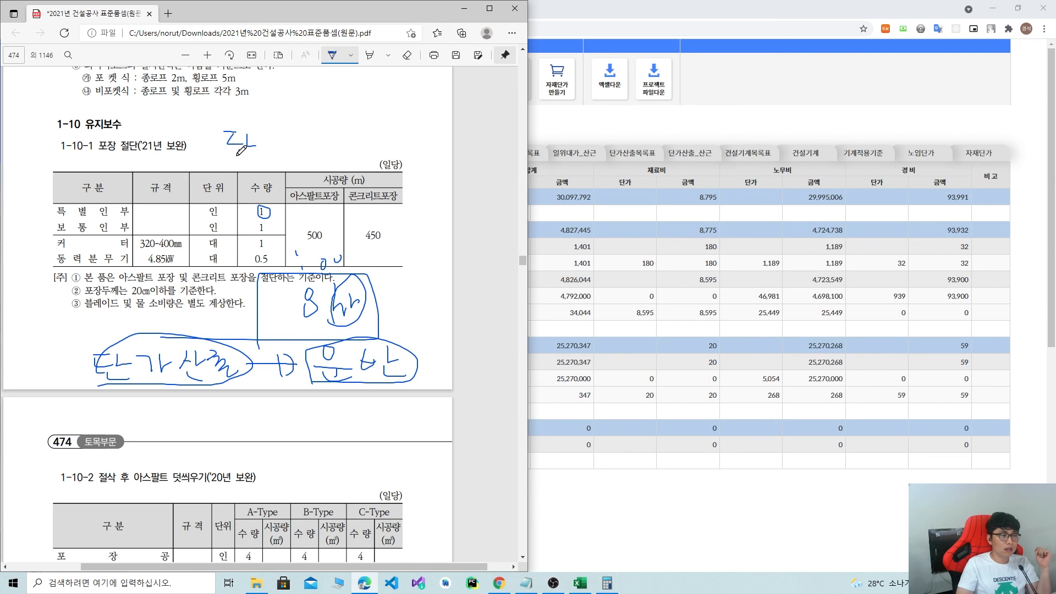
Handwrite 단가공시 above the table, underline the 1-10-1 포장 절단 heading with an arrow, and outline 단가산출 again.
mouse_move(311, 135)
left_mouse_down()
mouse_move(332, 143)
mouse_move(320, 152)
mouse_move(331, 142)
left_mouse_up()
left_click_drag(344, 129, 345, 138)
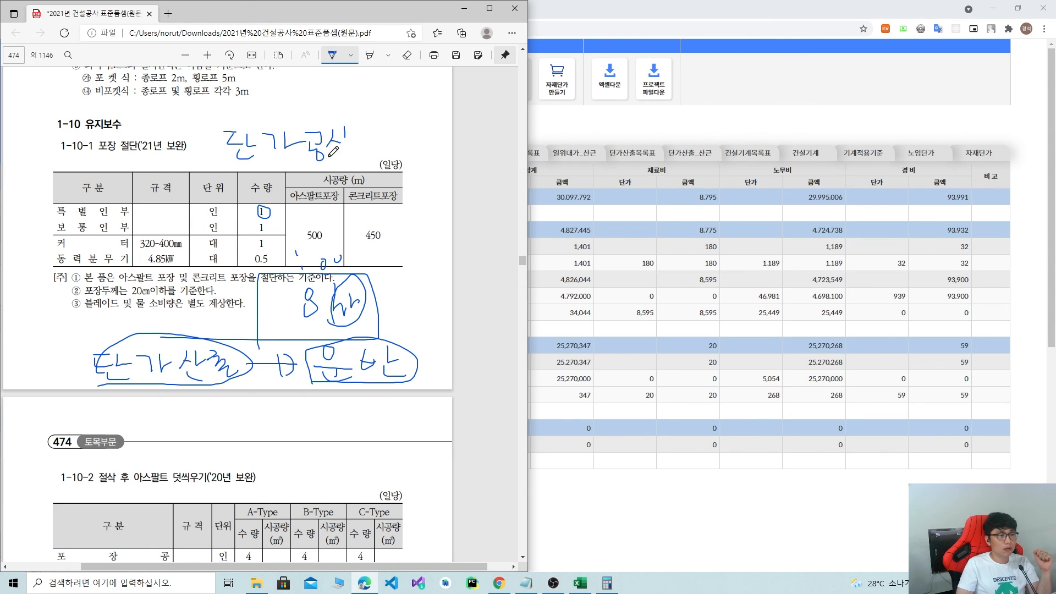
left_click_drag(59, 158, 174, 148)
left_click_drag(145, 166, 148, 172)
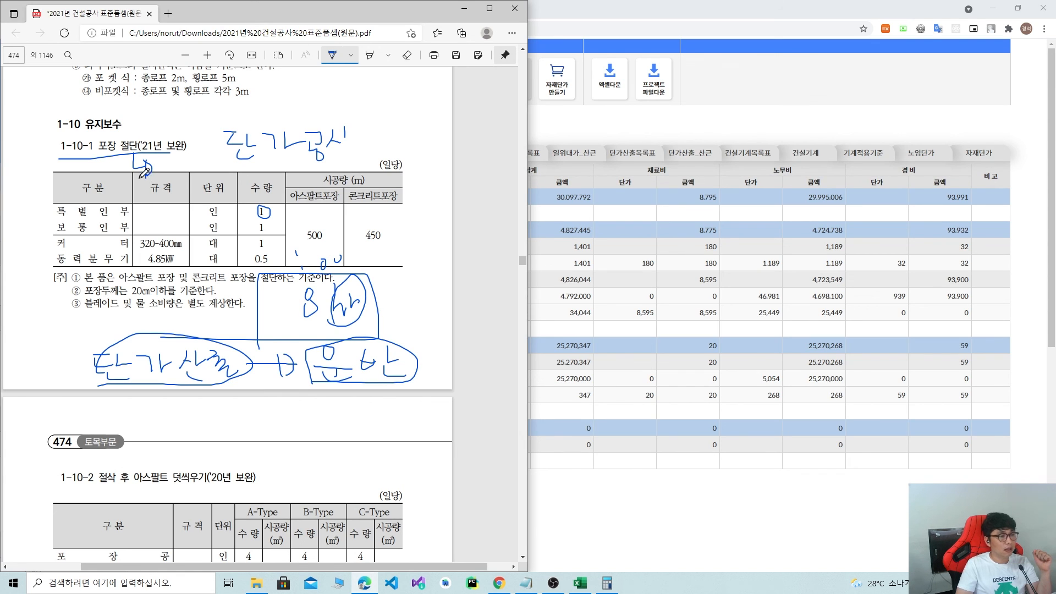
mouse_move(89, 381)
left_mouse_down()
mouse_move(234, 380)
mouse_move(102, 330)
mouse_move(111, 378)
left_mouse_up()
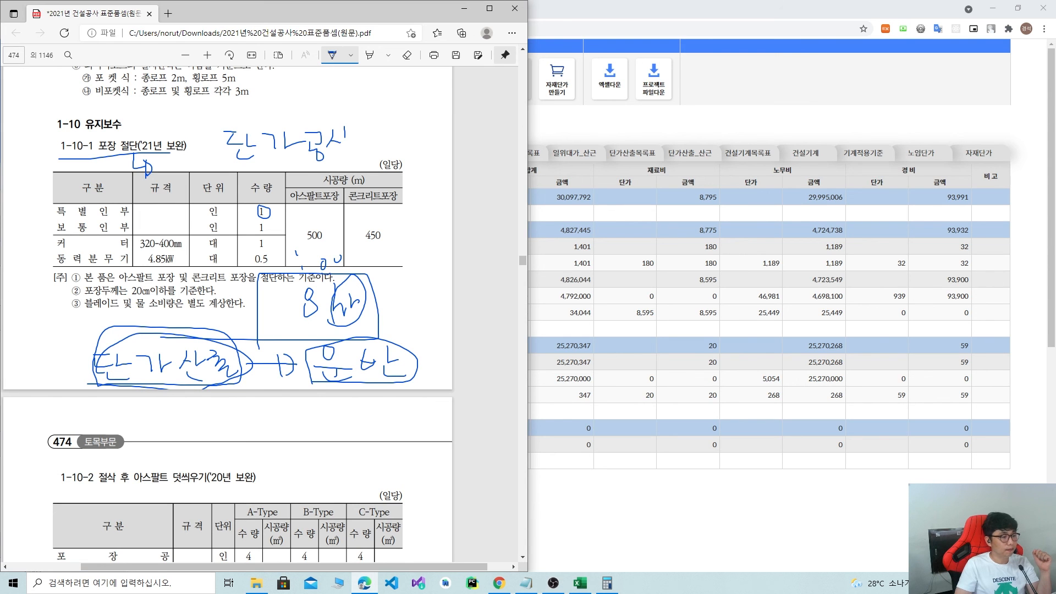